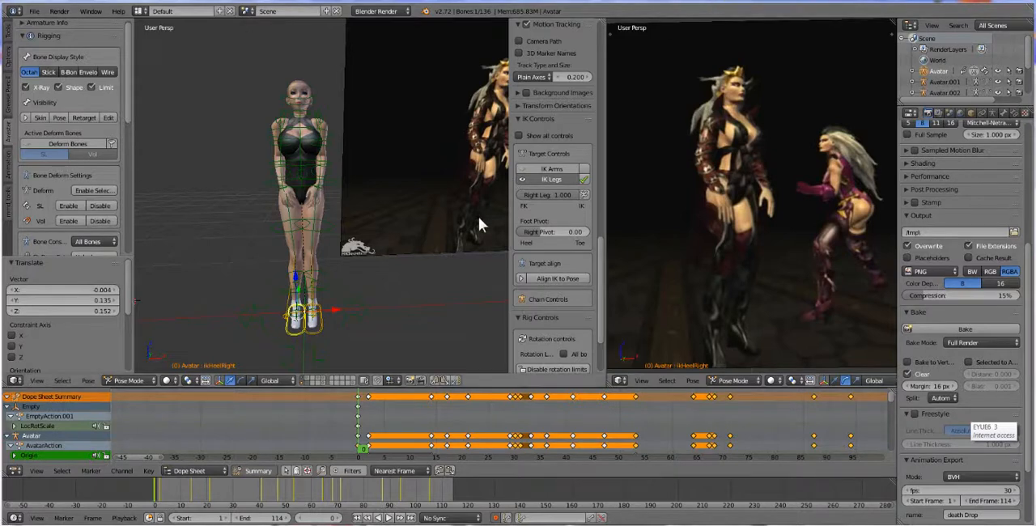
# Return the animation to frame 1, hide the rig's layer and deselect everything so only the avatar meshes and reference video show
pyautogui.moveTo(491, 232); pyautogui.dragTo(144, 235, button='middle')
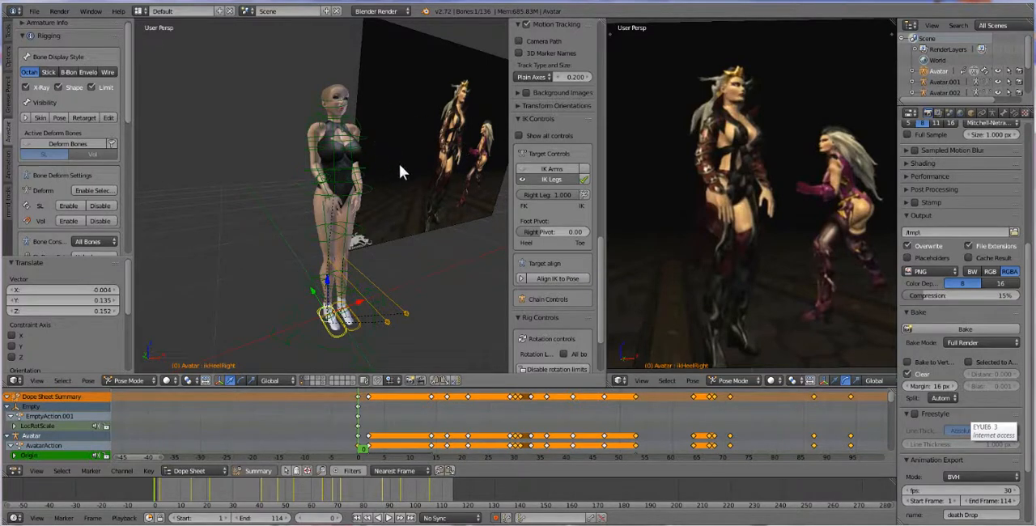
pyautogui.moveTo(407, 194); pyautogui.dragTo(411, 227, button='middle')
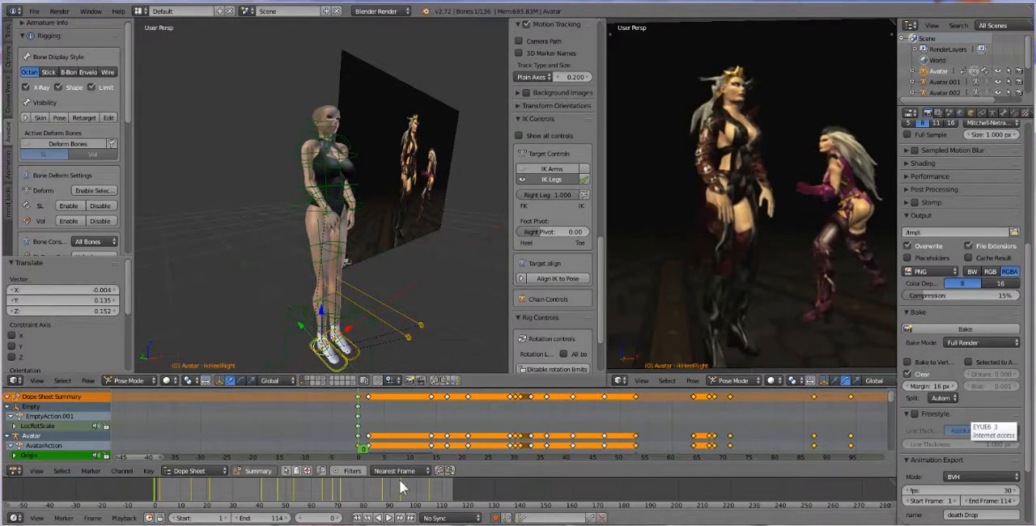
pyautogui.click(359, 518)
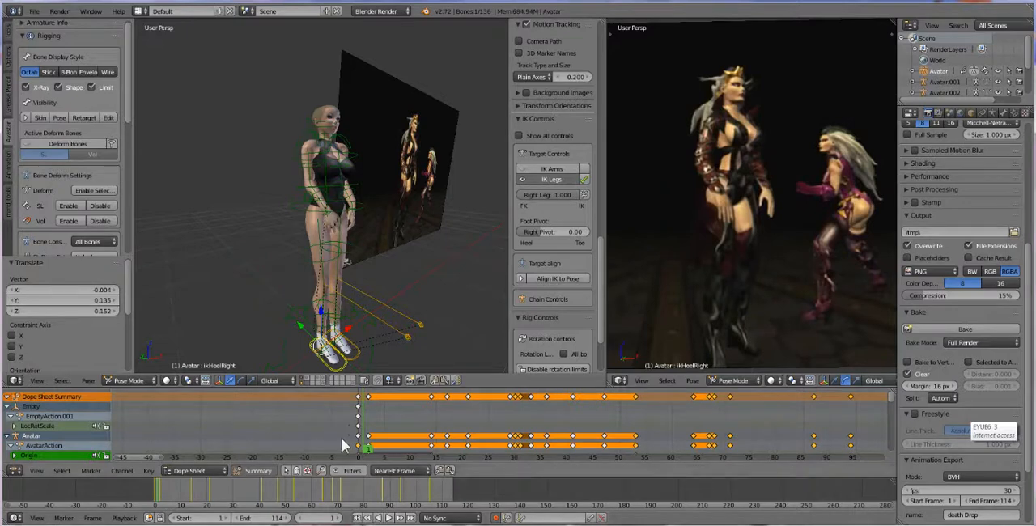
pyautogui.click(301, 382)
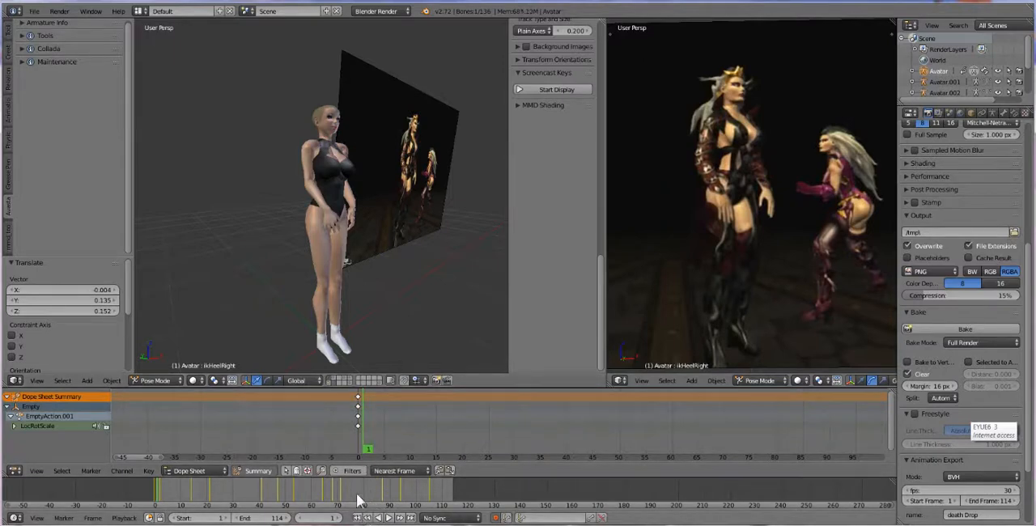
pyautogui.rightClick(333, 222)
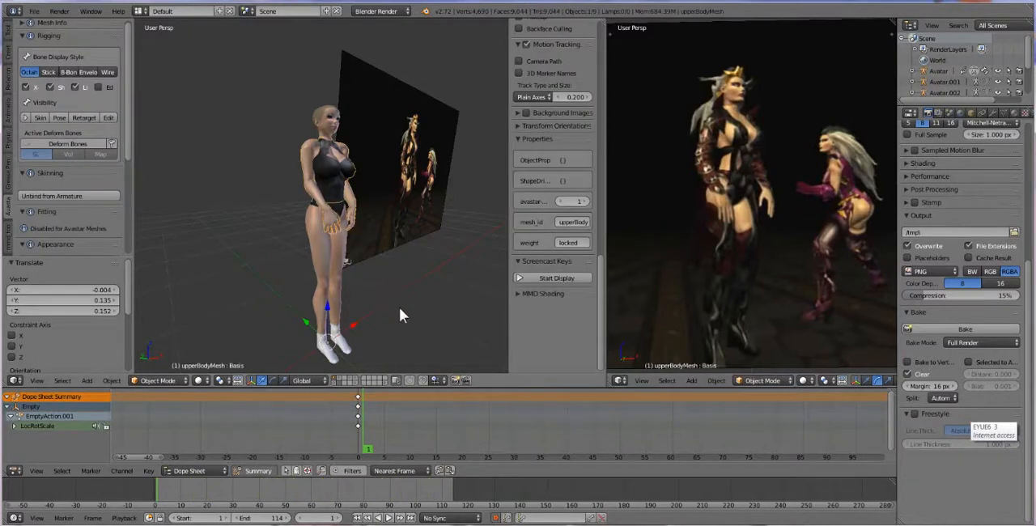
pyautogui.press('a')
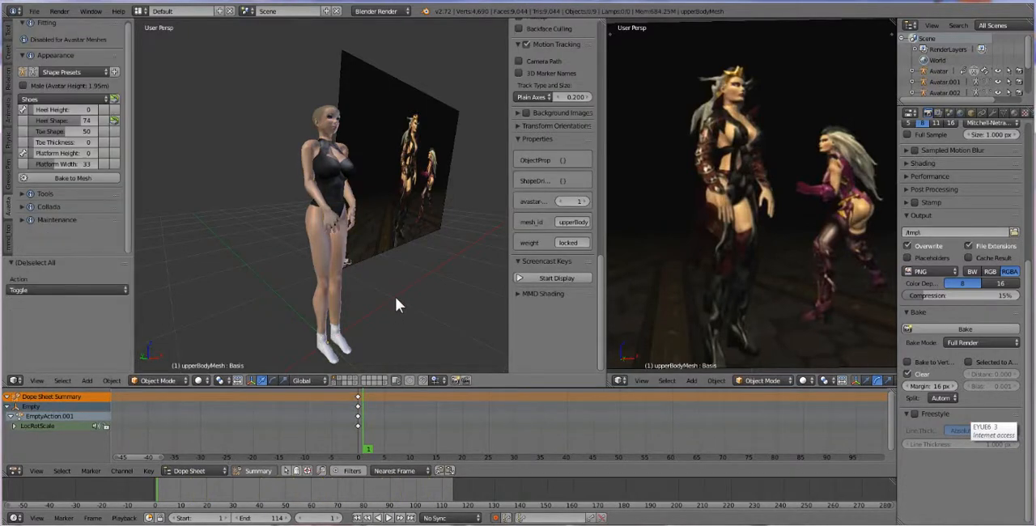
# Play the finished avatar animation beside the reference footage and stop it at frame 112
pyautogui.click(388, 518)
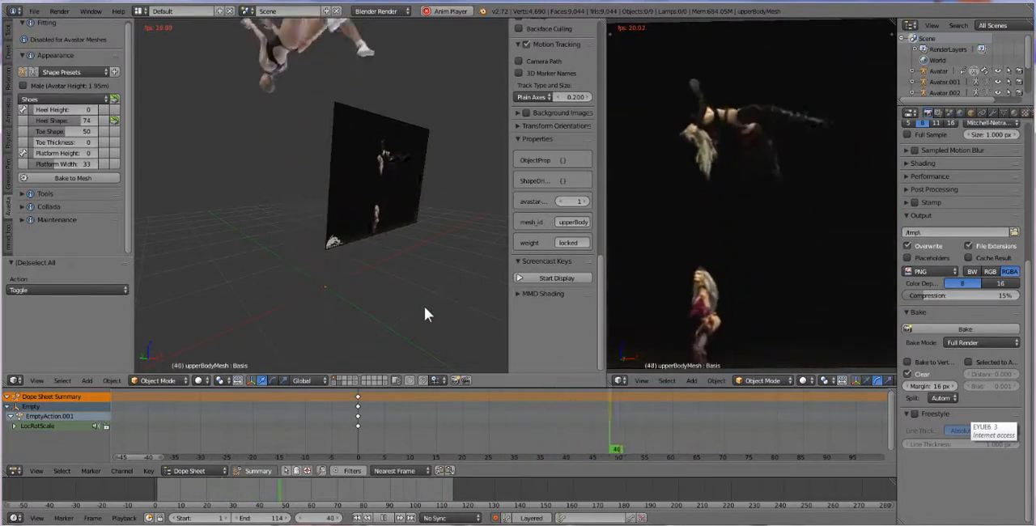
pyautogui.click(386, 518)
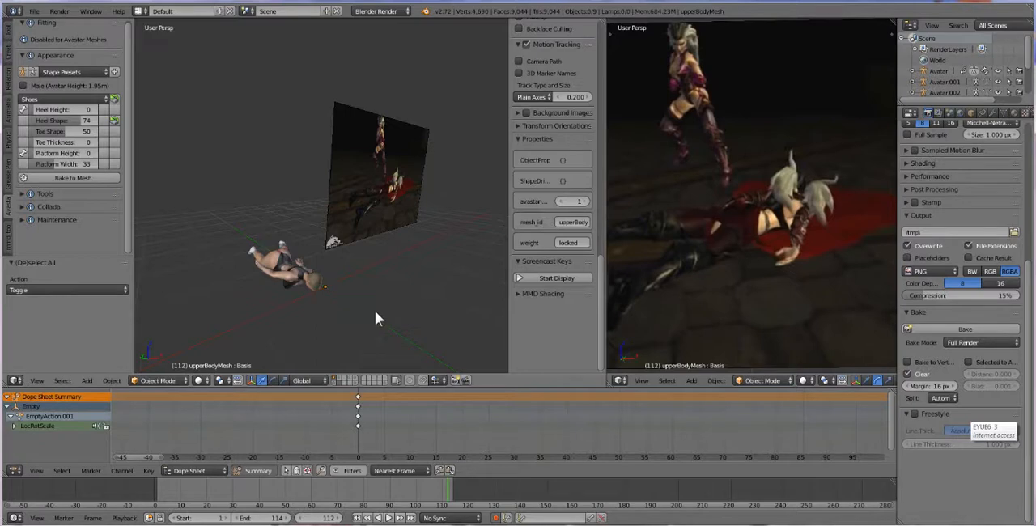
pyautogui.moveTo(375, 310); pyautogui.dragTo(361, 311, button='middle')
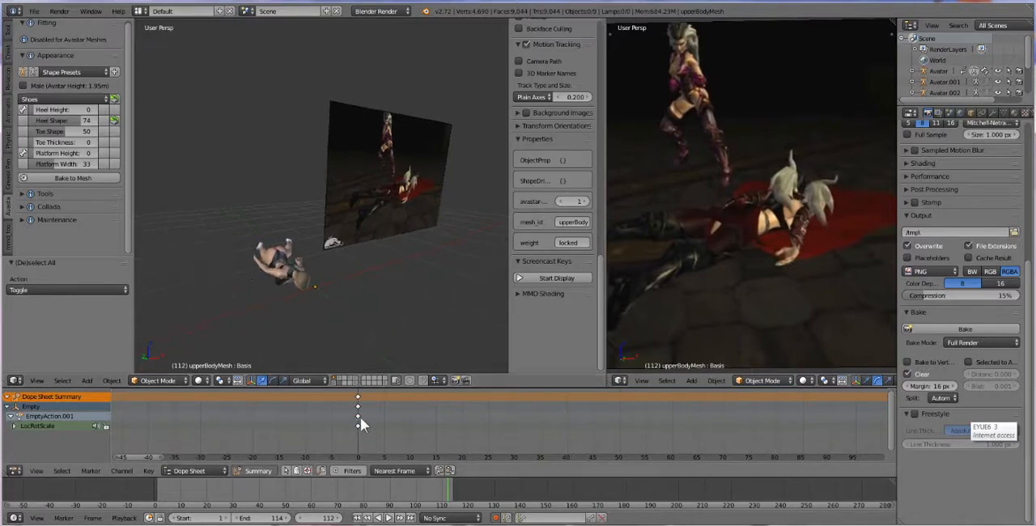
# Show the rig's layer again and select the avatar's armature
pyautogui.keyDown('shift'); pyautogui.click(336, 382); pyautogui.keyUp('shift')
pyautogui.rightClick(333, 306)
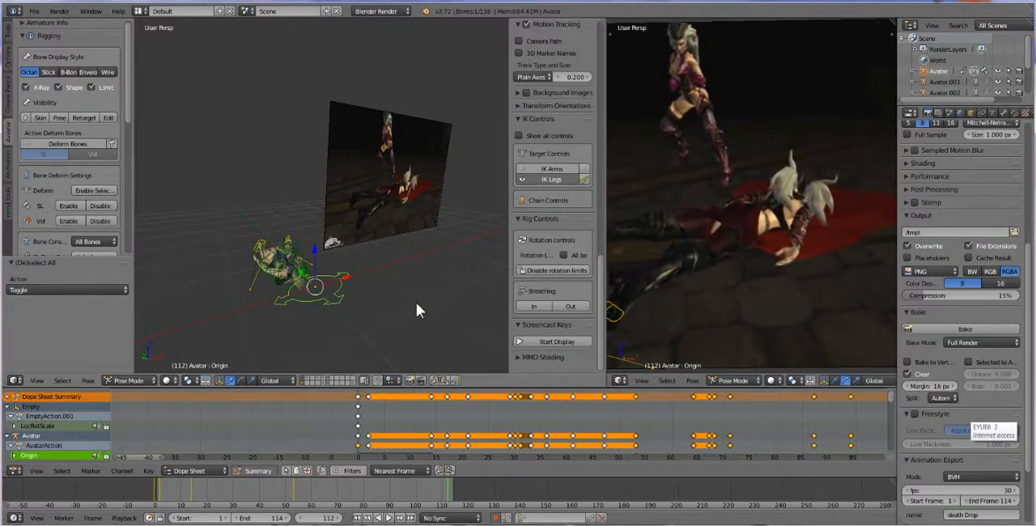
pyautogui.click(35, 11)
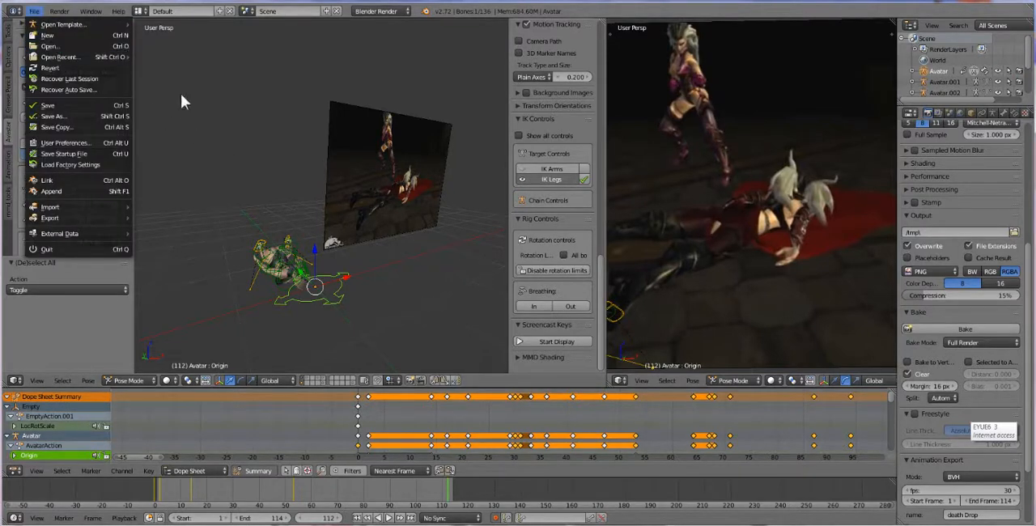
pyautogui.click(416, 279)
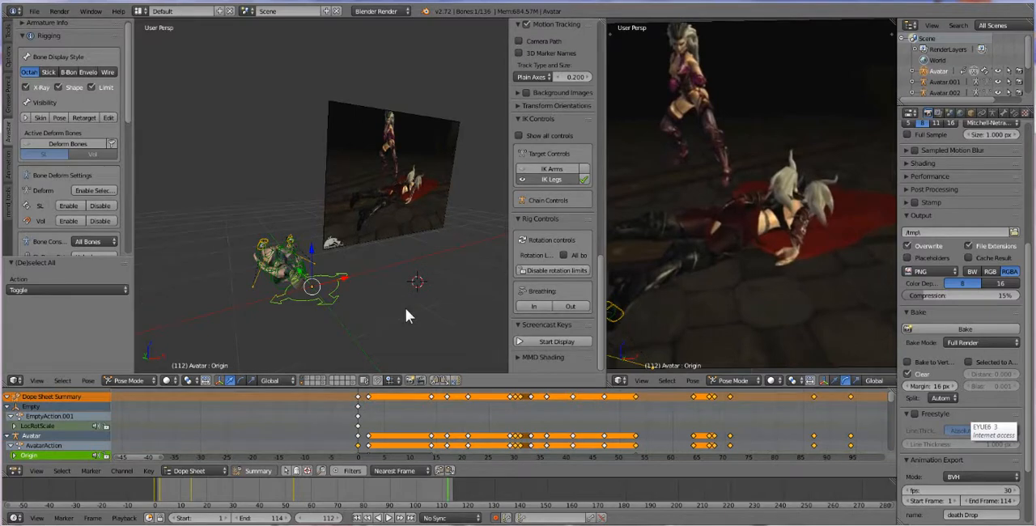
pyautogui.moveTo(454, 313); pyautogui.dragTo(448, 314, button='middle')
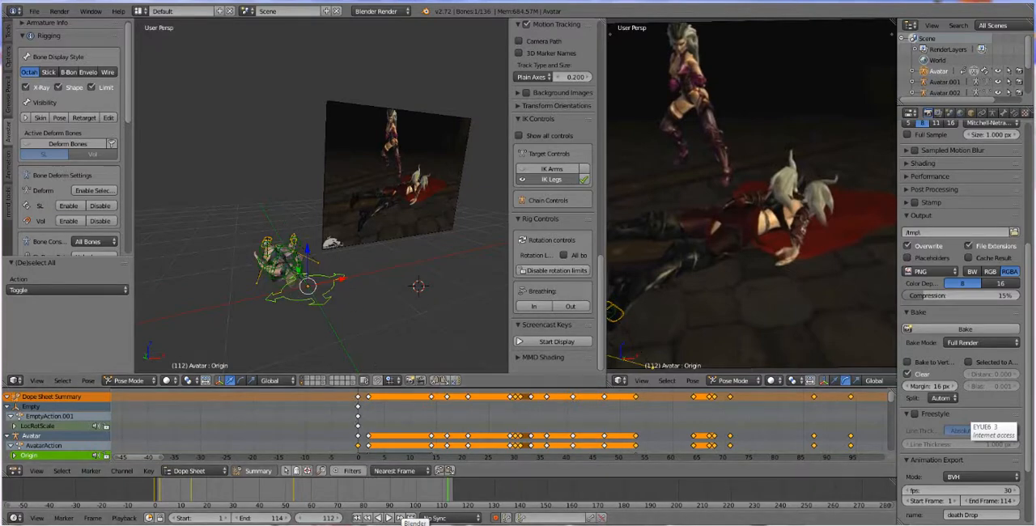
# Switch to YouTube in the browser, open "[HD] Mortal Kombat: Deception - Sindel Hara Kiri" from the watch history, and pause it
pyautogui.click(372, 524)
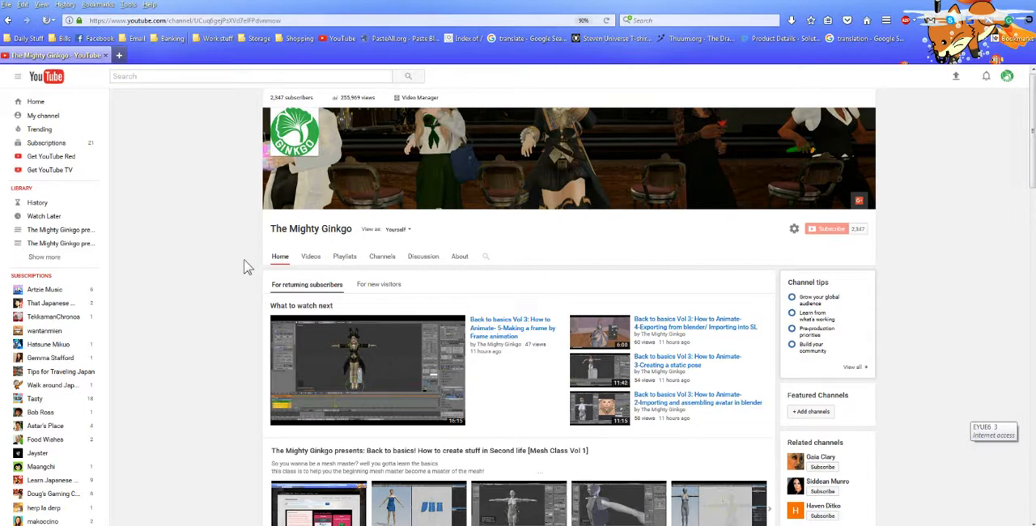
pyautogui.scroll(-3, 247, 267)
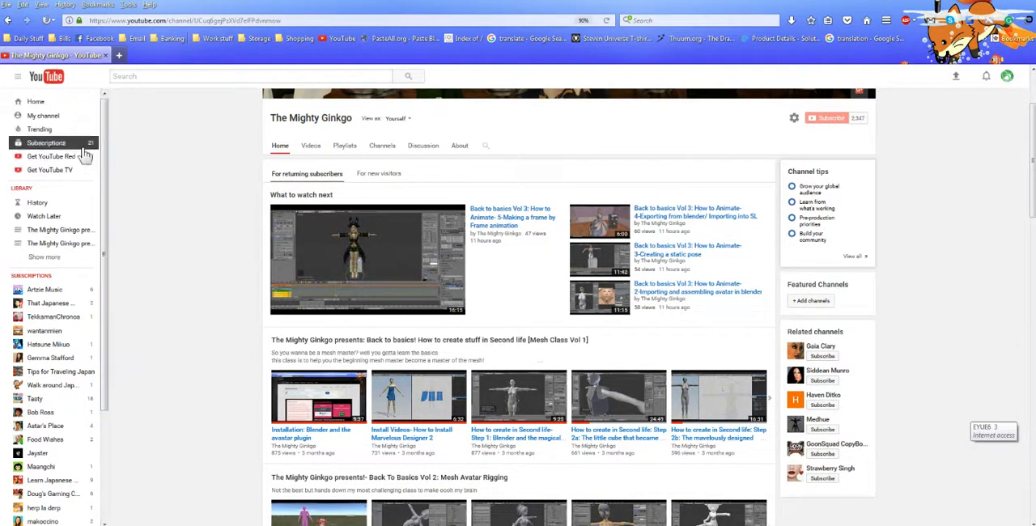
pyautogui.click(51, 203)
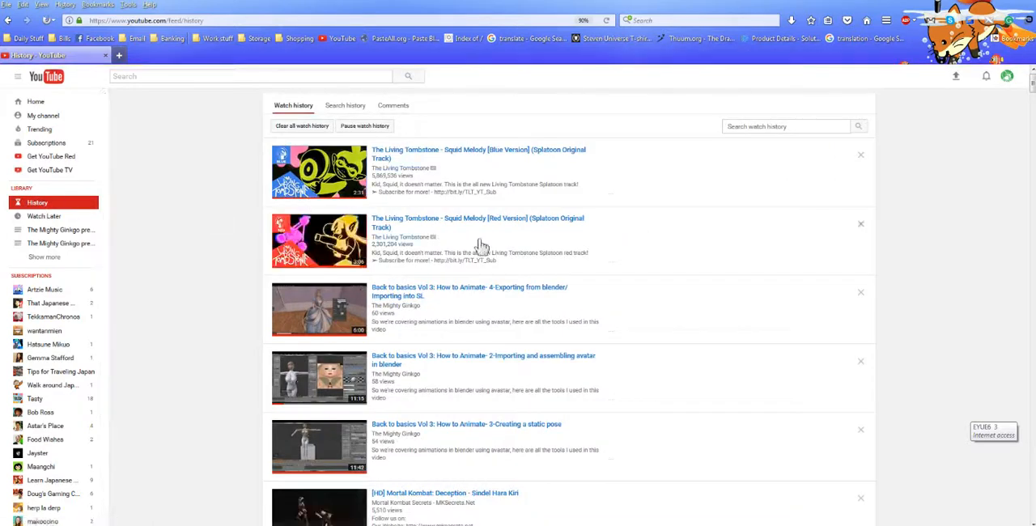
pyautogui.scroll(-4, 678, 243)
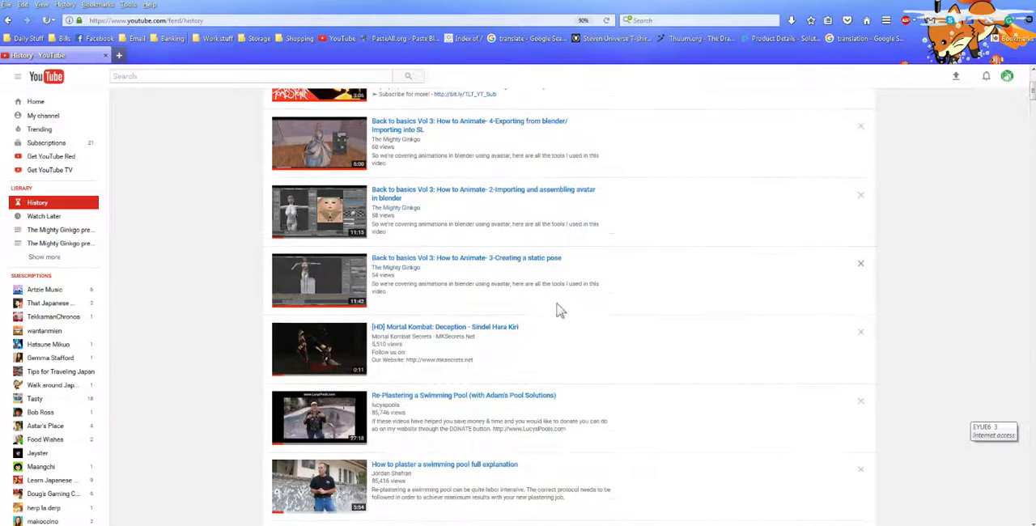
pyautogui.click(447, 328)
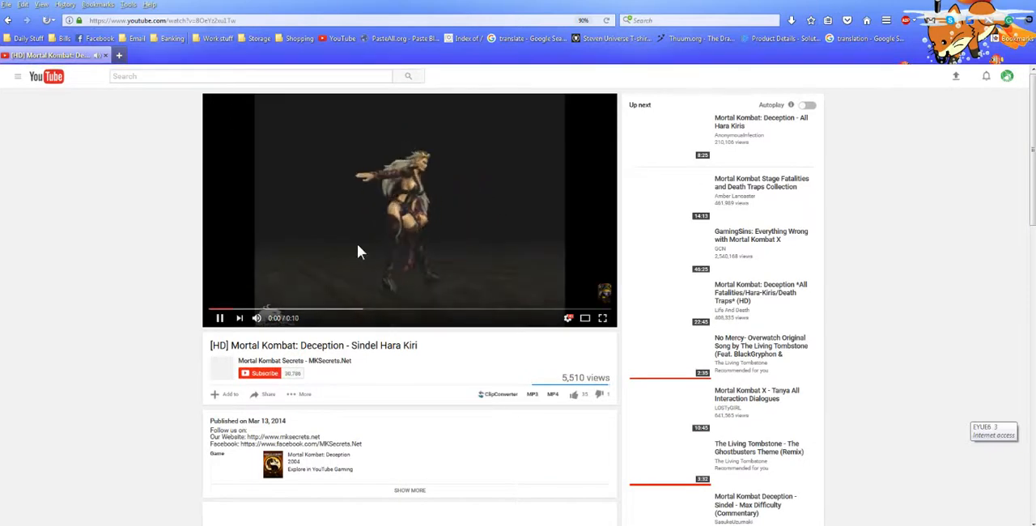
pyautogui.click(358, 246)
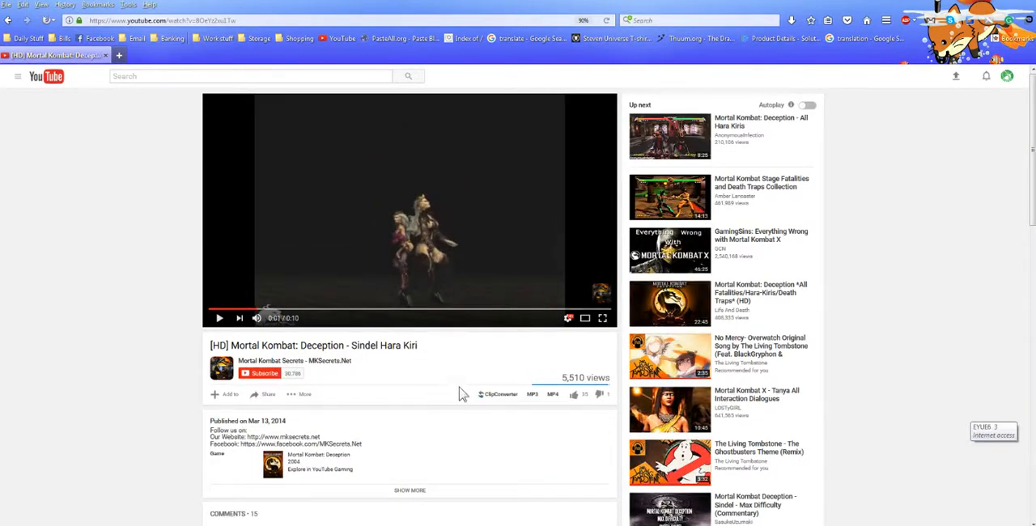
# Copy the URL of the Sindel Hara Kiri video and switch to 4K Video Downloader
pyautogui.scroll(-1, 435, 395)
pyautogui.scroll(1, 431, 243)
pyautogui.click(573, 490)
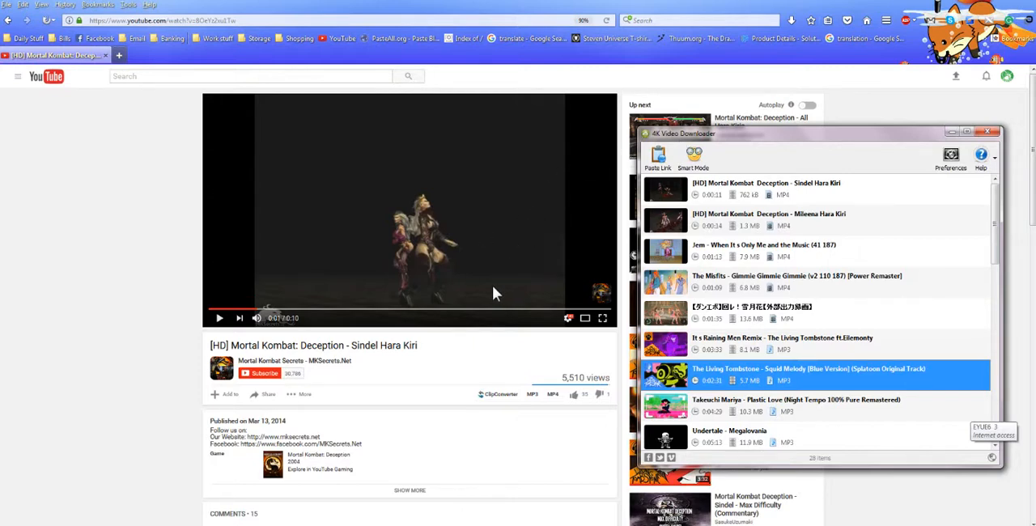
pyautogui.rightClick(396, 182)
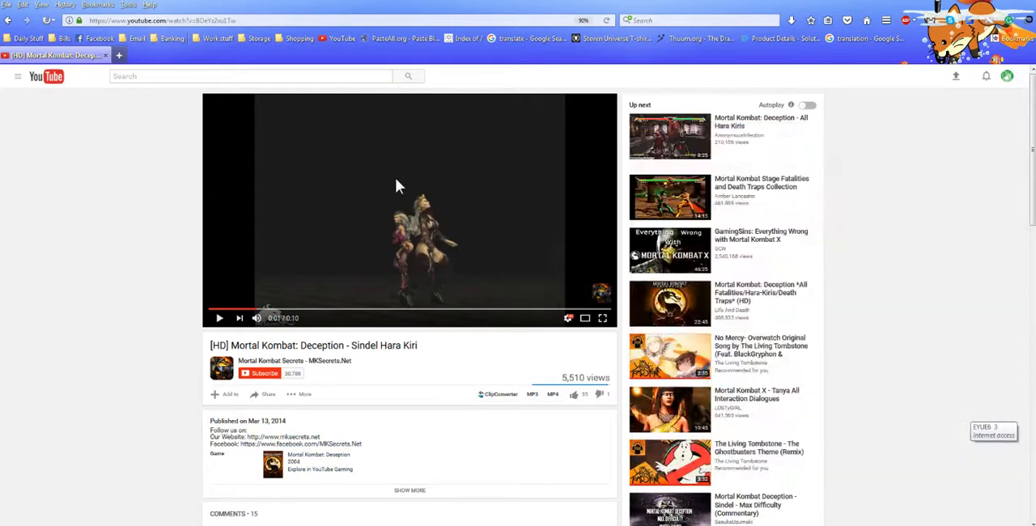
pyautogui.click(417, 195)
pyautogui.click(556, 525)
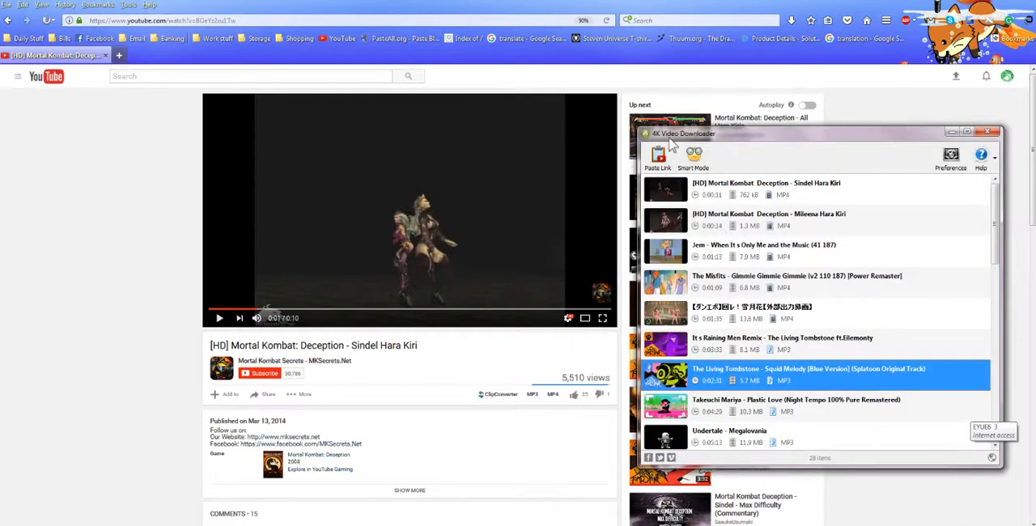
# Set the Smart Mode format to MP4 (Video), paste the copied video link for download, and minimise the downloader
pyautogui.click(693, 161)
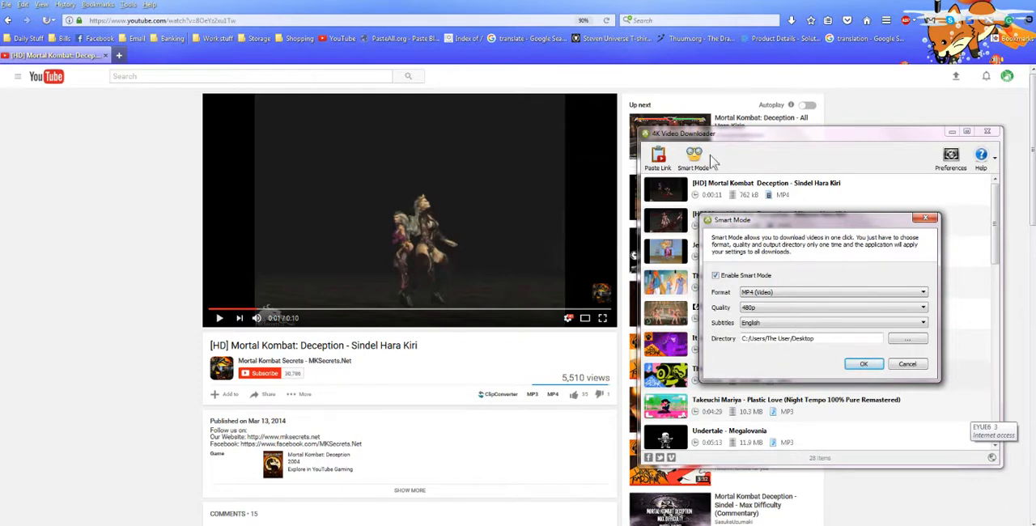
pyautogui.click(777, 293)
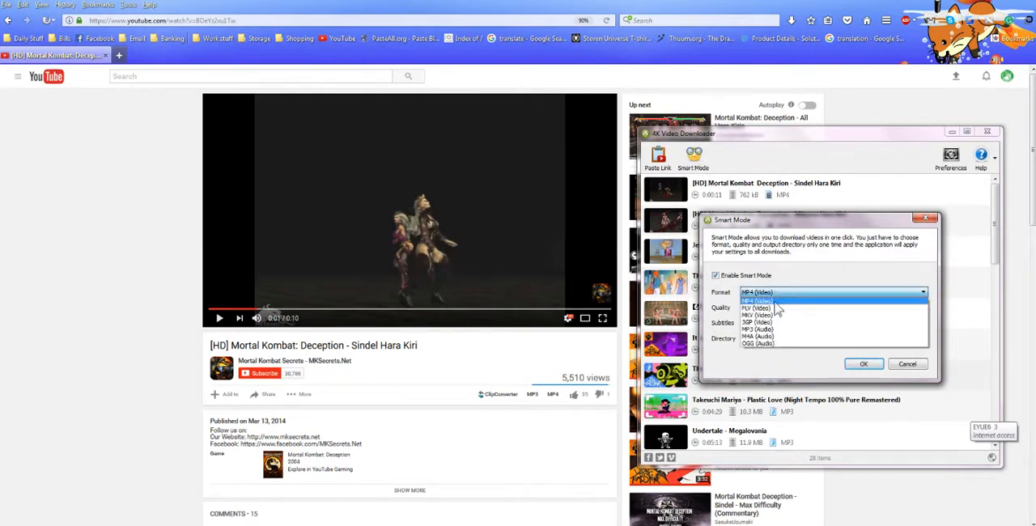
pyautogui.click(778, 302)
pyautogui.click(863, 364)
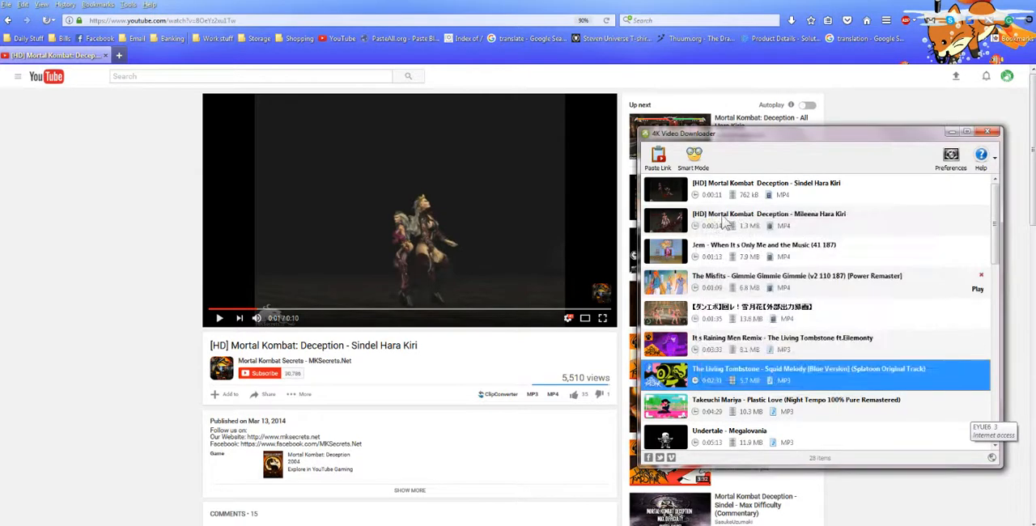
pyautogui.click(665, 161)
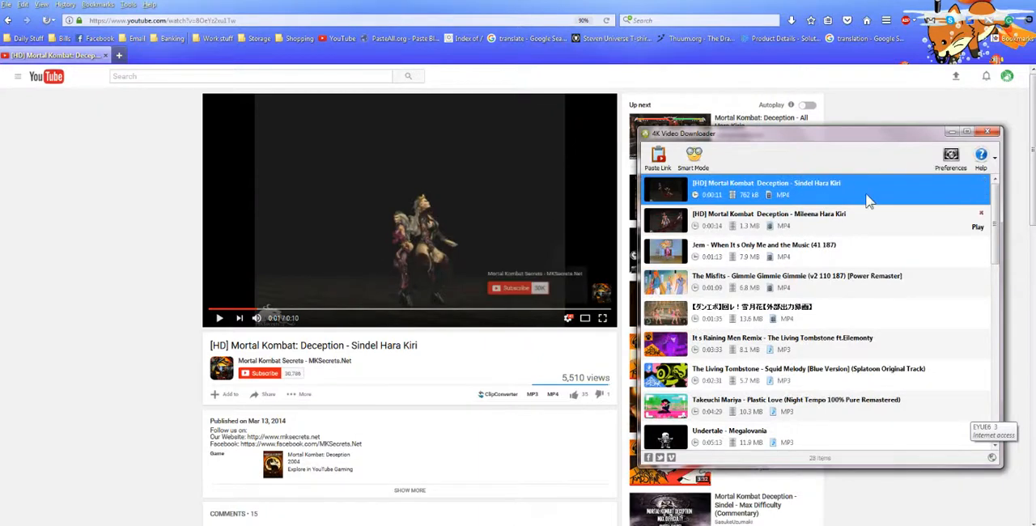
pyautogui.click(952, 131)
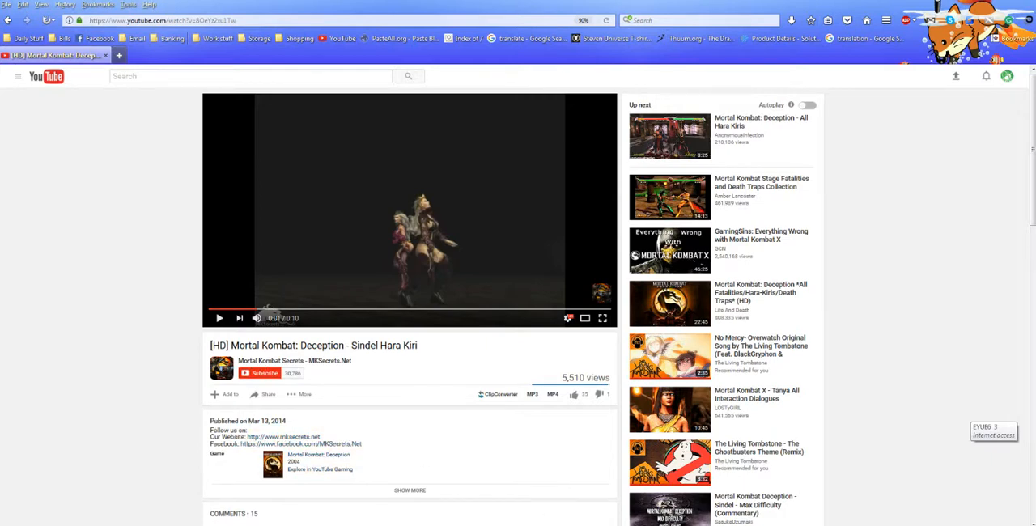
# Switch back to Blender and start a new scene by reloading the start-up file
pyautogui.hotkey('alt', 'Tab')
pyautogui.moveTo(400, 303); pyautogui.dragTo(383, 323, button='middle')
pyautogui.click(34, 11)
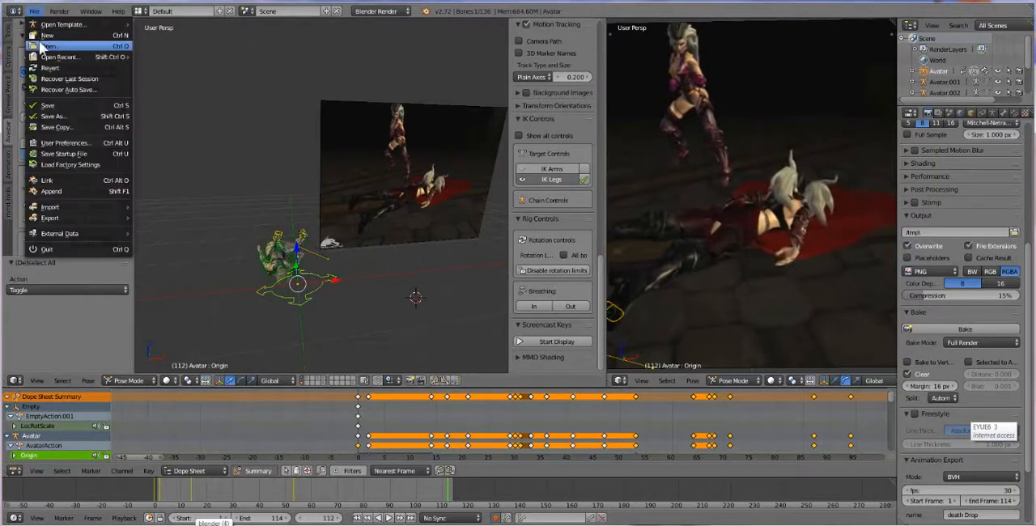
pyautogui.click(44, 41)
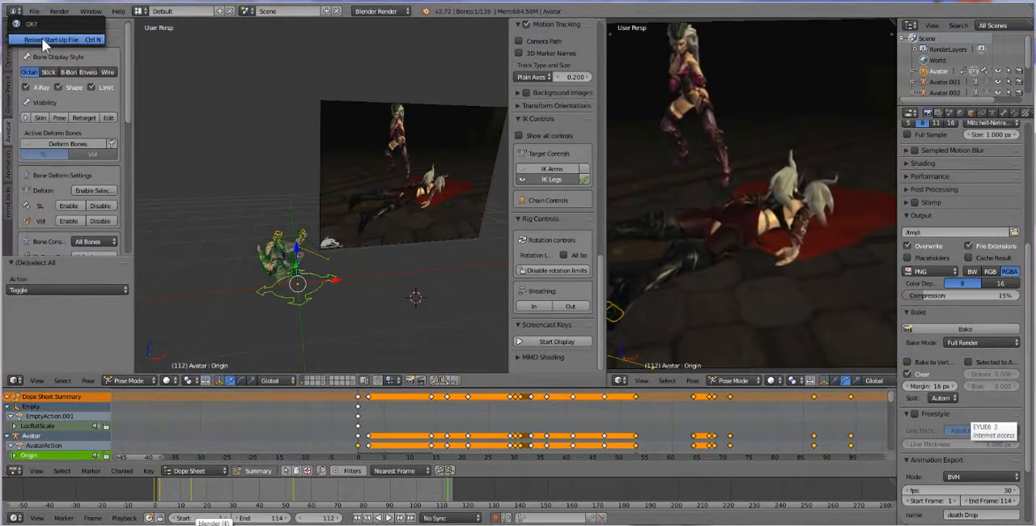
pyautogui.click(49, 39)
# Add an Avastar character at the origin of the empty scene
pyautogui.moveTo(504, 297); pyautogui.dragTo(504, 314, button='middle')
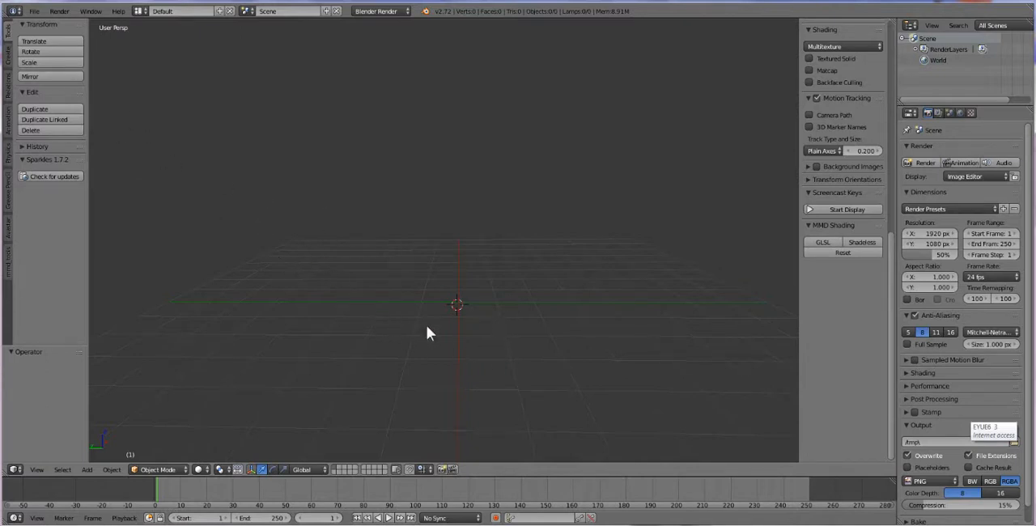
pyautogui.click(87, 470)
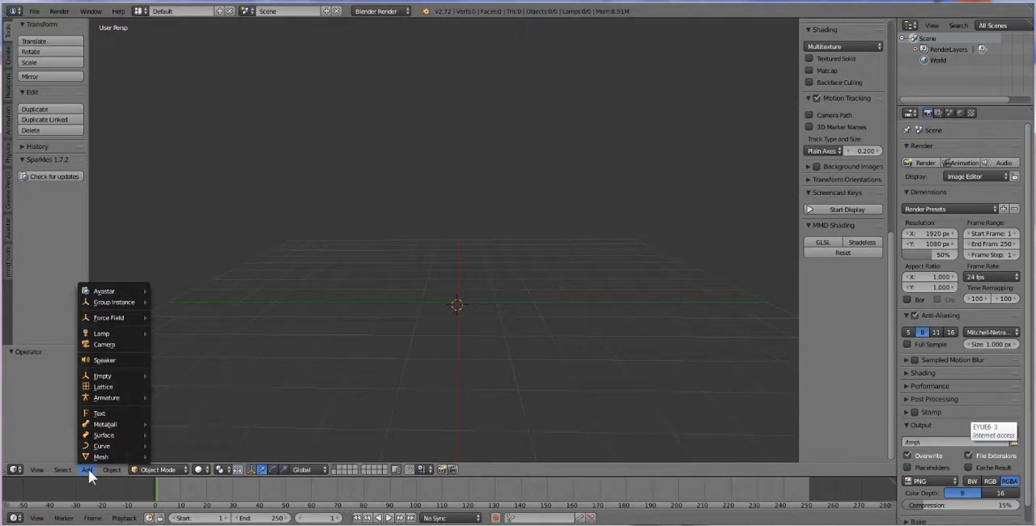
pyautogui.moveTo(120, 293)
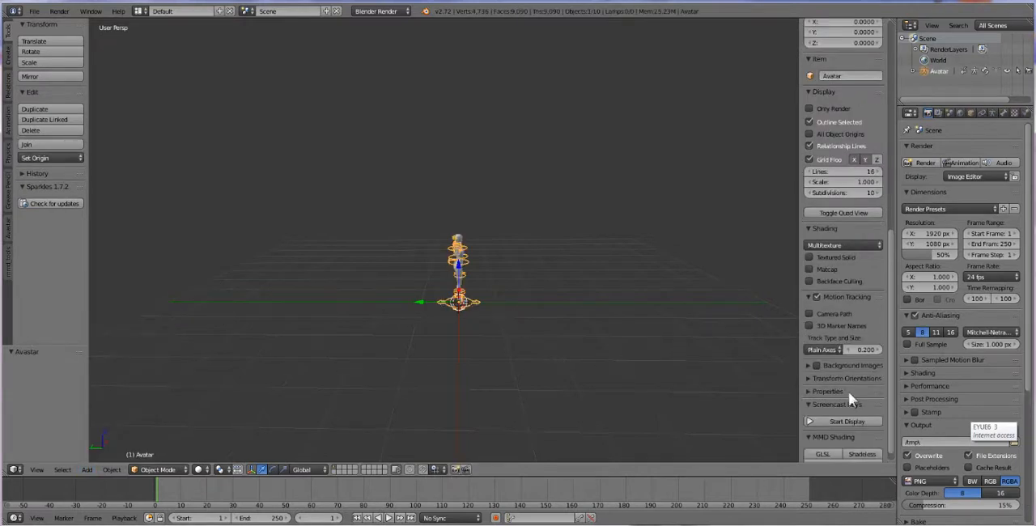
# Start the Screencast Keys display and set its mouse display to Text
pyautogui.click(845, 418)
pyautogui.scroll(-5, 848, 392)
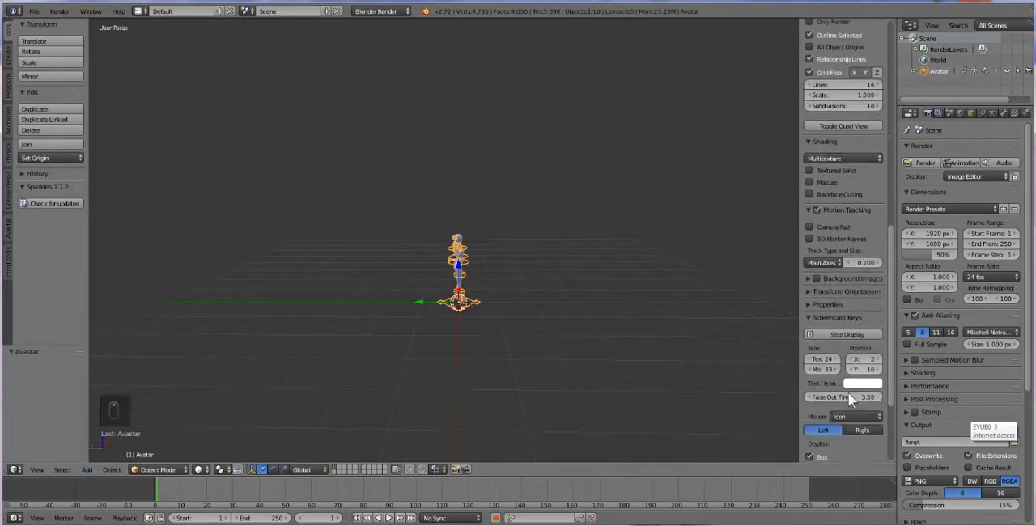
pyautogui.click(856, 331)
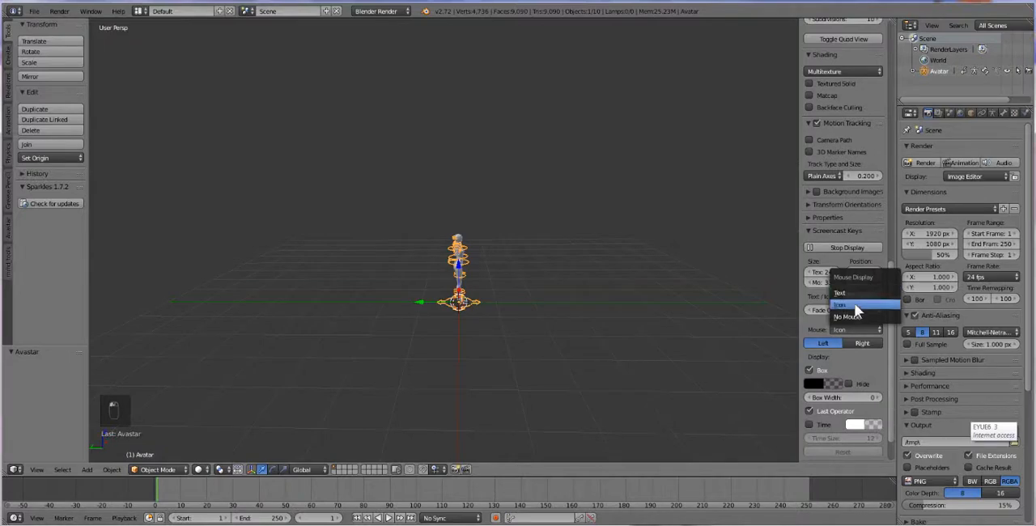
pyautogui.click(861, 291)
# View the new avatar from the front, close up with the full figure centred
pyautogui.moveTo(574, 358); pyautogui.dragTo(486, 342, button='middle')
pyautogui.scroll(9, 446, 375)
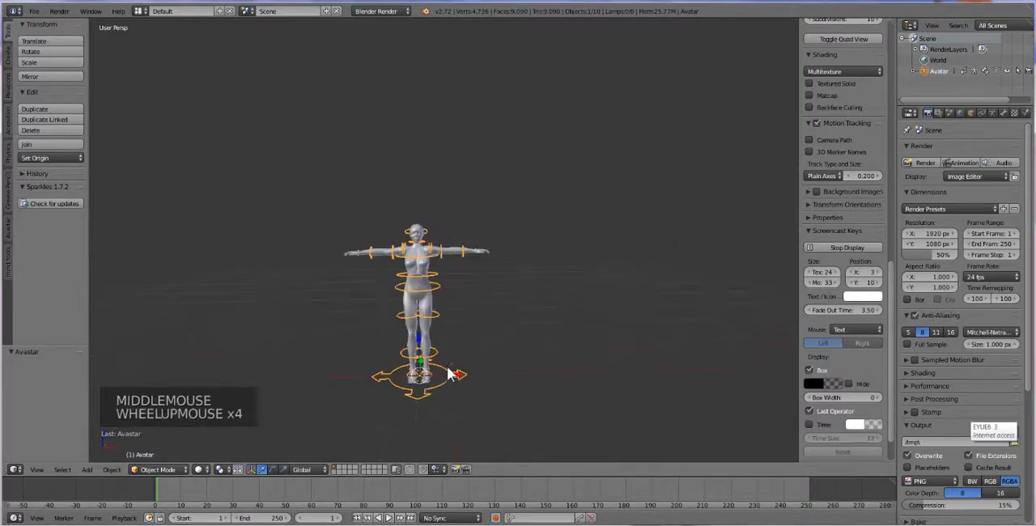
pyautogui.keyDown('shift'); pyautogui.moveTo(450, 390); pyautogui.dragTo(476, 296, button='middle'); pyautogui.keyUp('shift')
pyautogui.scroll(-1, 475, 299)
pyautogui.middleClick(489, 321)
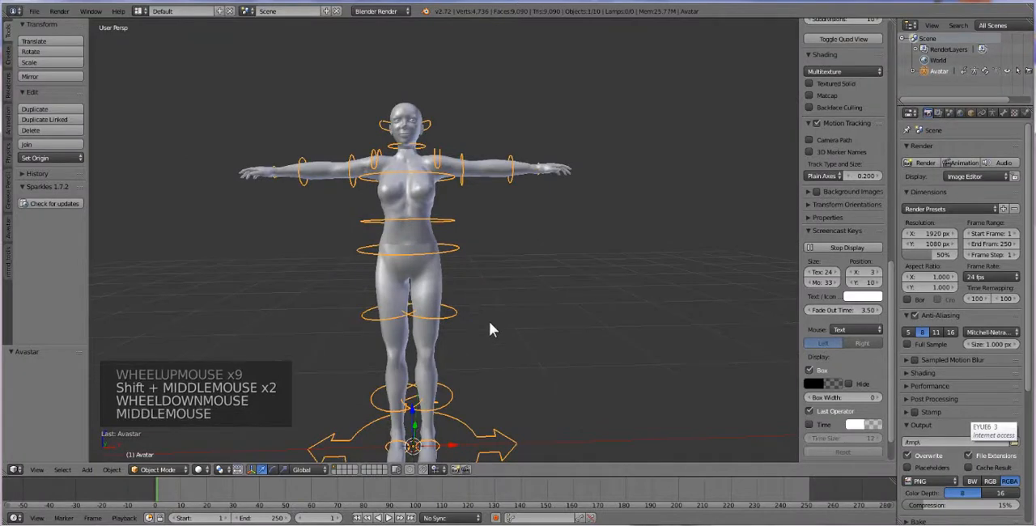
# Switch to an empty layer and add an Image empty at the origin
pyautogui.click(340, 467)
pyautogui.scroll(-2, 429, 449)
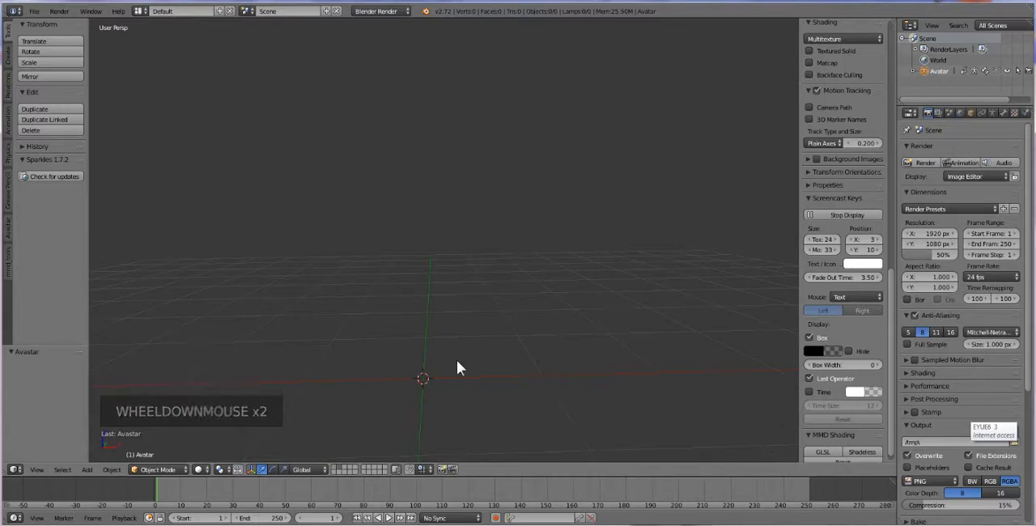
pyautogui.hotkey('shift', 'a')
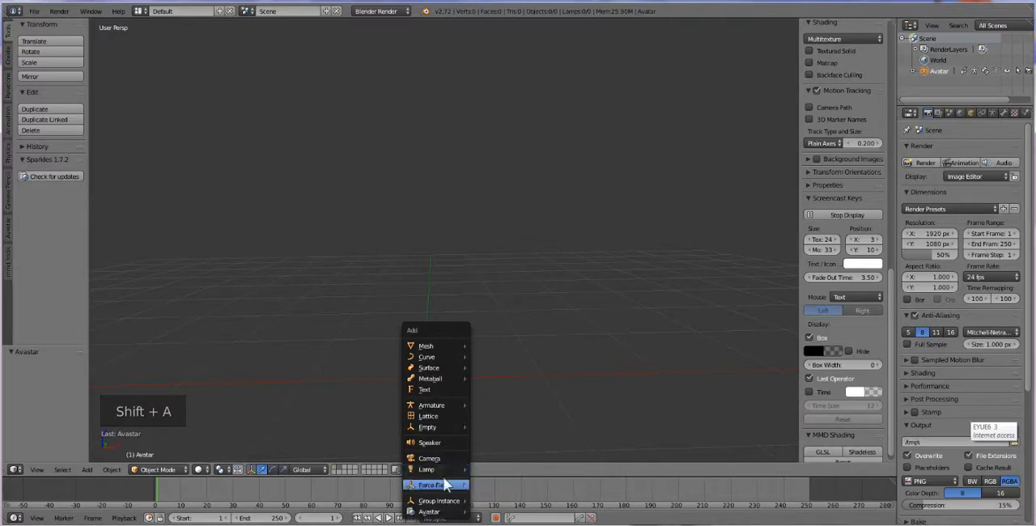
pyautogui.moveTo(439, 429)
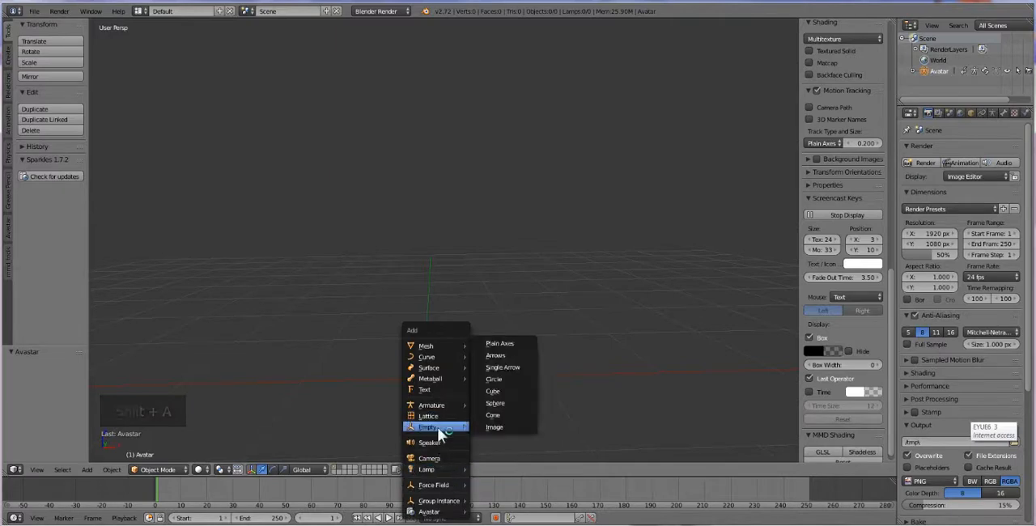
pyautogui.click(510, 427)
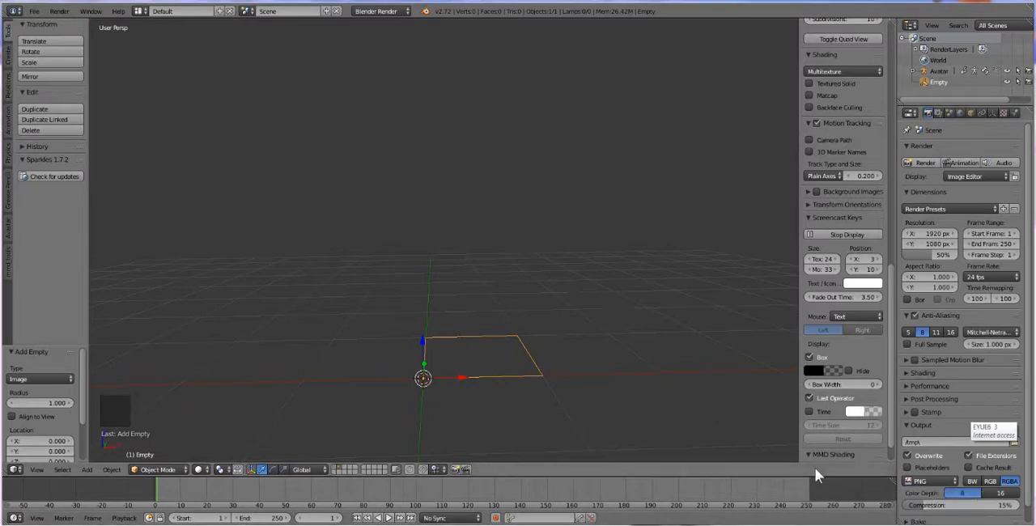
# Load "[HD] Mortal Kombat Deception - Sindel Hara Kiri.mp4" from the Desktop as the empty's image, widening the properties area for its settings
pyautogui.moveTo(518, 347); pyautogui.dragTo(447, 359, button='middle')
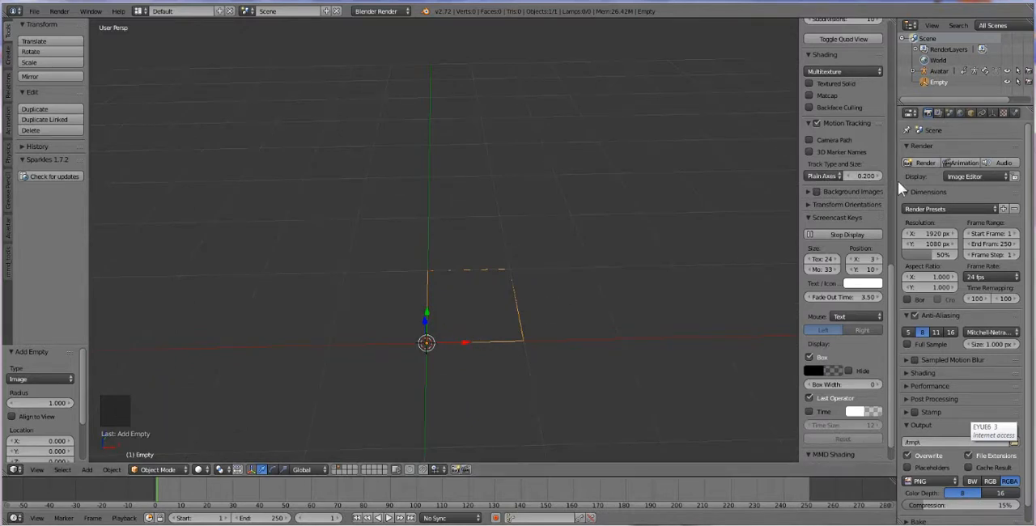
pyautogui.moveTo(897, 181); pyautogui.dragTo(803, 188)
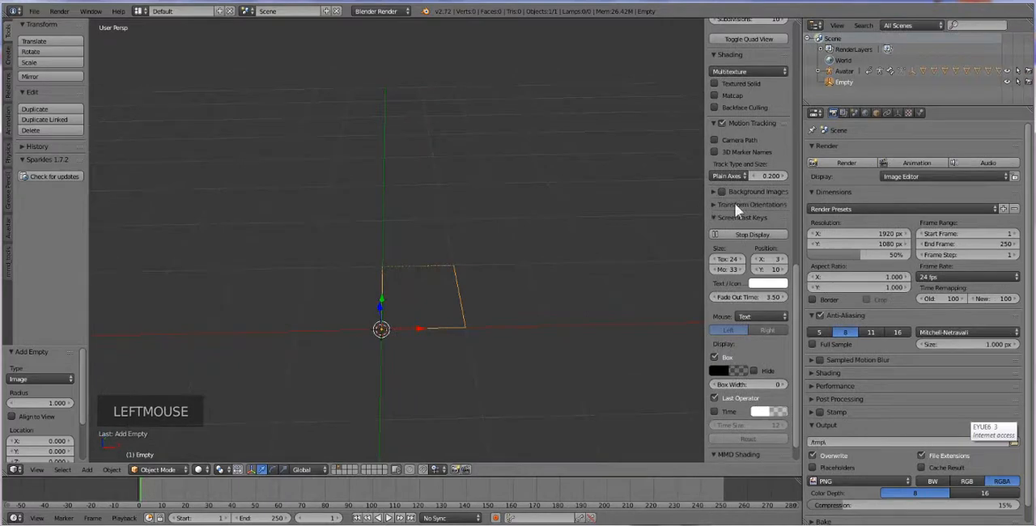
pyautogui.click(899, 117)
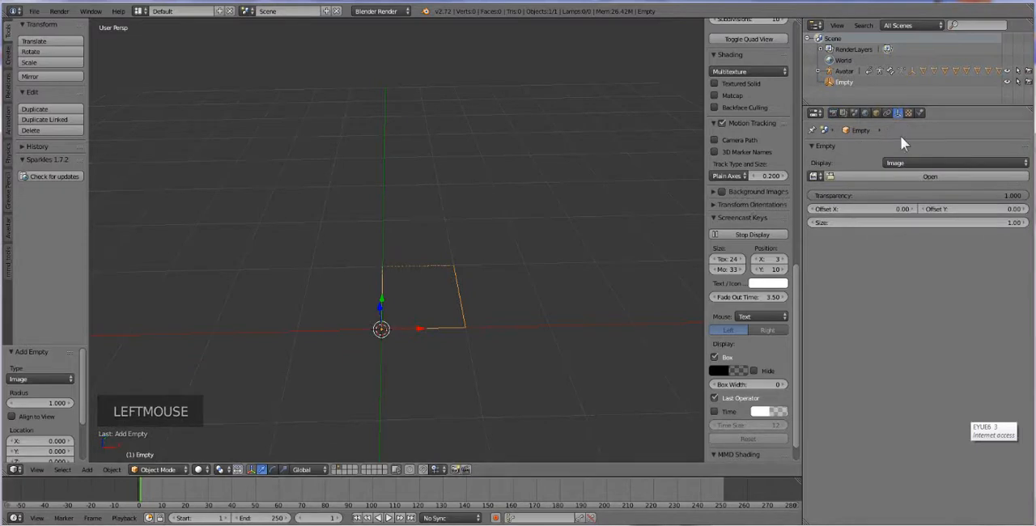
pyautogui.click(892, 177)
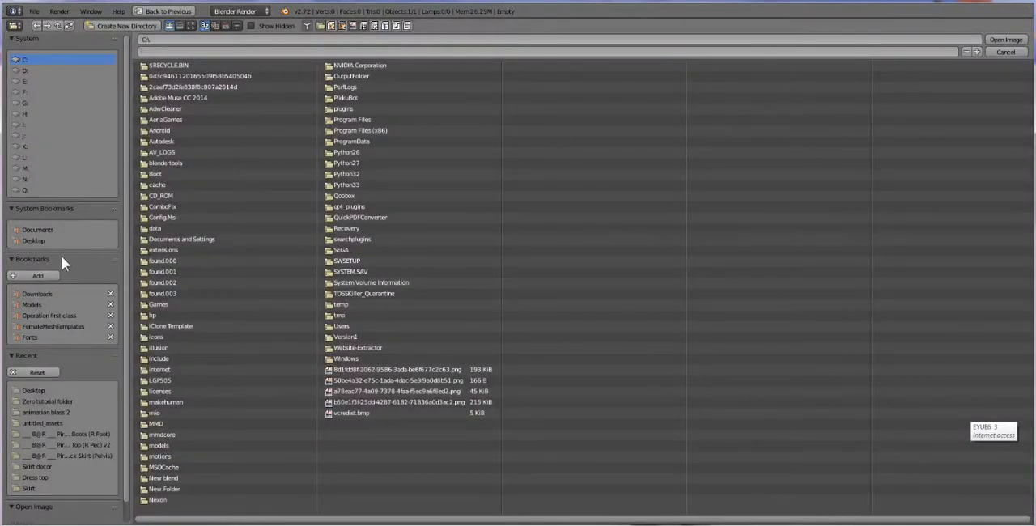
pyautogui.click(35, 242)
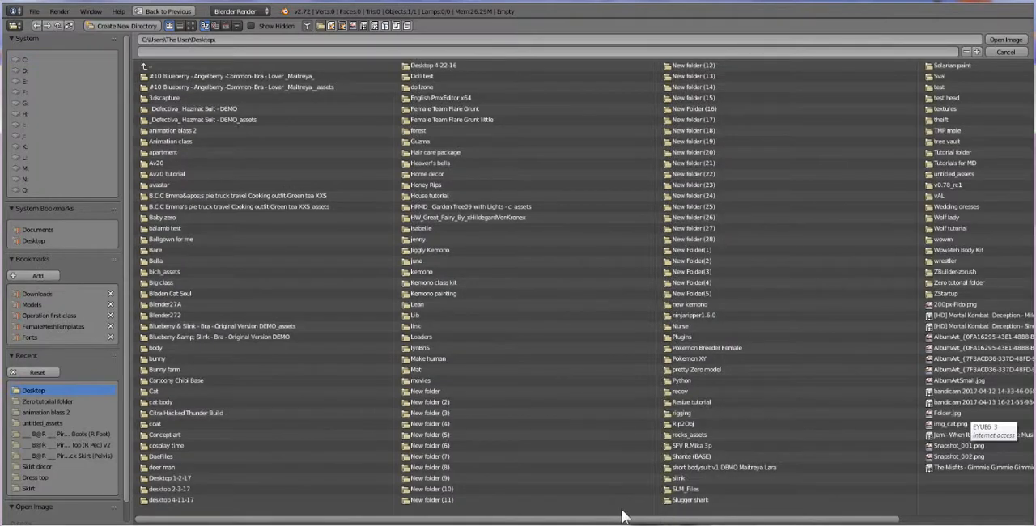
pyautogui.moveTo(603, 520); pyautogui.dragTo(844, 518)
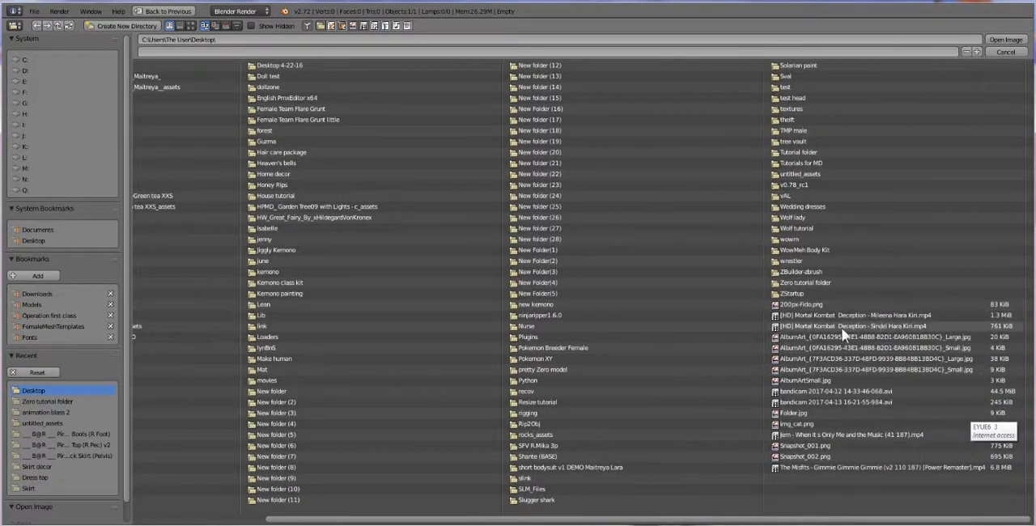
pyautogui.doubleClick(878, 327)
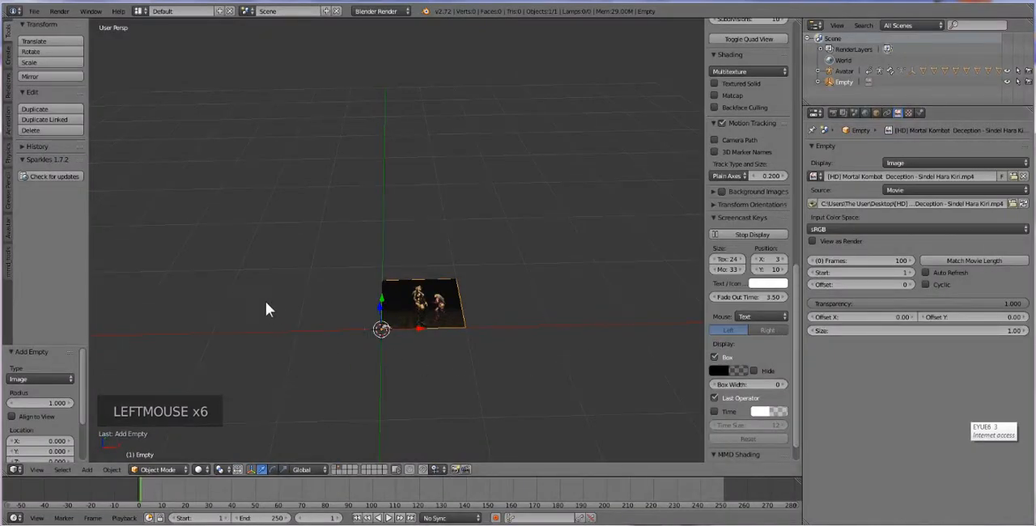
# Rotate the video empty about 88° around the X axis so that it stands upright
pyautogui.moveTo(214, 317); pyautogui.dragTo(191, 296, button='middle')
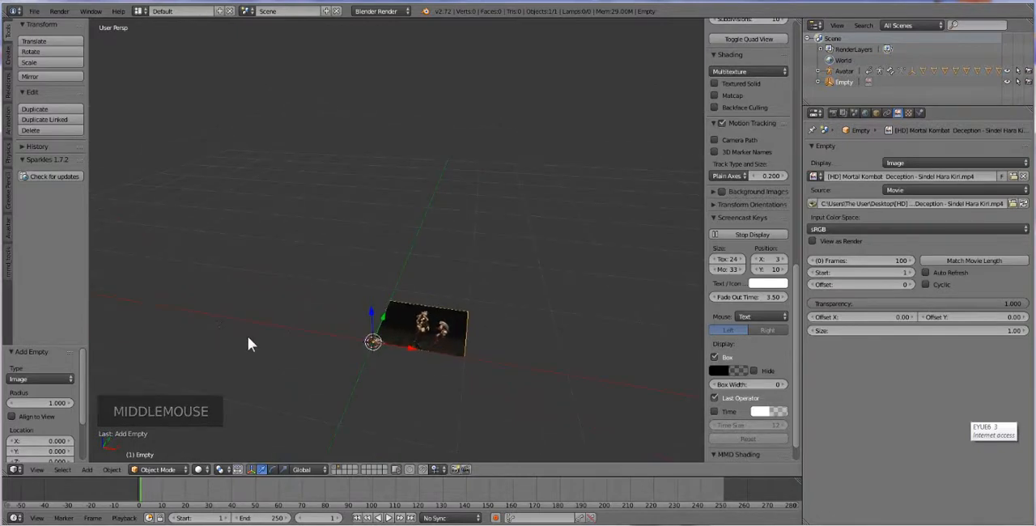
pyautogui.moveTo(257, 366); pyautogui.dragTo(387, 386, button='middle')
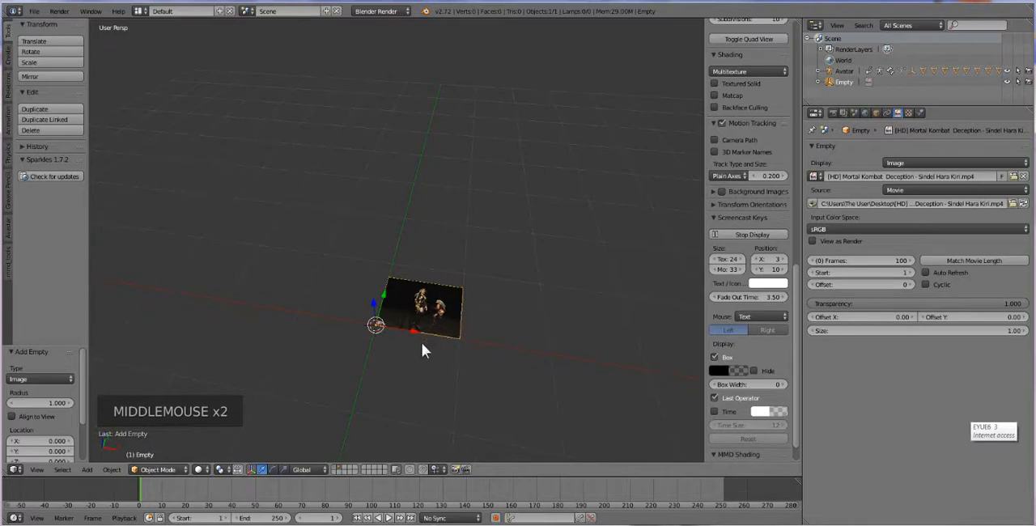
pyautogui.click(272, 470)
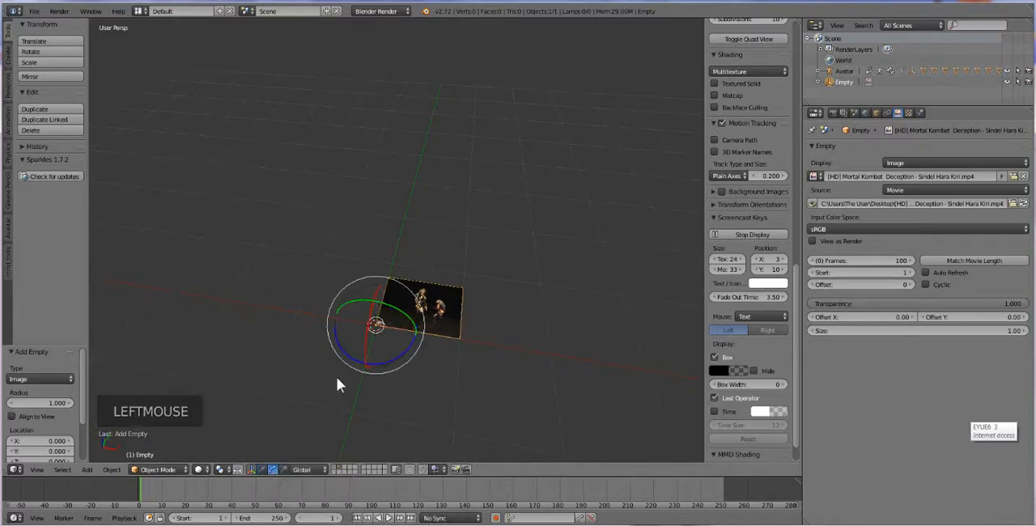
pyautogui.moveTo(381, 298); pyautogui.dragTo(379, 330)
pyautogui.moveTo(378, 329); pyautogui.dragTo(458, 310, button='middle')
# Scale the video empty up uniformly by about 3.34 times
pyautogui.press('s')
pyautogui.press('s')
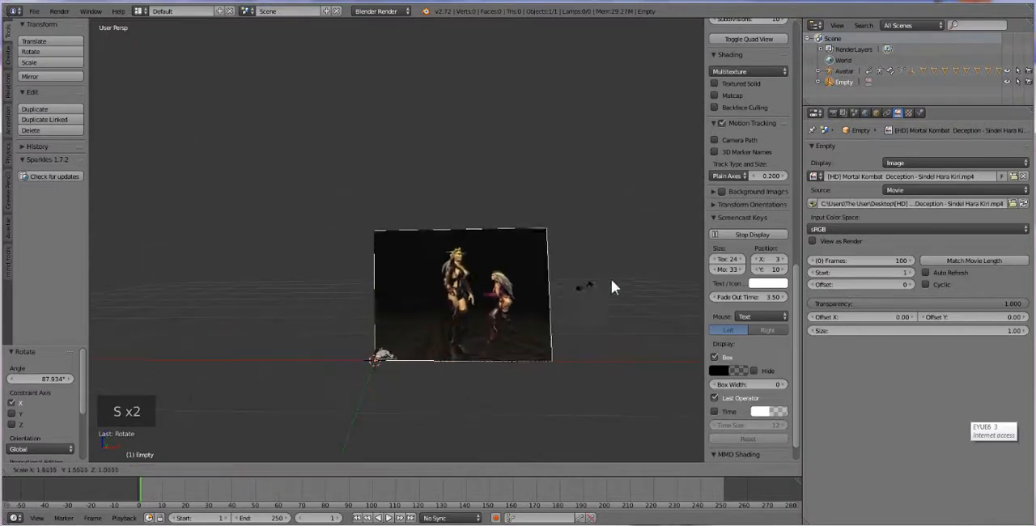
pyautogui.scroll(-2, 365, 278)
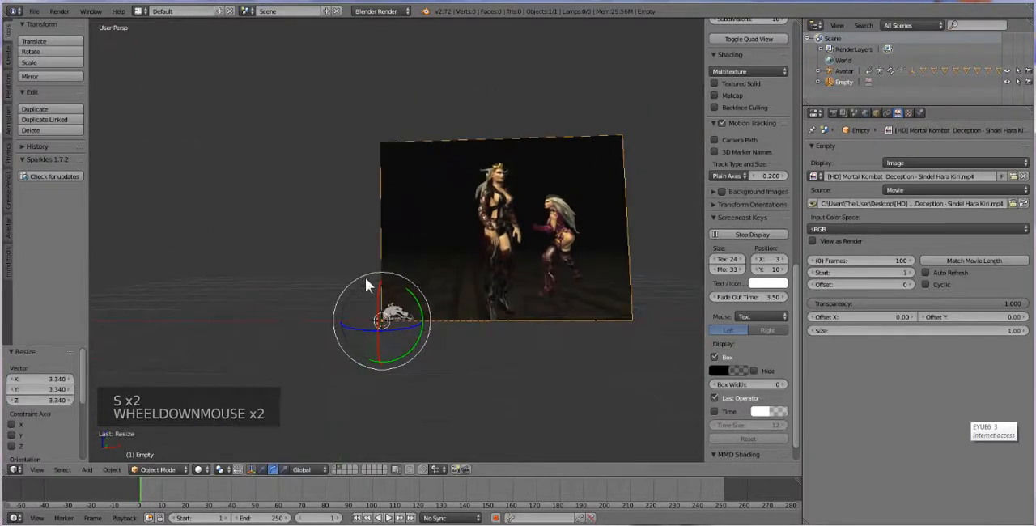
# Fine-tune the video plane's tilt around the X axis with rotations of about -0.8° and 4.7°
pyautogui.click(378, 292)
pyautogui.moveTo(379, 292); pyautogui.dragTo(379, 295)
pyautogui.moveTo(420, 338); pyautogui.dragTo(421, 311, button='middle')
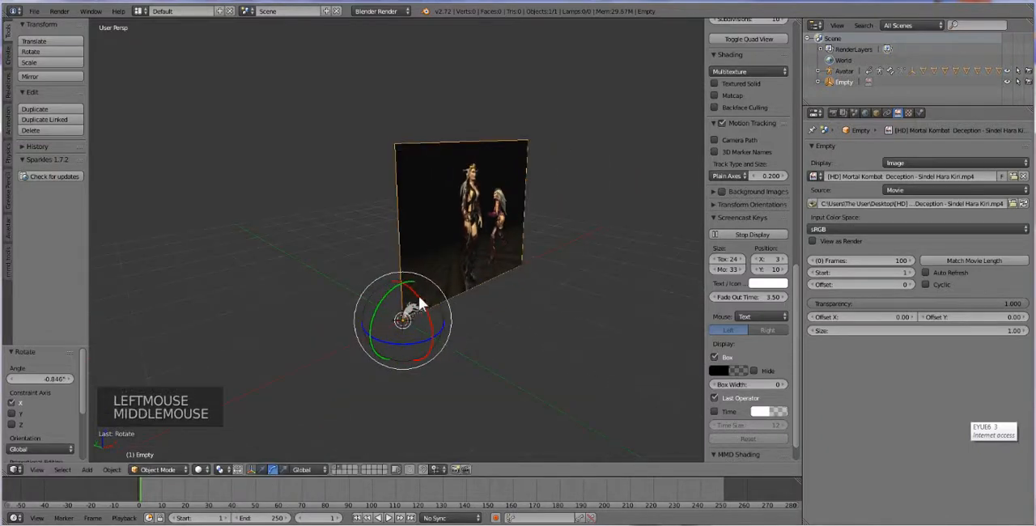
pyautogui.moveTo(419, 295); pyautogui.dragTo(421, 295)
pyautogui.moveTo(463, 320); pyautogui.dragTo(444, 330, button='middle')
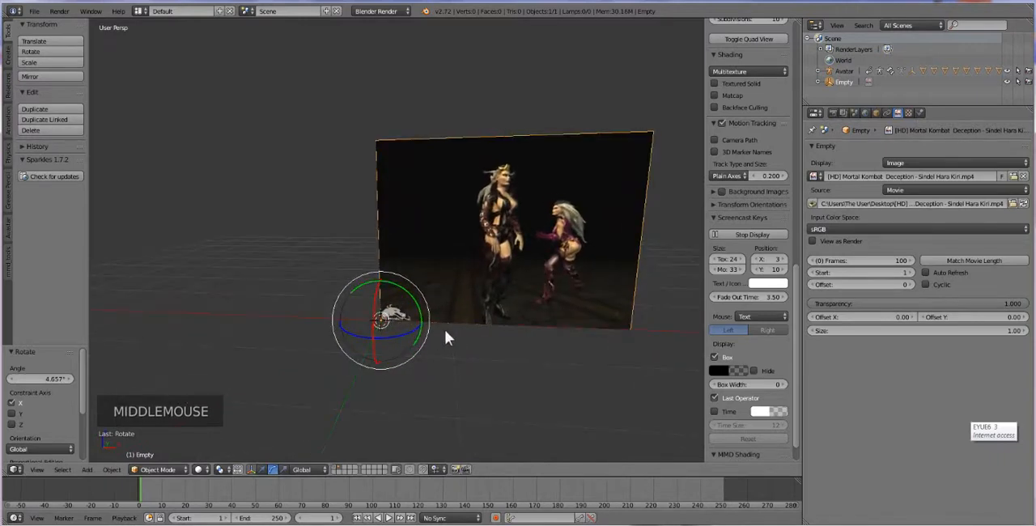
# Rotate the video plane about 1.9° around the Z axis to straighten it
pyautogui.scroll(1, 426, 355)
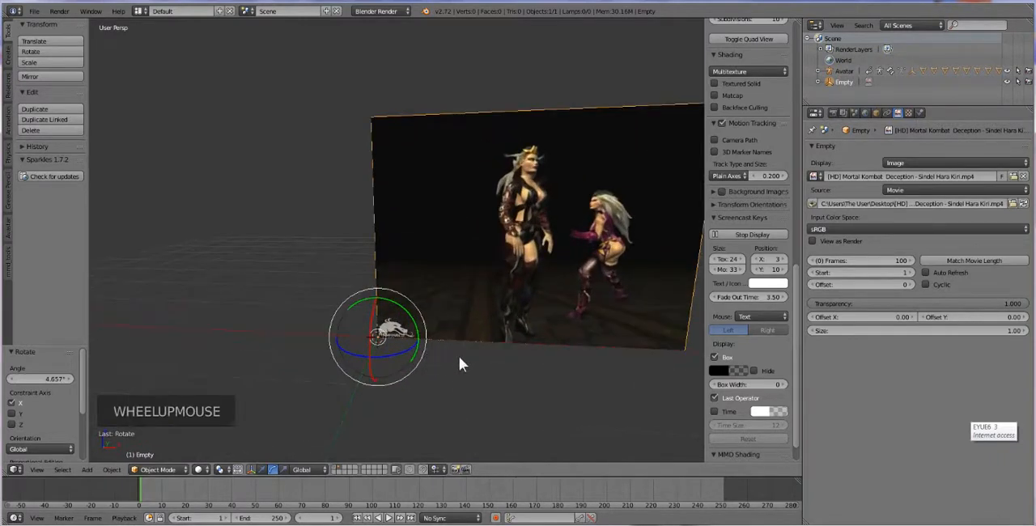
pyautogui.moveTo(460, 358)
pyautogui.mouseDown(button='middle')
pyautogui.moveTo(468, 355)
pyautogui.moveTo(451, 360)
pyautogui.mouseUp(button='middle')
pyautogui.moveTo(405, 355); pyautogui.dragTo(406, 350)
pyautogui.scroll(-1, 553, 292)
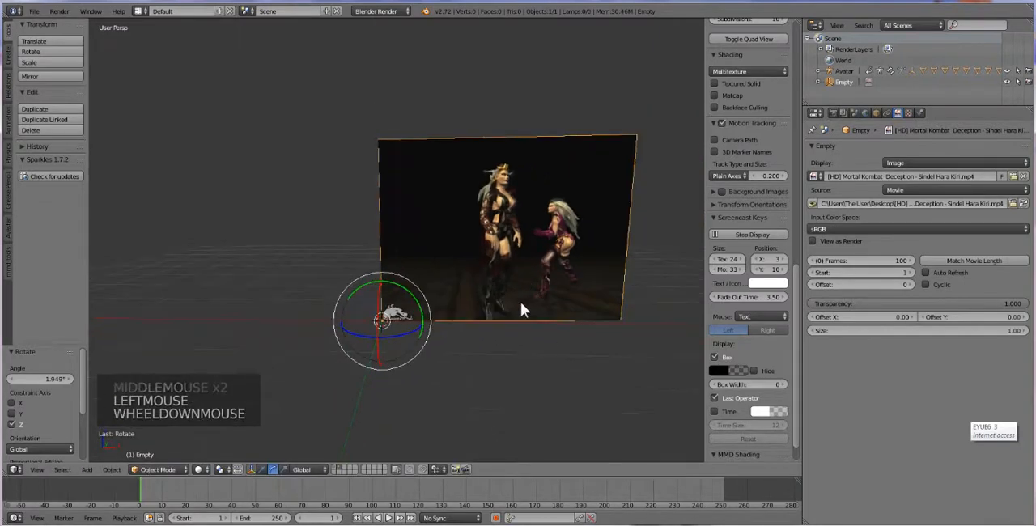
pyautogui.scroll(1, 521, 302)
pyautogui.moveTo(524, 321)
pyautogui.mouseDown(button='middle')
pyautogui.moveTo(523, 403)
pyautogui.moveTo(535, 333)
pyautogui.moveTo(513, 311)
pyautogui.moveTo(521, 315)
pyautogui.mouseUp(button='middle')
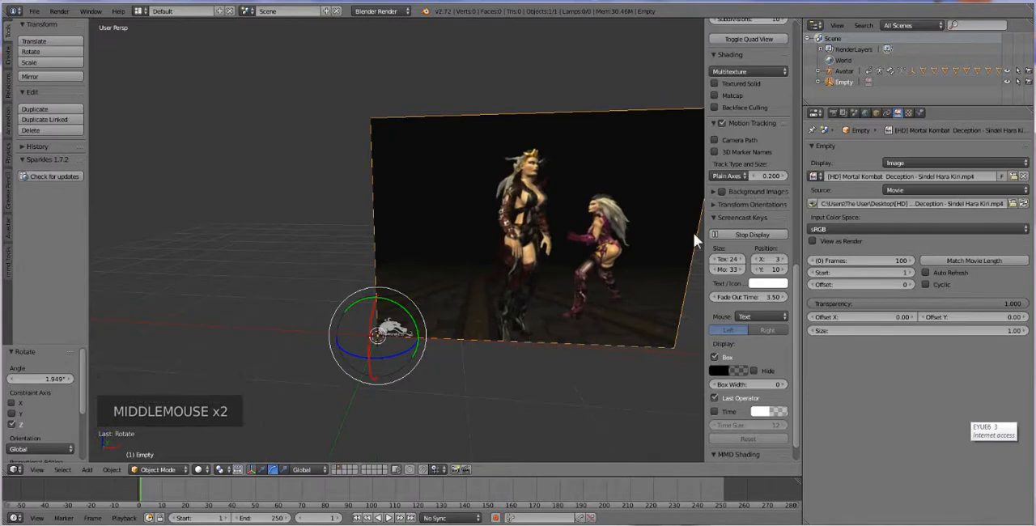
# Match the empty's frame count to the movie length and enable Auto Refresh for the video
pyautogui.rightClick(522, 174)
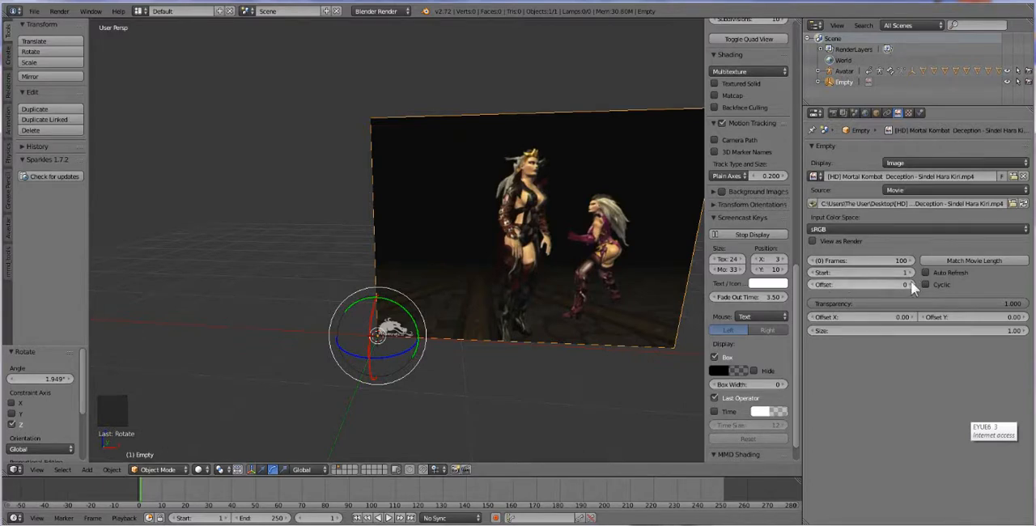
pyautogui.click(971, 263)
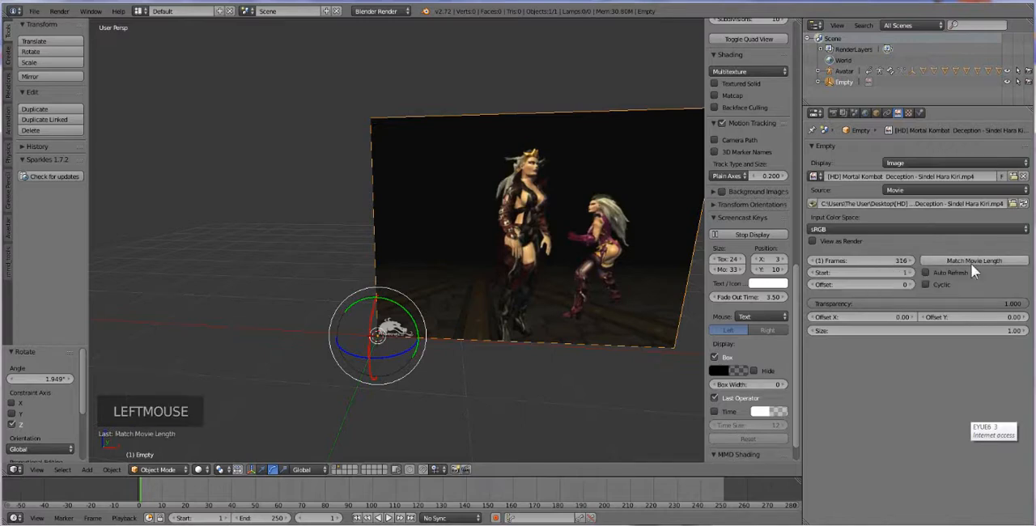
pyautogui.click(924, 273)
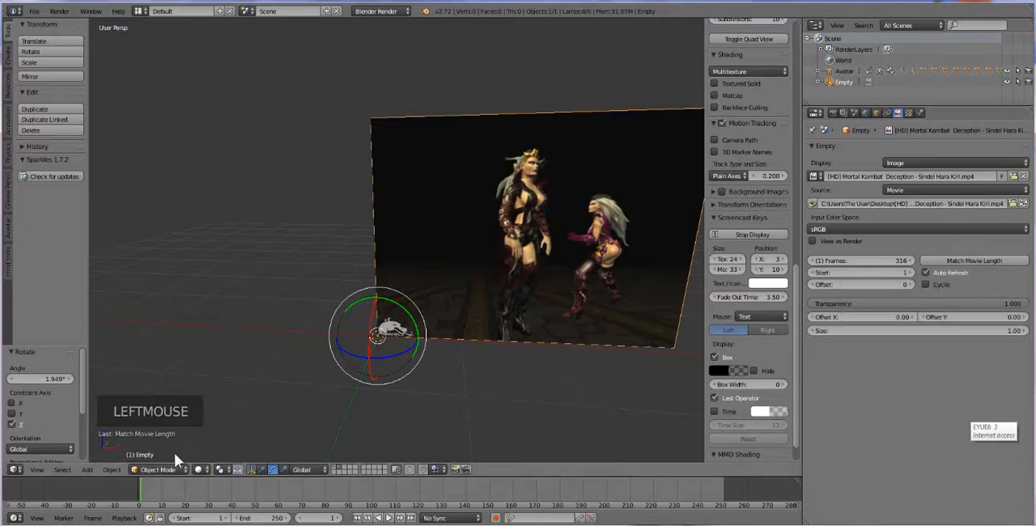
# Scrub the timeline forward to about frame 49 and back to frame 0 to check how the video follows it
pyautogui.doubleClick(151, 496)
pyautogui.moveTo(154, 494); pyautogui.dragTo(109, 515)
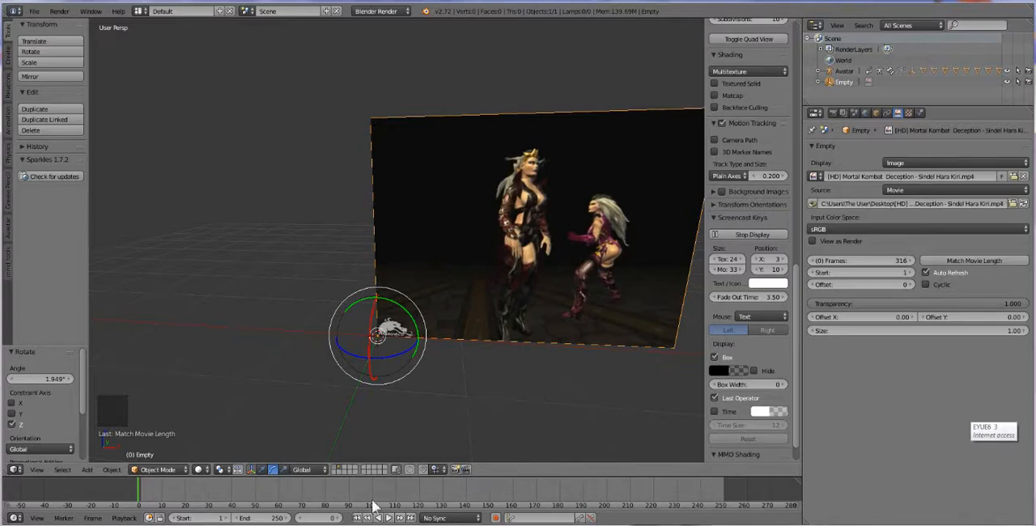
pyautogui.click(146, 495)
pyautogui.moveTo(156, 497); pyautogui.dragTo(257, 501)
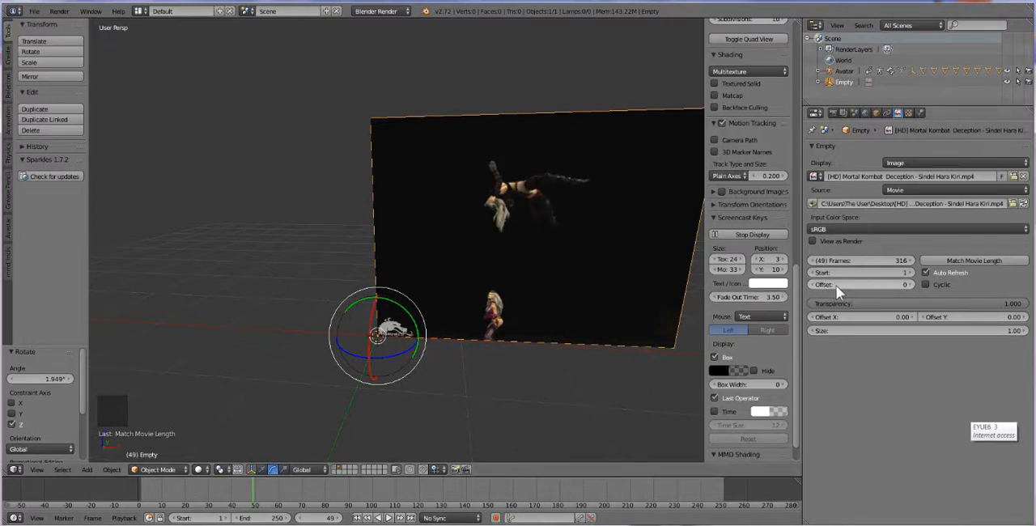
pyautogui.click(253, 492)
pyautogui.moveTo(254, 491); pyautogui.dragTo(138, 487)
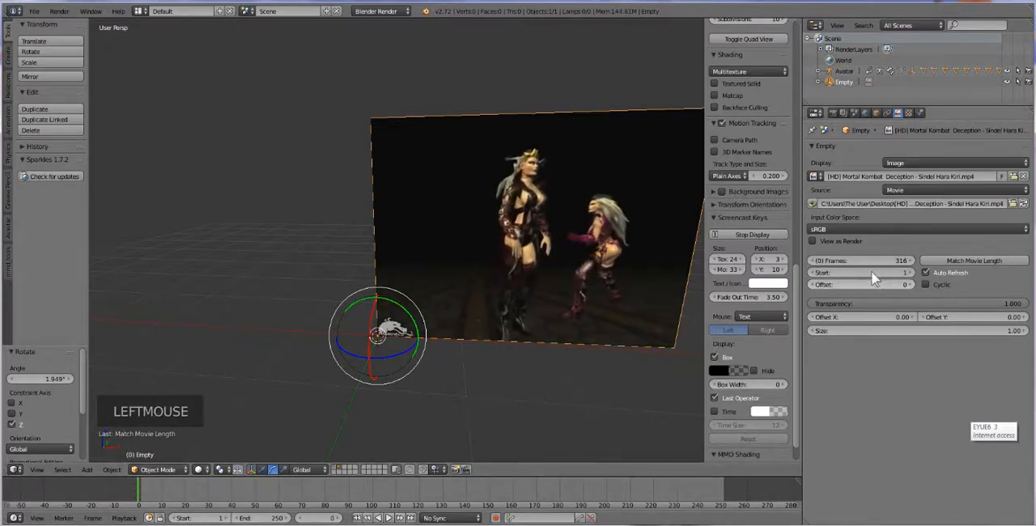
# Try several frame offsets for the video, including 52, and reset the offset to 0 at frame 1
pyautogui.moveTo(821, 287); pyautogui.dragTo(870, 286)
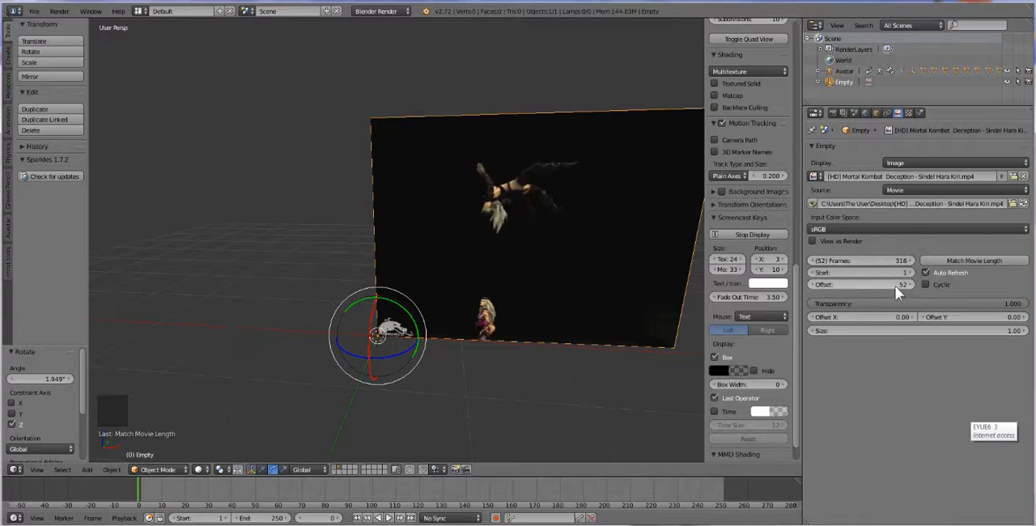
pyautogui.click(357, 519)
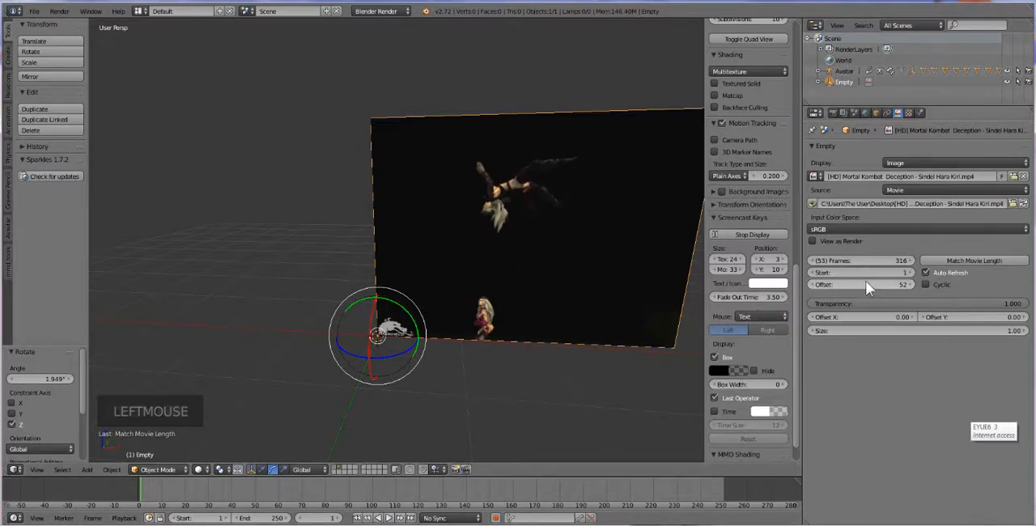
pyautogui.moveTo(893, 284); pyautogui.dragTo(939, 284)
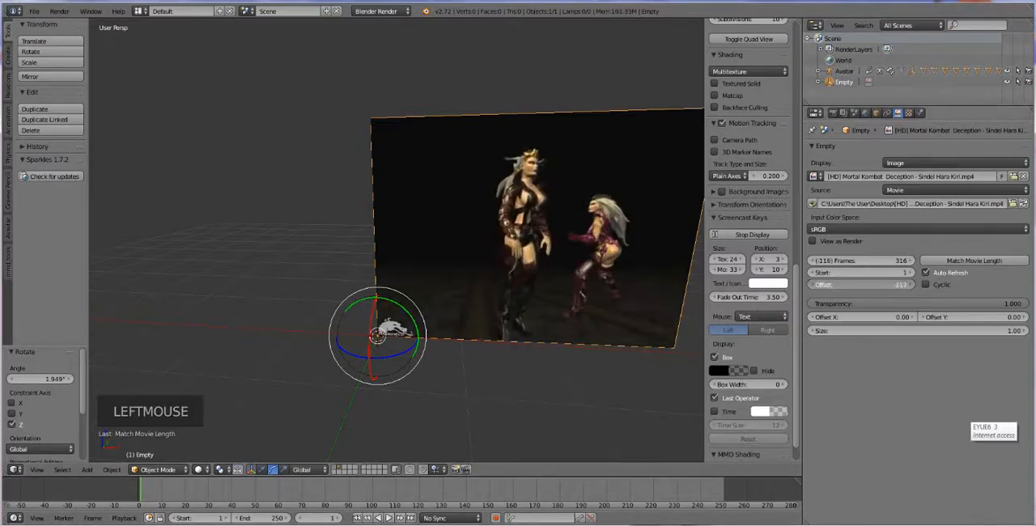
pyautogui.moveTo(864, 284); pyautogui.dragTo(885, 284)
pyautogui.doubleClick(886, 284)
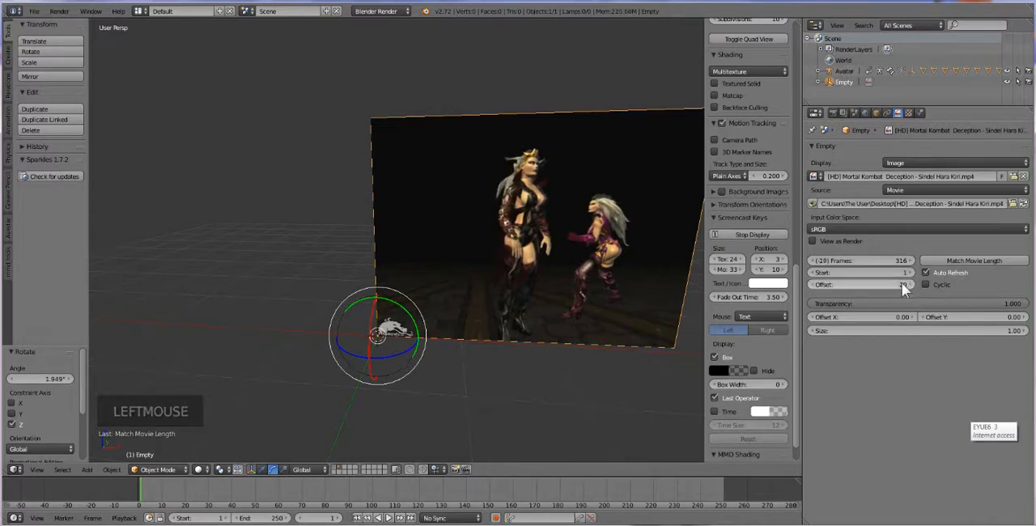
pyautogui.write('0')
pyautogui.press('Return')
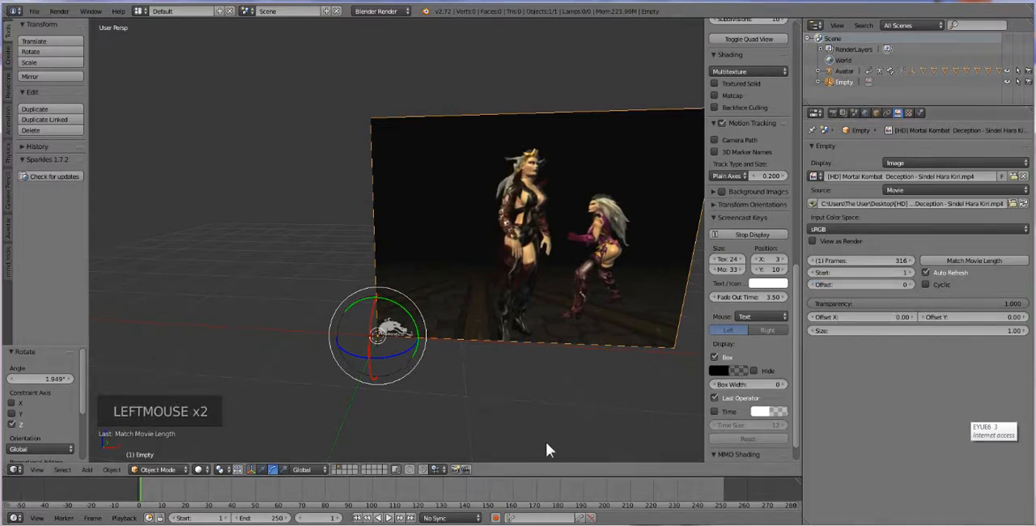
# Play the reference video up to frame 105 and show the avatar's layer together with the video layer
pyautogui.click(389, 518)
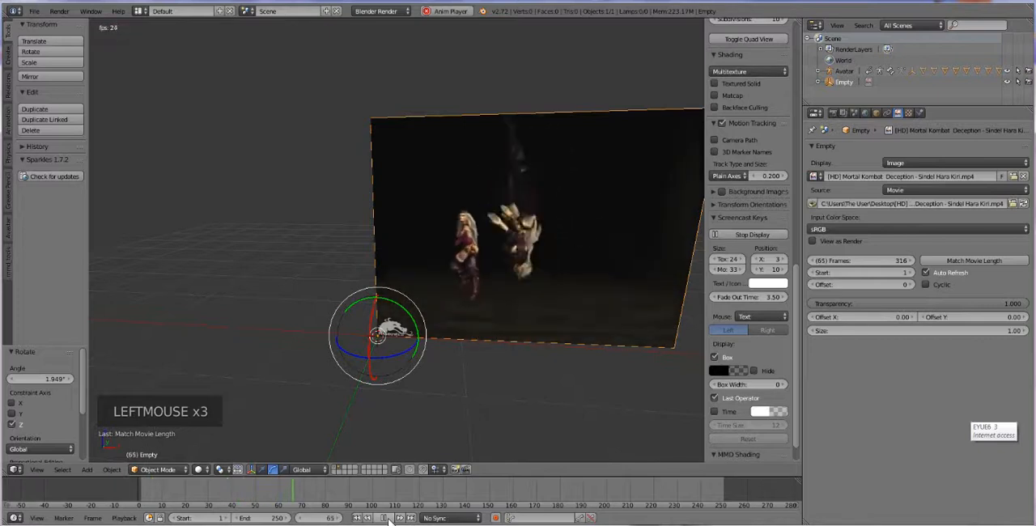
pyautogui.click(389, 518)
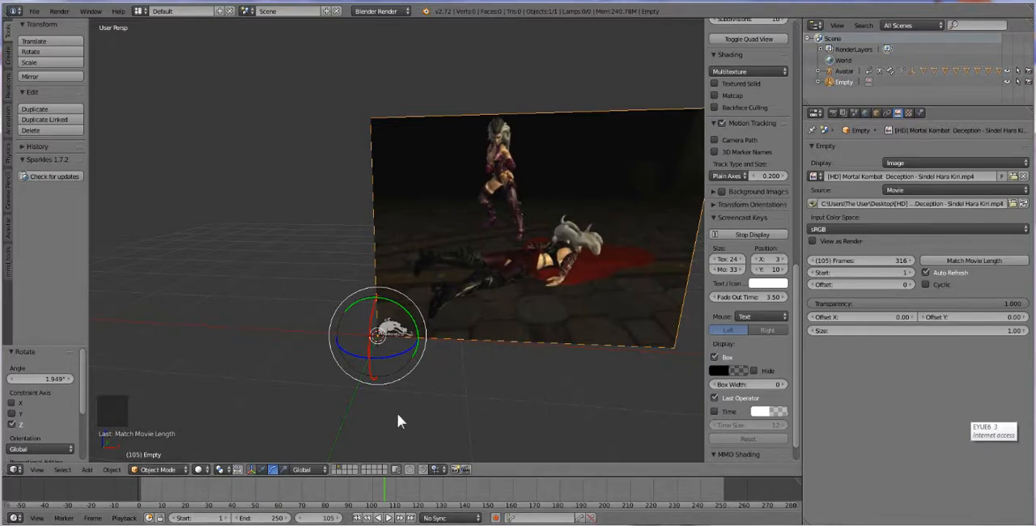
pyautogui.keyDown('shift'); pyautogui.click(336, 469); pyautogui.keyUp('shift')
pyautogui.moveTo(399, 364); pyautogui.dragTo(386, 413, button='middle')
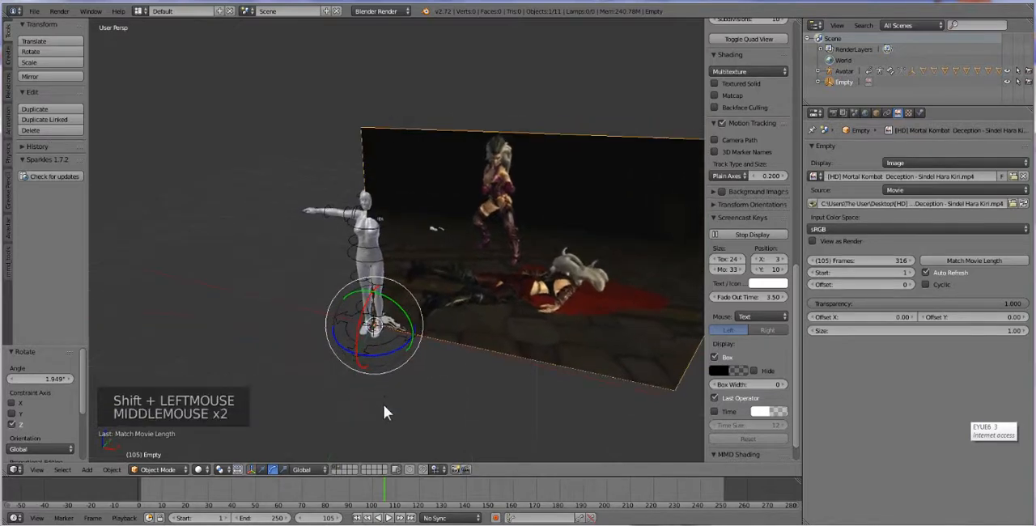
# Move the video empty about 1.218 units along the X axis, away from the avatar
pyautogui.rightClick(502, 299)
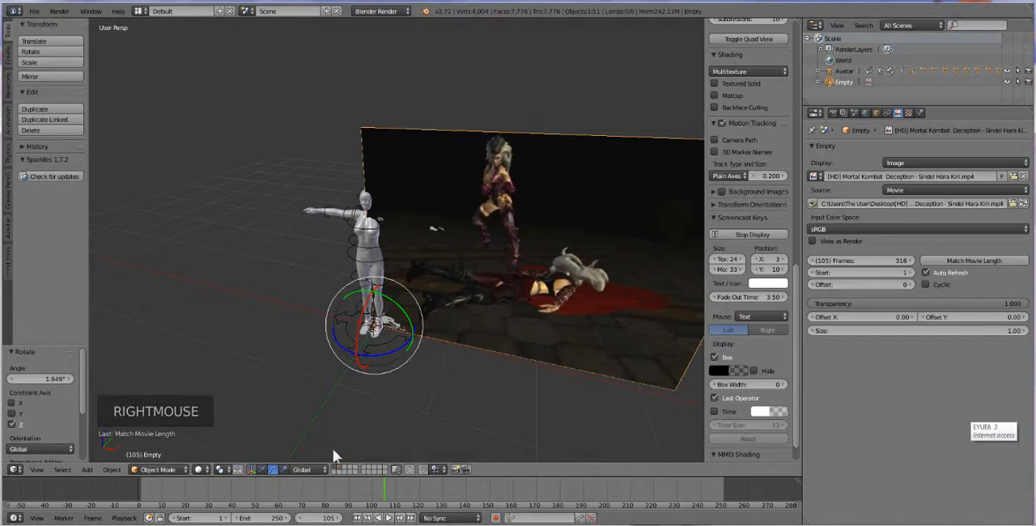
pyautogui.click(261, 469)
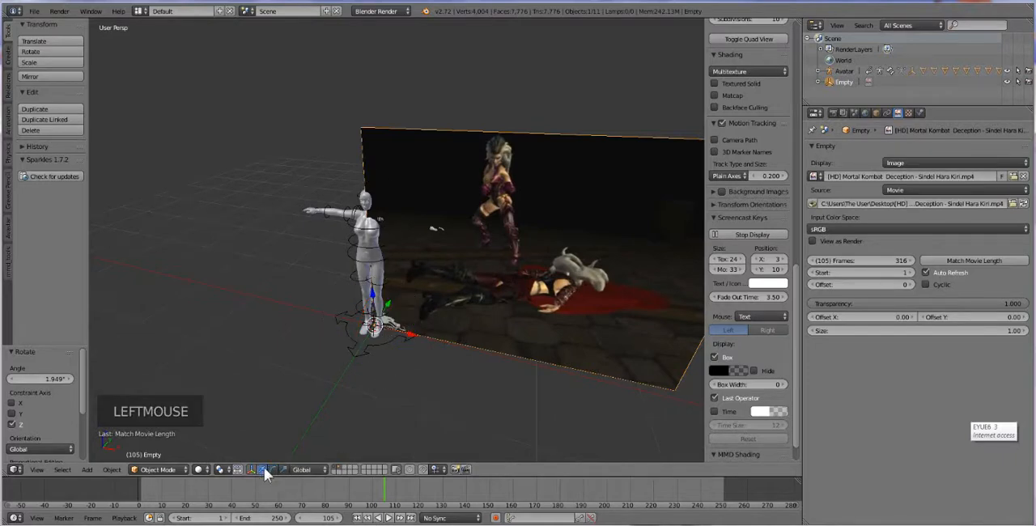
pyautogui.moveTo(388, 302); pyautogui.dragTo(498, 322)
pyautogui.moveTo(450, 343); pyautogui.dragTo(475, 316, button='middle')
pyautogui.scroll(2, 449, 318)
pyautogui.scroll(-1, 466, 318)
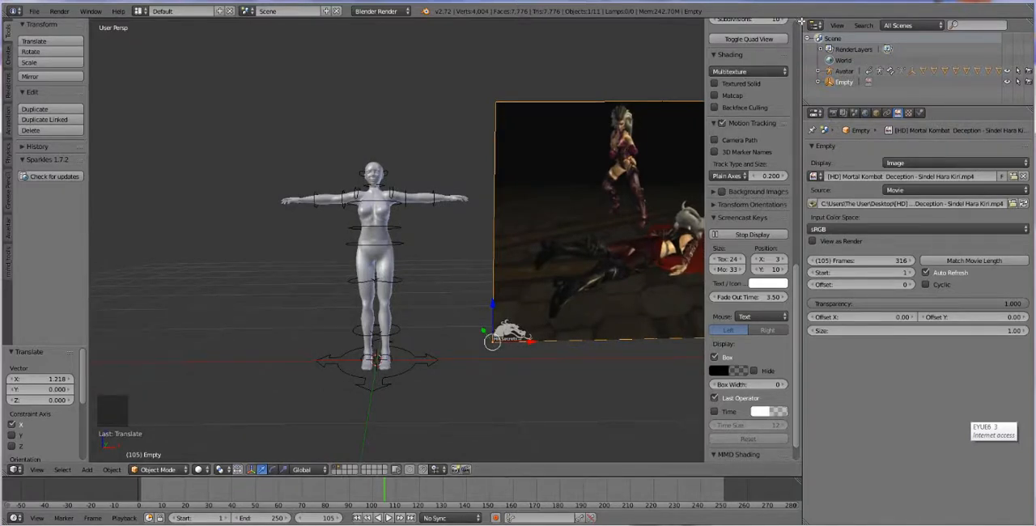
# Split the 3D view into two side-by-side views and collapse both side shelves in the new one
pyautogui.moveTo(800, 21); pyautogui.dragTo(523, 85)
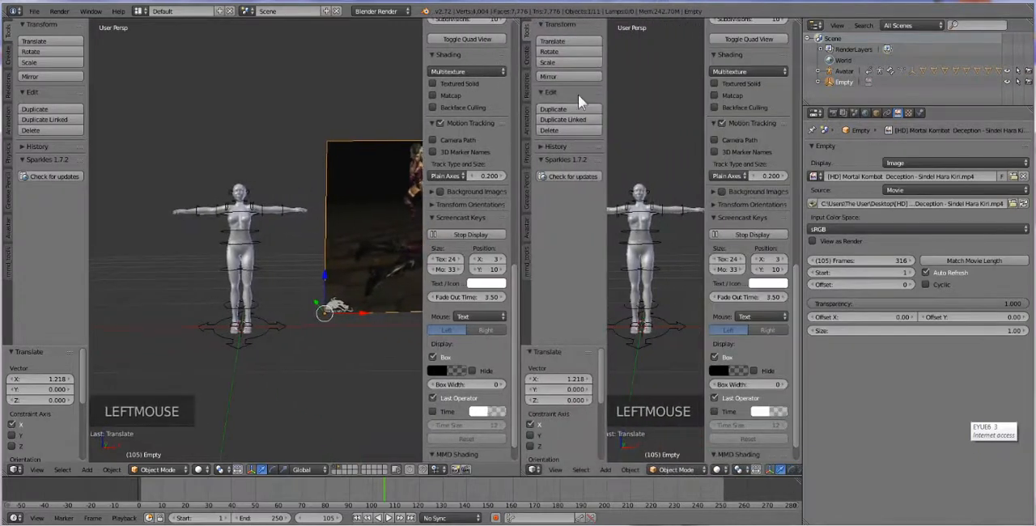
pyautogui.click(706, 140)
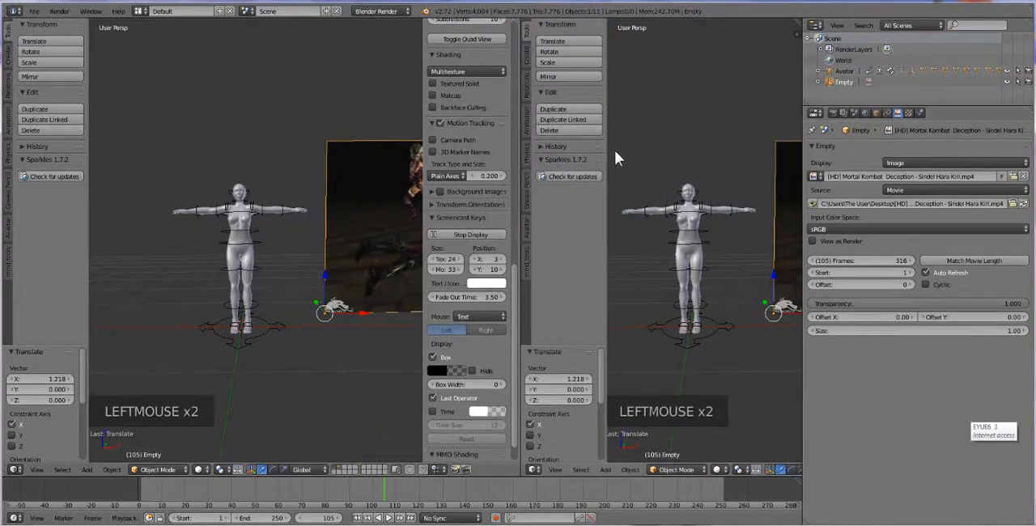
pyautogui.moveTo(606, 152); pyautogui.dragTo(476, 154)
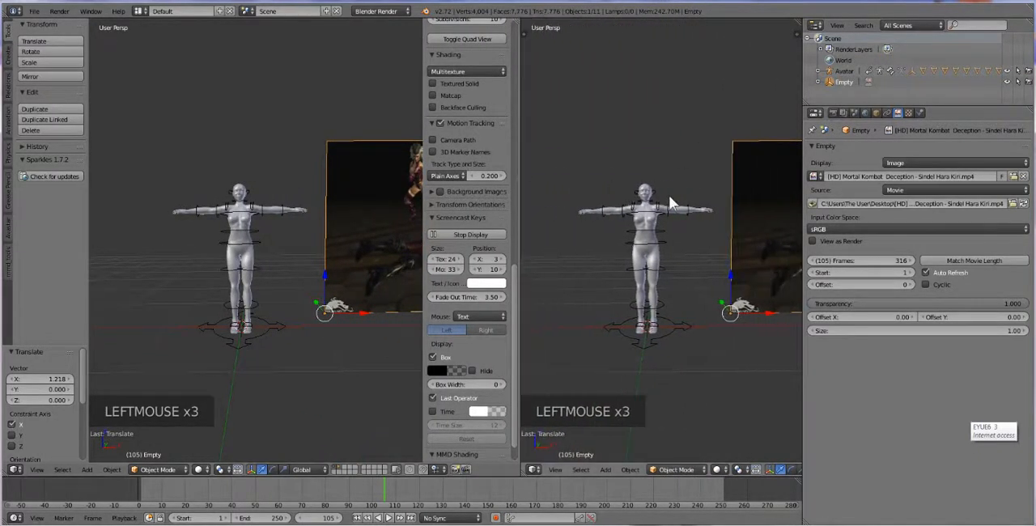
# Frame the reference video in the new 3D view and widen that view by narrowing the outliner and properties editors
pyautogui.keyDown('shift'); pyautogui.moveTo(669, 196); pyautogui.dragTo(609, 212, button='middle'); pyautogui.keyUp('shift')
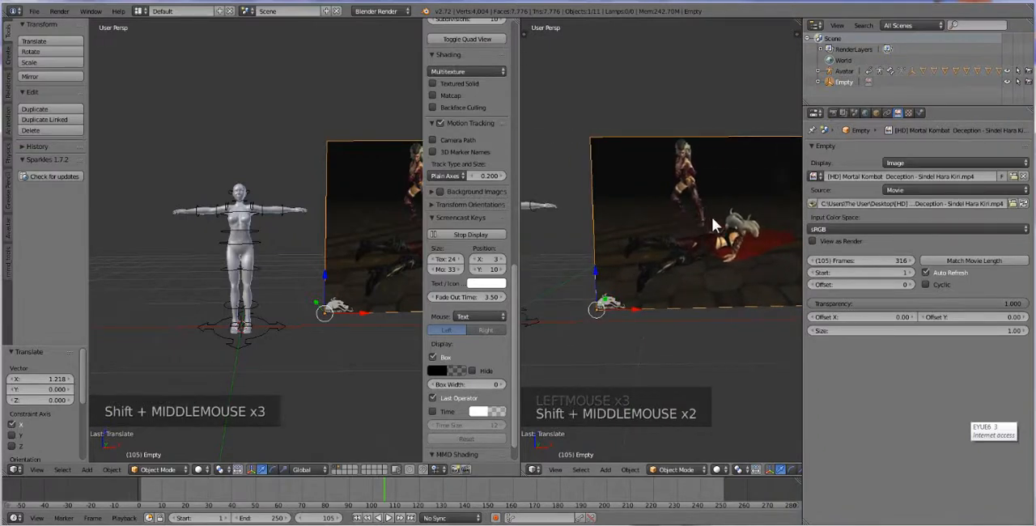
pyautogui.keyDown('shift'); pyautogui.moveTo(712, 217); pyautogui.dragTo(614, 210, button='middle'); pyautogui.keyUp('shift')
pyautogui.scroll(4, 646, 227)
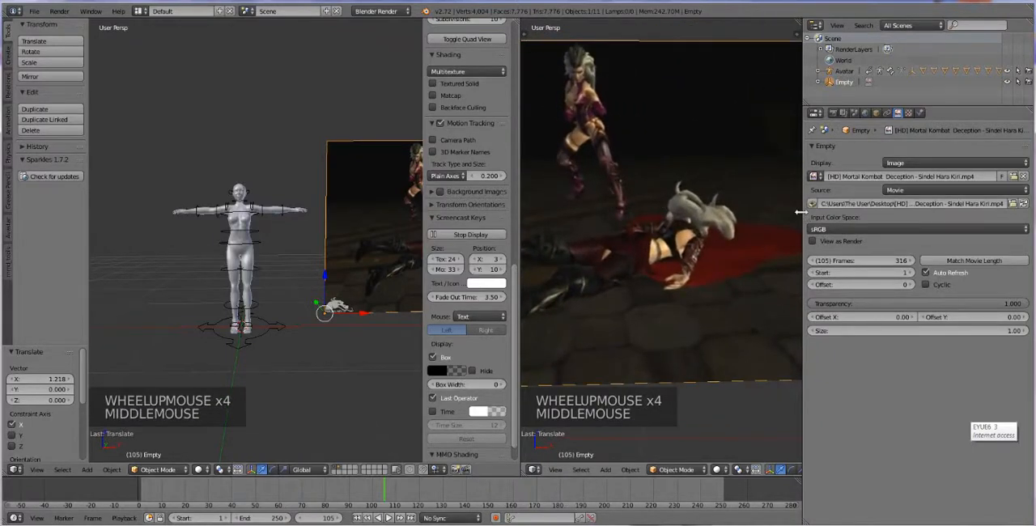
pyautogui.moveTo(801, 211); pyautogui.dragTo(985, 213)
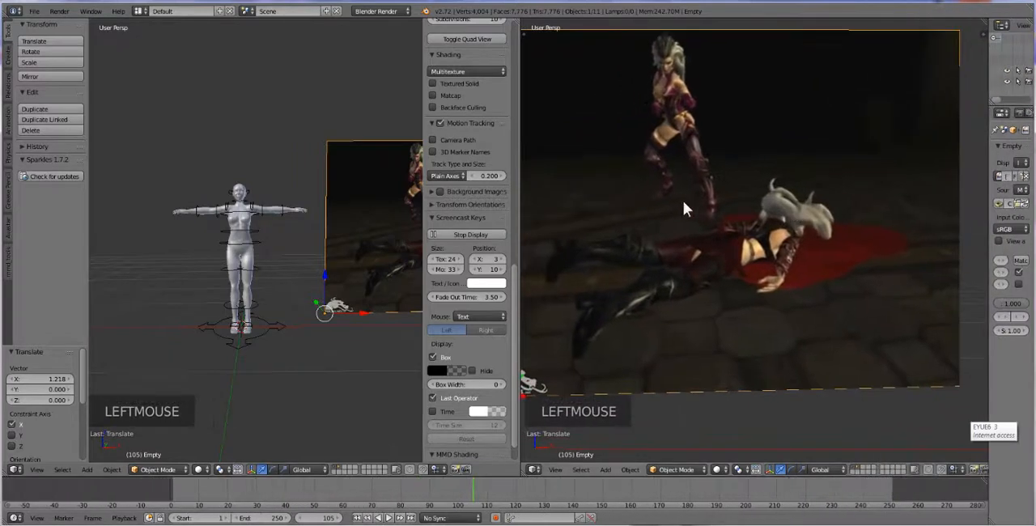
pyautogui.keyDown('shift'); pyautogui.moveTo(684, 200); pyautogui.dragTo(718, 208, button='middle'); pyautogui.keyUp('shift')
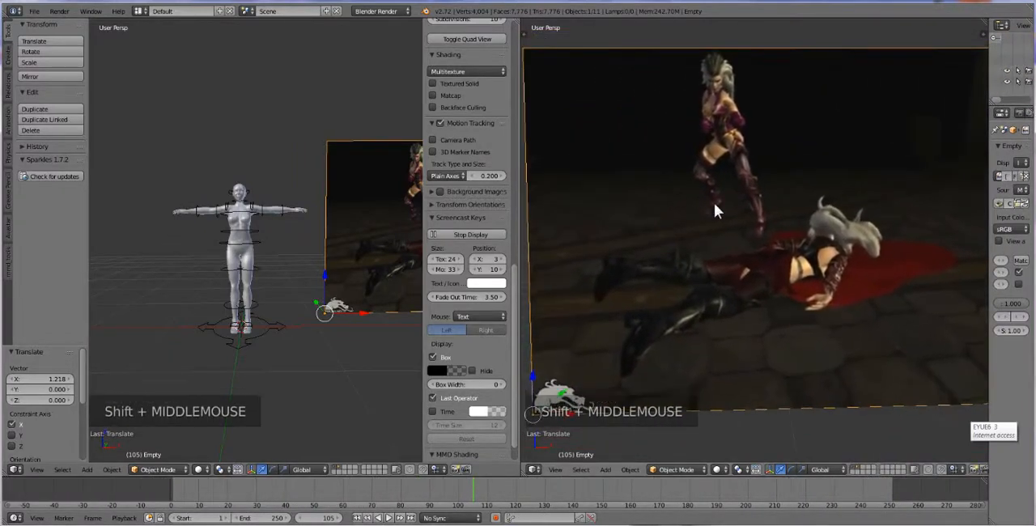
# Widen the avatar's 3D view and frame the full avatar in it, refitting the reference video in the neighbouring view
pyautogui.scroll(3, 231, 238)
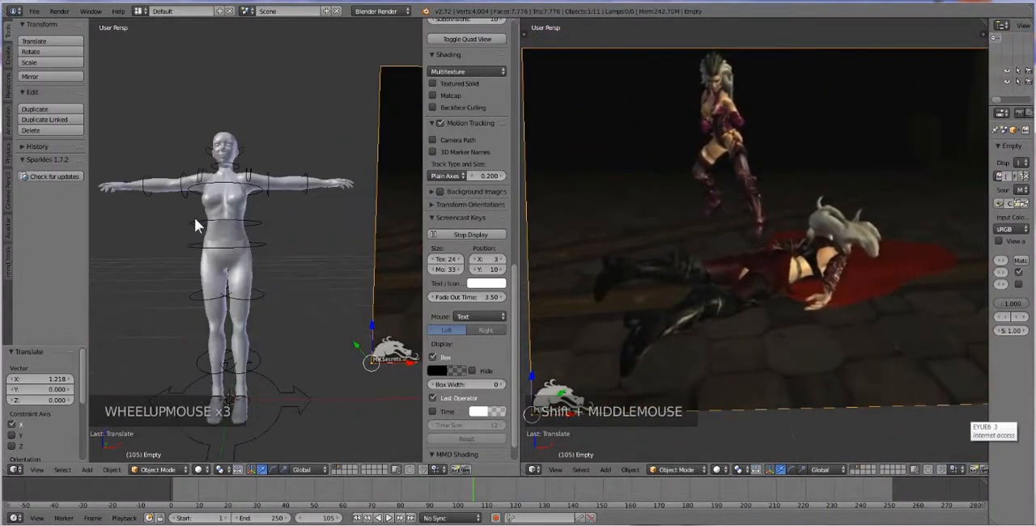
pyautogui.keyDown('shift'); pyautogui.moveTo(311, 230); pyautogui.dragTo(237, 254, button='middle'); pyautogui.keyUp('shift')
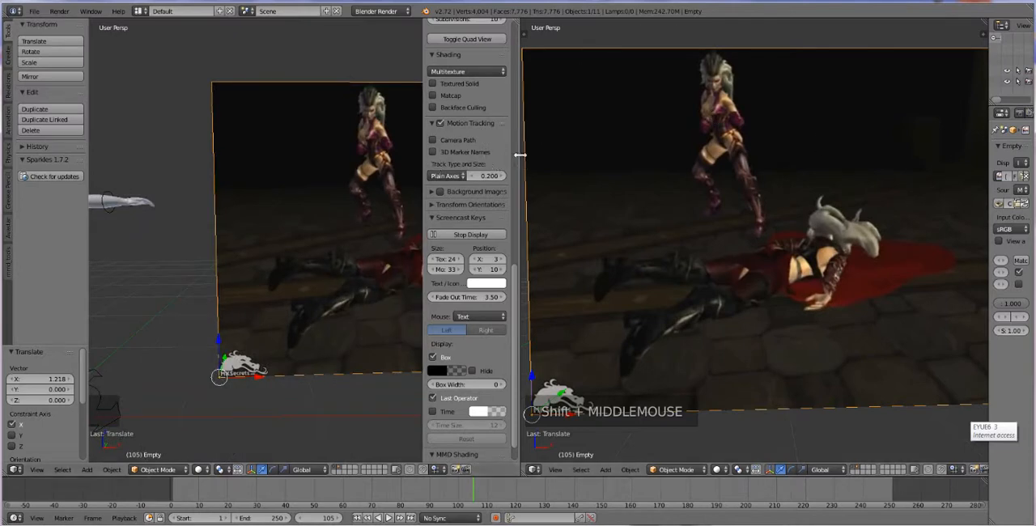
pyautogui.moveTo(519, 153); pyautogui.dragTo(597, 155)
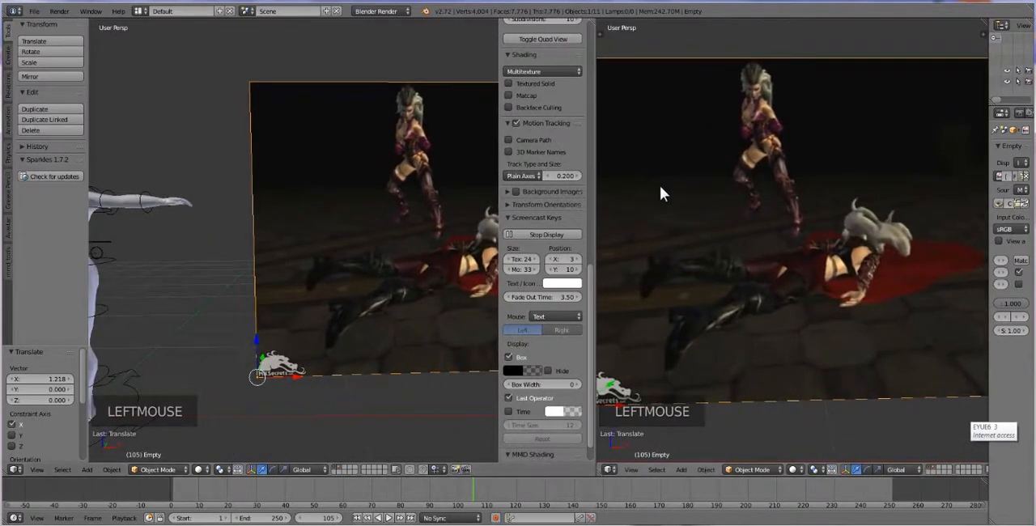
pyautogui.scroll(-2, 660, 186)
pyautogui.moveTo(667, 184); pyautogui.dragTo(686, 186, button='middle')
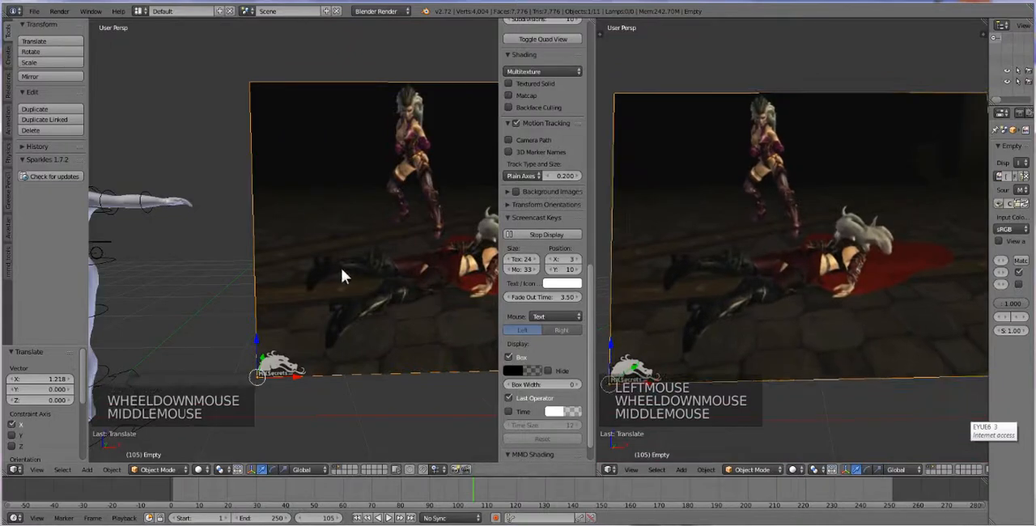
pyautogui.keyDown('shift'); pyautogui.moveTo(127, 214); pyautogui.dragTo(324, 253, button='middle'); pyautogui.keyUp('shift')
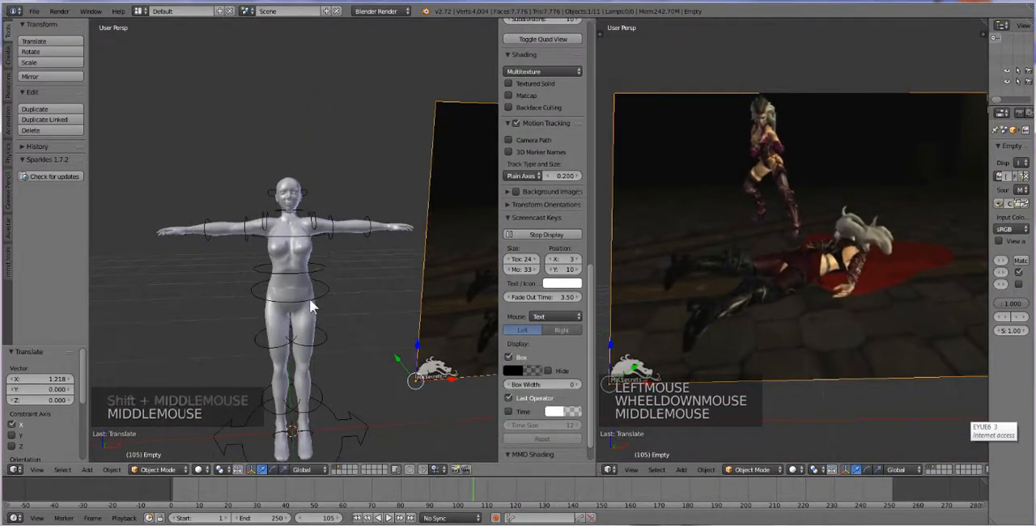
pyautogui.keyDown('shift'); pyautogui.moveTo(315, 355); pyautogui.dragTo(332, 340, button='middle'); pyautogui.keyUp('shift')
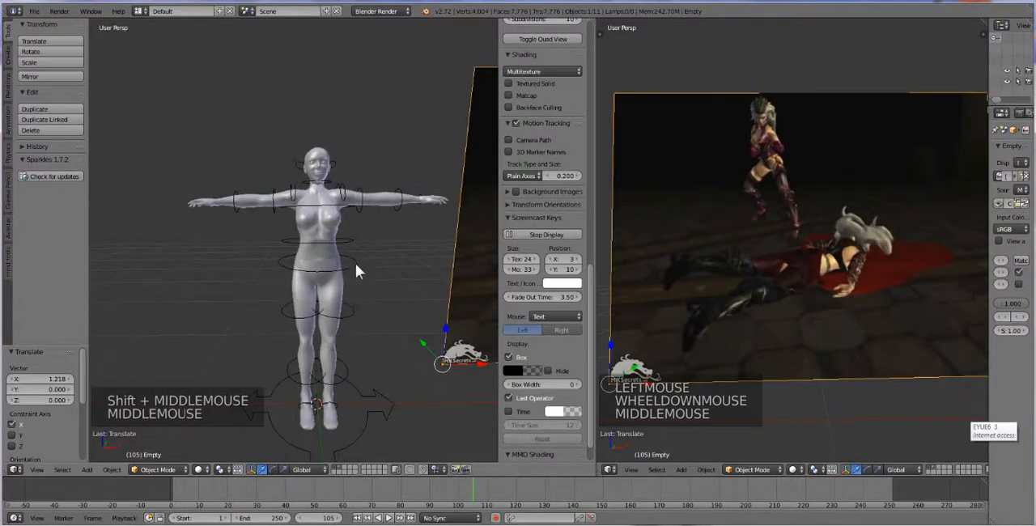
# Put the avatar's rig into Pose Mode, show the IK Legs target controls and enable IK for the legs
pyautogui.rightClick(373, 385)
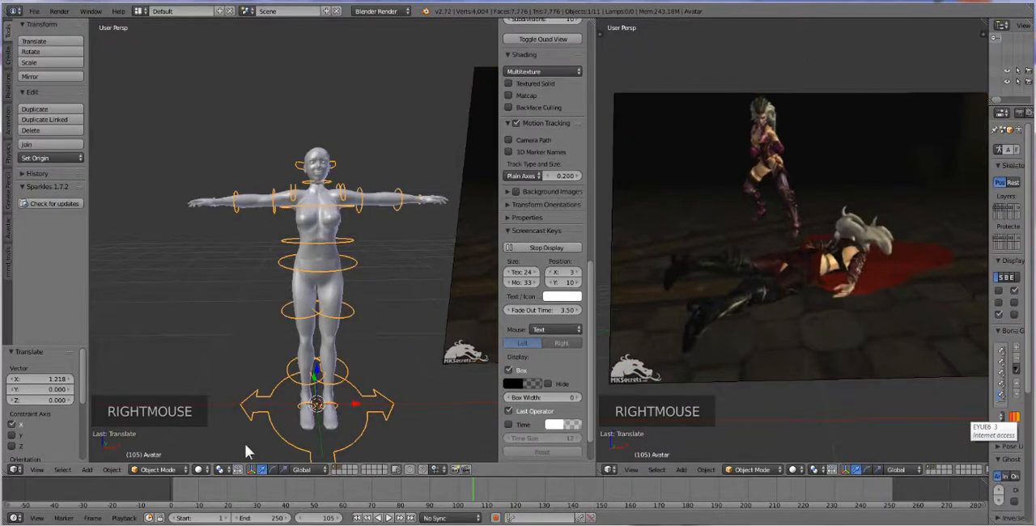
pyautogui.click(158, 470)
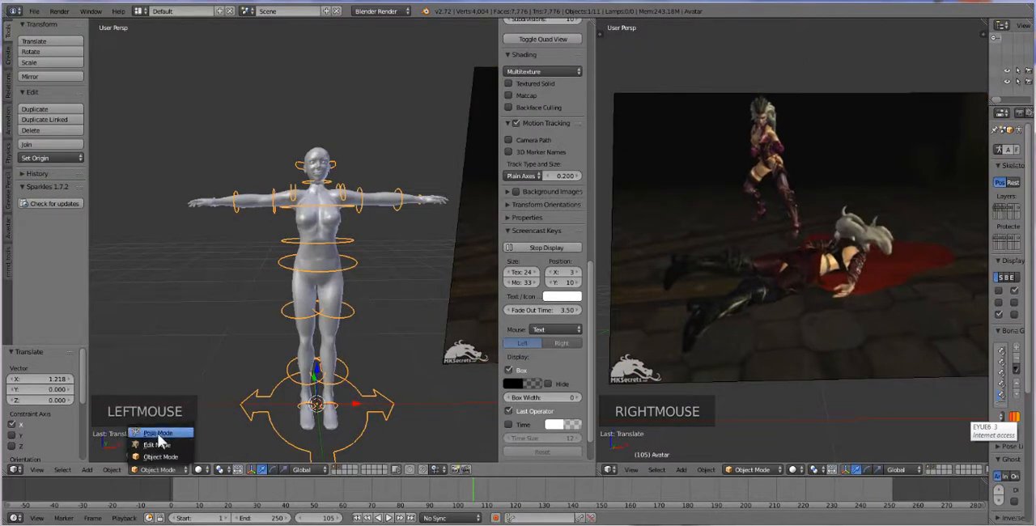
pyautogui.click(162, 433)
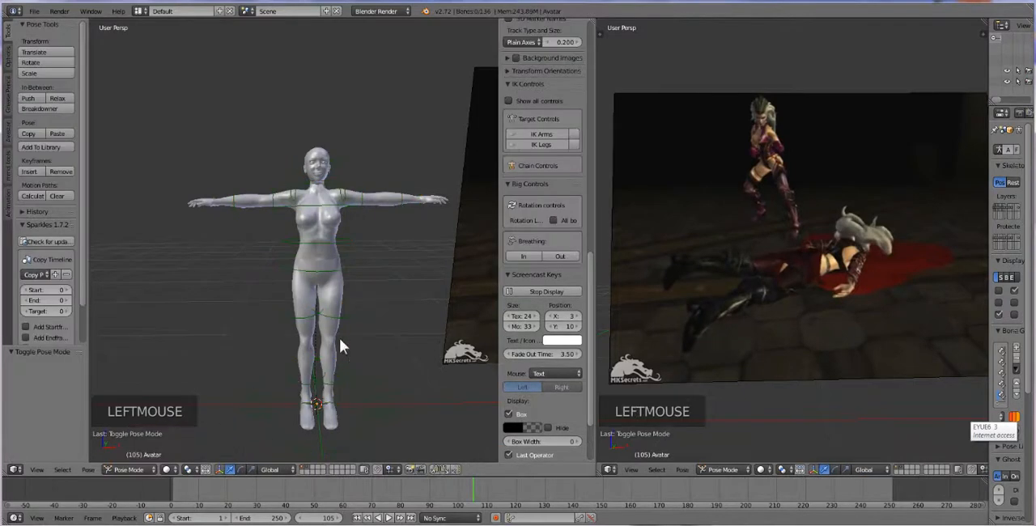
pyautogui.click(515, 145)
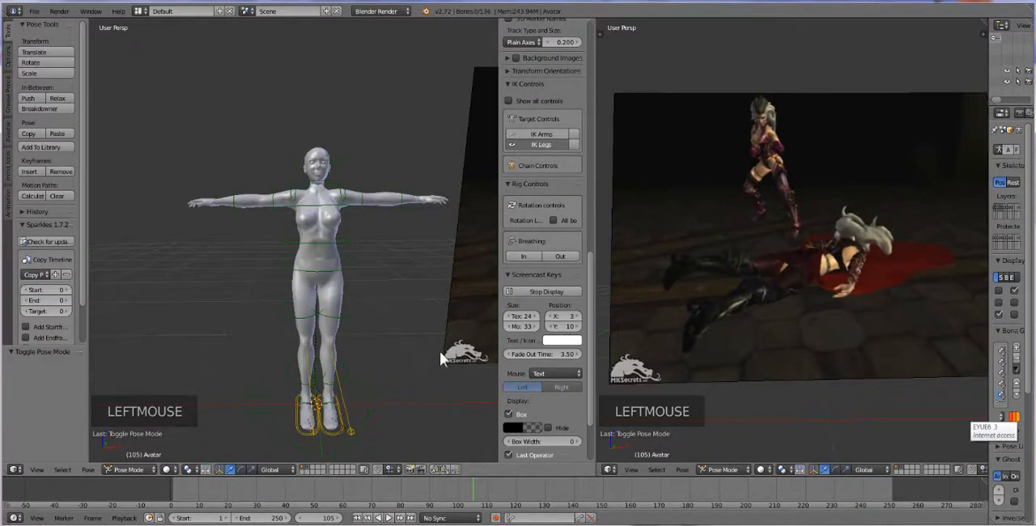
pyautogui.click(573, 144)
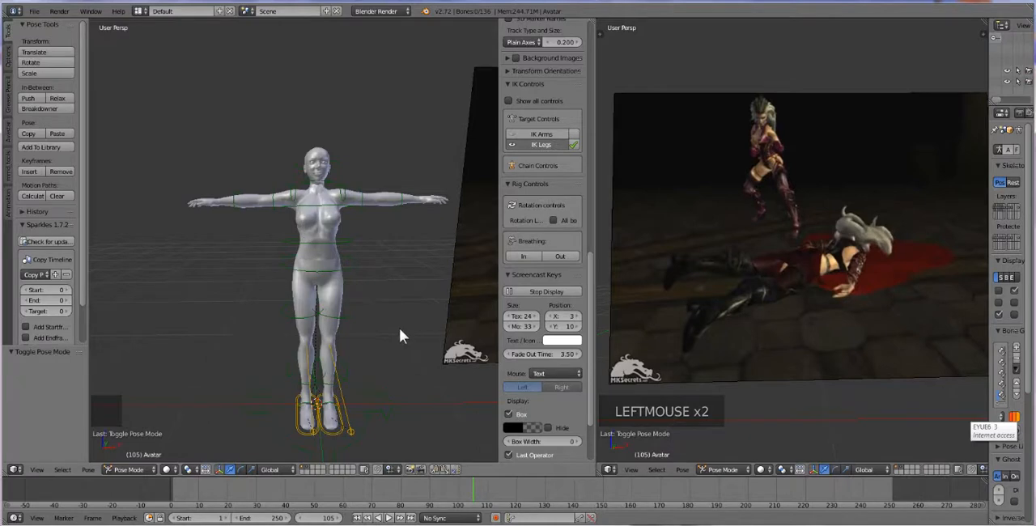
pyautogui.moveTo(399, 336)
pyautogui.mouseDown(button='middle')
pyautogui.moveTo(387, 335)
pyautogui.moveTo(395, 336)
pyautogui.mouseUp(button='middle')
pyautogui.scroll(-1, 348, 359)
pyautogui.scroll(1, 348, 360)
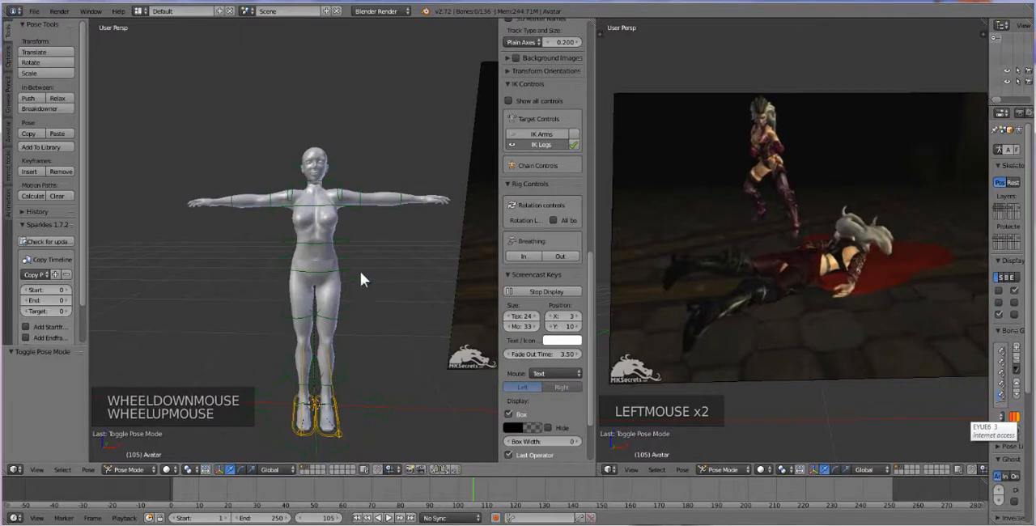
pyautogui.keyDown('shift'); pyautogui.moveTo(340, 322); pyautogui.dragTo(329, 302, button='middle'); pyautogui.keyUp('shift')
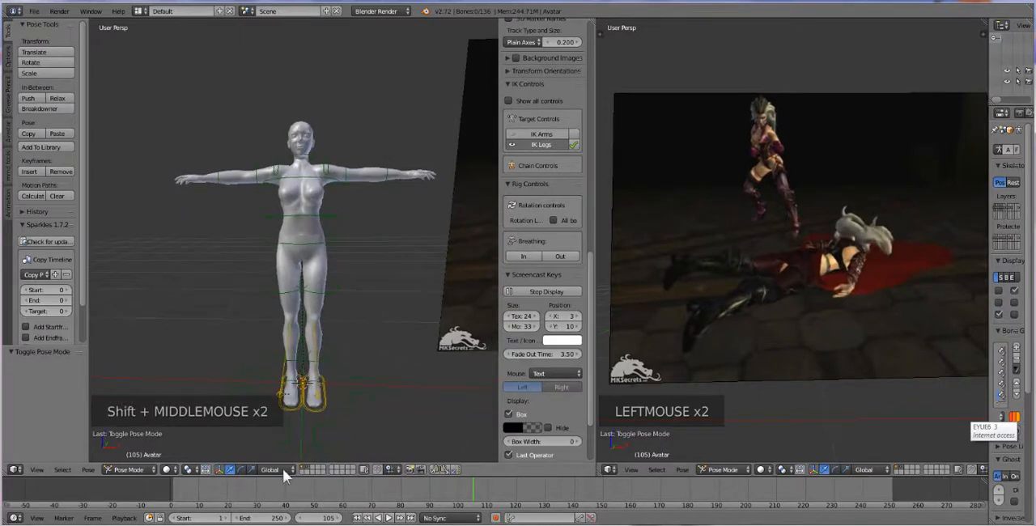
# Set the current frame to 0 and select all visible bones of the avatar's rig
pyautogui.click(357, 518)
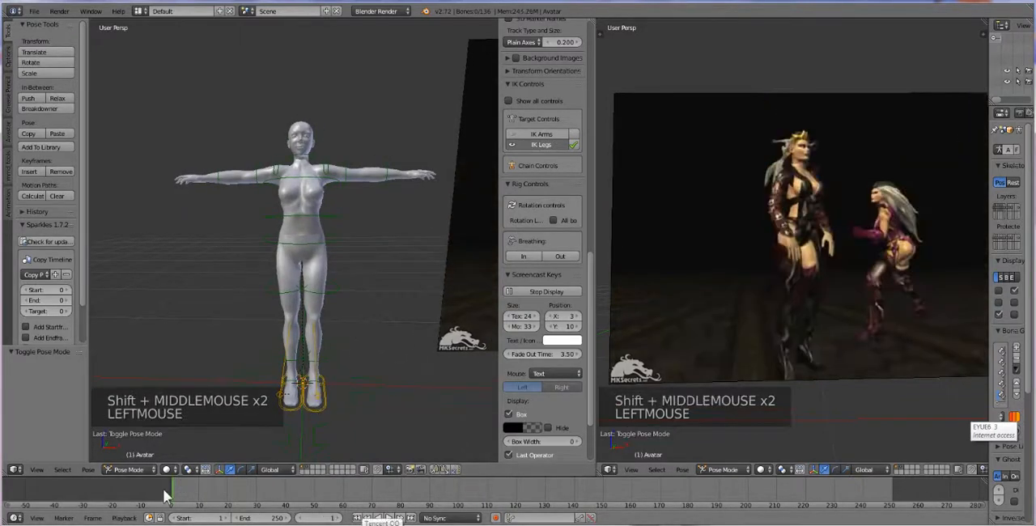
pyautogui.click(303, 518)
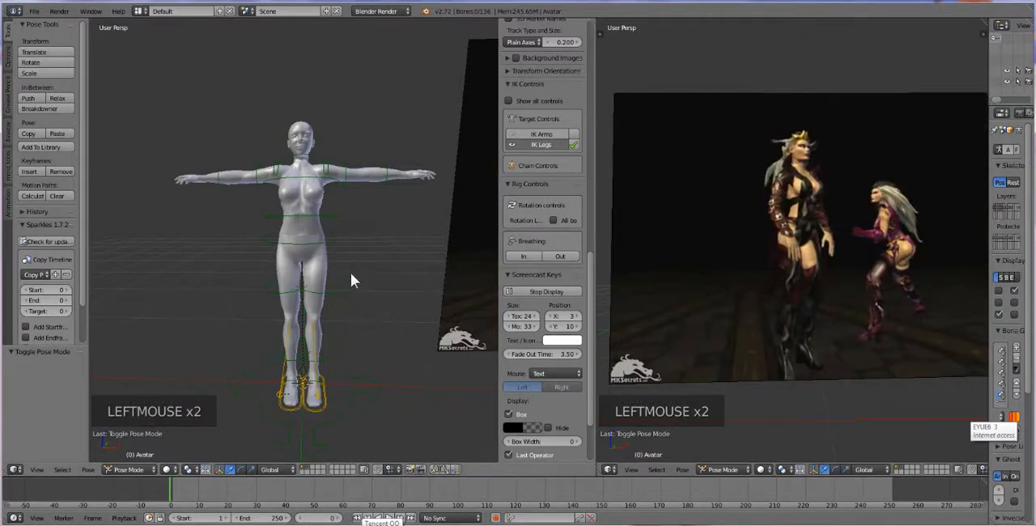
pyautogui.press('a')
pyautogui.press('a')
pyautogui.press('a')
pyautogui.press('a')
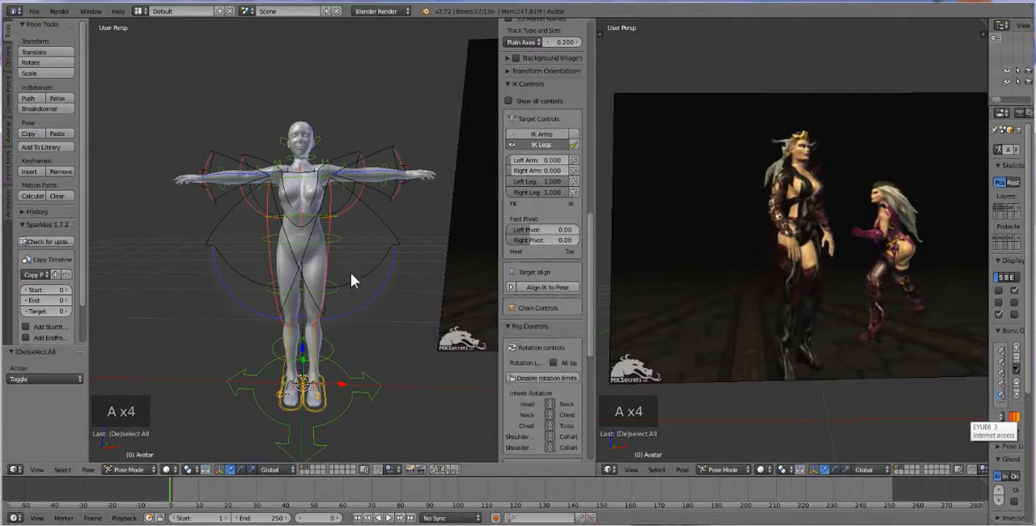
# Turn on the All Bones option for the rotation limits and disable the rotation limits on the rig
pyautogui.click(552, 354)
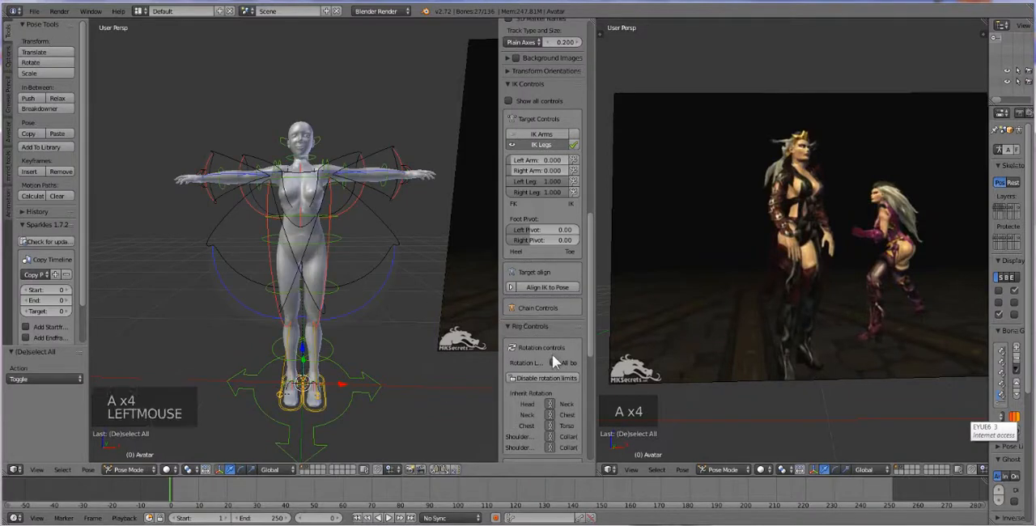
pyautogui.click(554, 363)
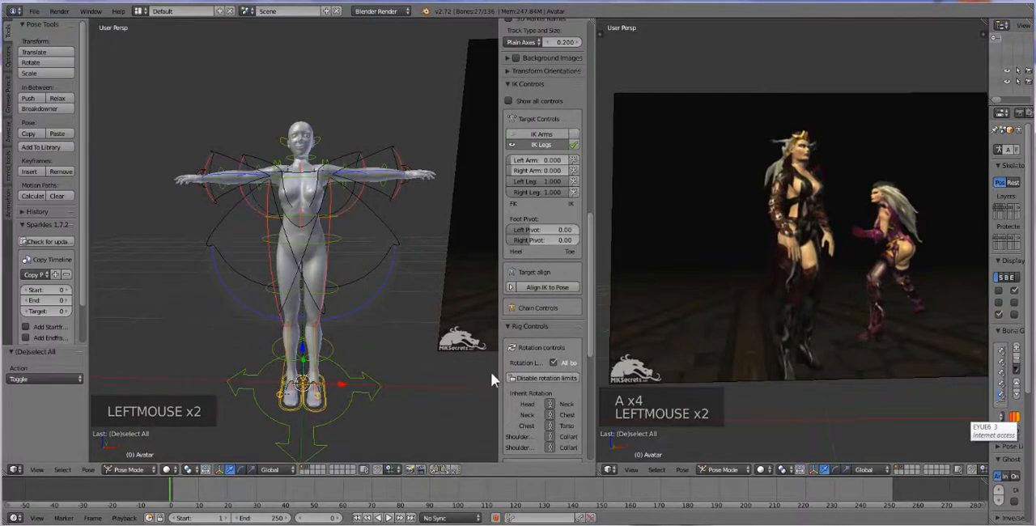
pyautogui.moveTo(497, 373); pyautogui.dragTo(459, 373)
pyautogui.scroll(-5, 546, 353)
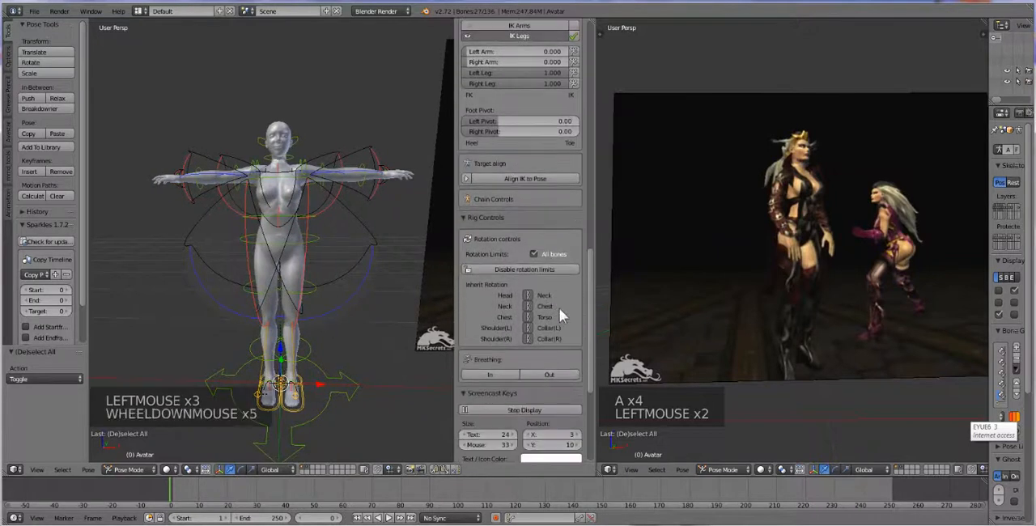
pyautogui.click(527, 272)
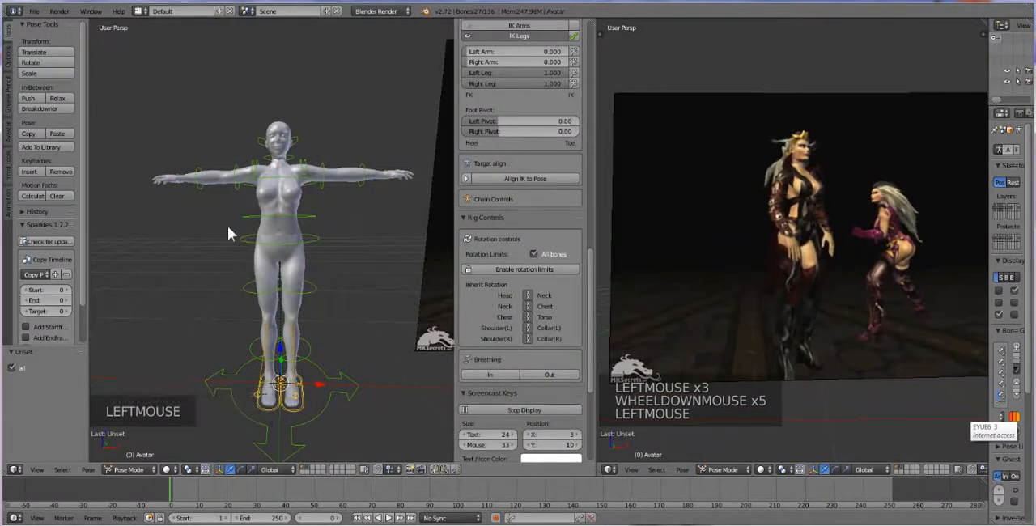
# Insert a LocRotScale keyframe for all selected bones at frame 0
pyautogui.press('a')
pyautogui.press('a')
pyautogui.press('a')
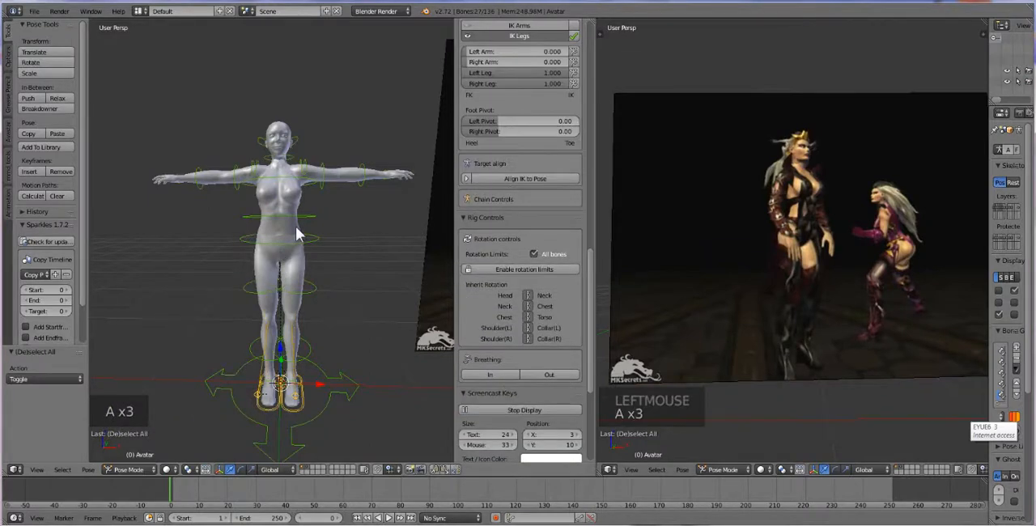
pyautogui.press('i')
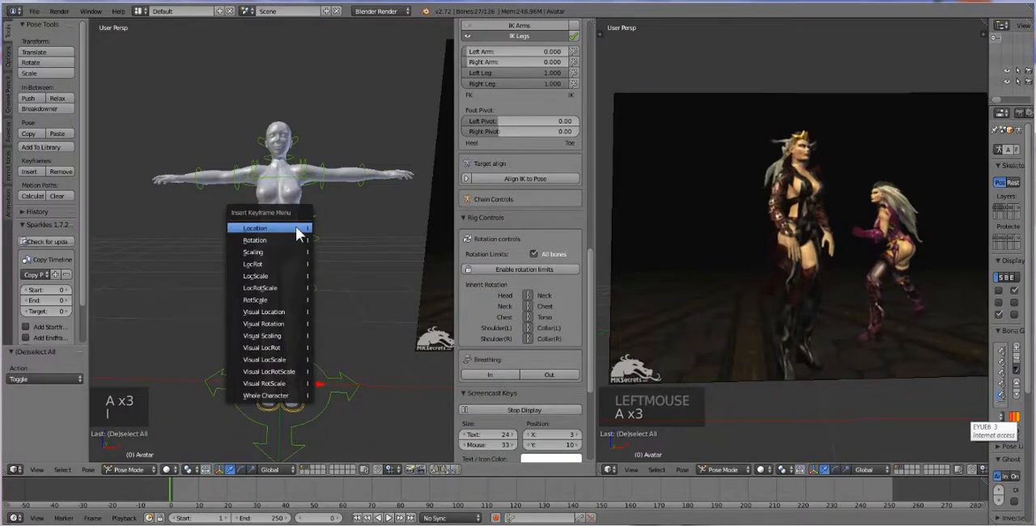
pyautogui.click(280, 295)
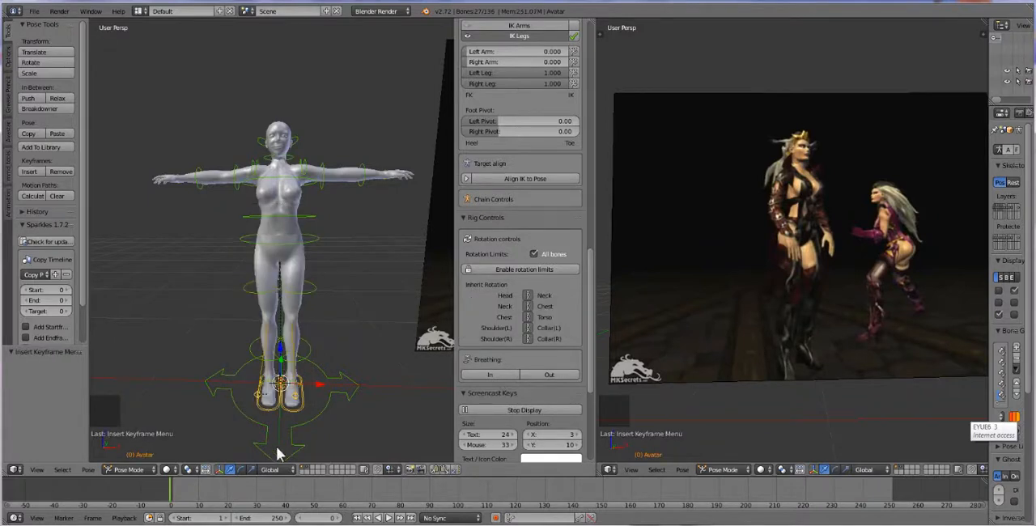
# Split off a new area beneath the avatar's 3D view and make it a Dope Sheet
pyautogui.moveTo(8, 476); pyautogui.dragTo(12, 413)
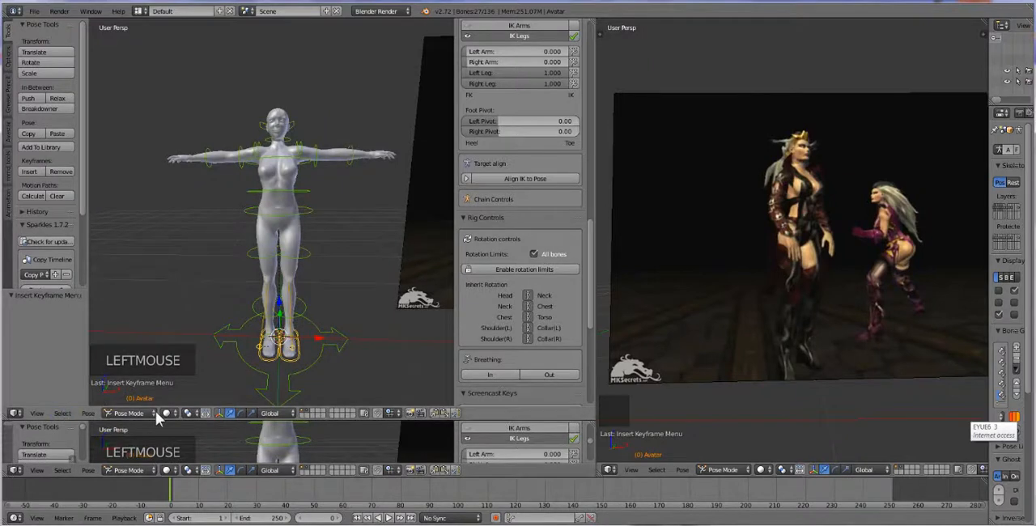
pyautogui.click(14, 470)
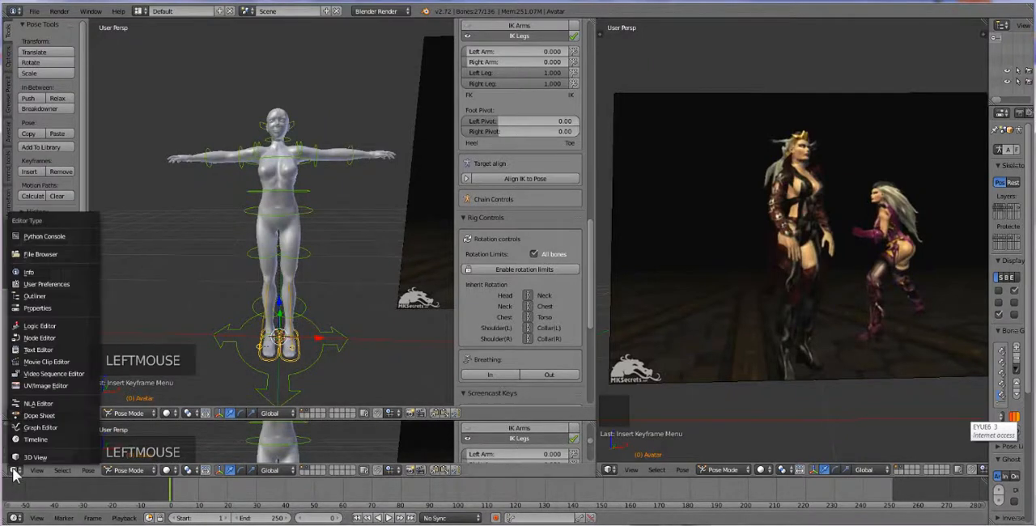
pyautogui.click(39, 415)
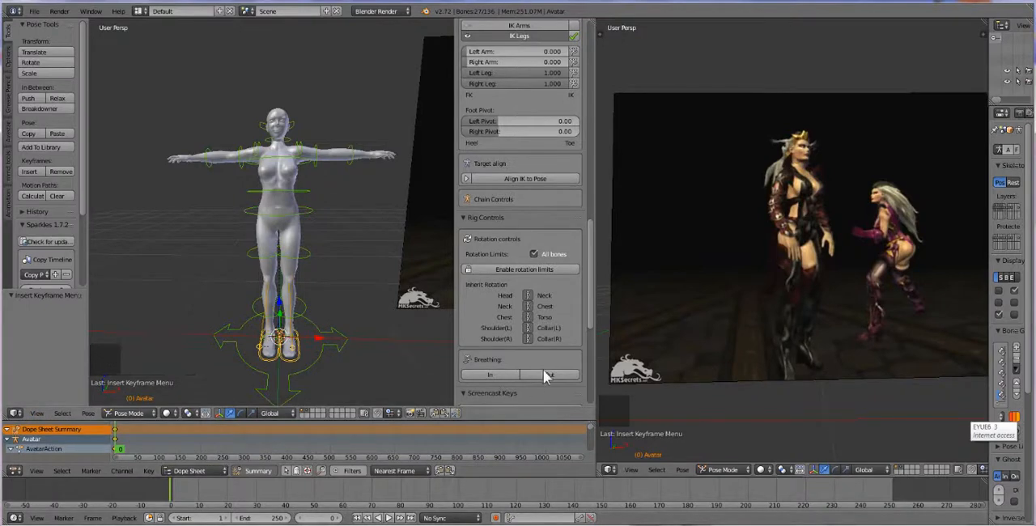
# Narrow the properties sidebar in the avatar's 3D view to enlarge the working area
pyautogui.click(443, 311)
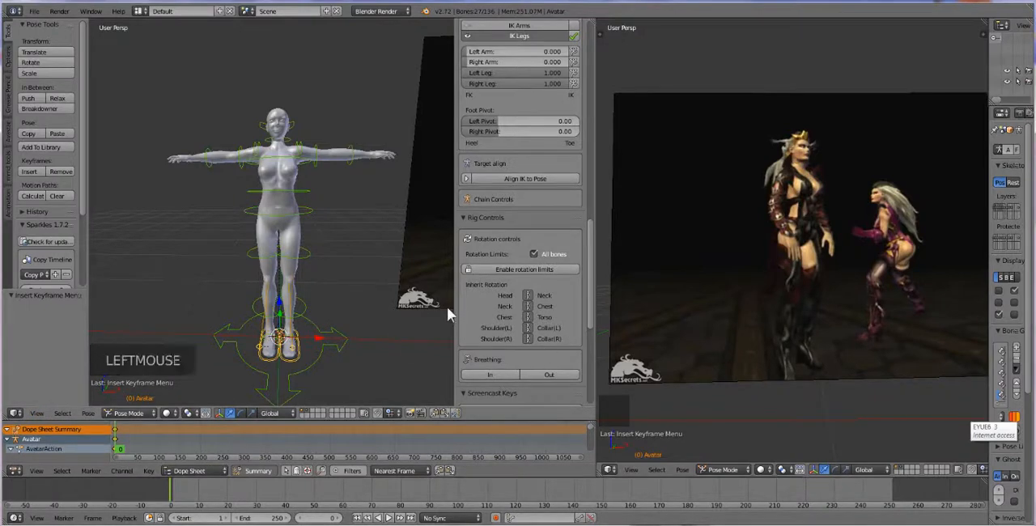
pyautogui.moveTo(454, 306); pyautogui.dragTo(567, 312)
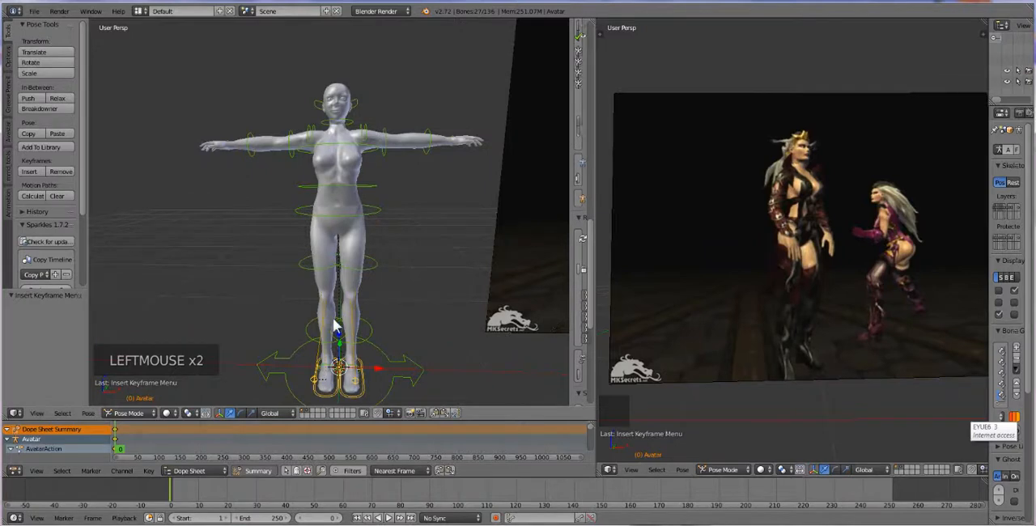
pyautogui.scroll(-1, 336, 327)
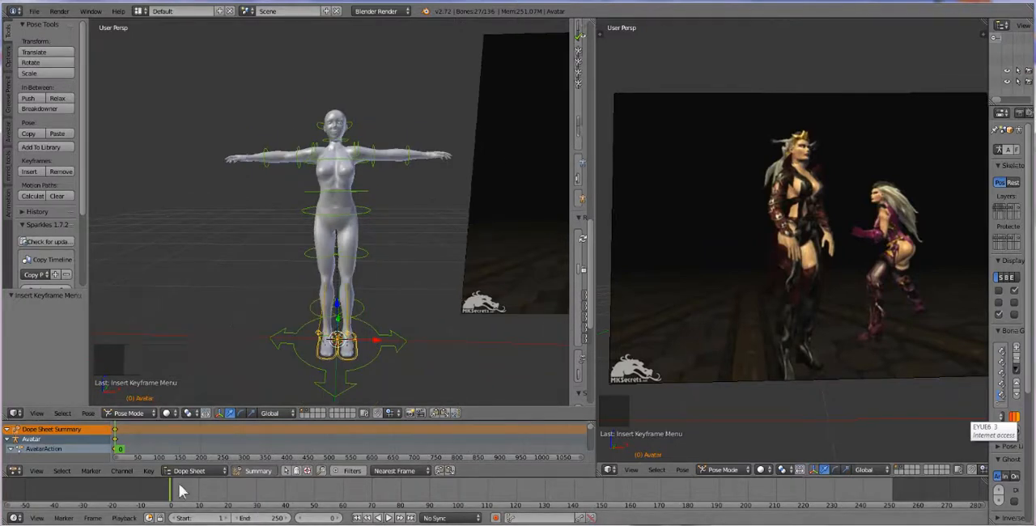
# Set the animation's start frame to 0 and the current frame to 1
pyautogui.click(174, 519)
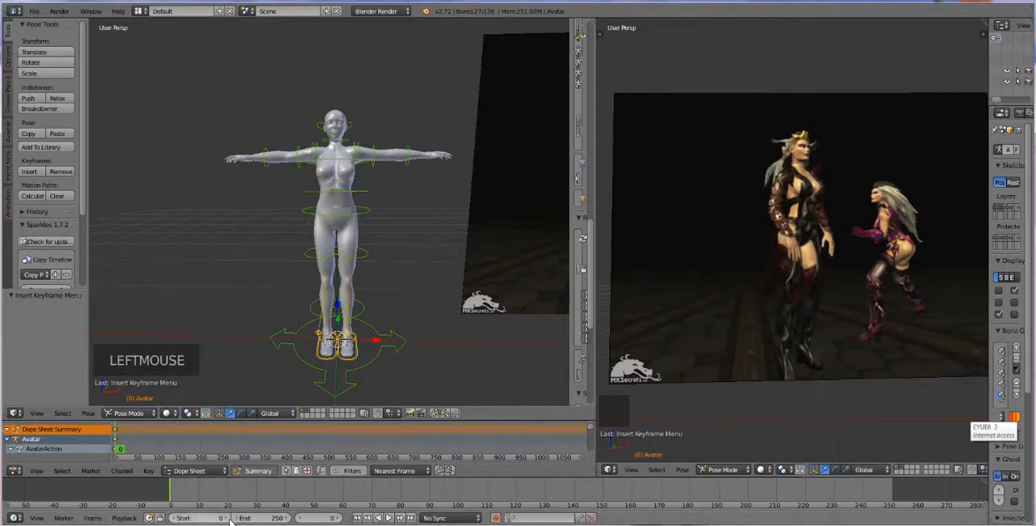
pyautogui.click(340, 518)
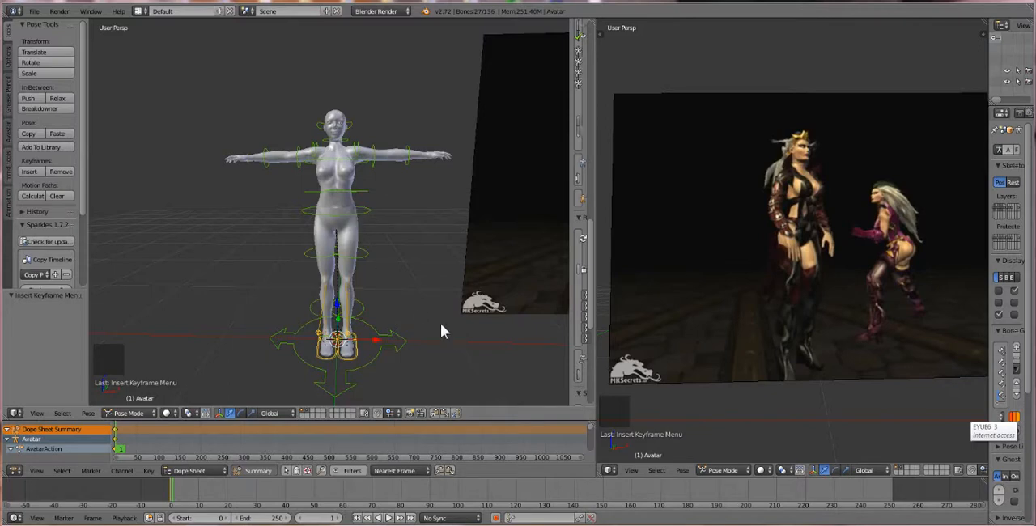
pyautogui.click(414, 268)
pyautogui.scroll(-2, 413, 268)
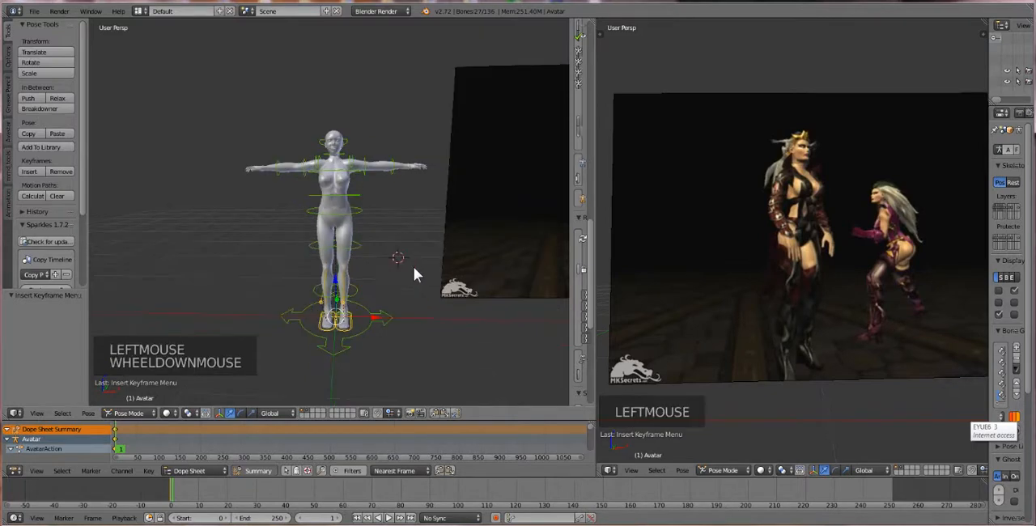
pyautogui.middleClick(392, 270)
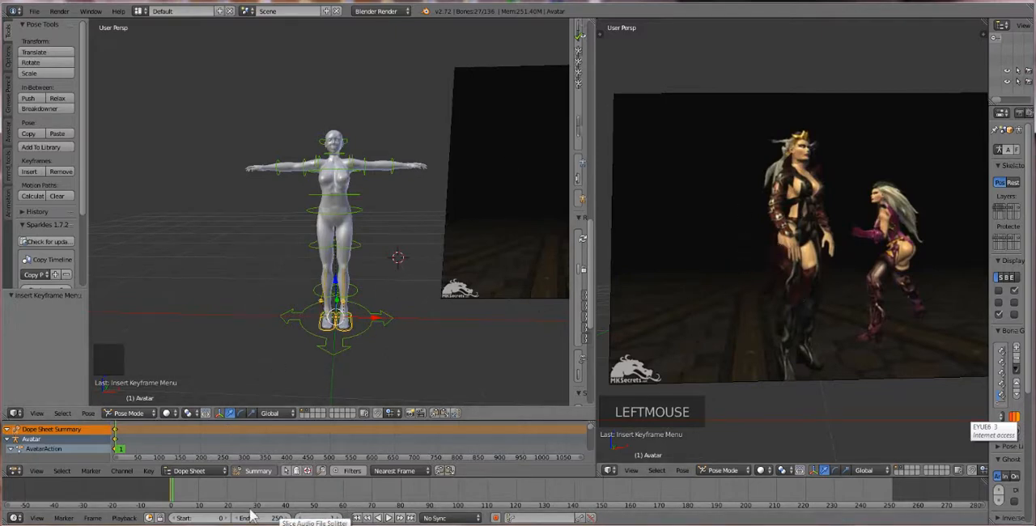
pyautogui.moveTo(173, 493)
pyautogui.mouseDown()
pyautogui.moveTo(354, 490)
pyautogui.moveTo(170, 491)
pyautogui.mouseUp()
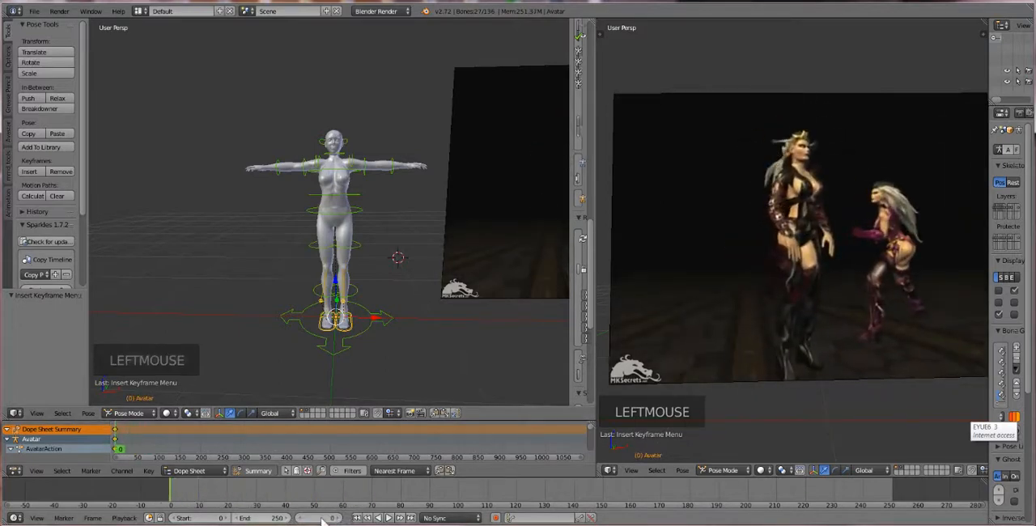
pyautogui.click(338, 519)
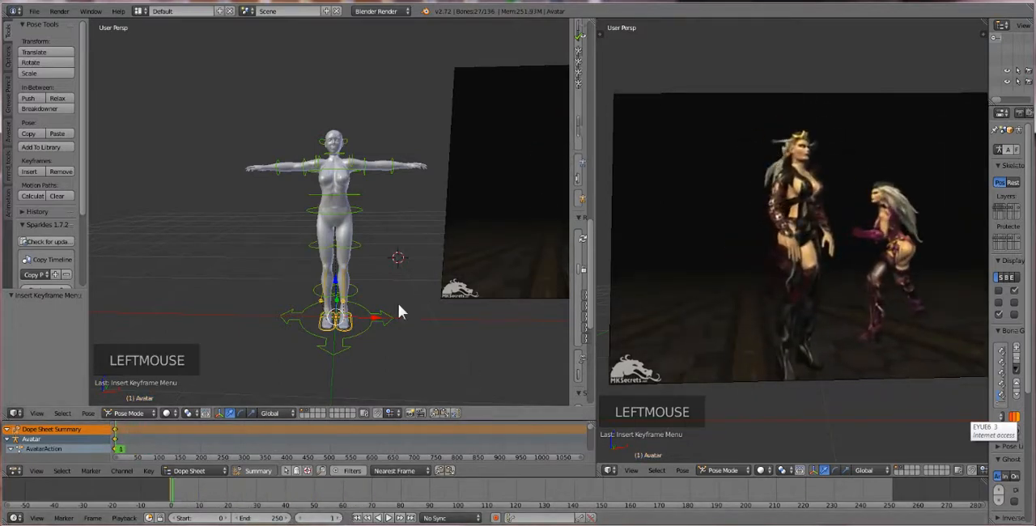
# Try to duplicate the avatar's rig while in Pose Mode
pyautogui.scroll(1, 235, 260)
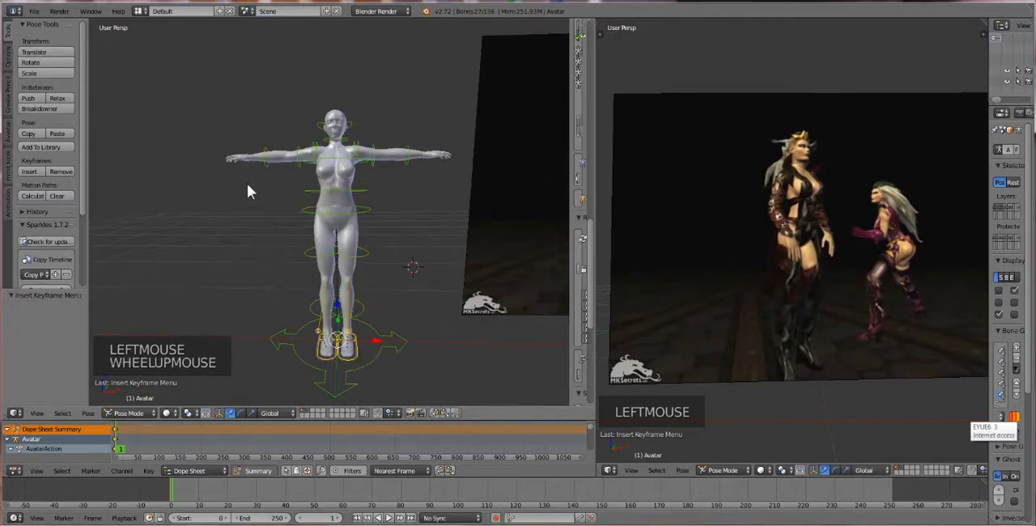
pyautogui.moveTo(331, 259); pyautogui.dragTo(414, 322, button='middle')
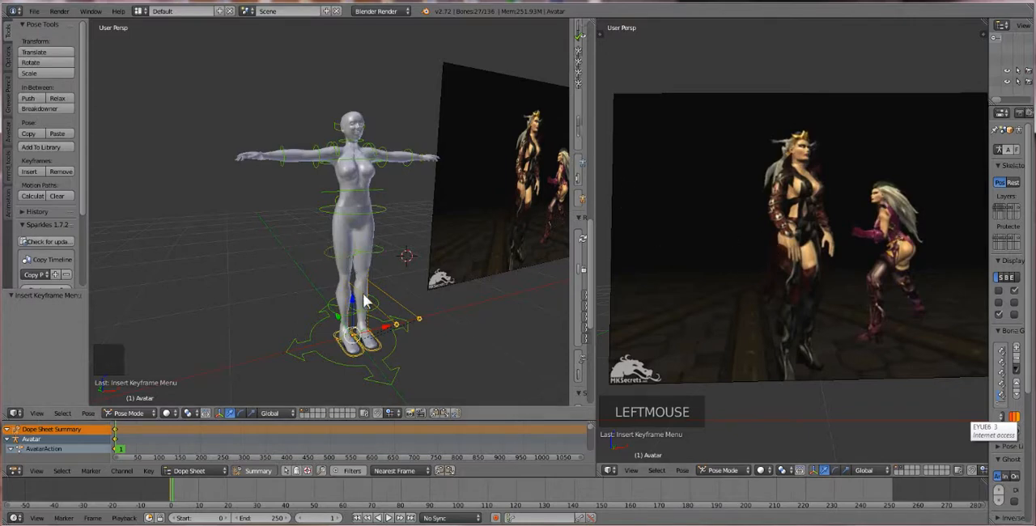
pyautogui.hotkey('shift', 'd')
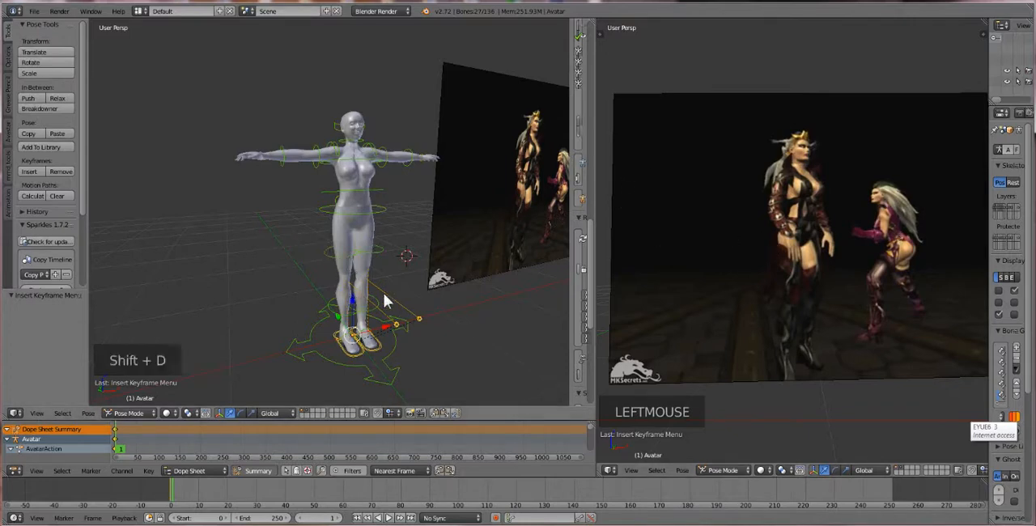
pyautogui.rightClick(373, 259)
pyautogui.press('a')
pyautogui.press('a')
pyautogui.press('a')
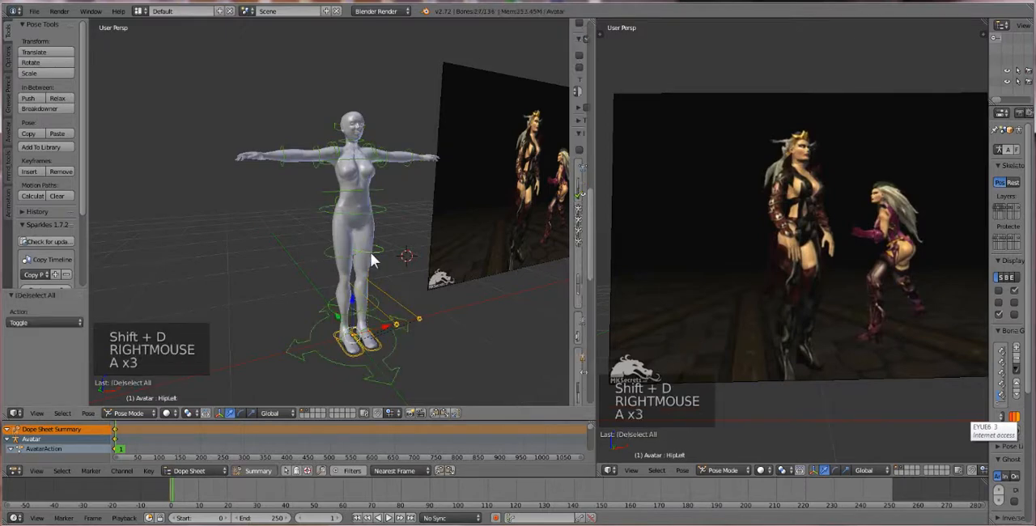
pyautogui.hotkey('shift', 'd')
# Switch the rig to Object Mode, duplicate it and undo the duplication
pyautogui.click(130, 413)
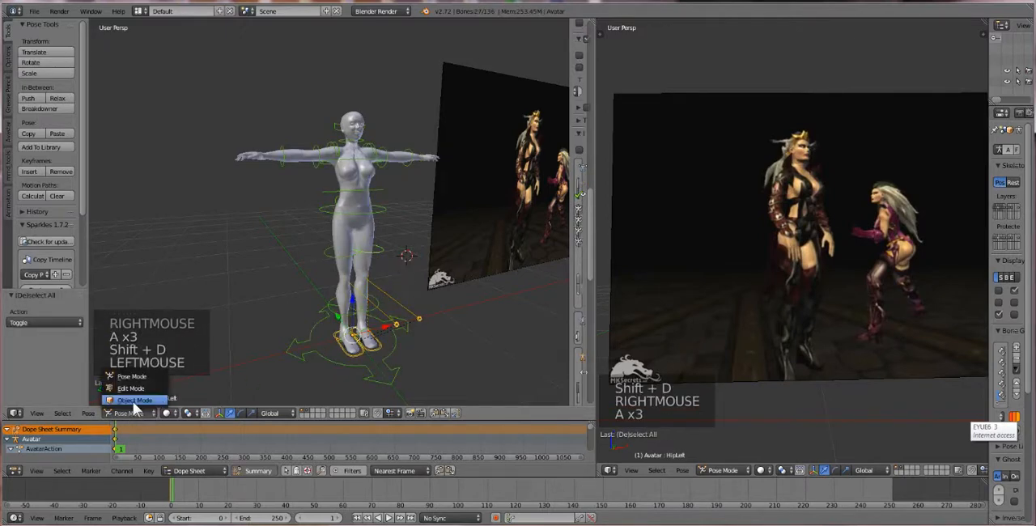
pyautogui.click(149, 390)
pyautogui.hotkey('shift', 'd')
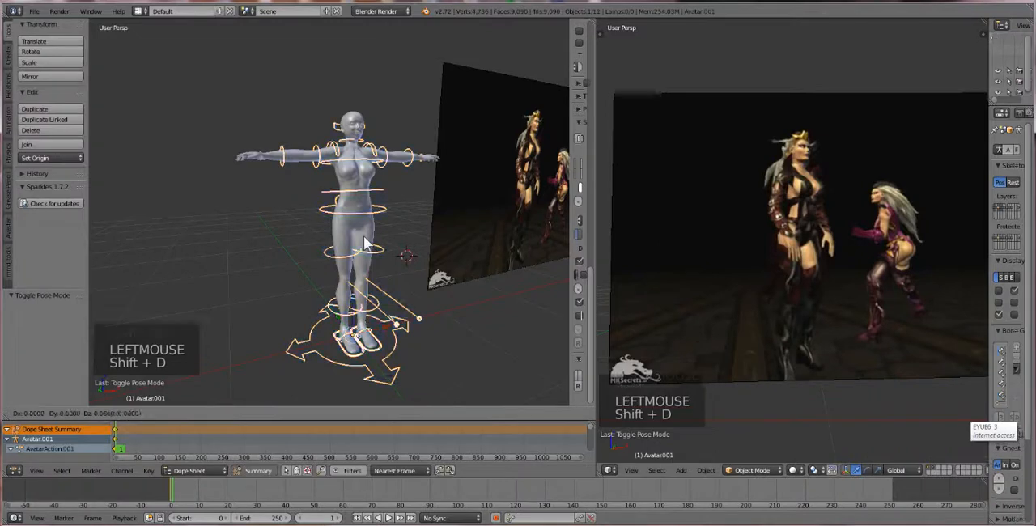
pyautogui.click(477, 243)
pyautogui.hotkey('ctrl', 'z')
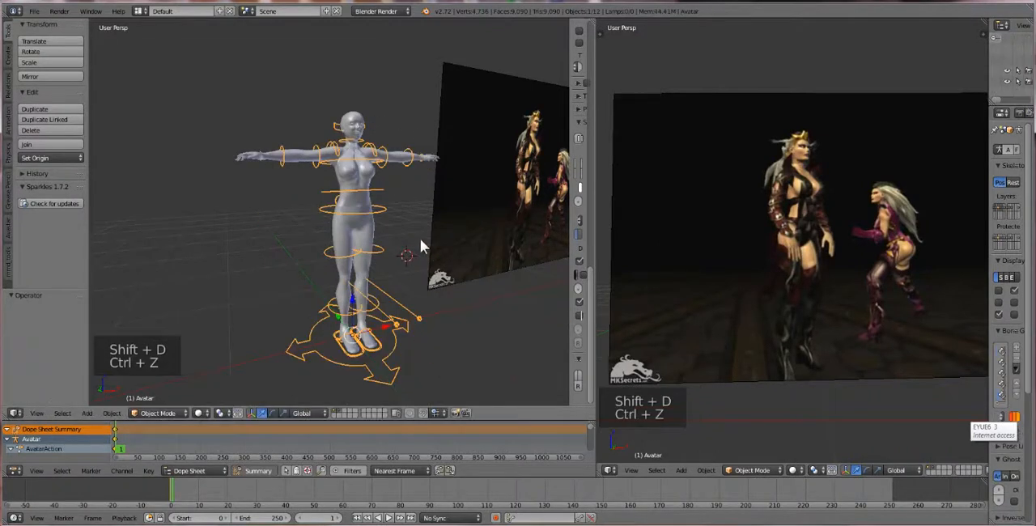
# Delete the avatar's rig and undo back to its state in Pose Mode
pyautogui.press('Delete')
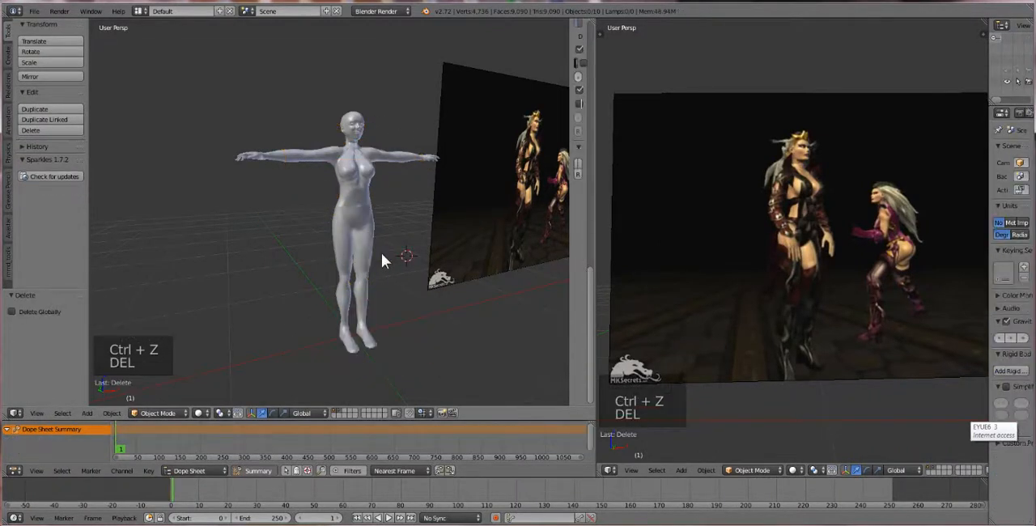
pyautogui.hotkey('ctrl', 'z')
pyautogui.hotkey('ctrl', 'z')
pyautogui.hotkey('ctrl', 'z')
pyautogui.hotkey('ctrl', 'z')
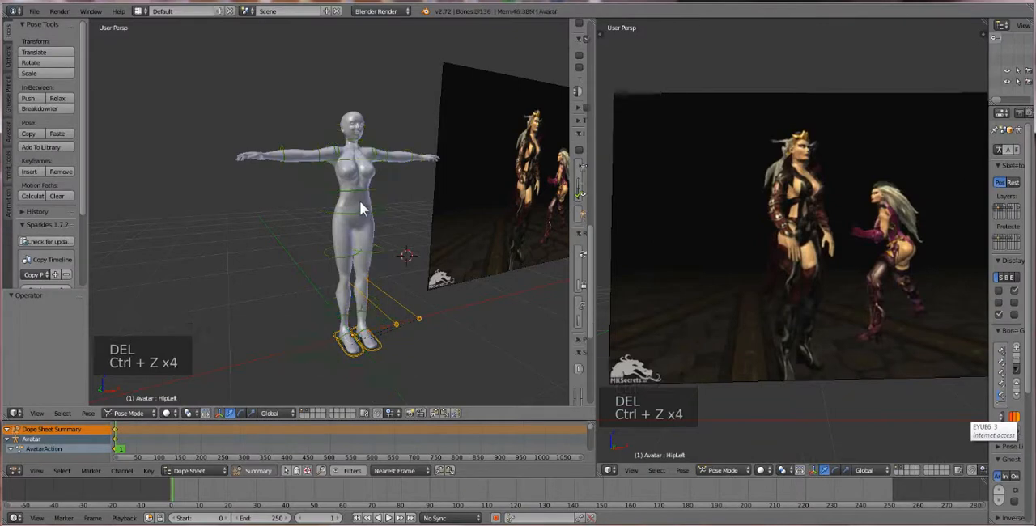
pyautogui.rightClick(361, 204)
pyautogui.rightClick(363, 200)
pyautogui.click(475, 302)
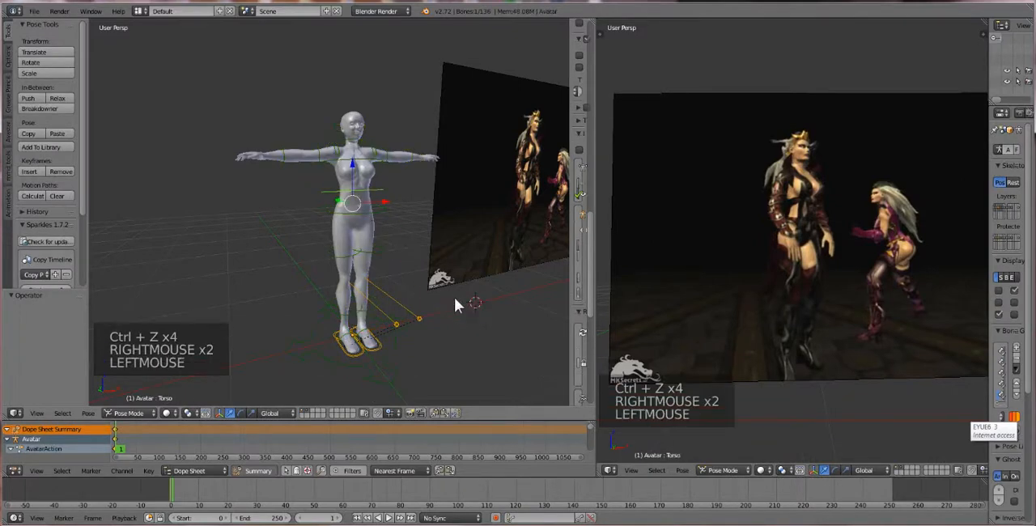
pyautogui.click(88, 413)
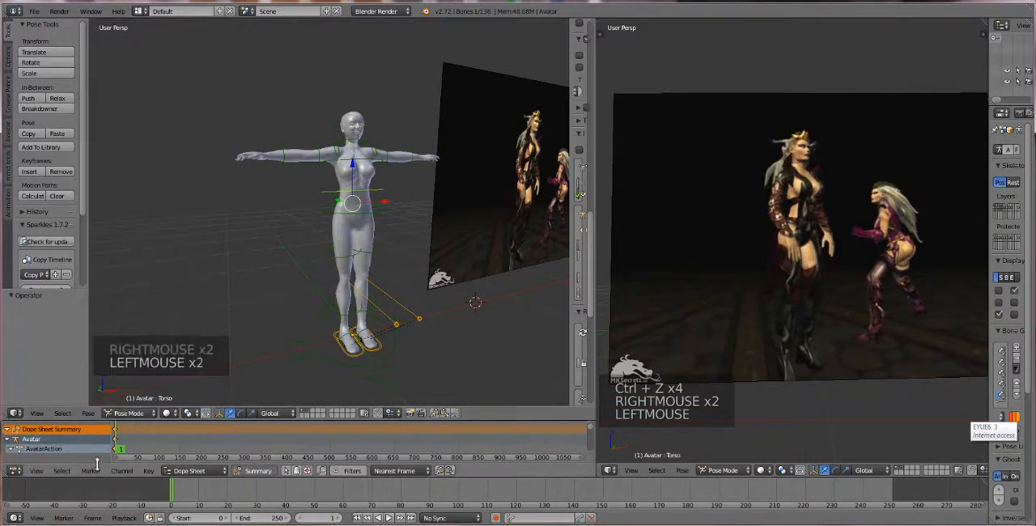
pyautogui.click(87, 413)
pyautogui.moveTo(64, 412)
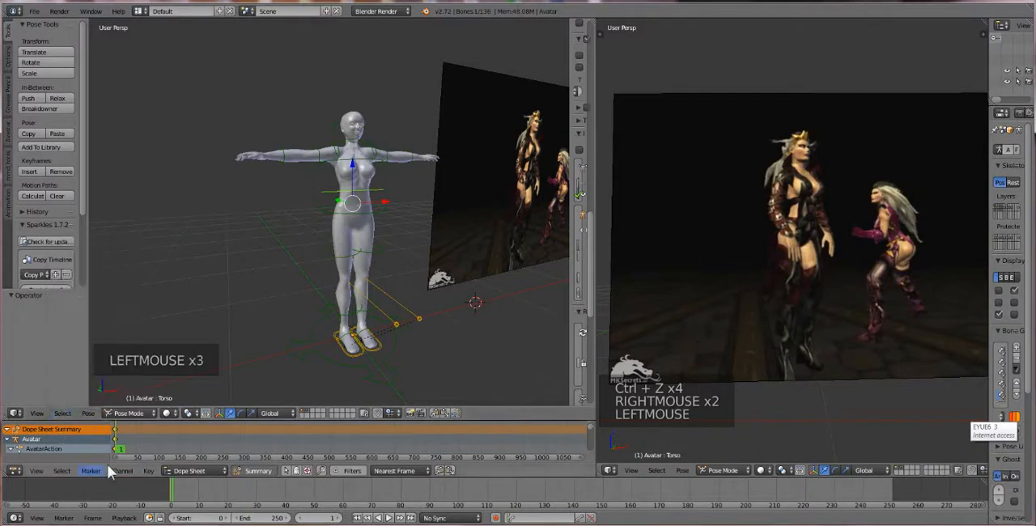
# Switch to Object Mode and add a second Avastar avatar to the scene
pyautogui.moveTo(126, 413); pyautogui.dragTo(136, 407)
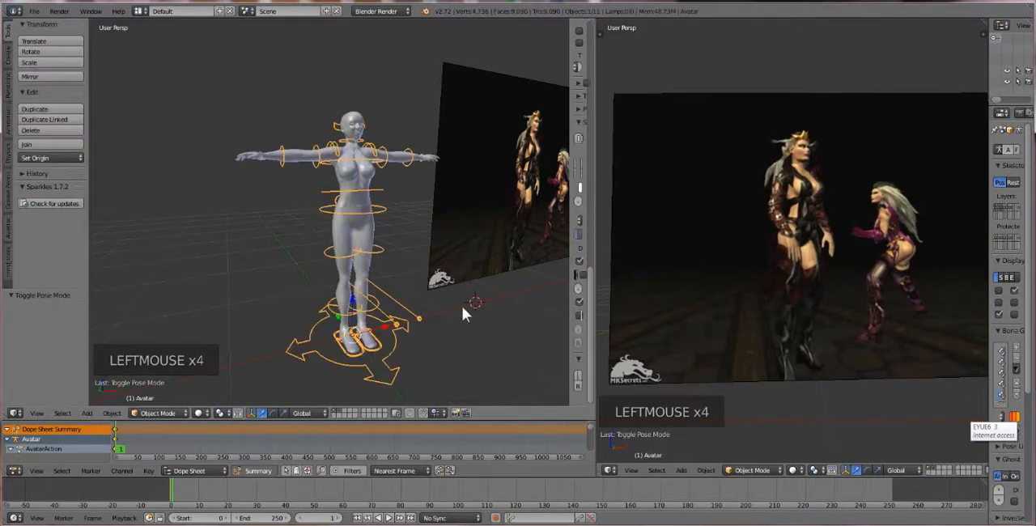
pyautogui.click(94, 413)
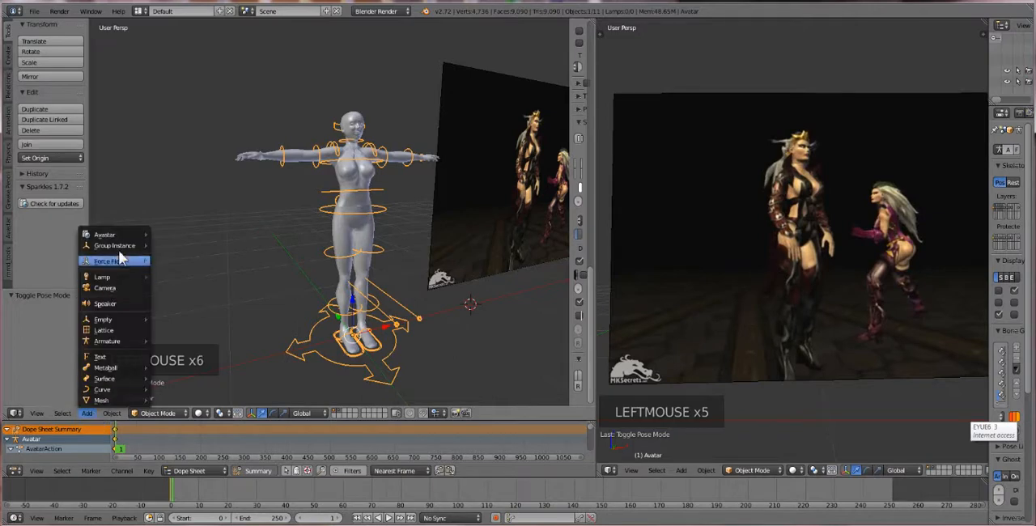
pyautogui.moveTo(124, 234)
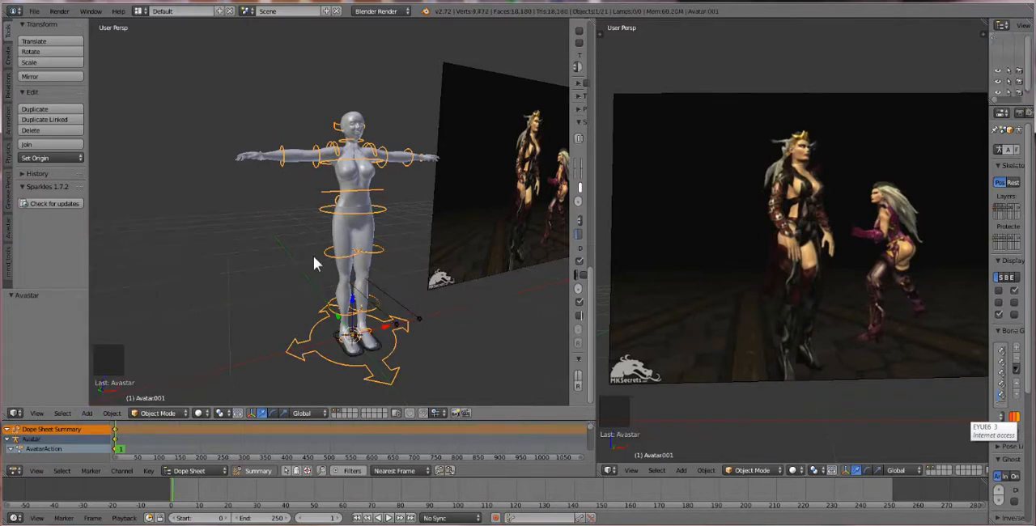
# Move the second avatar about 1.356 along the X axis, away from the first one
pyautogui.scroll(-5, 364, 271)
pyautogui.scroll(2, 392, 293)
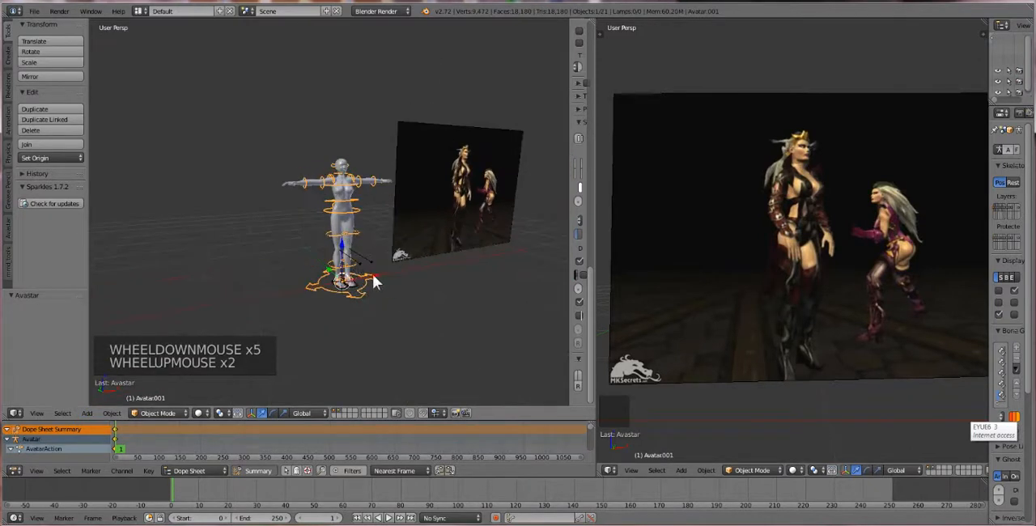
pyautogui.moveTo(372, 276); pyautogui.dragTo(448, 263)
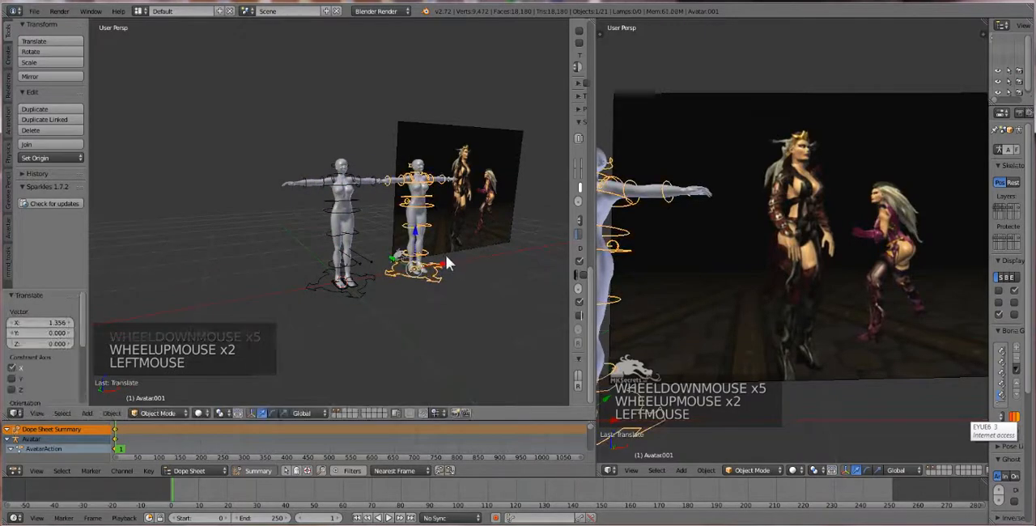
# Rotate the second avatar about the global Z axis to change the direction it faces
pyautogui.scroll(1, 448, 265)
pyautogui.moveTo(448, 267); pyautogui.dragTo(458, 287, button='middle')
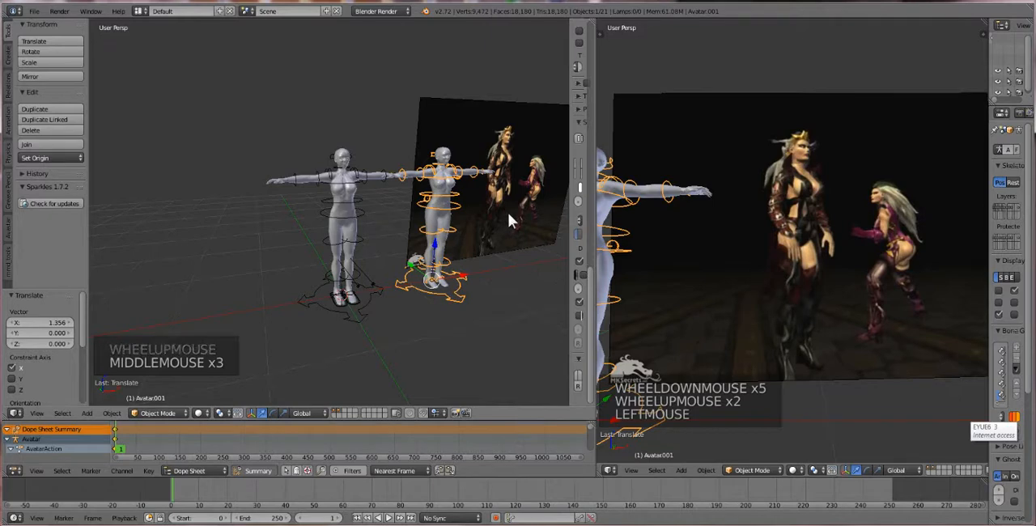
pyautogui.press('r')
pyautogui.press('z')
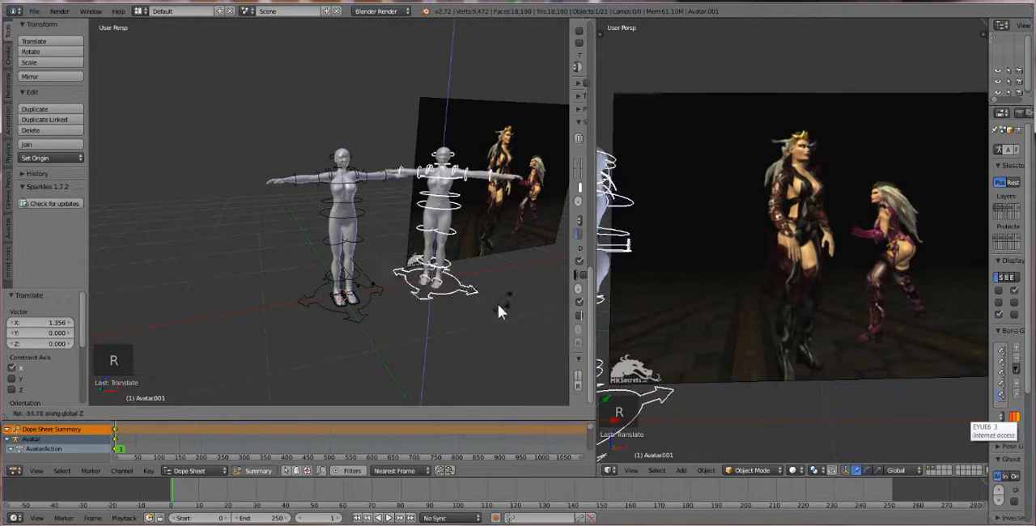
pyautogui.click(484, 289)
pyautogui.moveTo(451, 291)
pyautogui.mouseDown(button='middle')
pyautogui.moveTo(439, 293)
pyautogui.moveTo(465, 301)
pyautogui.mouseUp(button='middle')
# Put the second avatar's rig into Pose Mode, enable IK for the legs and show the IK Legs target controls
pyautogui.moveTo(570, 242); pyautogui.dragTo(522, 242)
pyautogui.click(162, 413)
pyautogui.click(168, 377)
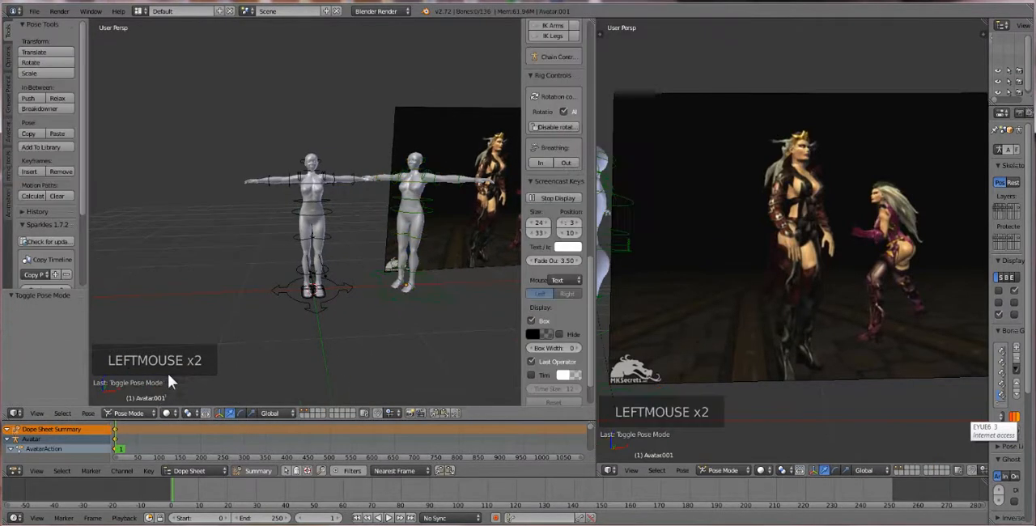
pyautogui.scroll(3, 541, 169)
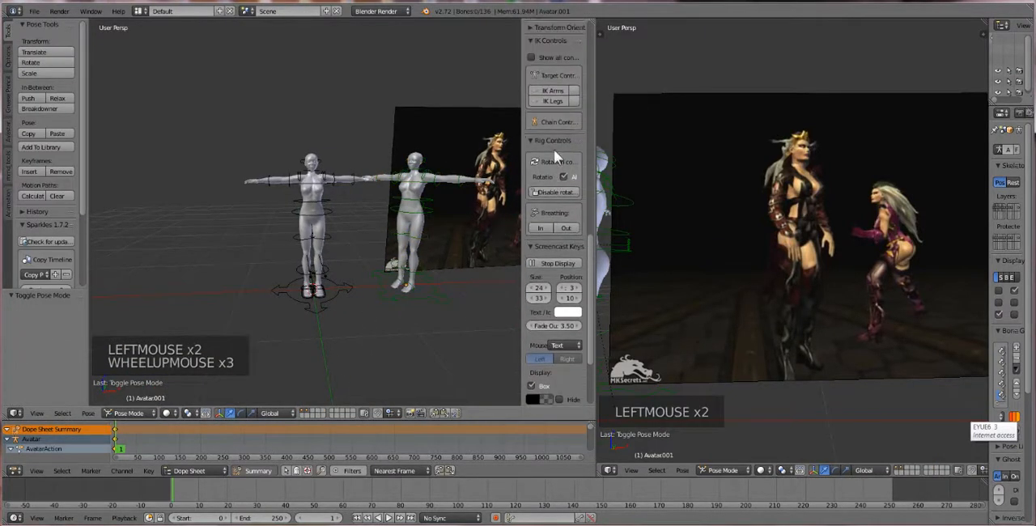
pyautogui.click(573, 102)
pyautogui.click(536, 99)
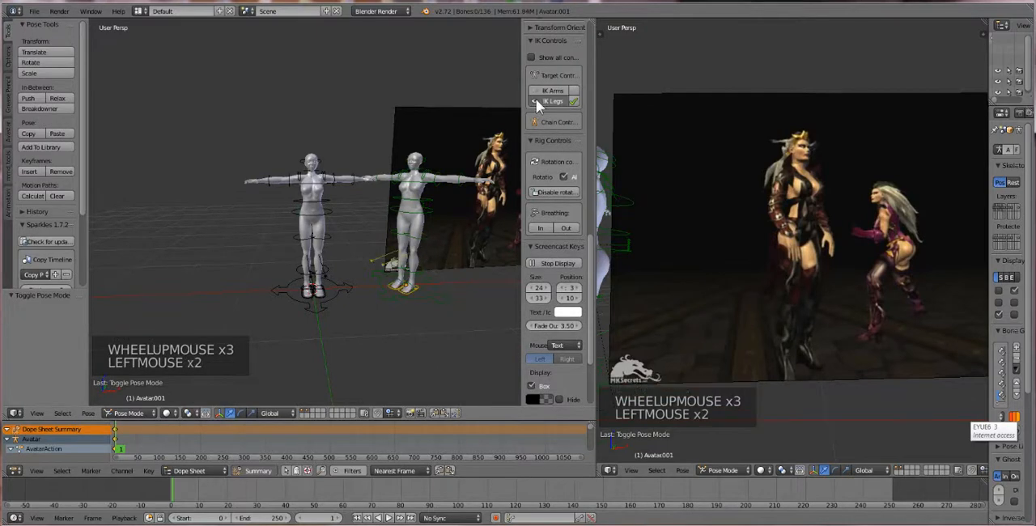
# Lower the second avatar's COG control about 0.213 along the Z axis so the knees bend
pyautogui.moveTo(469, 182); pyautogui.dragTo(472, 227, button='middle')
pyautogui.rightClick(438, 217)
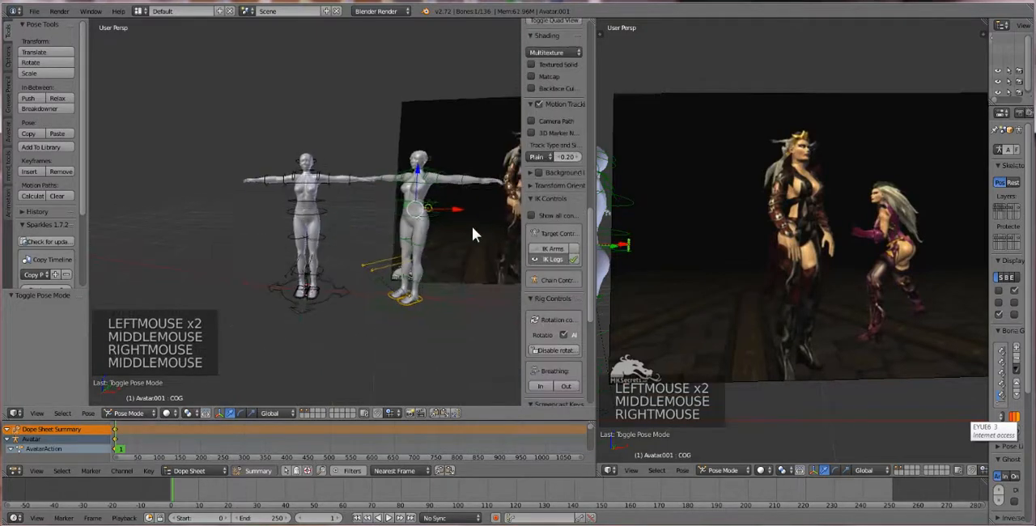
pyautogui.moveTo(418, 175); pyautogui.dragTo(418, 190)
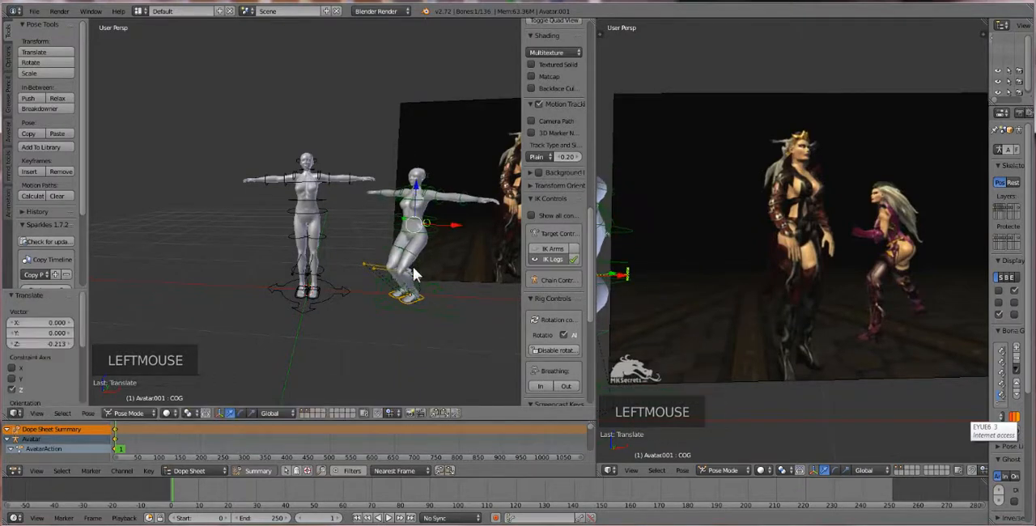
# Try to move the second avatar's left foot away from the right one with its foot pivot control
pyautogui.rightClick(413, 300)
pyautogui.press('g')
pyautogui.press('g')
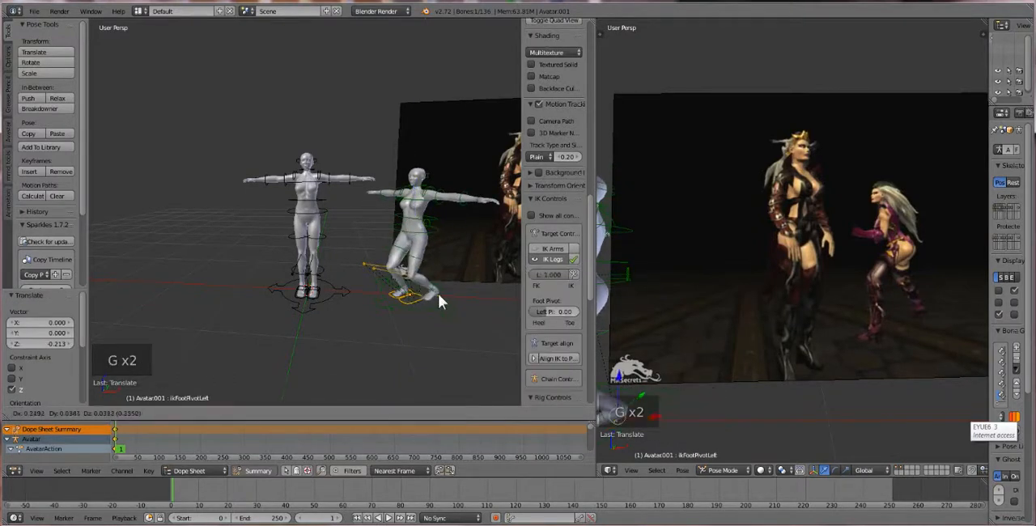
pyautogui.click(436, 294)
pyautogui.hotkey('ctrl', 'z')
# Move the second avatar's left heel IK control about 0.367 along X and rotate it about -16.7° around global Z
pyautogui.rightClick(414, 302)
pyautogui.rightClick(413, 301)
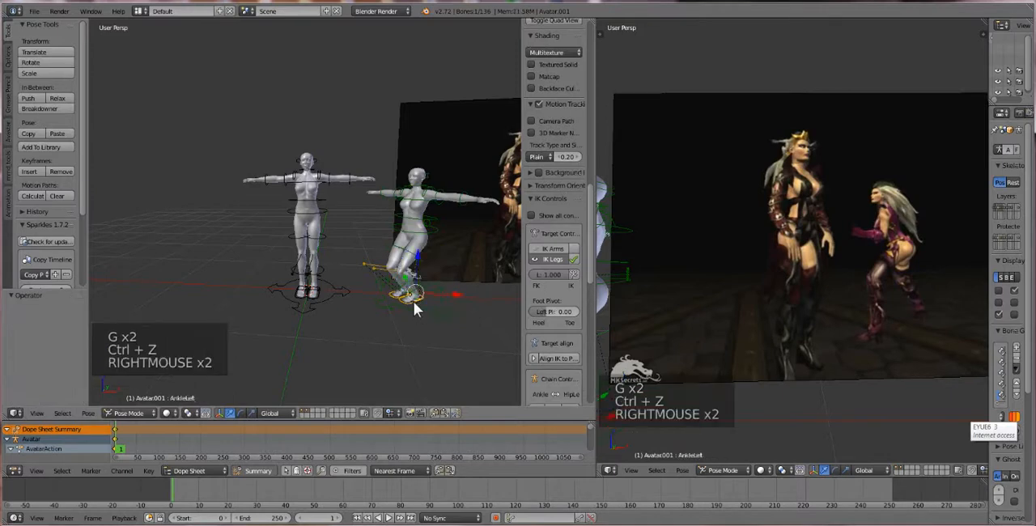
pyautogui.rightClick(413, 303)
pyautogui.press('g')
pyautogui.press('g')
pyautogui.press('g')
pyautogui.press('g')
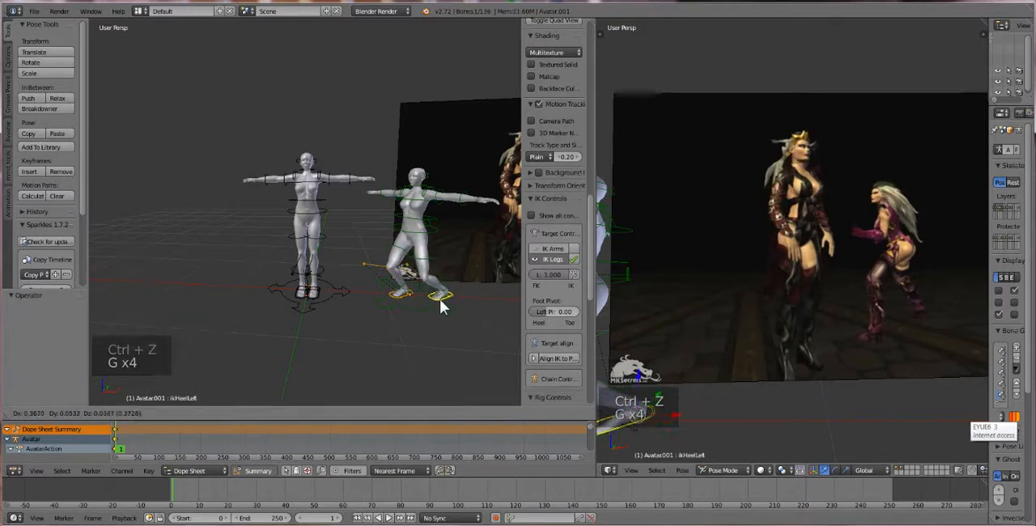
pyautogui.click(441, 299)
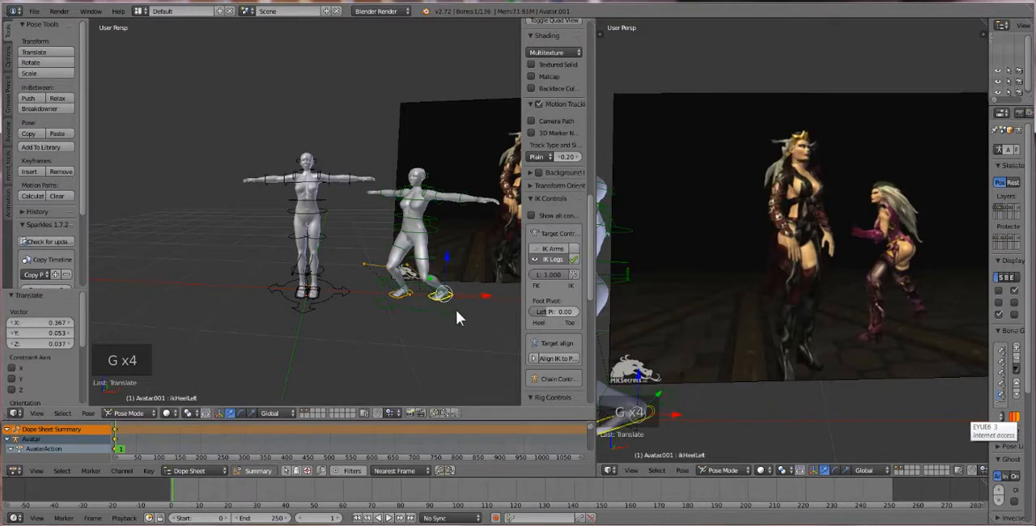
pyautogui.press('r')
pyautogui.click(450, 322)
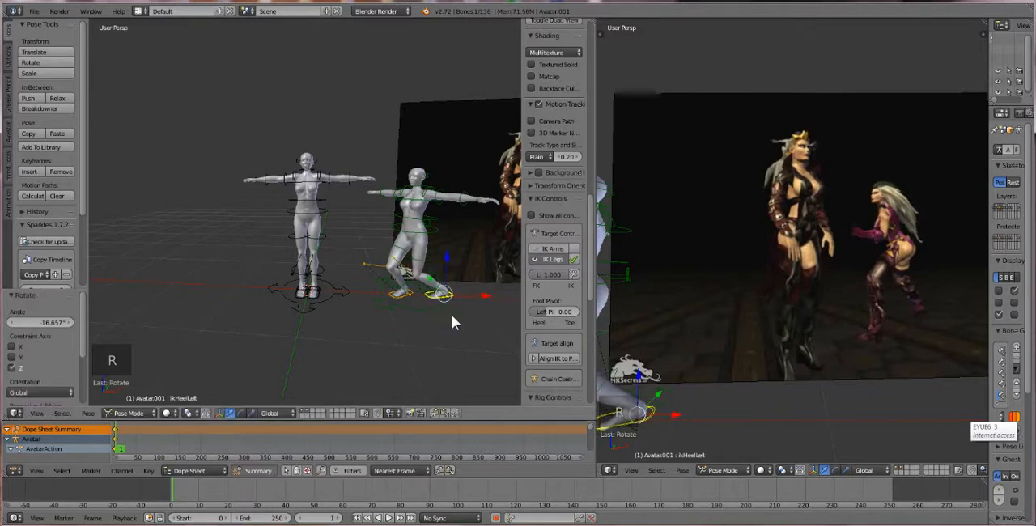
# Rotate the second avatar's right heel IK control about -12.7° around the global Z axis
pyautogui.rightClick(399, 298)
pyautogui.rightClick(400, 295)
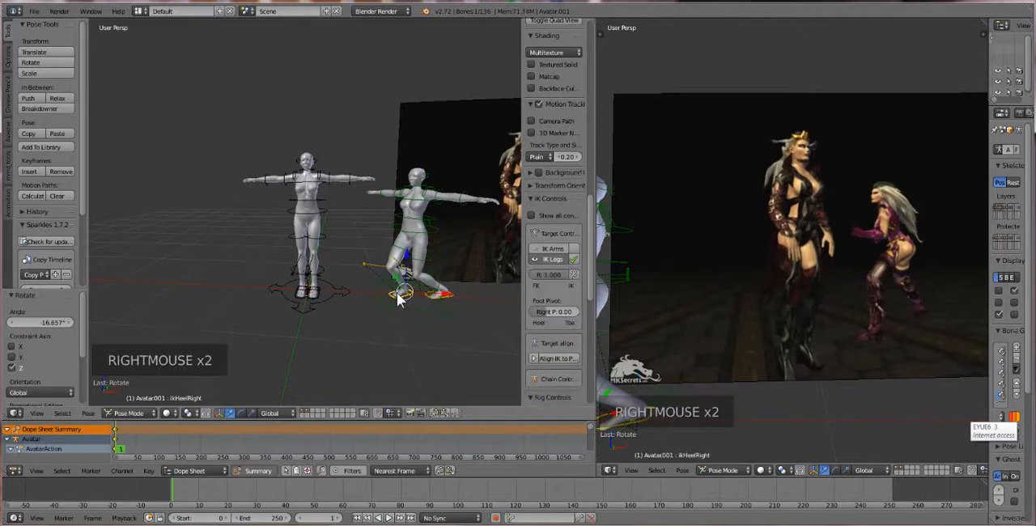
pyautogui.press('r')
pyautogui.press('r')
pyautogui.press('r')
pyautogui.click(410, 301)
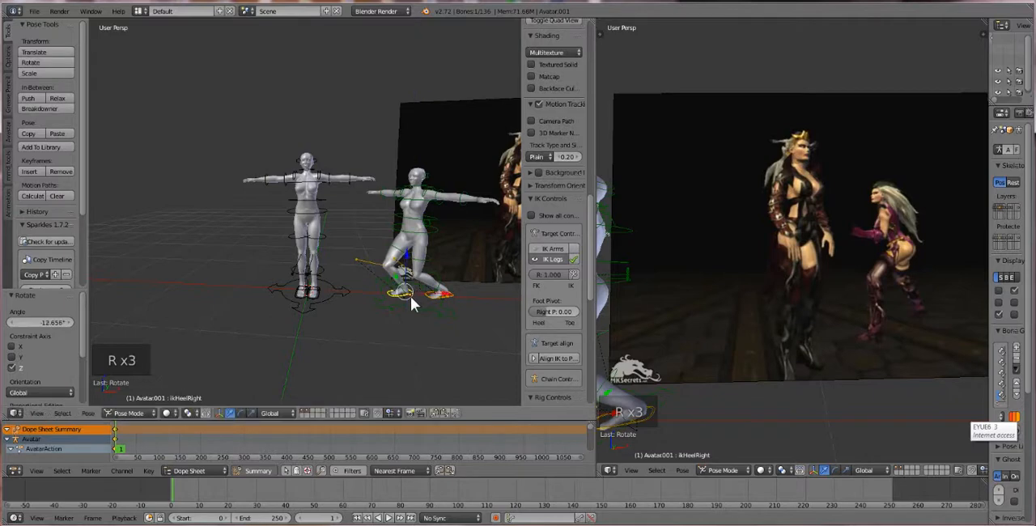
# Lower the second avatar's right wrist out of the T-pose, about 0.124 along X, -0.066 along Y and -0.547 along Z
pyautogui.rightClick(374, 190)
pyautogui.rightClick(371, 191)
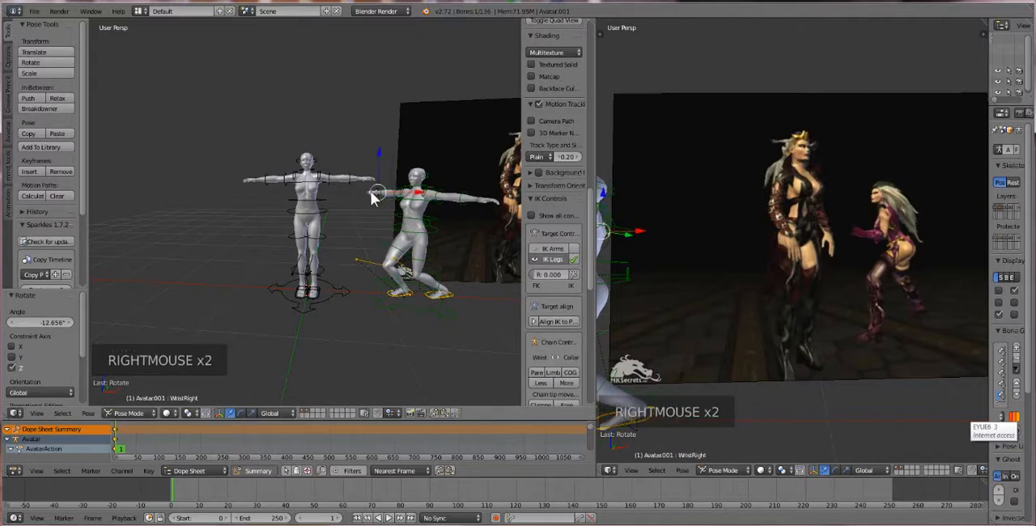
pyautogui.press('g')
pyautogui.press('g')
pyautogui.press('g')
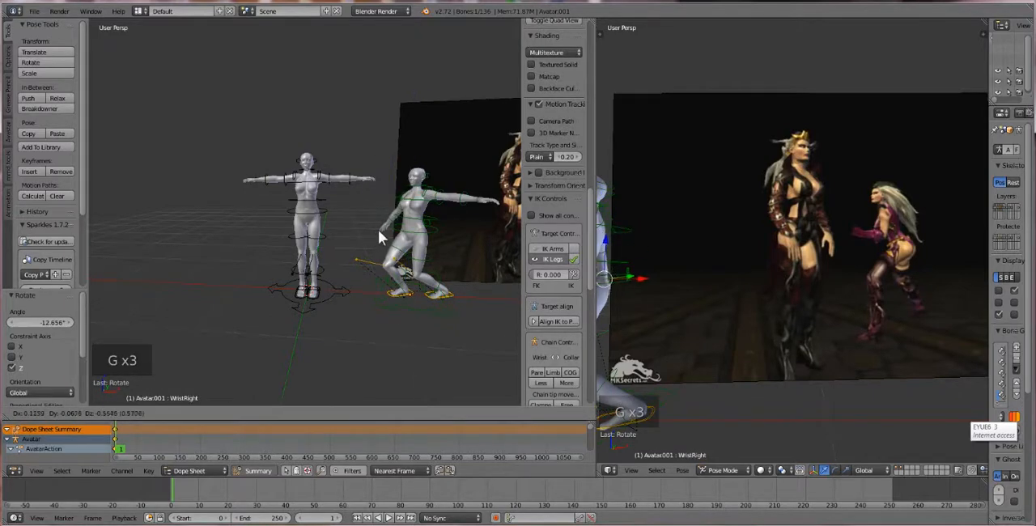
pyautogui.click(379, 232)
pyautogui.moveTo(378, 230); pyautogui.dragTo(425, 241, button='middle')
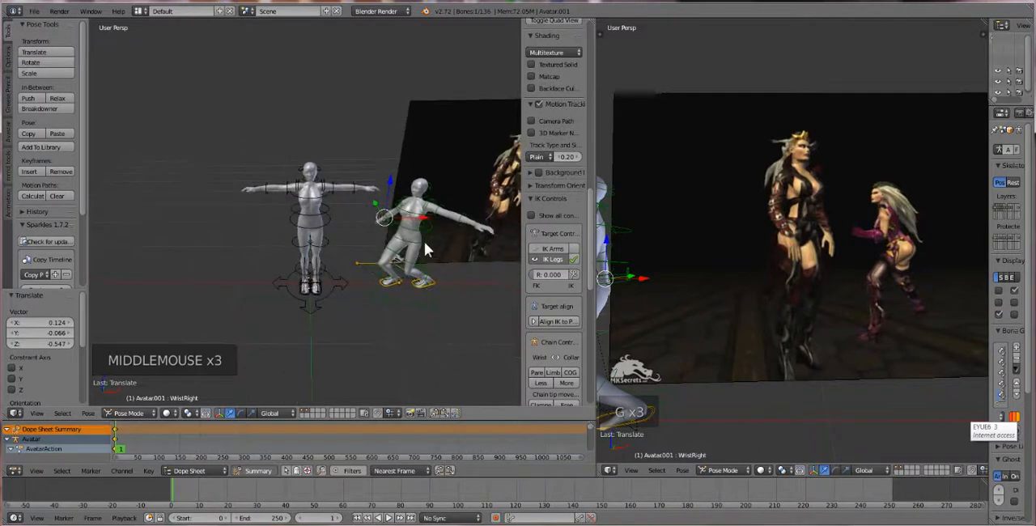
# Bring the right wrist in front of the torso, raising it about 0.272 and shifting it along X and about -0.310 along Y
pyautogui.press('g')
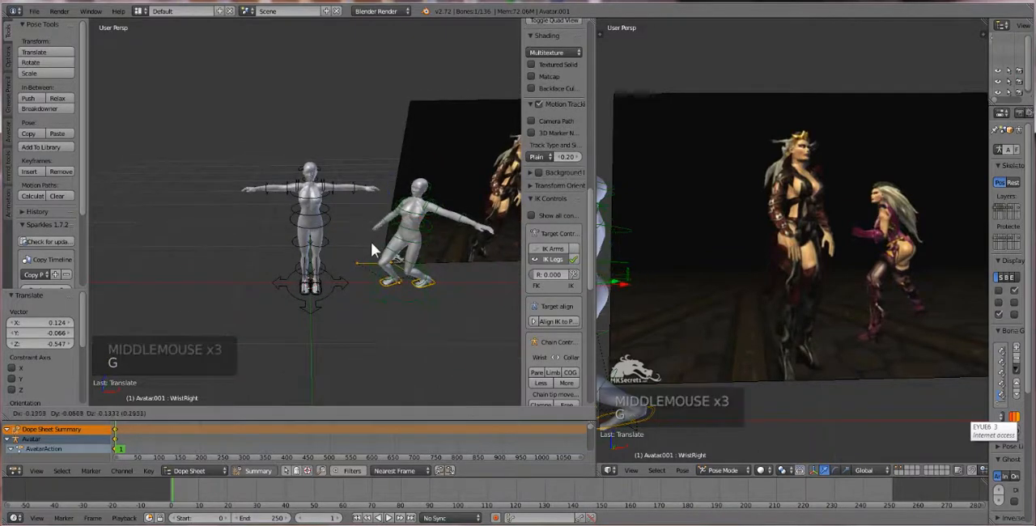
pyautogui.click(375, 249)
pyautogui.moveTo(375, 249); pyautogui.dragTo(374, 205, button='middle')
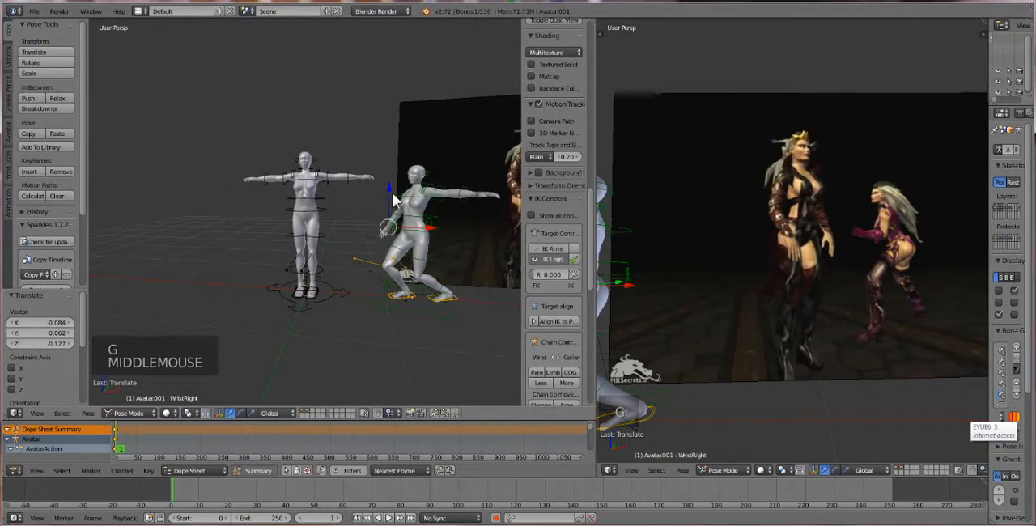
pyautogui.moveTo(395, 201)
pyautogui.mouseDown()
pyautogui.moveTo(381, 166)
pyautogui.moveTo(402, 212)
pyautogui.mouseUp()
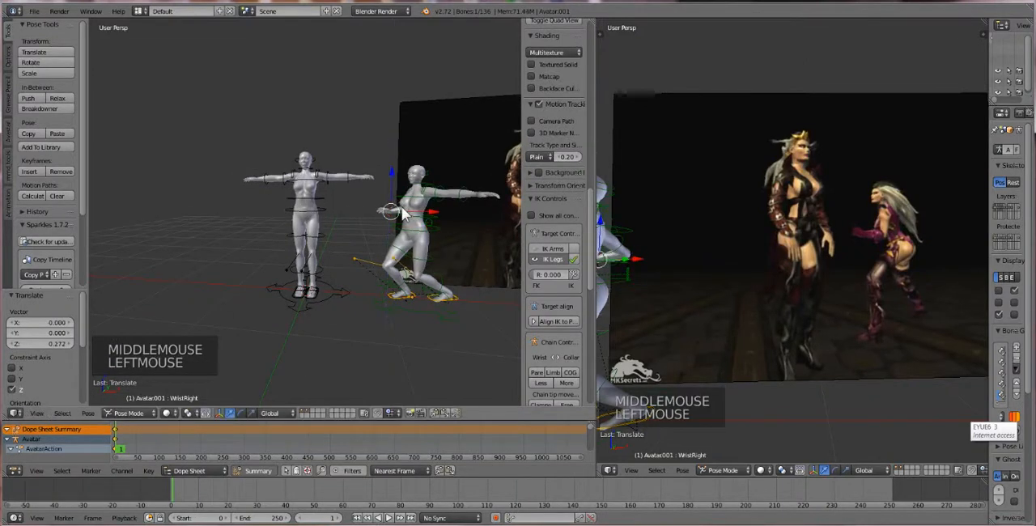
pyautogui.moveTo(413, 211); pyautogui.dragTo(424, 217, button='middle')
pyautogui.moveTo(434, 217); pyautogui.dragTo(423, 219)
pyautogui.moveTo(423, 217); pyautogui.dragTo(369, 201, button='middle')
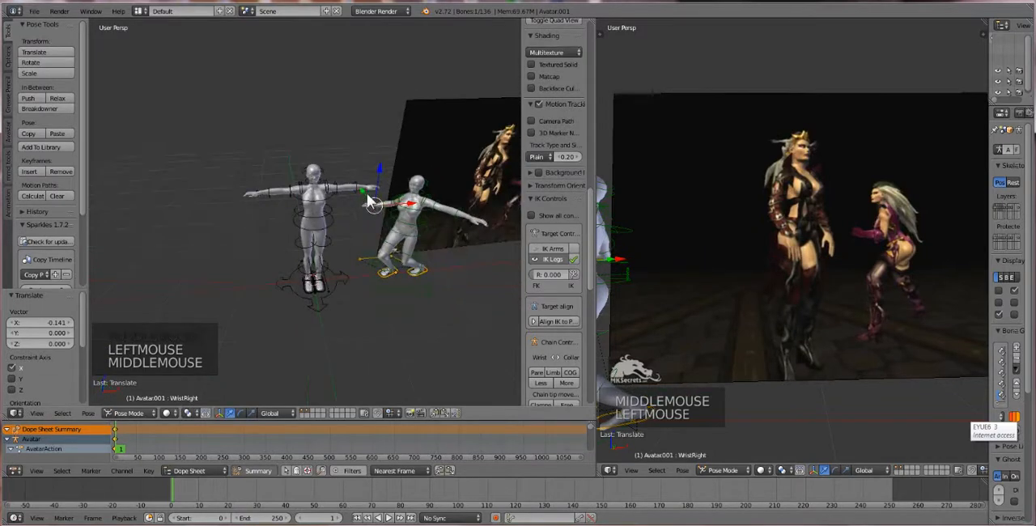
pyautogui.moveTo(368, 195); pyautogui.dragTo(377, 200)
# Try to select the second avatar's right arm bones, starting at the wrist
pyautogui.moveTo(377, 200); pyautogui.dragTo(174, 245, button='middle')
pyautogui.scroll(2, 435, 214)
pyautogui.scroll(7, 194, 210)
pyautogui.keyDown('shift'); pyautogui.moveTo(195, 167); pyautogui.dragTo(411, 328, button='middle'); pyautogui.keyUp('shift')
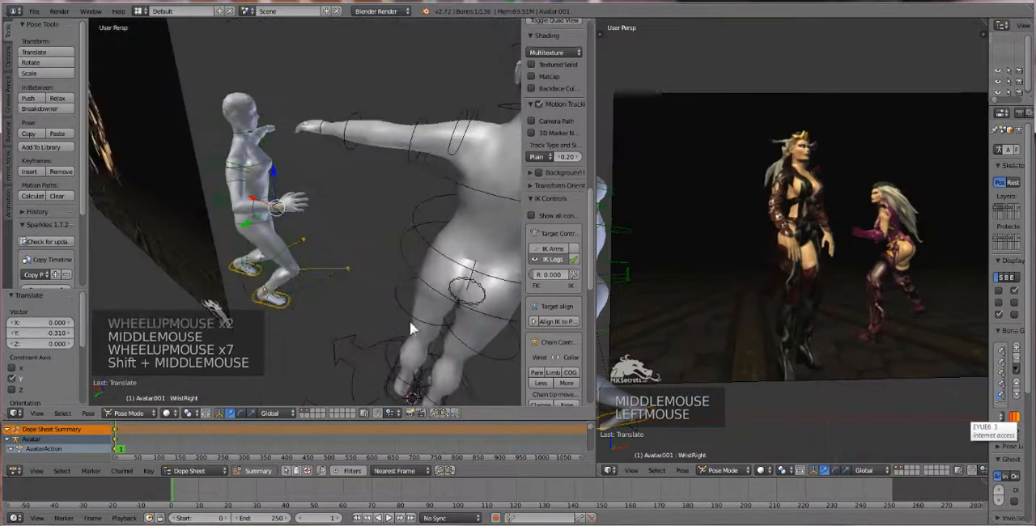
pyautogui.rightClick(281, 215)
pyautogui.rightClick(282, 214)
pyautogui.rightClick(282, 214)
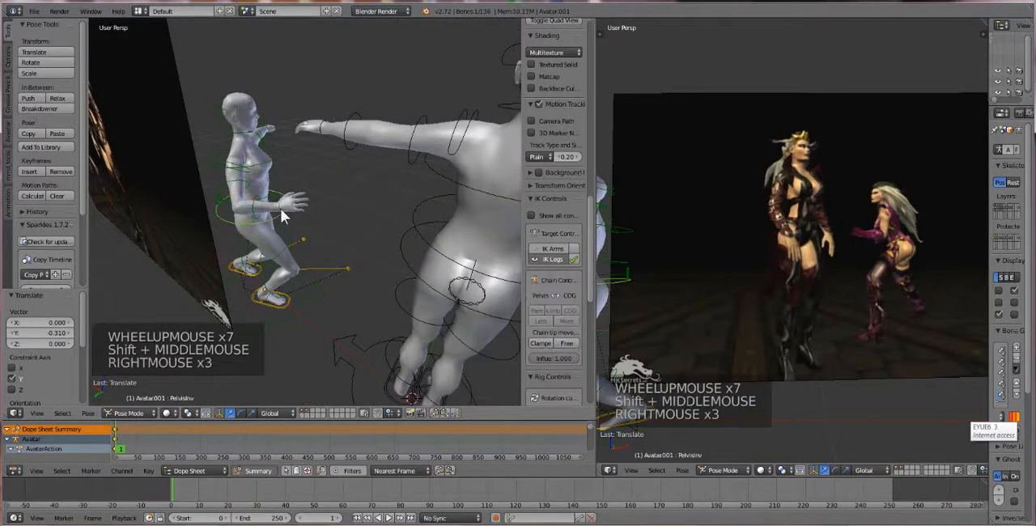
pyautogui.rightClick(280, 208)
pyautogui.rightClick(281, 208)
pyautogui.rightClick(280, 208)
pyautogui.rightClick(285, 207)
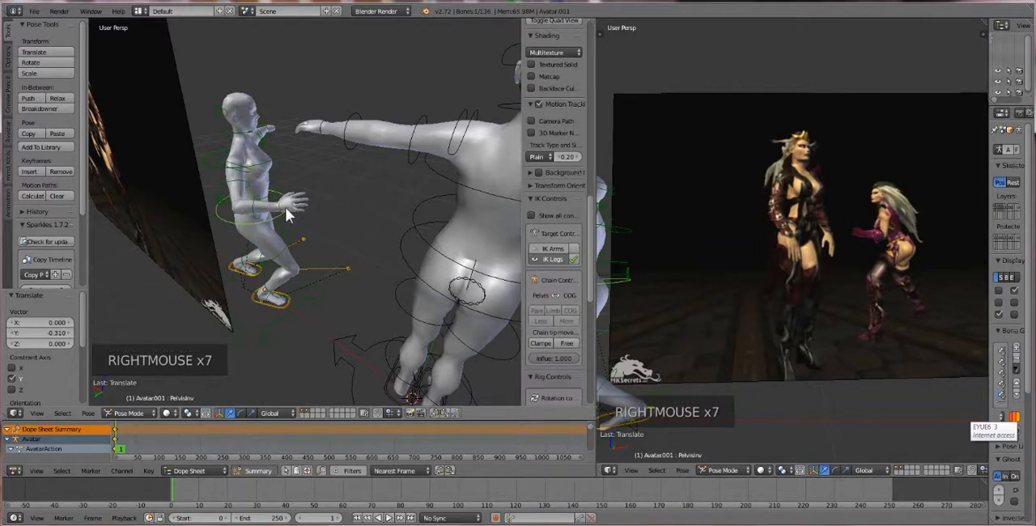
pyautogui.scroll(20, 270, 215)
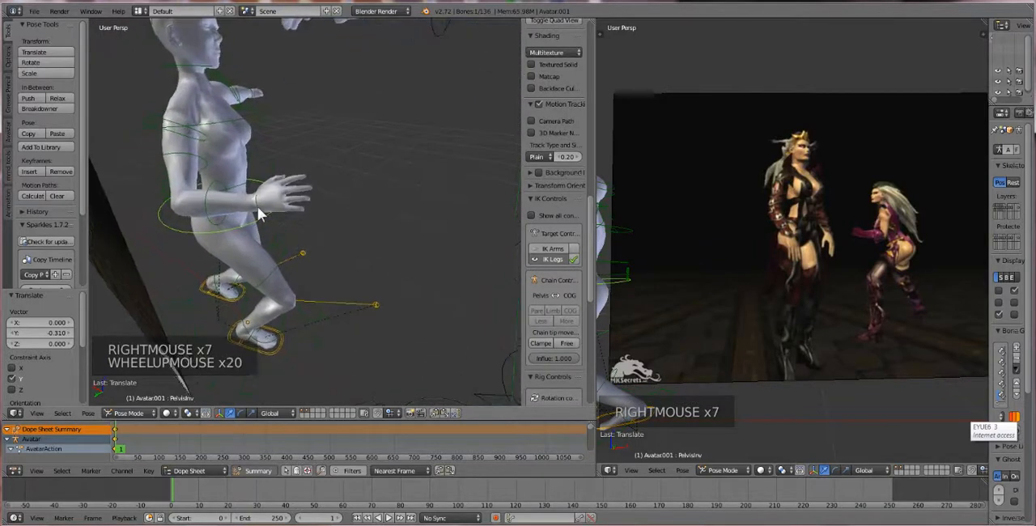
pyautogui.rightClick(259, 214)
pyautogui.rightClick(257, 215)
pyautogui.keyDown('shift'); pyautogui.rightClick(207, 201); pyautogui.keyUp('shift')
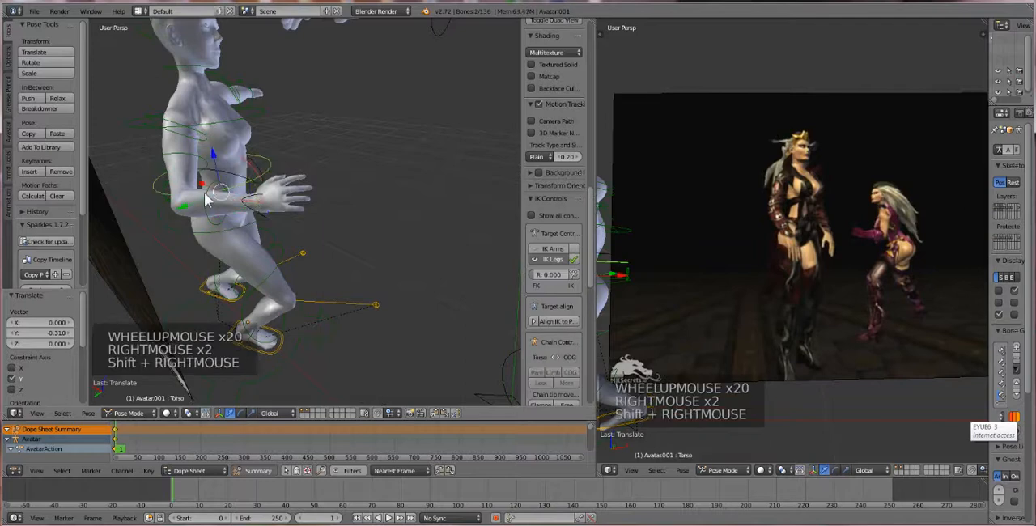
# Select the second avatar's right arm bones from wrist to collar, copy their pose and paste it X-flipped onto the left arm
pyautogui.rightClick(259, 203)
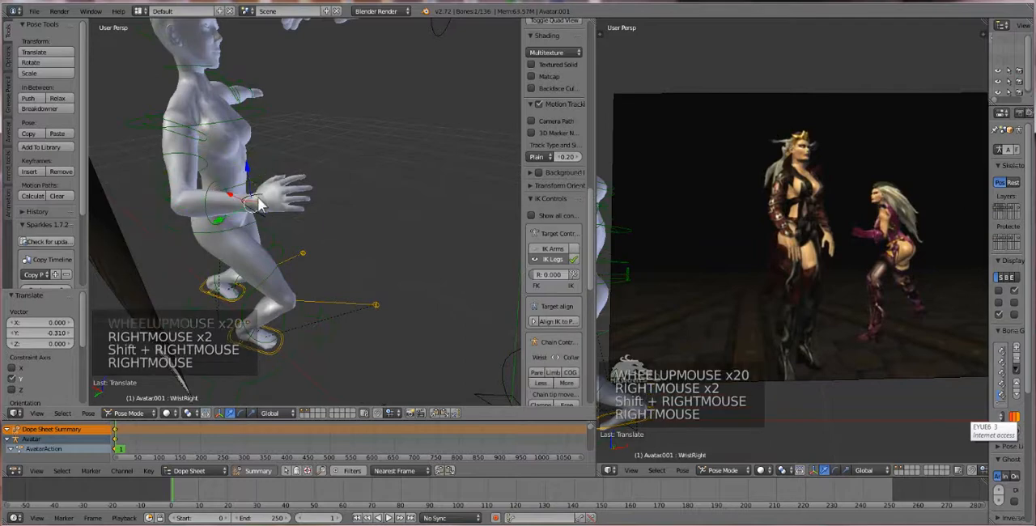
pyautogui.keyDown('shift'); pyautogui.rightClick(209, 222); pyautogui.keyUp('shift')
pyautogui.keyDown('shift'); pyautogui.rightClick(183, 155); pyautogui.keyUp('shift')
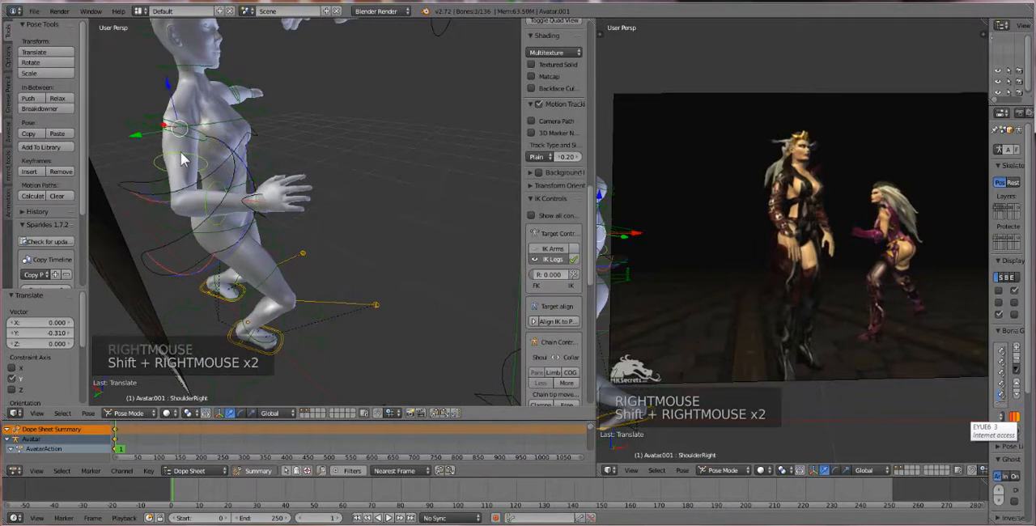
pyautogui.keyDown('shift'); pyautogui.rightClick(159, 121); pyautogui.keyUp('shift')
pyautogui.keyDown('shift'); pyautogui.rightClick(189, 111); pyautogui.keyUp('shift')
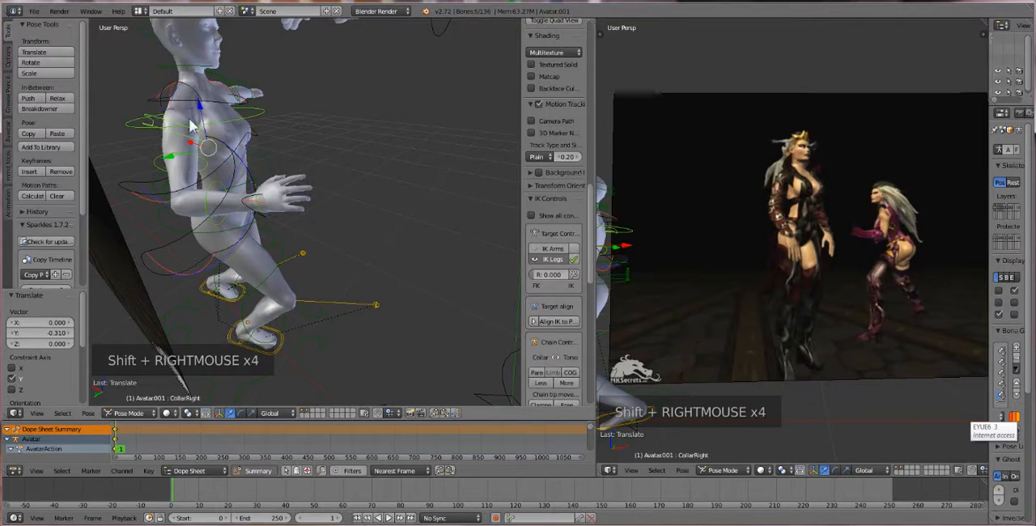
pyautogui.keyDown('shift'); pyautogui.rightClick(255, 116); pyautogui.keyUp('shift')
pyautogui.keyDown('shift'); pyautogui.rightClick(255, 117); pyautogui.keyUp('shift')
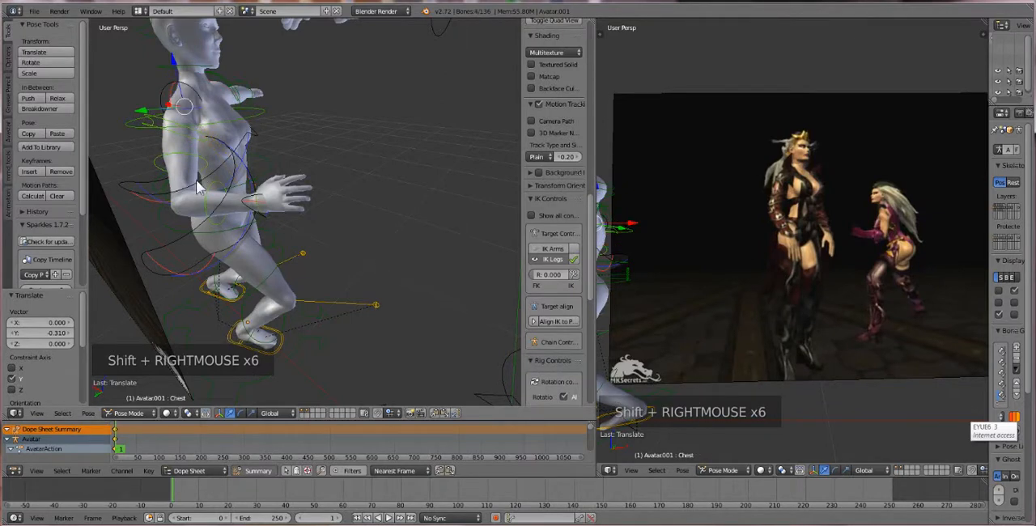
pyautogui.click(81, 411)
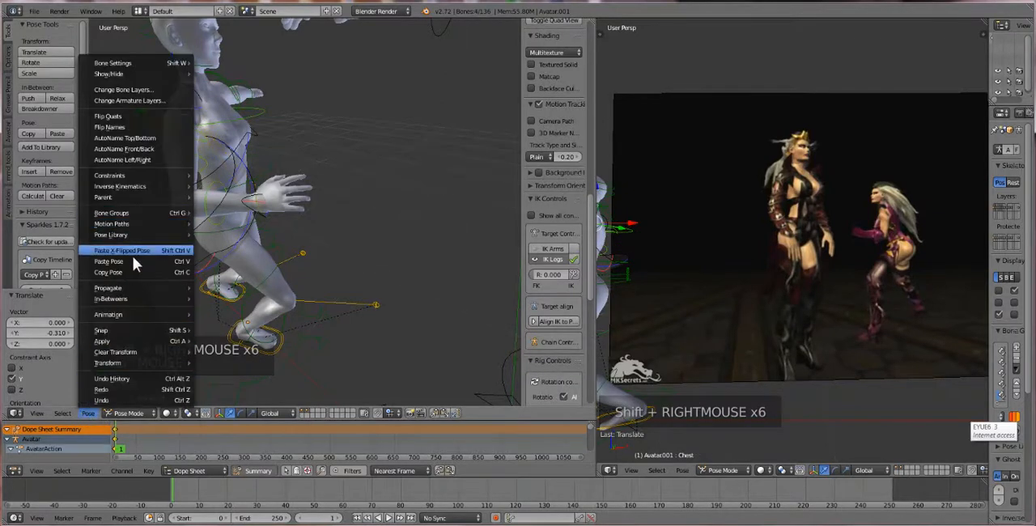
pyautogui.click(127, 272)
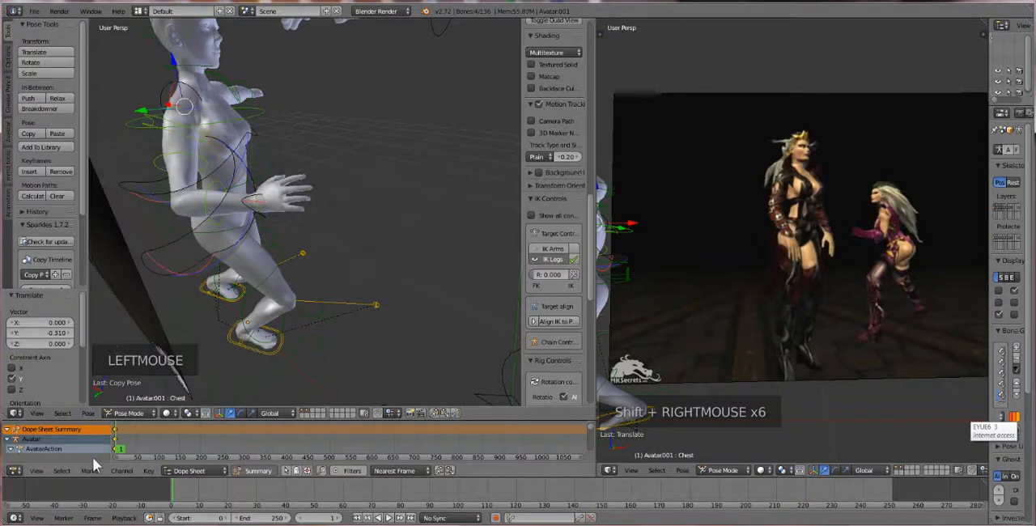
pyautogui.click(86, 413)
pyautogui.click(136, 249)
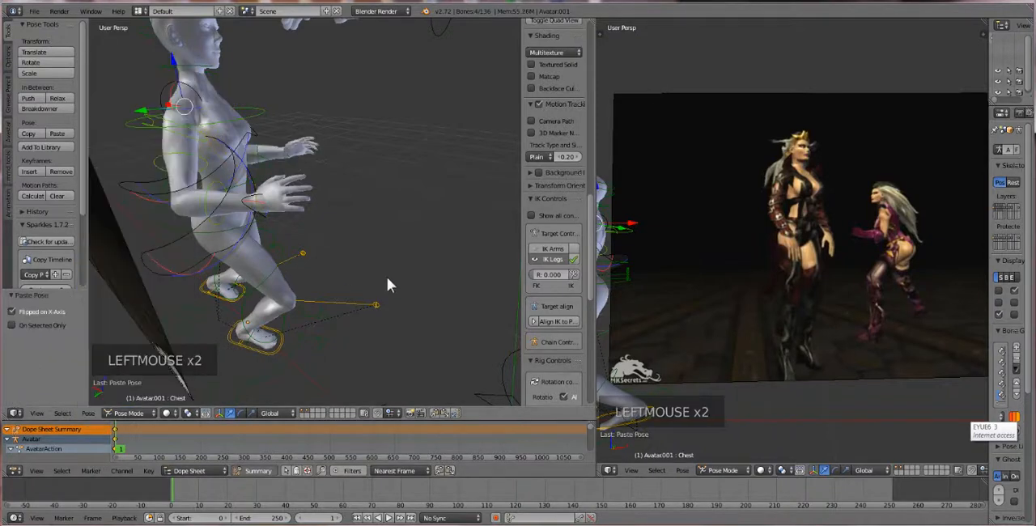
# Lower the second avatar's COG control about 0.066 further along the Z axis to deepen the crouch
pyautogui.moveTo(387, 277); pyautogui.dragTo(234, 253, button='middle')
pyautogui.scroll(-5, 234, 268)
pyautogui.scroll(-16, 315, 308)
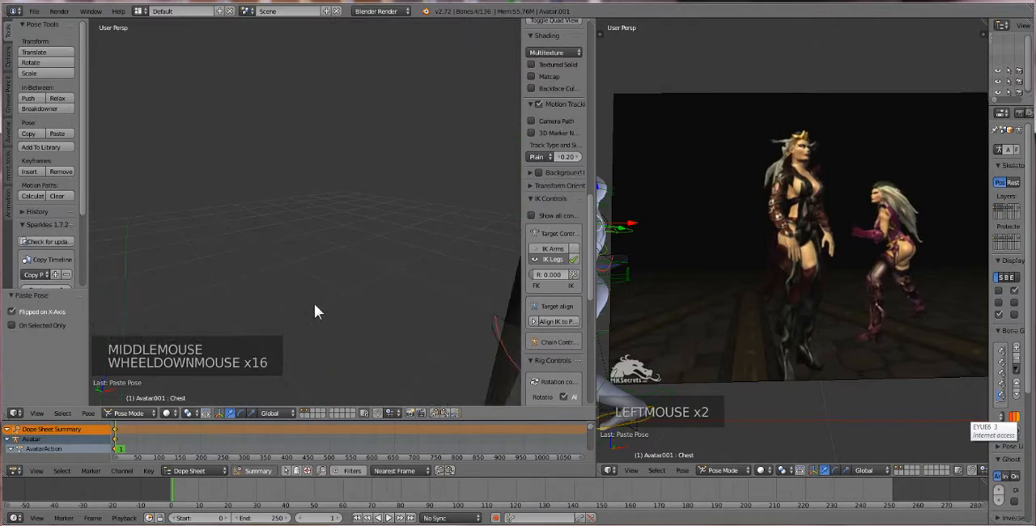
pyautogui.moveTo(370, 319); pyautogui.dragTo(299, 282, button='middle')
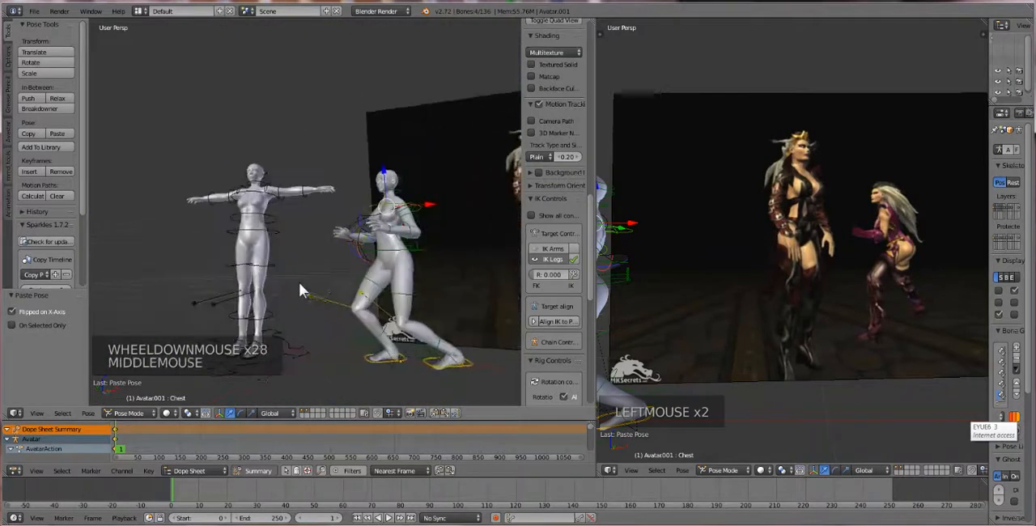
pyautogui.scroll(-2, 404, 272)
pyautogui.moveTo(404, 272); pyautogui.dragTo(389, 276, button='middle')
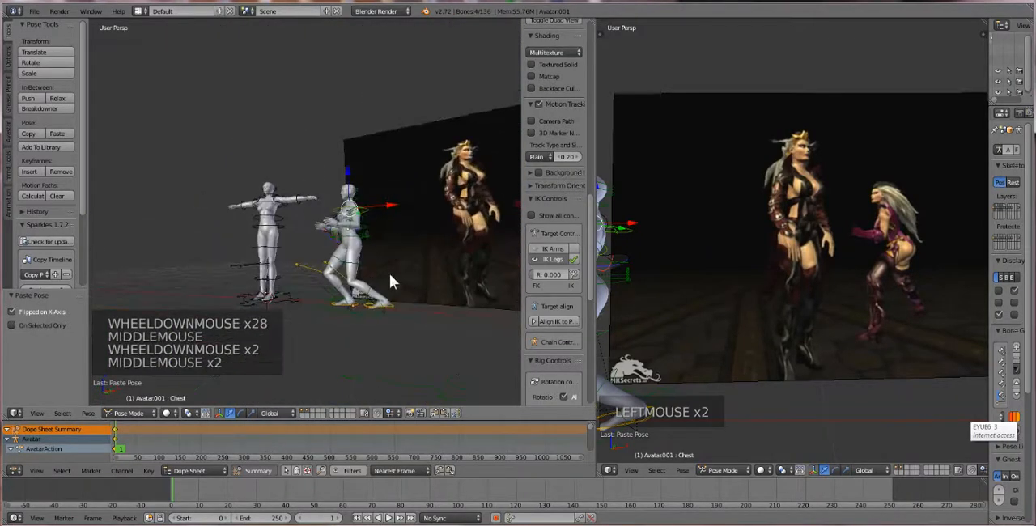
pyautogui.rightClick(349, 223)
pyautogui.moveTo(349, 220); pyautogui.dragTo(351, 227)
pyautogui.scroll(1, 380, 323)
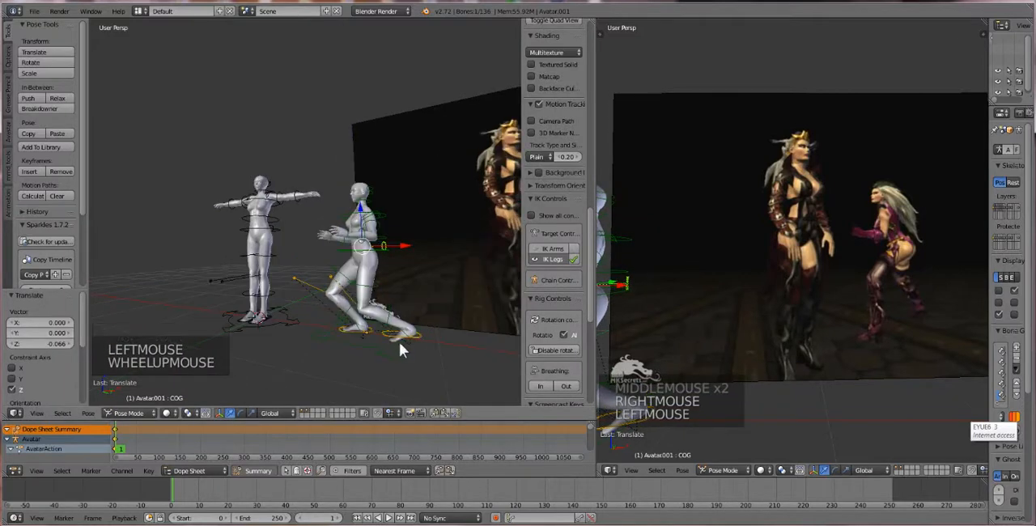
# Rotate the second avatar's left foot pivot control about -9.66° around the global Z axis
pyautogui.rightClick(399, 344)
pyautogui.rightClick(413, 341)
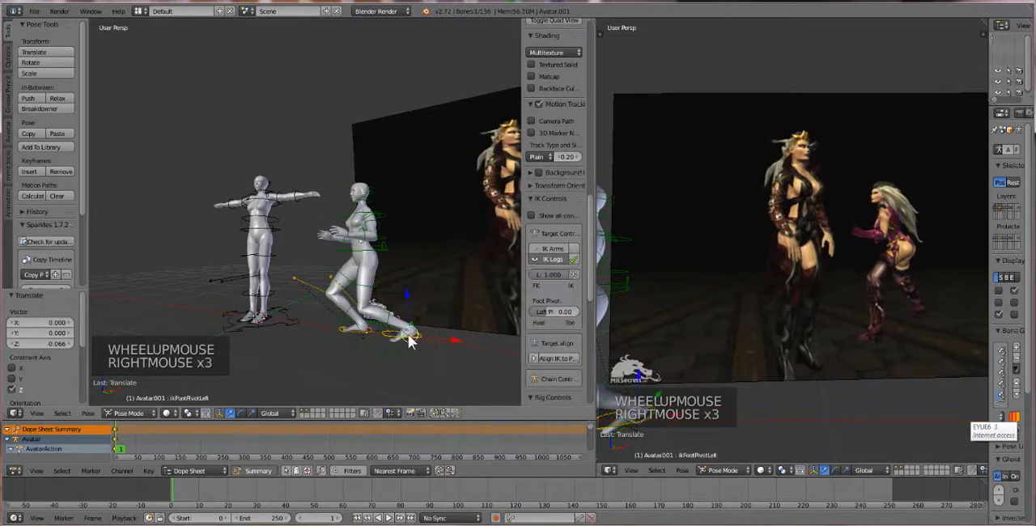
pyautogui.press('r')
pyautogui.press('r')
pyautogui.press('r')
pyautogui.press('r')
pyautogui.hotkey('ctrl', 'z')
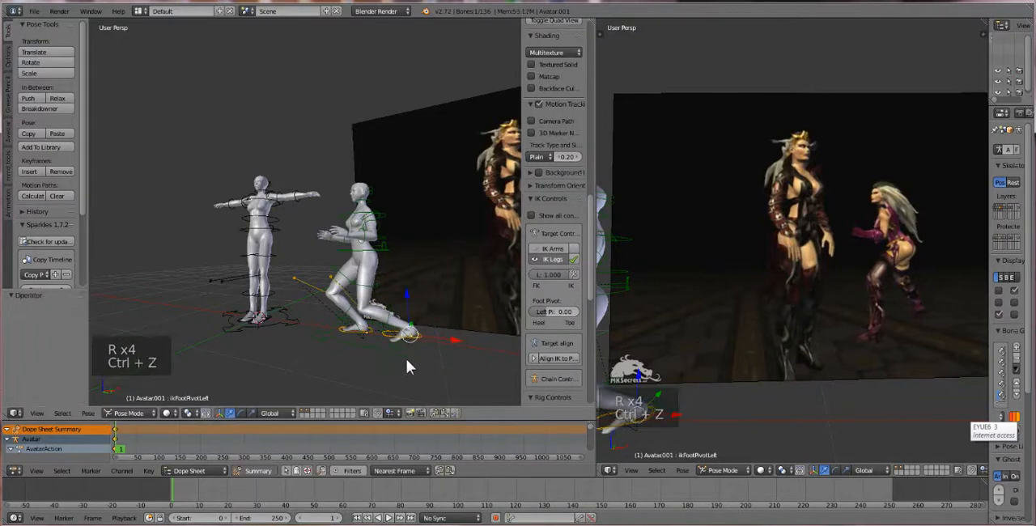
pyautogui.press('r')
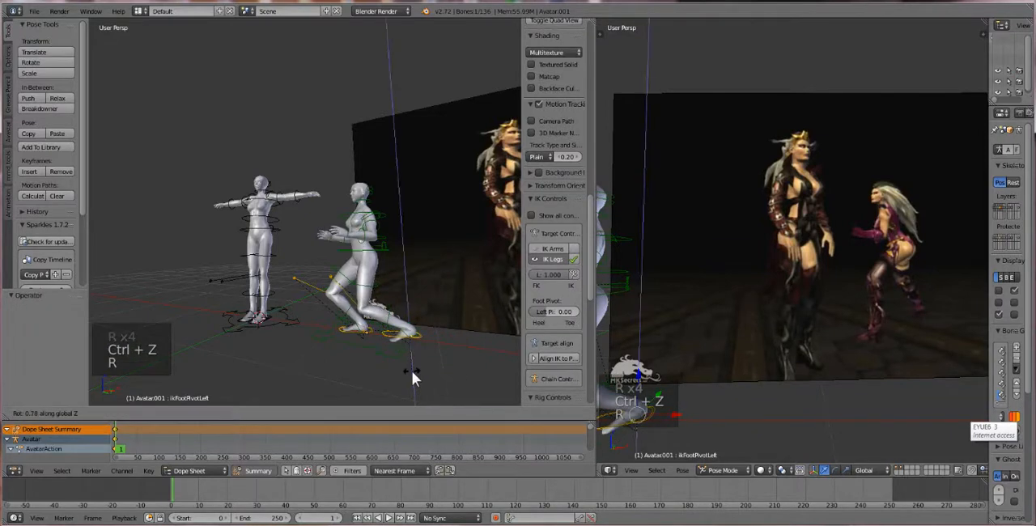
pyautogui.click(420, 373)
# Lower the second avatar's COG control about 0.026 along the Z axis
pyautogui.scroll(-2, 316, 305)
pyautogui.moveTo(316, 305); pyautogui.dragTo(427, 258, button='middle')
pyautogui.scroll(1, 366, 304)
pyautogui.scroll(1, 336, 297)
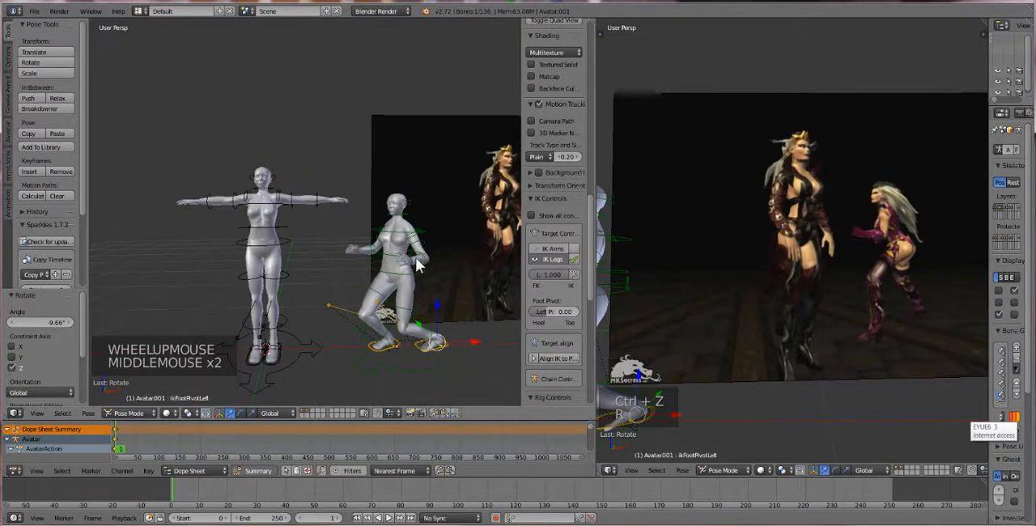
pyautogui.rightClick(411, 260)
pyautogui.moveTo(400, 231); pyautogui.dragTo(400, 232)
# Switch to the first avatar's armature and put it into Pose Mode
pyautogui.moveTo(400, 232); pyautogui.dragTo(320, 269, button='middle')
pyautogui.scroll(2, 397, 269)
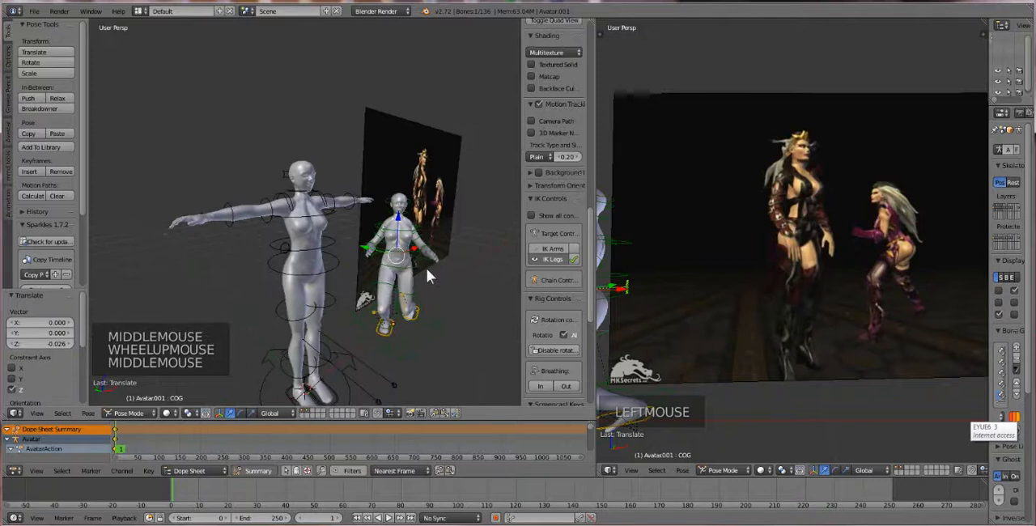
pyautogui.rightClick(304, 244)
pyautogui.rightClick(330, 259)
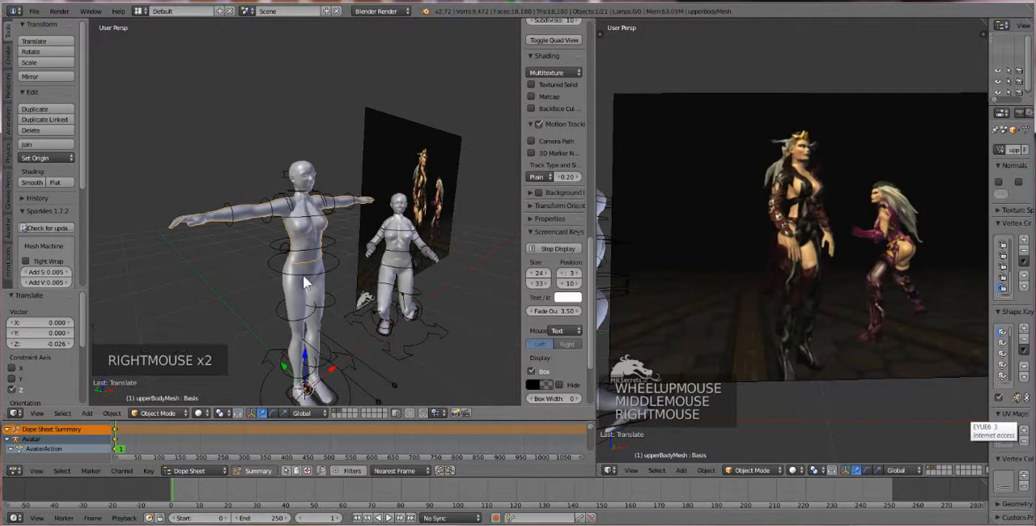
pyautogui.moveTo(303, 275); pyautogui.dragTo(313, 268, button='middle')
pyautogui.rightClick(196, 194)
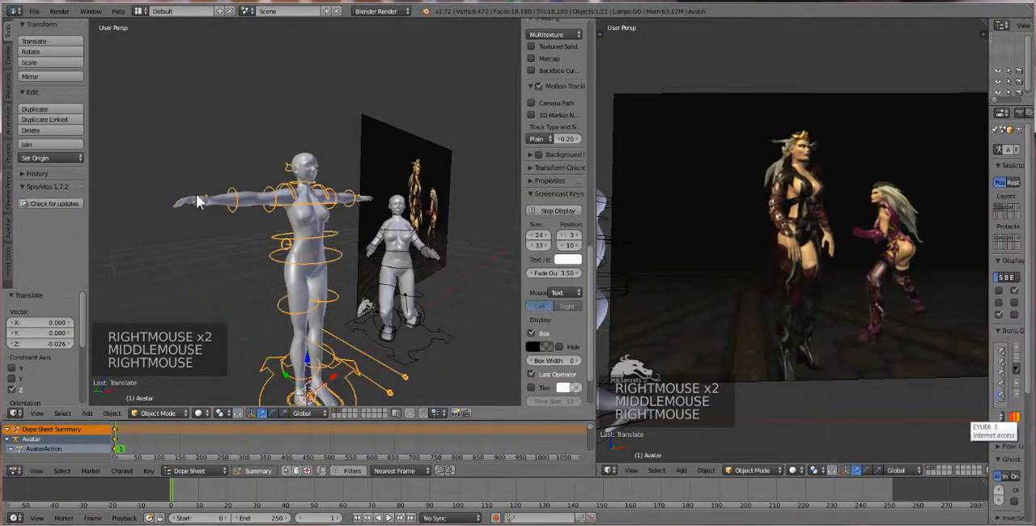
pyautogui.click(157, 413)
pyautogui.click(166, 427)
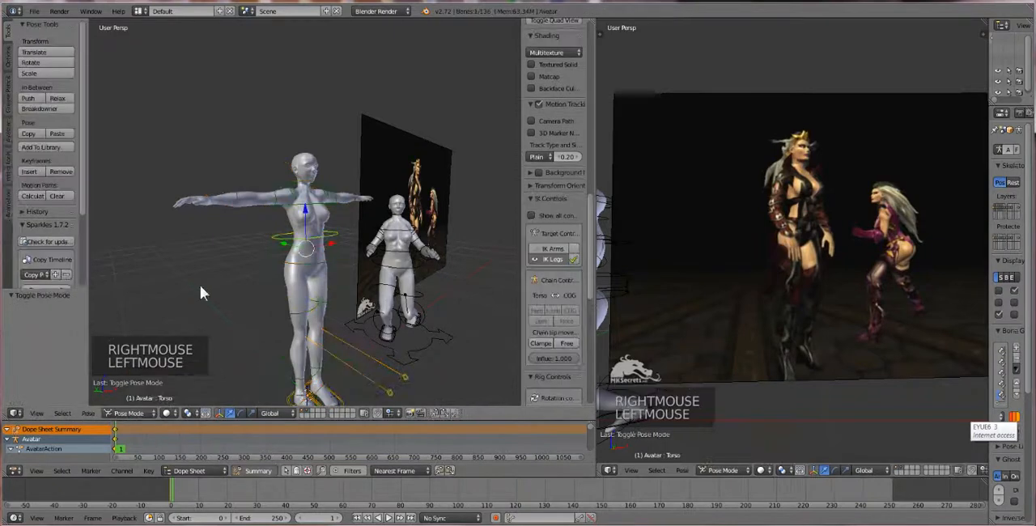
# Bring the first avatar's right wrist down beside the hip, moving it about 0.345 in X, -0.324 in Y and -0.363 in Z
pyautogui.rightClick(208, 202)
pyautogui.rightClick(205, 200)
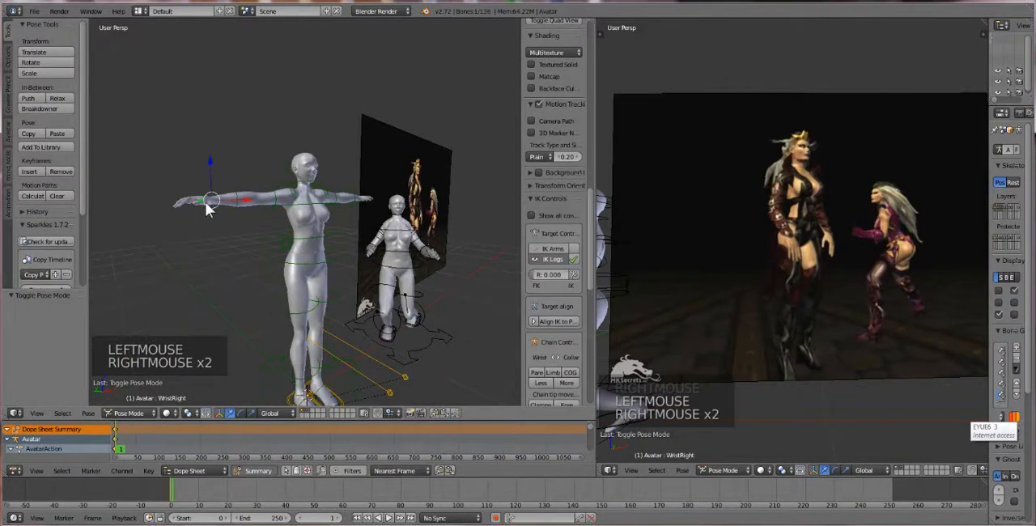
pyautogui.press('g')
pyautogui.press('g')
pyautogui.press('g')
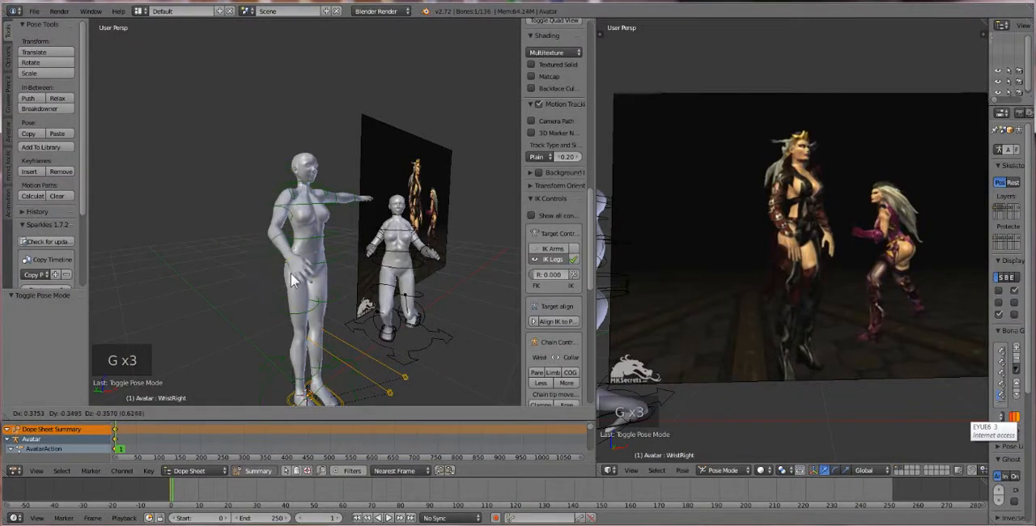
# Refine the right wrist position, shifting it about 0.181 along X and -0.026 along Z
pyautogui.moveTo(301, 281); pyautogui.dragTo(260, 277, button='middle')
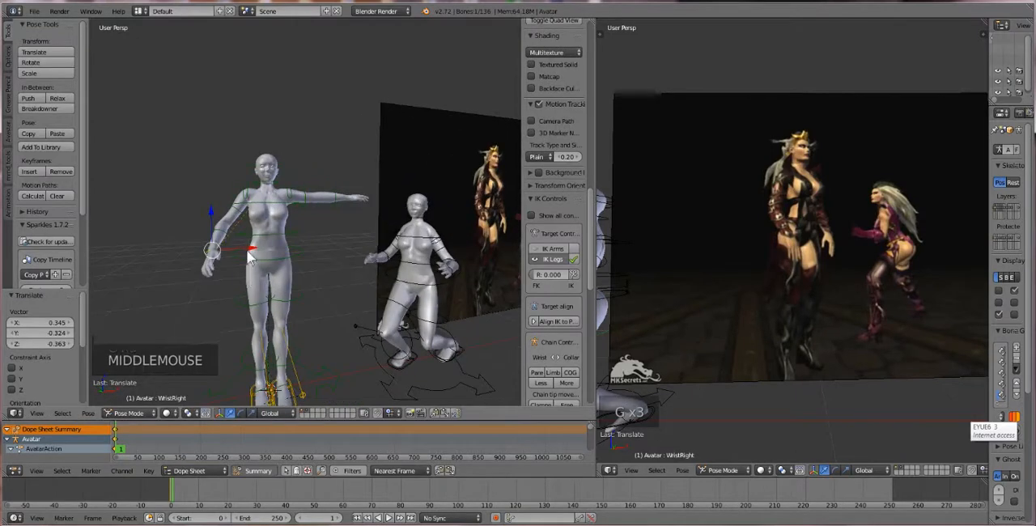
pyautogui.click(261, 253)
pyautogui.moveTo(272, 246); pyautogui.dragTo(275, 244)
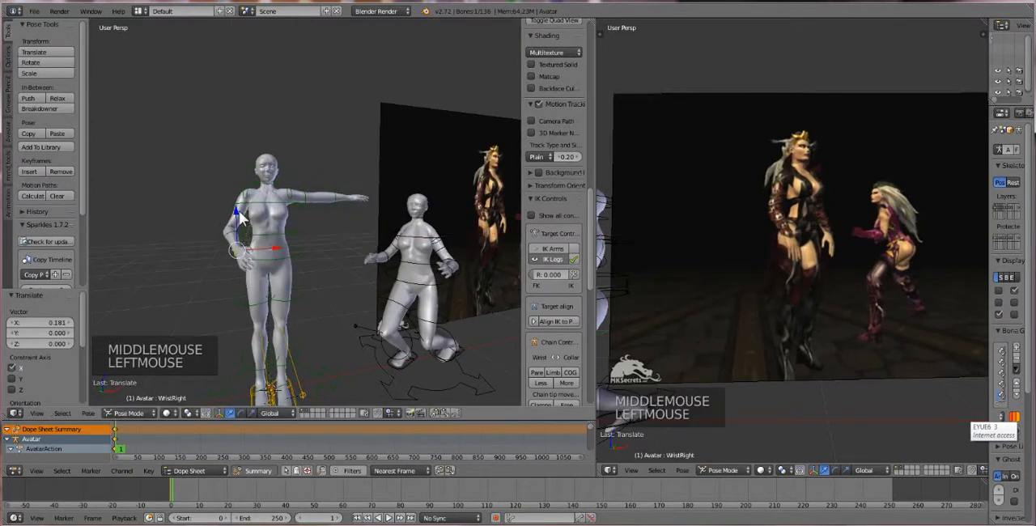
pyautogui.moveTo(239, 213); pyautogui.dragTo(239, 217)
# Bring the first avatar's left wrist down beside the body, moving it about -0.466 in X, 0.098 in Y and -0.554 in Z
pyautogui.rightClick(359, 202)
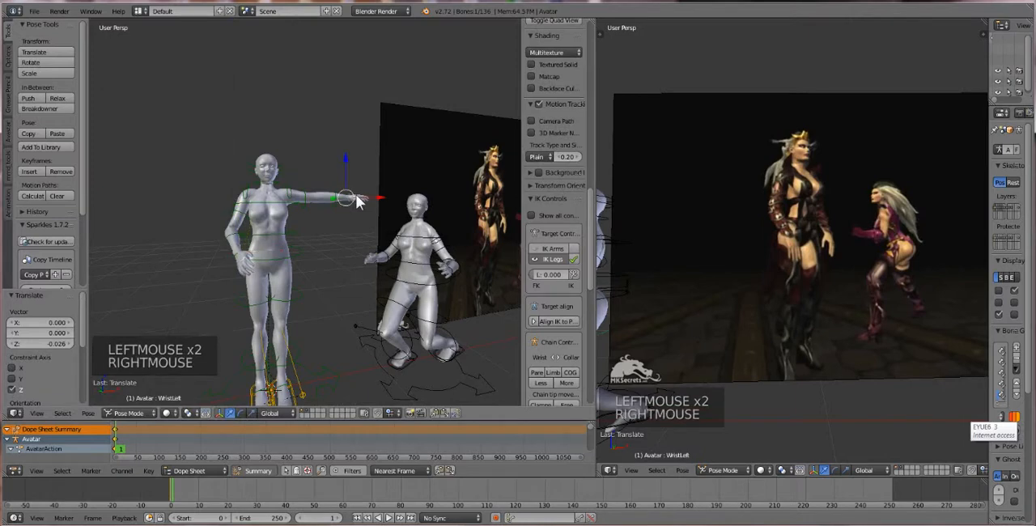
pyautogui.press('g')
pyautogui.press('g')
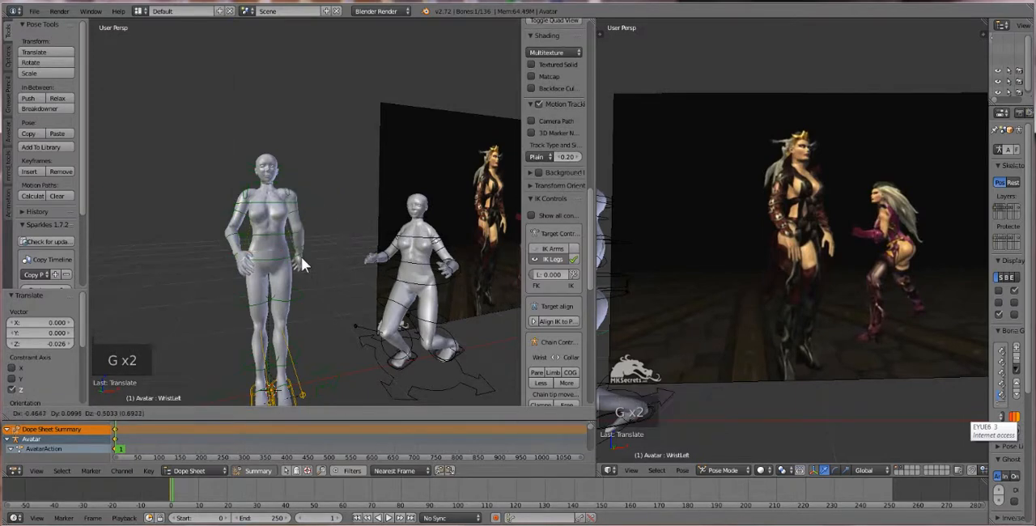
pyautogui.click(304, 265)
# Refine the left wrist position, shifting it about -0.054 along X and -0.248 along Y
pyautogui.moveTo(316, 264); pyautogui.dragTo(297, 258, button='middle')
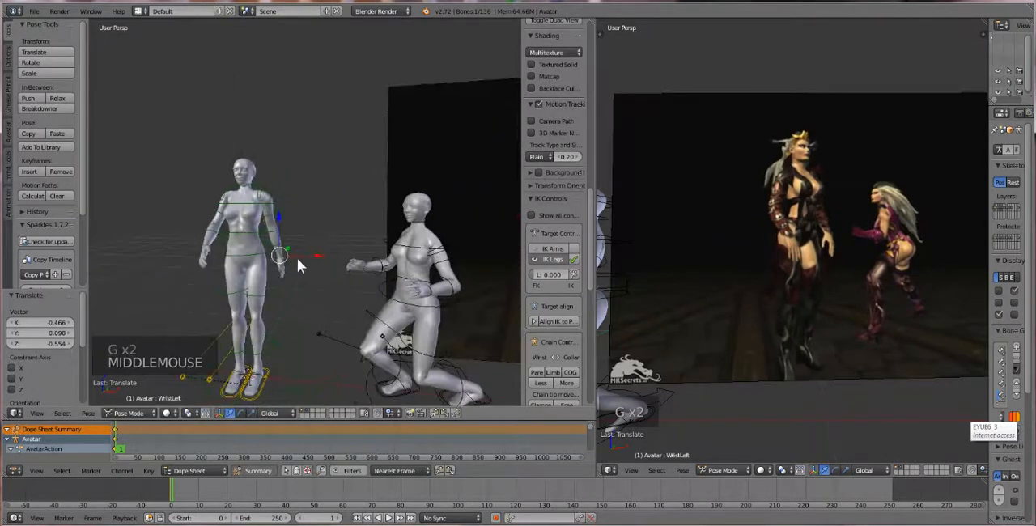
pyautogui.moveTo(312, 254); pyautogui.dragTo(312, 254)
pyautogui.moveTo(305, 252); pyautogui.dragTo(259, 267, button='middle')
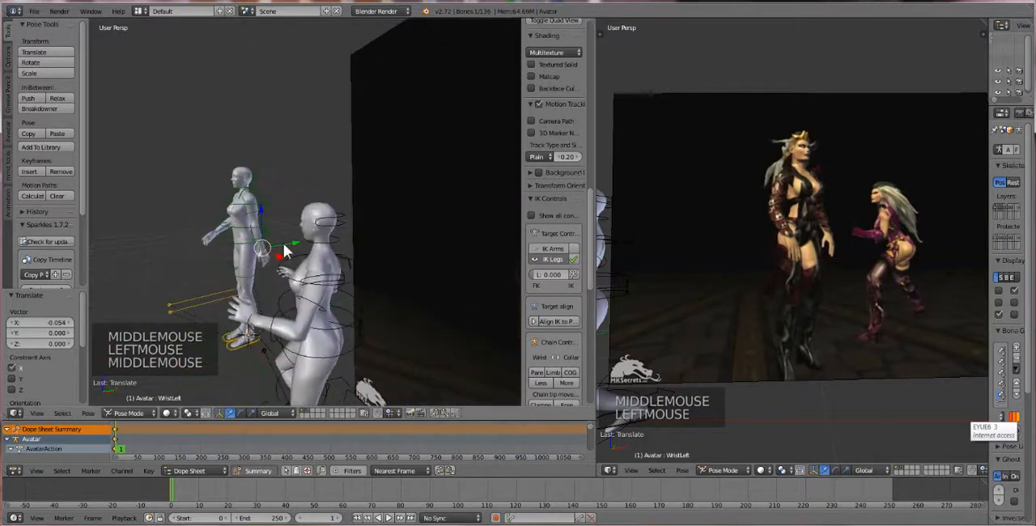
pyautogui.moveTo(284, 249); pyautogui.dragTo(262, 247)
# Angle the first avatar's right hand with a trackball rotation of about 15.47° and 17.19°, plus a view rotation of about 28.98°
pyautogui.scroll(4, 252, 257)
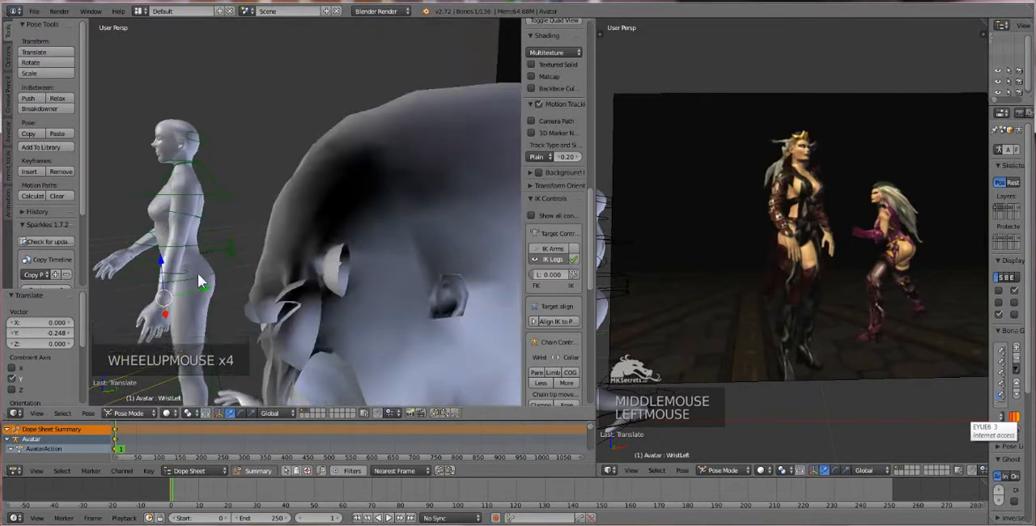
pyautogui.moveTo(207, 285); pyautogui.dragTo(291, 288, button='middle')
pyautogui.scroll(-2, 267, 269)
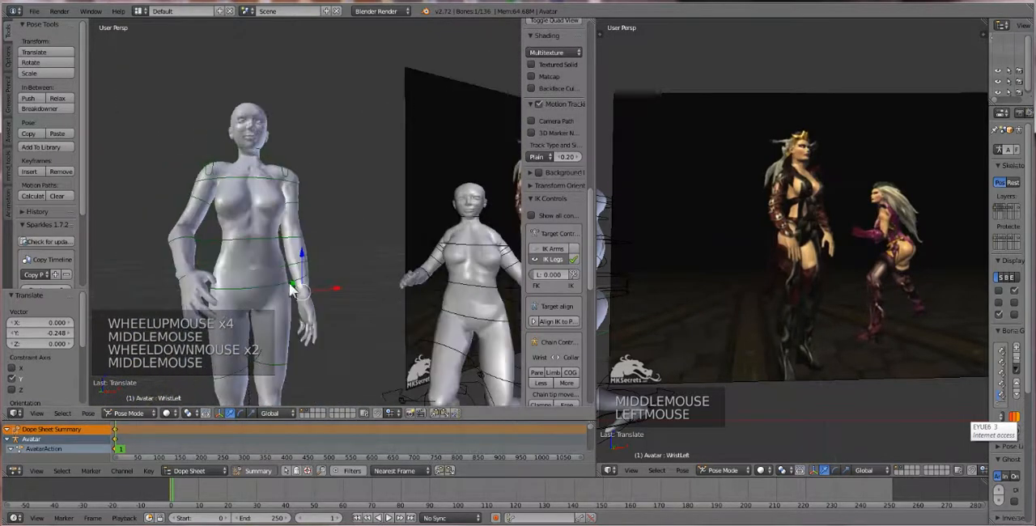
pyautogui.rightClick(185, 275)
pyautogui.rightClick(185, 280)
pyautogui.rightClick(185, 279)
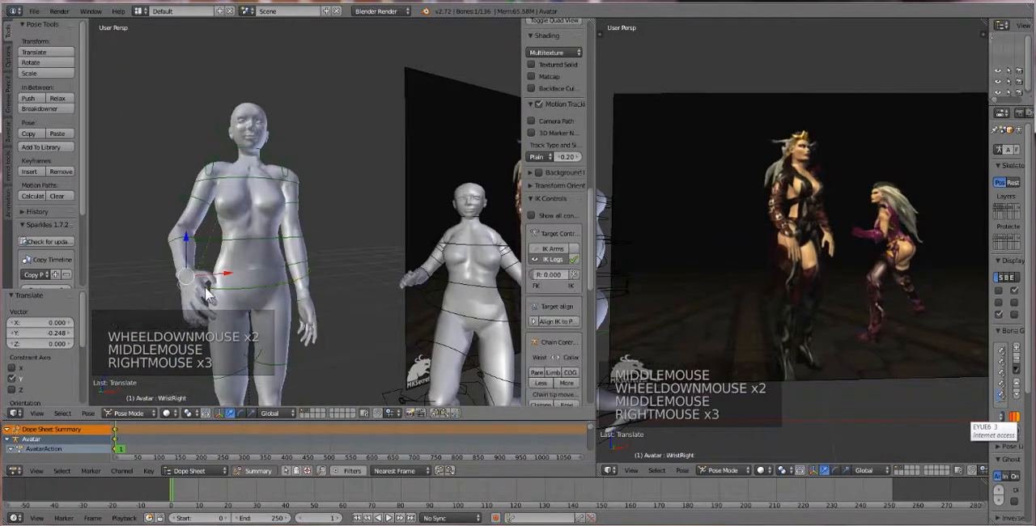
pyautogui.press('r')
pyautogui.press('r')
pyautogui.press('r')
pyautogui.press('r')
pyautogui.click(219, 307)
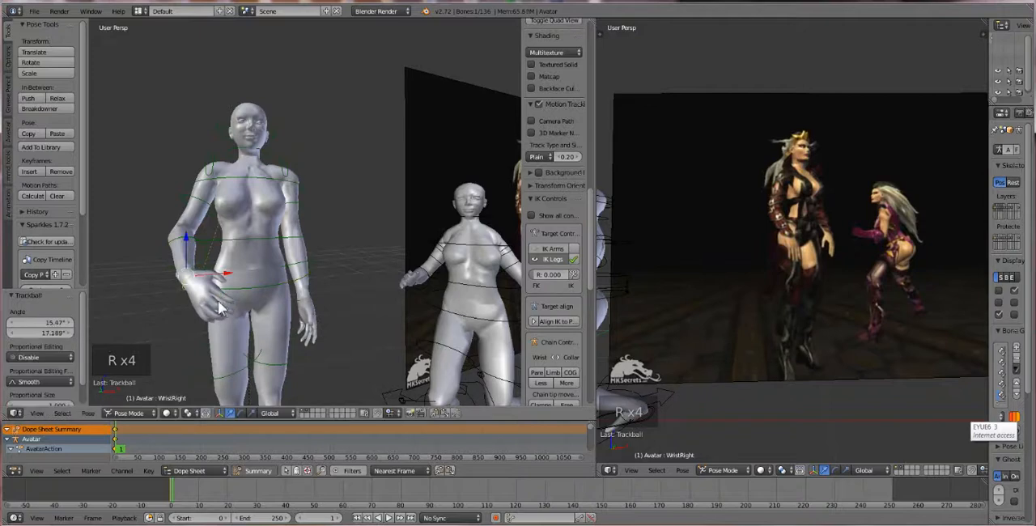
pyautogui.press('r')
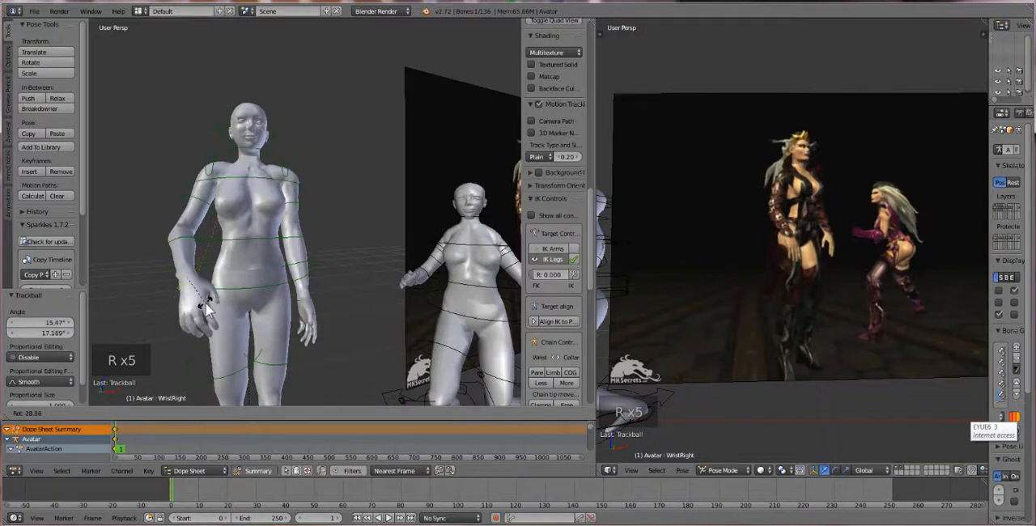
pyautogui.click(208, 308)
# Select the first avatar's right arm bones from wrist to collar, copy their pose and paste it X-flipped onto the left arm
pyautogui.moveTo(295, 309); pyautogui.dragTo(242, 296, button='middle')
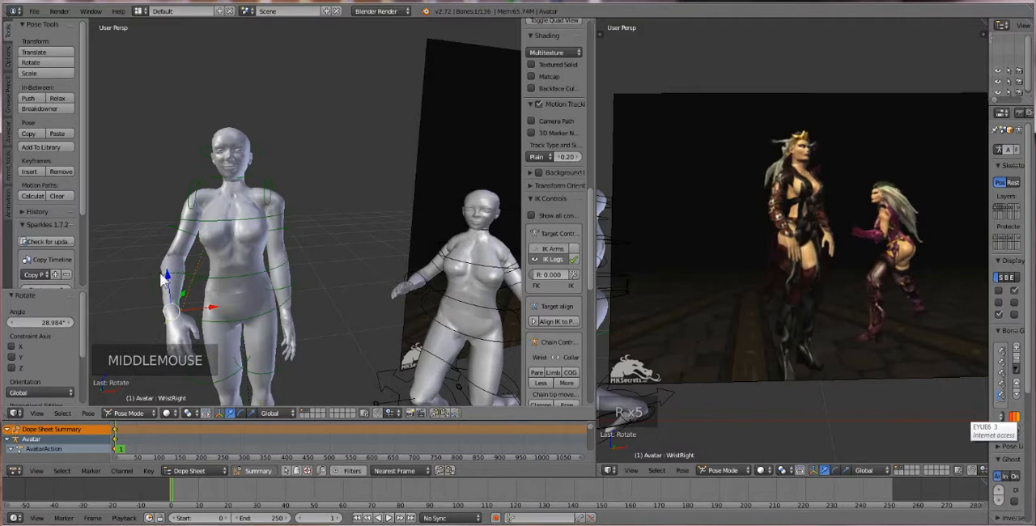
pyautogui.keyDown('shift'); pyautogui.rightClick(180, 241); pyautogui.keyUp('shift')
pyautogui.keyDown('shift'); pyautogui.rightClick(182, 240); pyautogui.keyUp('shift')
pyautogui.keyDown('shift'); pyautogui.rightClick(195, 195); pyautogui.keyUp('shift')
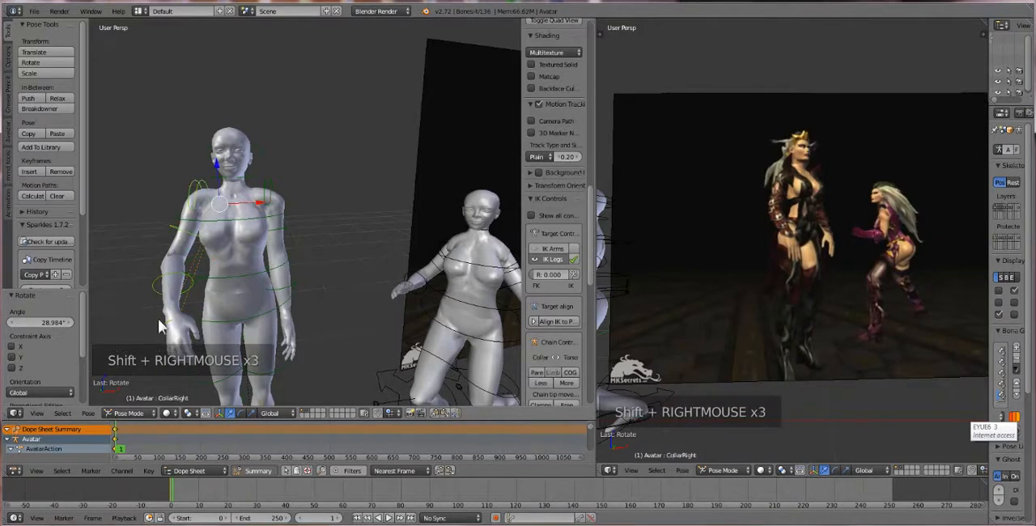
pyautogui.click(87, 413)
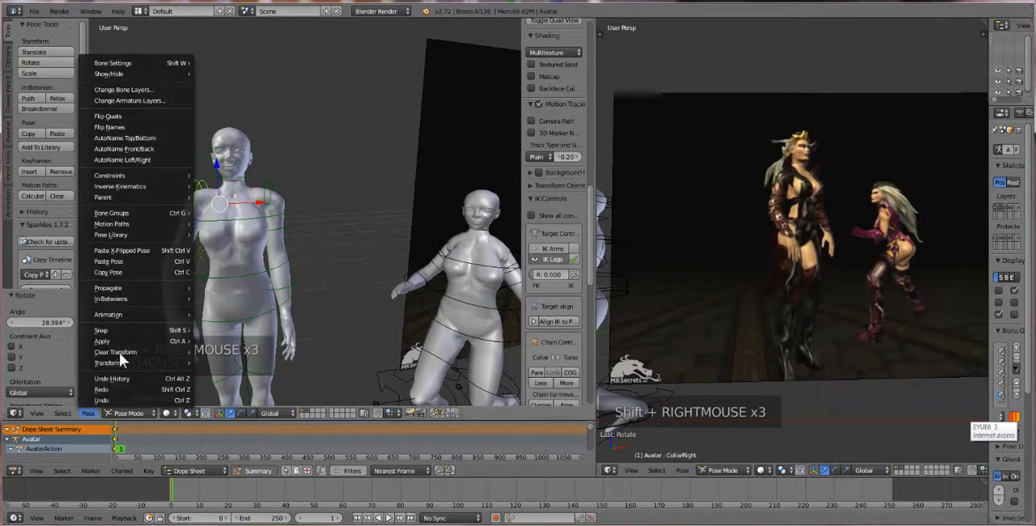
pyautogui.click(139, 273)
pyautogui.click(89, 413)
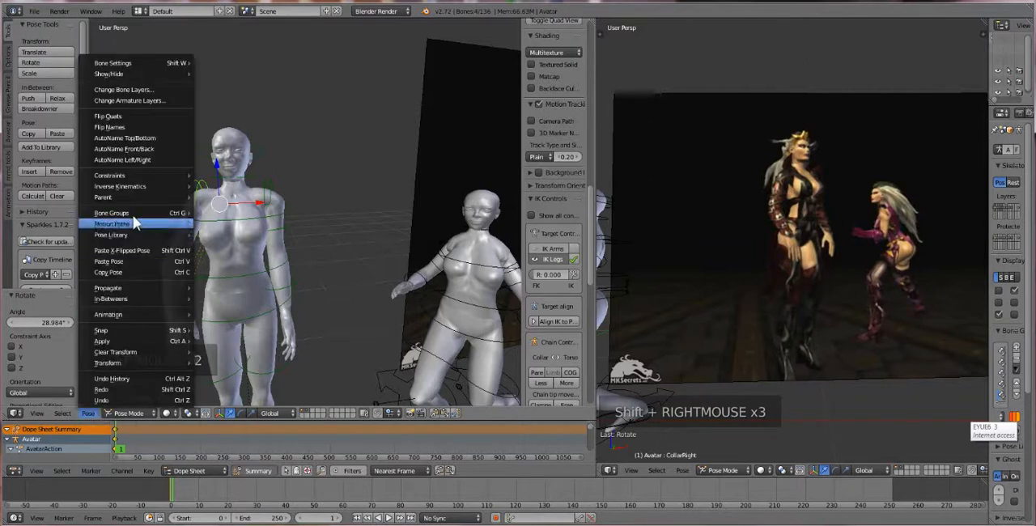
pyautogui.click(132, 250)
# Nudge the first avatar's right elbow about 0.013 in X, -0.009 in Y and 0.002 in Z
pyautogui.moveTo(132, 249); pyautogui.dragTo(225, 265, button='middle')
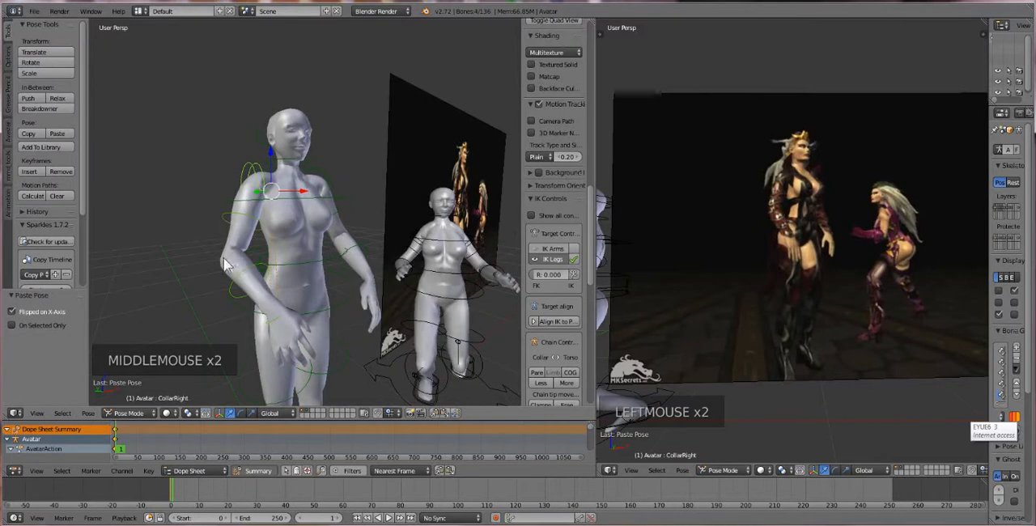
pyautogui.rightClick(239, 284)
pyautogui.rightClick(237, 285)
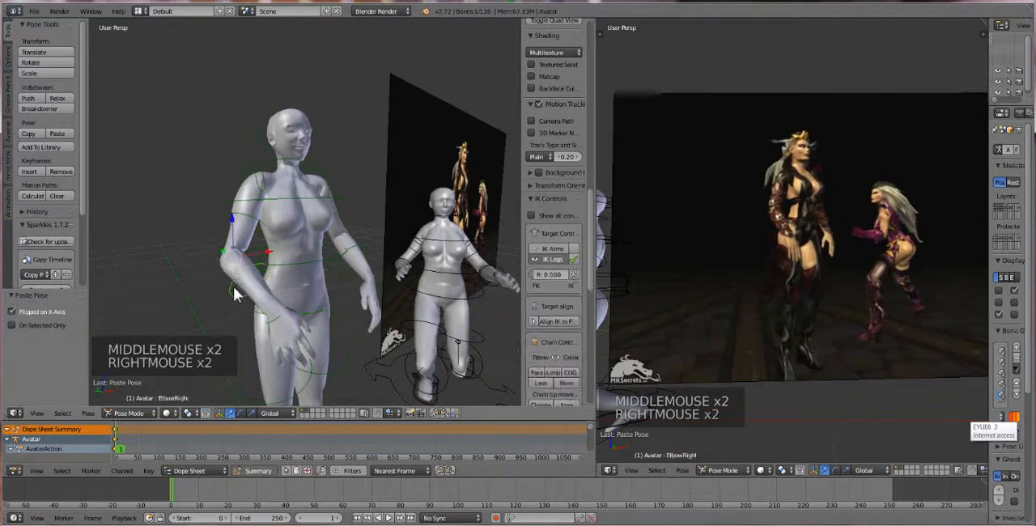
pyautogui.press('g')
pyautogui.press('g')
pyautogui.press('g')
pyautogui.middleClick(247, 285)
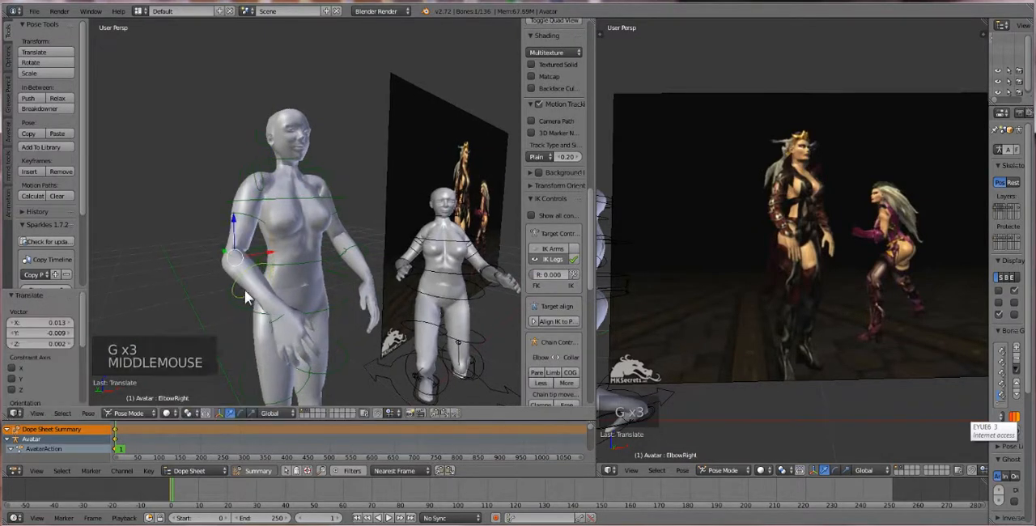
# Pull both elbows toward the torso, shifting the right one about 0.080 and the left one about -0.031 along X
pyautogui.moveTo(244, 290); pyautogui.dragTo(186, 246, button='middle')
pyautogui.moveTo(202, 229); pyautogui.dragTo(220, 228)
pyautogui.rightClick(285, 233)
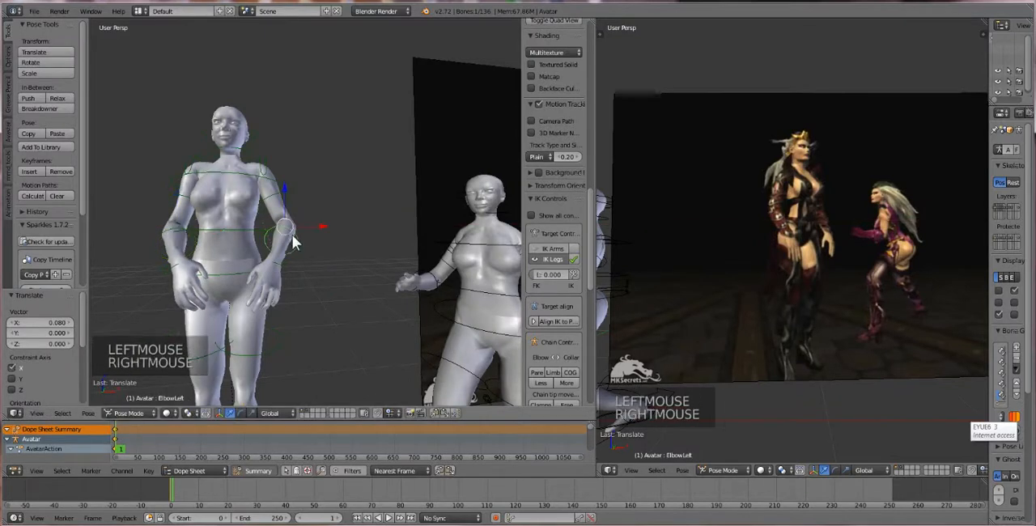
pyautogui.moveTo(323, 231); pyautogui.dragTo(320, 226)
# Move the first avatar's right heel IK control outward about -0.089 along the X axis
pyautogui.scroll(-2, 227, 247)
pyautogui.moveTo(240, 247); pyautogui.dragTo(312, 262, button='middle')
pyautogui.scroll(-2, 313, 245)
pyautogui.scroll(-2, 327, 349)
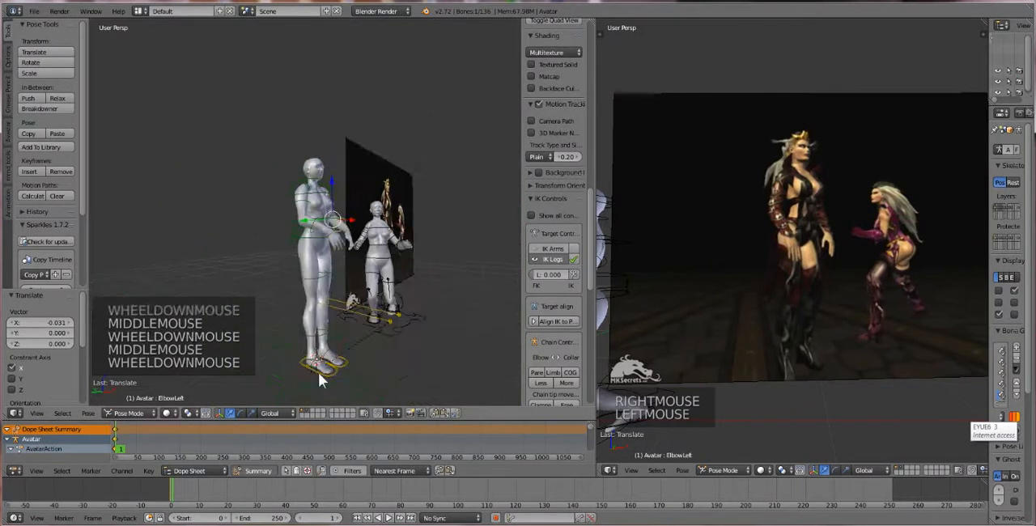
pyautogui.rightClick(325, 366)
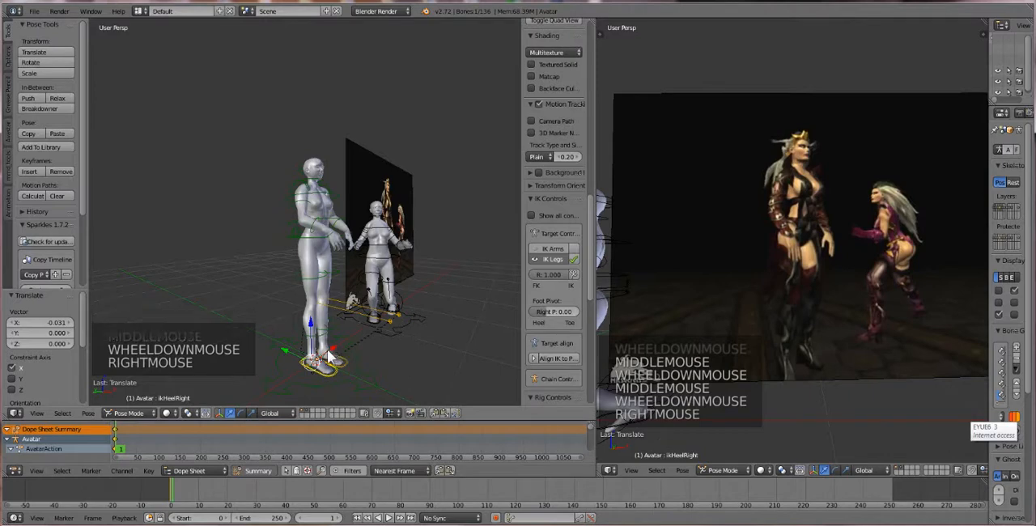
pyautogui.click(341, 344)
# Move the first avatar's left foot IK control outward about 0.165 along the X axis
pyautogui.moveTo(340, 337); pyautogui.dragTo(301, 339, button='middle')
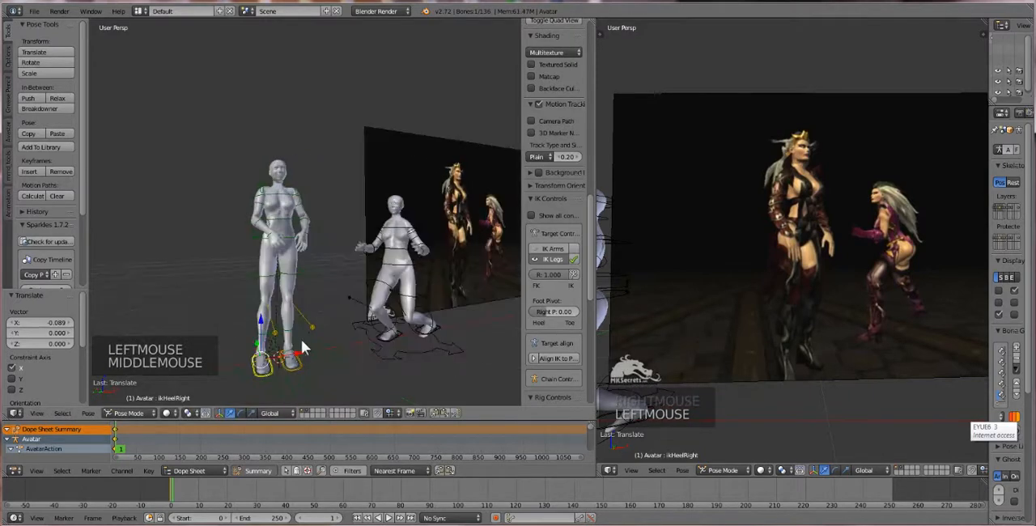
pyautogui.rightClick(296, 360)
pyautogui.moveTo(306, 356); pyautogui.dragTo(325, 343)
# Lower the first avatar's COG control about 0.010 along the Z axis, using the reference video image as a guide
pyautogui.moveTo(326, 342); pyautogui.dragTo(386, 335, button='middle')
pyautogui.scroll(2, 391, 363)
pyautogui.rightClick(326, 230)
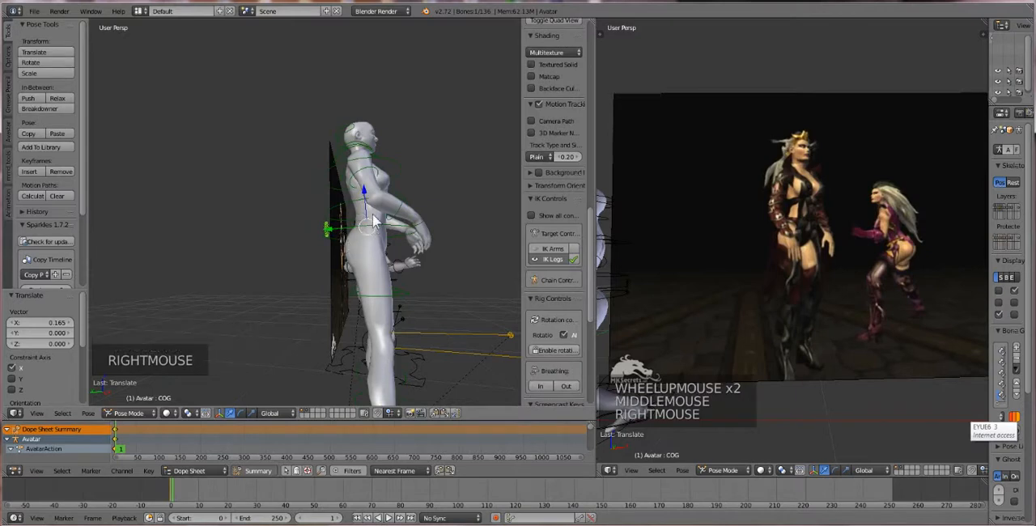
pyautogui.moveTo(689, 301); pyautogui.dragTo(758, 308, button='middle')
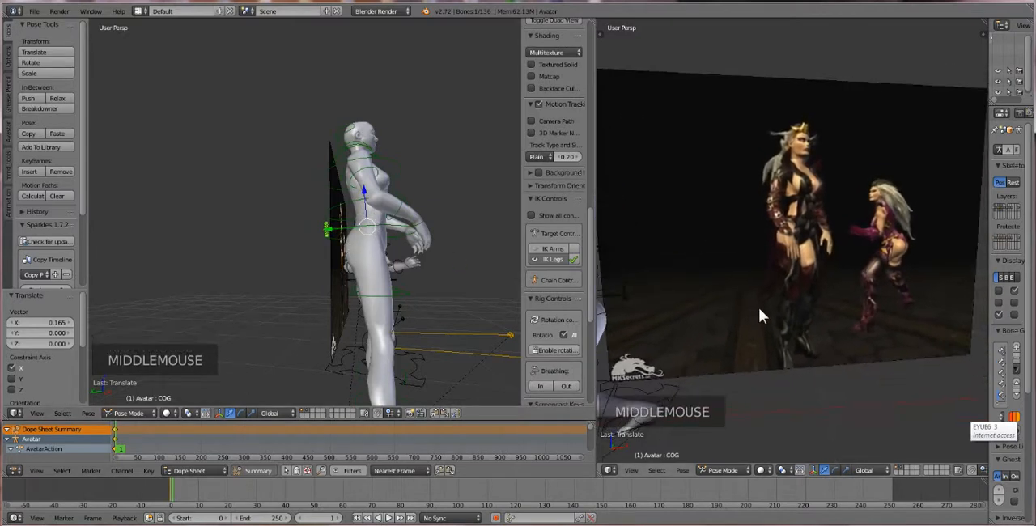
pyautogui.moveTo(364, 197); pyautogui.dragTo(362, 193)
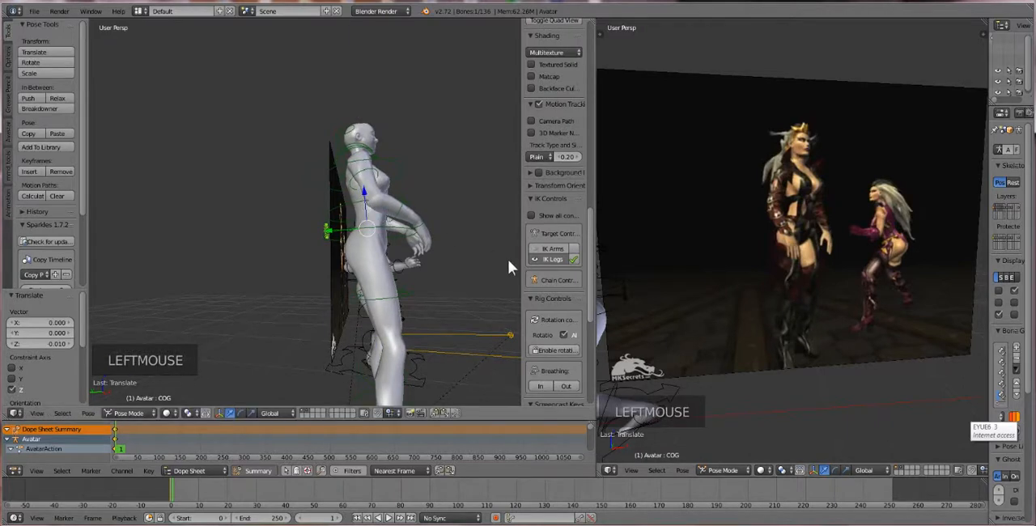
# Rotate the first avatar's right heel IK control about -10.2° around the global Z axis and shift it about 0.045 along X
pyautogui.scroll(-2, 507, 264)
pyautogui.moveTo(507, 263); pyautogui.dragTo(324, 319, button='middle')
pyautogui.rightClick(323, 319)
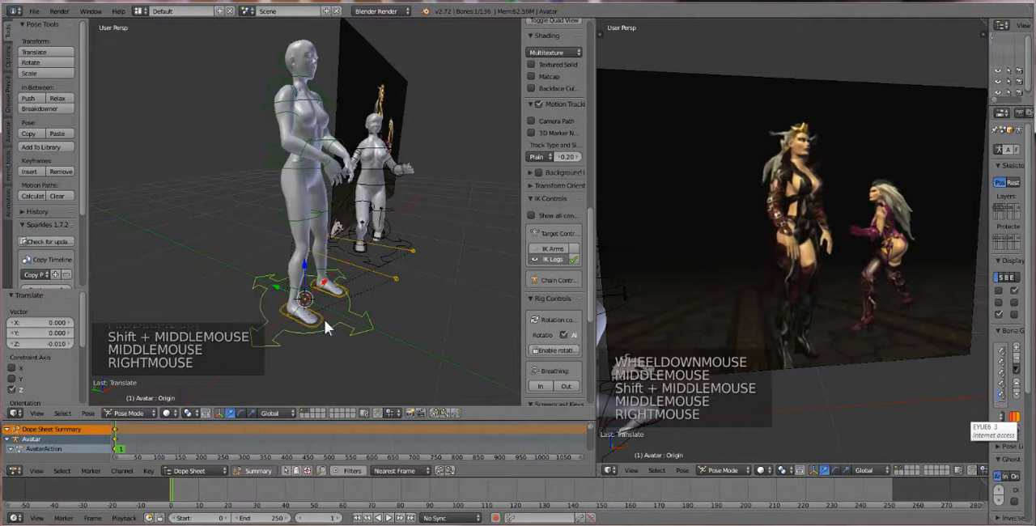
pyautogui.rightClick(324, 320)
pyautogui.rightClick(322, 322)
pyautogui.rightClick(322, 321)
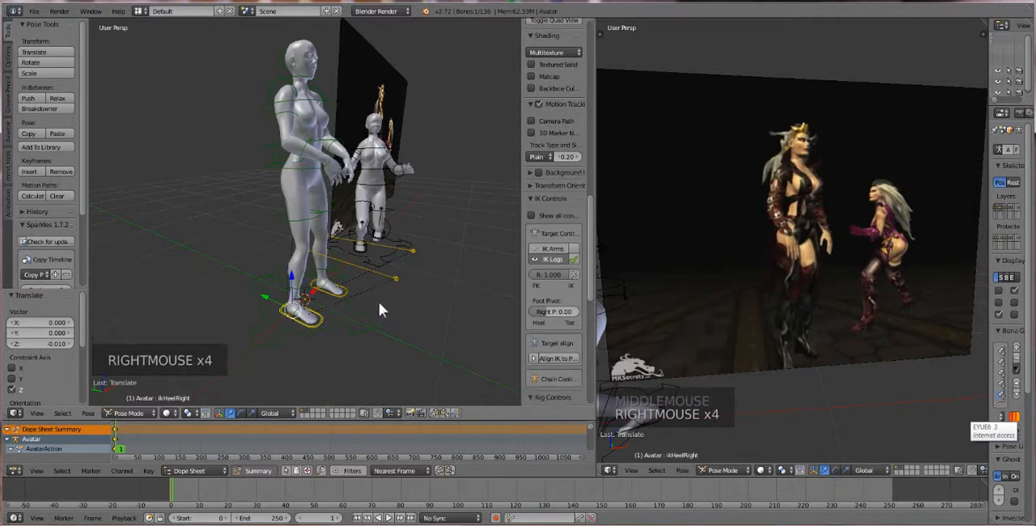
pyautogui.press('r')
pyautogui.press('r')
pyautogui.press('r')
pyautogui.press('r')
pyautogui.press('r')
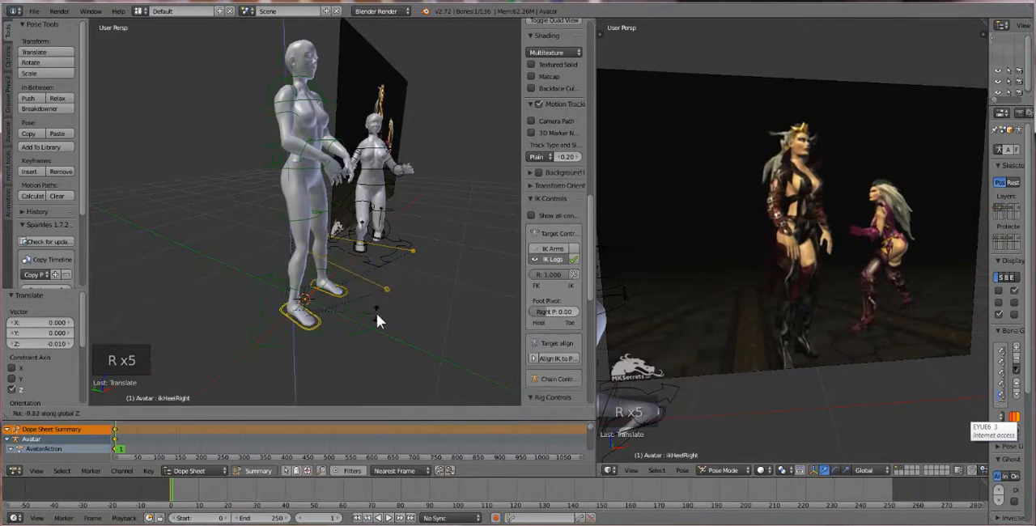
pyautogui.click(376, 314)
pyautogui.moveTo(376, 314); pyautogui.dragTo(288, 282, button='middle')
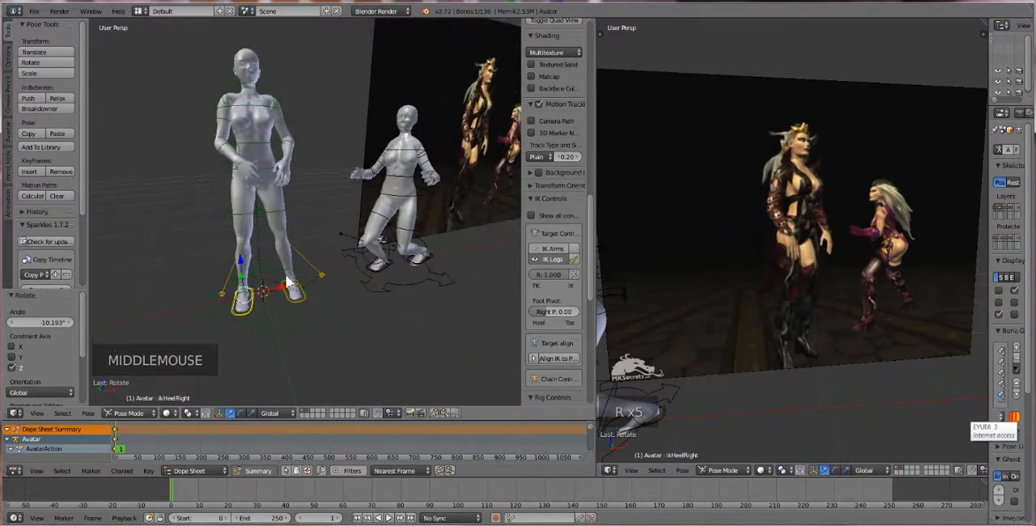
pyautogui.moveTo(278, 291); pyautogui.dragTo(299, 276)
# Rotate the first avatar's left shoulder bone by about 4.1°
pyautogui.moveTo(271, 161); pyautogui.dragTo(288, 160, button='middle')
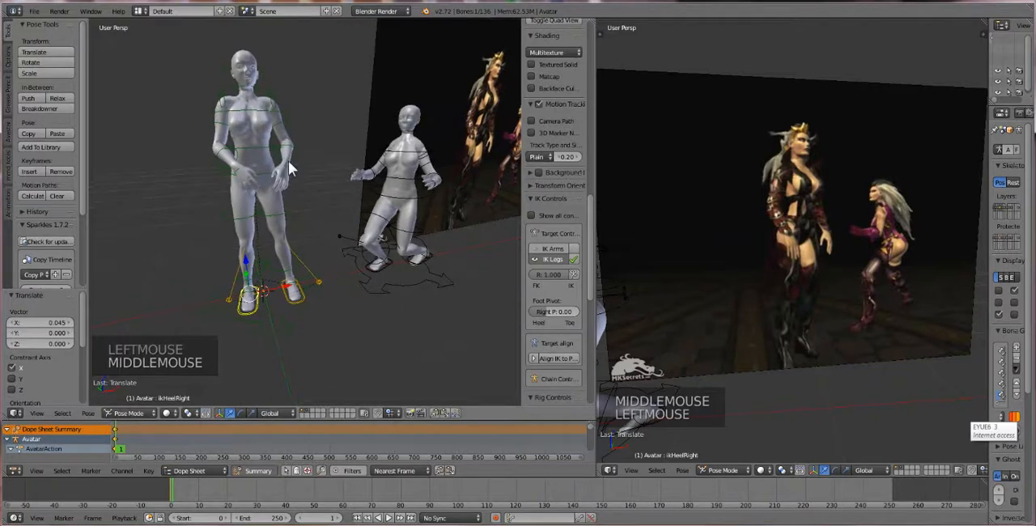
pyautogui.rightClick(289, 150)
pyautogui.rightClick(292, 151)
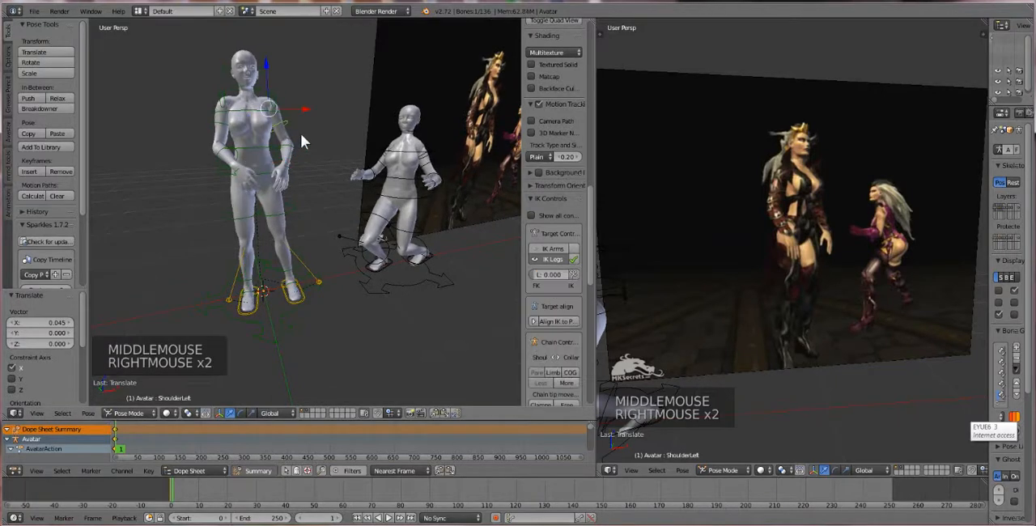
pyautogui.press('r')
pyautogui.press('r')
pyautogui.press('r')
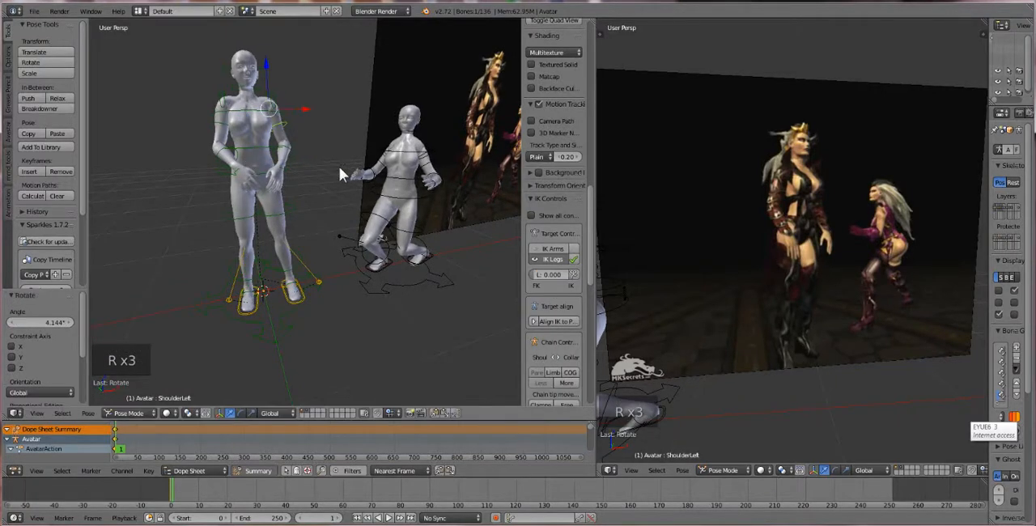
# Turn on automatic keyframing and insert a keyframe for all of the first avatar's bones at frame 1
pyautogui.moveTo(339, 167)
pyautogui.mouseDown(button='middle')
pyautogui.moveTo(331, 175)
pyautogui.moveTo(353, 171)
pyautogui.mouseUp(button='middle')
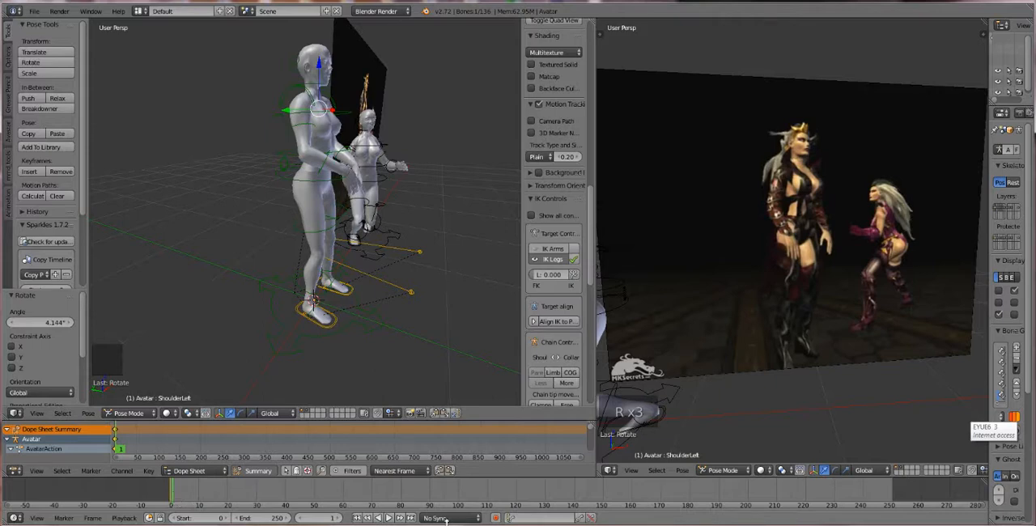
pyautogui.click(494, 519)
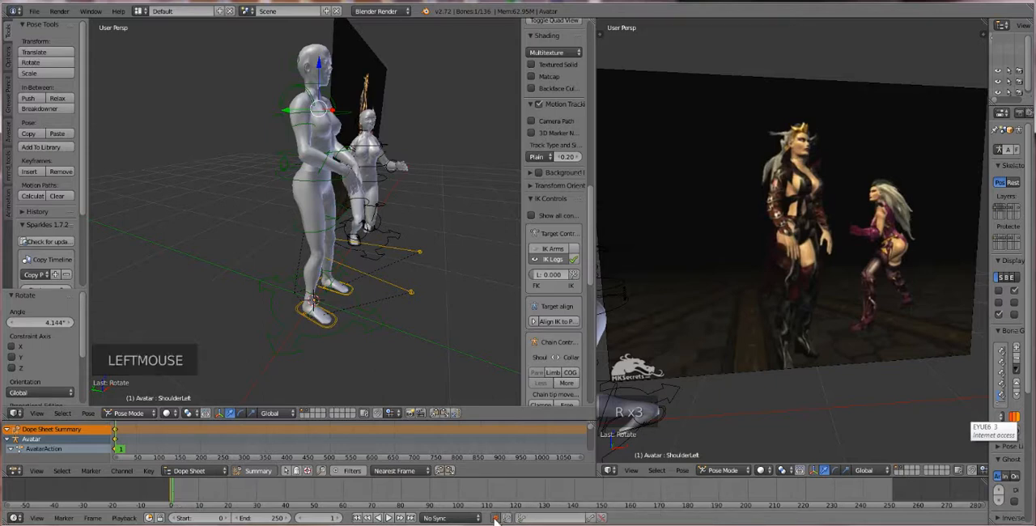
pyautogui.press('a')
pyautogui.press('a')
pyautogui.press('a')
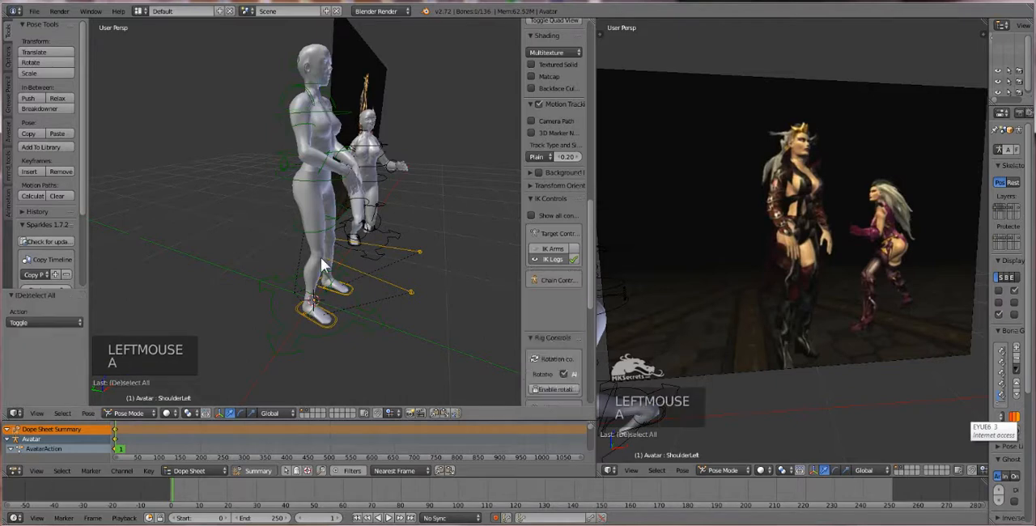
pyautogui.press('i')
pyautogui.click(322, 259)
pyautogui.press('a')
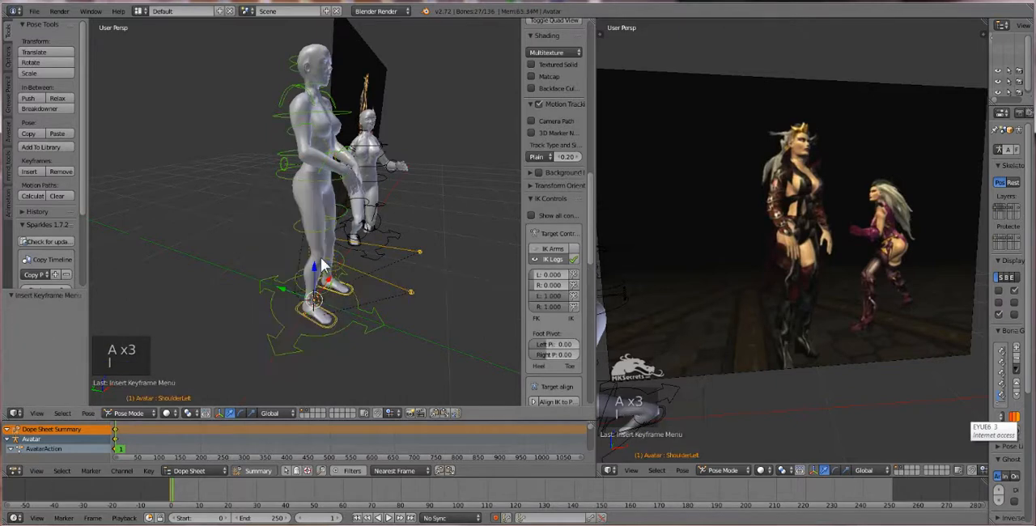
# Insert a LocRotScale keyframe for all of the second avatar's bones at frame 1
pyautogui.rightClick(364, 190)
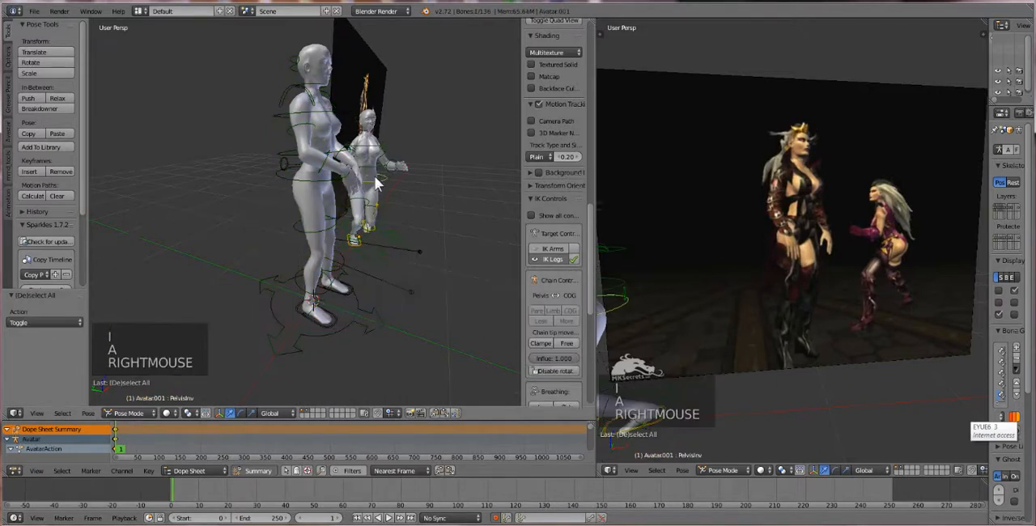
pyautogui.press('a')
pyautogui.press('a')
pyautogui.press('a')
pyautogui.press('i')
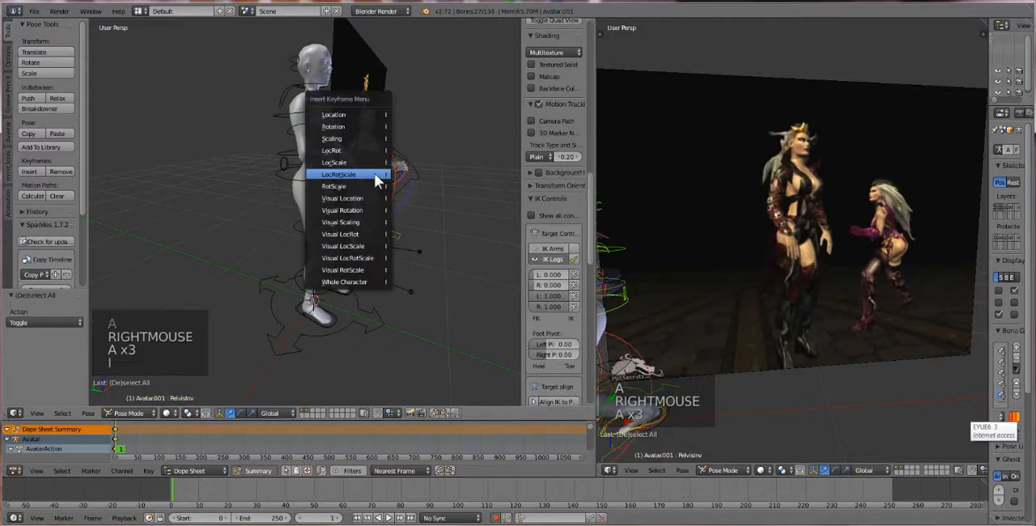
pyautogui.click(379, 178)
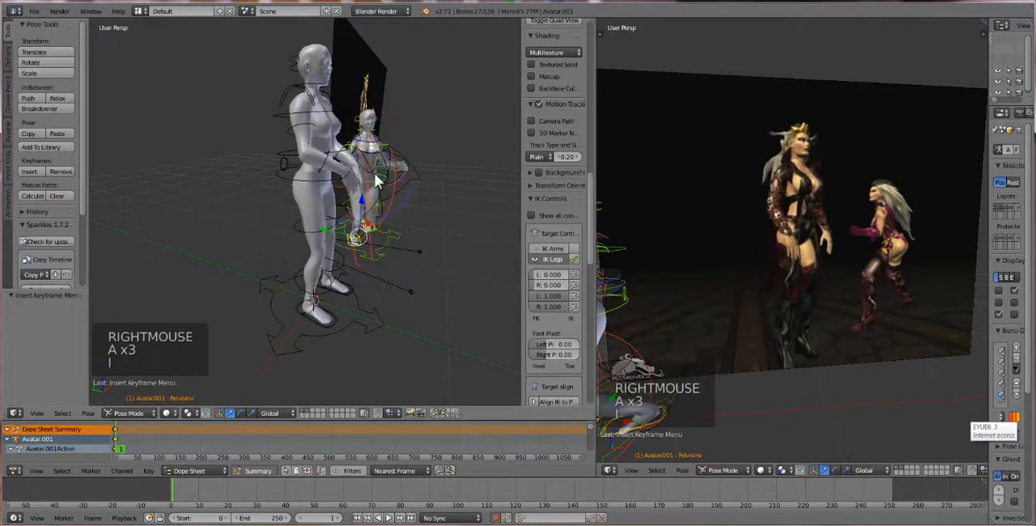
# At frame 29, move the first avatar's COG control about -0.015 in X, -0.050 in Y and -0.099 in Z to start the crouch
pyautogui.rightClick(315, 182)
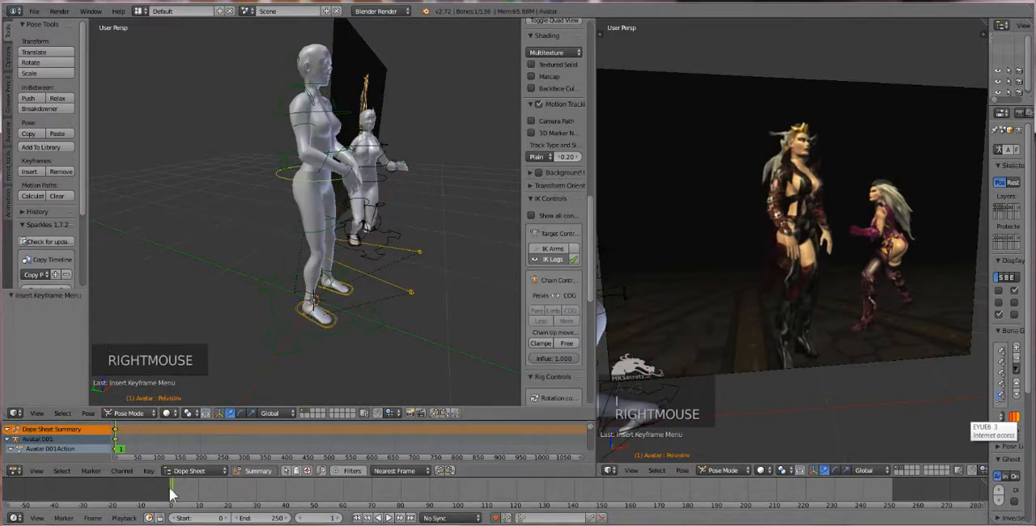
pyautogui.moveTo(170, 487); pyautogui.dragTo(255, 494)
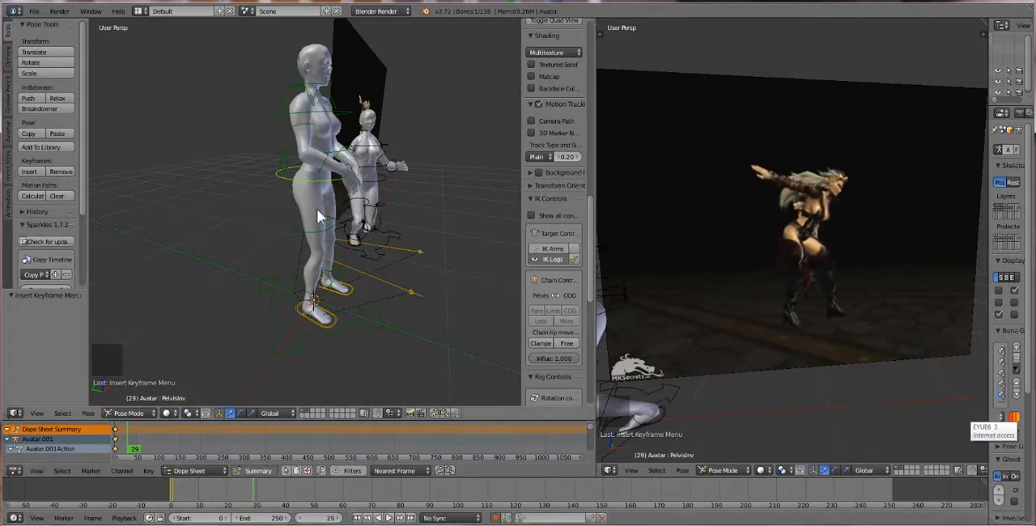
pyautogui.moveTo(316, 209); pyautogui.dragTo(360, 252, button='middle')
pyautogui.rightClick(307, 161)
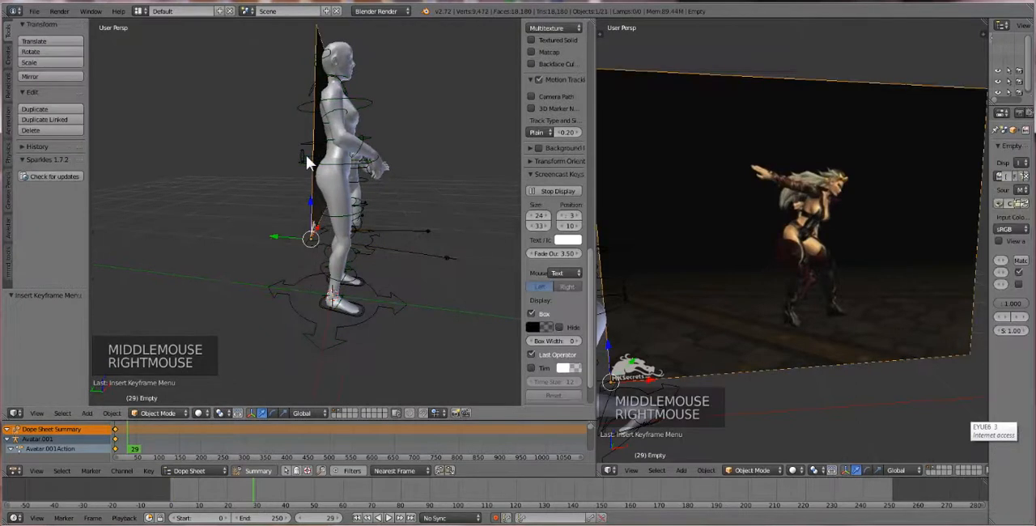
pyautogui.rightClick(306, 160)
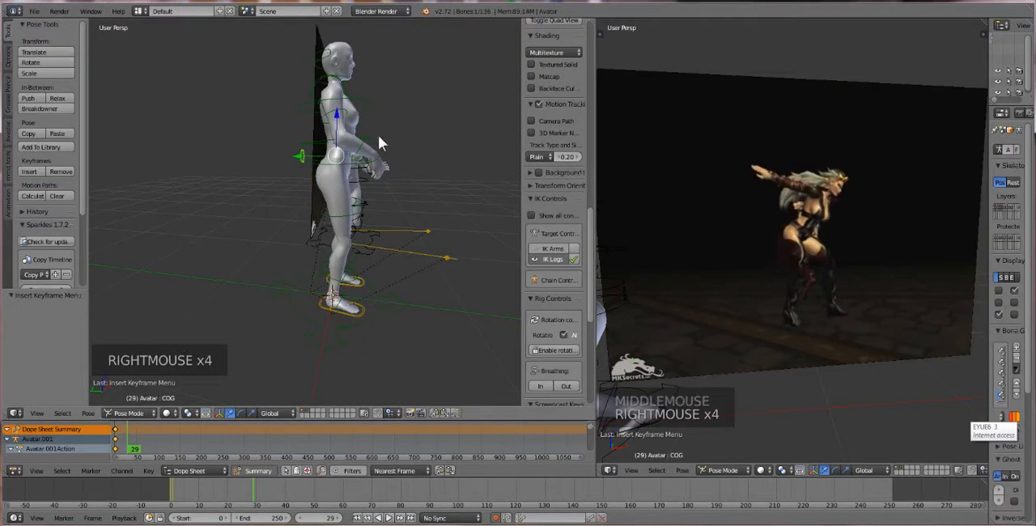
pyautogui.press('g')
pyautogui.press('g')
pyautogui.press('g')
pyautogui.press('g')
pyautogui.press('g')
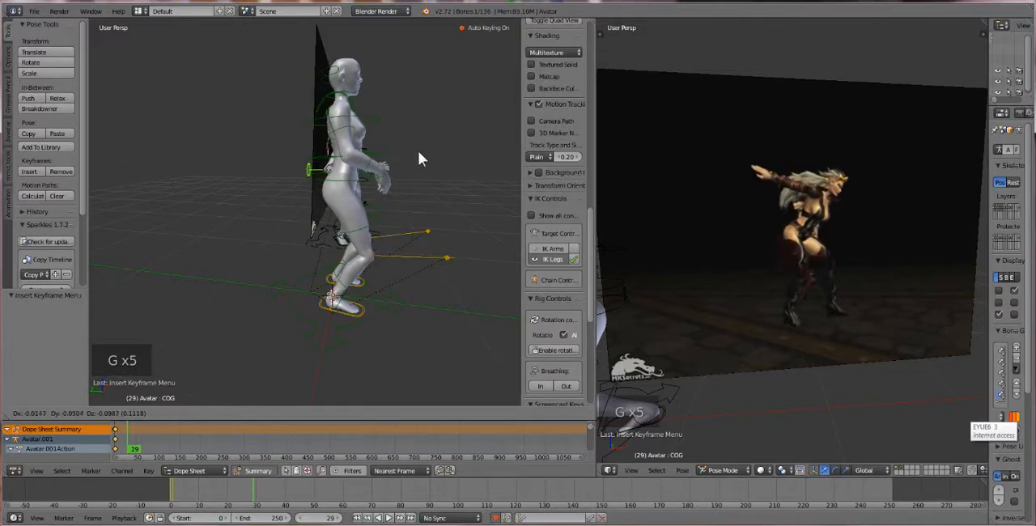
pyautogui.click(419, 151)
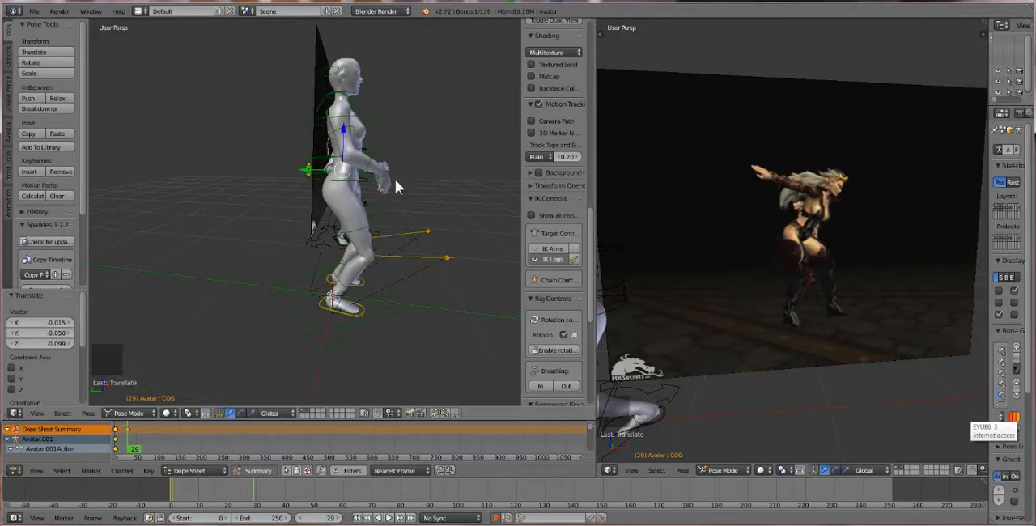
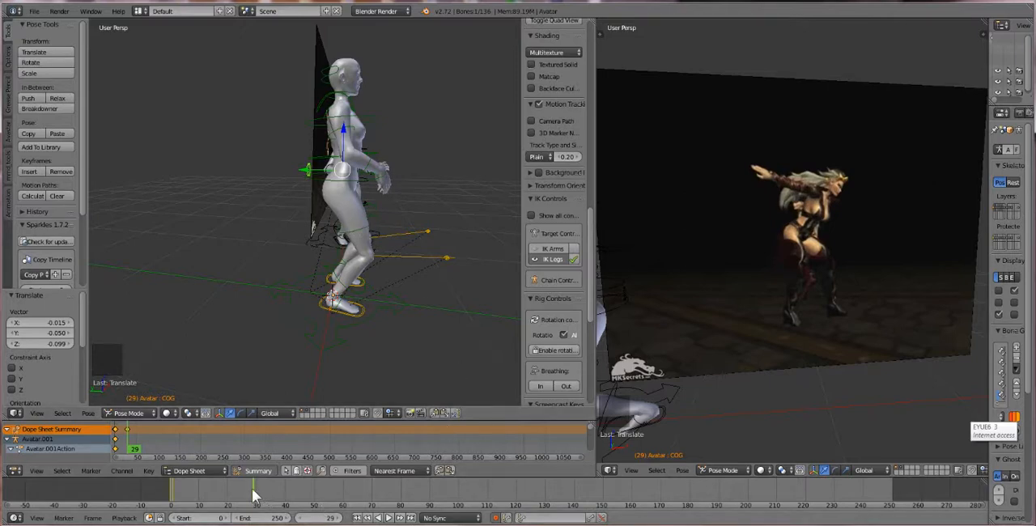
# At frame 29, move the first avatar's left heel IK control about 0.093 in X, -0.164 in Y and -0.035 in Z
pyautogui.moveTo(252, 489)
pyautogui.mouseDown()
pyautogui.moveTo(237, 489)
pyautogui.moveTo(253, 488)
pyautogui.mouseUp()
pyautogui.moveTo(363, 347); pyautogui.dragTo(371, 219, button='middle')
pyautogui.rightClick(370, 213)
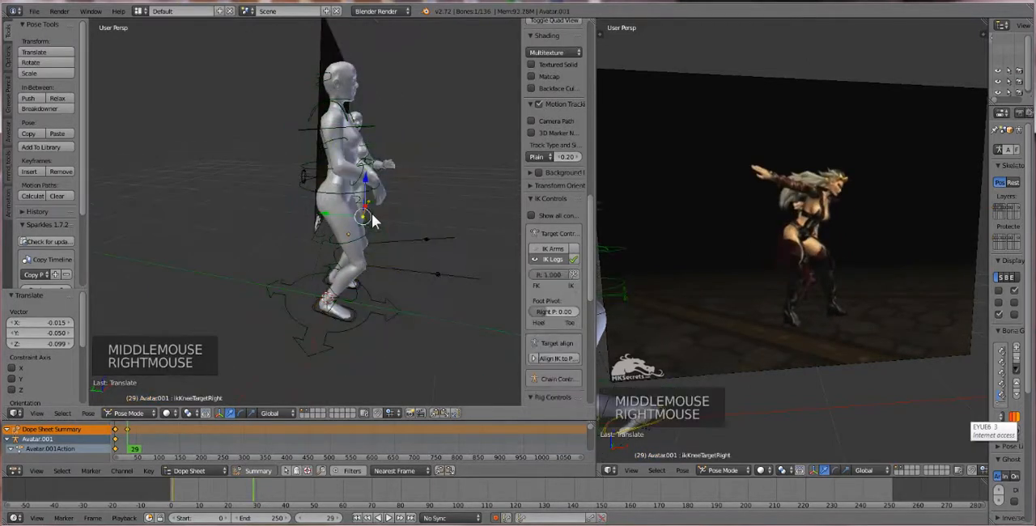
pyautogui.moveTo(407, 293); pyautogui.dragTo(366, 290, button='middle')
pyautogui.rightClick(336, 295)
pyautogui.rightClick(339, 294)
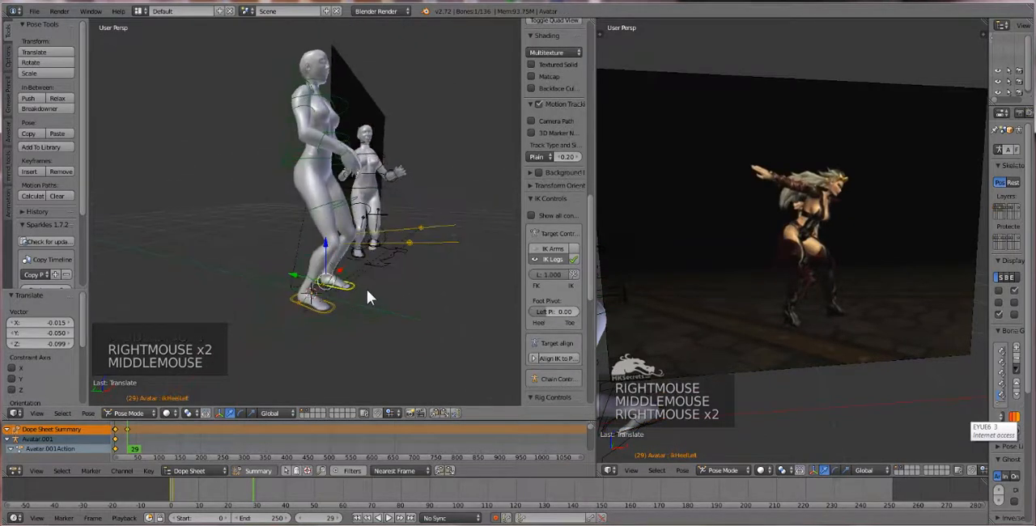
pyautogui.press('g')
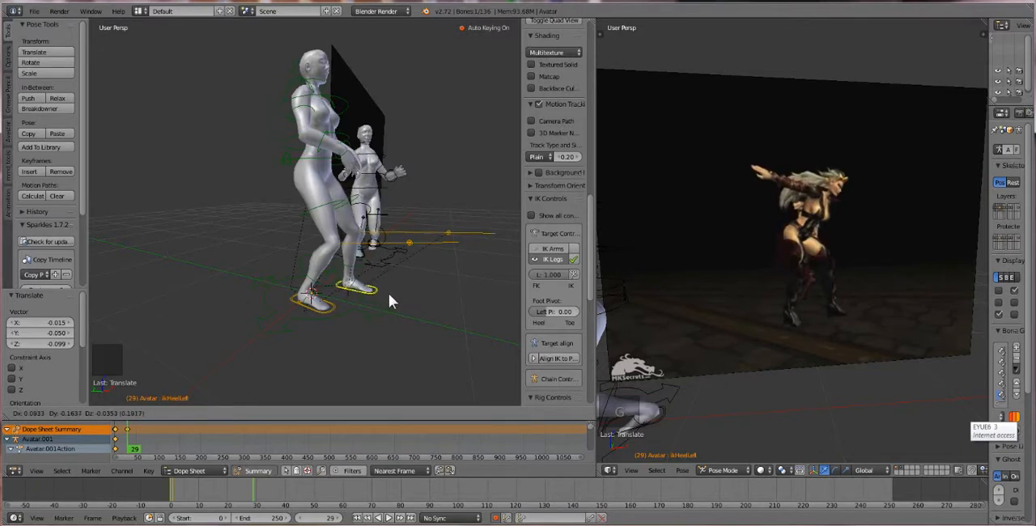
pyautogui.click(389, 293)
# Move the first avatar's right heel IK control about 0.114 along Y
pyautogui.moveTo(375, 272); pyautogui.dragTo(336, 279, button='middle')
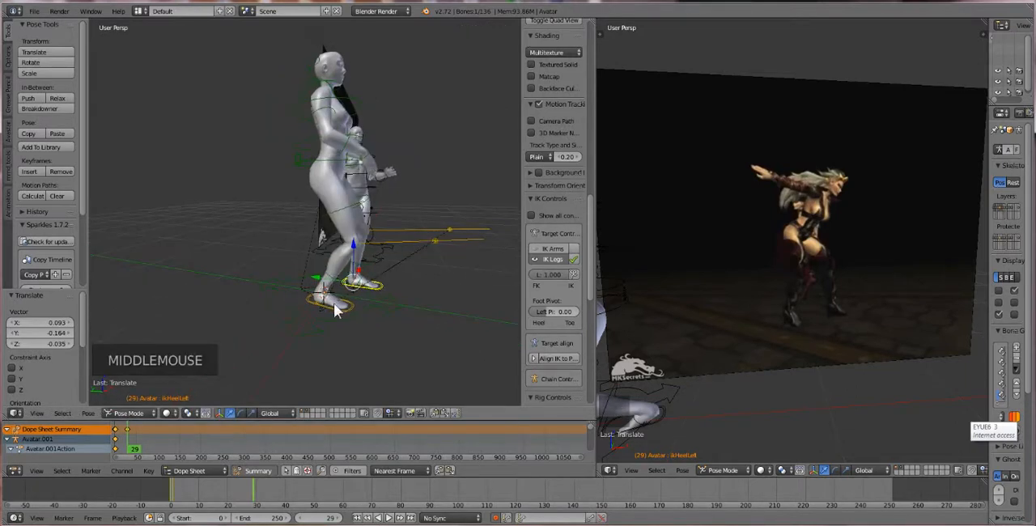
pyautogui.rightClick(342, 309)
pyautogui.moveTo(294, 292); pyautogui.dragTo(281, 292)
pyautogui.moveTo(328, 266); pyautogui.dragTo(359, 142, button='middle')
pyautogui.rightClick(318, 146)
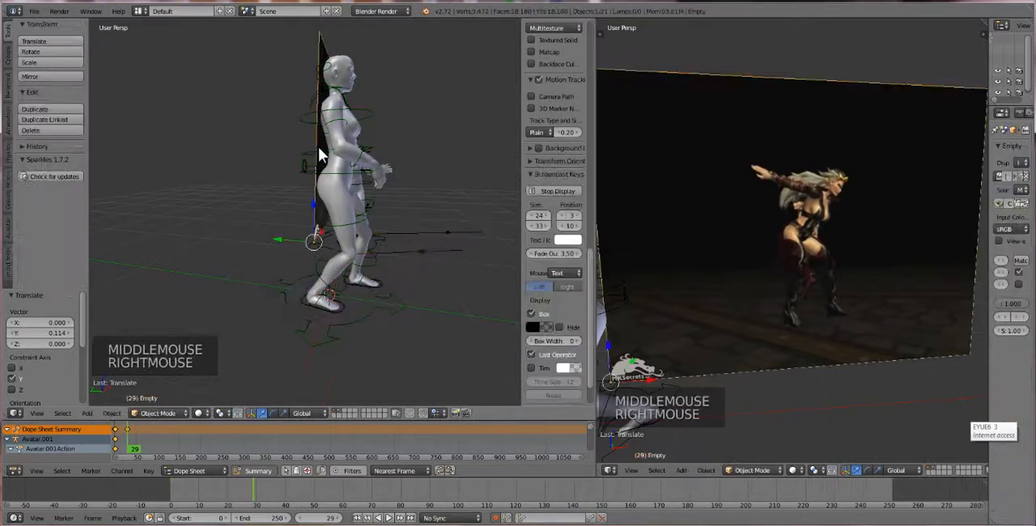
pyautogui.rightClick(326, 152)
pyautogui.rightClick(327, 152)
pyautogui.press('r')
pyautogui.press('r')
pyautogui.press('r')
pyautogui.press('r')
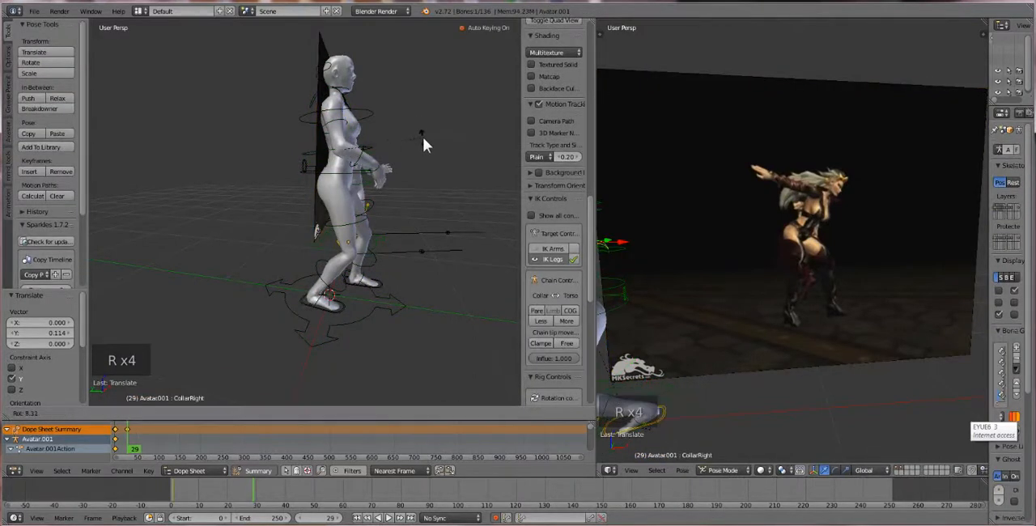
pyautogui.scroll(2, 386, 148)
pyautogui.moveTo(386, 148); pyautogui.dragTo(376, 216, button='middle')
pyautogui.hotkey('ctrl', 'z')
pyautogui.rightClick(349, 142)
pyautogui.scroll(-1, 349, 165)
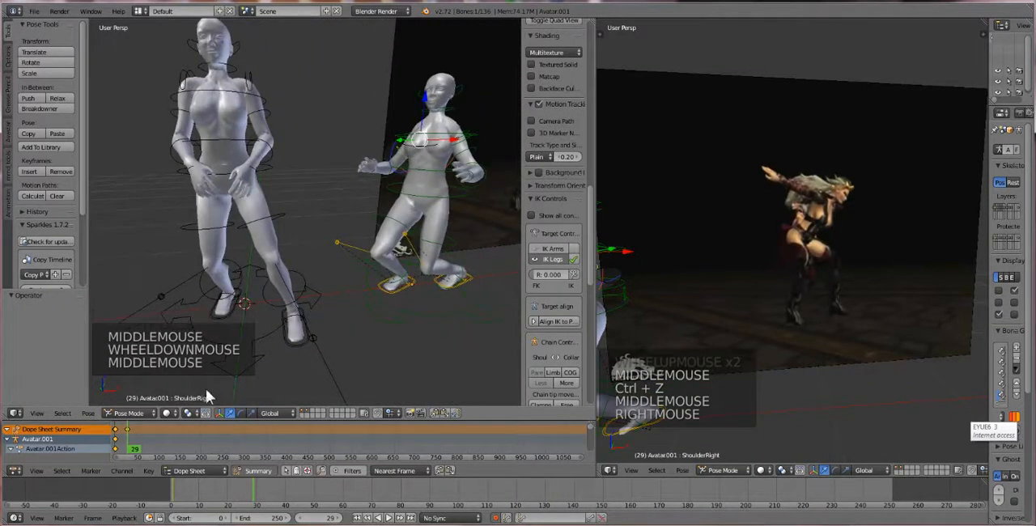
# Switch to Object Mode, select the second avatar's objects together with the reference image, and move them to layer 3
pyautogui.click(127, 412)
pyautogui.click(134, 401)
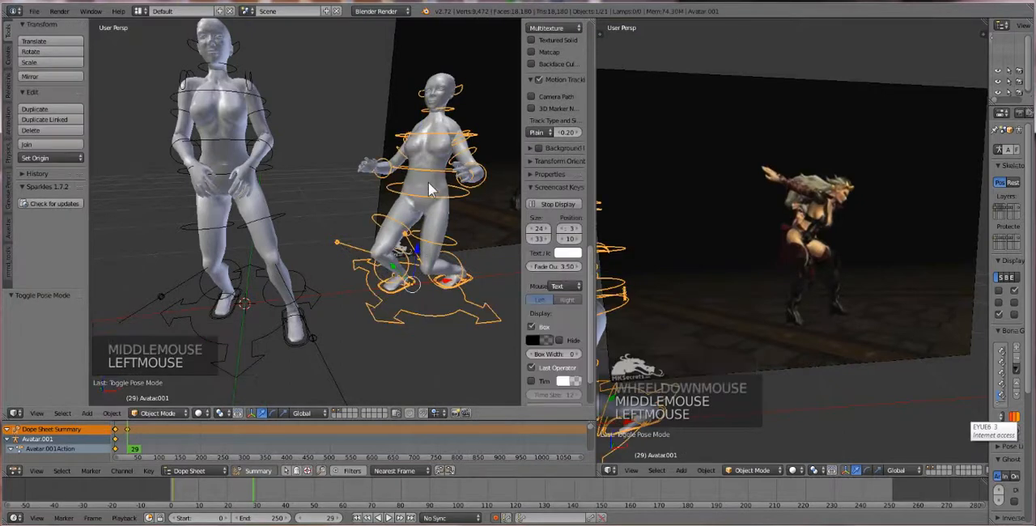
pyautogui.rightClick(428, 182)
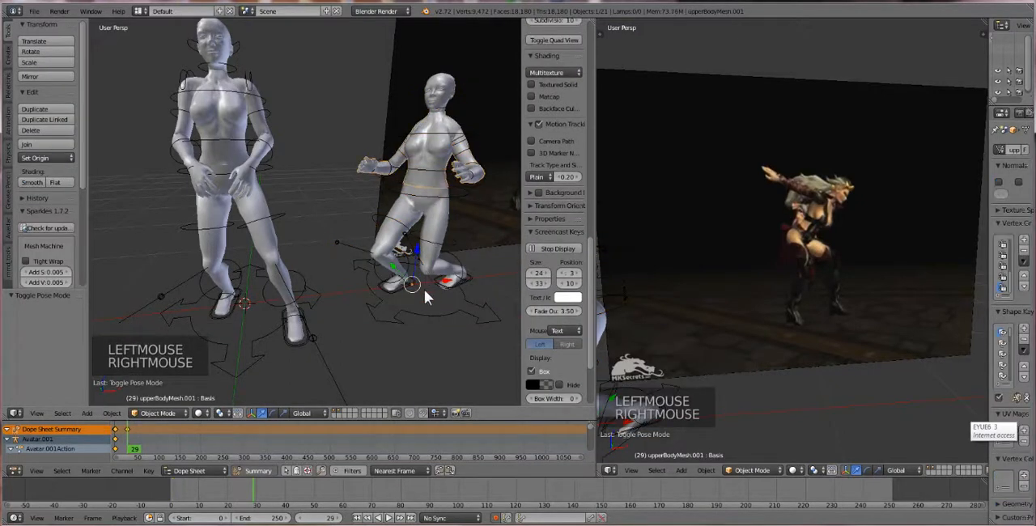
pyautogui.rightClick(430, 308)
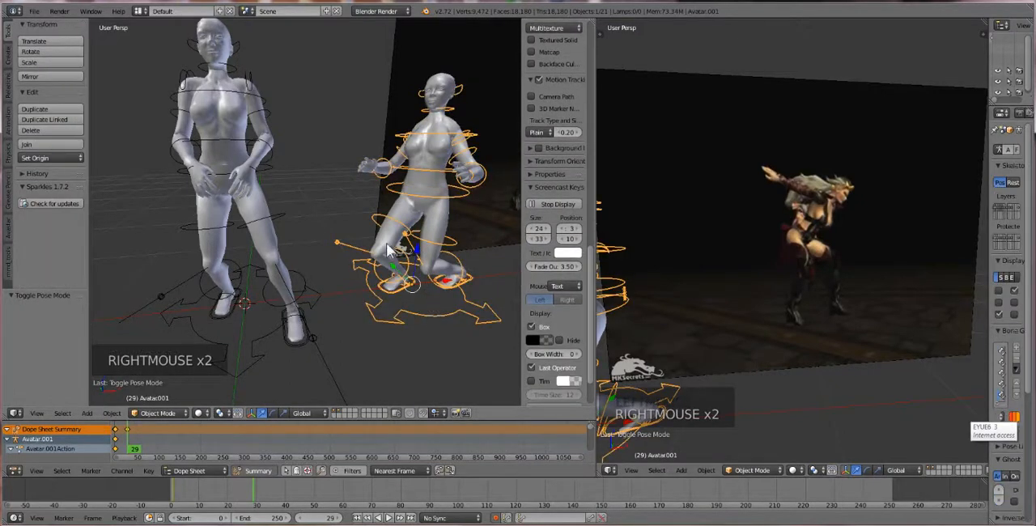
pyautogui.scroll(-1, 354, 180)
pyautogui.press('b')
pyautogui.moveTo(358, 51); pyautogui.dragTo(460, 338)
pyautogui.keyDown('ctrl'); pyautogui.rightClick(474, 143); pyautogui.keyUp('ctrl')
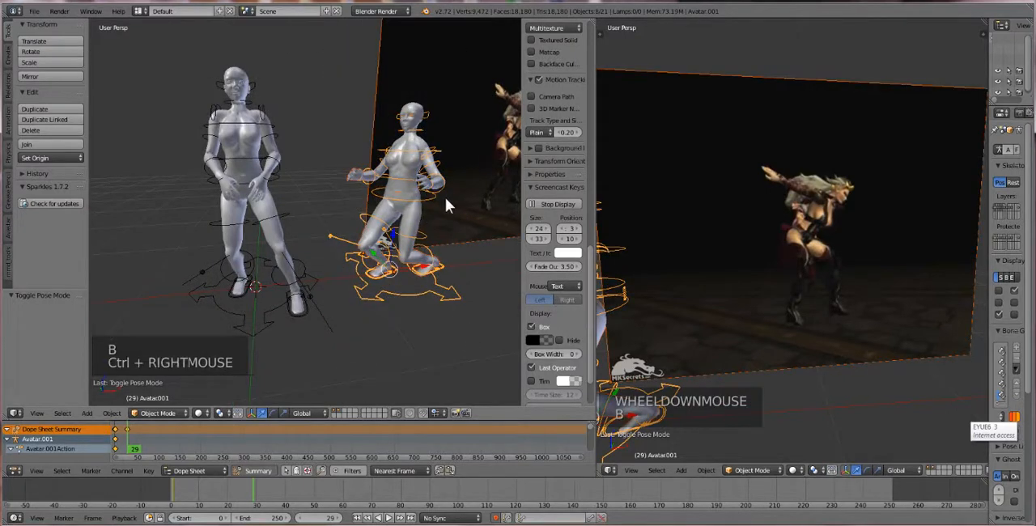
pyautogui.press('m')
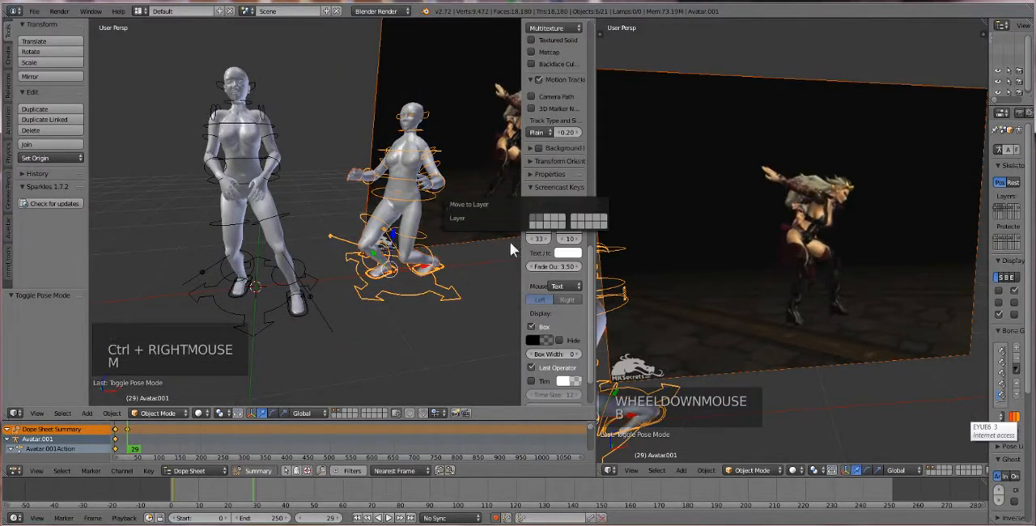
pyautogui.click(550, 224)
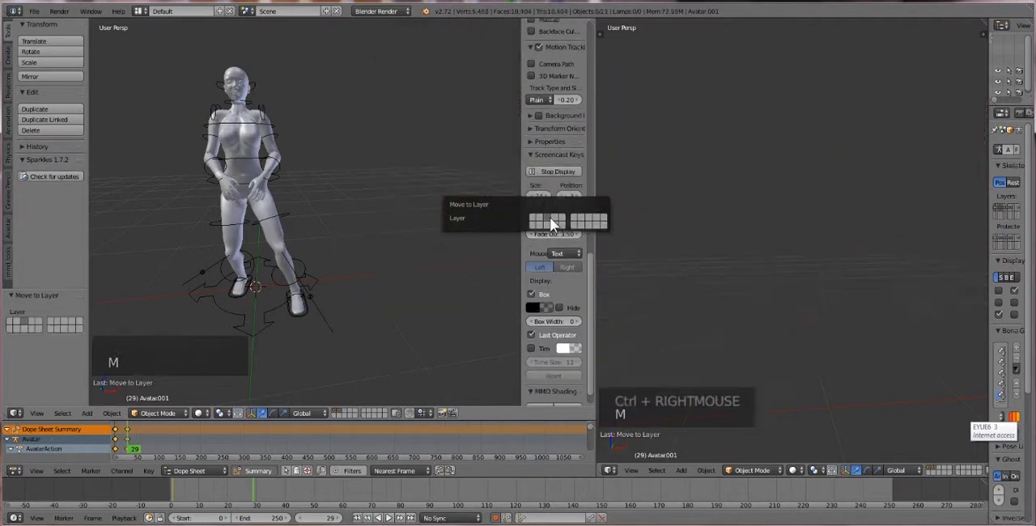
# Show layer 3 and move the reference image empty from it to layer 2
pyautogui.click(340, 410)
pyautogui.click(340, 411)
pyautogui.click(344, 411)
pyautogui.rightClick(451, 77)
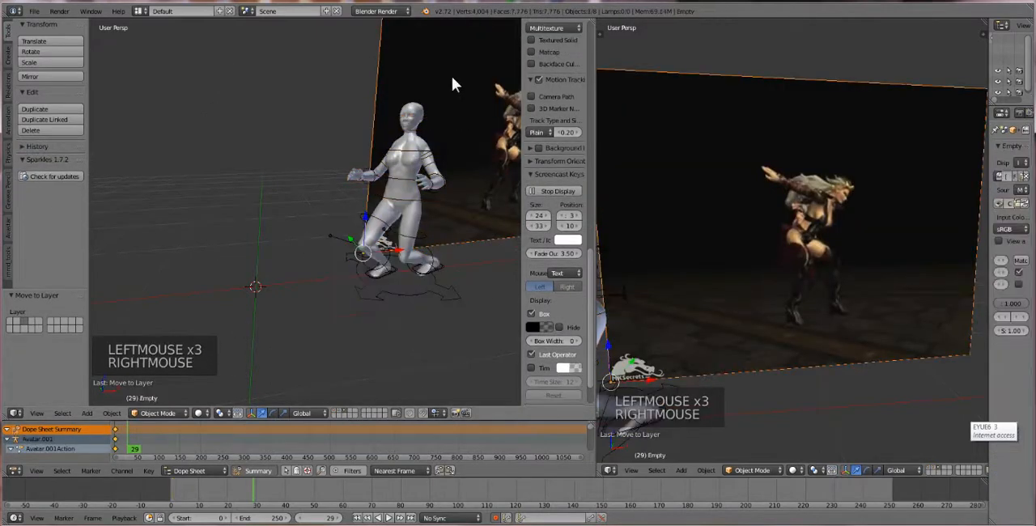
pyautogui.press('m')
pyautogui.press('m')
pyautogui.click(546, 95)
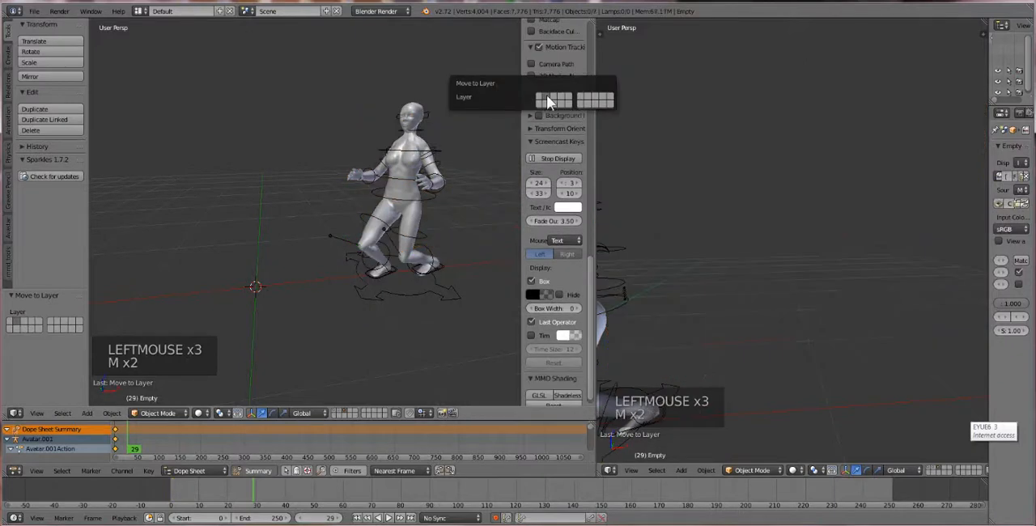
# Show layers 1, 2 and 3 together so both avatars and the reference image are displayed
pyautogui.click(332, 409)
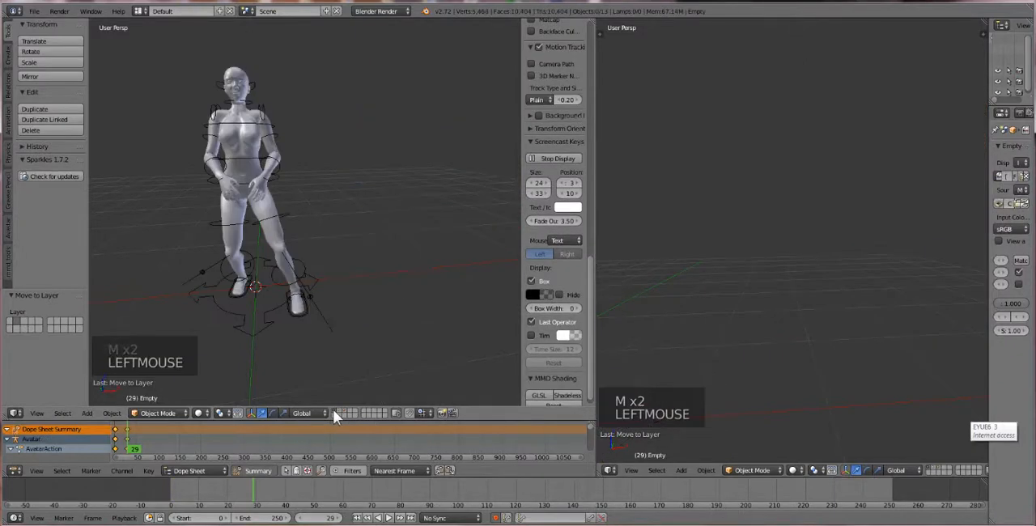
pyautogui.keyDown('shift'); pyautogui.click(340, 410); pyautogui.keyUp('shift')
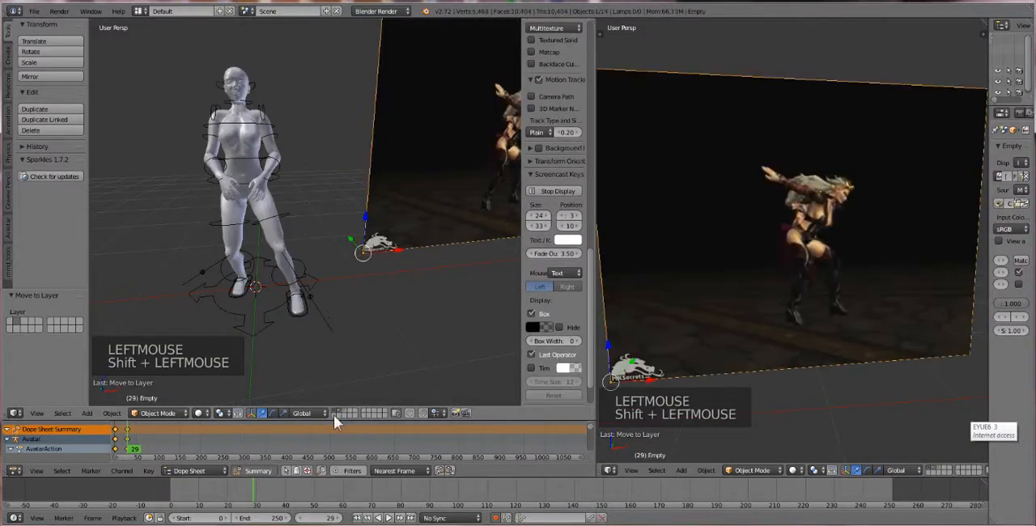
pyautogui.keyDown('shift'); pyautogui.click(344, 411); pyautogui.keyUp('shift')
# Move the second avatar's armature to a hidden layer, keeping its body meshes displayed
pyautogui.rightClick(431, 295)
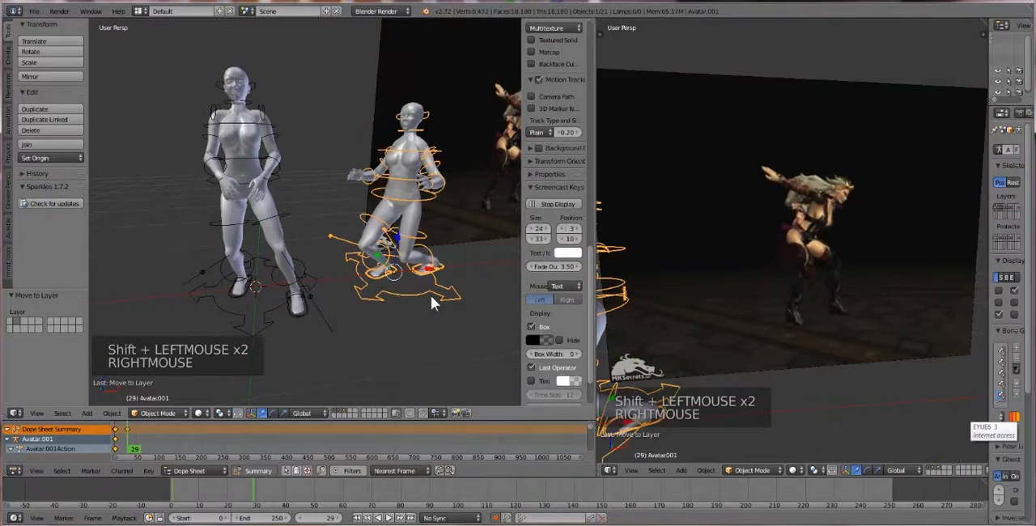
pyautogui.press('m')
pyautogui.press('m')
pyautogui.click(544, 321)
# Move the first avatar's left heel IK control about -0.030 along X
pyautogui.moveTo(438, 287); pyautogui.dragTo(361, 310, button='middle')
pyautogui.scroll(1, 314, 265)
pyautogui.rightClick(396, 305)
pyautogui.rightClick(400, 306)
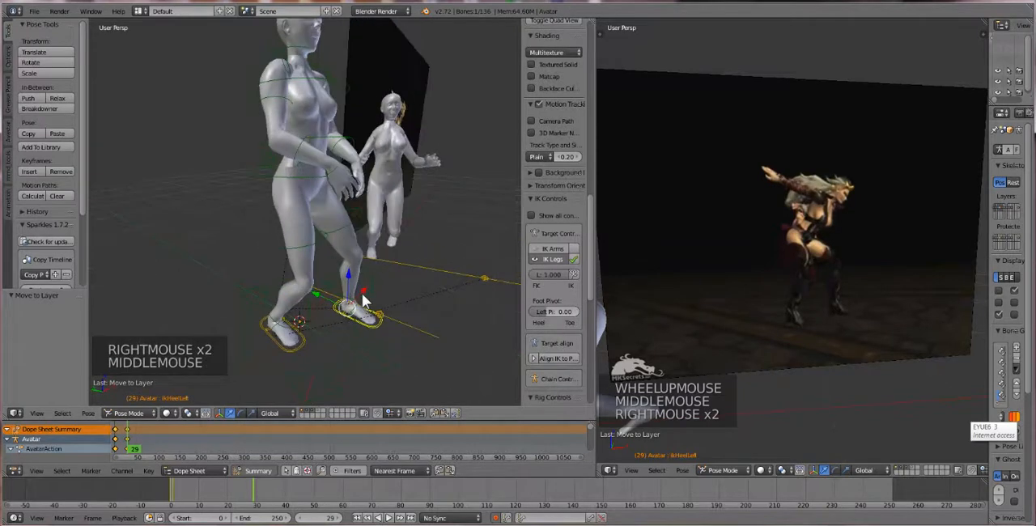
pyautogui.moveTo(363, 300); pyautogui.dragTo(356, 298)
# Rotate the first avatar's torso bone about 29.6° to lean the upper body forward
pyautogui.moveTo(356, 298); pyautogui.dragTo(359, 269, button='middle')
pyautogui.rightClick(309, 119)
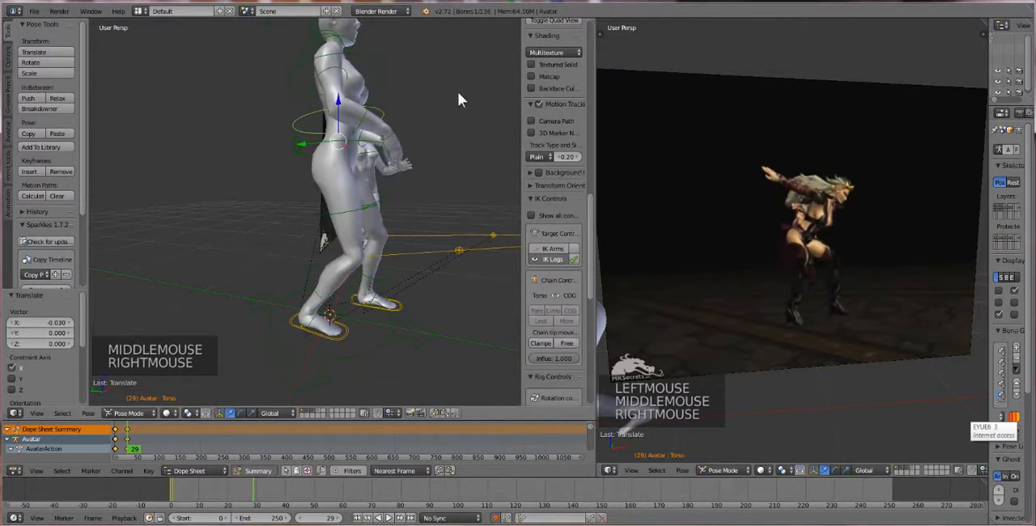
pyautogui.press('r')
pyautogui.press('r')
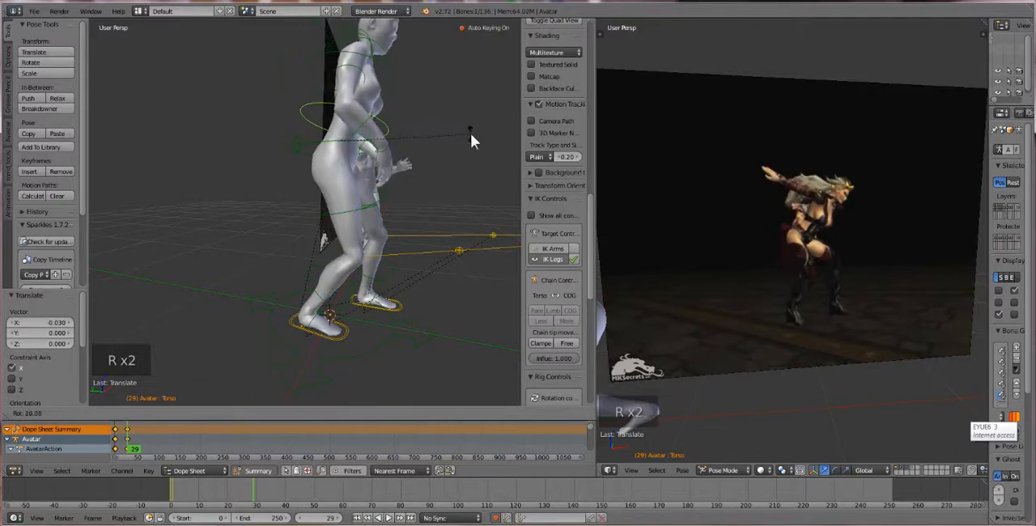
pyautogui.click(476, 155)
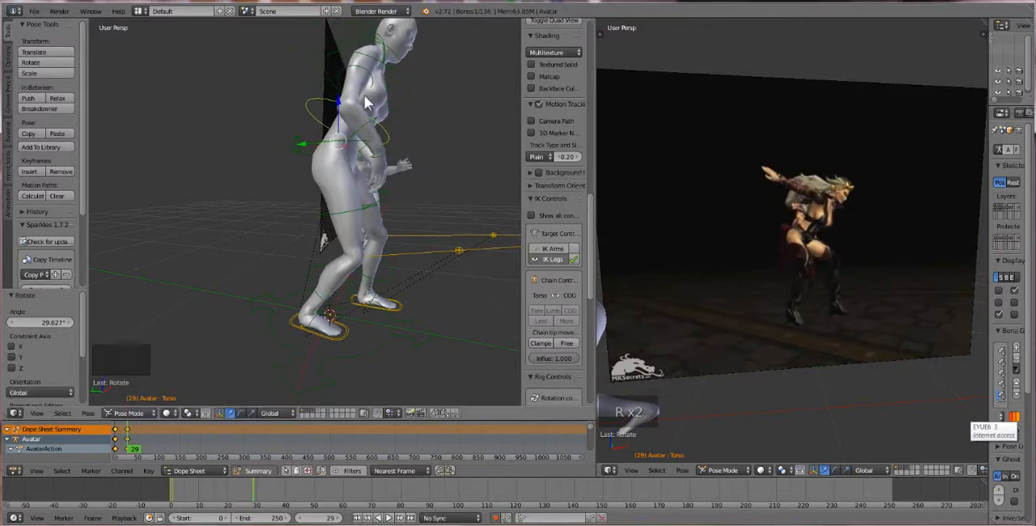
# Rotate the first avatar's right shoulder bone about 40.1° to swing the arm behind the body
pyautogui.moveTo(476, 156); pyautogui.dragTo(387, 129, button='middle')
pyautogui.rightClick(382, 117)
pyautogui.rightClick(382, 118)
pyautogui.rightClick(385, 118)
pyautogui.rightClick(387, 119)
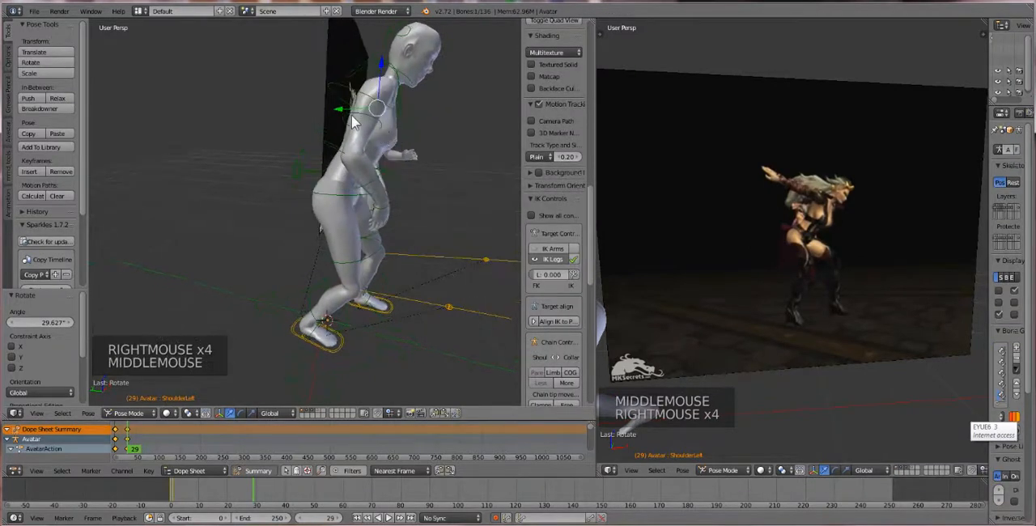
pyautogui.rightClick(341, 116)
pyautogui.rightClick(348, 121)
pyautogui.rightClick(350, 122)
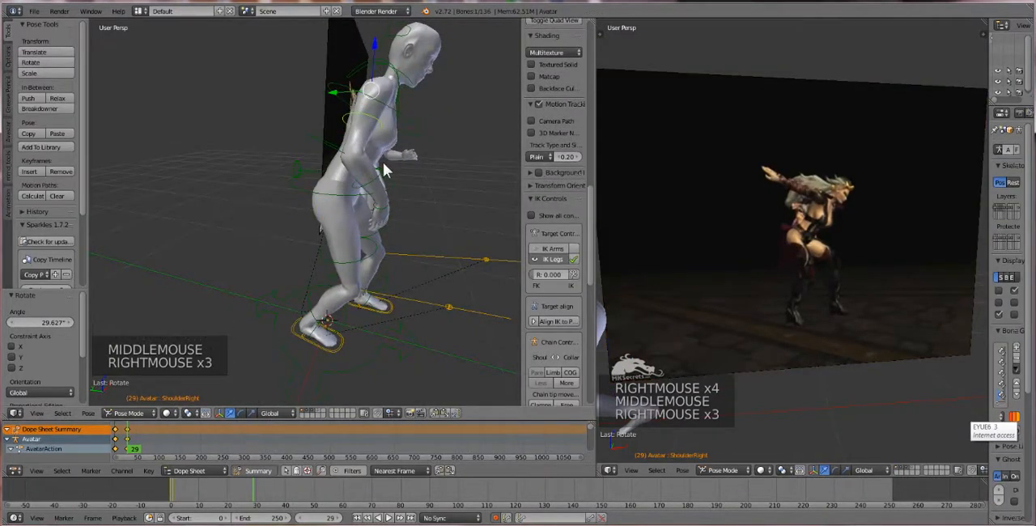
pyautogui.press('r')
pyautogui.press('r')
pyautogui.press('r')
pyautogui.press('r')
# Clear the rotation of the first avatar's right elbow bone to straighten the arm
pyautogui.rightClick(319, 164)
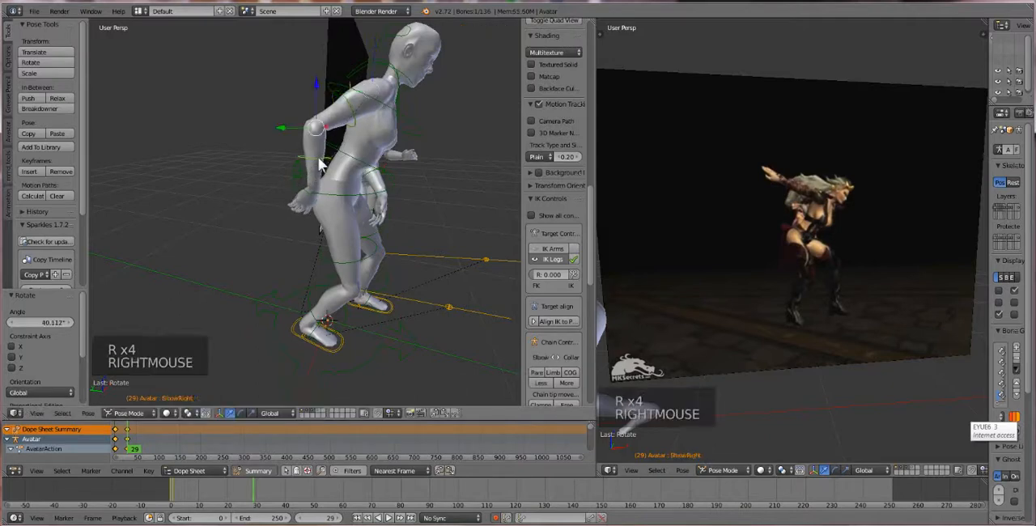
pyautogui.press('r')
pyautogui.press('r')
pyautogui.hotkey('alt', 'r')
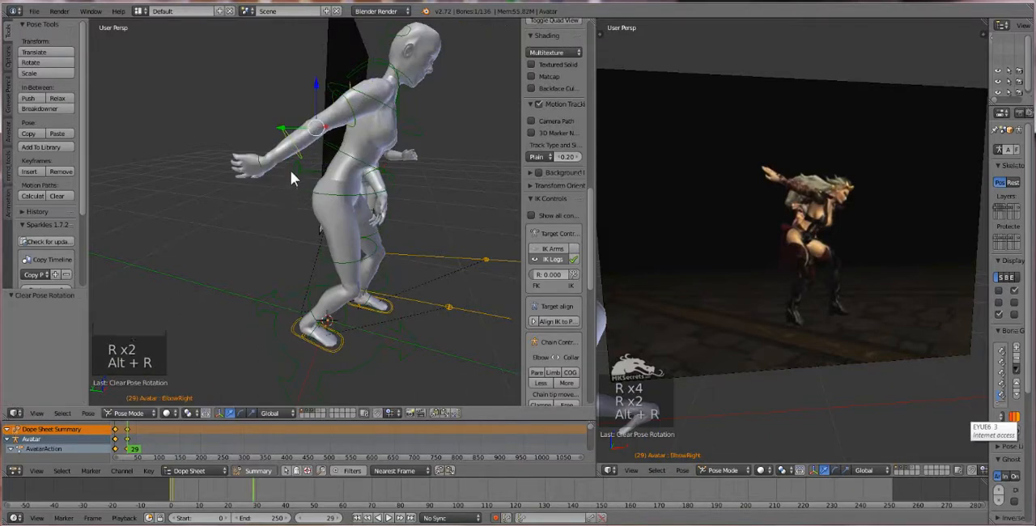
# Rotate the first avatar's right shoulder bone about 19.9° to raise the extended arm
pyautogui.moveTo(304, 185); pyautogui.dragTo(308, 183, button='middle')
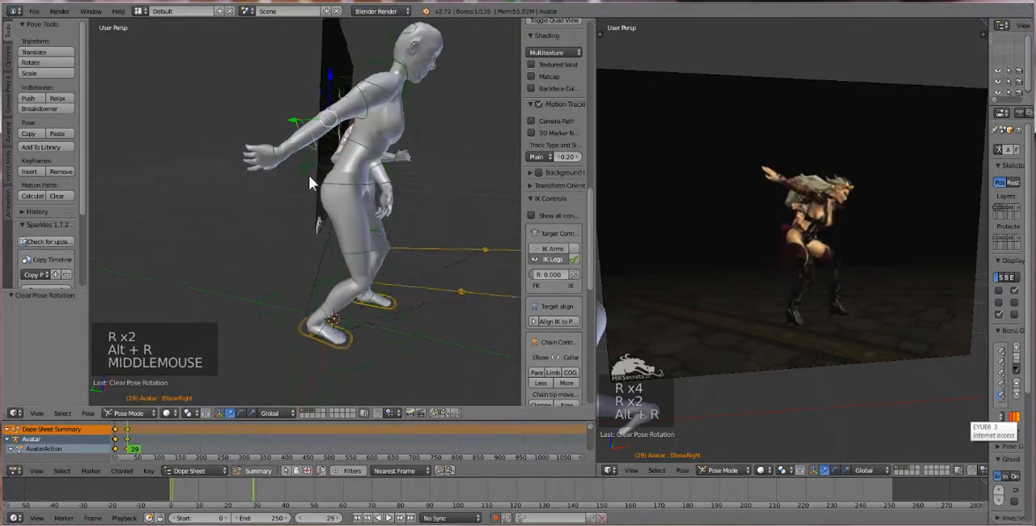
pyautogui.rightClick(362, 111)
pyautogui.rightClick(364, 113)
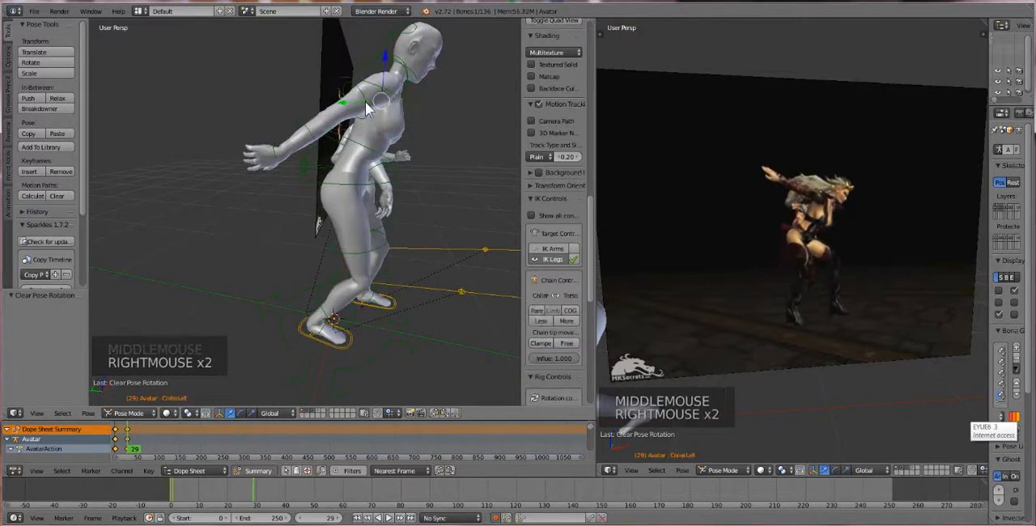
pyautogui.rightClick(366, 113)
pyautogui.rightClick(365, 113)
pyautogui.moveTo(365, 114); pyautogui.dragTo(360, 131, button='middle')
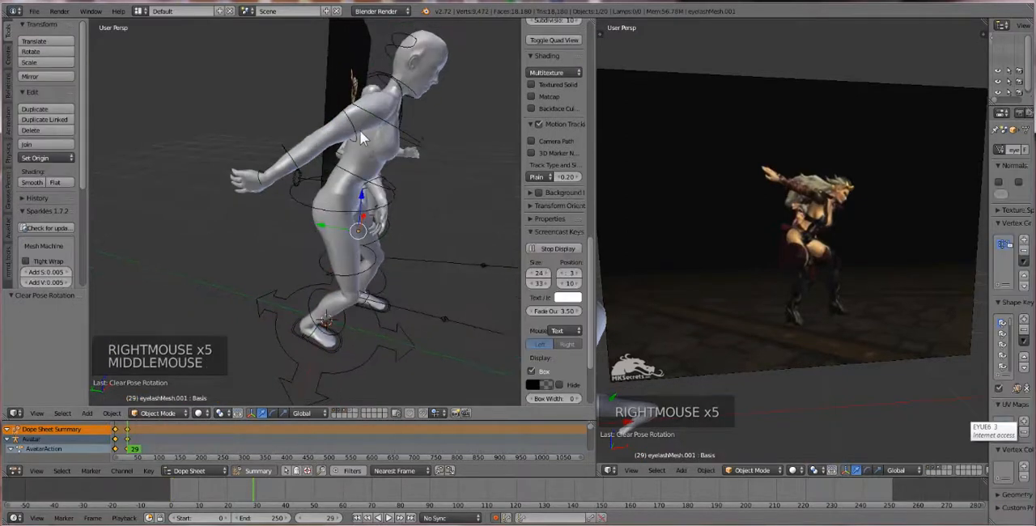
pyautogui.rightClick(357, 134)
pyautogui.rightClick(355, 135)
pyautogui.press('r')
pyautogui.press('r')
pyautogui.press('r')
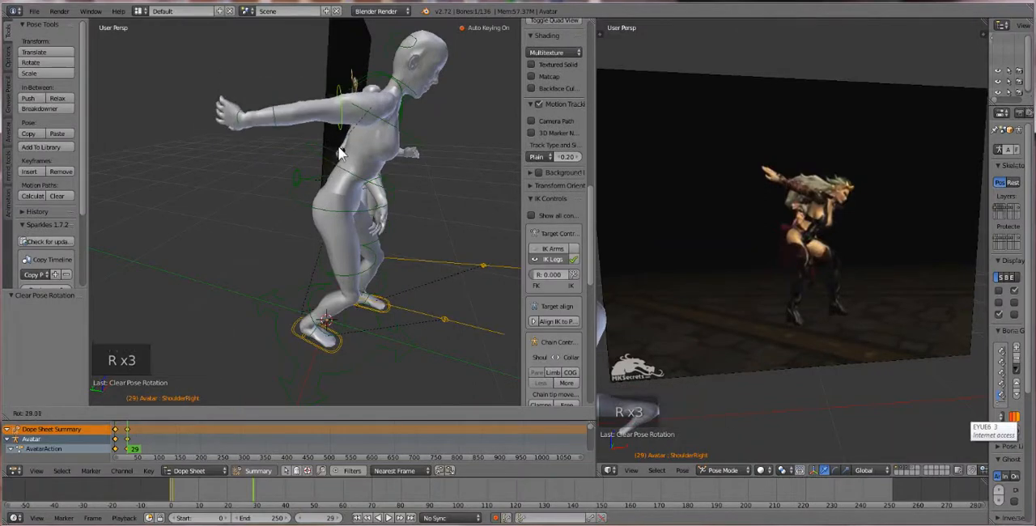
pyautogui.click(347, 149)
# Clear the rotation of the first avatar's right wrist bone
pyautogui.rightClick(241, 136)
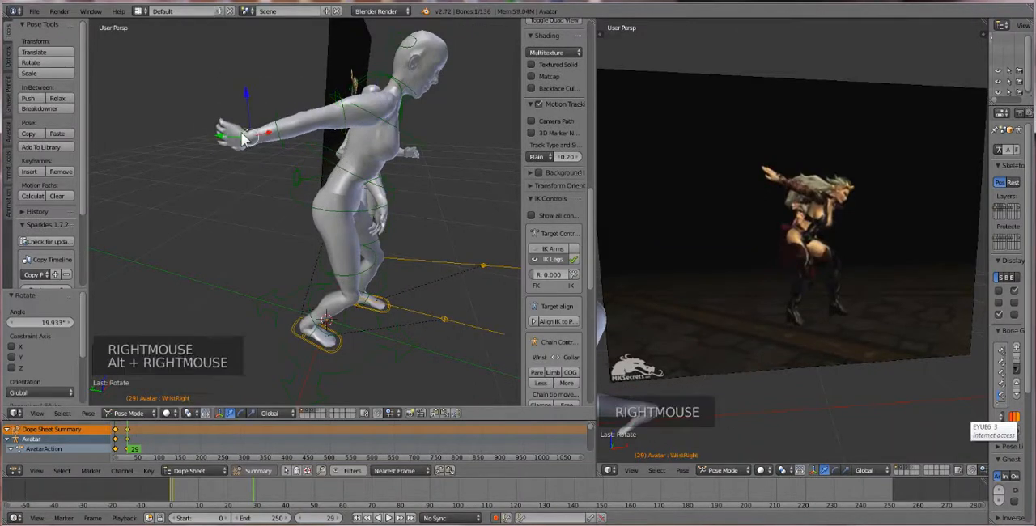
pyautogui.hotkey('alt', 'r')
pyautogui.hotkey('alt', 'r')
# Rotate the first avatar's right collar bone about 29.8° to lift the whole arm
pyautogui.moveTo(351, 113)
pyautogui.mouseDown(button='middle')
pyautogui.moveTo(339, 106)
pyautogui.moveTo(360, 109)
pyautogui.mouseUp(button='middle')
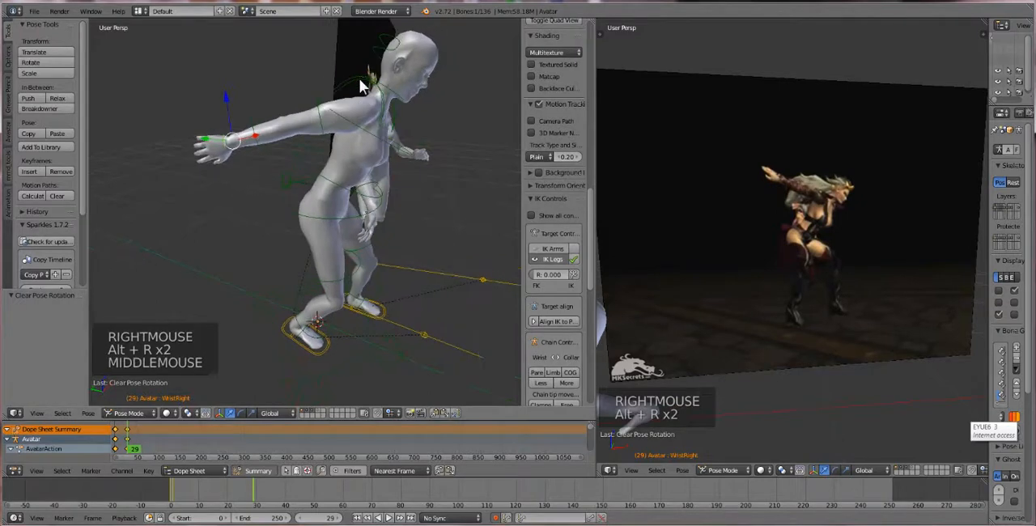
pyautogui.rightClick(361, 78)
pyautogui.press('r')
pyautogui.press('r')
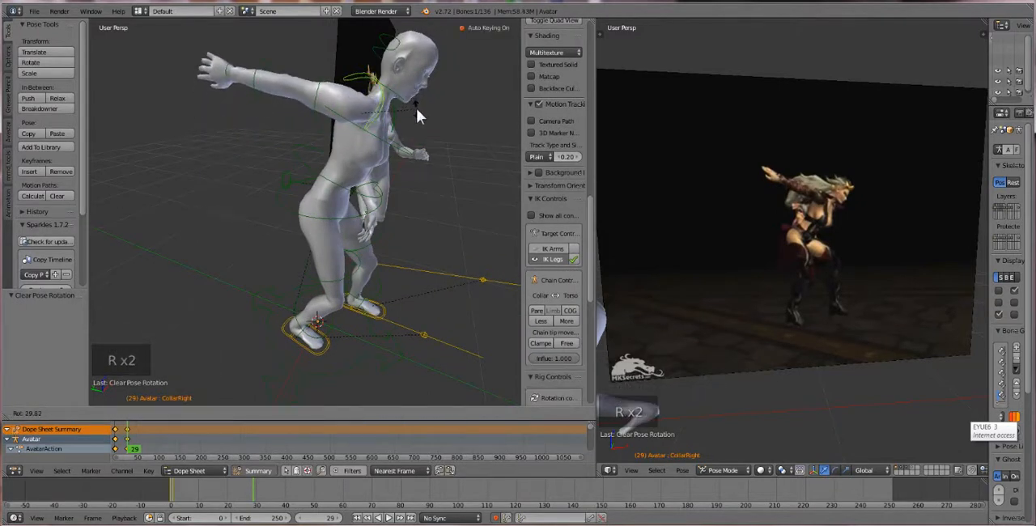
pyautogui.click(416, 108)
# Try rotating the first avatar's right wrist bone about the global Z and X axes
pyautogui.moveTo(409, 120)
pyautogui.mouseDown(button='middle')
pyautogui.moveTo(400, 111)
pyautogui.moveTo(425, 124)
pyautogui.moveTo(398, 131)
pyautogui.mouseUp(button='middle')
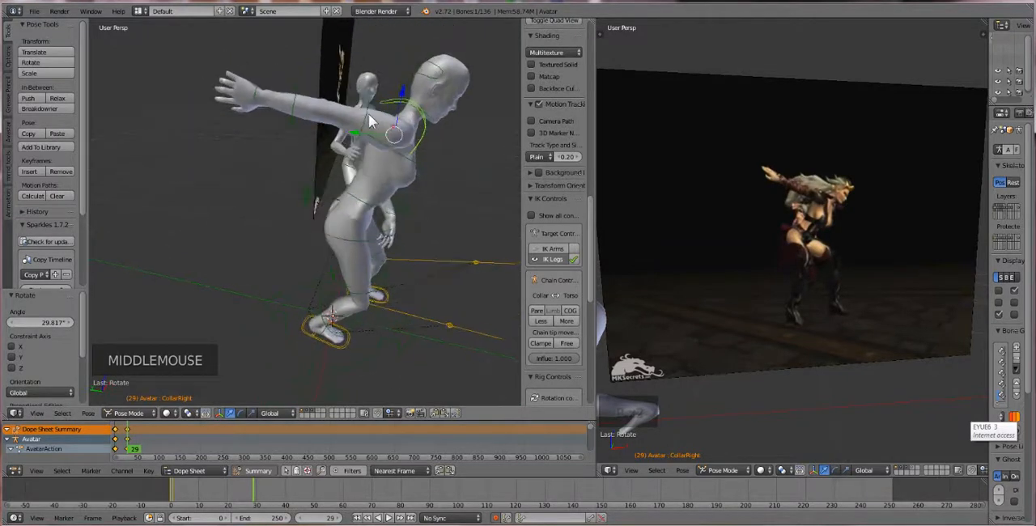
pyautogui.keyDown('shift'); pyautogui.rightClick(364, 113); pyautogui.keyUp('shift')
pyautogui.keyDown('shift'); pyautogui.rightClick(263, 93); pyautogui.keyUp('shift')
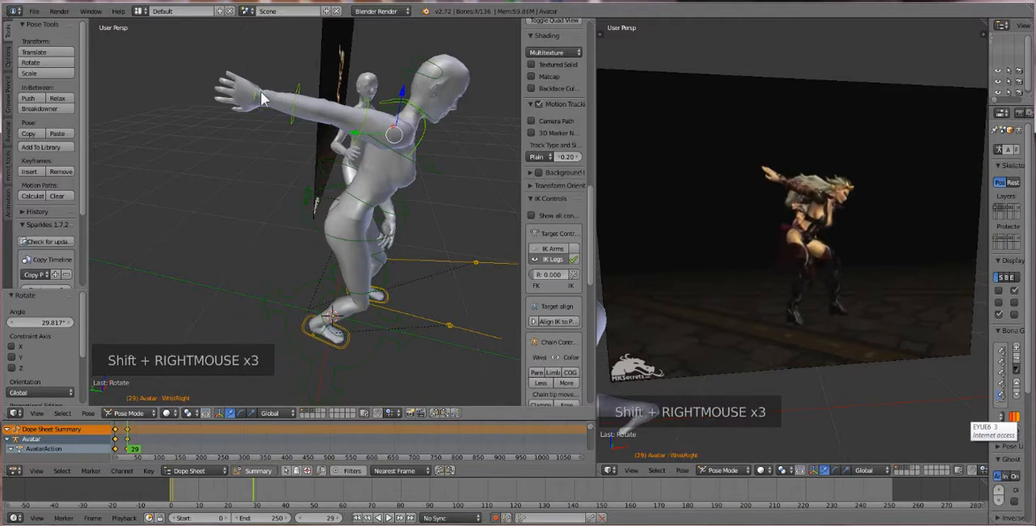
pyautogui.rightClick(254, 92)
pyautogui.press('r')
pyautogui.press('r')
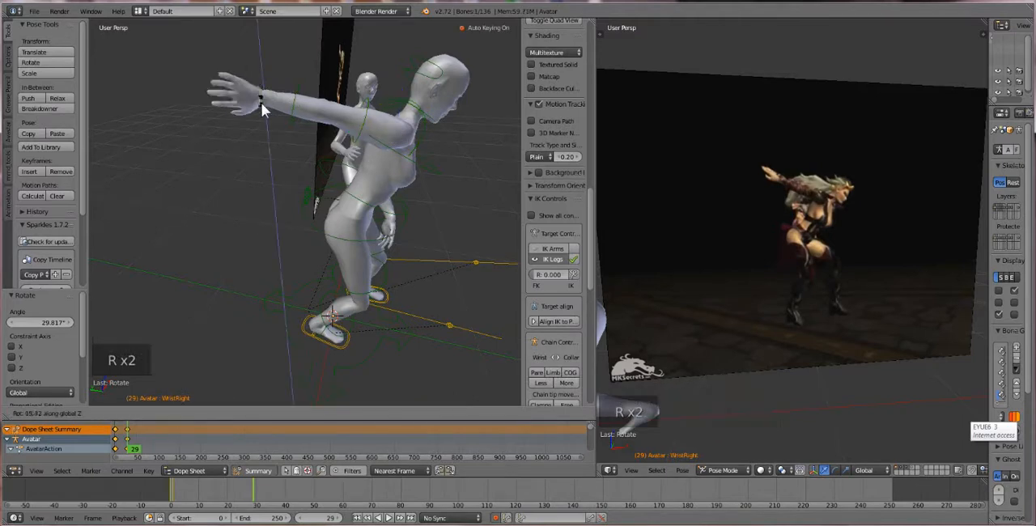
pyautogui.click(262, 99)
pyautogui.hotkey('ctrl', 'z')
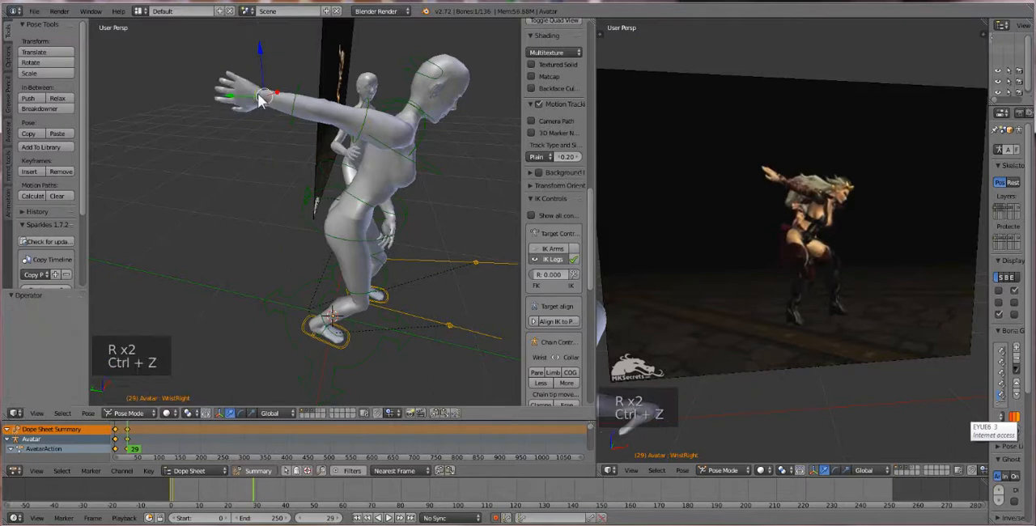
pyautogui.press('r')
pyautogui.keyDown('ctrl'); pyautogui.click(262, 97); pyautogui.keyUp('ctrl')
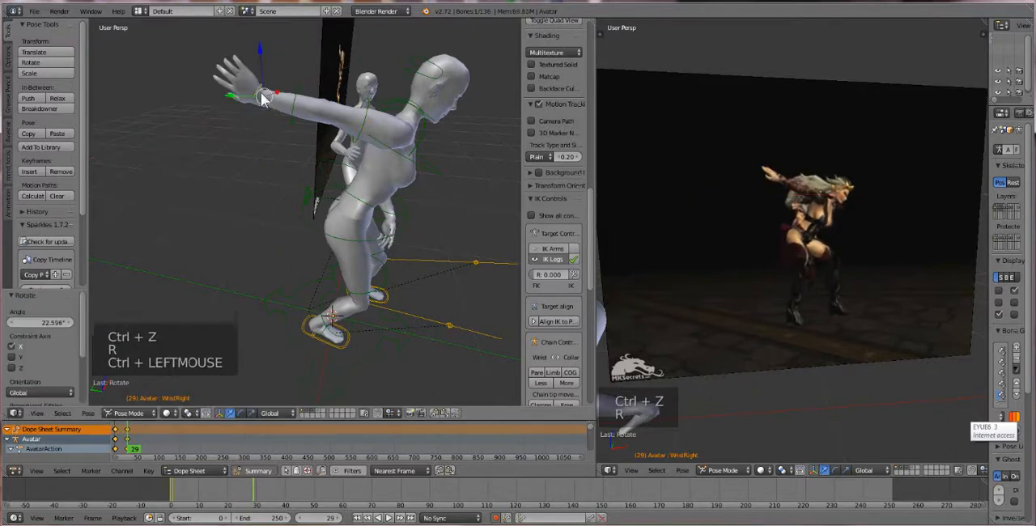
pyautogui.hotkey('ctrl', 'z')
# Rotate the first avatar's right wrist bone about the global Y axis by about 54.5° and another 17.3° to turn the palm
pyautogui.click(240, 413)
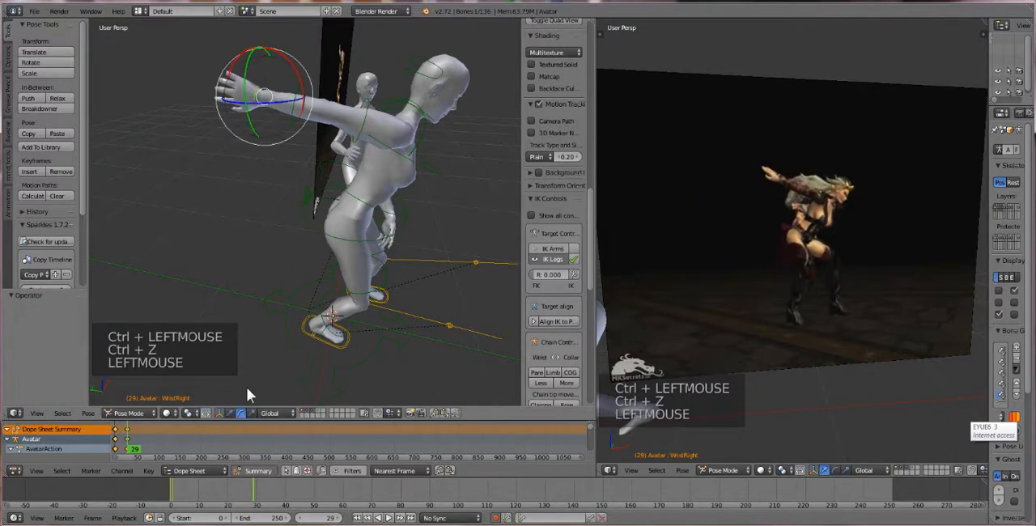
pyautogui.doubleClick(249, 98)
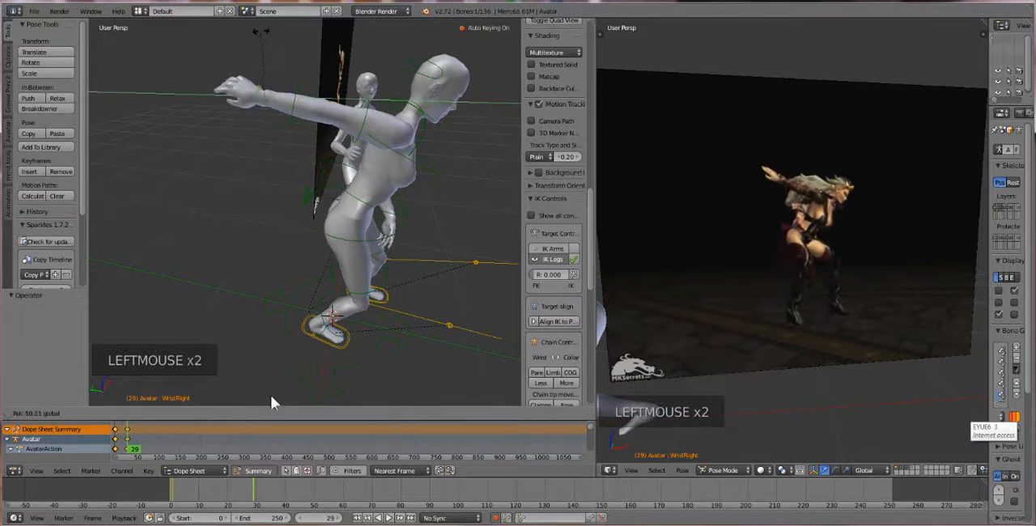
pyautogui.moveTo(269, 283); pyautogui.dragTo(268, 285)
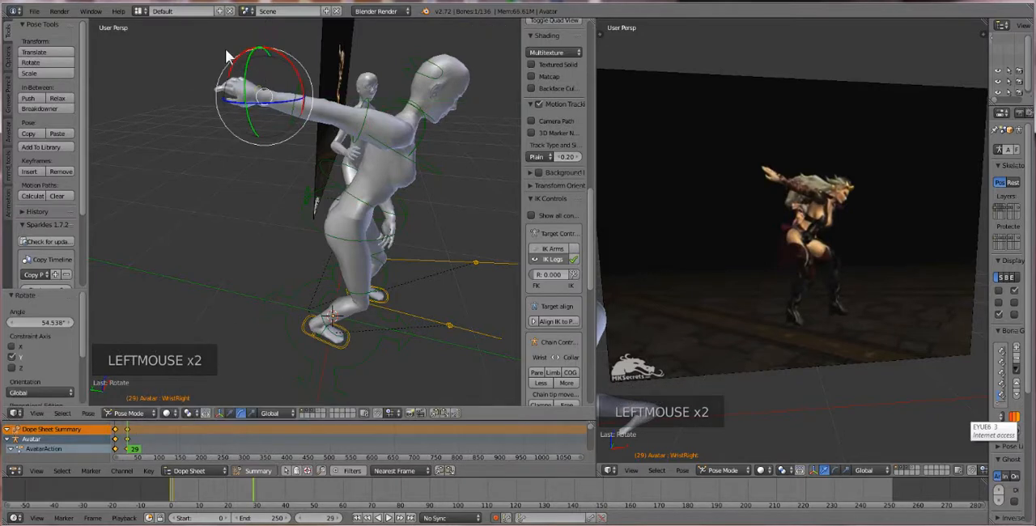
pyautogui.moveTo(247, 114); pyautogui.dragTo(246, 114)
pyautogui.moveTo(278, 117); pyautogui.dragTo(276, 121, button='middle')
pyautogui.scroll(-1, 368, 191)
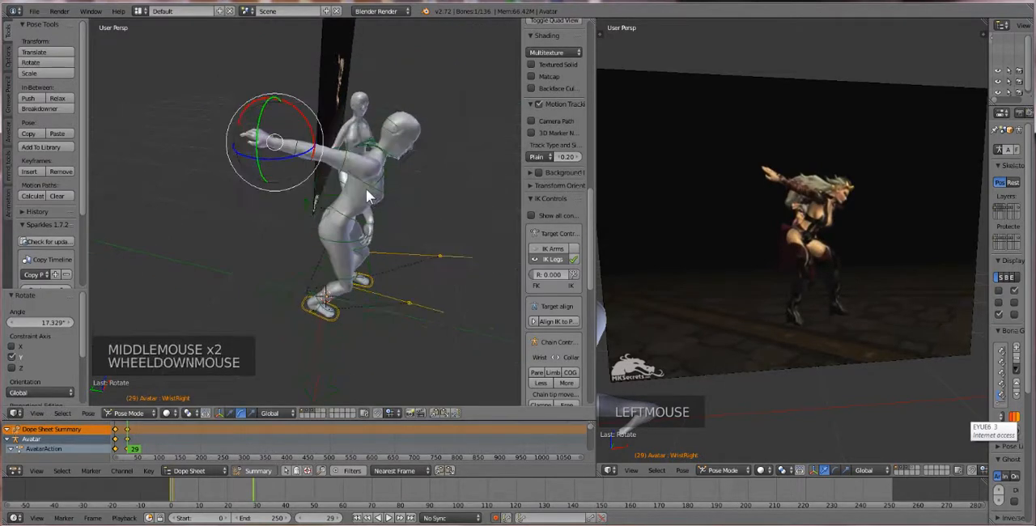
pyautogui.moveTo(365, 189); pyautogui.dragTo(376, 166, button='middle')
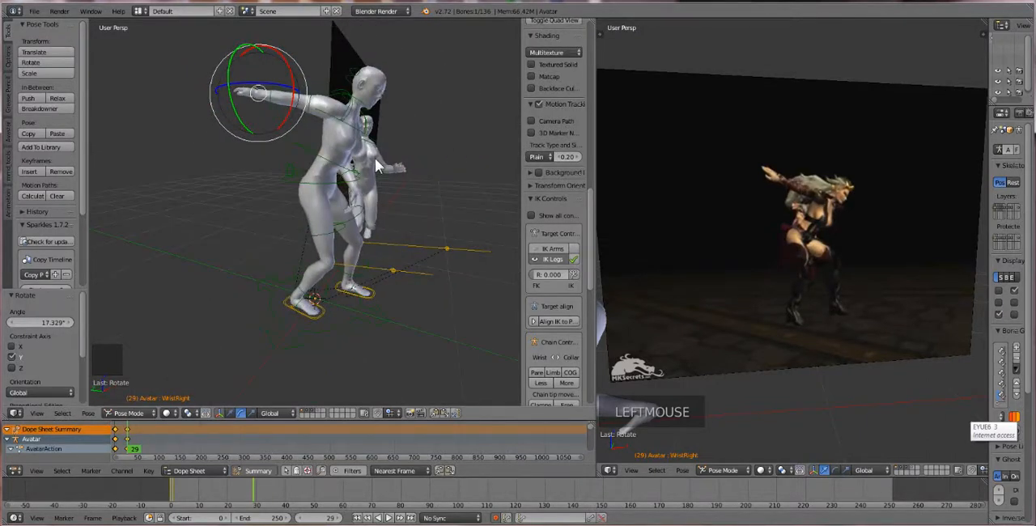
pyautogui.moveTo(327, 110); pyautogui.dragTo(273, 129, button='middle')
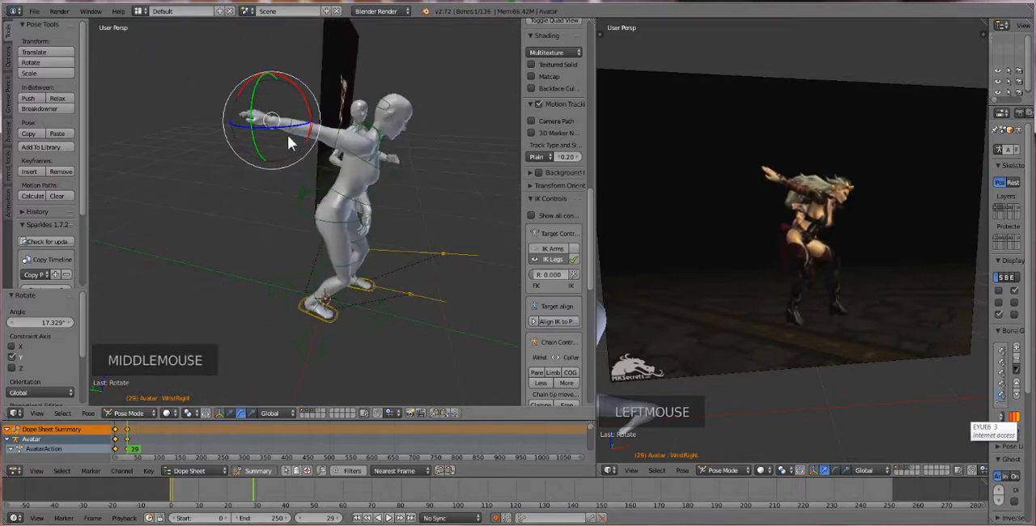
pyautogui.keyDown('shift'); pyautogui.rightClick(289, 136); pyautogui.keyUp('shift')
pyautogui.keyDown('shift'); pyautogui.rightClick(344, 142); pyautogui.keyUp('shift')
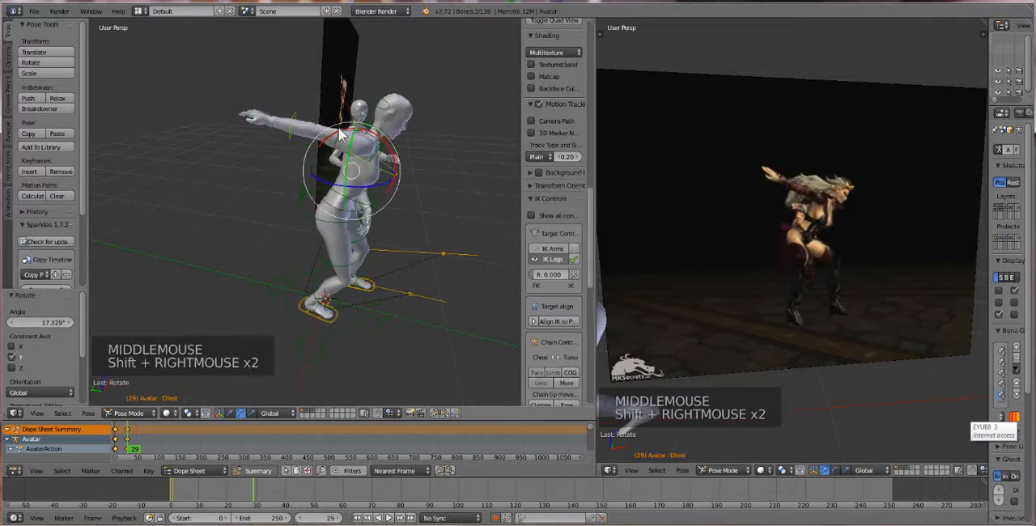
pyautogui.scroll(1, 340, 142)
pyautogui.moveTo(340, 142); pyautogui.dragTo(248, 104, button='middle')
pyautogui.rightClick(243, 107)
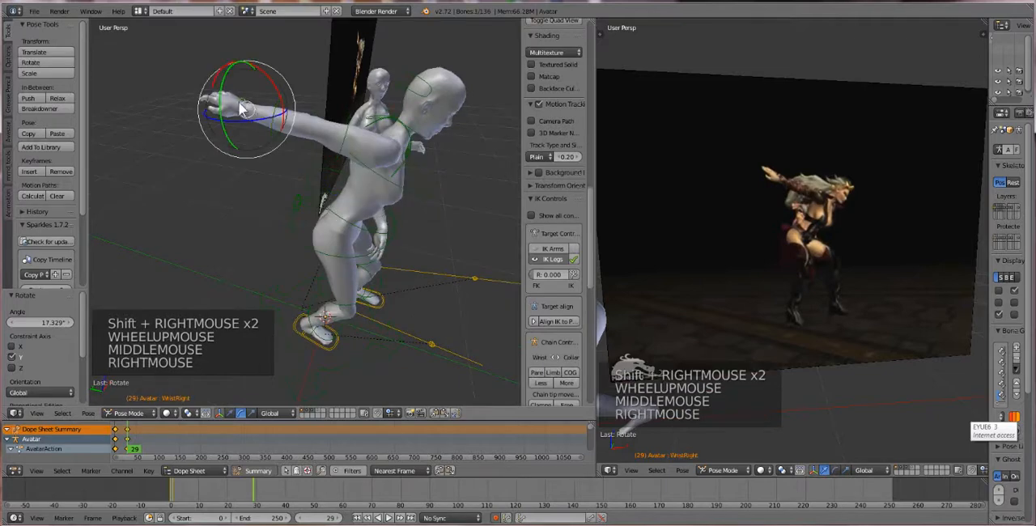
pyautogui.keyDown('shift'); pyautogui.rightClick(324, 136); pyautogui.keyUp('shift')
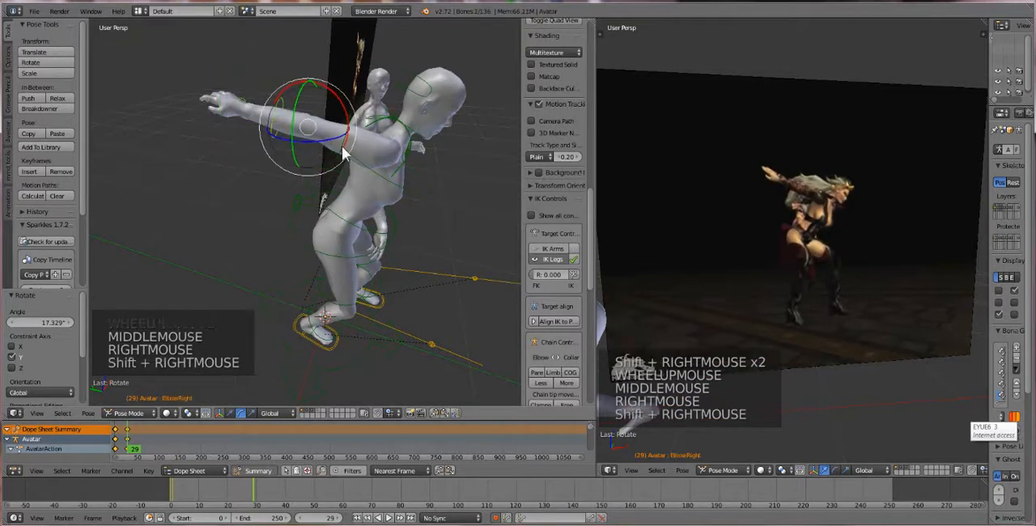
pyautogui.keyDown('shift'); pyautogui.rightClick(344, 154); pyautogui.keyUp('shift')
pyautogui.moveTo(344, 153); pyautogui.dragTo(340, 158, button='middle')
pyautogui.rightClick(340, 158)
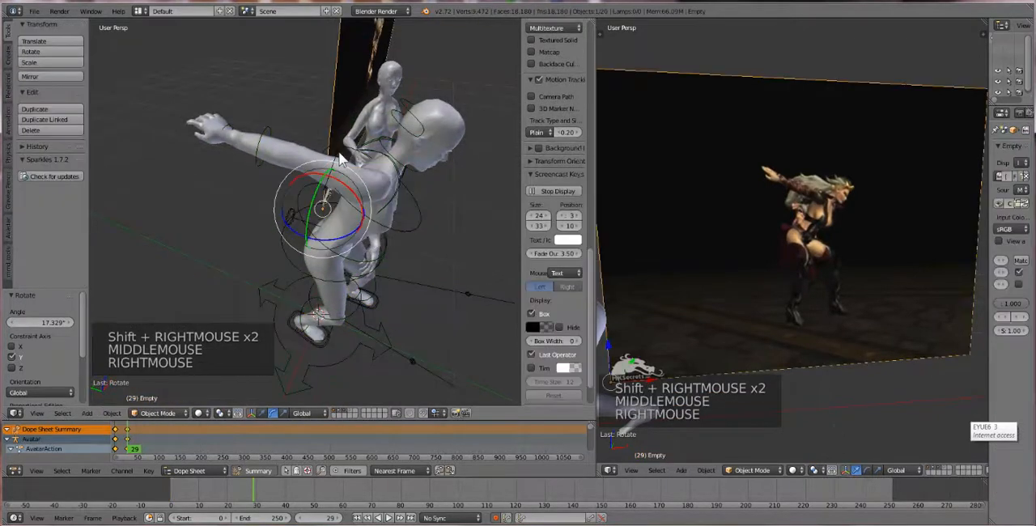
# Copy the pose of the first avatar's right shoulder, elbow and wrist bones and paste it flipped onto the left arm
pyautogui.rightClick(338, 160)
pyautogui.rightClick(340, 159)
pyautogui.keyDown('shift'); pyautogui.rightClick(256, 140); pyautogui.keyUp('shift')
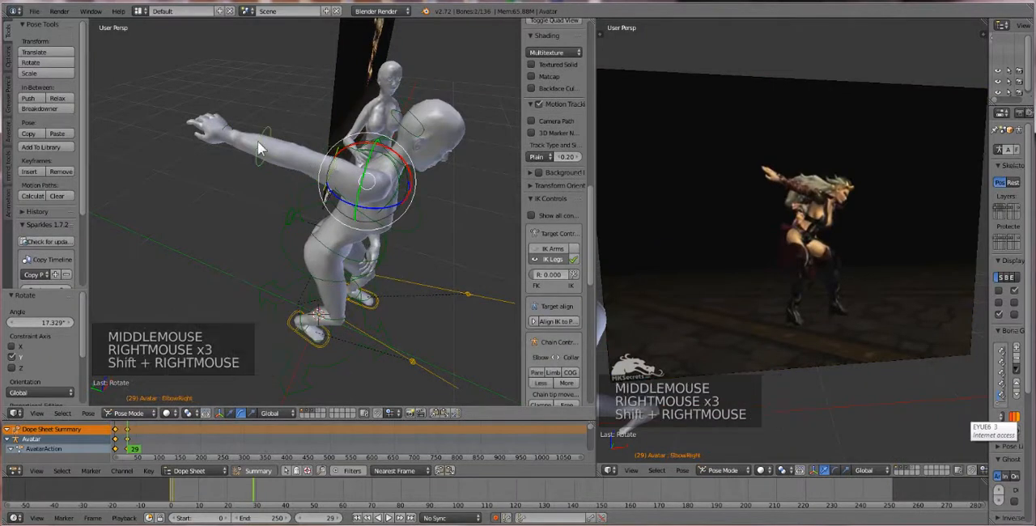
pyautogui.keyDown('shift'); pyautogui.rightClick(230, 134); pyautogui.keyUp('shift')
pyautogui.moveTo(244, 136); pyautogui.dragTo(271, 143, button='middle')
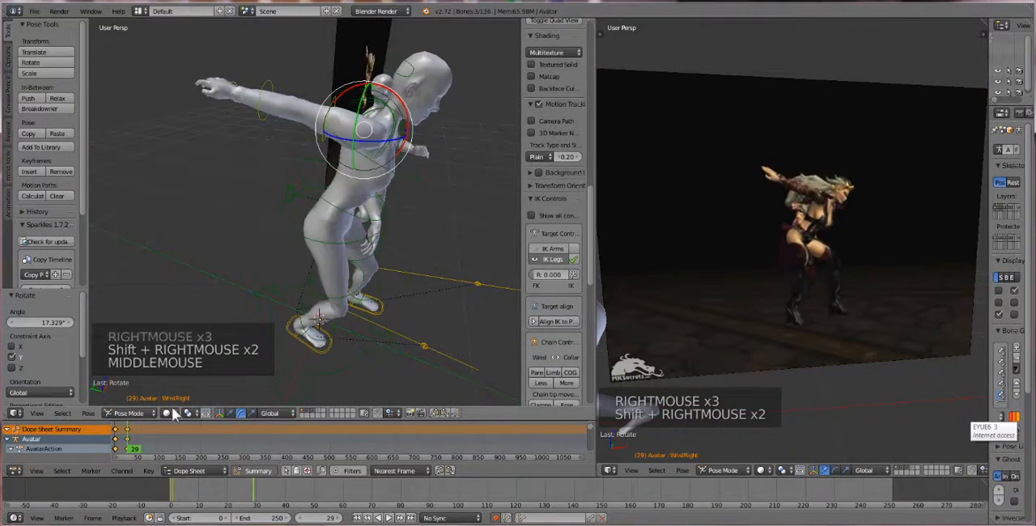
pyautogui.click(86, 413)
pyautogui.click(129, 271)
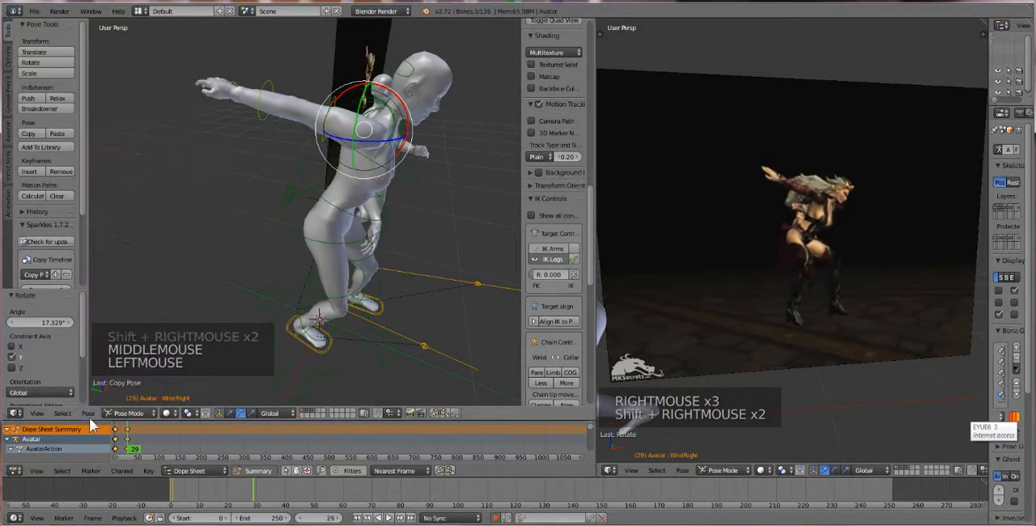
pyautogui.click(88, 414)
pyautogui.click(123, 249)
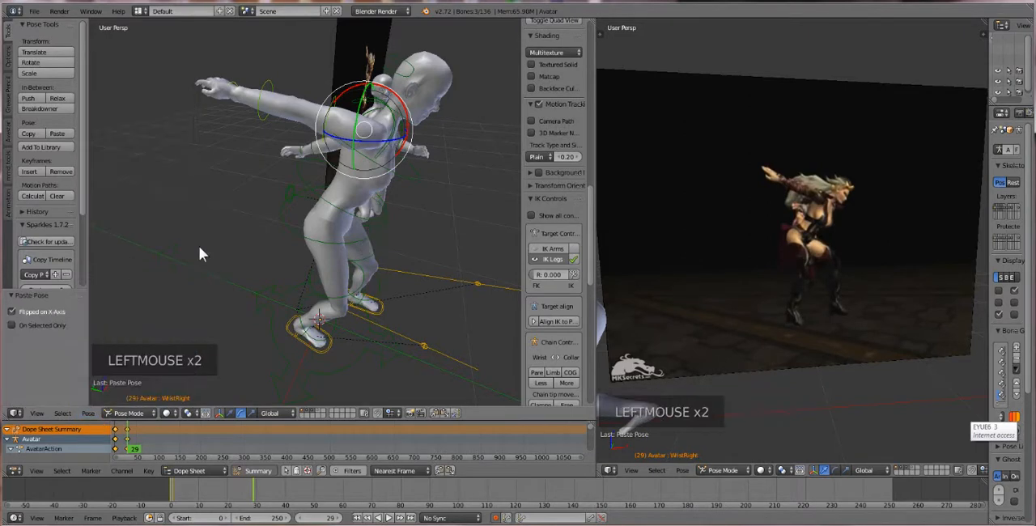
# Rotate the first avatar's torso bone, including about -13.5° around the global Y axis, to tilt the upper body
pyautogui.moveTo(199, 247); pyautogui.dragTo(271, 119, button='middle')
pyautogui.rightClick(247, 135)
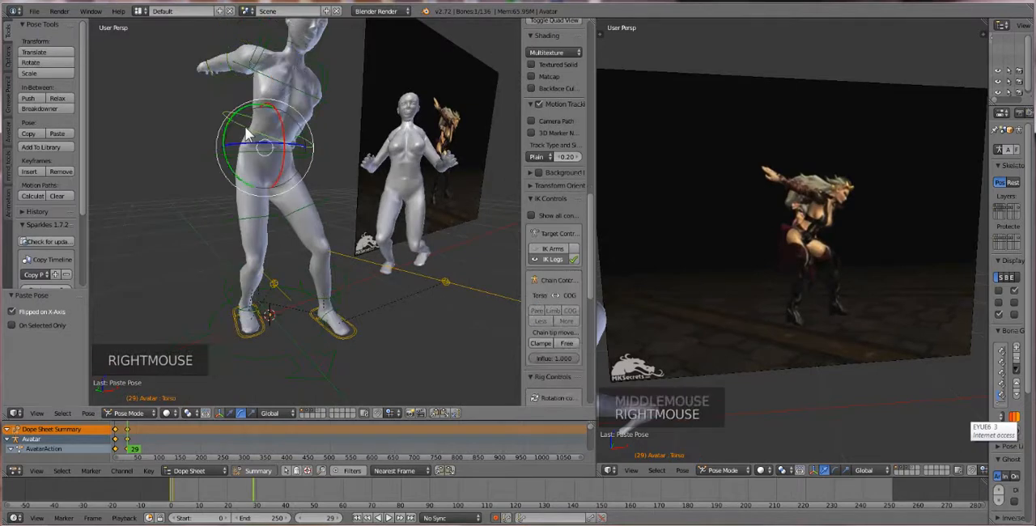
pyautogui.press('r')
pyautogui.press('r')
pyautogui.click(290, 115)
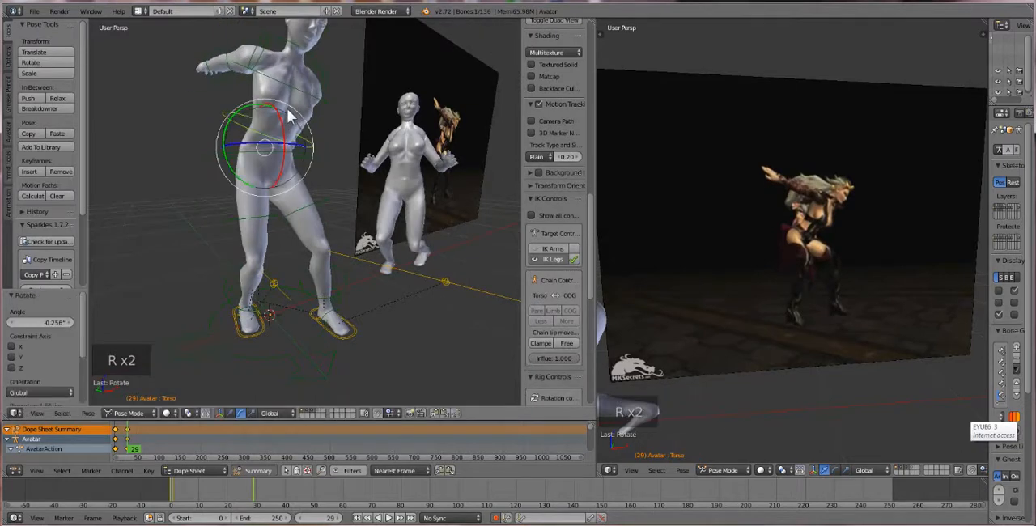
pyautogui.moveTo(312, 151); pyautogui.dragTo(275, 138, button='middle')
pyautogui.moveTo(214, 113); pyautogui.dragTo(203, 119)
pyautogui.moveTo(203, 119); pyautogui.dragTo(332, 122, button='middle')
# Rotate the first avatar's neck bone to adjust the head, including about -3.9° around the global Z axis
pyautogui.scroll(-1, 379, 101)
pyautogui.rightClick(378, 98)
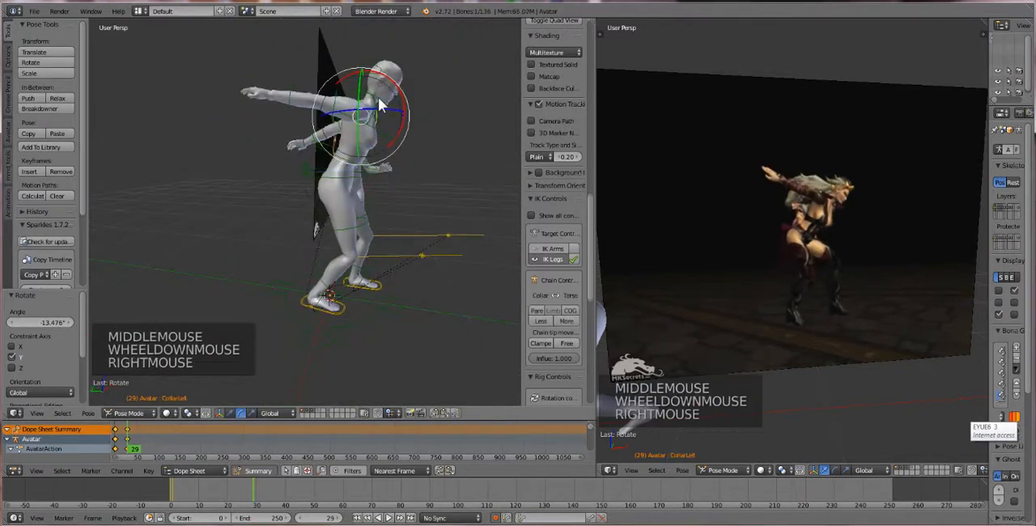
pyautogui.rightClick(380, 100)
pyautogui.rightClick(382, 98)
pyautogui.press('r')
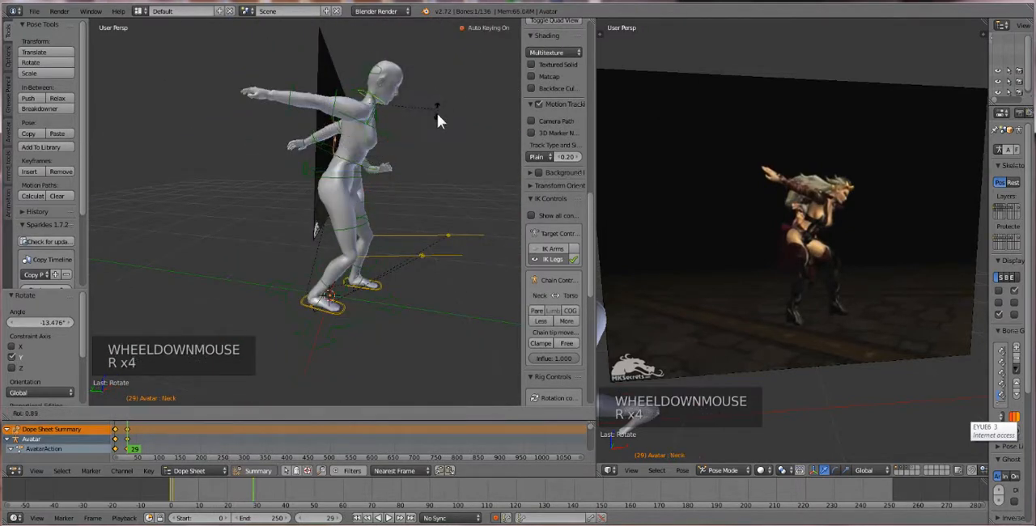
pyautogui.click(432, 129)
pyautogui.moveTo(431, 130); pyautogui.dragTo(364, 233, button='middle')
pyautogui.click(263, 126)
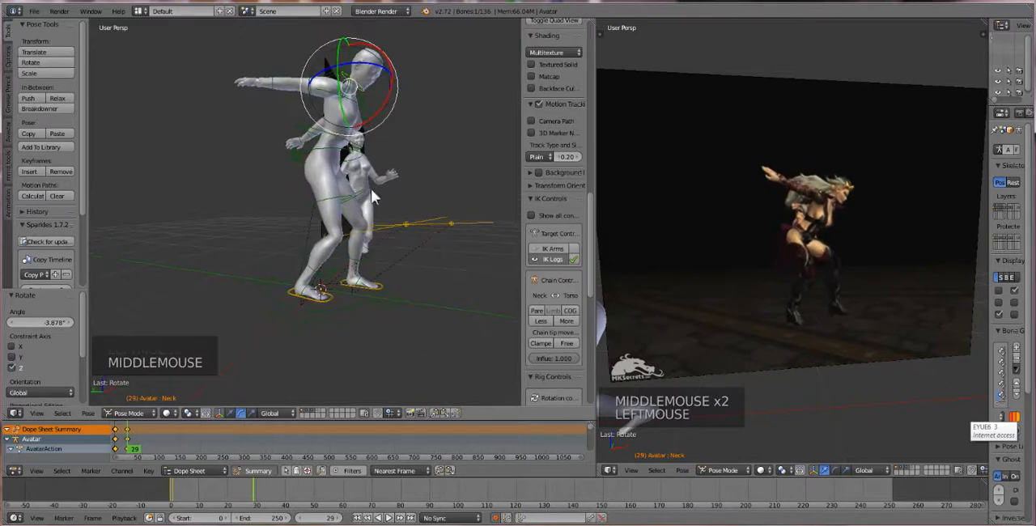
# Lower the first avatar's COG bone by about 0.108 to deepen the crouch
pyautogui.rightClick(293, 159)
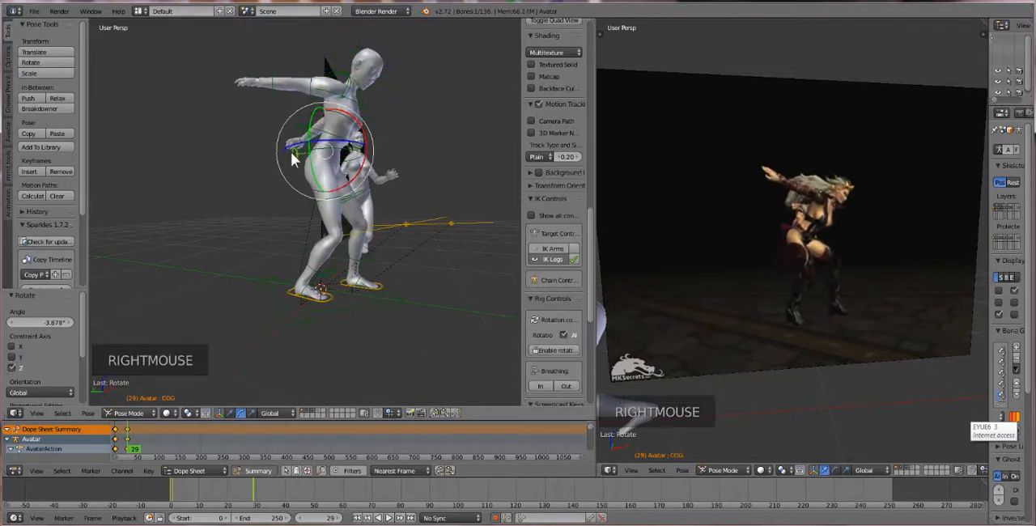
pyautogui.press('g')
pyautogui.press('g')
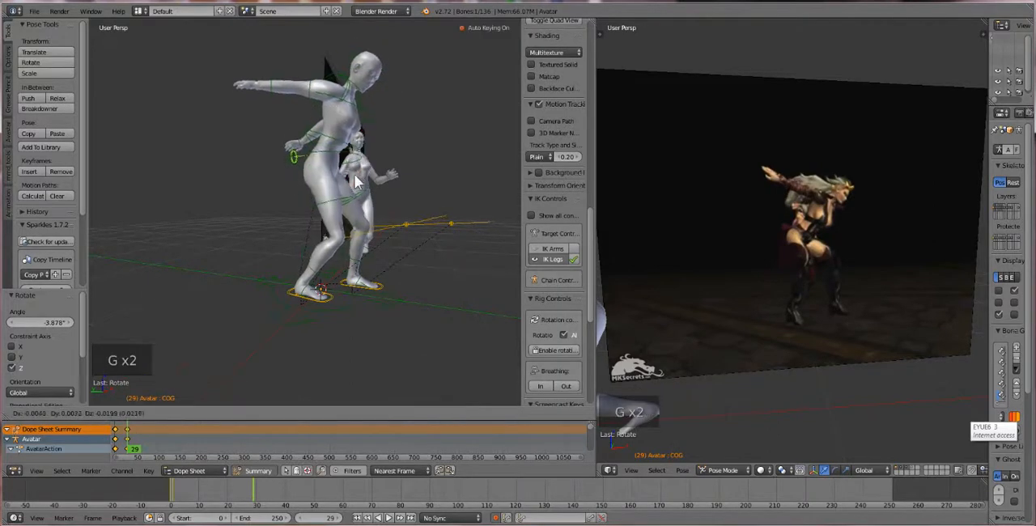
pyautogui.click(357, 189)
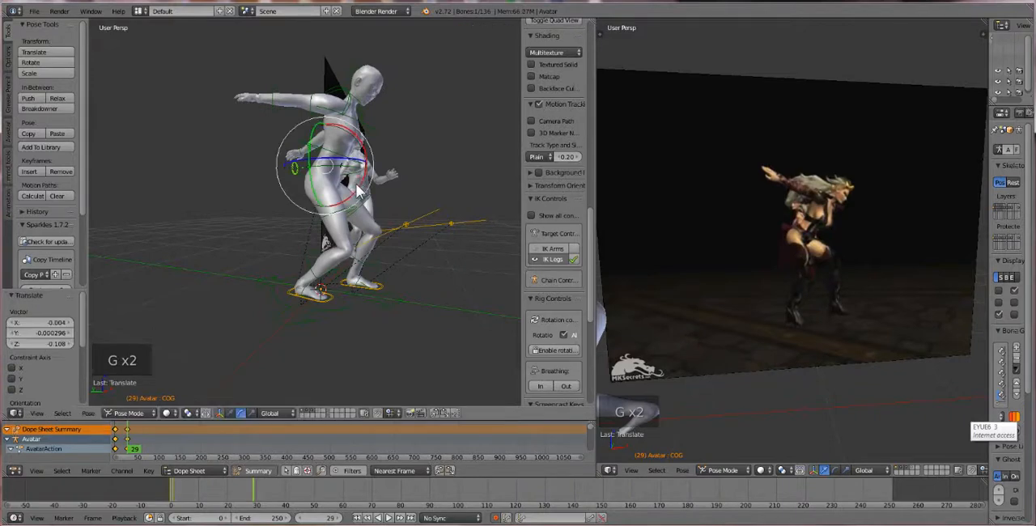
# Rotate the first avatar's torso bone about 9.3° around the global X axis to lean the upper body forward
pyautogui.rightClick(346, 163)
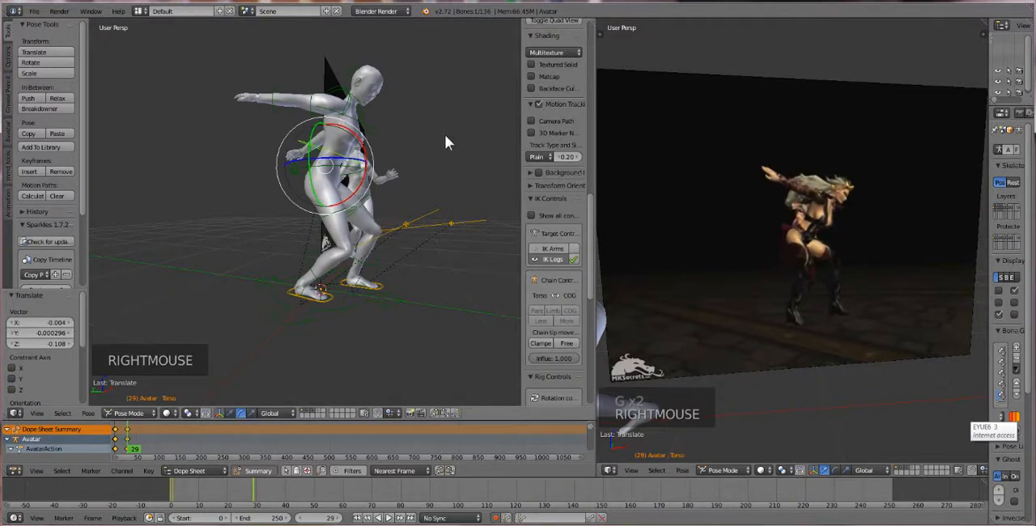
pyautogui.press('r')
pyautogui.press('r')
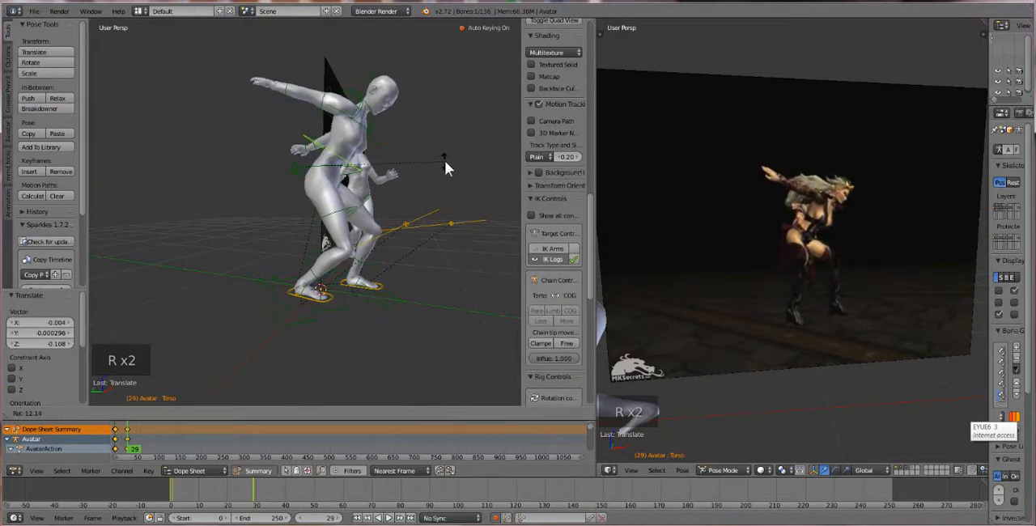
pyautogui.middleClick(444, 160)
pyautogui.hotkey('ctrl', 'z')
pyautogui.moveTo(377, 182); pyautogui.dragTo(385, 183, button='middle')
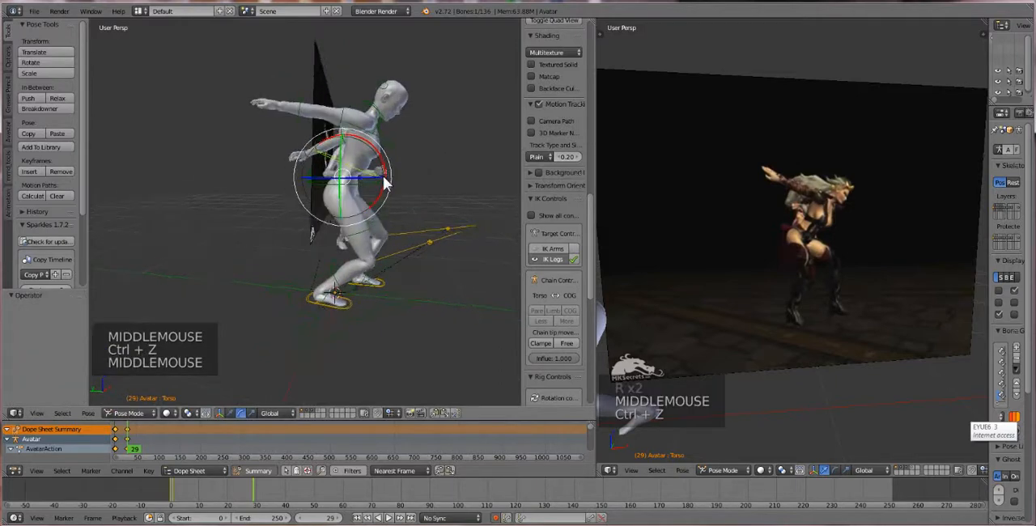
pyautogui.click(384, 162)
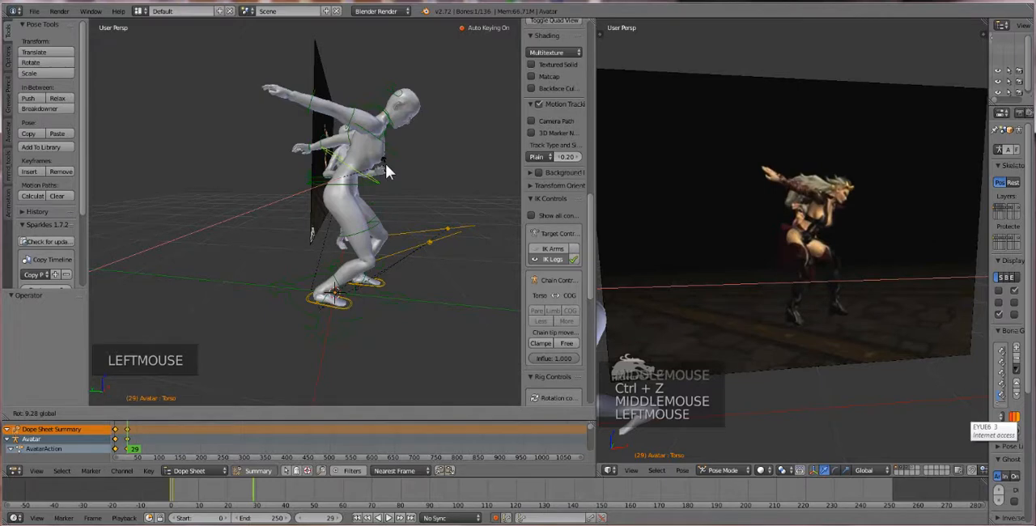
pyautogui.click(385, 163)
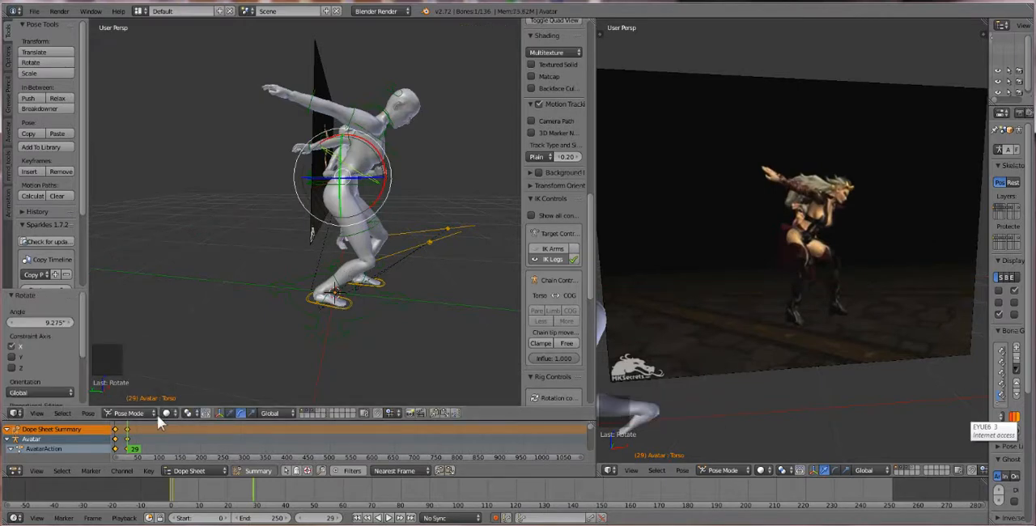
# Set the current frame to 33 and move the first avatar's COG bone by about -0.099, 0.147, -0.376 into a deep crouch
pyautogui.moveTo(126, 447)
pyautogui.mouseDown()
pyautogui.moveTo(112, 444)
pyautogui.moveTo(143, 445)
pyautogui.moveTo(115, 450)
pyautogui.moveTo(129, 450)
pyautogui.mouseUp()
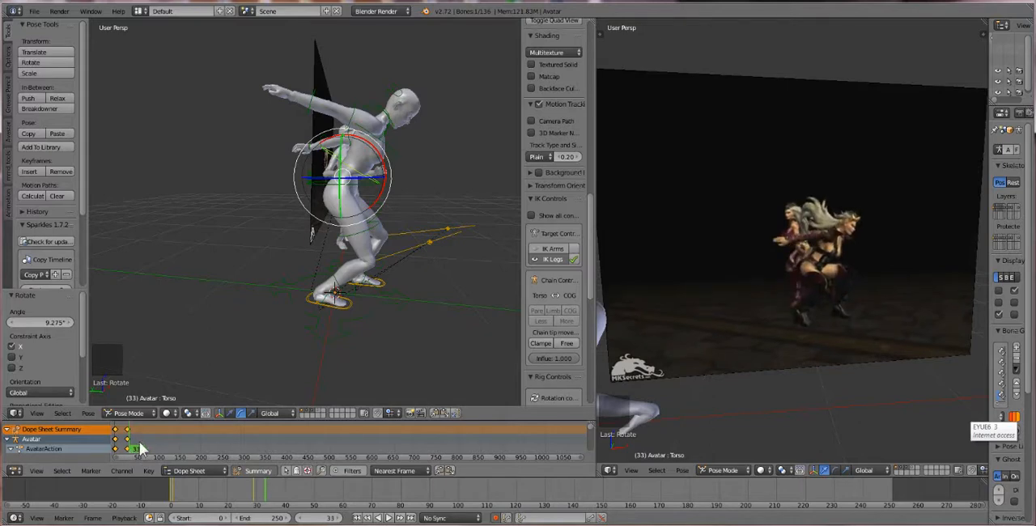
pyautogui.scroll(2, 289, 265)
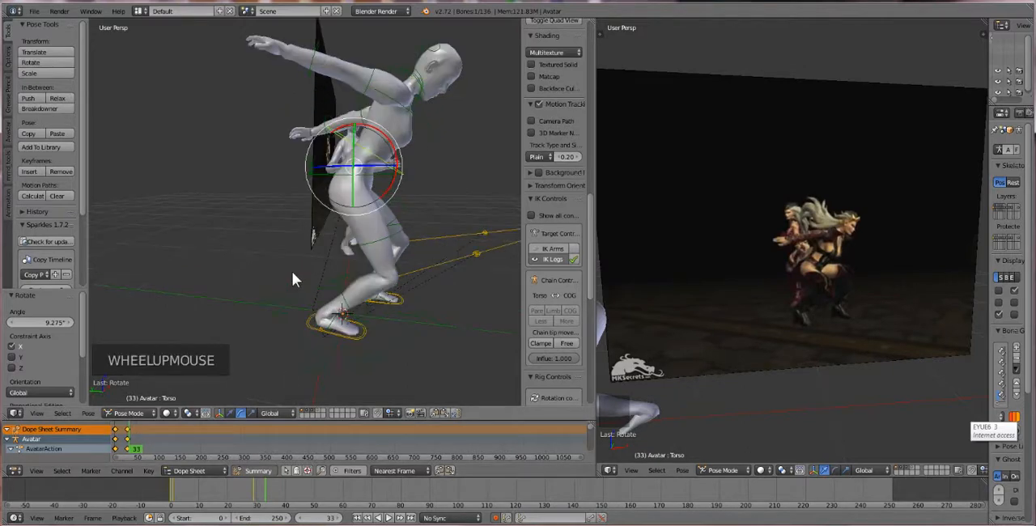
pyautogui.rightClick(314, 171)
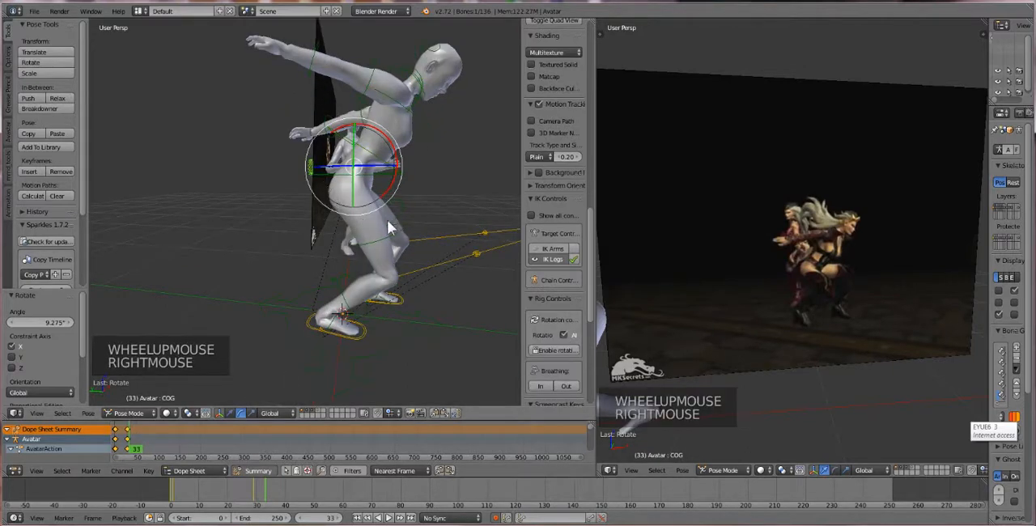
pyautogui.press('g')
pyautogui.press('g')
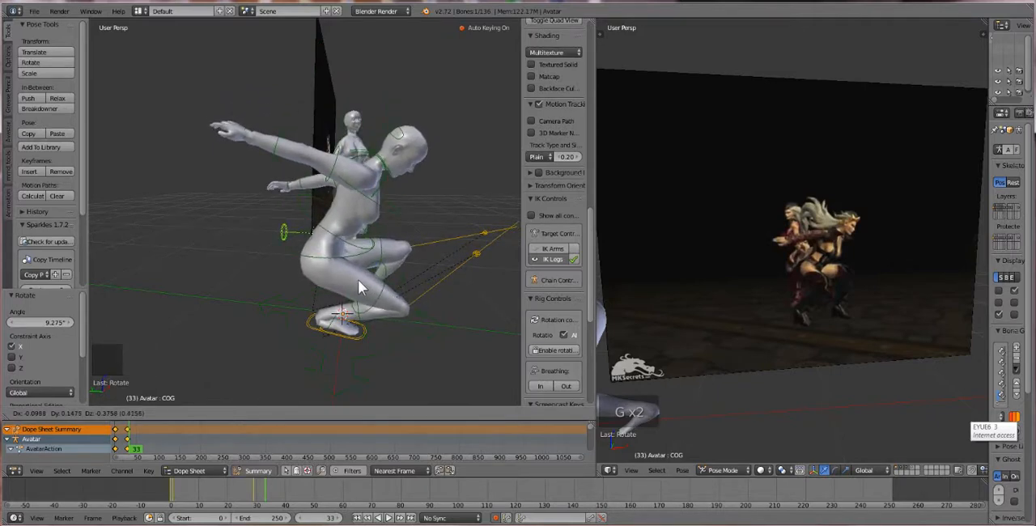
pyautogui.click(358, 287)
# Rotate the first avatar's right shoulder bone about -35.9° to lower the outstretched arm
pyautogui.rightClick(340, 162)
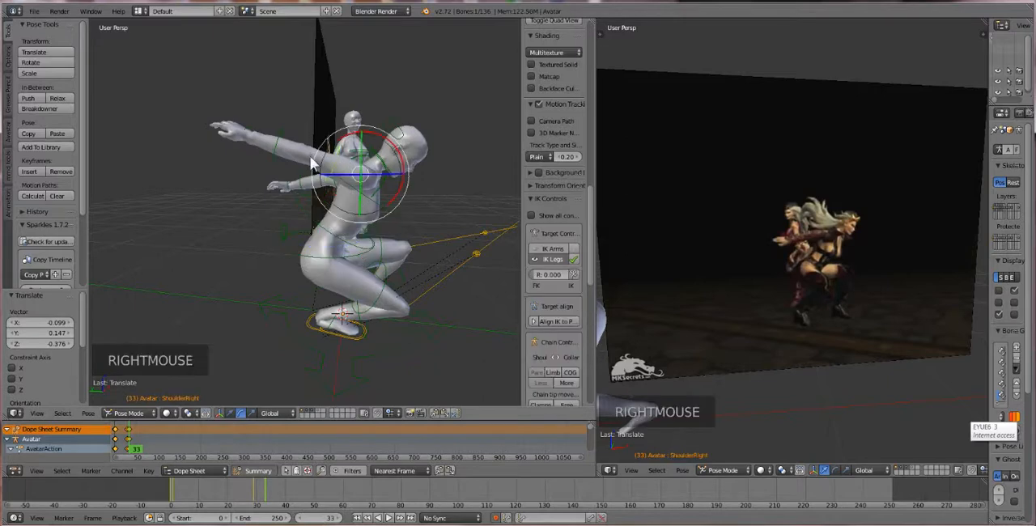
pyautogui.press('r')
pyautogui.press('r')
pyautogui.click(306, 204)
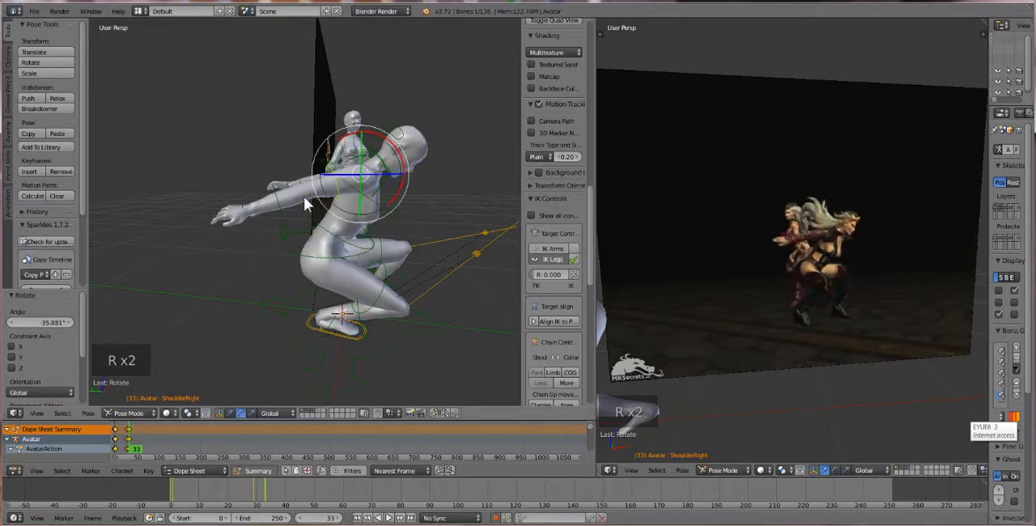
# Rotate the first avatar's left shoulder bone about -25° to lower the other arm
pyautogui.moveTo(305, 198); pyautogui.dragTo(378, 202, button='middle')
pyautogui.rightClick(362, 191)
pyautogui.rightClick(380, 202)
pyautogui.press('r')
pyautogui.press('r')
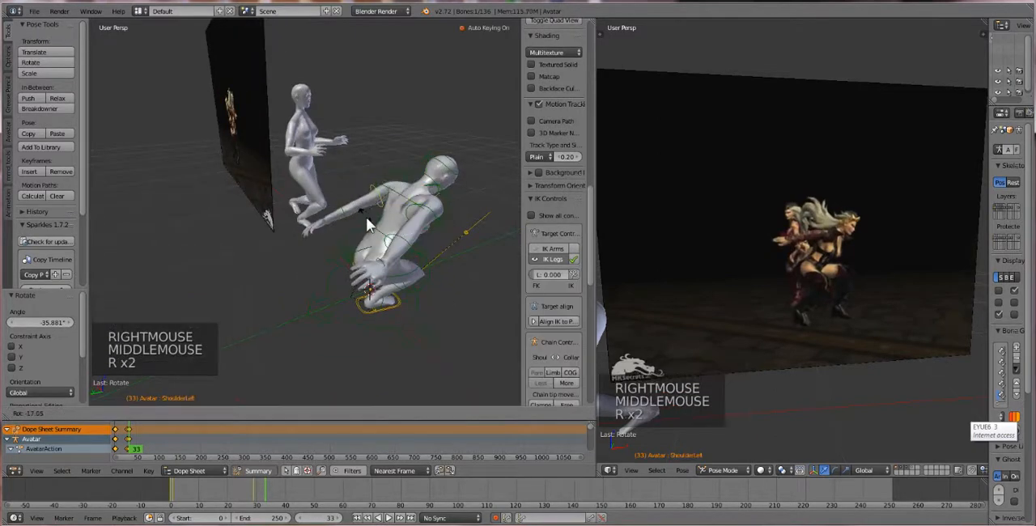
pyautogui.click(366, 218)
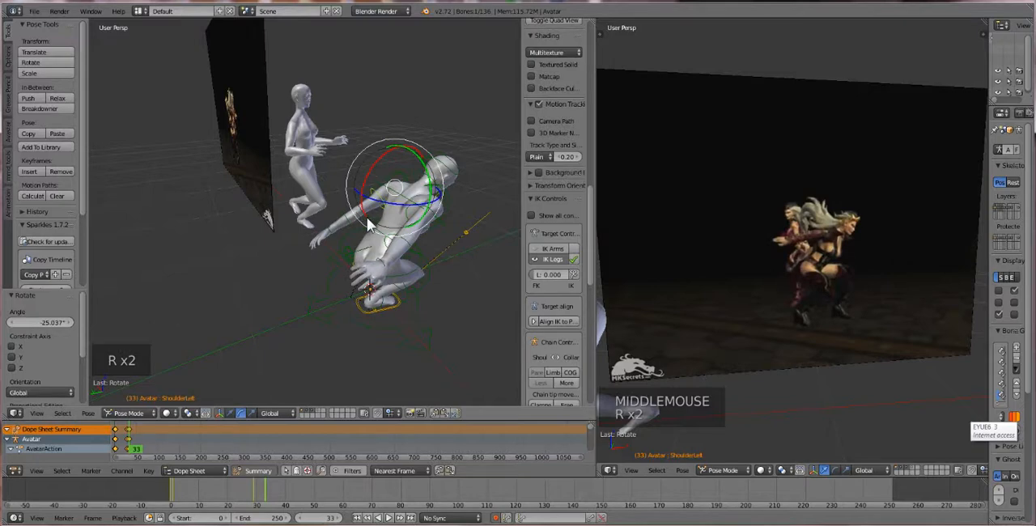
# Scrub through the animation from frame 0 to check the crouch, ending with the current frame at 39
pyautogui.scroll(2, 350, 277)
pyautogui.moveTo(349, 278); pyautogui.dragTo(298, 233, button='middle')
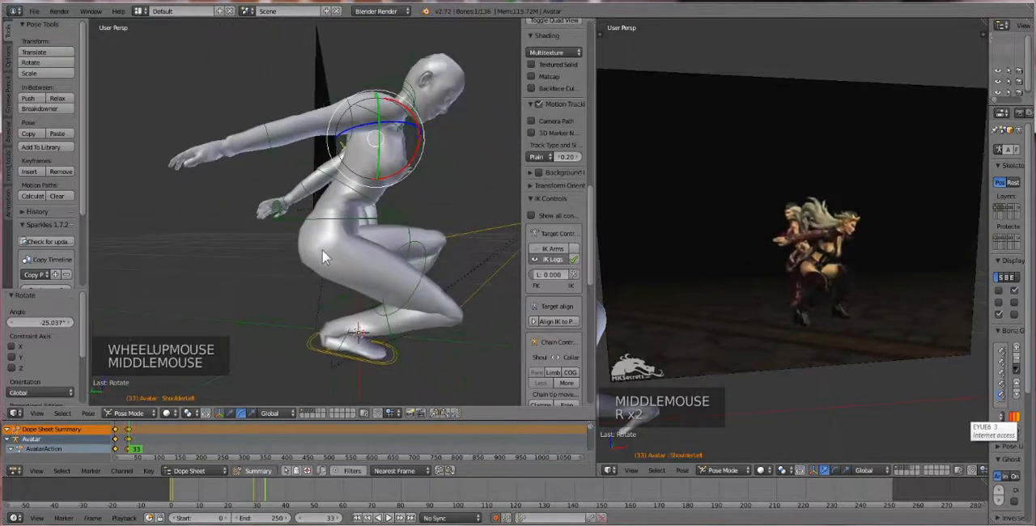
pyautogui.scroll(-1, 322, 249)
pyautogui.scroll(-2, 322, 251)
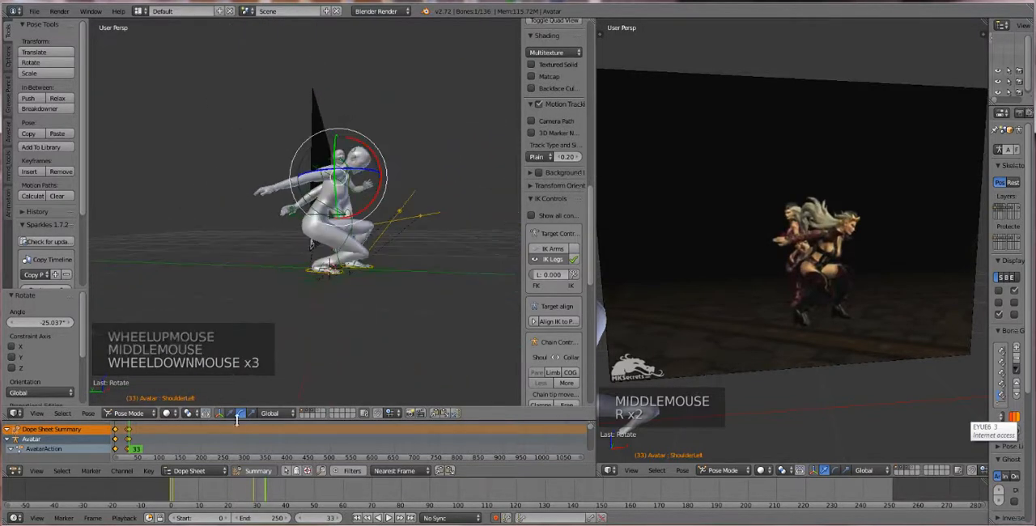
pyautogui.click(132, 445)
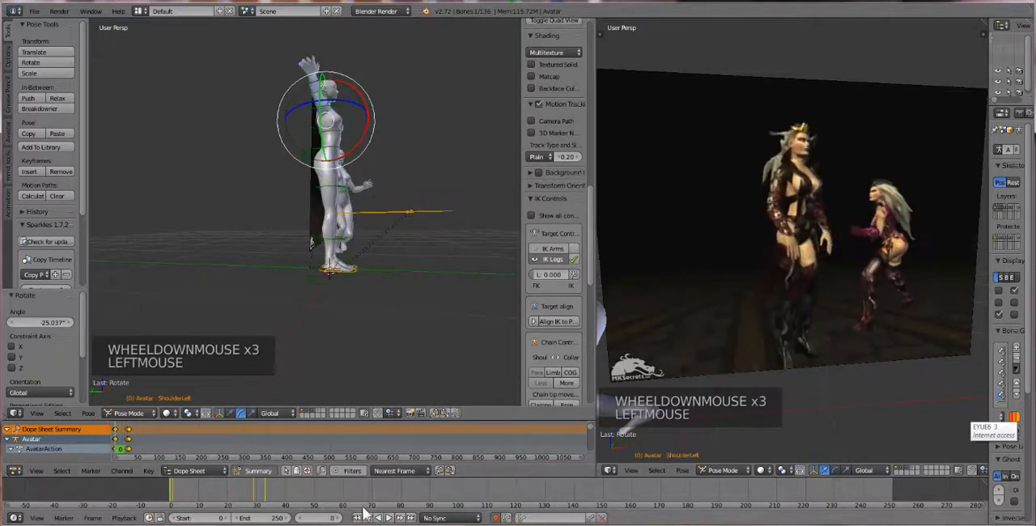
pyautogui.click(127, 444)
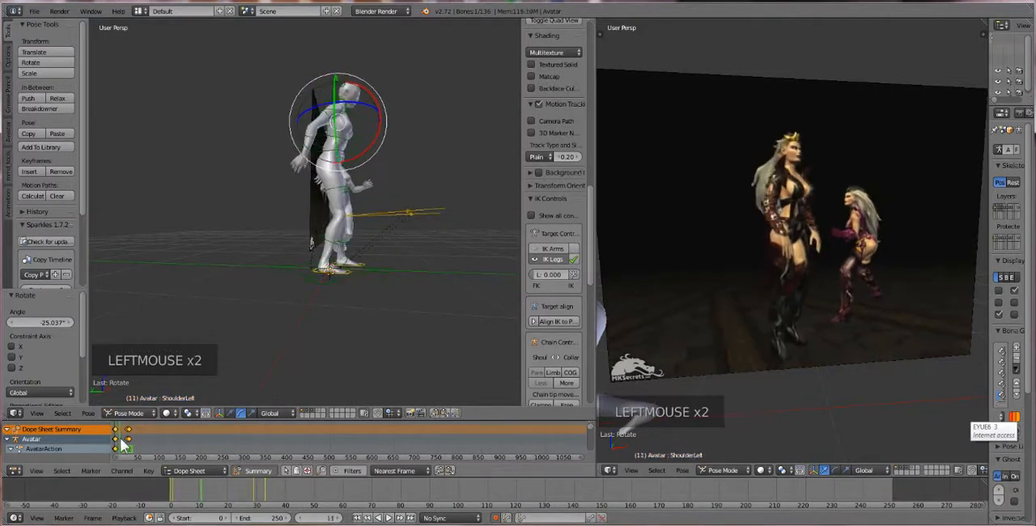
pyautogui.moveTo(127, 445); pyautogui.dragTo(132, 437)
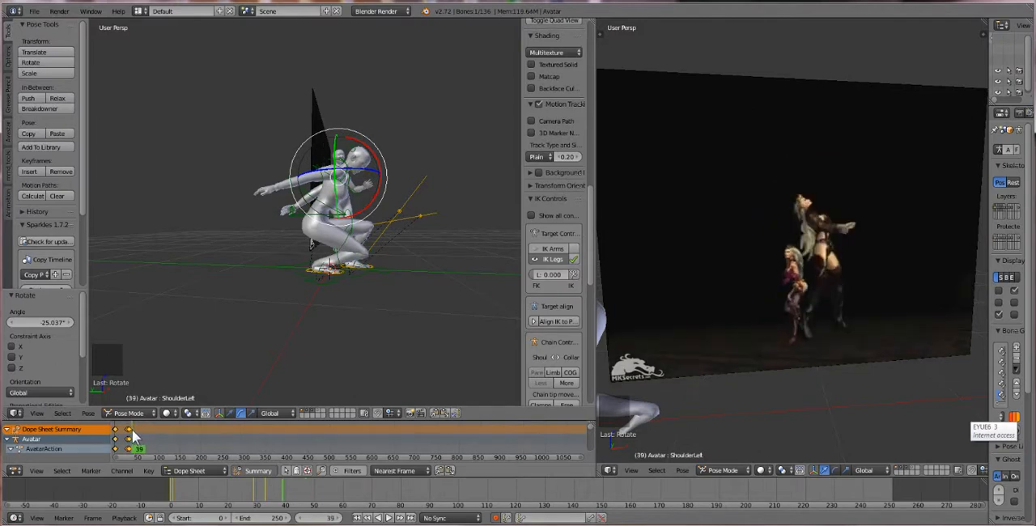
# At frame 39, raise the first avatar's COG bone by about 0.661, shifting it slightly by -0.008 in X and -0.068 in Y
pyautogui.scroll(6, 134, 440)
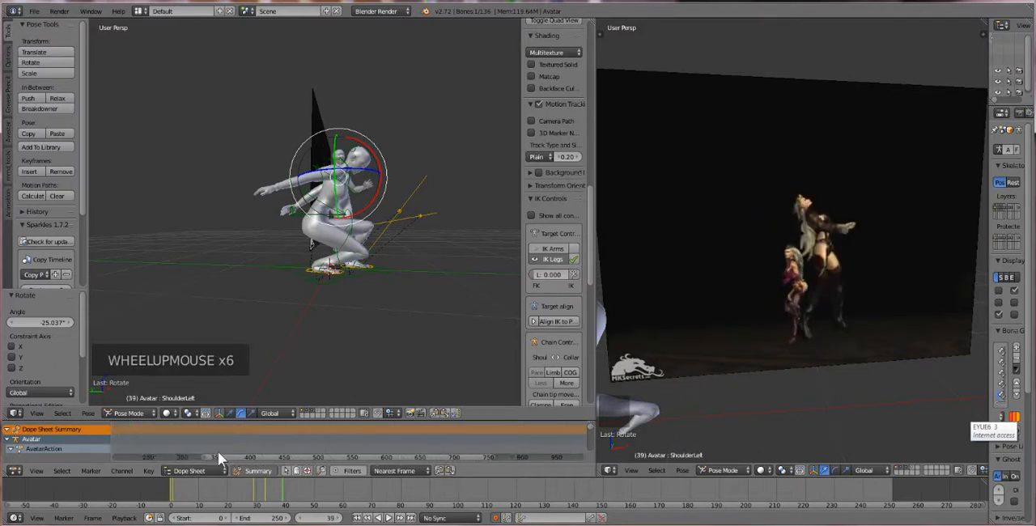
pyautogui.click(188, 455)
pyautogui.scroll(6, 167, 436)
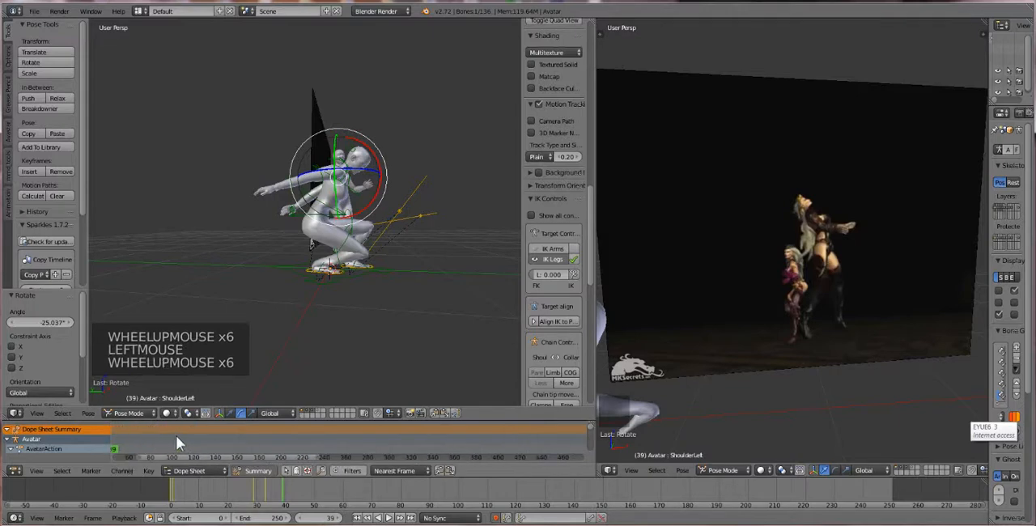
pyautogui.click(130, 458)
pyautogui.scroll(4, 154, 450)
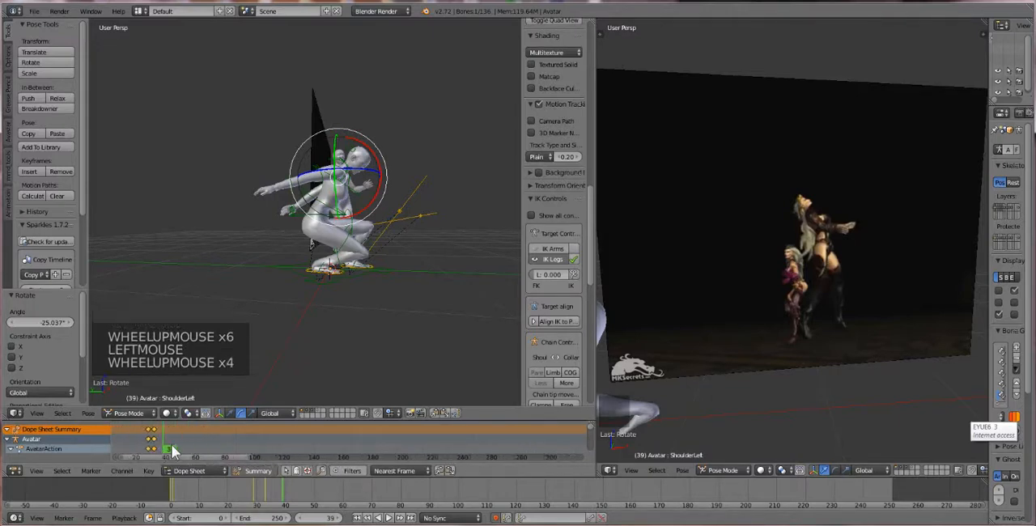
pyautogui.click(170, 453)
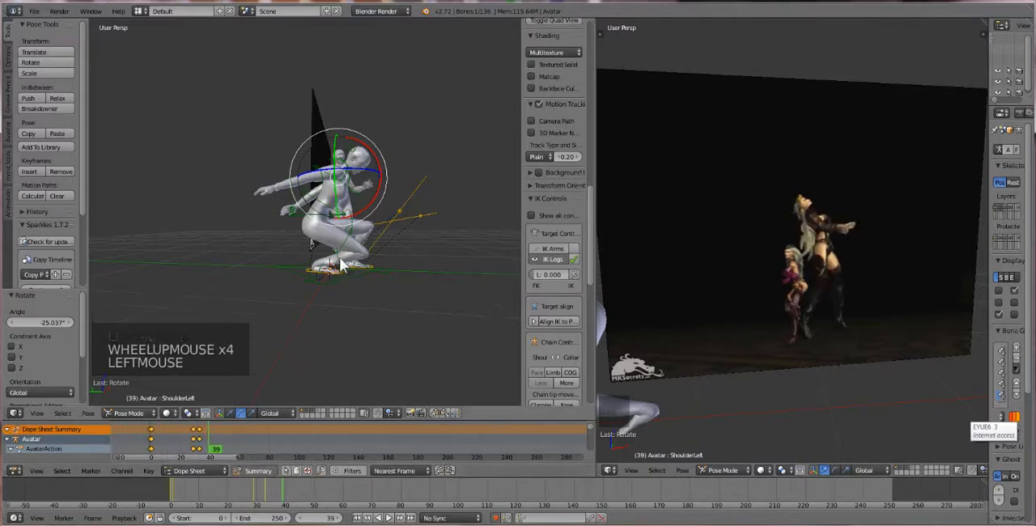
pyautogui.rightClick(296, 218)
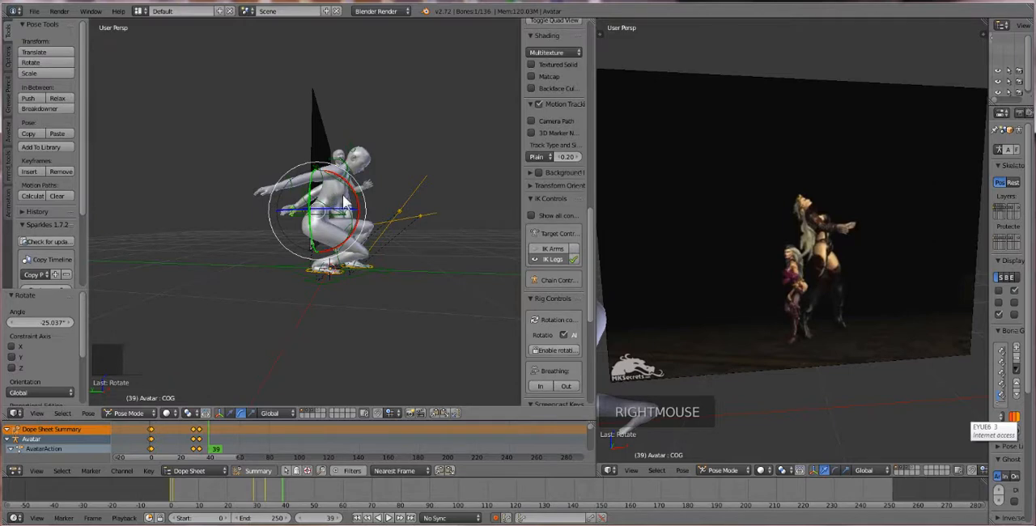
pyautogui.press('g')
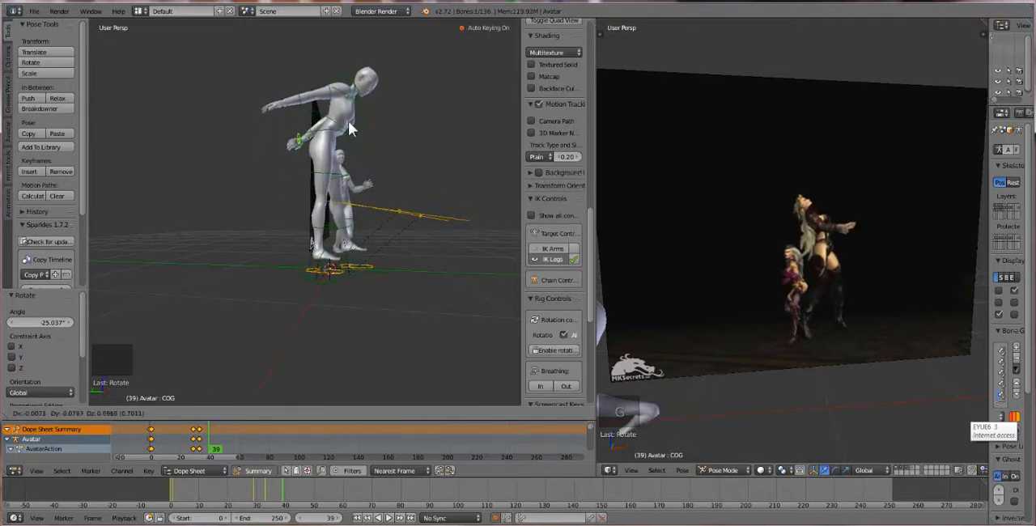
pyautogui.click(349, 132)
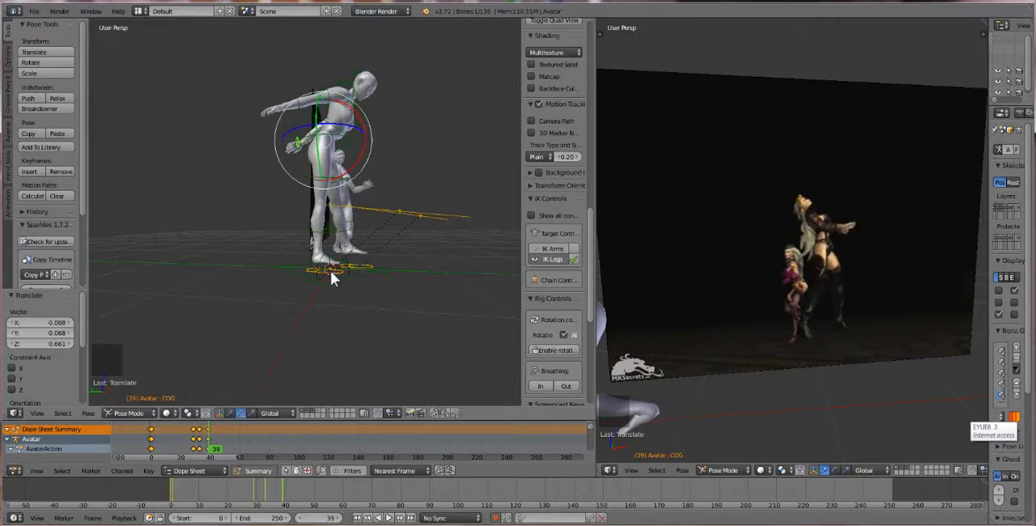
# Rotate the first avatar's right heel IK control about 37° so the foot points toe-down
pyautogui.rightClick(332, 271)
pyautogui.rightClick(334, 272)
pyautogui.scroll(2, 334, 272)
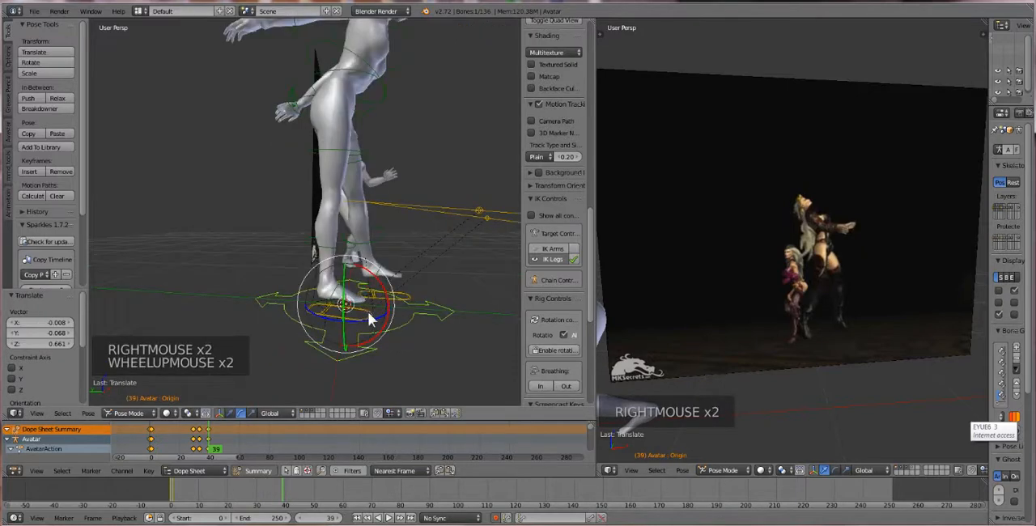
pyautogui.rightClick(368, 314)
pyautogui.press('r')
pyautogui.press('r')
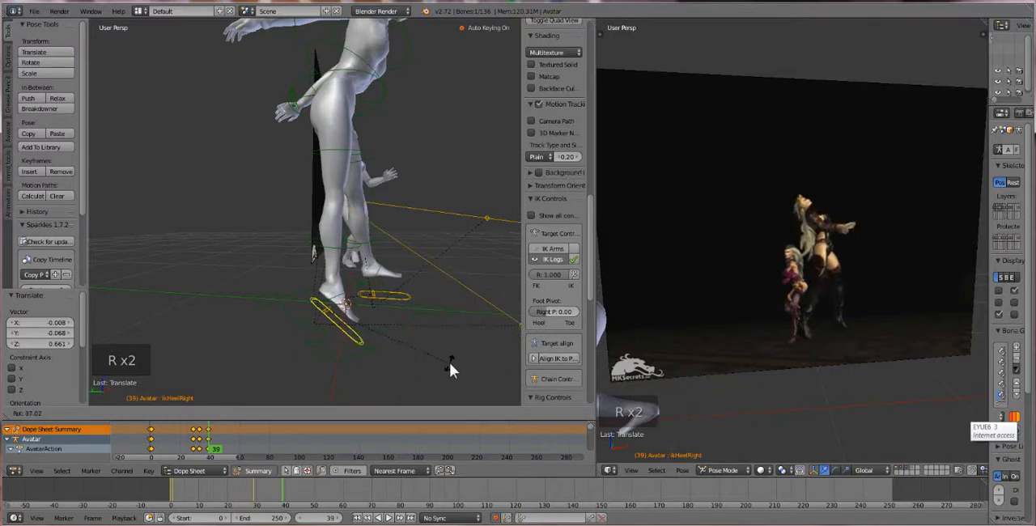
pyautogui.click(450, 363)
# Rotate the first avatar's left heel IK control about 29.2° so the foot points toe-down
pyautogui.rightClick(427, 299)
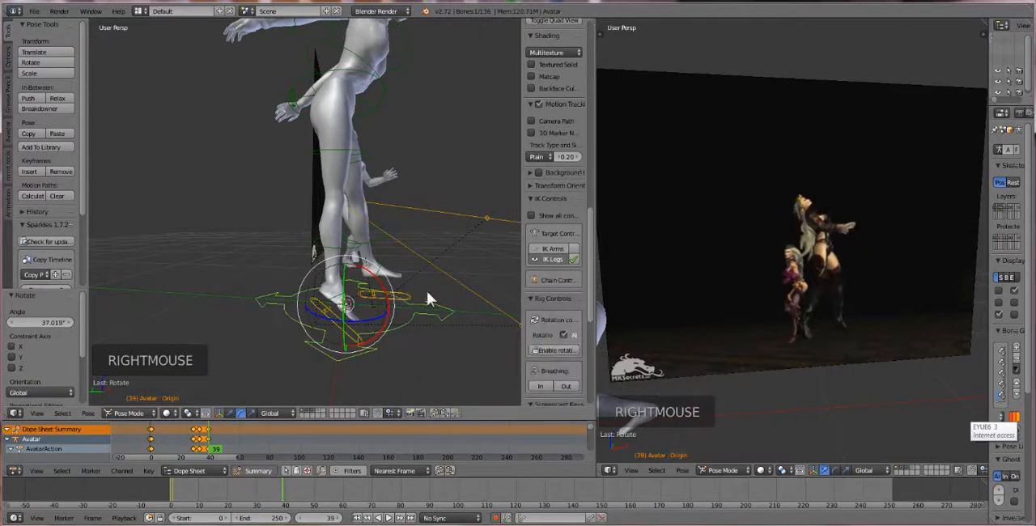
pyautogui.rightClick(410, 294)
pyautogui.rightClick(408, 299)
pyautogui.rightClick(409, 307)
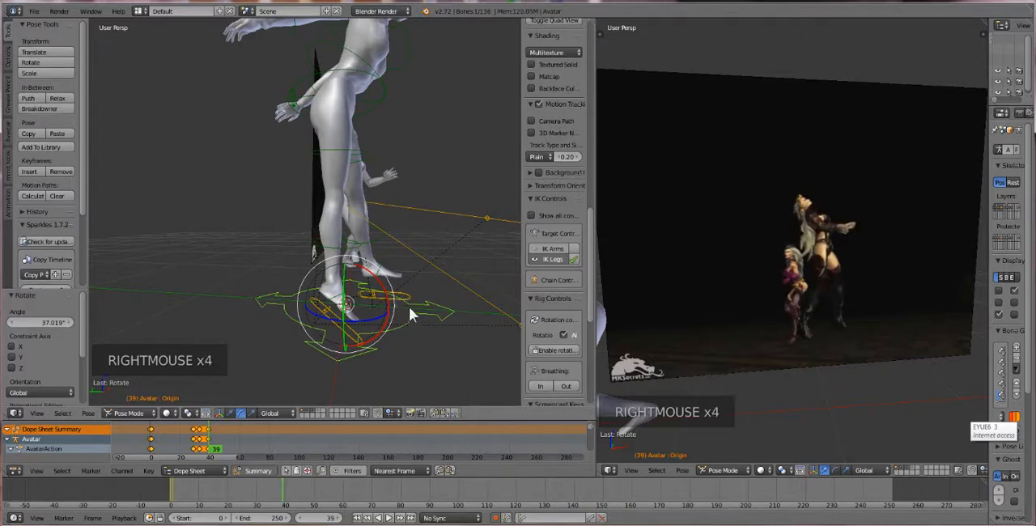
pyautogui.moveTo(409, 307); pyautogui.dragTo(400, 310, button='middle')
pyautogui.rightClick(397, 307)
pyautogui.rightClick(402, 309)
pyautogui.press('r')
pyautogui.press('r')
pyautogui.press('r')
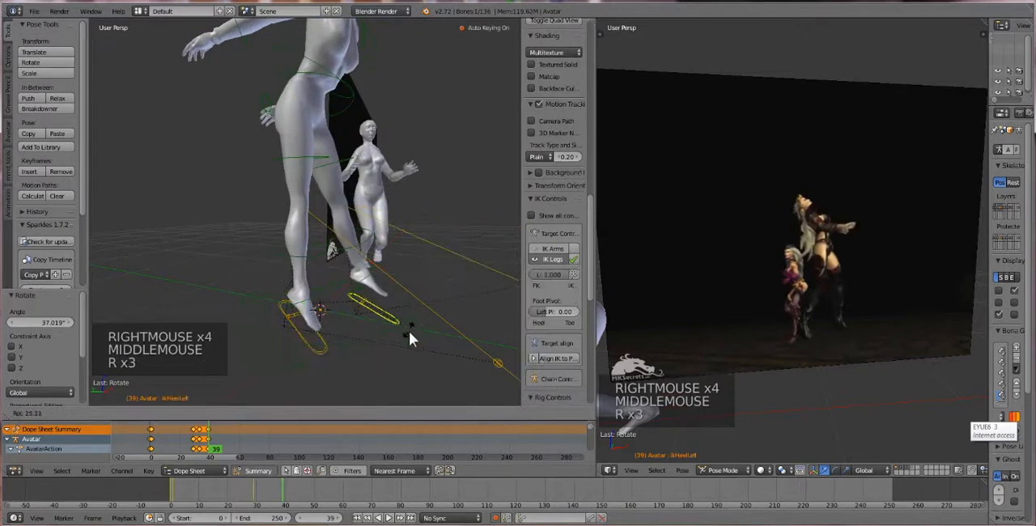
pyautogui.click(408, 333)
# Try to straighten the first avatar's upper body with a free rotation of the torso bone, and undo it
pyautogui.scroll(-1, 409, 333)
pyautogui.moveTo(409, 334); pyautogui.dragTo(324, 125, button='middle')
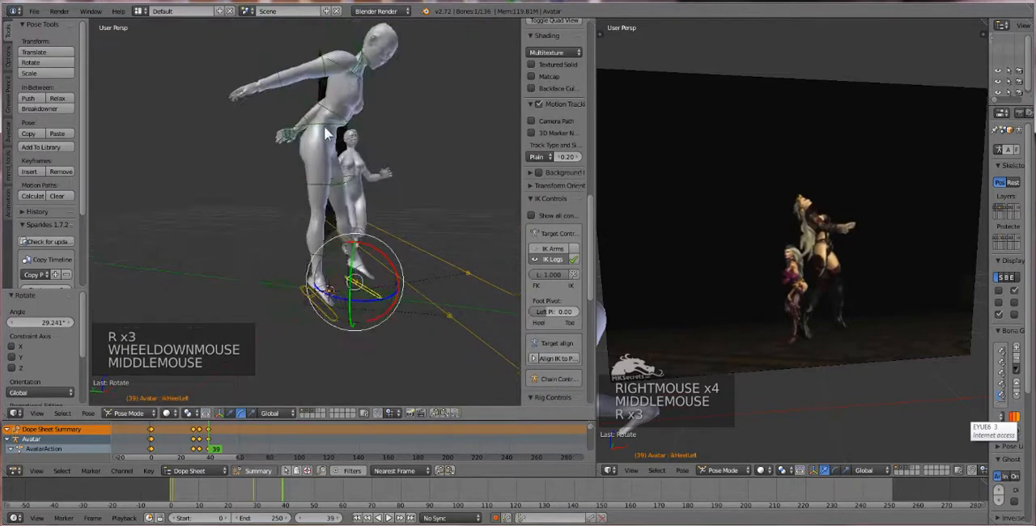
pyautogui.rightClick(322, 111)
pyautogui.press('r')
pyautogui.press('r')
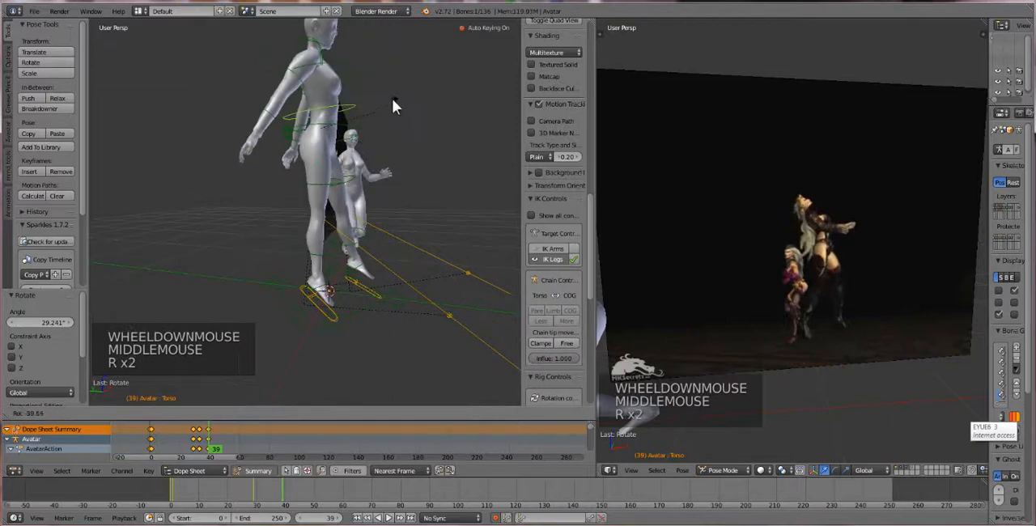
pyautogui.click(324, 133)
pyautogui.hotkey('ctrl', 'z')
# Rotate the first avatar's torso bone about -47.5° around the global X axis to lean the upper body back
pyautogui.moveTo(334, 157)
pyautogui.mouseDown(button='middle')
pyautogui.moveTo(329, 166)
pyautogui.moveTo(351, 165)
pyautogui.mouseUp(button='middle')
pyautogui.moveTo(350, 165); pyautogui.dragTo(374, 140)
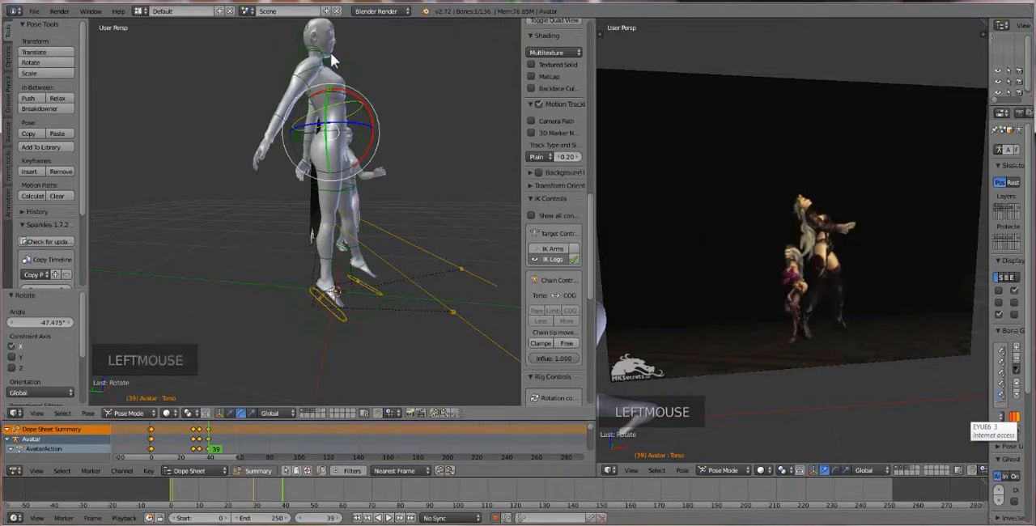
# Rotate the first avatar's neck bone about -34.9° around the global X axis to tip the head back
pyautogui.rightClick(331, 55)
pyautogui.moveTo(331, 55); pyautogui.dragTo(343, 84, button='middle')
pyautogui.rightClick(340, 79)
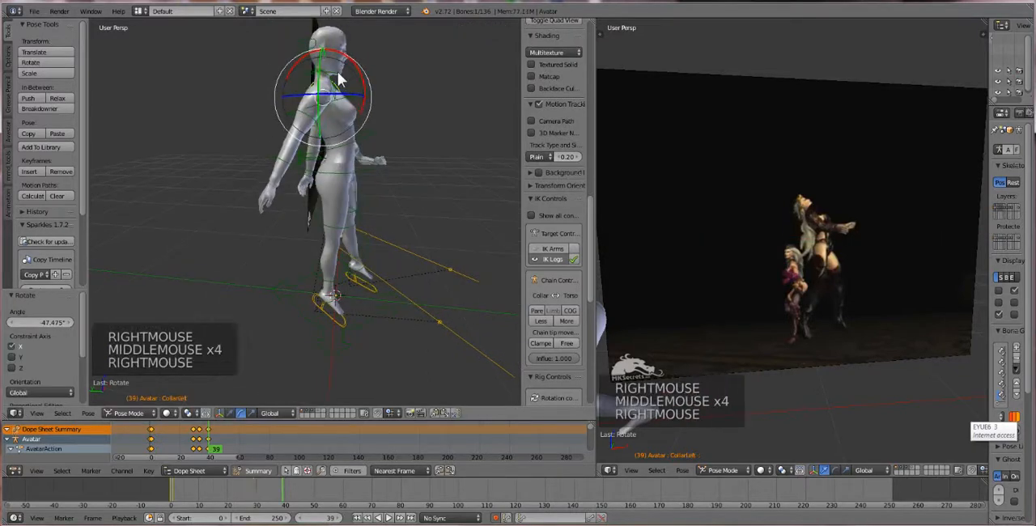
pyautogui.rightClick(343, 79)
pyautogui.rightClick(340, 77)
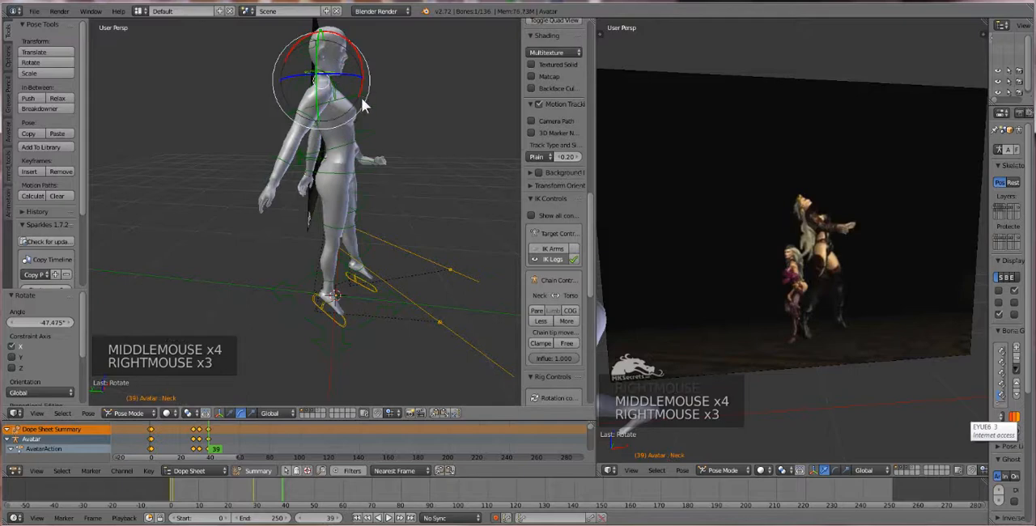
pyautogui.moveTo(361, 97); pyautogui.dragTo(365, 72)
# Rotate the first avatar's right shoulder bone to swing the arm forward alongside the body
pyautogui.rightClick(307, 118)
pyautogui.rightClick(305, 117)
pyautogui.rightClick(306, 118)
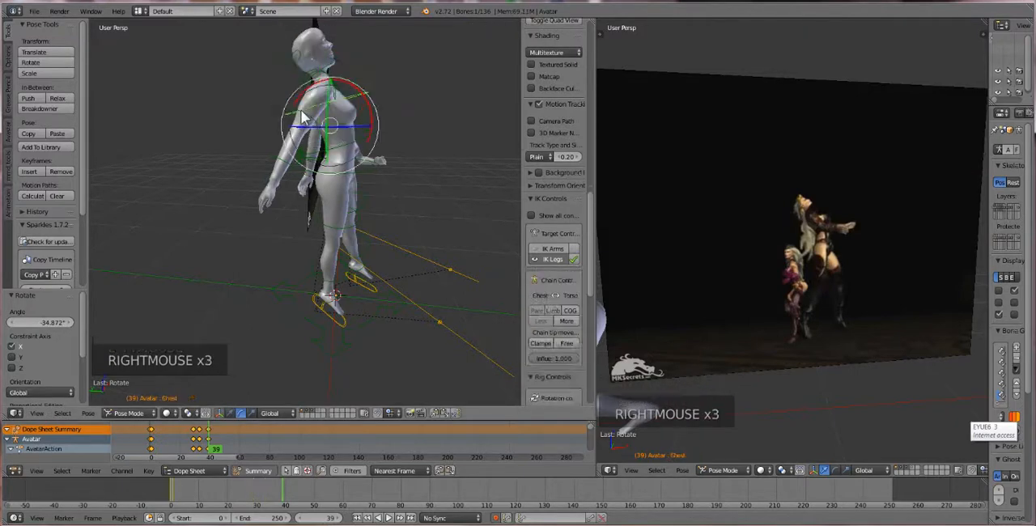
pyautogui.rightClick(304, 120)
pyautogui.rightClick(301, 123)
pyautogui.moveTo(301, 123); pyautogui.dragTo(296, 141, button='middle')
pyautogui.scroll(1, 300, 147)
pyautogui.rightClick(287, 119)
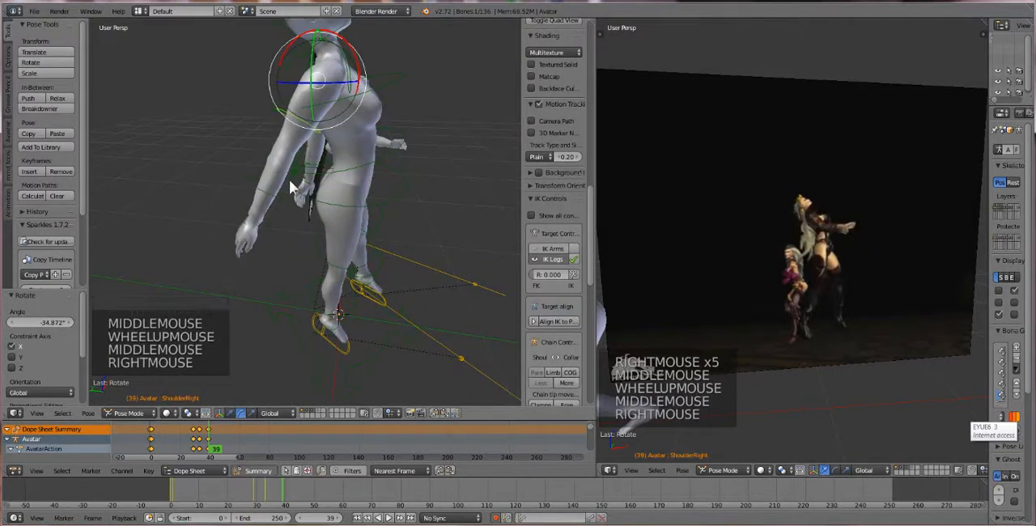
pyautogui.hotkey('alt', 'r')
pyautogui.hotkey('ctrl', 'z')
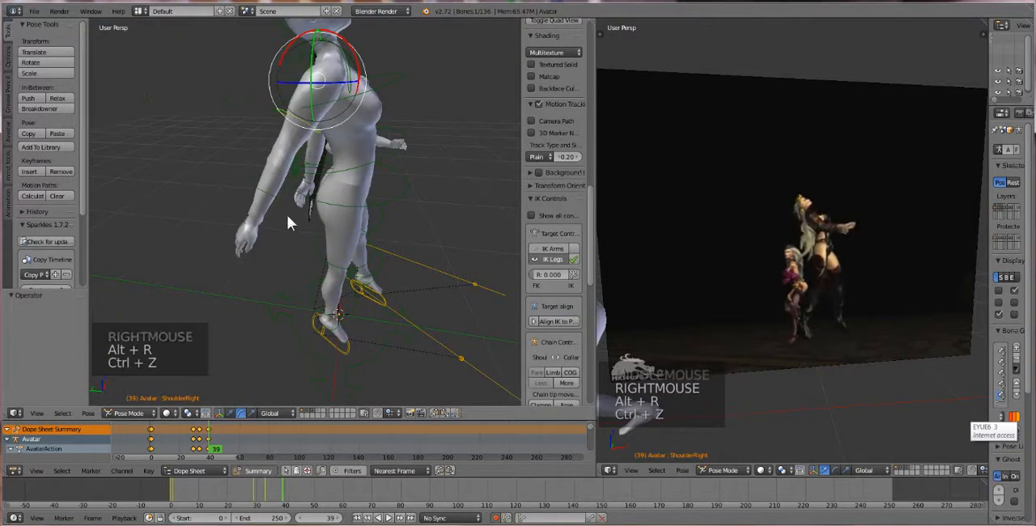
pyautogui.press('r')
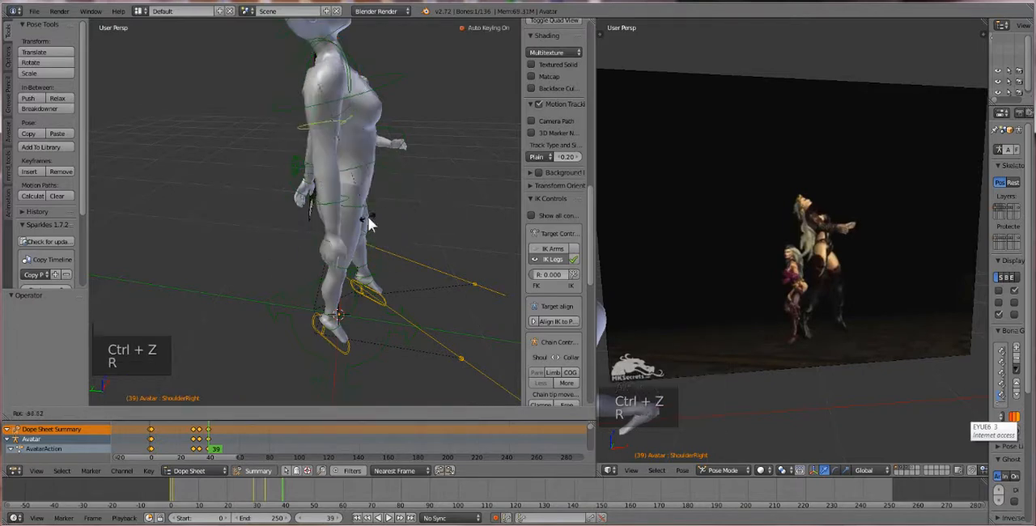
# Try clearing the right shoulder bone's rotation, and undo the reset
pyautogui.hotkey('alt', 'r')
pyautogui.moveTo(337, 108); pyautogui.dragTo(276, 160, button='middle')
pyautogui.hotkey('ctrl', 'z')
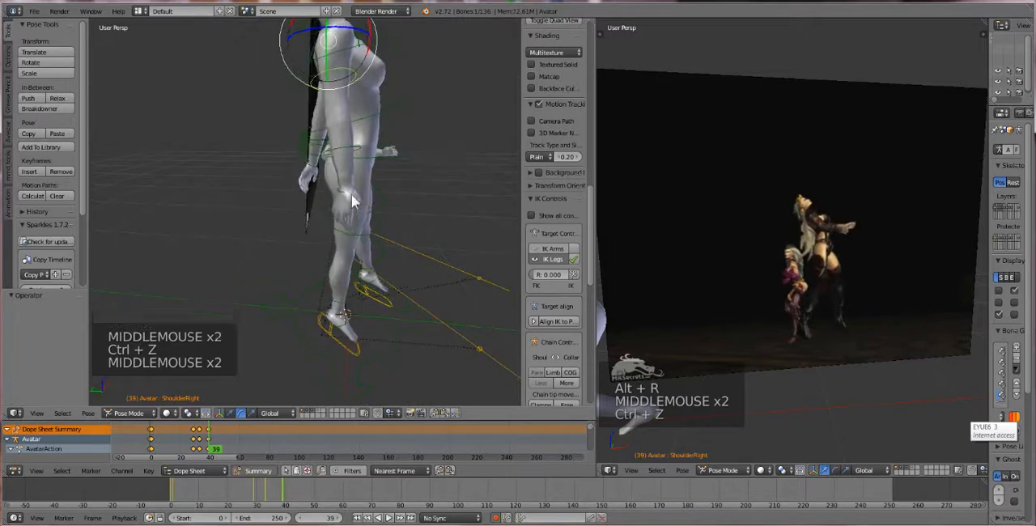
# Rotate the first avatar's right shoulder bone about -34.4°, and rotate the right elbow bone to raise the forearm forward
pyautogui.press('r')
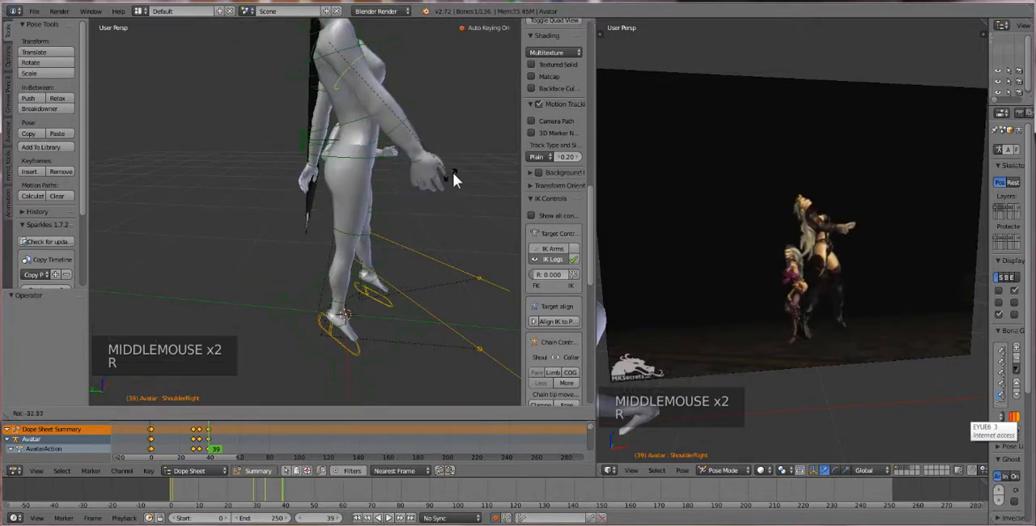
pyautogui.click(445, 164)
pyautogui.rightClick(407, 122)
pyautogui.press('r')
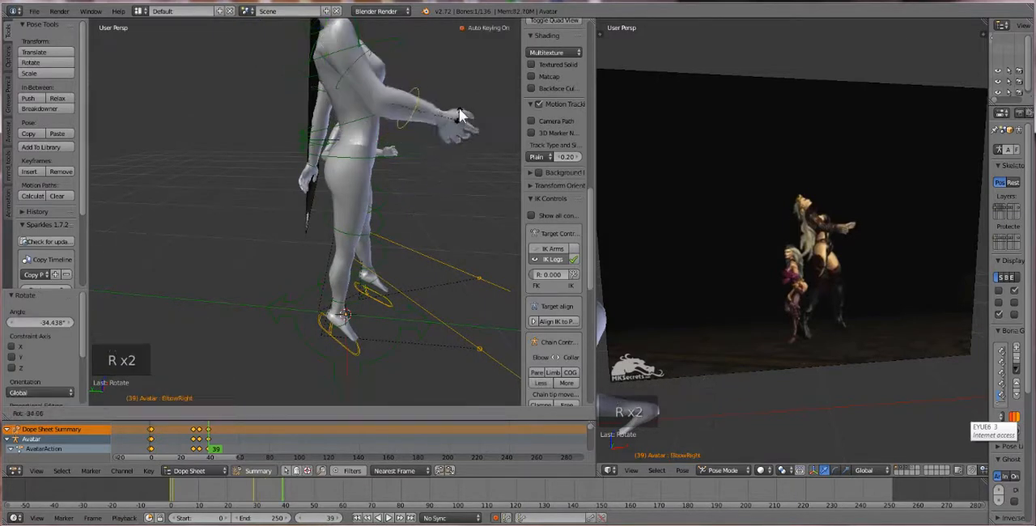
pyautogui.click(459, 97)
# Clear the right wrist bone's rotation and trackball-rotate it about 27.5° and -3.4° to angle the hand
pyautogui.rightClick(445, 101)
pyautogui.hotkey('alt', 'r')
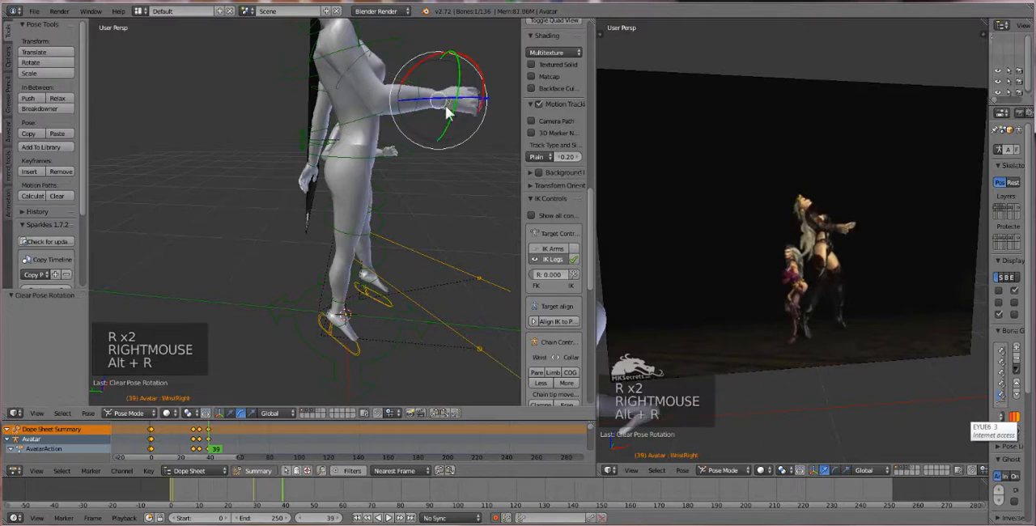
pyautogui.press('r')
pyautogui.press('r')
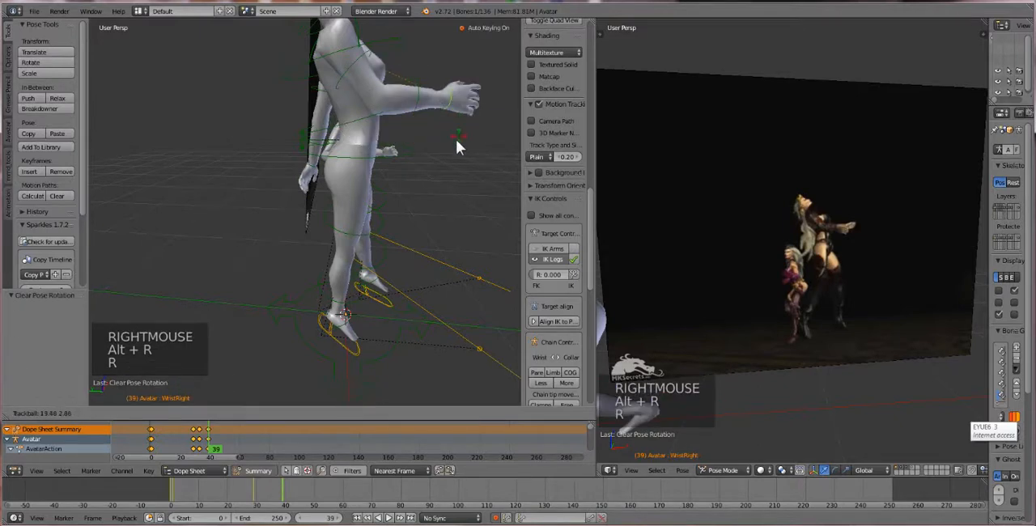
pyautogui.click(453, 140)
pyautogui.moveTo(453, 140); pyautogui.dragTo(288, 170, button='middle')
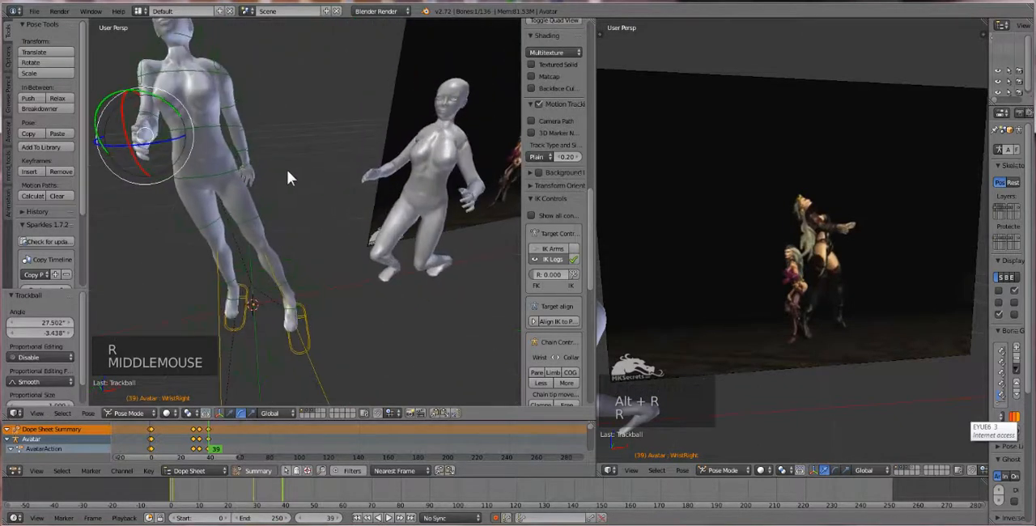
# Move the first avatar's COG bone about 0.064 along the global X axis
pyautogui.rightClick(224, 173)
pyautogui.moveTo(224, 173); pyautogui.dragTo(387, 185, button='middle')
pyautogui.rightClick(390, 176)
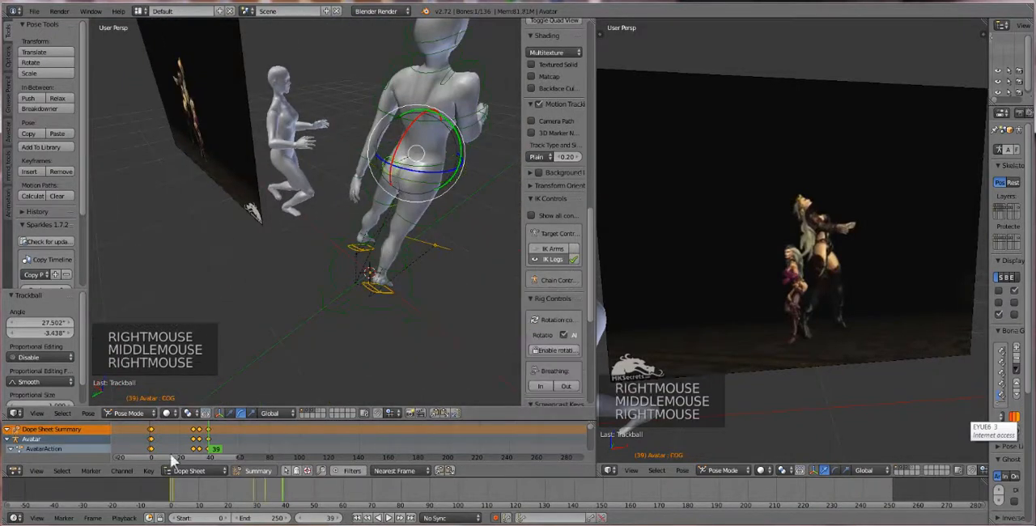
pyautogui.click(230, 413)
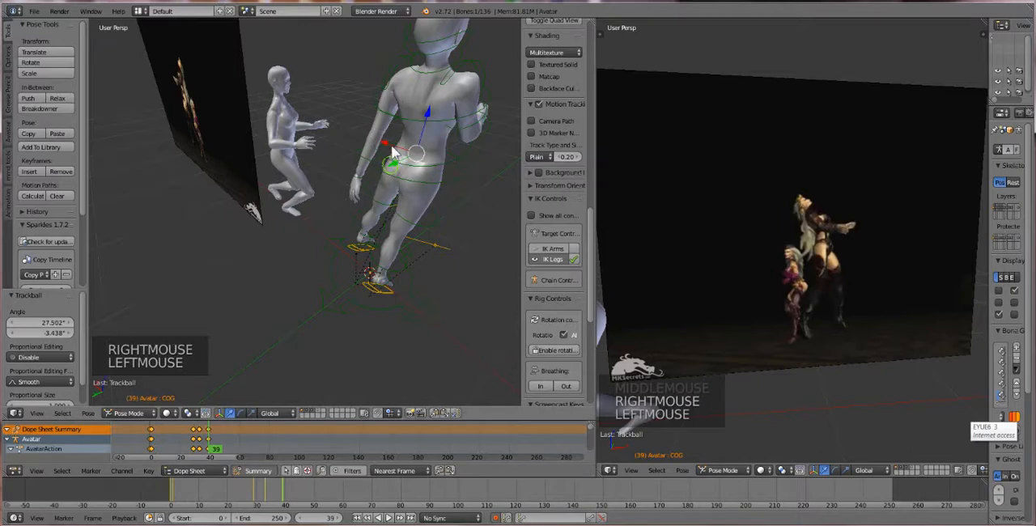
pyautogui.moveTo(391, 145); pyautogui.dragTo(383, 141)
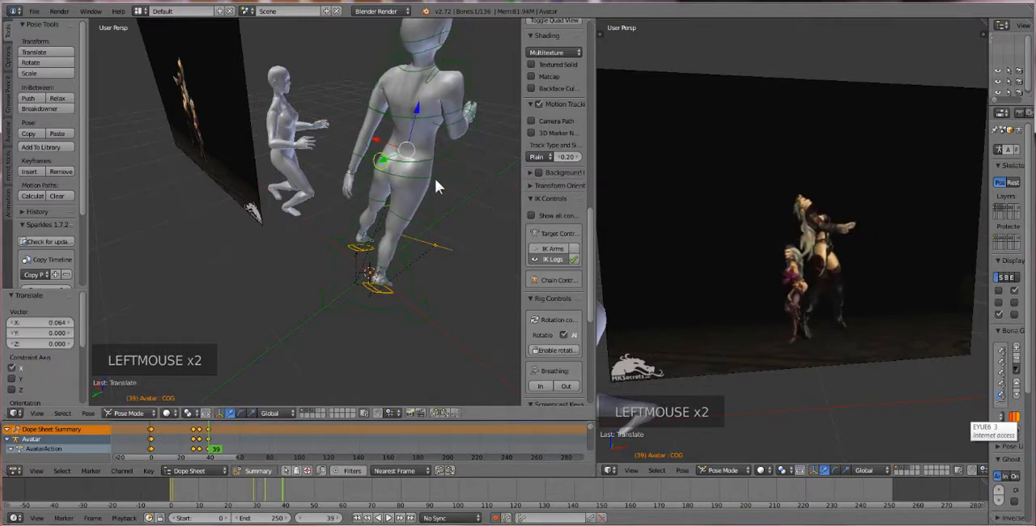
pyautogui.moveTo(435, 186); pyautogui.dragTo(240, 154, button='middle')
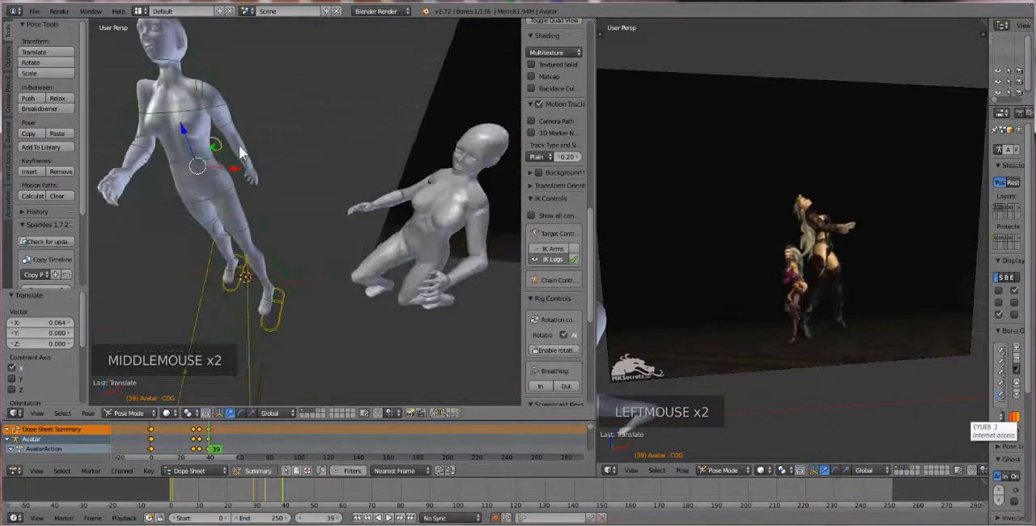
pyautogui.rightClick(230, 131)
pyautogui.moveTo(313, 183); pyautogui.dragTo(322, 230, button='middle')
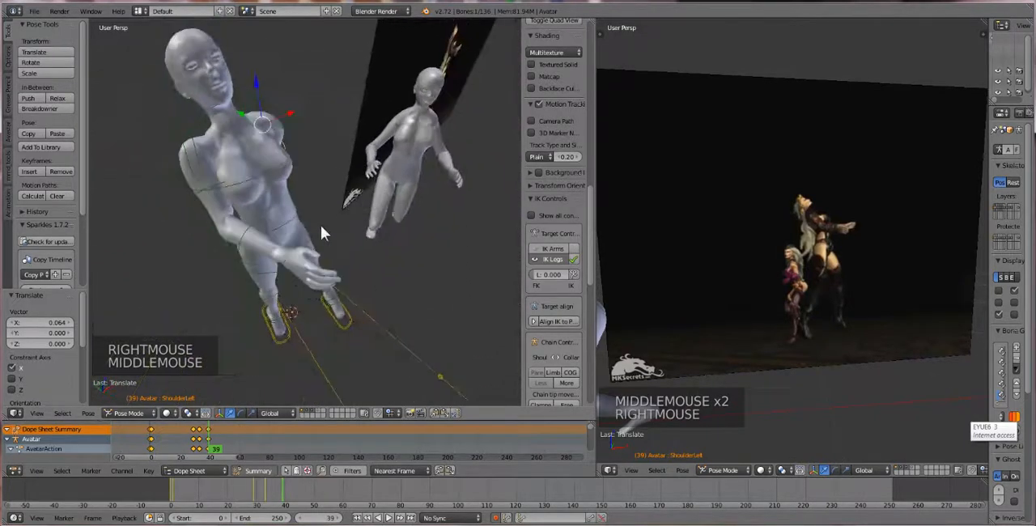
pyautogui.rightClick(285, 265)
pyautogui.rightClick(285, 267)
pyautogui.rightClick(285, 267)
pyautogui.moveTo(285, 267); pyautogui.dragTo(305, 246, button='middle')
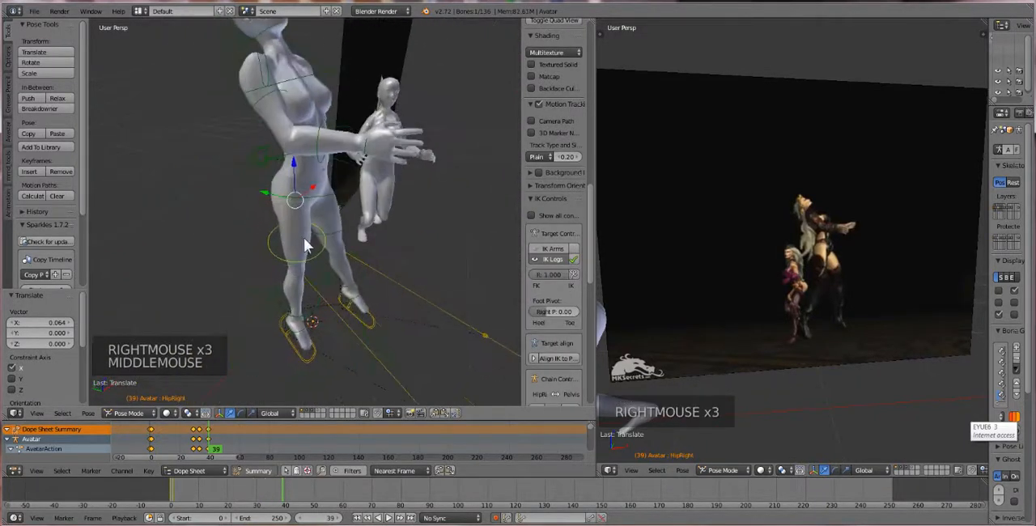
pyautogui.rightClick(370, 157)
pyautogui.keyDown('shift'); pyautogui.rightClick(322, 140); pyautogui.keyUp('shift')
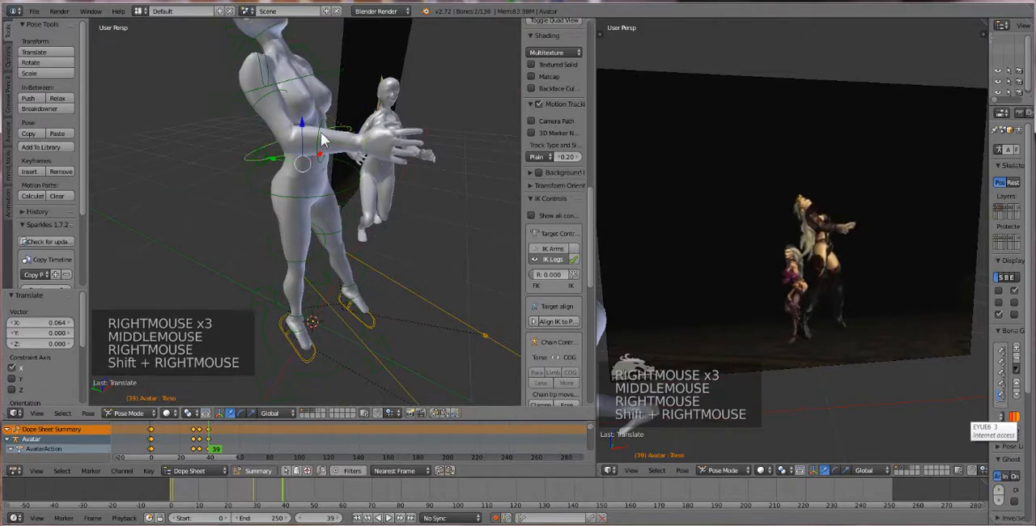
pyautogui.rightClick(373, 152)
pyautogui.keyDown('shift'); pyautogui.rightClick(322, 168); pyautogui.keyUp('shift')
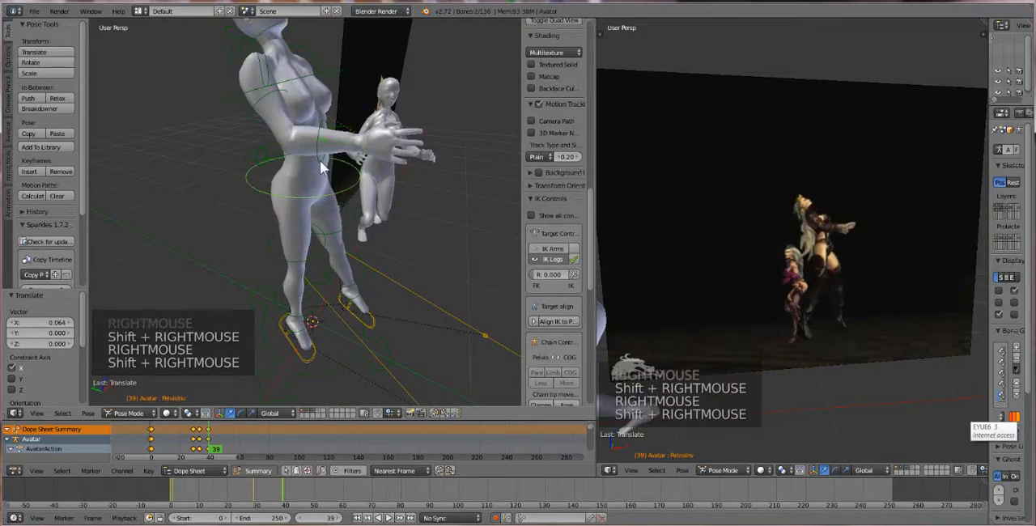
pyautogui.scroll(2, 320, 165)
pyautogui.moveTo(320, 165); pyautogui.dragTo(396, 151, button='middle')
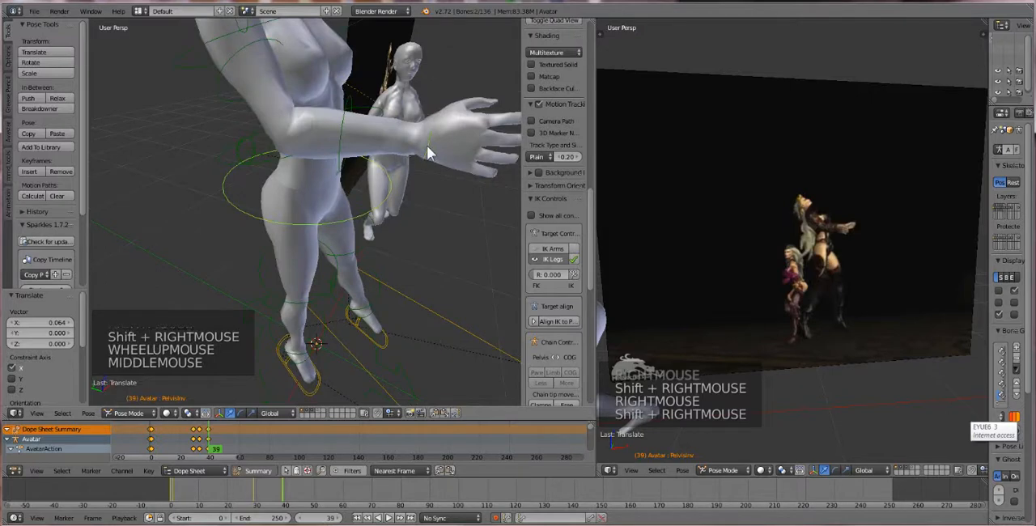
pyautogui.rightClick(368, 144)
pyautogui.keyDown('shift'); pyautogui.rightClick(342, 104); pyautogui.keyUp('shift')
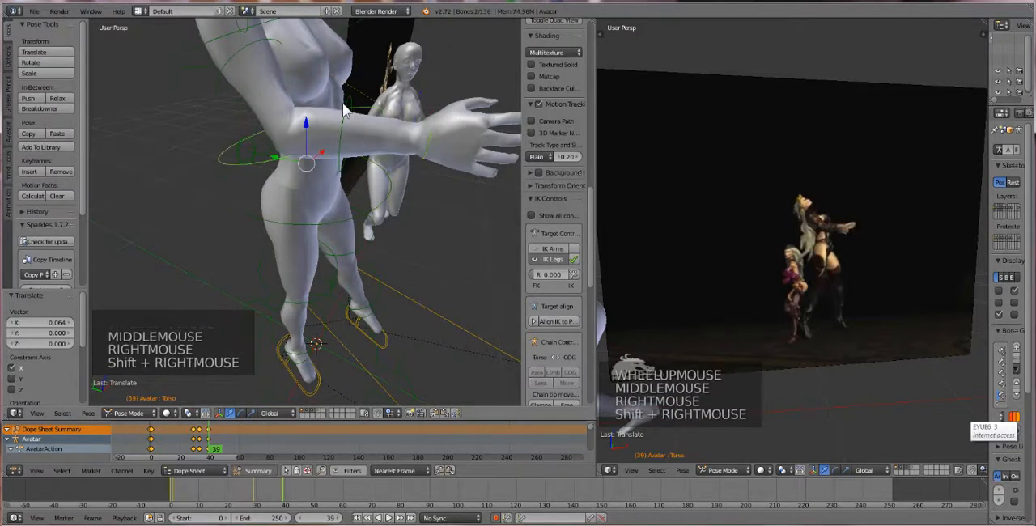
pyautogui.keyDown('shift'); pyautogui.rightClick(341, 102); pyautogui.keyUp('shift')
# Copy the pose of the right wrist, elbow, shoulder and collar bones and paste it X-flipped onto the left arm
pyautogui.rightClick(438, 134)
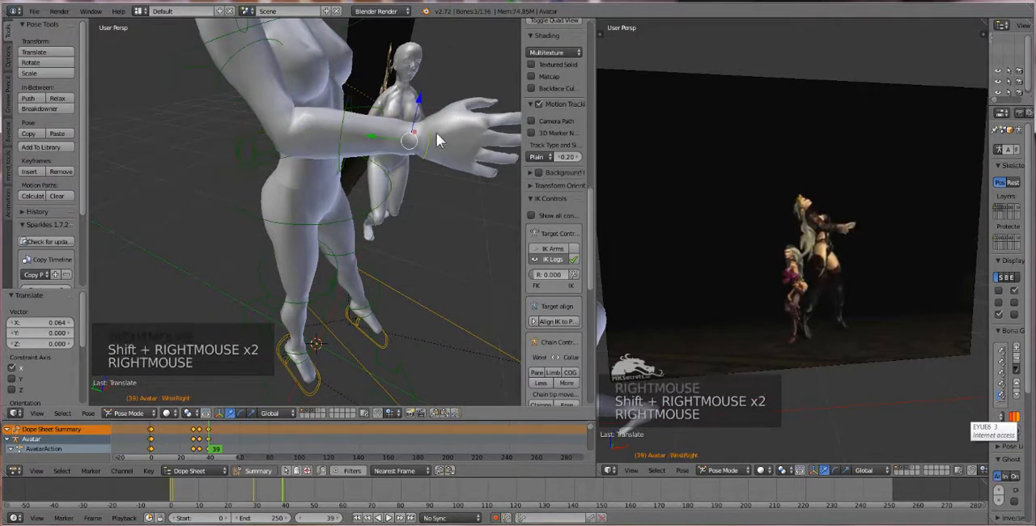
pyautogui.keyDown('shift'); pyautogui.rightClick(344, 177); pyautogui.keyUp('shift')
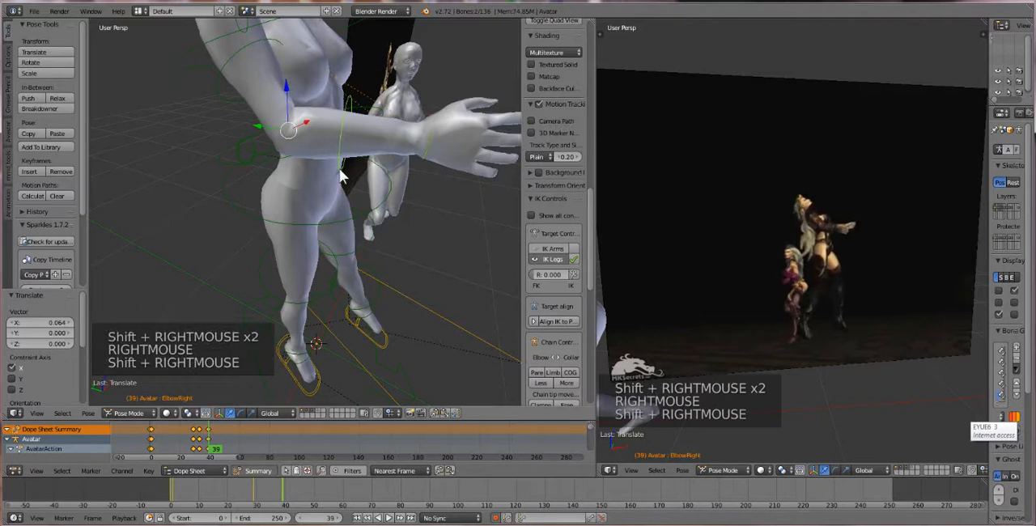
pyautogui.keyDown('shift'); pyautogui.rightClick(227, 87); pyautogui.keyUp('shift')
pyautogui.scroll(-1, 232, 103)
pyautogui.moveTo(232, 103); pyautogui.dragTo(246, 134, button='middle')
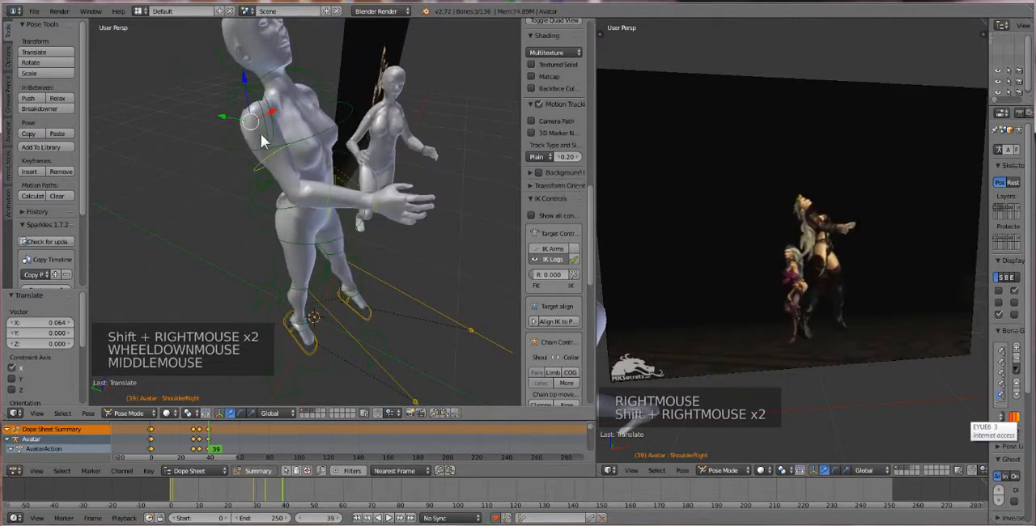
pyautogui.keyDown('shift'); pyautogui.rightClick(268, 132); pyautogui.keyUp('shift')
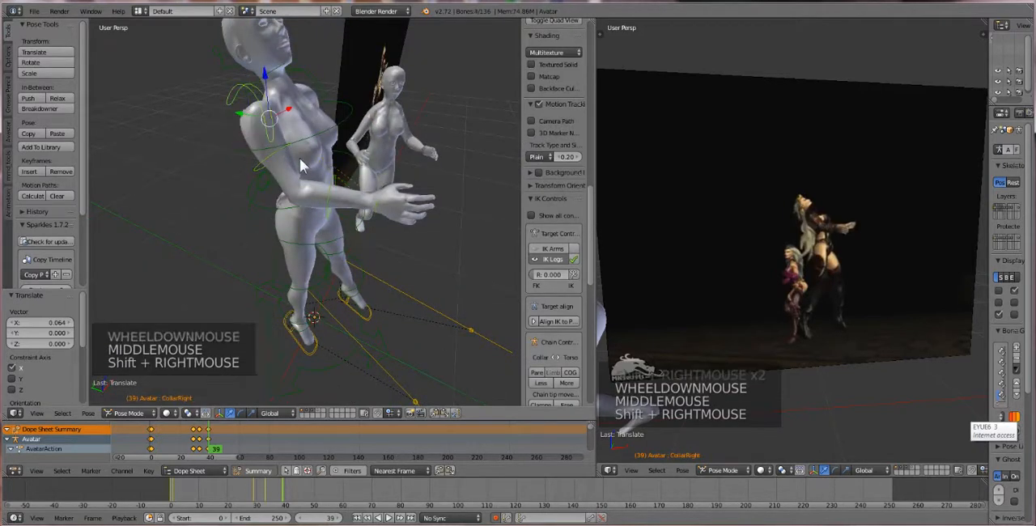
pyautogui.moveTo(269, 132); pyautogui.dragTo(254, 224, button='middle')
pyautogui.click(85, 413)
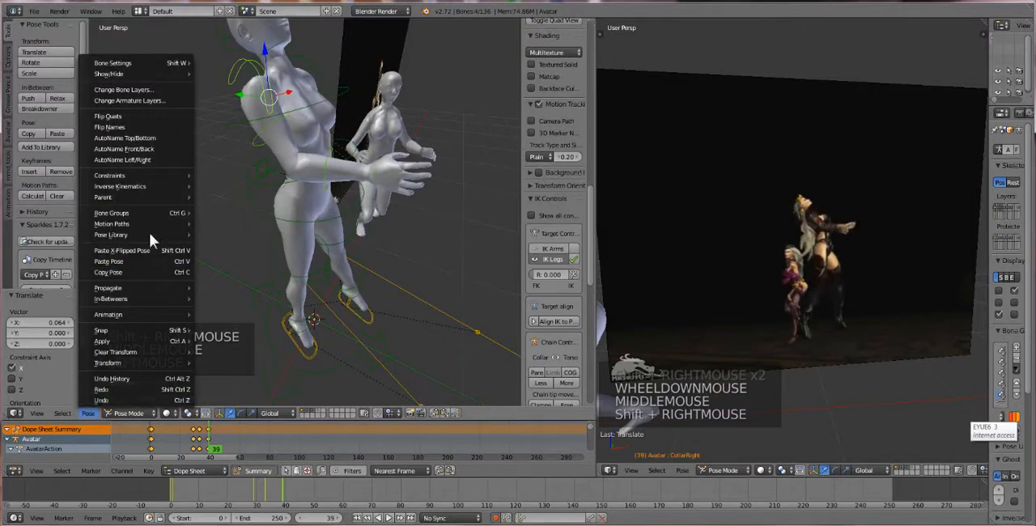
pyautogui.click(130, 272)
pyautogui.click(89, 414)
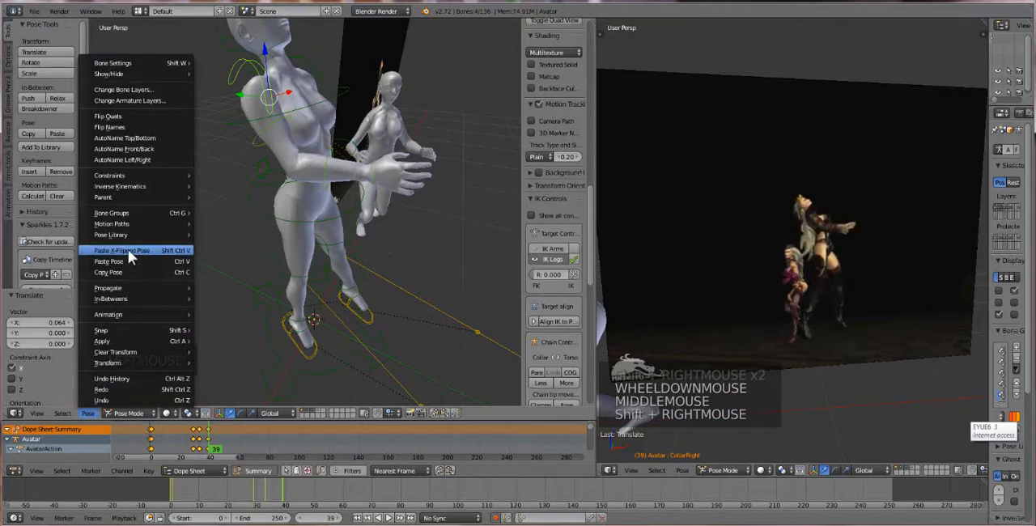
pyautogui.click(128, 249)
# Raise the first avatar's left heel IK bone about 0.186 along global Z and rotate it about 6.1°
pyautogui.moveTo(207, 269); pyautogui.dragTo(293, 229, button='middle')
pyautogui.rightClick(336, 167)
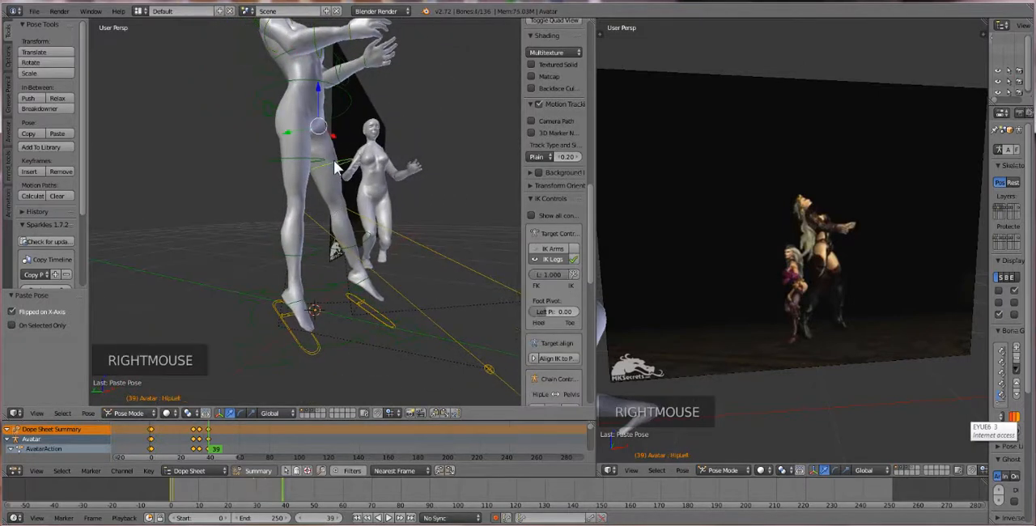
pyautogui.rightClick(360, 282)
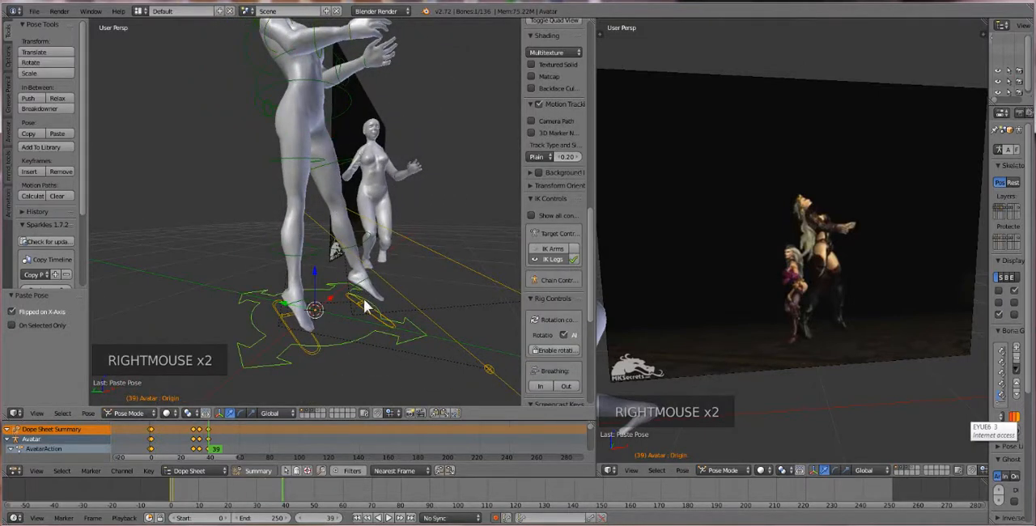
pyautogui.rightClick(365, 306)
pyautogui.moveTo(334, 298); pyautogui.dragTo(350, 243)
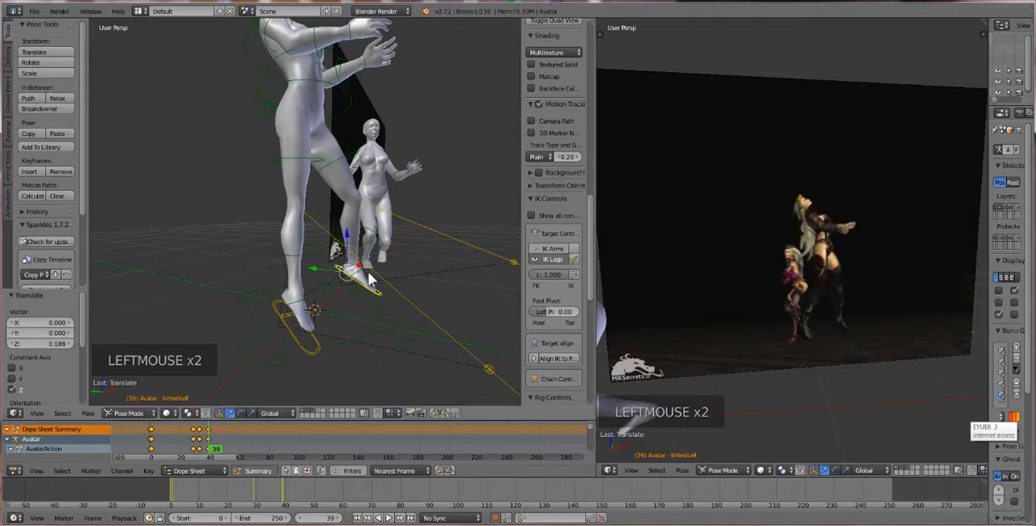
pyautogui.press('r')
pyautogui.click(374, 290)
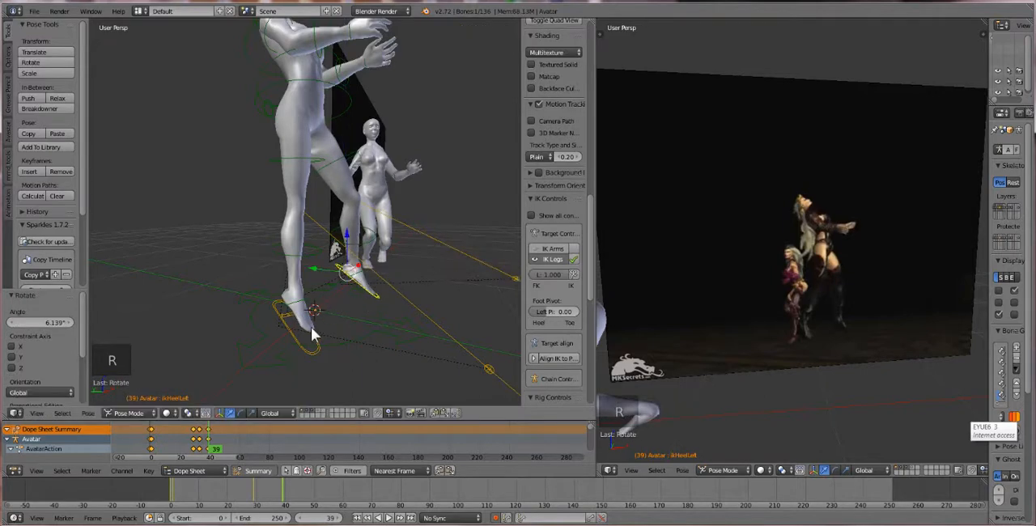
# Move the right heel IK bone upward and forward to bend the knee, and rotate it about 6.5°
pyautogui.rightClick(292, 326)
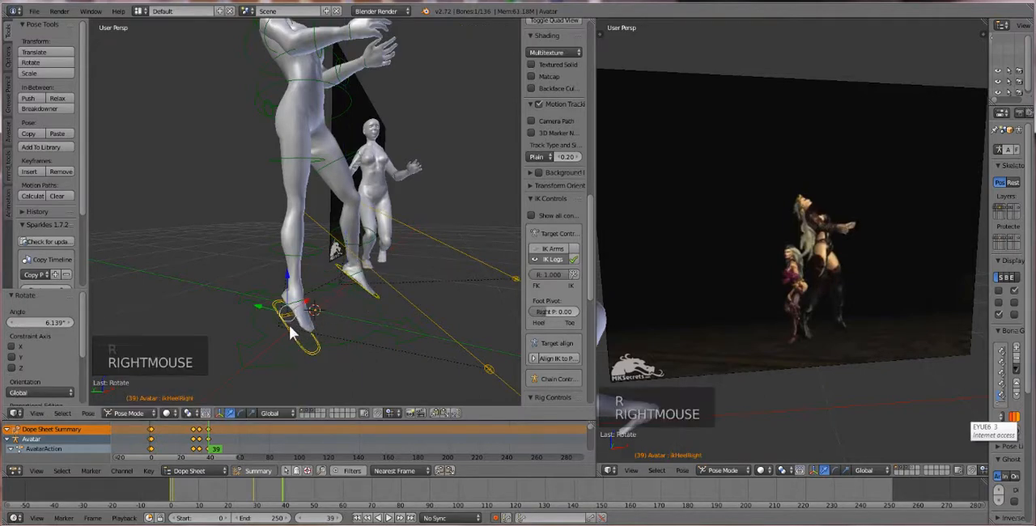
pyautogui.press('g')
pyautogui.press('g')
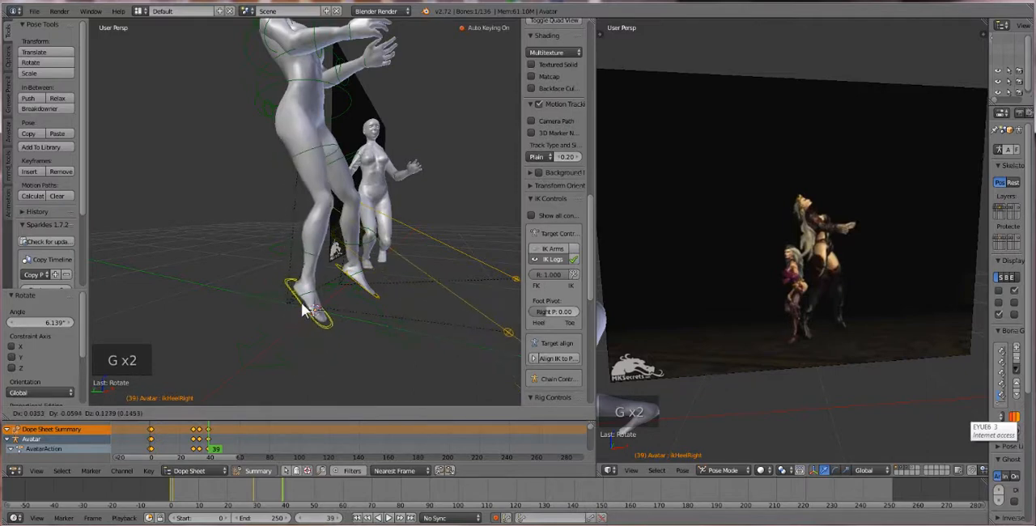
pyautogui.click(342, 306)
pyautogui.press('r')
pyautogui.click(335, 314)
# Set the current frame to 47 for the mid-air pose
pyautogui.scroll(-1, 336, 316)
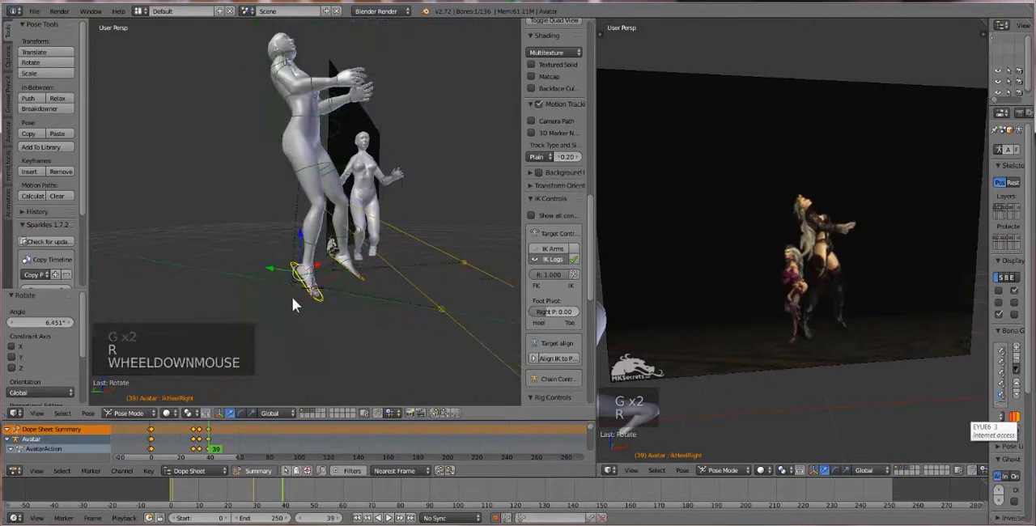
pyautogui.moveTo(293, 297); pyautogui.dragTo(303, 315, button='middle')
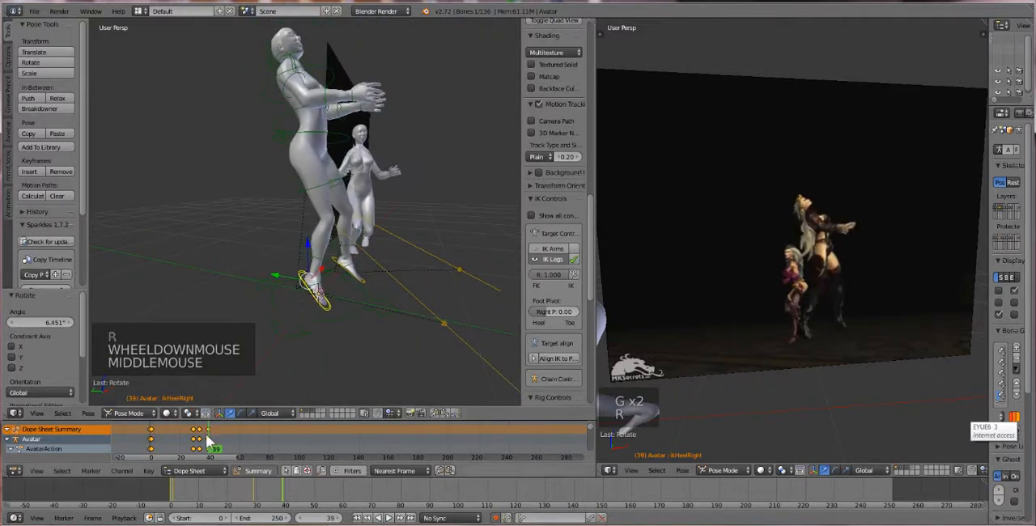
pyautogui.moveTo(215, 433); pyautogui.dragTo(223, 459)
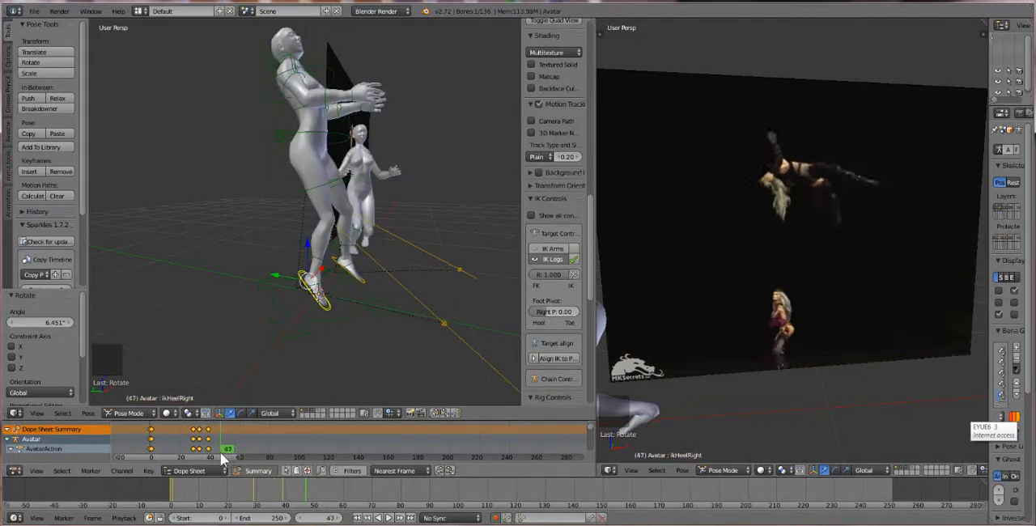
pyautogui.scroll(-2, 343, 273)
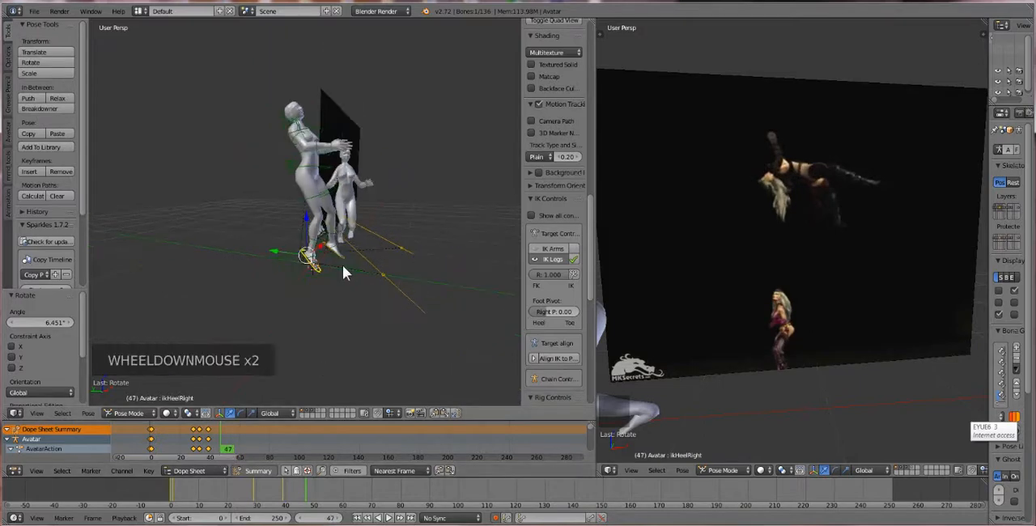
# Try raising the first avatar's COG bone along the Z axis, and undo the move
pyautogui.rightClick(296, 173)
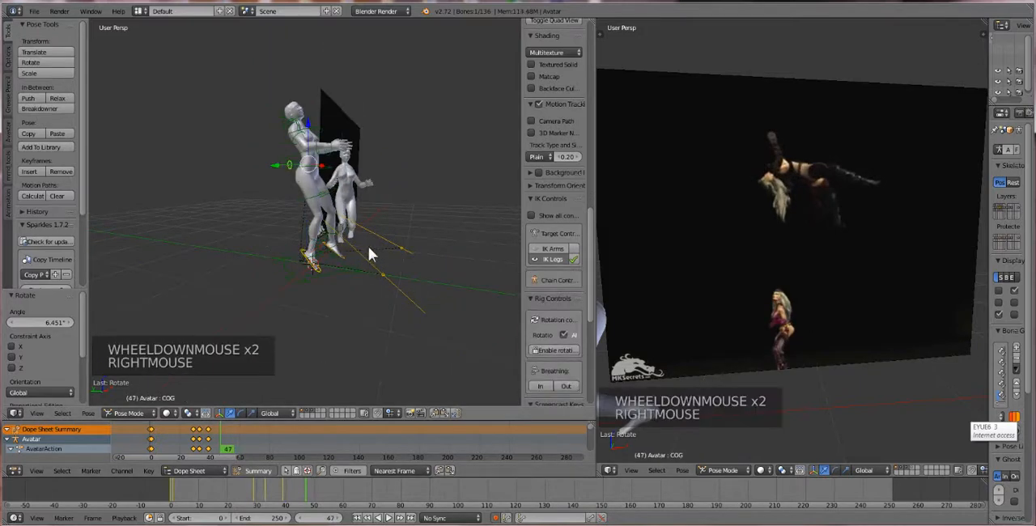
pyautogui.scroll(-1, 369, 251)
pyautogui.moveTo(307, 139); pyautogui.dragTo(313, 62)
pyautogui.hotkey('ctrl', 'z')
pyautogui.scroll(4, 322, 316)
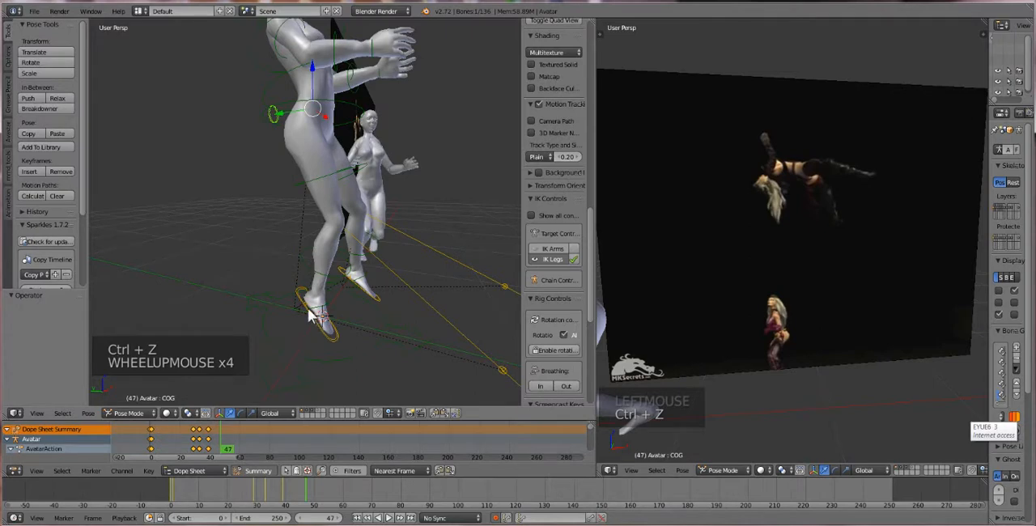
pyautogui.press('b')
pyautogui.moveTo(275, 238); pyautogui.dragTo(381, 349)
pyautogui.scroll(-3, 336, 308)
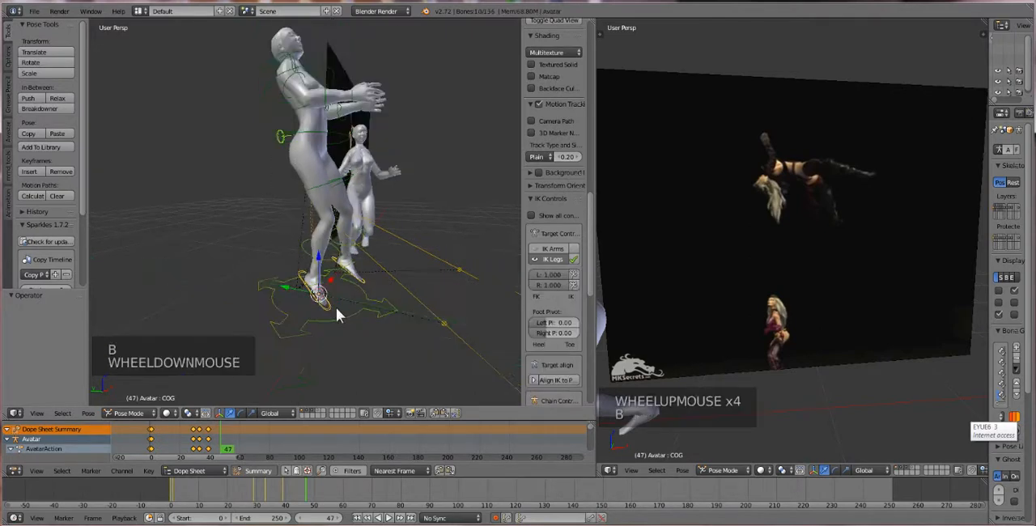
pyautogui.scroll(2, 319, 293)
# Select both heel IK bones and the COG bone of the first avatar together, and raise them about 1.161 along global Z
pyautogui.rightClick(318, 297)
pyautogui.moveTo(317, 297); pyautogui.dragTo(336, 281, button='middle')
pyautogui.keyDown('shift'); pyautogui.rightClick(350, 284); pyautogui.keyUp('shift')
pyautogui.scroll(1, 328, 319)
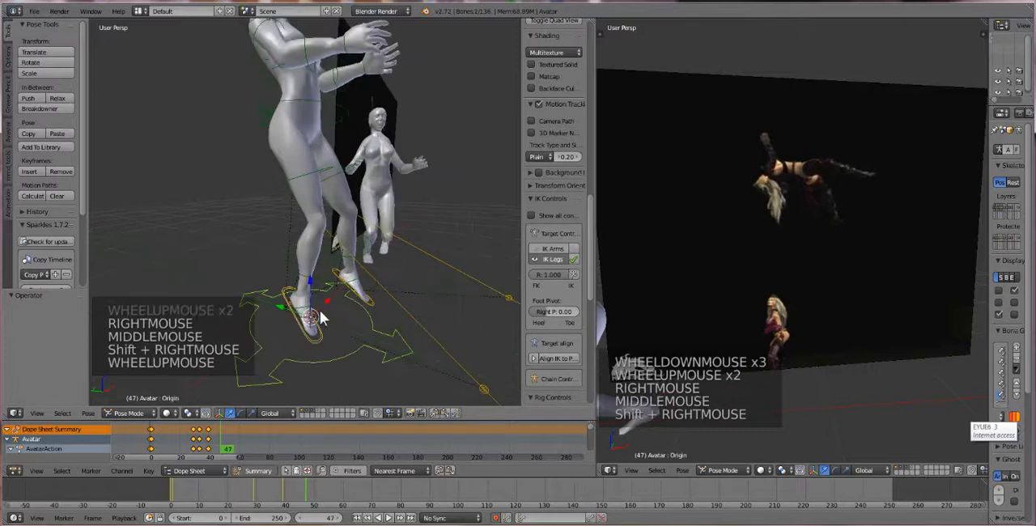
pyautogui.rightClick(338, 334)
pyautogui.keyDown('shift'); pyautogui.rightClick(369, 298); pyautogui.keyUp('shift')
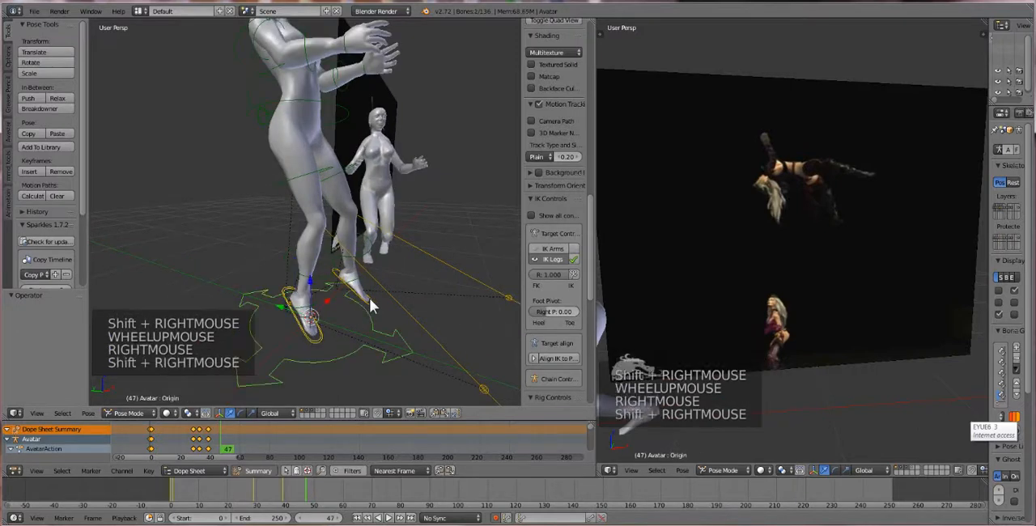
pyautogui.rightClick(357, 310)
pyautogui.keyDown('shift'); pyautogui.rightClick(371, 300); pyautogui.keyUp('shift')
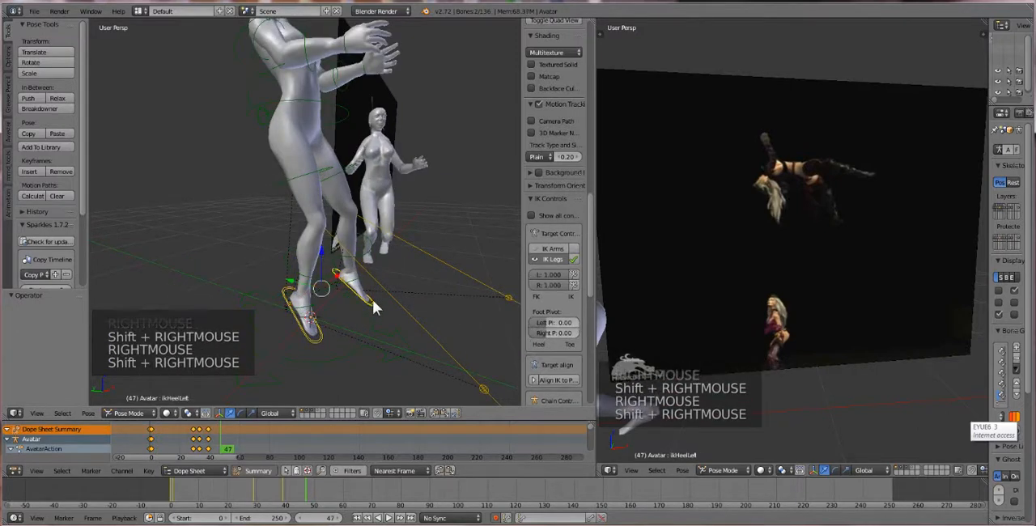
pyautogui.scroll(-2, 360, 299)
pyautogui.moveTo(353, 290); pyautogui.dragTo(364, 290, button='middle')
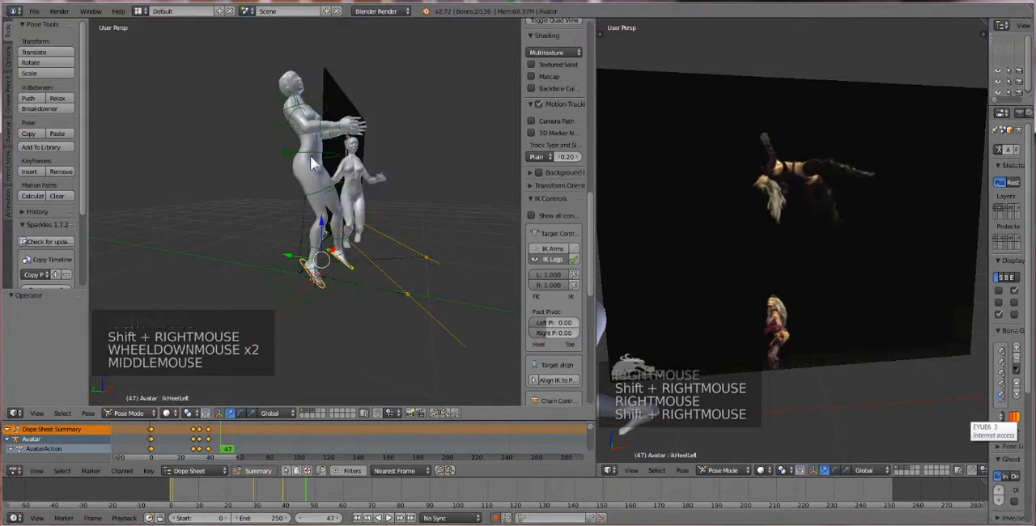
pyautogui.keyDown('shift'); pyautogui.rightClick(285, 153); pyautogui.keyUp('shift')
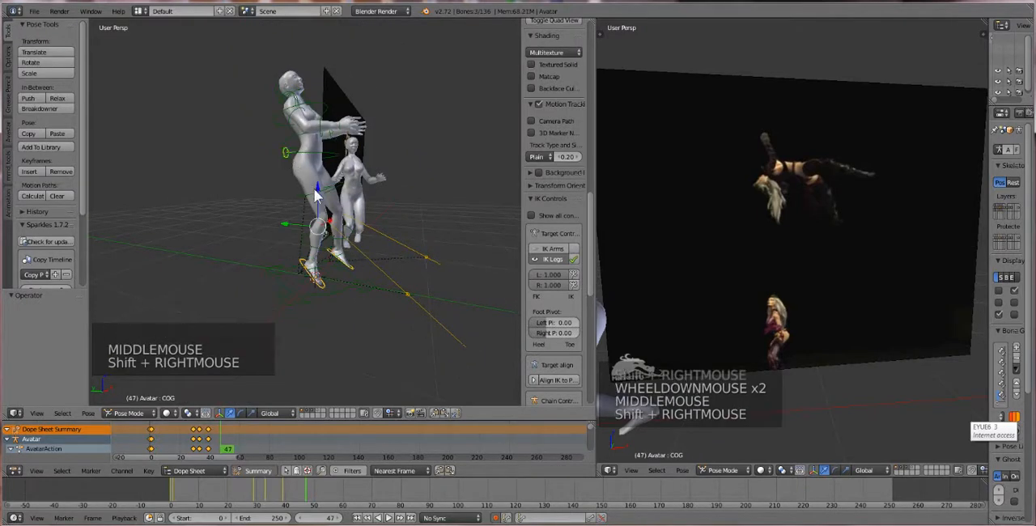
pyautogui.moveTo(312, 181); pyautogui.dragTo(332, 72)
pyautogui.scroll(-2, 332, 73)
pyautogui.moveTo(332, 75); pyautogui.dragTo(328, 106, button='middle')
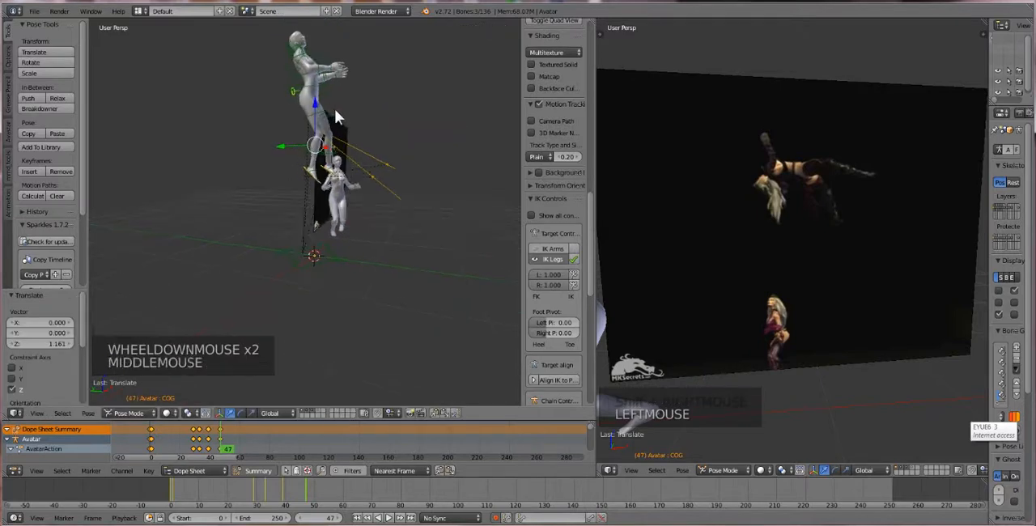
# Rotate the selected bones about -71.1° to lay the avatar on its back, and move them about X 0.311, Y -0.411, Z 0.730
pyautogui.press('r')
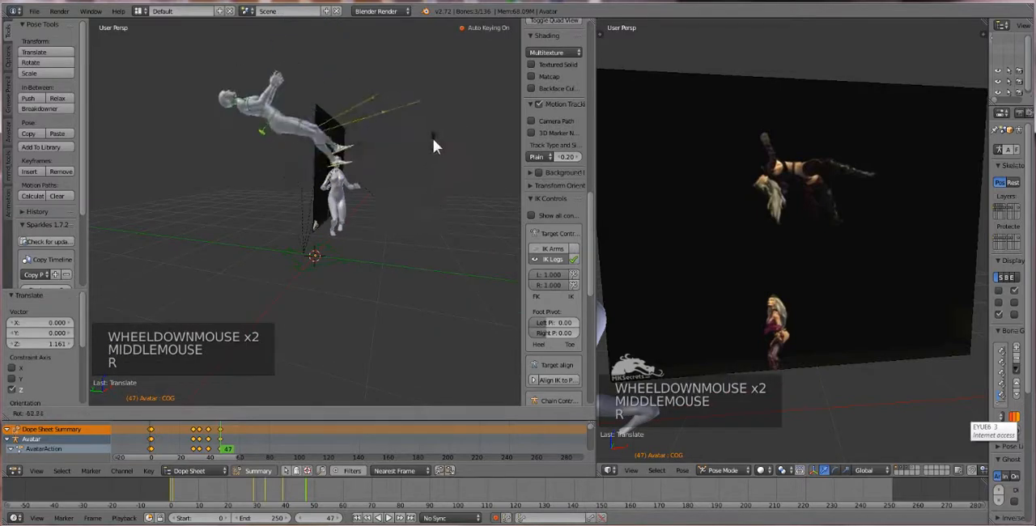
pyautogui.click(411, 115)
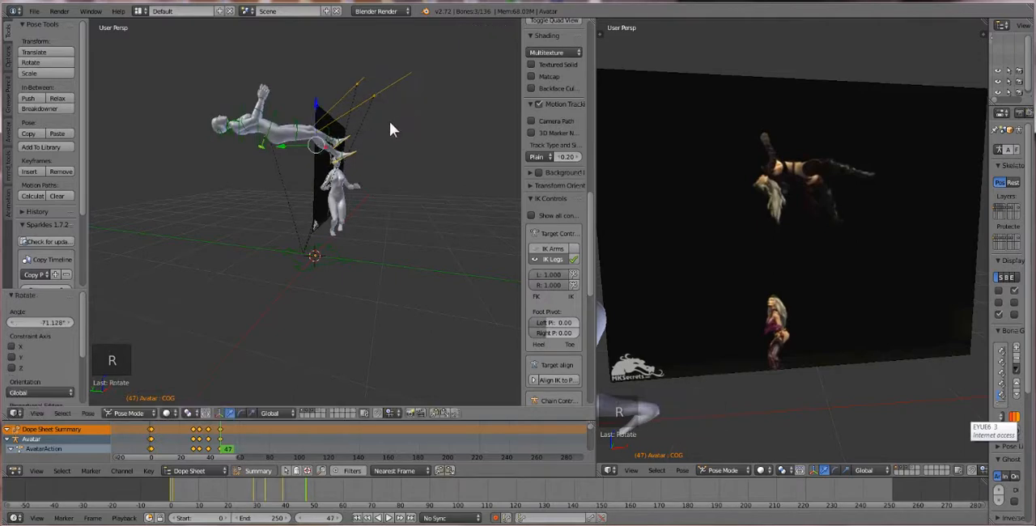
pyautogui.press('g')
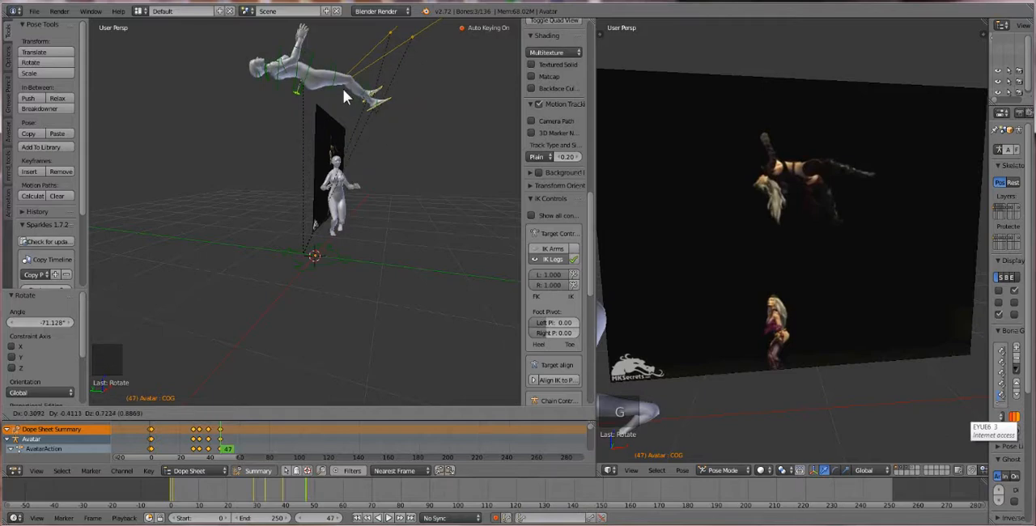
pyautogui.click(343, 89)
# Rotate the COG and both heel IK bones about -30.4° around global Z
pyautogui.scroll(2, 297, 110)
pyautogui.keyDown('shift'); pyautogui.moveTo(298, 110); pyautogui.dragTo(308, 235, button='middle'); pyautogui.keyUp('shift')
pyautogui.scroll(2, 320, 209)
pyautogui.scroll(-2, 312, 194)
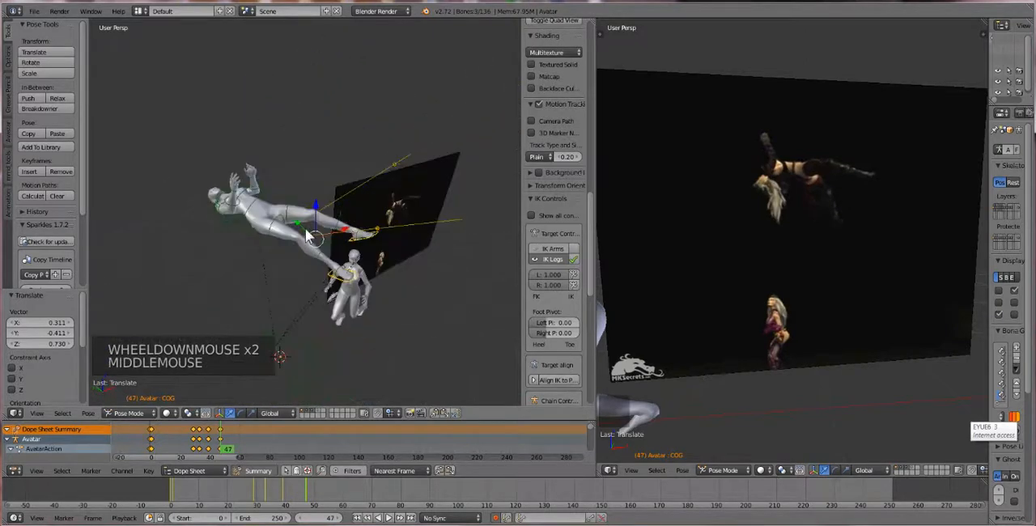
pyautogui.press('r')
pyautogui.press('z')
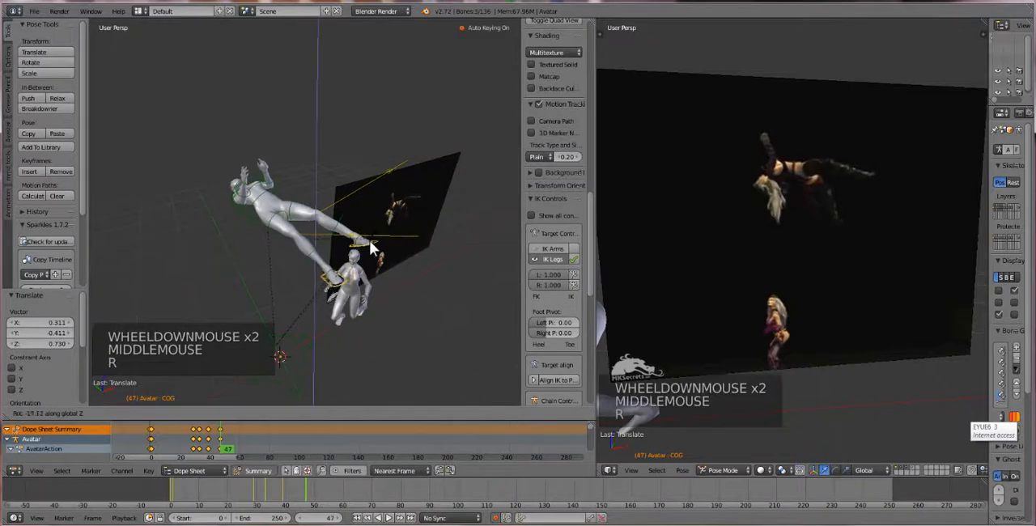
pyautogui.click(356, 255)
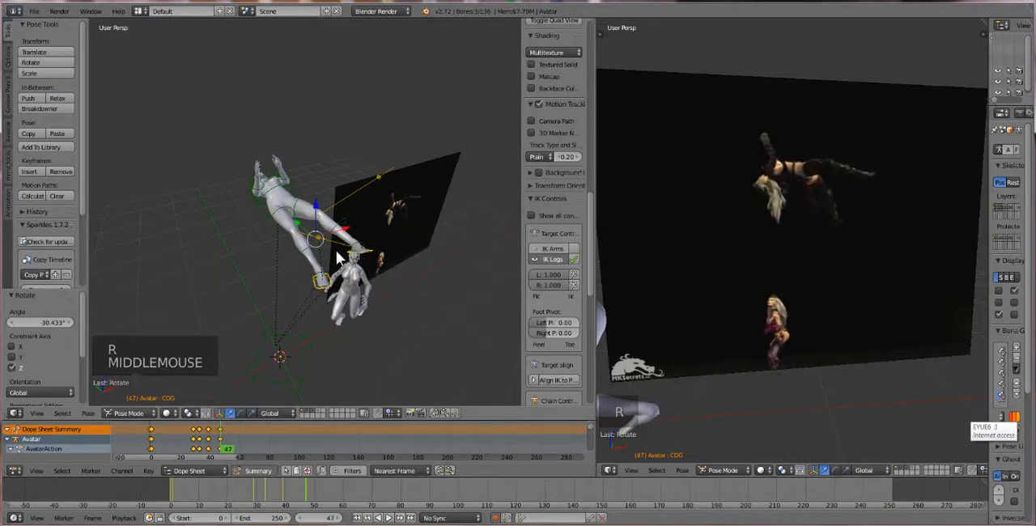
# Move the first avatar's right heel IK bone about -0.316 along global X
pyautogui.moveTo(336, 250); pyautogui.dragTo(348, 276, button='middle')
pyautogui.scroll(3, 386, 230)
pyautogui.scroll(-1, 341, 314)
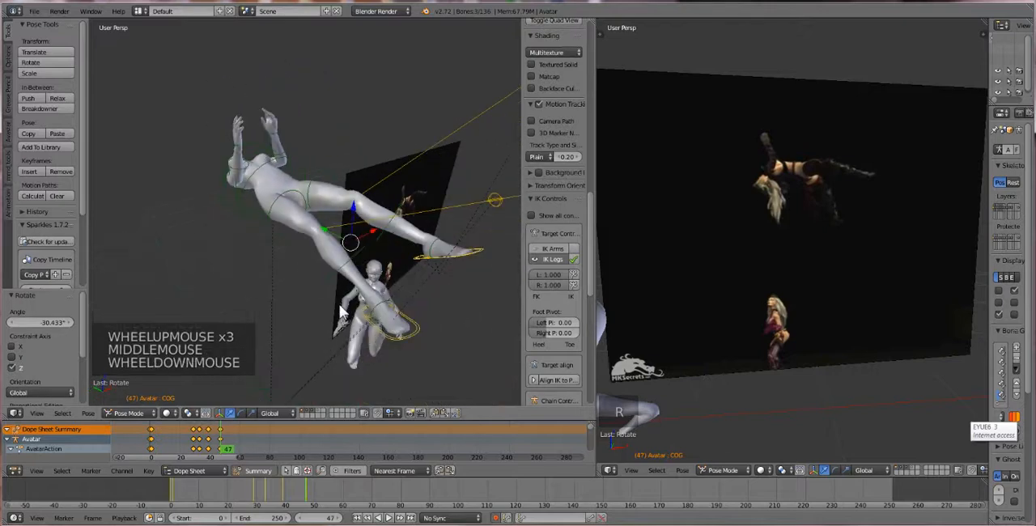
pyautogui.rightClick(389, 338)
pyautogui.moveTo(399, 303); pyautogui.dragTo(395, 319)
pyautogui.moveTo(395, 319); pyautogui.dragTo(376, 319, button='middle')
# Lower the left heel IK bone about 0.176 along global Z and rotate it about -0.6°
pyautogui.rightClick(400, 277)
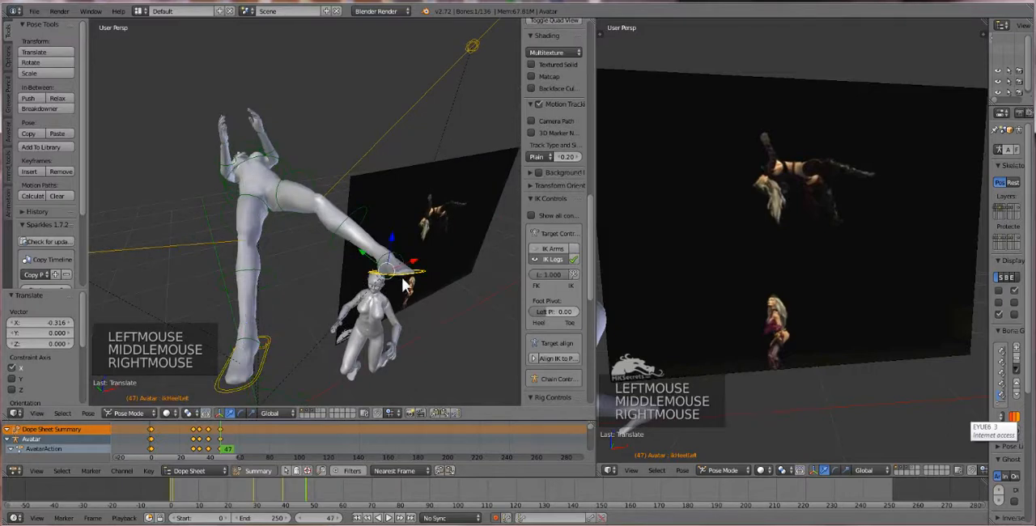
pyautogui.moveTo(395, 269)
pyautogui.mouseDown()
pyautogui.moveTo(389, 262)
pyautogui.moveTo(389, 284)
pyautogui.mouseUp()
pyautogui.moveTo(389, 284); pyautogui.dragTo(182, 227, button='middle')
pyautogui.press('r')
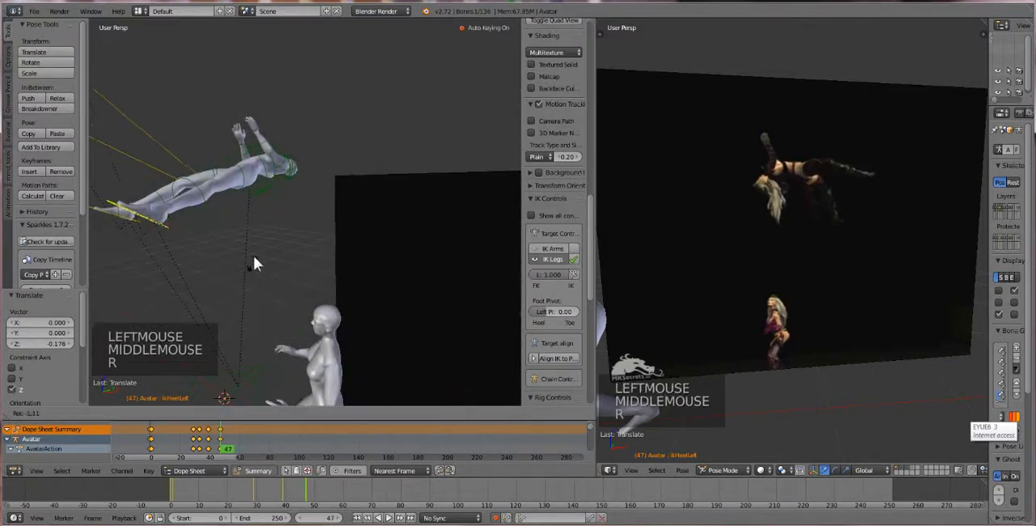
pyautogui.click(256, 277)
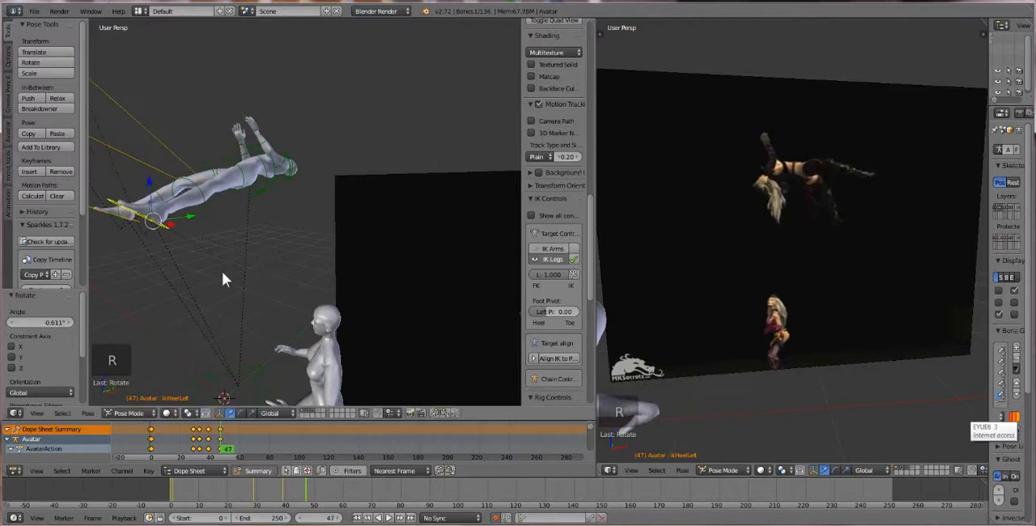
# Move the left heel IK bone about 0.173 along global Y and trackball-rotate it about 23.5° and 22.3°
pyautogui.moveTo(222, 271); pyautogui.dragTo(199, 240, button='middle')
pyautogui.moveTo(200, 240); pyautogui.dragTo(214, 214)
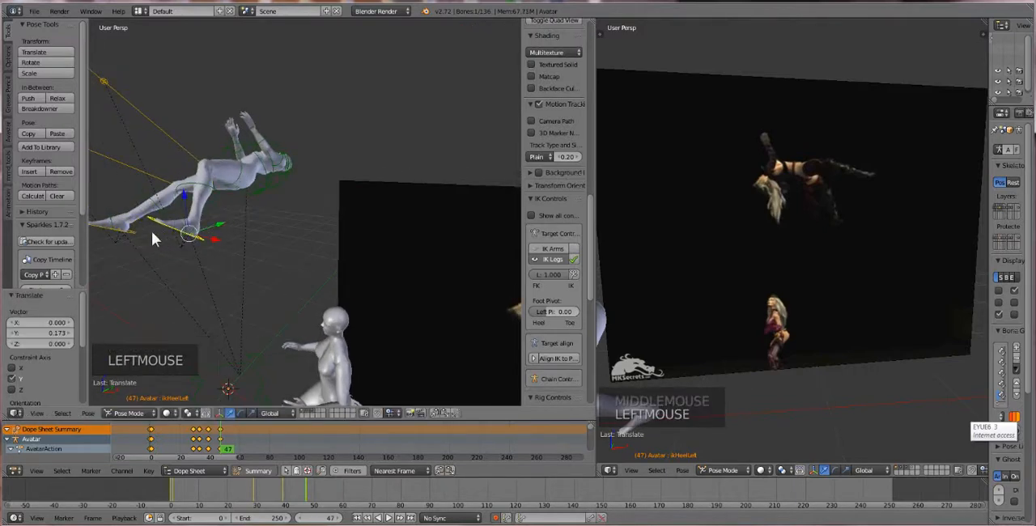
pyautogui.press('r')
# Rotate the right heel IK bone about 5.9°
pyautogui.press('r')
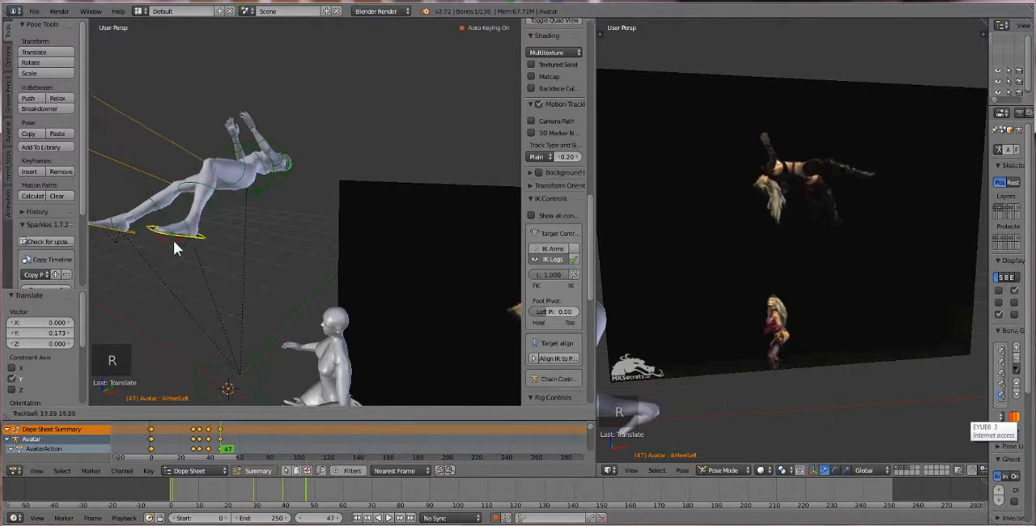
pyautogui.click(175, 243)
pyautogui.moveTo(183, 241); pyautogui.dragTo(322, 234, button='middle')
pyautogui.rightClick(466, 237)
pyautogui.press('r')
pyautogui.press('r')
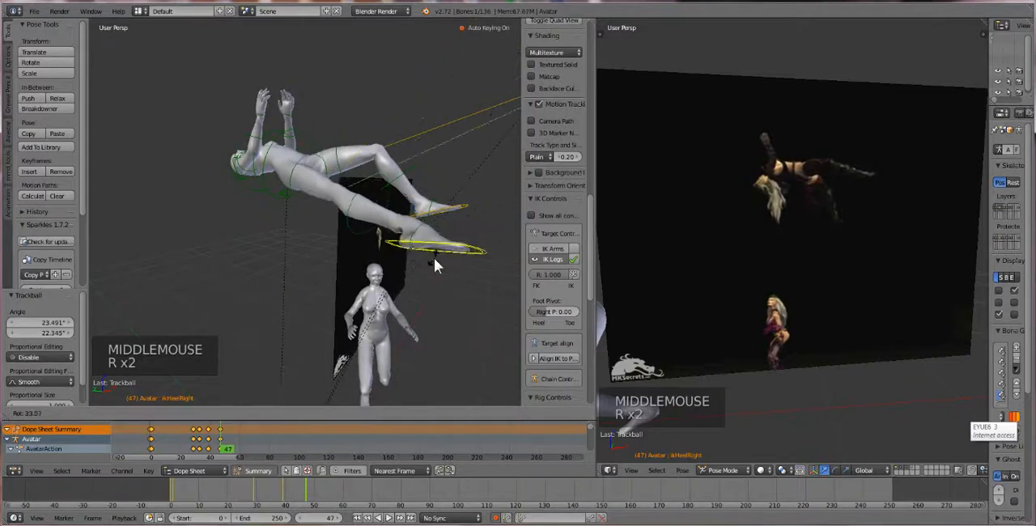
pyautogui.click(453, 246)
# Move the right heel IK bone about 0.109 along global Y to bend the knee, and rotate it about -11.6°
pyautogui.moveTo(451, 253); pyautogui.dragTo(426, 257, button='middle')
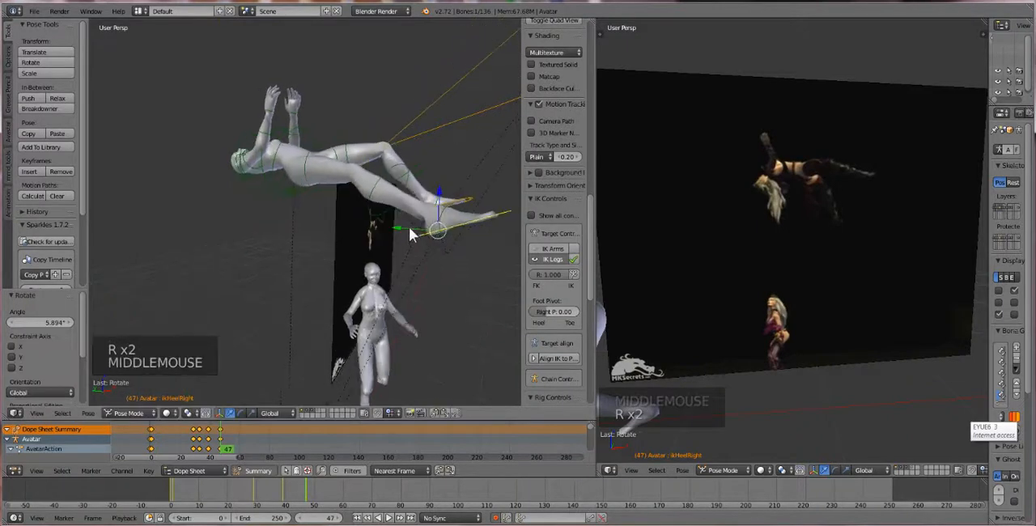
pyautogui.moveTo(409, 226); pyautogui.dragTo(387, 221)
pyautogui.press('r')
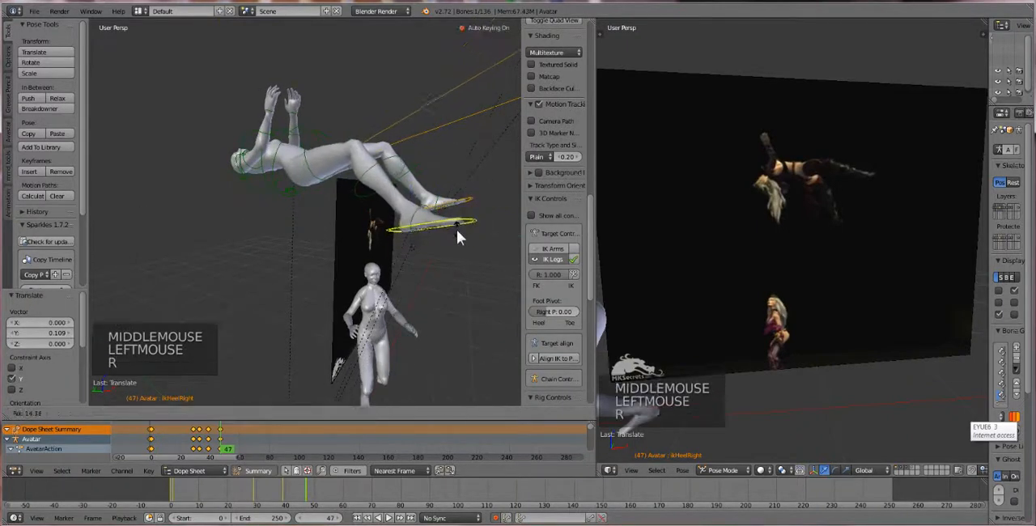
pyautogui.click(435, 217)
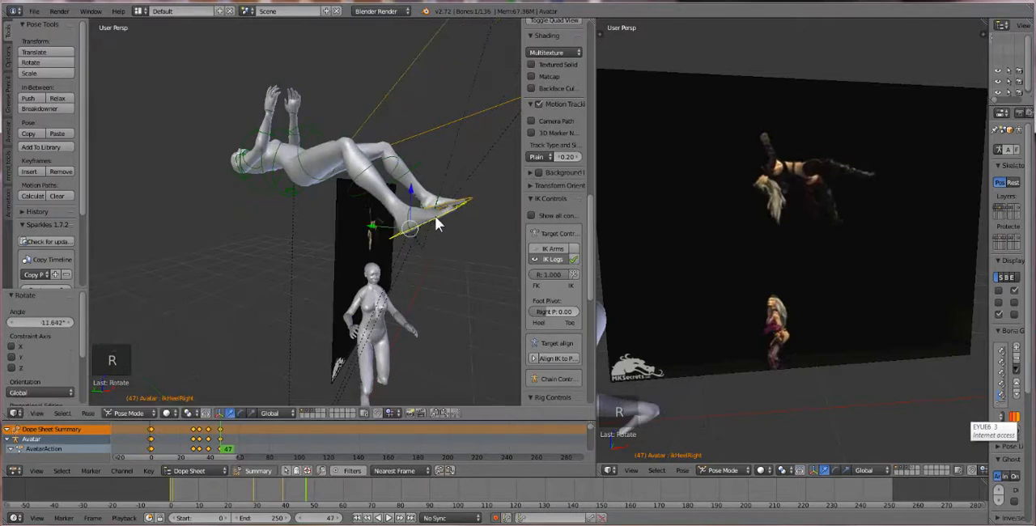
# Rotate only the COG bone about -23.3° to tip the upper body back, and refine it by about -1.6°
pyautogui.moveTo(435, 216); pyautogui.dragTo(334, 158, button='middle')
pyautogui.rightClick(333, 183)
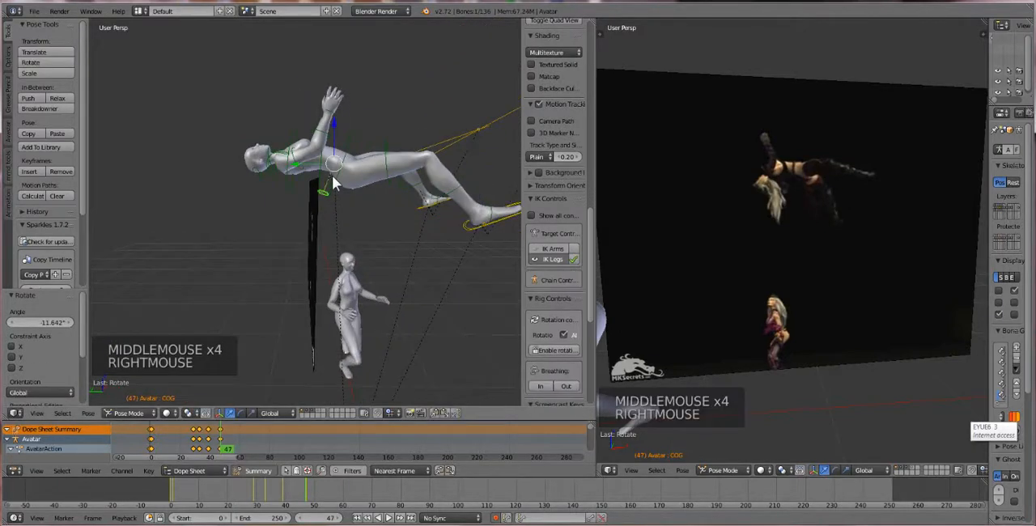
pyautogui.press('r')
pyautogui.press('r')
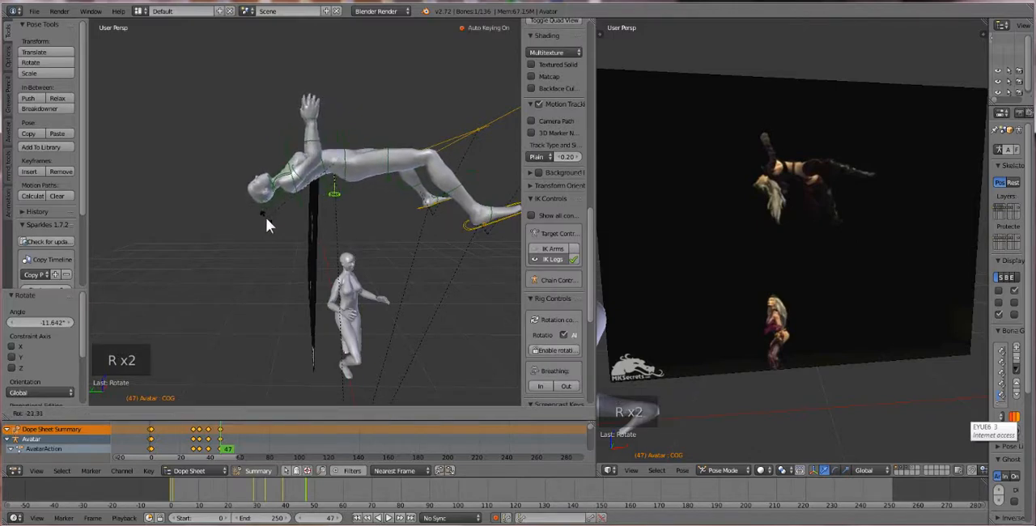
pyautogui.click(273, 204)
pyautogui.press('r')
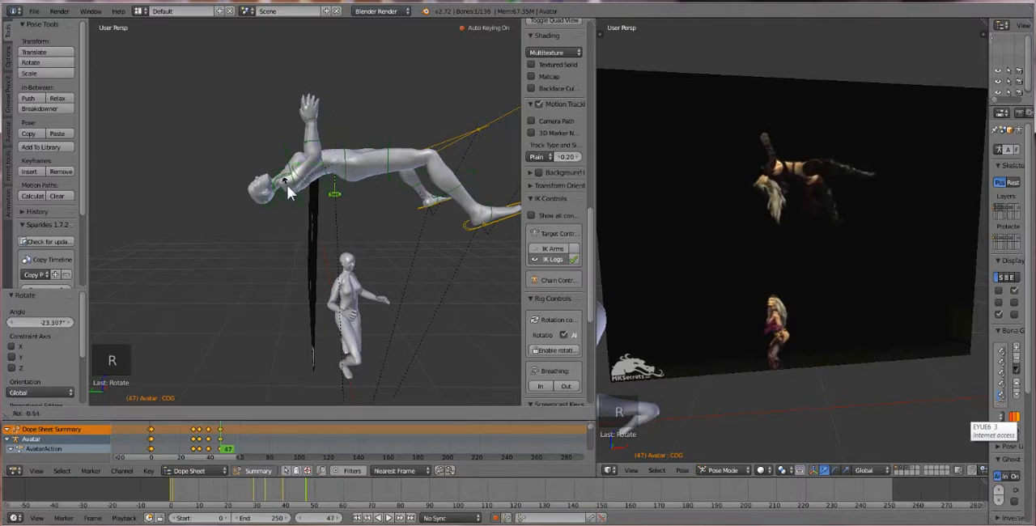
pyautogui.click(289, 195)
# Rotate the first avatar's Neck bone about -19.6°
pyautogui.rightClick(271, 181)
pyautogui.rightClick(271, 181)
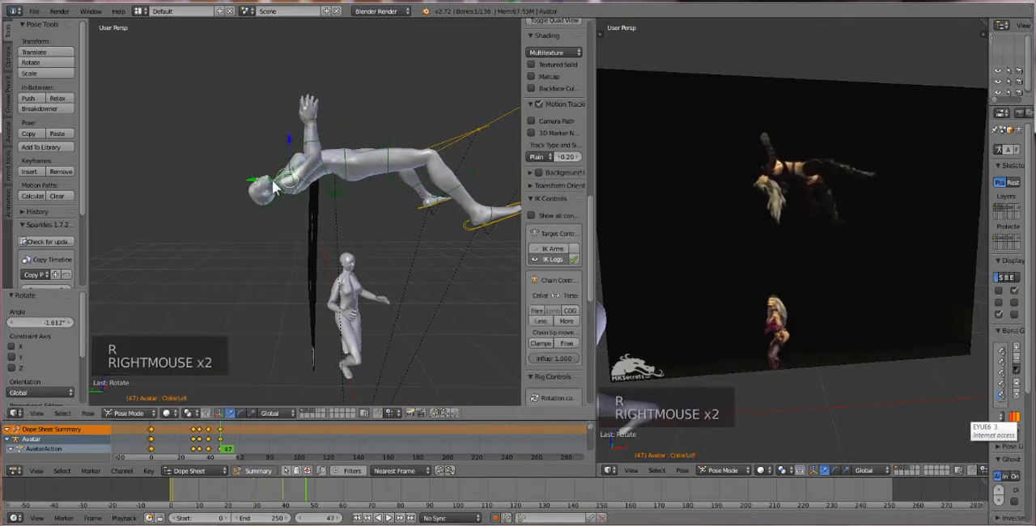
pyautogui.scroll(1, 272, 186)
pyautogui.moveTo(273, 192); pyautogui.dragTo(282, 214, button='middle')
pyautogui.rightClick(283, 209)
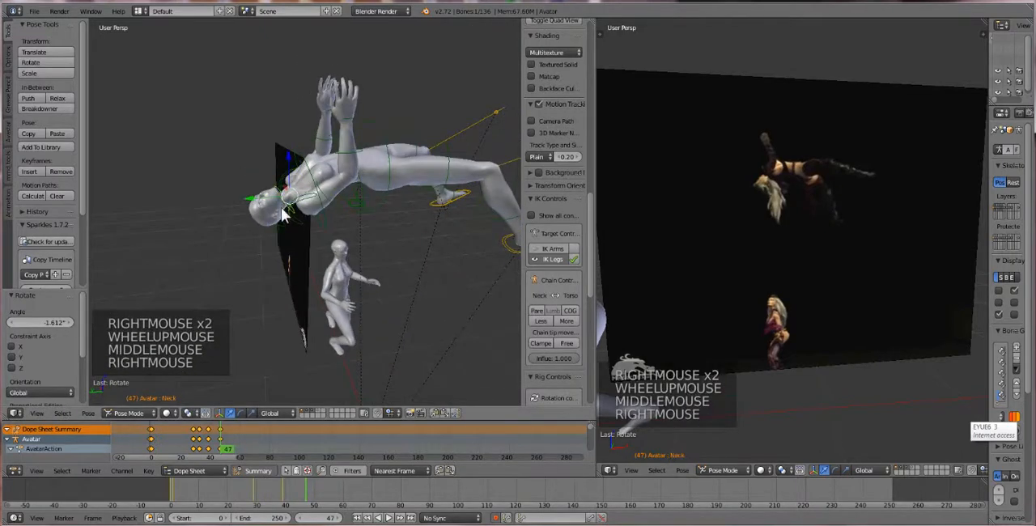
pyautogui.press('r')
pyautogui.press('r')
pyautogui.click(312, 272)
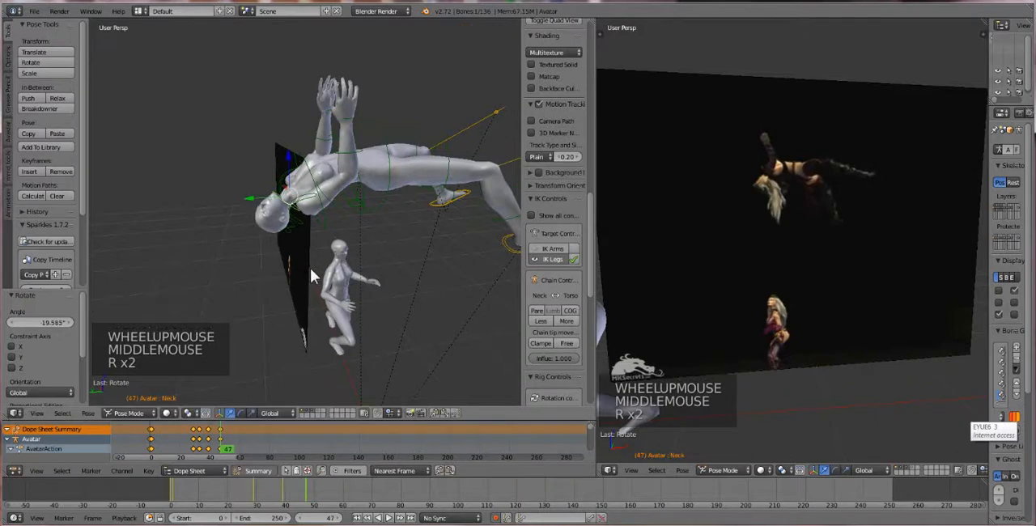
# Rotate the first avatar's Head bone about -3.3°
pyautogui.rightClick(289, 233)
pyautogui.rightClick(289, 233)
pyautogui.press('r')
pyautogui.press('r')
pyautogui.press('r')
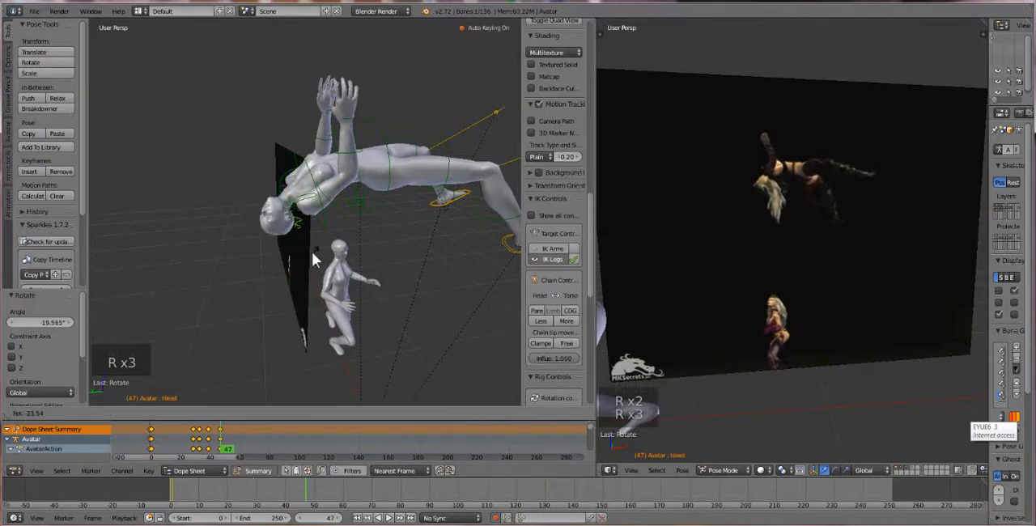
pyautogui.click(292, 251)
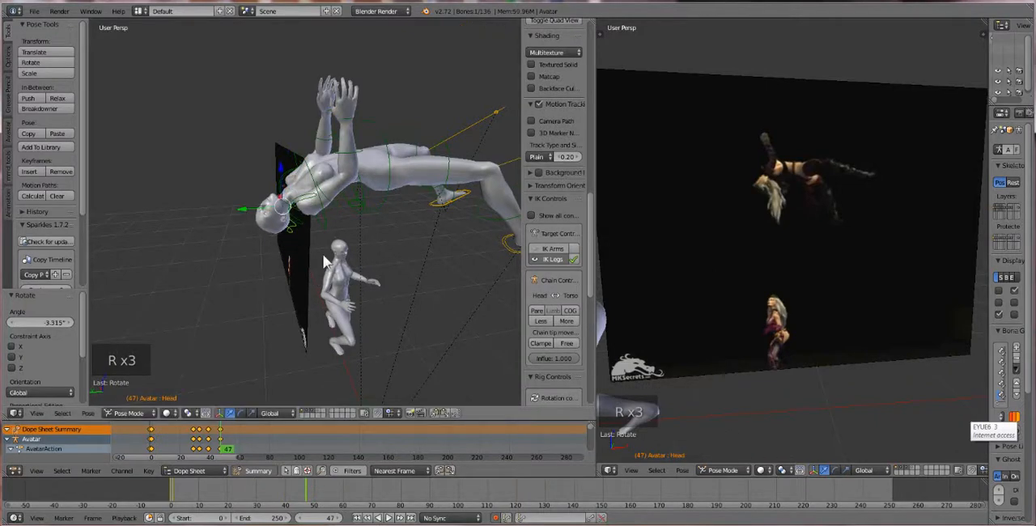
# Set the current frame to 65 for the upside-down pose
pyautogui.scroll(-2, 361, 250)
pyautogui.keyDown('shift'); pyautogui.moveTo(363, 288); pyautogui.dragTo(312, 242, button='middle'); pyautogui.keyUp('shift')
pyautogui.scroll(-2, 305, 300)
pyautogui.moveTo(210, 447); pyautogui.dragTo(248, 459)
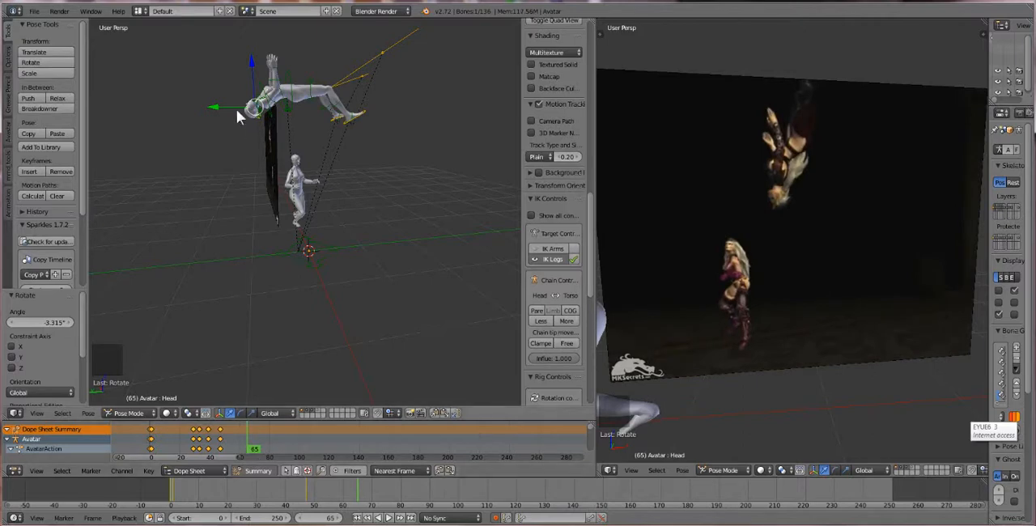
# Try raising the COG bone about 0.096 along global Z at frame 65, and undo the move
pyautogui.rightClick(222, 429)
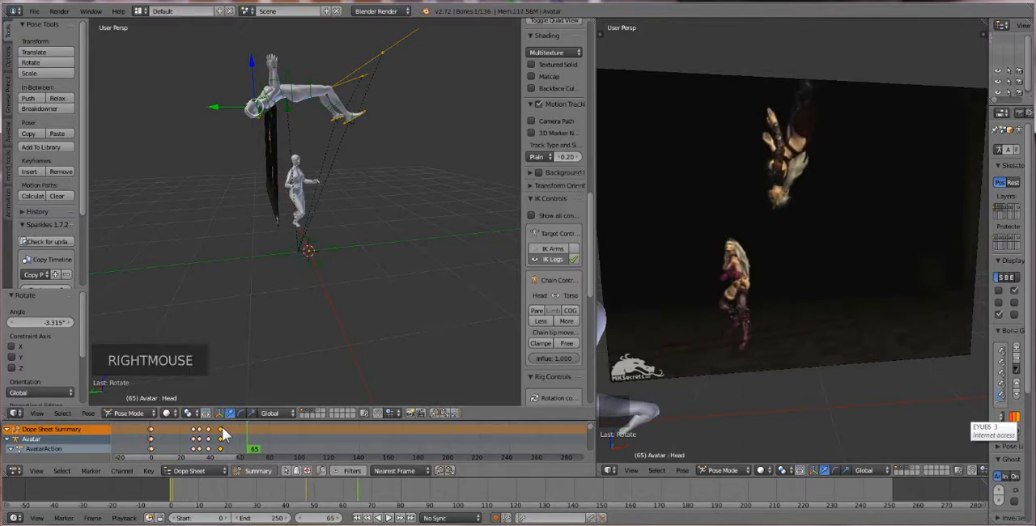
pyautogui.rightClick(285, 108)
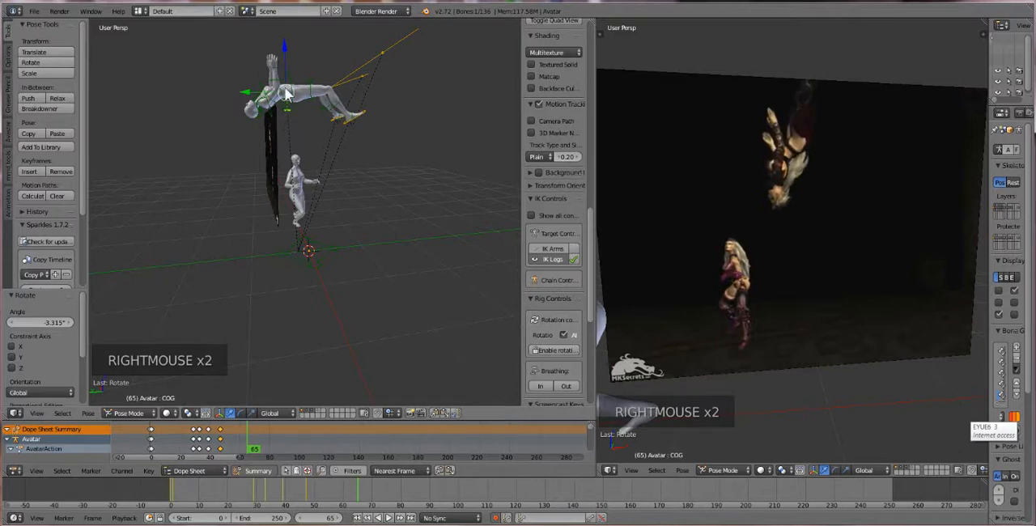
pyautogui.click(285, 44)
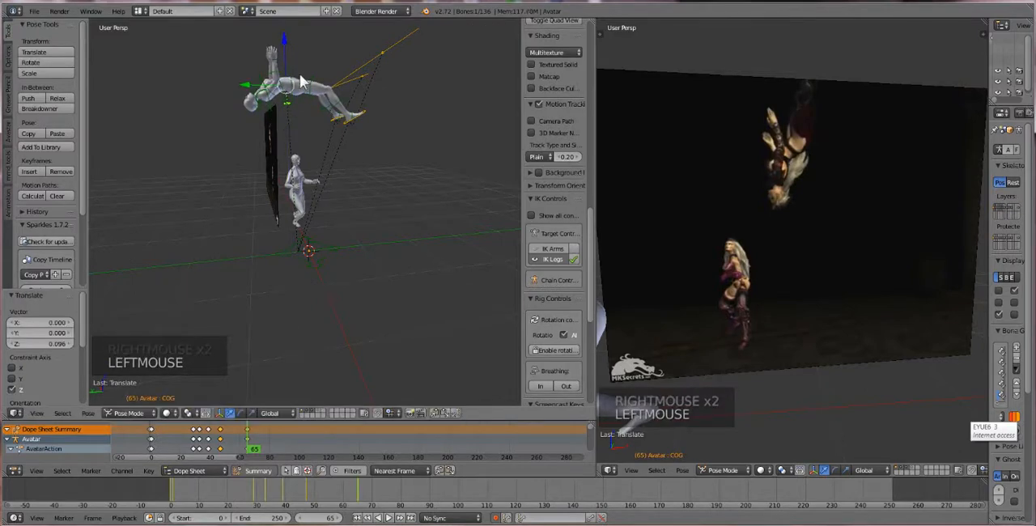
pyautogui.hotkey('ctrl', 'z')
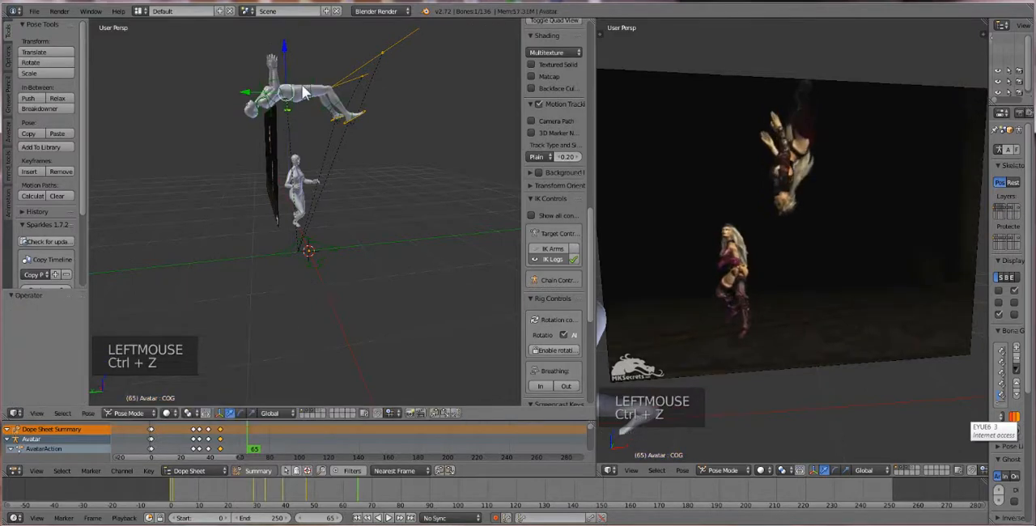
# Return the current frame to 47
pyautogui.click(224, 434)
pyautogui.click(222, 434)
pyautogui.rightClick(222, 435)
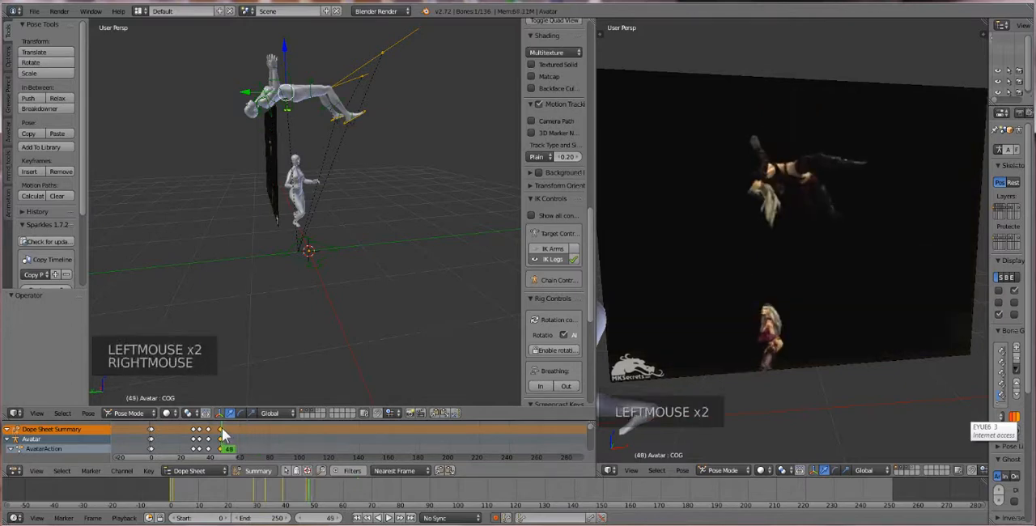
pyautogui.click(221, 435)
pyautogui.click(220, 435)
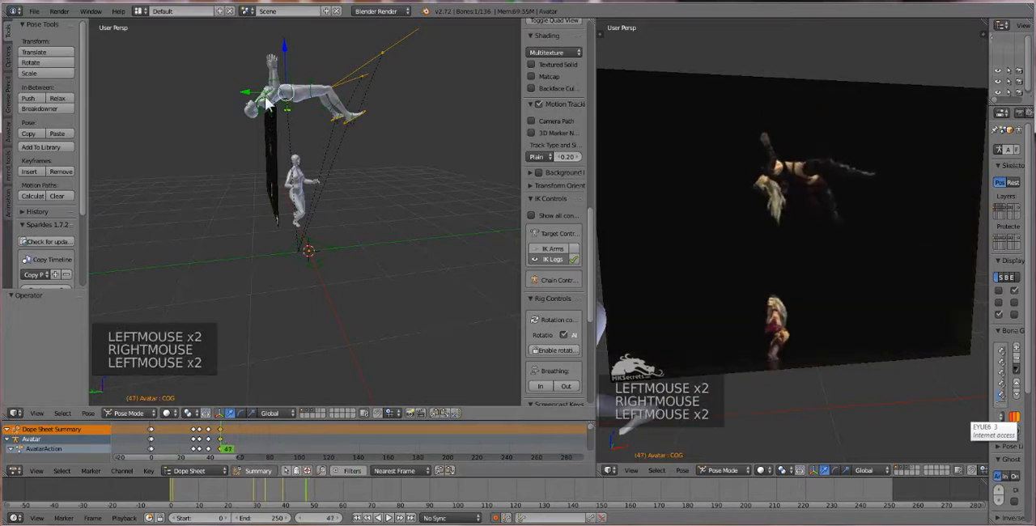
# Box-select the visible bones of the airborne first avatar and move them about 0.272 along global Z and 0.052 along Y
pyautogui.press('a')
pyautogui.press('a')
pyautogui.press('a')
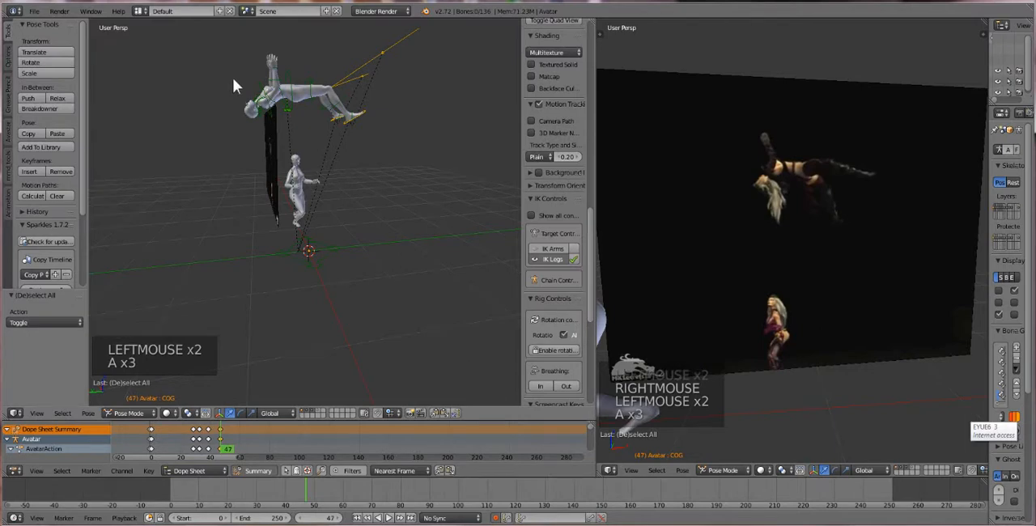
pyautogui.press('b')
pyautogui.moveTo(200, 42); pyautogui.dragTo(458, 138)
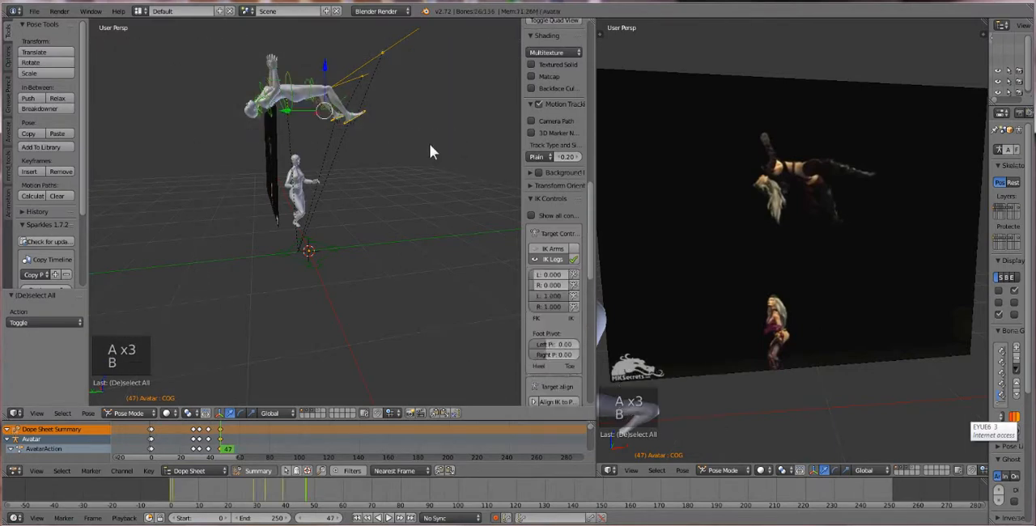
pyautogui.moveTo(323, 72); pyautogui.dragTo(321, 48)
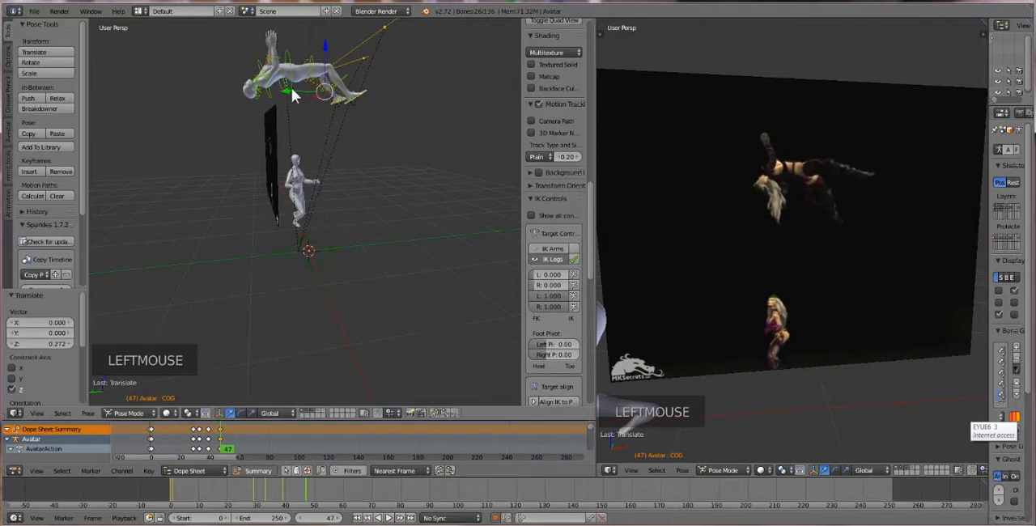
pyautogui.moveTo(292, 87); pyautogui.dragTo(296, 92)
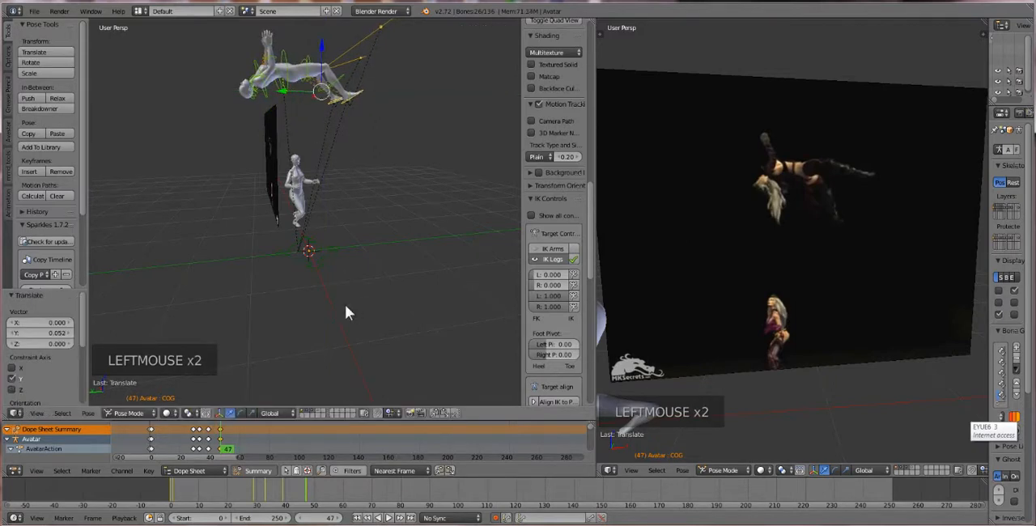
# Set the current frame to 58 and move the first avatar's selected bones about 0.188 along global Y
pyautogui.click(236, 430)
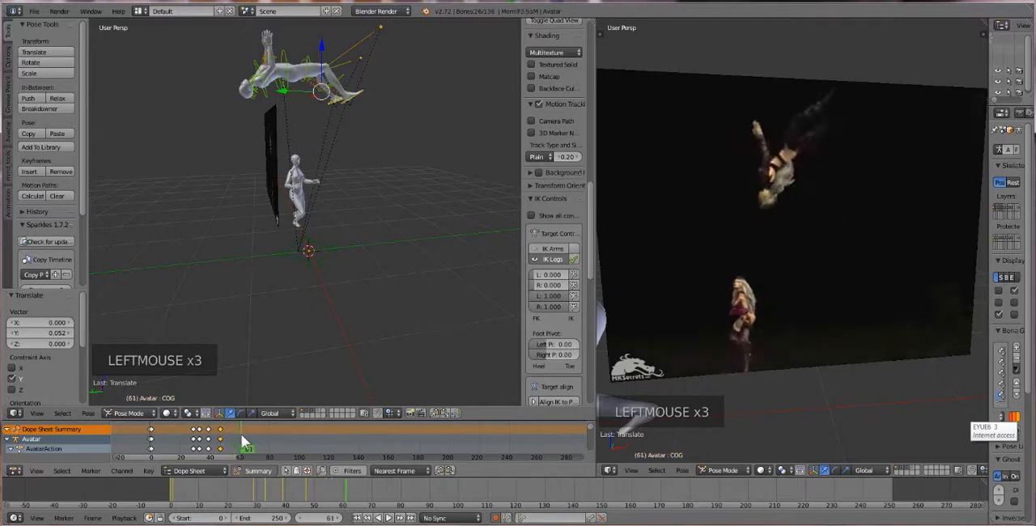
pyautogui.click(239, 442)
pyautogui.click(238, 442)
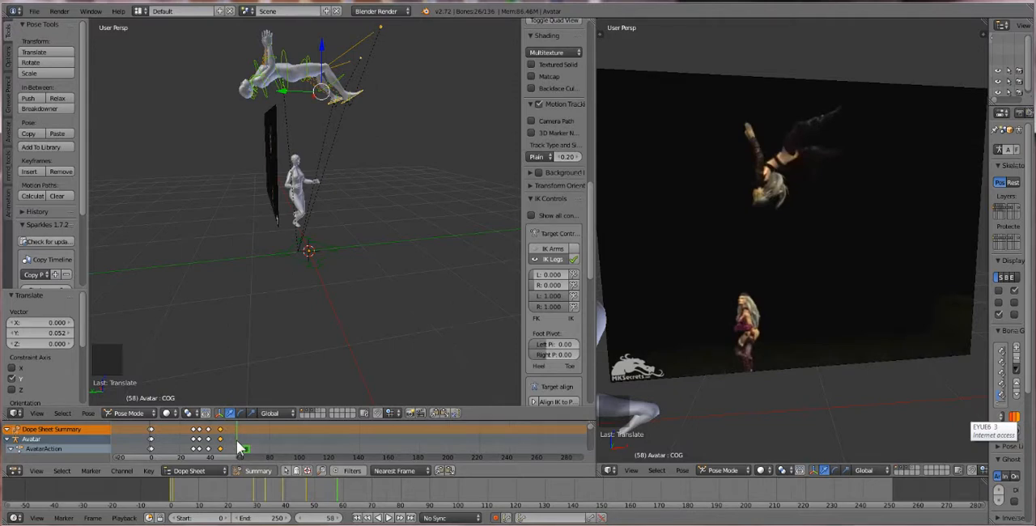
pyautogui.click(229, 449)
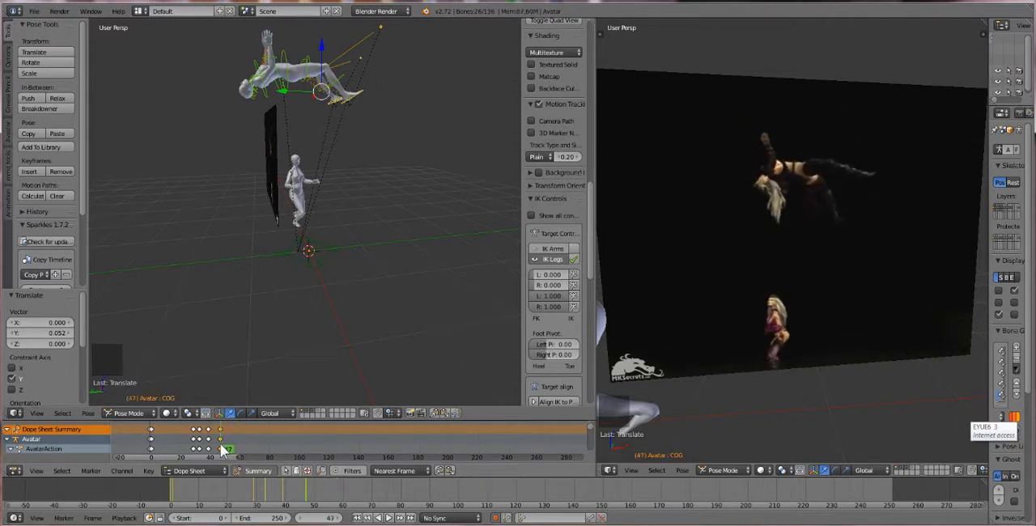
pyautogui.click(238, 450)
pyautogui.click(240, 450)
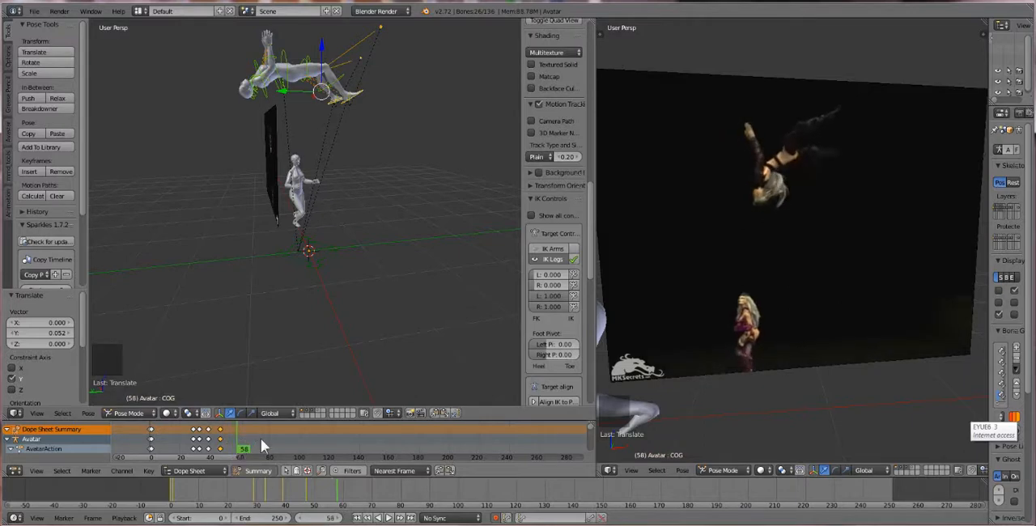
pyautogui.moveTo(288, 89); pyautogui.dragTo(276, 89)
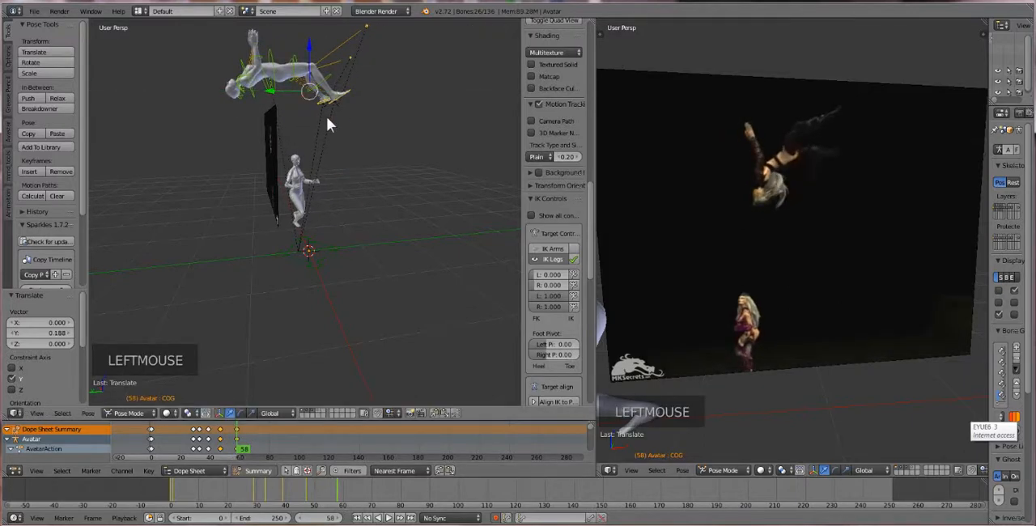
# Rotate the first avatar's selected bones about -25.7° around global X at frame 58
pyautogui.press('r')
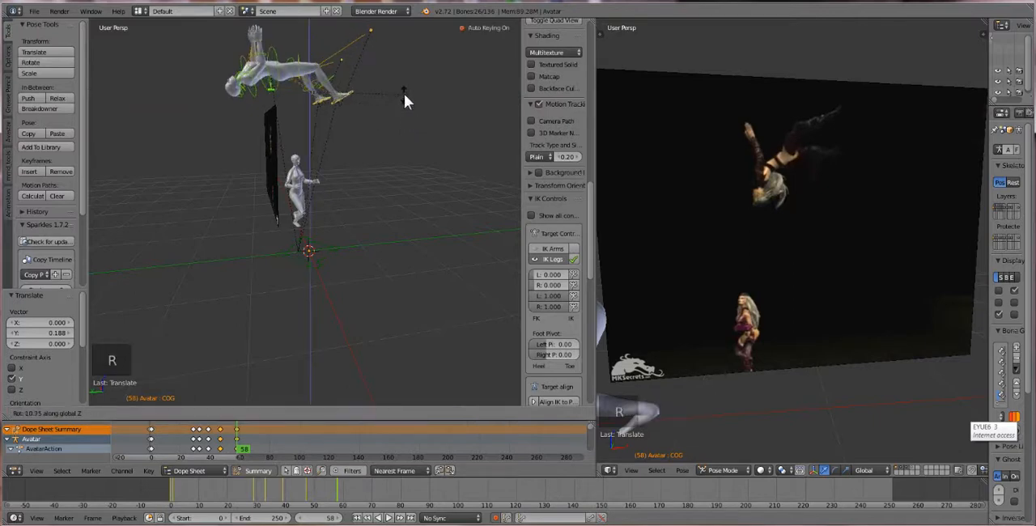
pyautogui.hotkey('ctrl', 'z')
pyautogui.press('r')
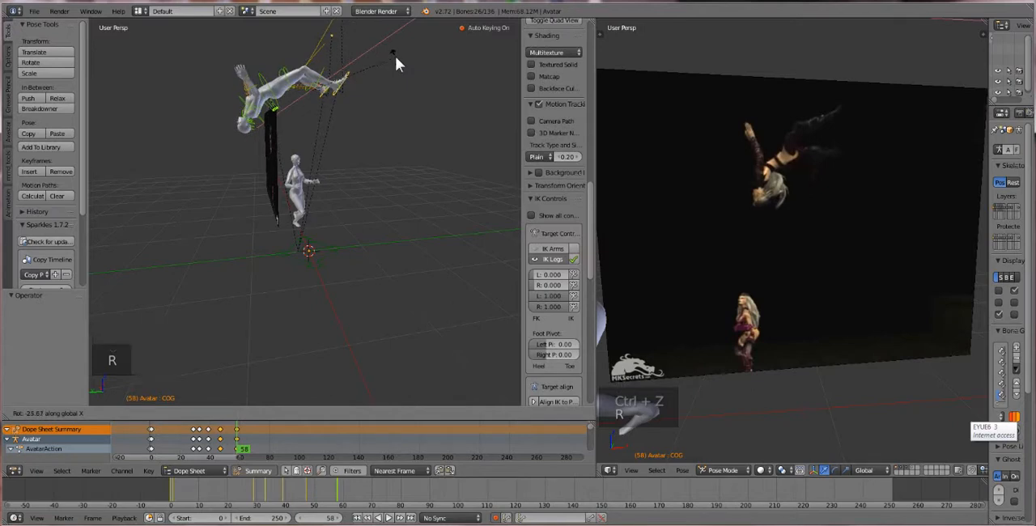
pyautogui.click(280, 93)
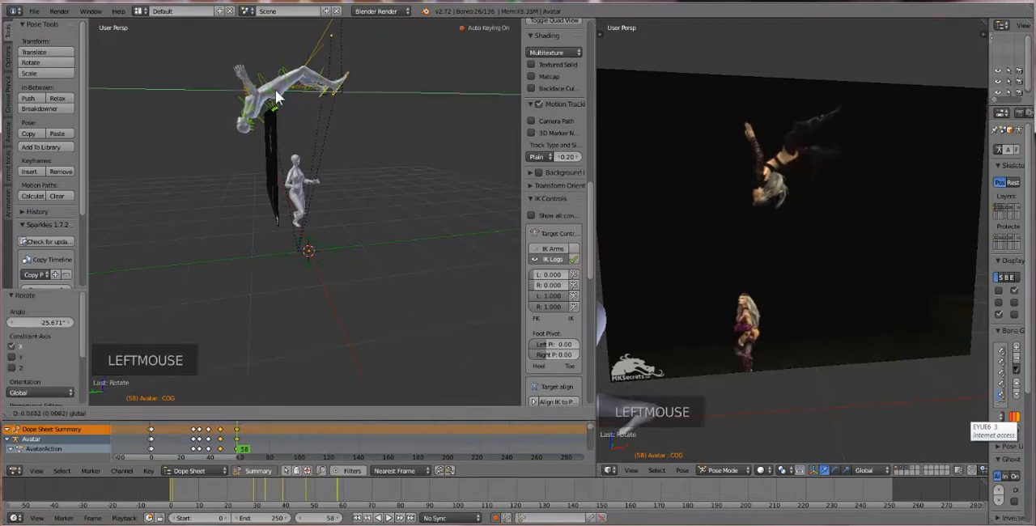
# Move the rotated first avatar about 0.093 along global Y and -0.022 along global Z at frame 58
pyautogui.moveTo(279, 93); pyautogui.dragTo(272, 97)
pyautogui.click(272, 97)
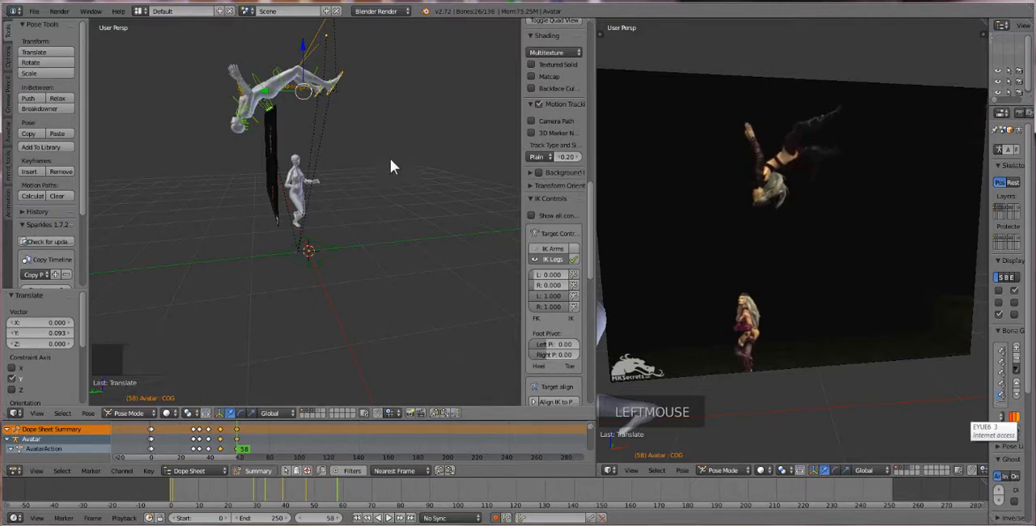
pyautogui.press('g')
pyautogui.press('z')
pyautogui.click(308, 64)
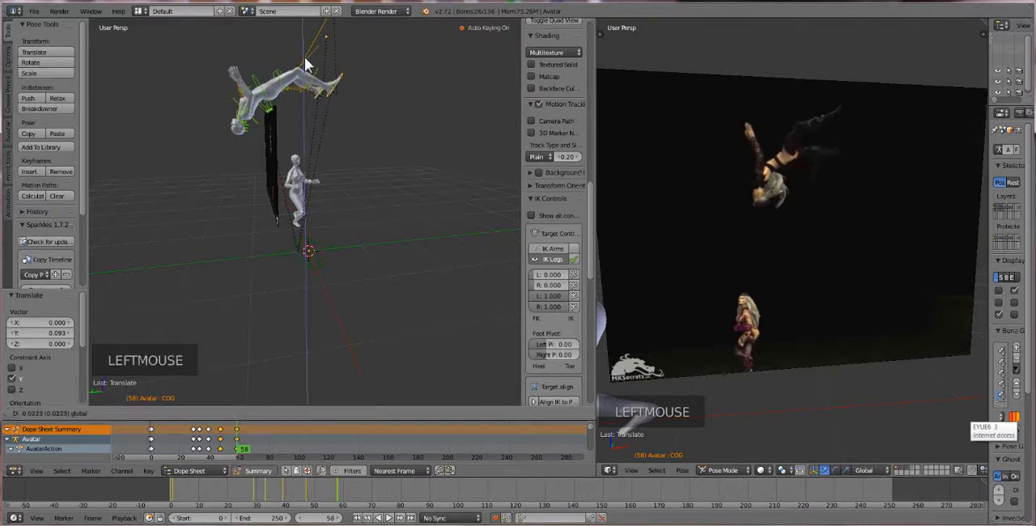
# Set the current frame to 66 and rotate the first avatar's selected bones about -36° around global X
pyautogui.moveTo(235, 444)
pyautogui.mouseDown()
pyautogui.moveTo(183, 455)
pyautogui.moveTo(248, 458)
pyautogui.mouseUp()
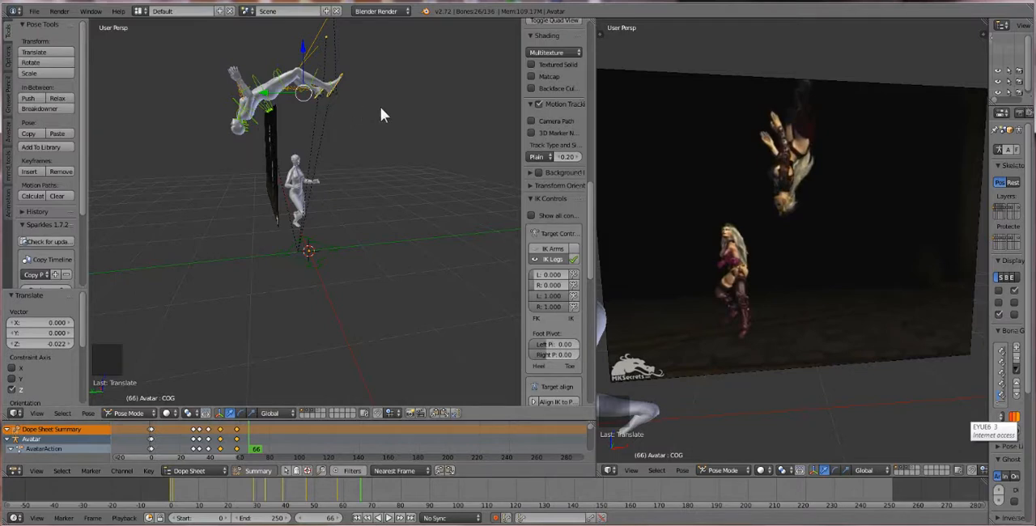
pyautogui.press('r')
pyautogui.press('x')
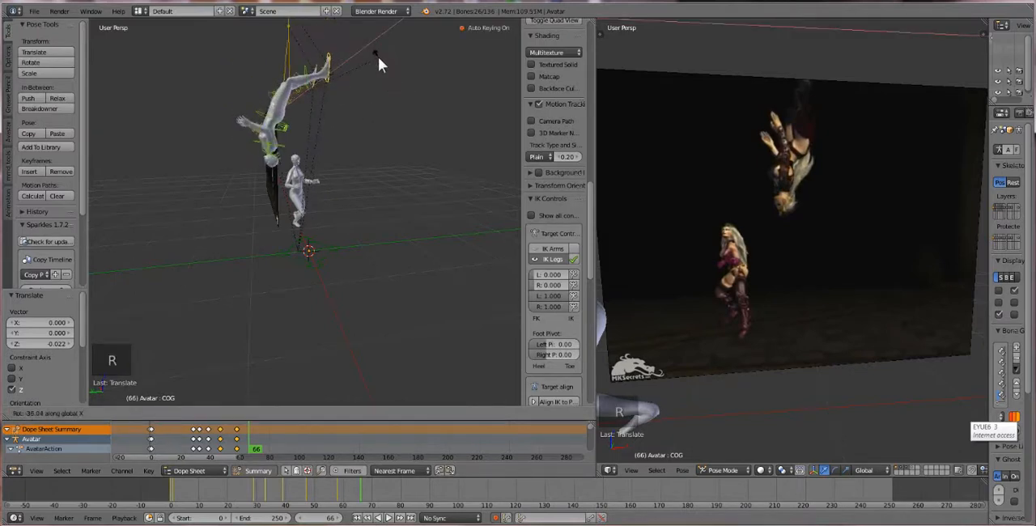
pyautogui.click(275, 94)
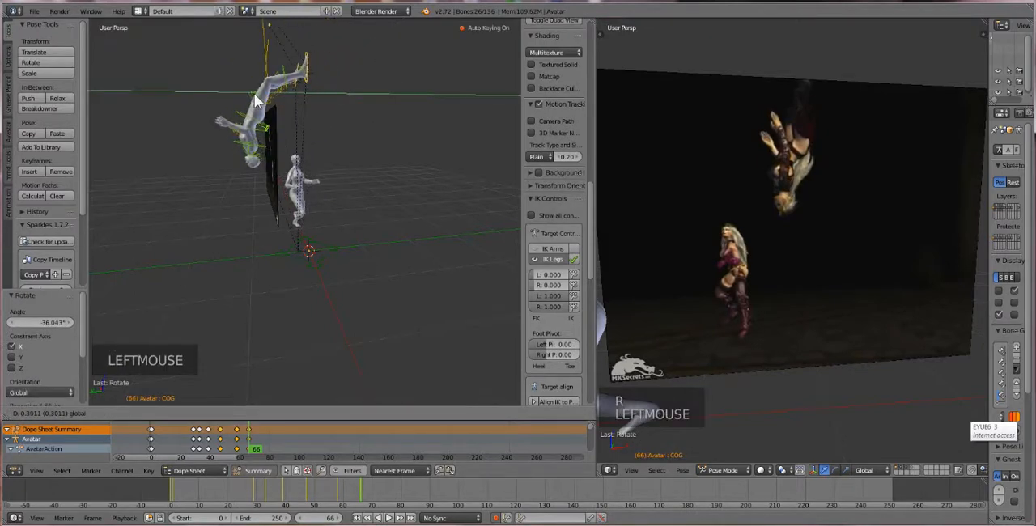
# Shift the first avatar along global Y at frame 66 and lower it about 0.381 along global Z
pyautogui.moveTo(254, 93); pyautogui.dragTo(248, 93)
pyautogui.moveTo(275, 52); pyautogui.dragTo(279, 76)
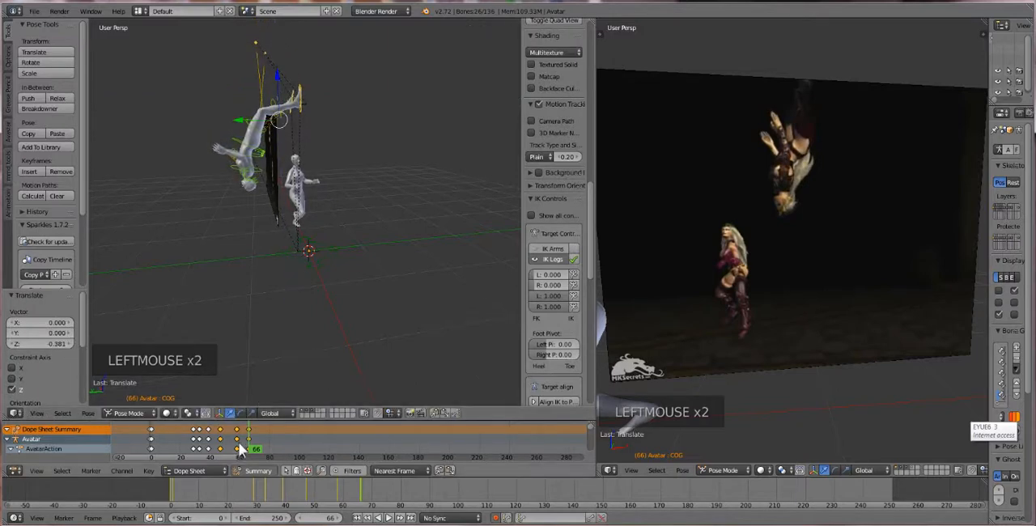
pyautogui.moveTo(249, 442)
pyautogui.mouseDown()
pyautogui.moveTo(208, 430)
pyautogui.moveTo(246, 437)
pyautogui.moveTo(211, 420)
pyautogui.moveTo(205, 449)
pyautogui.moveTo(249, 455)
pyautogui.mouseUp()
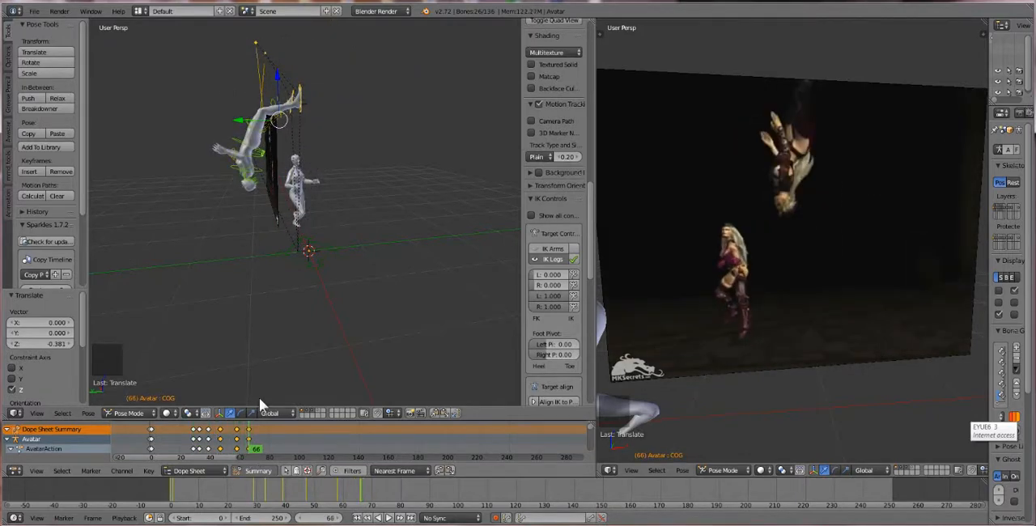
# Move the first avatar's WristRight bone about 0.003 in X, -0.368 in Y and 0.197 in Z, toward the torso
pyautogui.scroll(3, 263, 188)
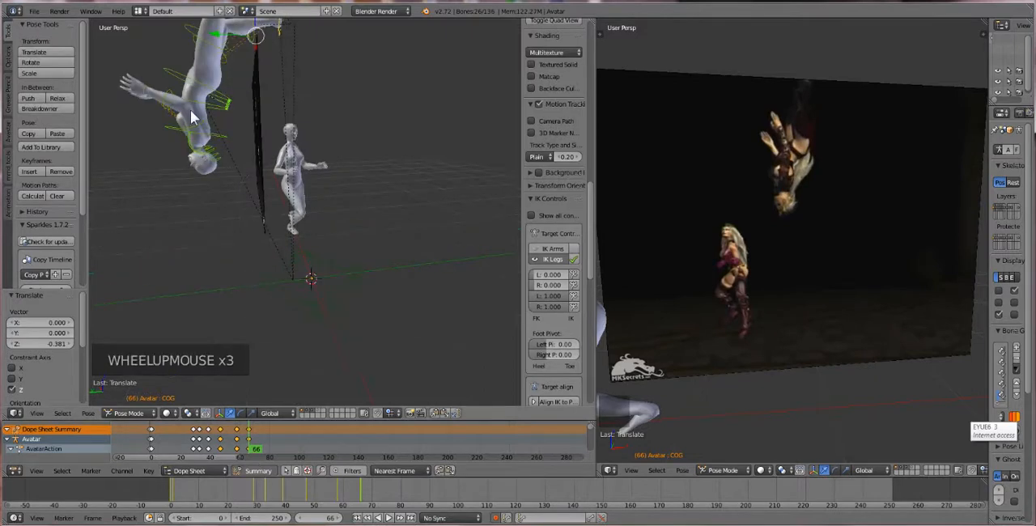
pyautogui.rightClick(165, 109)
pyautogui.rightClick(151, 96)
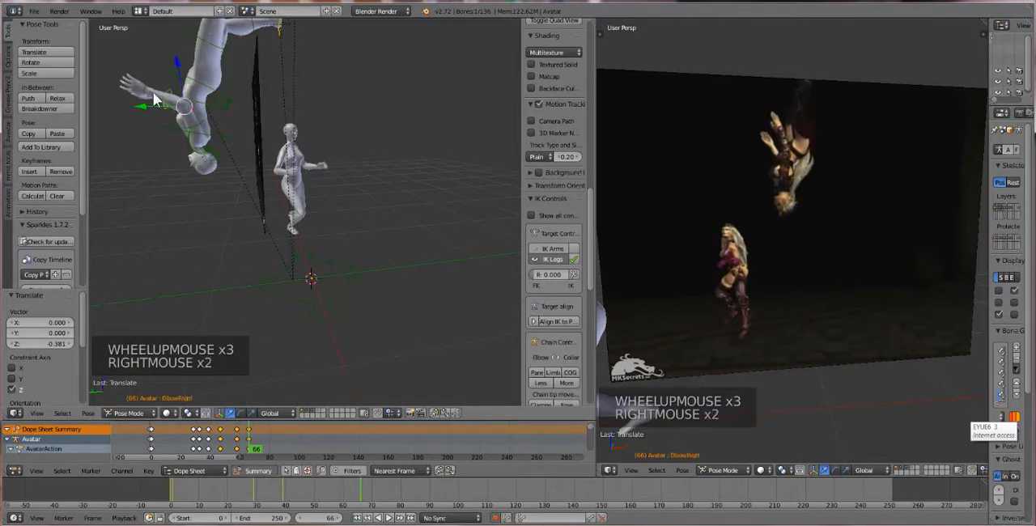
pyautogui.rightClick(152, 94)
pyautogui.press('g')
pyautogui.press('g')
pyautogui.press('g')
pyautogui.press('g')
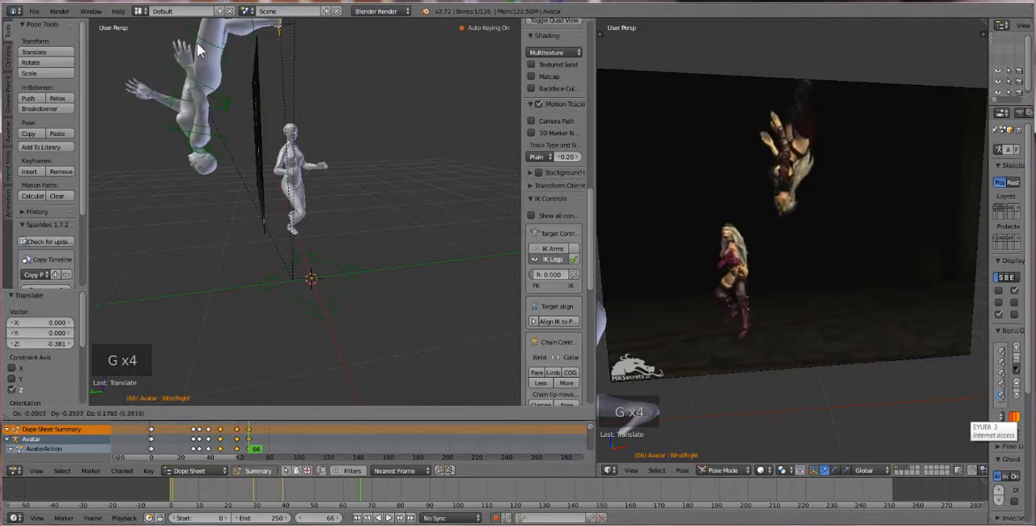
pyautogui.click(227, 63)
# Move the first avatar's WristLeft bone about 0.178 in X, -0.341 in Y and 0.224 in Z, toward the torso
pyautogui.moveTo(227, 63); pyautogui.dragTo(427, 146, button='middle')
pyautogui.rightClick(472, 174)
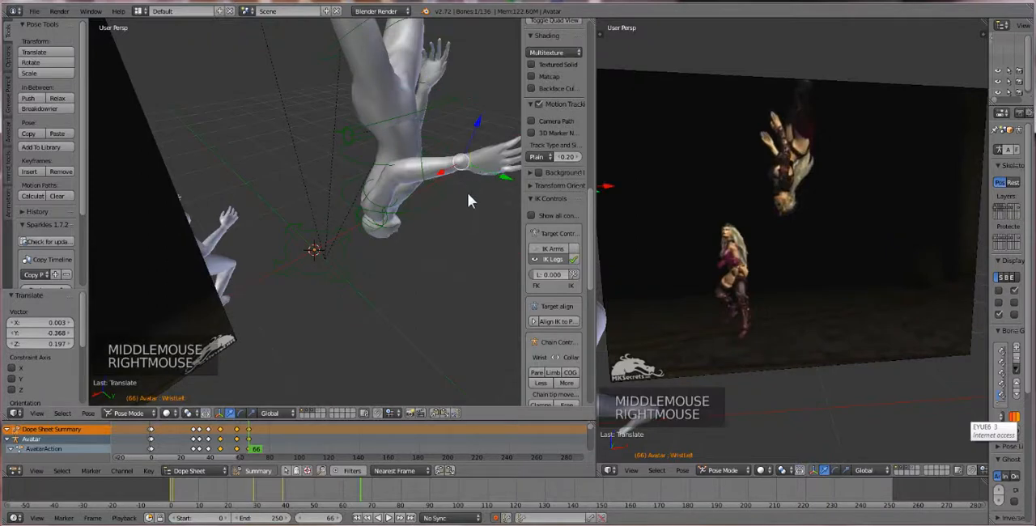
pyautogui.moveTo(475, 202); pyautogui.dragTo(479, 47, button='middle')
pyautogui.press('t')
pyautogui.press('t')
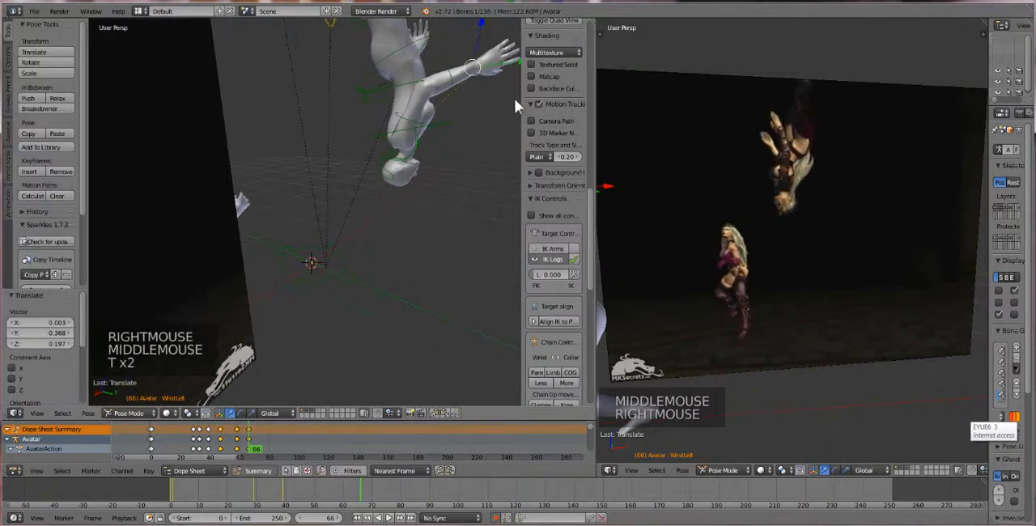
pyautogui.press('r')
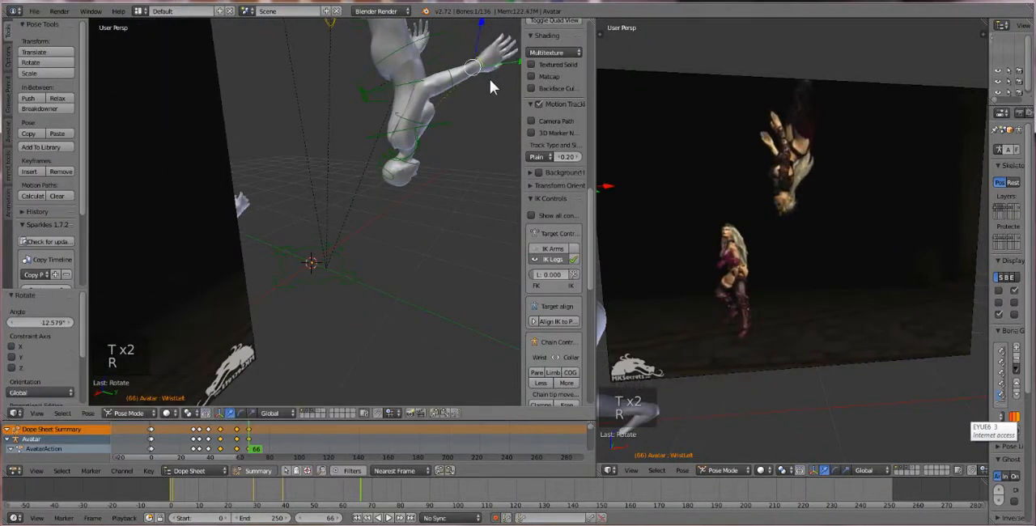
pyautogui.hotkey('ctrl', 'z')
pyautogui.press('g')
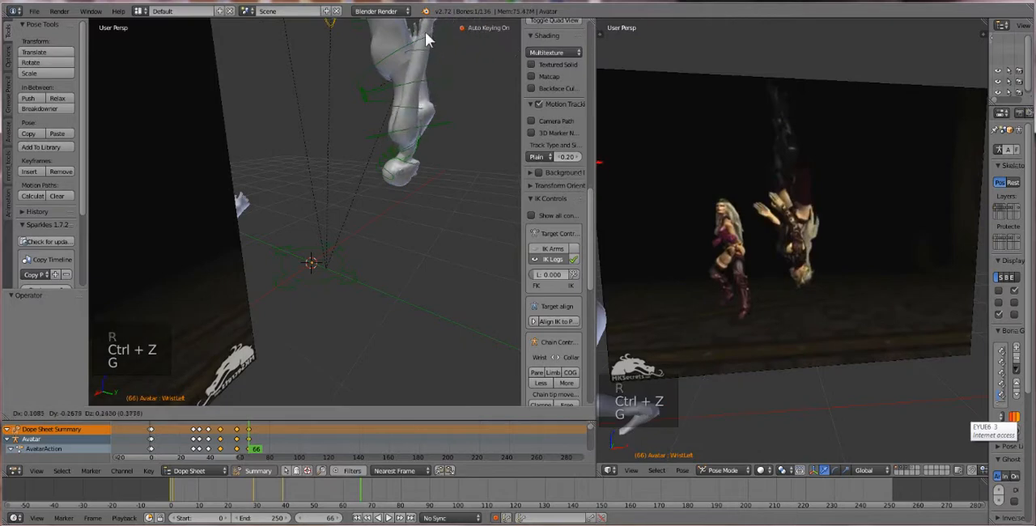
pyautogui.click(405, 34)
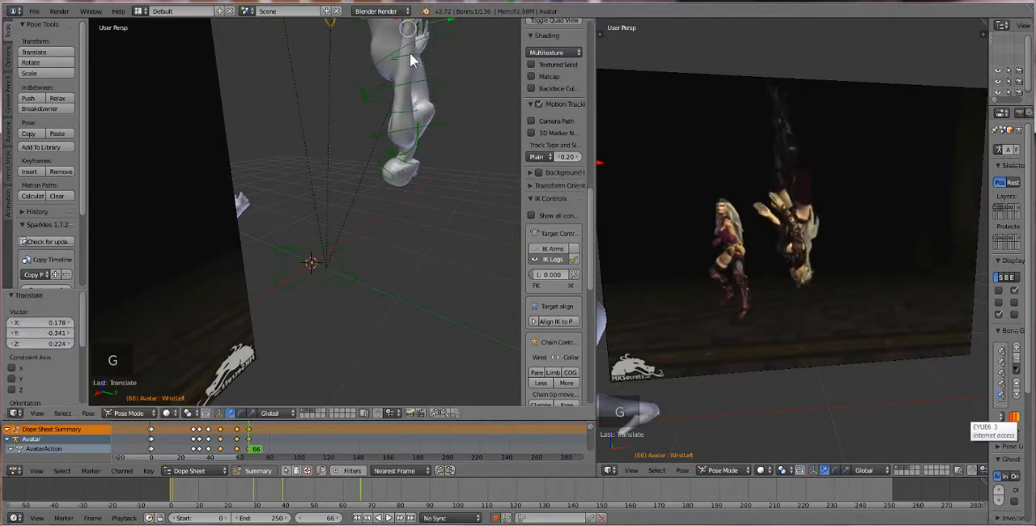
# Select both of the first avatar's heel IK bones and move them about 0.313 along global Y
pyautogui.moveTo(468, 203); pyautogui.dragTo(294, 233, button='middle')
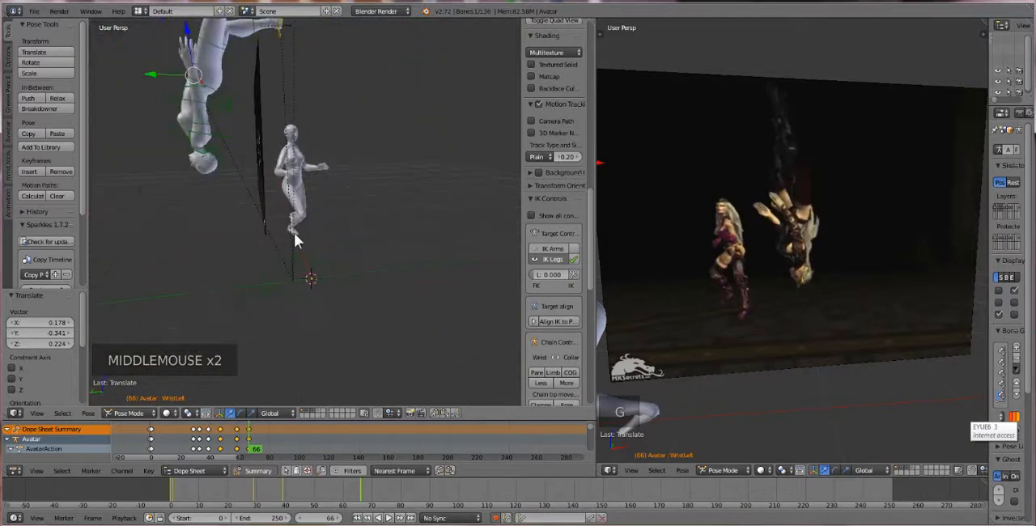
pyautogui.keyDown('shift'); pyautogui.moveTo(268, 134); pyautogui.dragTo(299, 165, button='middle'); pyautogui.keyUp('shift')
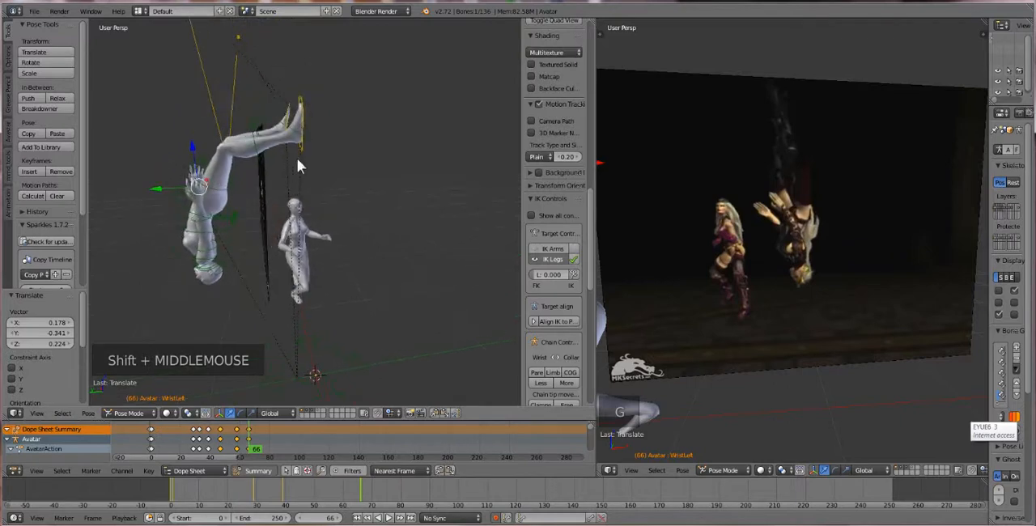
pyautogui.rightClick(300, 125)
pyautogui.keyDown('shift'); pyautogui.rightClick(289, 118); pyautogui.keyUp('shift')
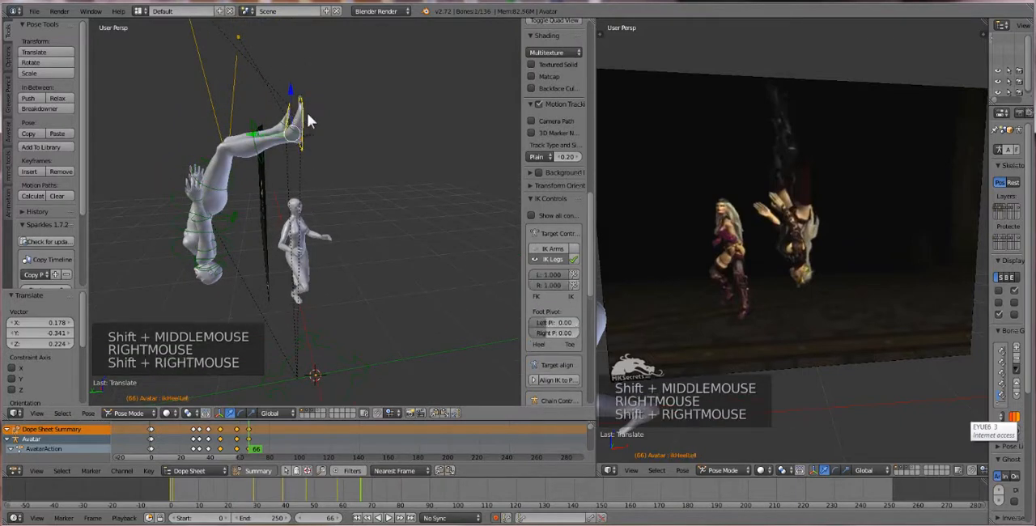
pyautogui.moveTo(290, 115); pyautogui.dragTo(226, 111)
# Rotate both heel IK bones about -14.7° and raise them about 0.227 along global Z to straighten the legs
pyautogui.press('r')
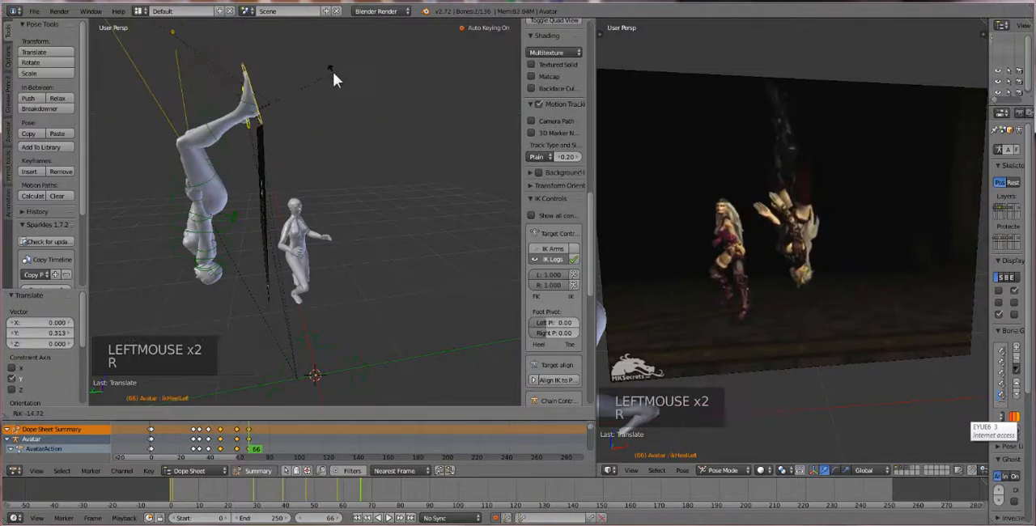
pyautogui.click(295, 76)
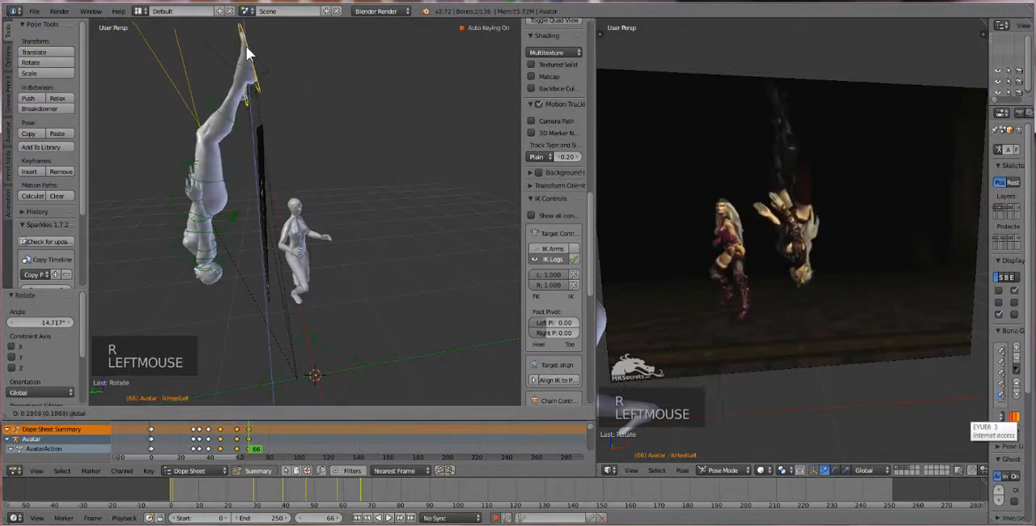
pyautogui.moveTo(247, 46); pyautogui.dragTo(247, 43)
pyautogui.moveTo(261, 65); pyautogui.dragTo(324, 50, button='middle')
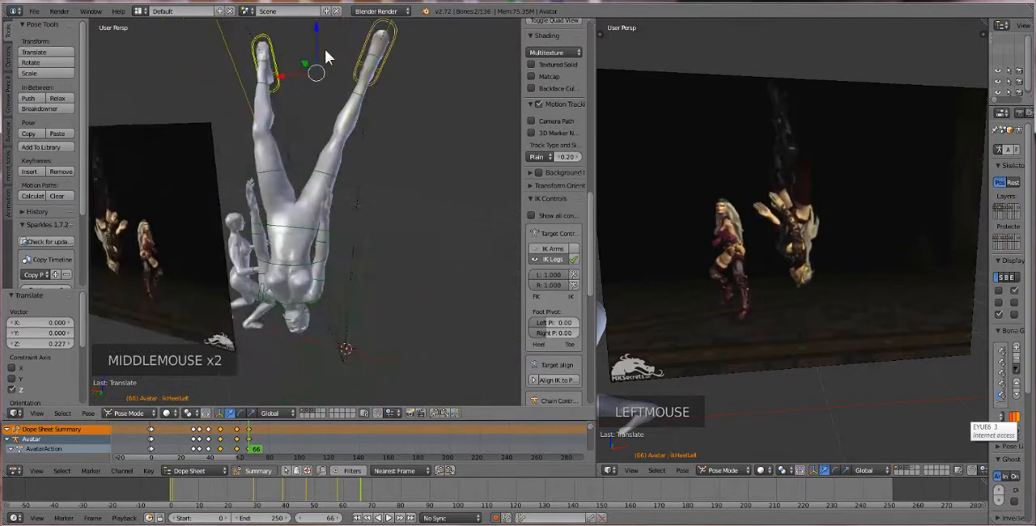
# Shift the first avatar's left heel IK bone along global X toward the other foot and raise it about 0.023 along Z
pyautogui.rightClick(265, 55)
pyautogui.moveTo(241, 85); pyautogui.dragTo(259, 78)
pyautogui.moveTo(273, 46); pyautogui.dragTo(283, 31)
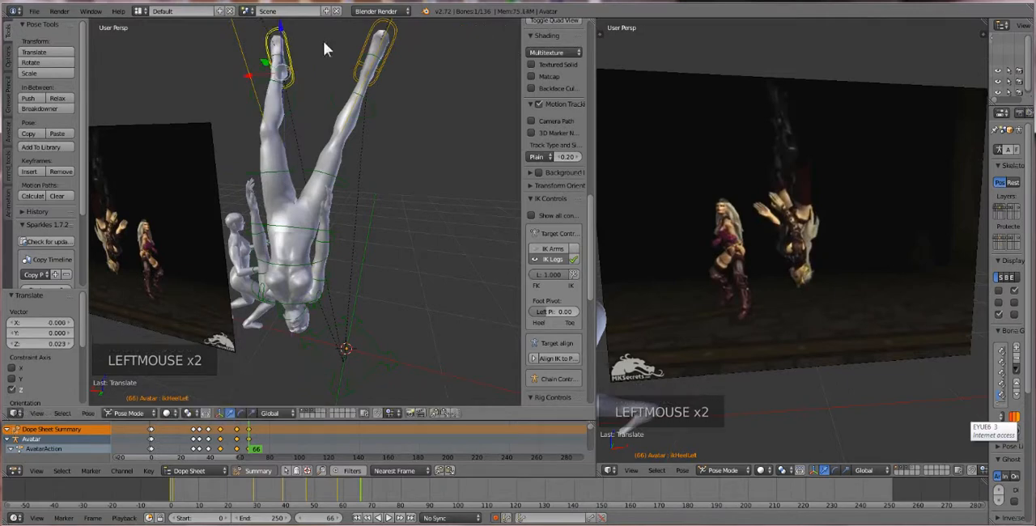
# Rotate the first avatar's right heel IK bone about -20.2° and move it about 0.153 along global X
pyautogui.rightClick(381, 37)
pyautogui.press('r')
pyautogui.press('r')
pyautogui.click(413, 24)
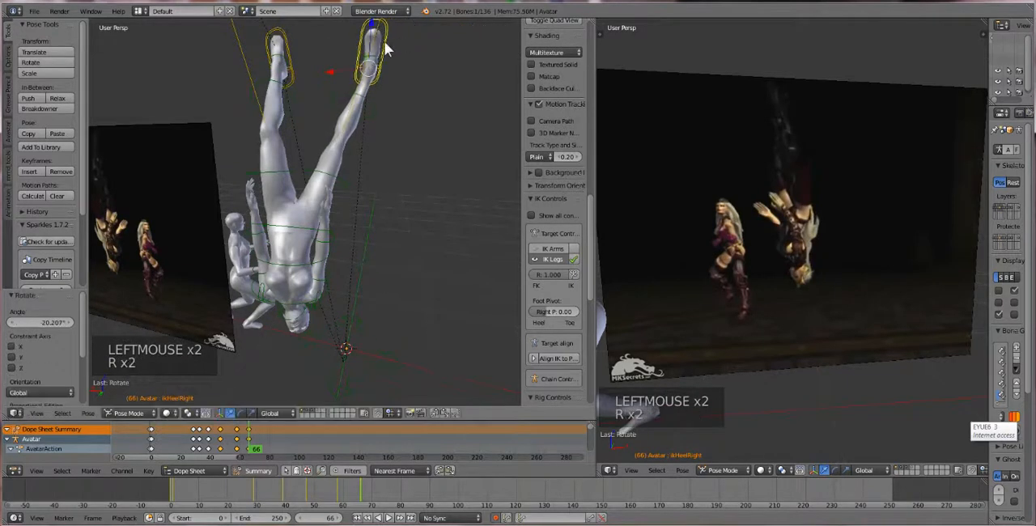
pyautogui.moveTo(338, 73); pyautogui.dragTo(313, 64)
pyautogui.moveTo(397, 113); pyautogui.dragTo(278, 85, button='middle')
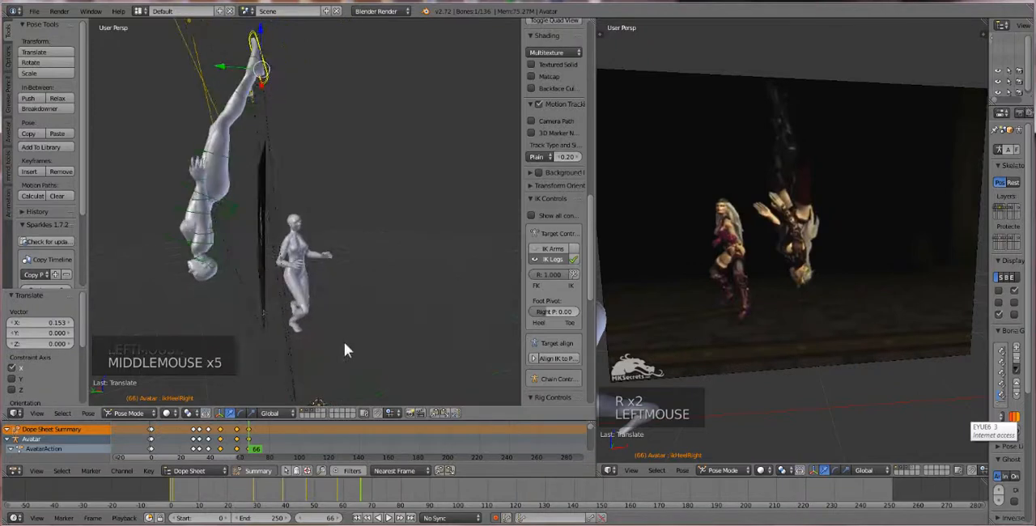
# At frame 71, select all of the first avatar's bones and lower them about 1.268 along global Z
pyautogui.moveTo(244, 451)
pyautogui.mouseDown()
pyautogui.moveTo(193, 444)
pyautogui.moveTo(257, 436)
pyautogui.mouseUp()
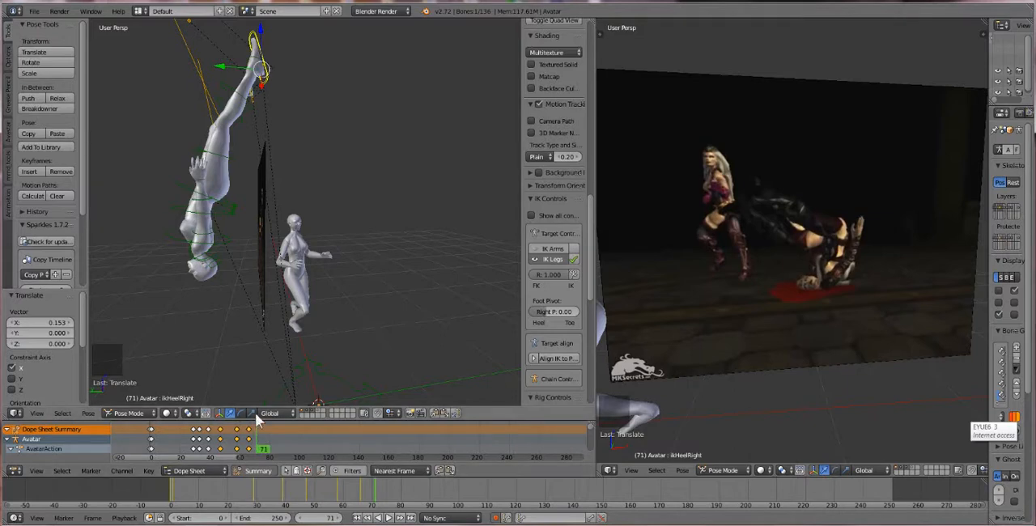
pyautogui.keyDown('shift'); pyautogui.moveTo(295, 357); pyautogui.dragTo(307, 271, button='middle'); pyautogui.keyUp('shift')
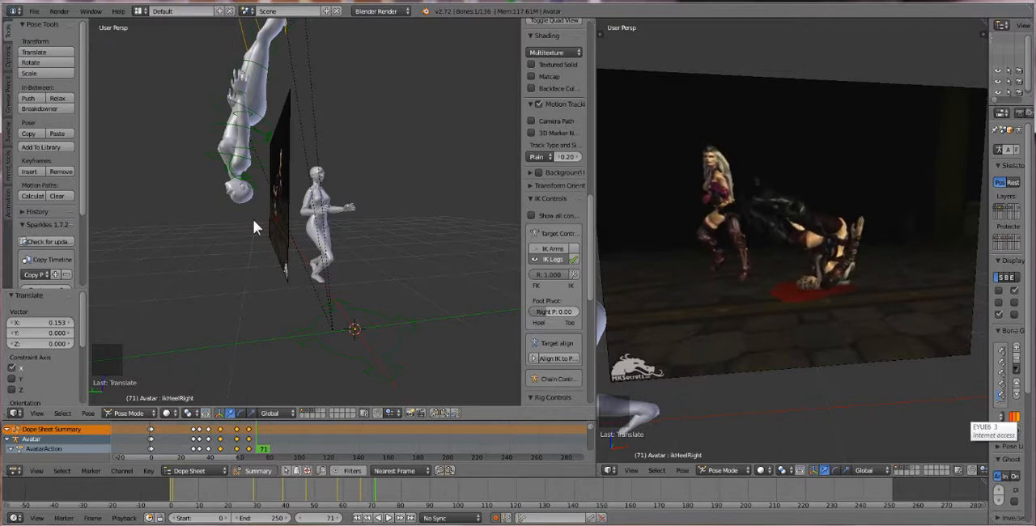
pyautogui.scroll(-2, 253, 219)
pyautogui.moveTo(253, 208)
pyautogui.mouseDown(button='middle')
pyautogui.moveTo(238, 214)
pyautogui.moveTo(248, 206)
pyautogui.mouseUp(button='middle')
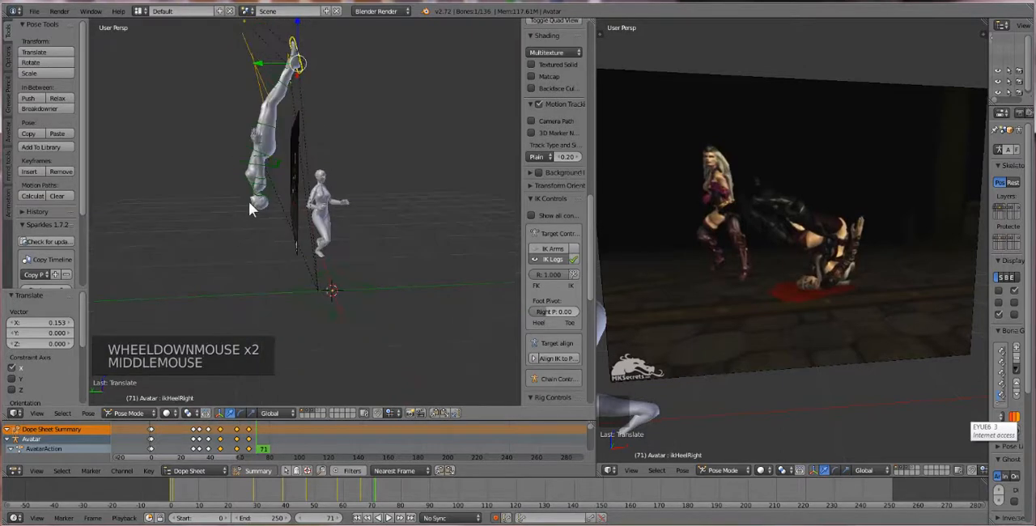
pyautogui.scroll(-1, 248, 202)
pyautogui.press('b')
pyautogui.moveTo(201, 29); pyautogui.dragTo(303, 229)
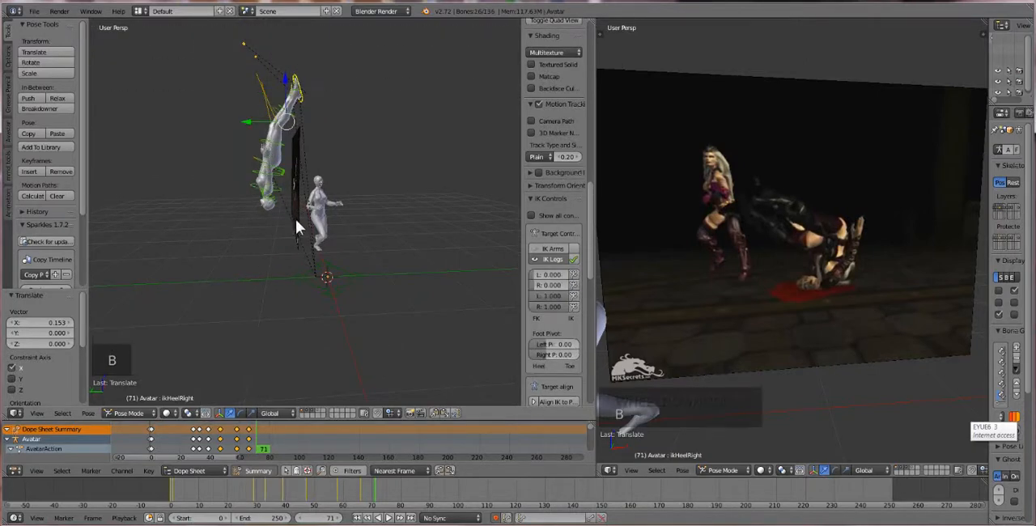
pyautogui.scroll(1, 298, 210)
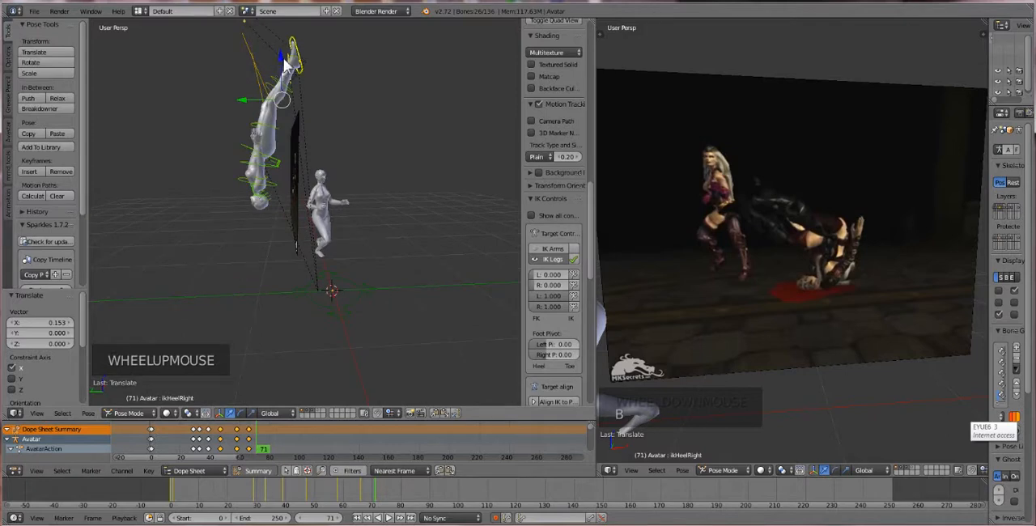
pyautogui.moveTo(285, 61); pyautogui.dragTo(295, 170)
pyautogui.scroll(4, 312, 275)
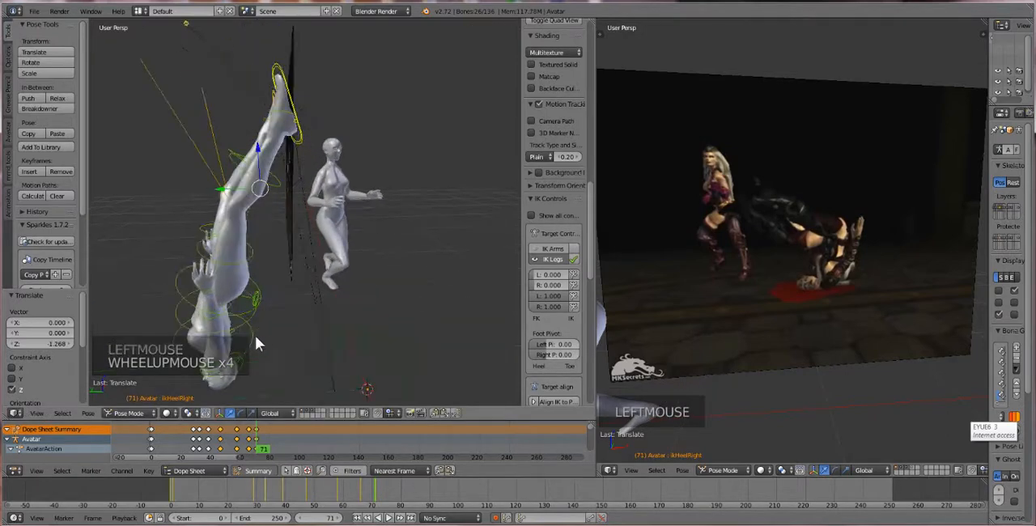
# Try to rotate the first avatar's Head bone near the floor
pyautogui.keyDown('shift'); pyautogui.moveTo(256, 336); pyautogui.dragTo(271, 253, button='middle'); pyautogui.keyUp('shift')
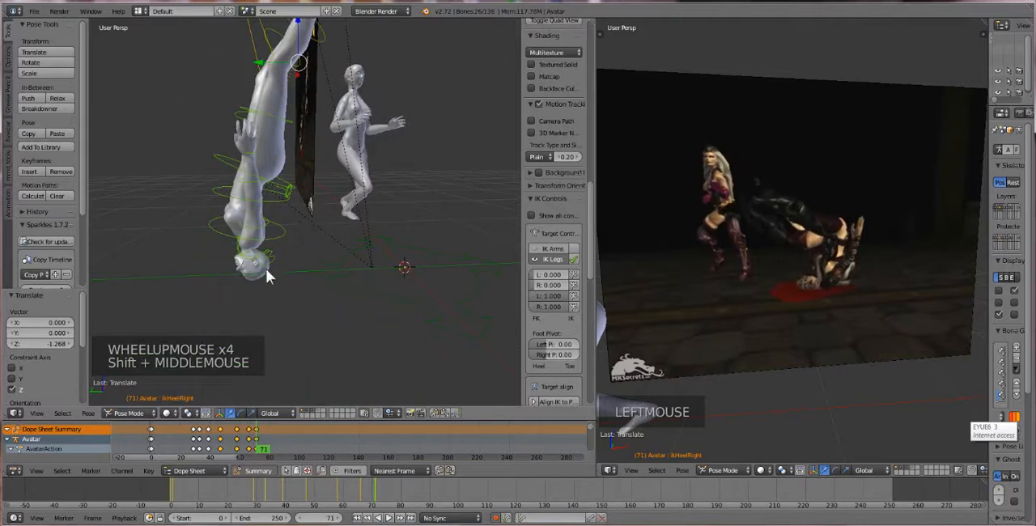
pyautogui.rightClick(268, 260)
pyautogui.rightClick(268, 260)
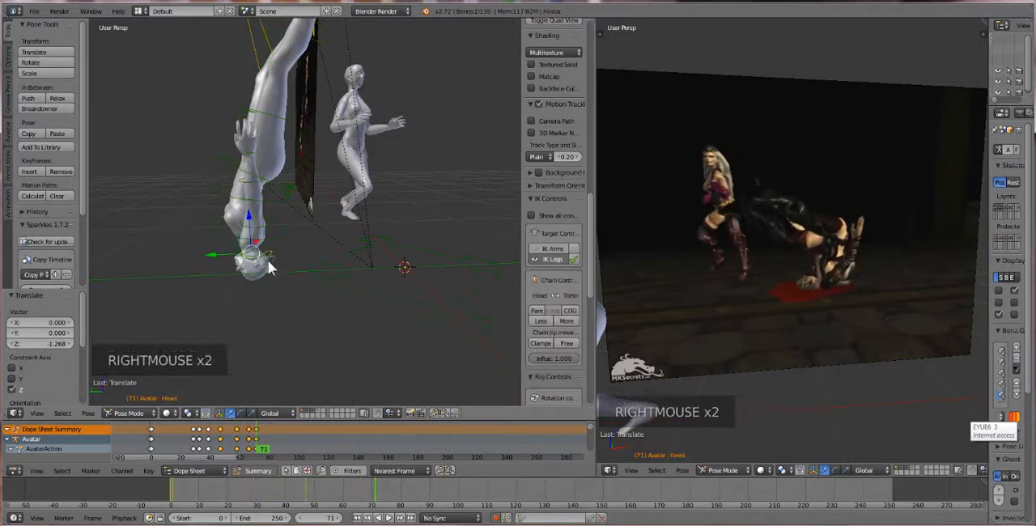
pyautogui.press('r')
pyautogui.press('r')
pyautogui.press('r')
pyautogui.hotkey('ctrl', 'z')
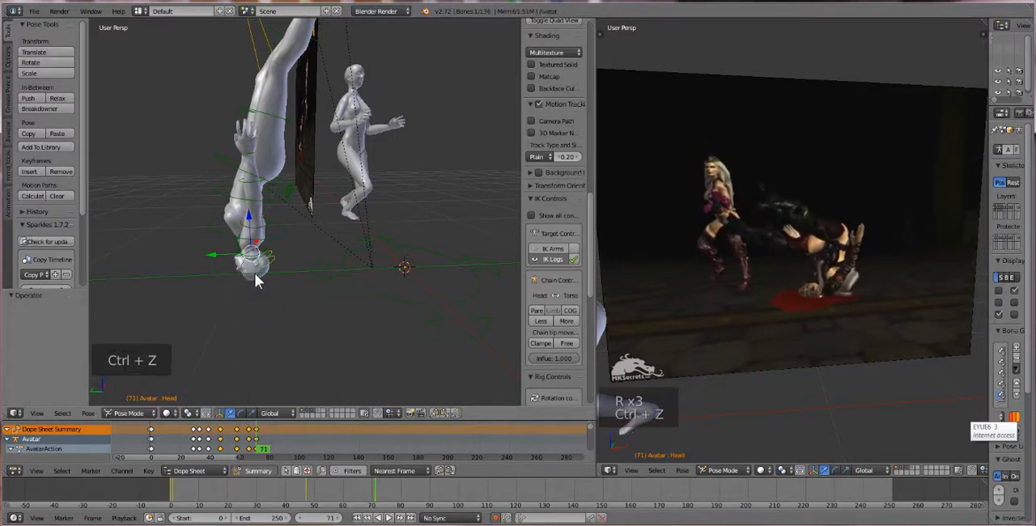
pyautogui.moveTo(253, 276); pyautogui.dragTo(291, 294, button='middle')
pyautogui.press('r')
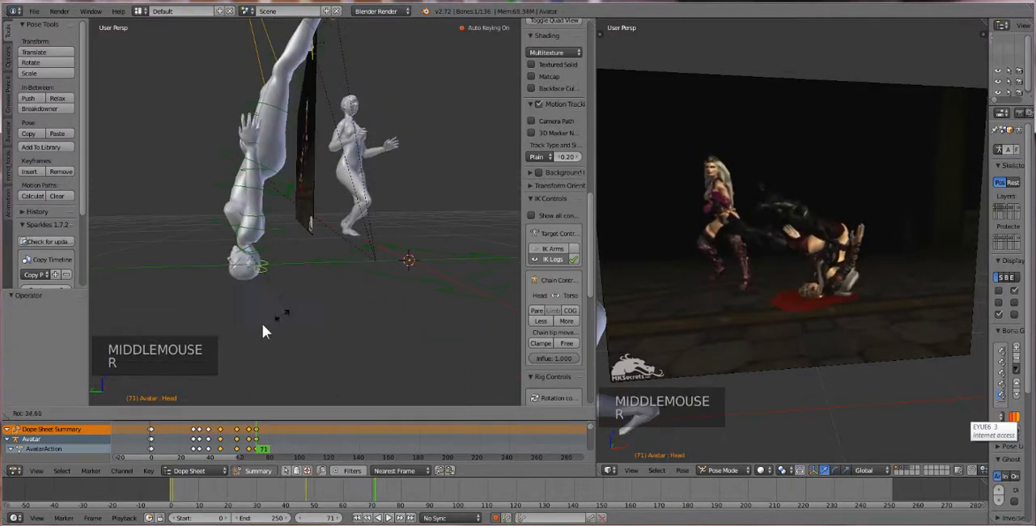
pyautogui.click(253, 332)
# Clear the pose rotation of the first avatar's Head and Neck bones
pyautogui.hotkey('alt', 'r')
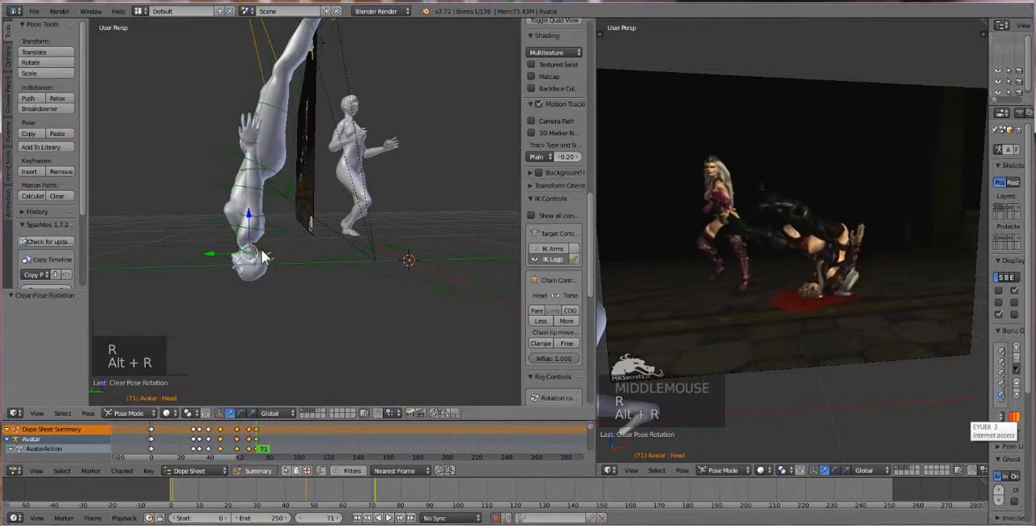
pyautogui.rightClick(262, 253)
pyautogui.scroll(1, 261, 254)
pyautogui.moveTo(262, 253); pyautogui.dragTo(236, 255, button='middle')
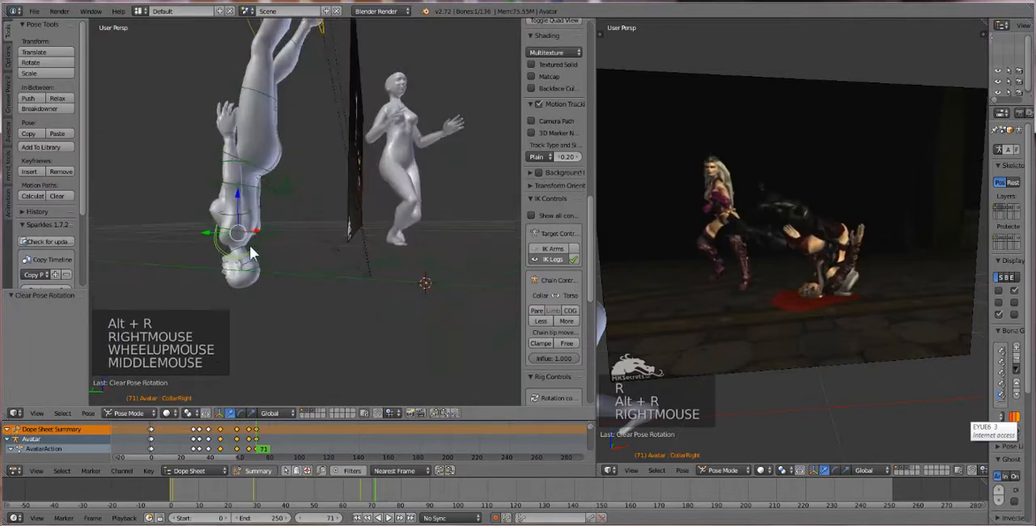
pyautogui.rightClick(251, 254)
pyautogui.rightClick(251, 253)
pyautogui.rightClick(250, 255)
pyautogui.hotkey('alt', 'r')
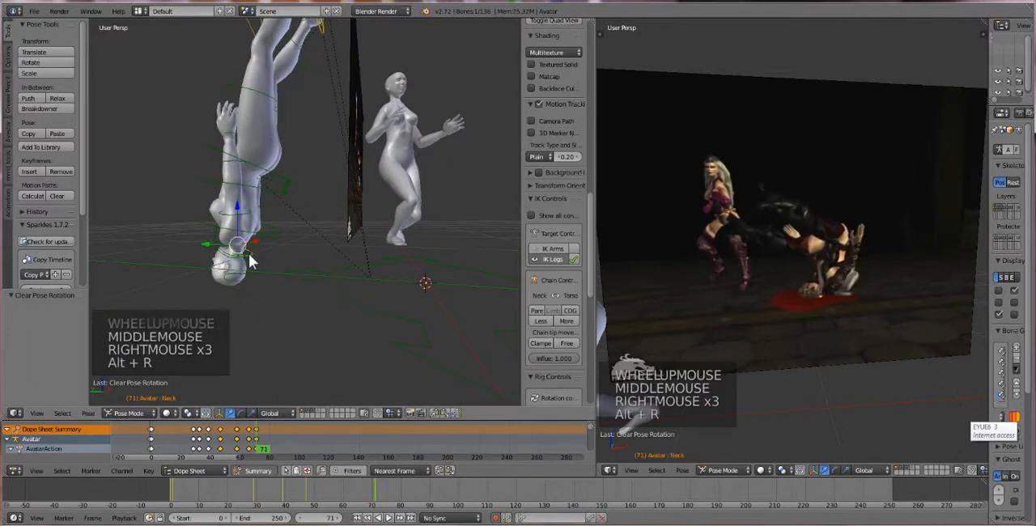
# Rotate the first avatar's Neck bone about 38.9° to bend the head away from the torso
pyautogui.moveTo(248, 253); pyautogui.dragTo(232, 299, button='middle')
pyautogui.press('r')
pyautogui.hotkey('alt', 'r')
pyautogui.press('r')
pyautogui.hotkey('alt', 'r')
pyautogui.press('r')
pyautogui.click(199, 300)
# Turn the Head bone with a trackball rotation of about 45.3° and 42.4°, plus view rotations of about 27.6° and 27.9°
pyautogui.rightClick(233, 300)
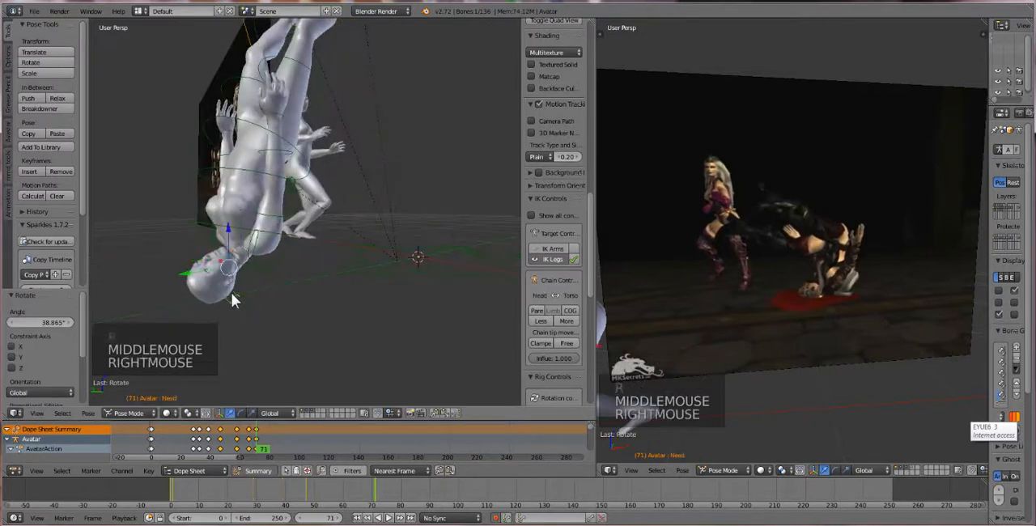
pyautogui.press('r')
pyautogui.press('r')
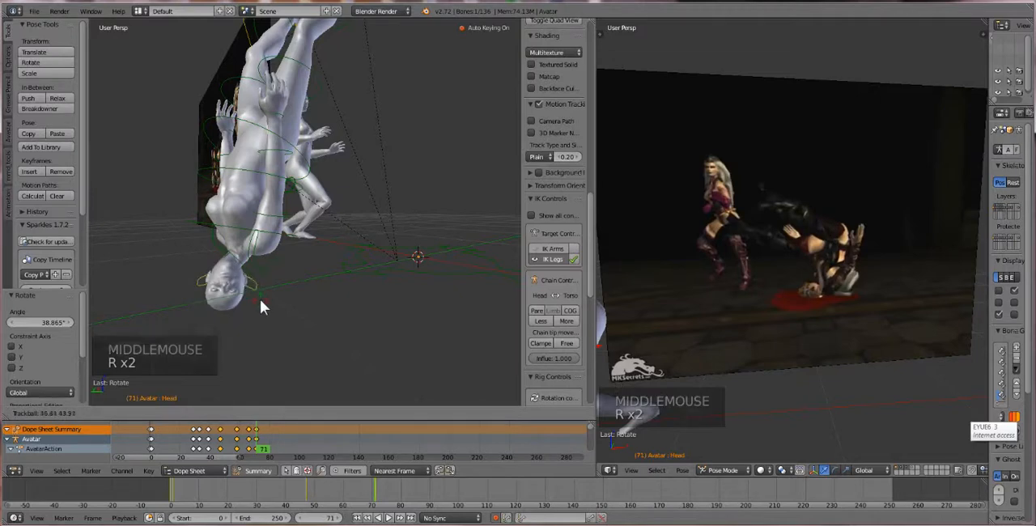
pyautogui.press('r')
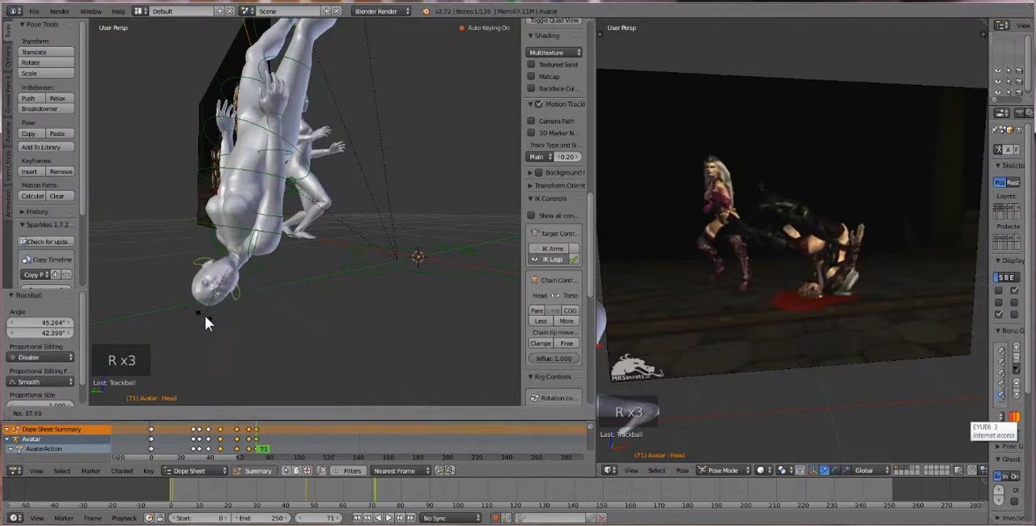
pyautogui.click(209, 315)
pyautogui.moveTo(214, 320); pyautogui.dragTo(238, 281, button='middle')
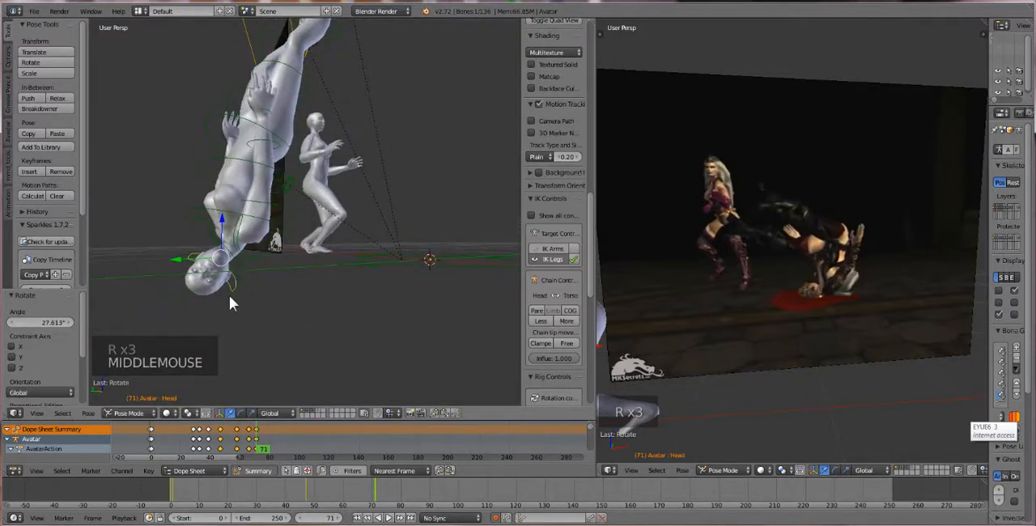
pyautogui.press('r')
pyautogui.click(195, 305)
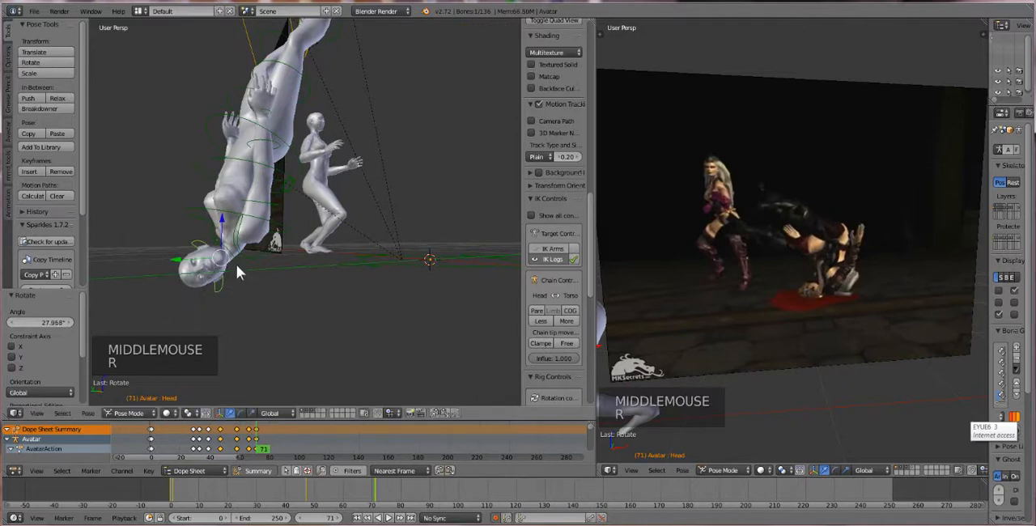
# Rotate the Neck bone about 28.9° more and lower the first avatar's COG bone about 0.043 along global Z
pyautogui.rightClick(243, 288)
pyautogui.press('r')
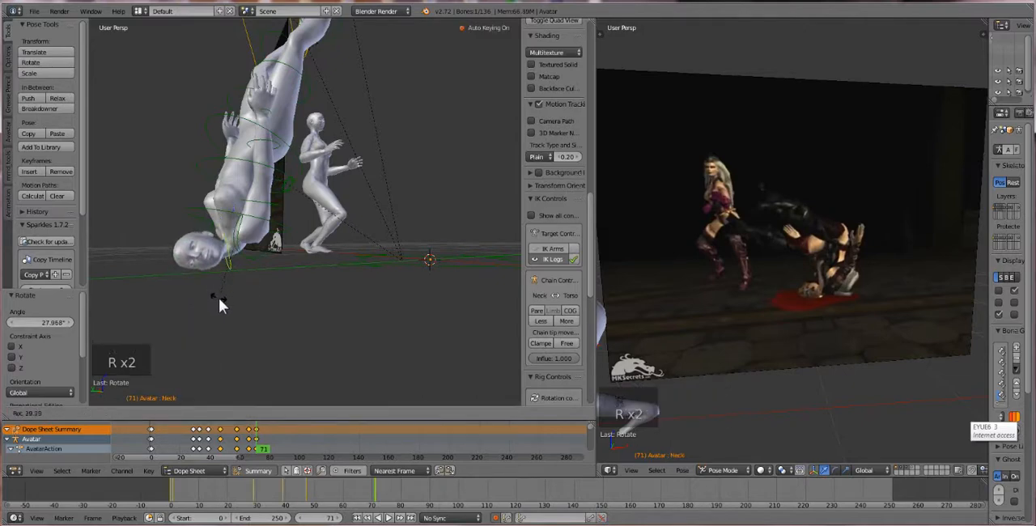
pyautogui.click(219, 298)
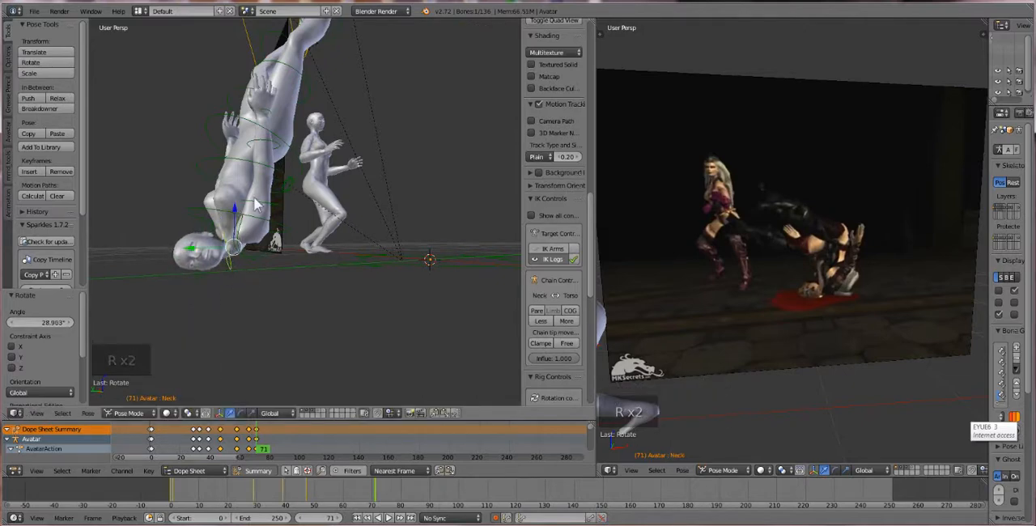
pyautogui.rightClick(288, 189)
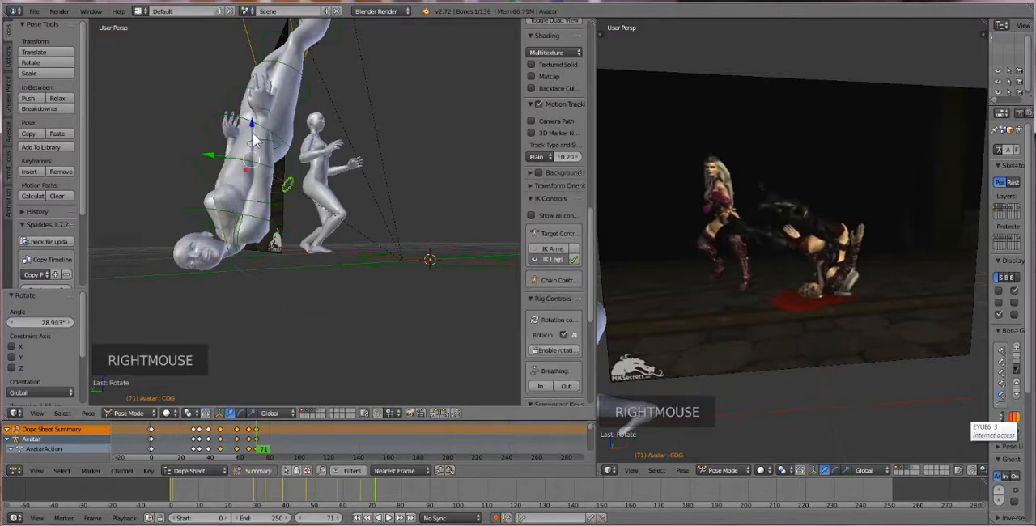
pyautogui.moveTo(254, 140)
pyautogui.mouseDown()
pyautogui.moveTo(255, 154)
pyautogui.moveTo(251, 139)
pyautogui.mouseUp()
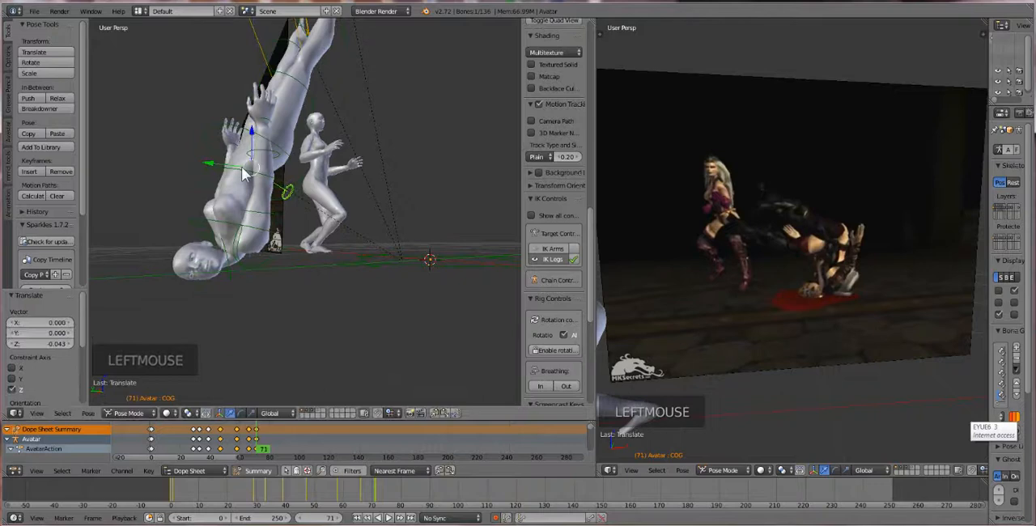
# Select the first avatar's Chest bone and rotate it about 17.1° to bend the upper torso
pyautogui.rightClick(251, 220)
pyautogui.rightClick(259, 217)
pyautogui.moveTo(261, 219); pyautogui.dragTo(286, 239, button='middle')
pyautogui.rightClick(279, 238)
pyautogui.rightClick(278, 238)
pyautogui.press('r')
pyautogui.press('r')
pyautogui.press('r')
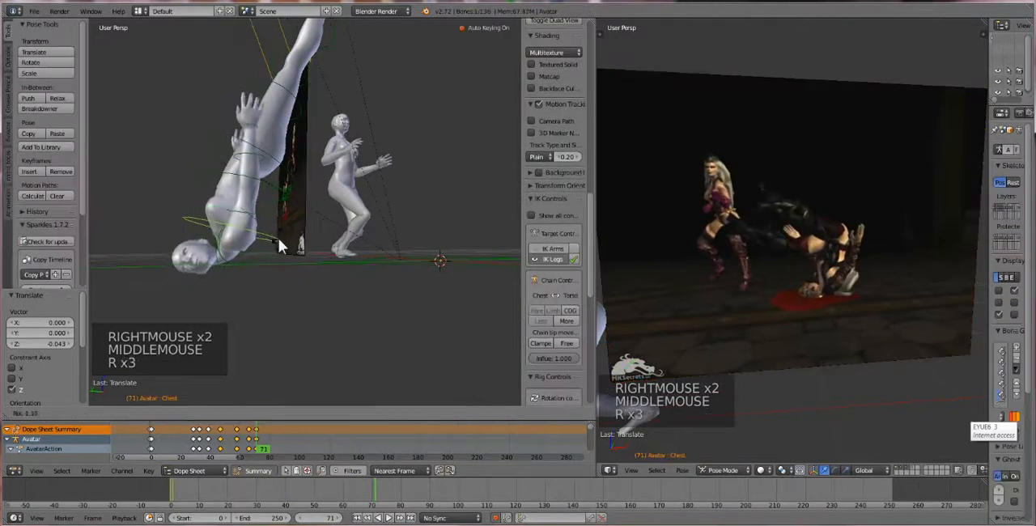
pyautogui.click(285, 263)
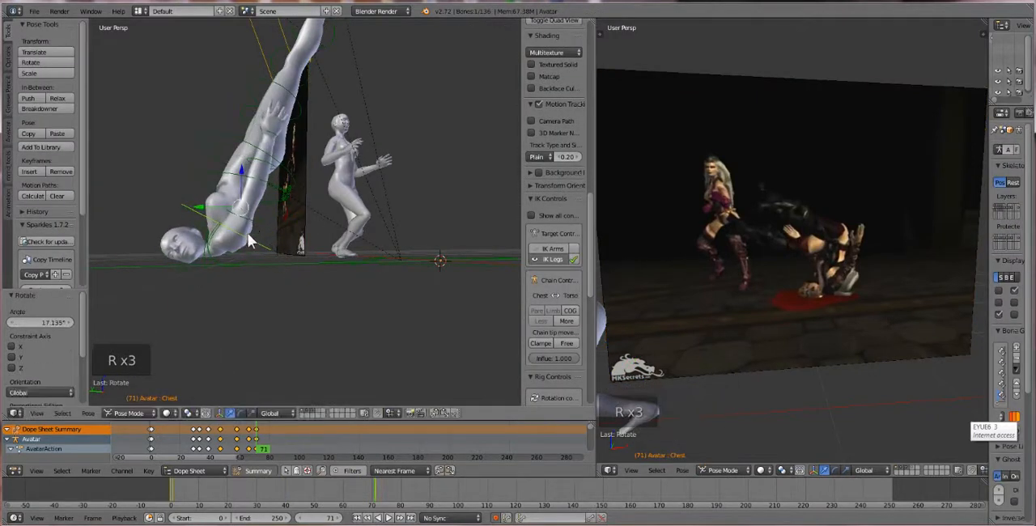
# Rotate the first avatar's PelvisInv bone about 32.8° and lower the COG bone about 0.044 along global Z
pyautogui.rightClick(257, 153)
pyautogui.press('r')
pyautogui.press('r')
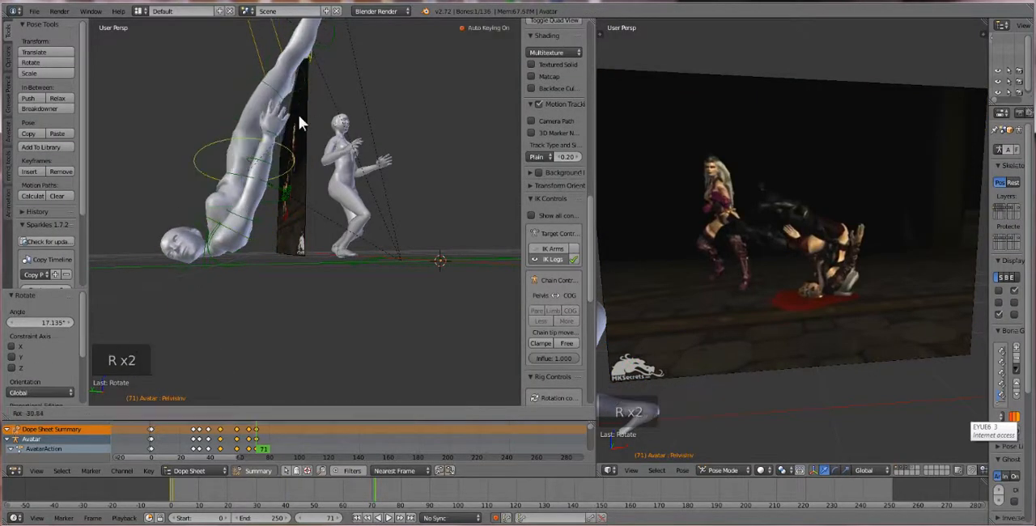
pyautogui.click(288, 130)
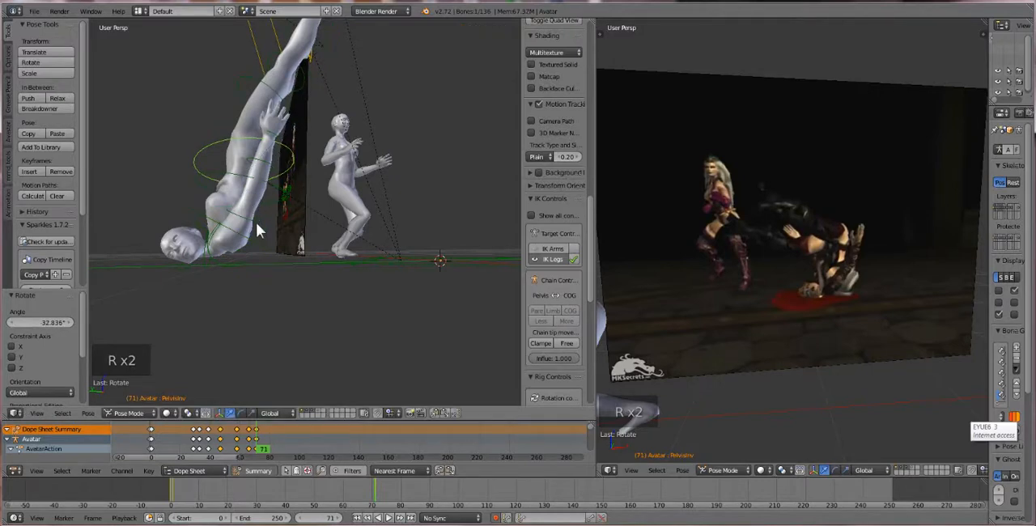
pyautogui.rightClick(283, 203)
pyautogui.moveTo(255, 151); pyautogui.dragTo(243, 173)
# Select both of the first avatar's heel IK bones and move them about 0.715 along global Y
pyautogui.moveTo(243, 173); pyautogui.dragTo(248, 196, button='middle')
pyautogui.scroll(-1, 248, 196)
pyautogui.moveTo(247, 196); pyautogui.dragTo(312, 97, button='middle')
pyautogui.scroll(-2, 259, 199)
pyautogui.rightClick(312, 47)
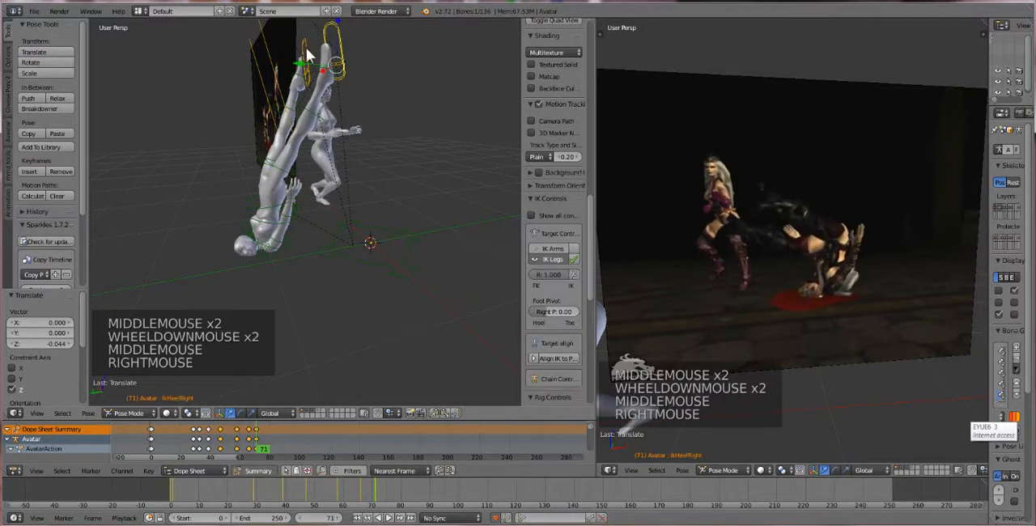
pyautogui.keyDown('shift'); pyautogui.rightClick(313, 49); pyautogui.keyUp('shift')
pyautogui.press('g')
pyautogui.press('y')
pyautogui.click(236, 84)
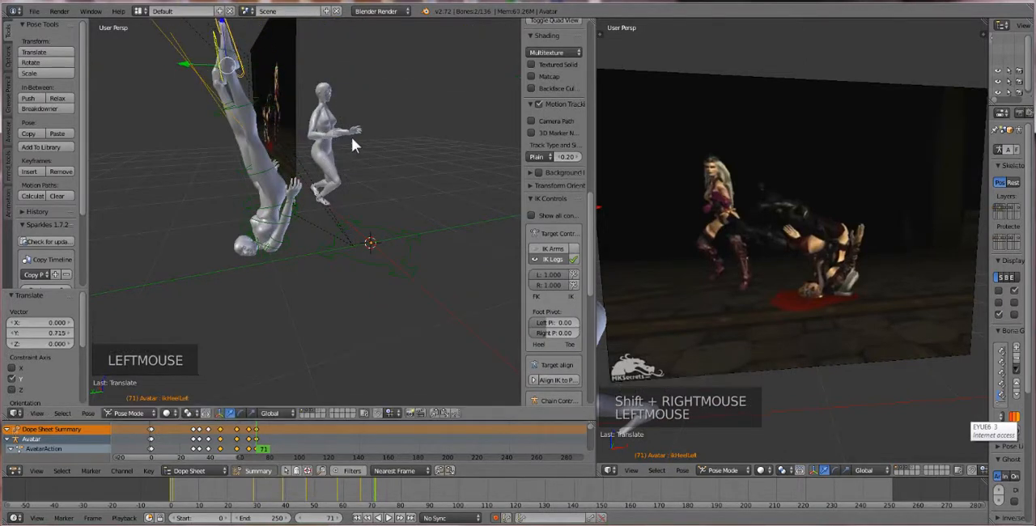
# Rotate both heel IK bones about -78° around global X and move them about 0.222 along global Y
pyautogui.press('r')
pyautogui.hotkey('ctrl', 'z')
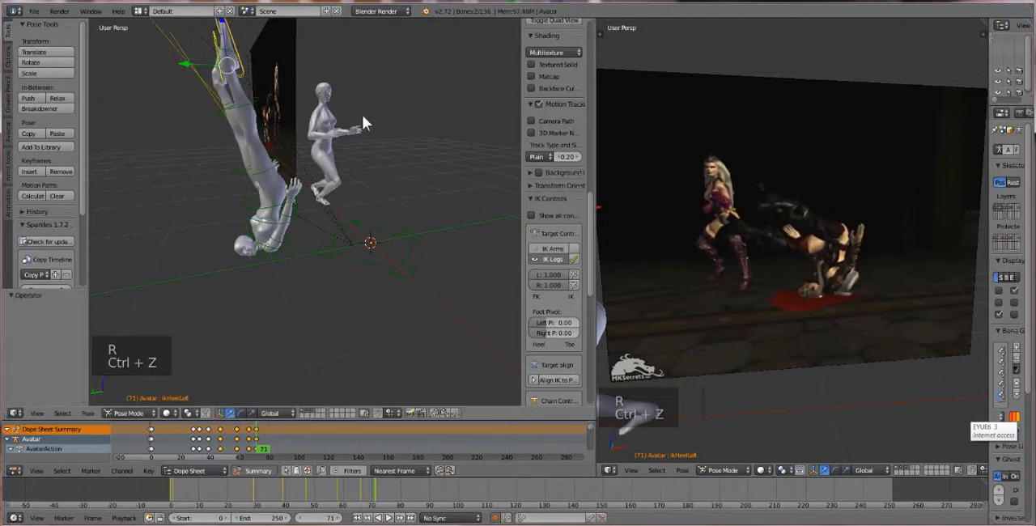
pyautogui.press('r')
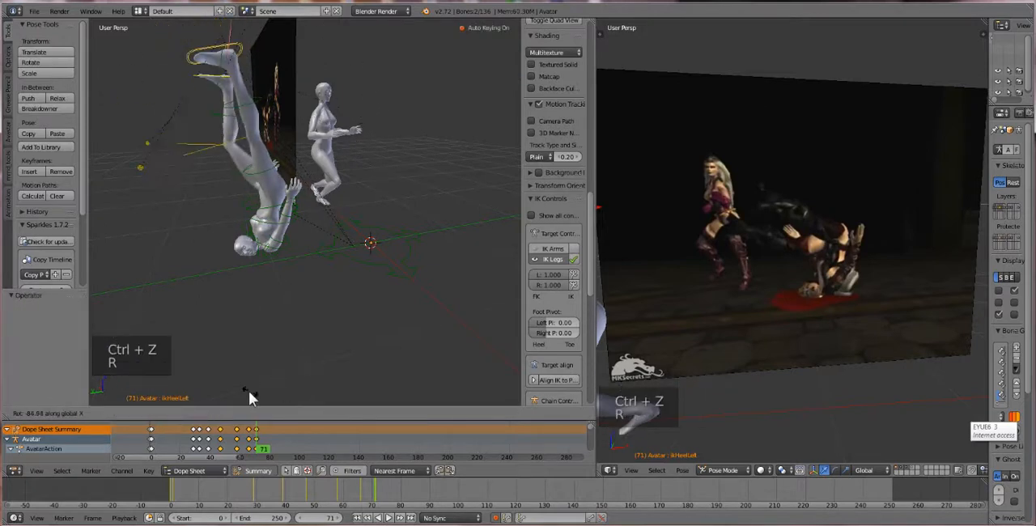
pyautogui.click(263, 392)
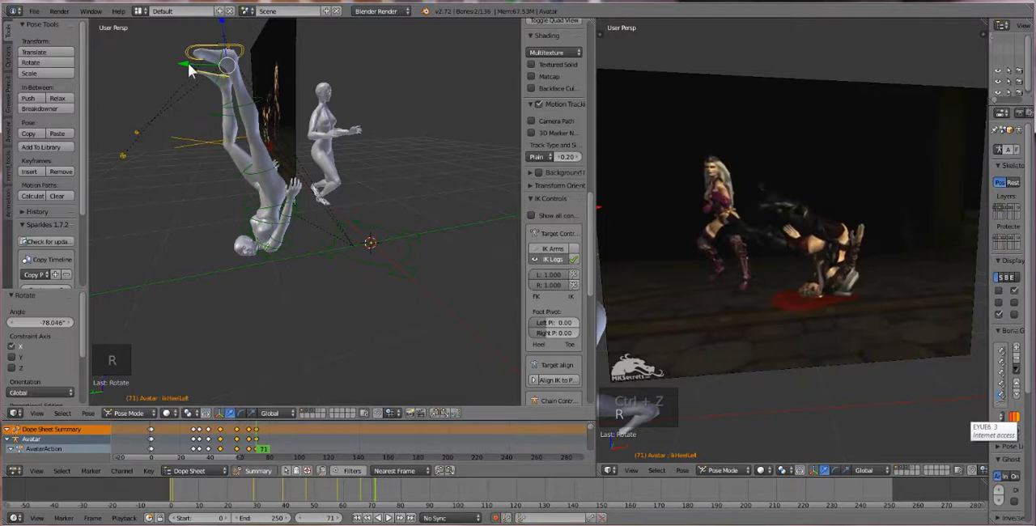
pyautogui.moveTo(189, 71); pyautogui.dragTo(166, 111)
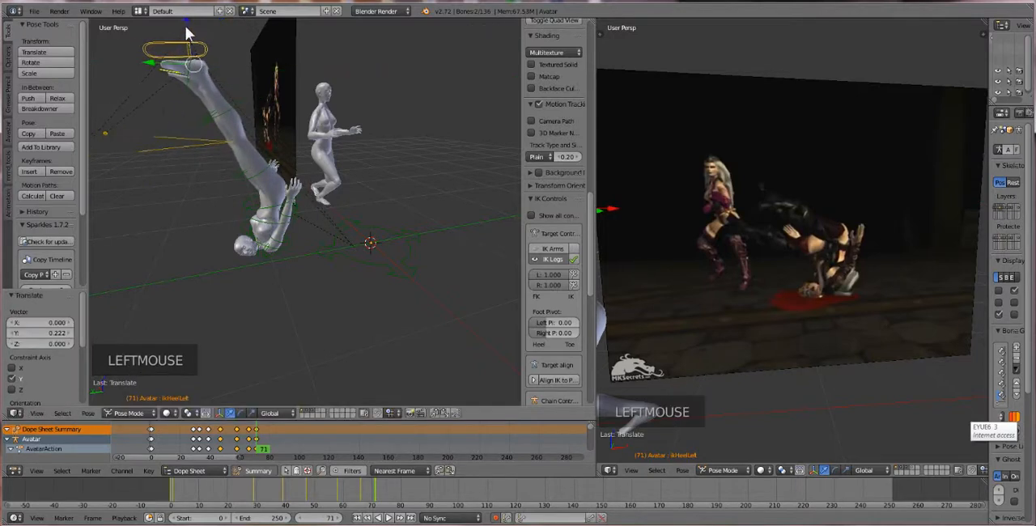
# Lower both of the first avatar's heel IK bones about 0.478 along global Z and trackball-rotate them about 10.9°
pyautogui.moveTo(187, 32); pyautogui.dragTo(215, 133)
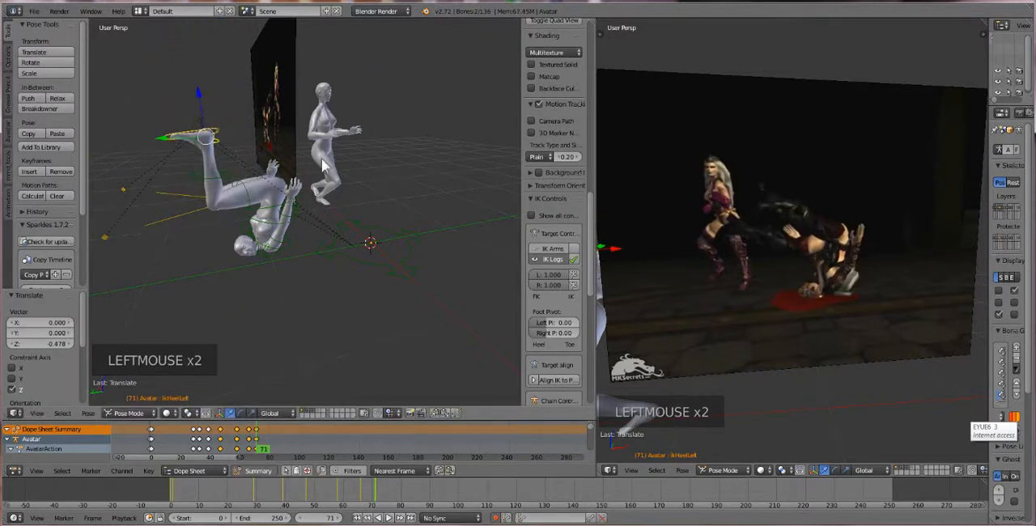
pyautogui.press('r')
pyautogui.press('r')
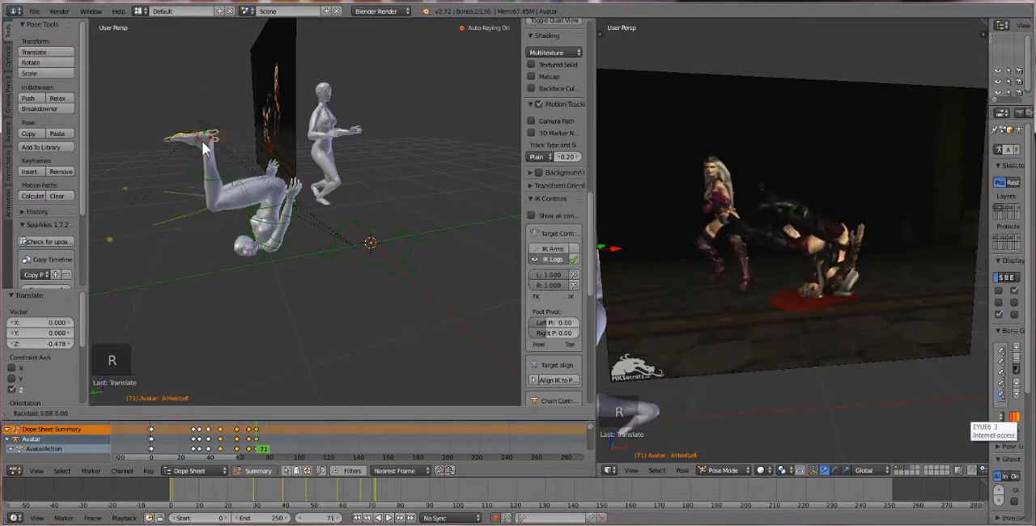
pyautogui.click(207, 146)
# Rotate both heel IK bones further to tilt the feet and move them about 0.492 along global Y
pyautogui.press('r')
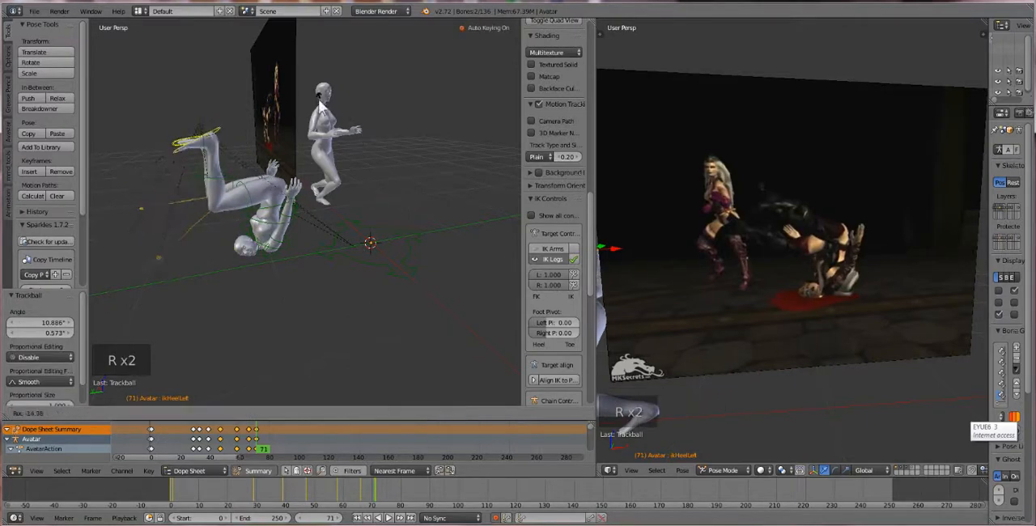
pyautogui.click(298, 92)
pyautogui.moveTo(167, 138); pyautogui.dragTo(106, 162)
pyautogui.click(106, 162)
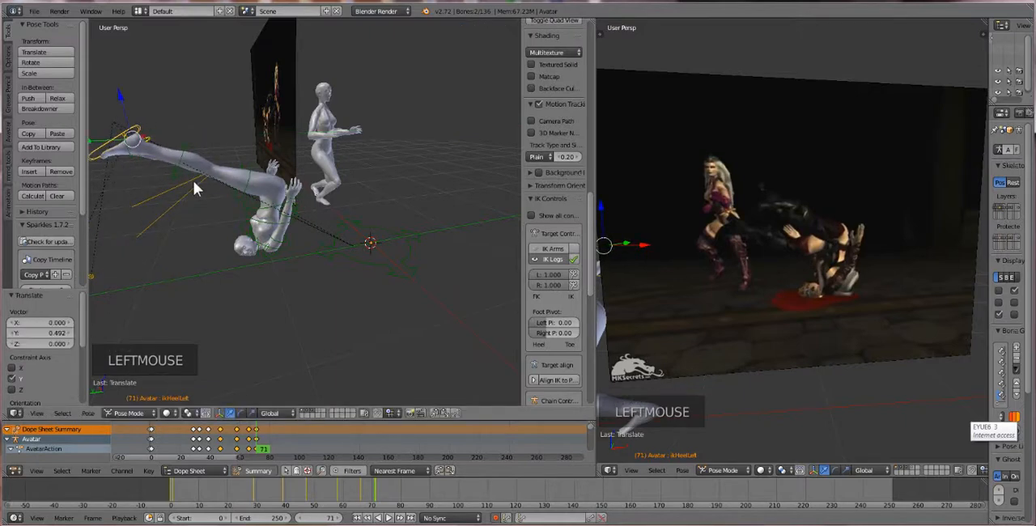
# Select the first avatar's ShoulderRight bone and rotate it about 17.4° to swing the right arm outward
pyautogui.scroll(1, 285, 289)
pyautogui.scroll(1, 284, 282)
pyautogui.moveTo(268, 272); pyautogui.dragTo(265, 258, button='middle')
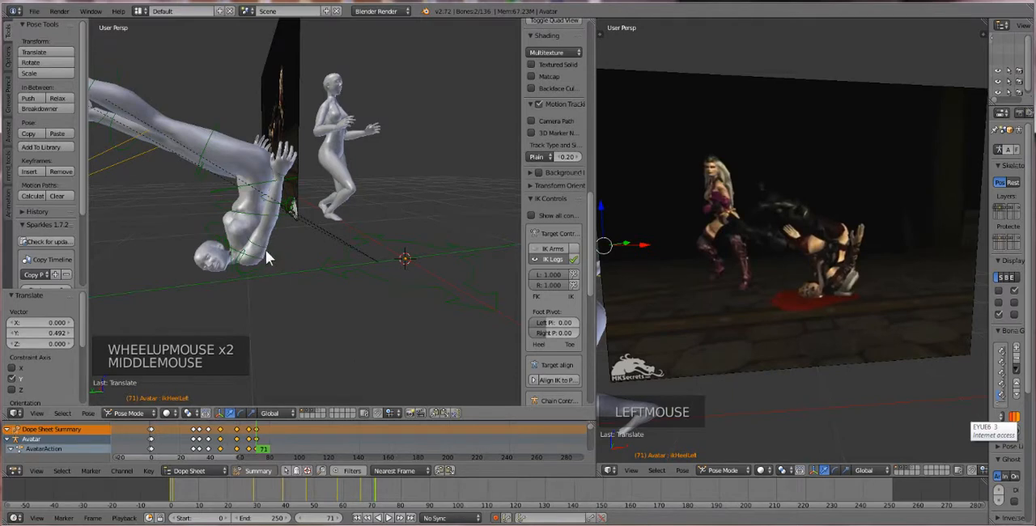
pyautogui.rightClick(266, 255)
pyautogui.rightClick(263, 247)
pyautogui.rightClick(266, 243)
pyautogui.rightClick(273, 249)
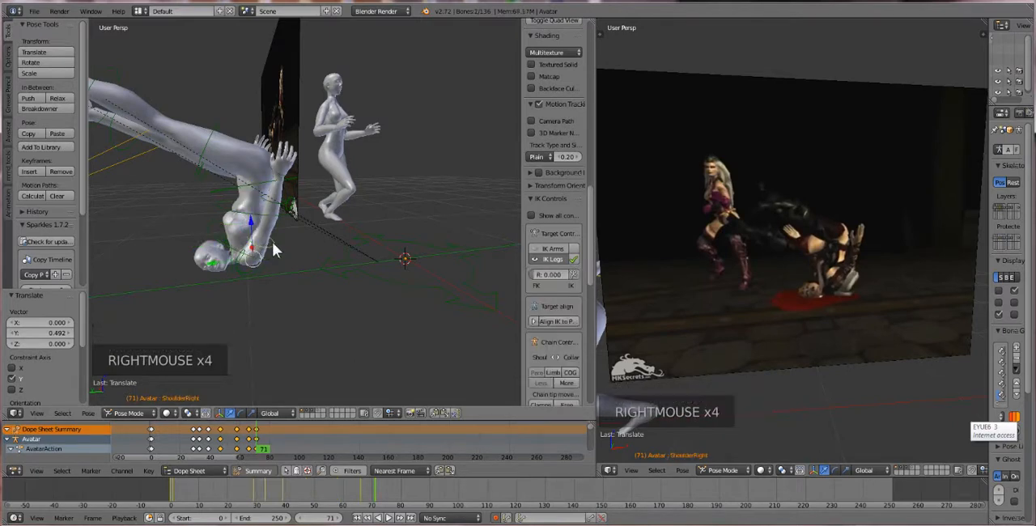
pyautogui.press('r')
pyautogui.press('r')
pyautogui.press('r')
pyautogui.press('r')
pyautogui.press('r')
pyautogui.click(319, 236)
# Select the first avatar's ElbowRight bone and rotate it about 34.8° to bend the right forearm
pyautogui.rightClick(287, 216)
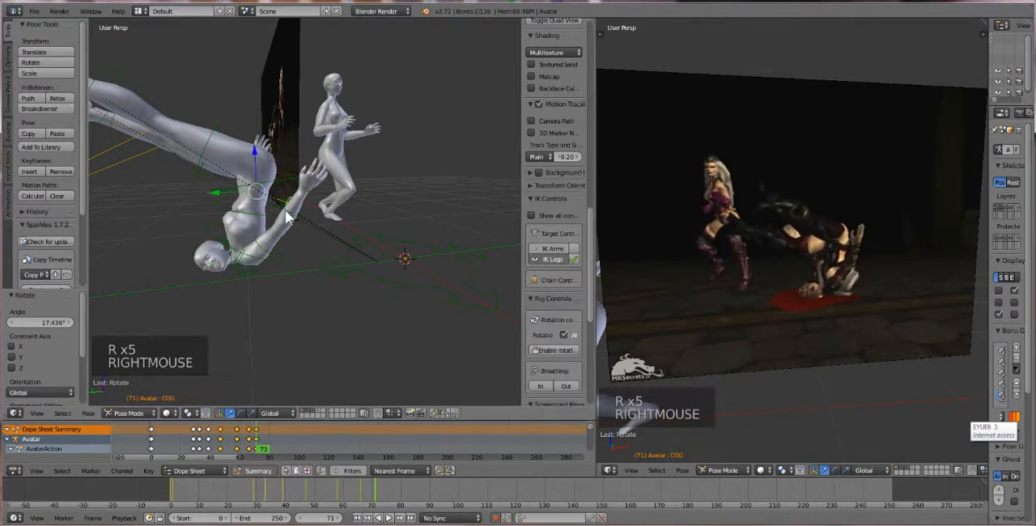
pyautogui.rightClick(288, 217)
pyautogui.rightClick(288, 217)
pyautogui.press('r')
pyautogui.press('r')
pyautogui.press('r')
pyautogui.press('r')
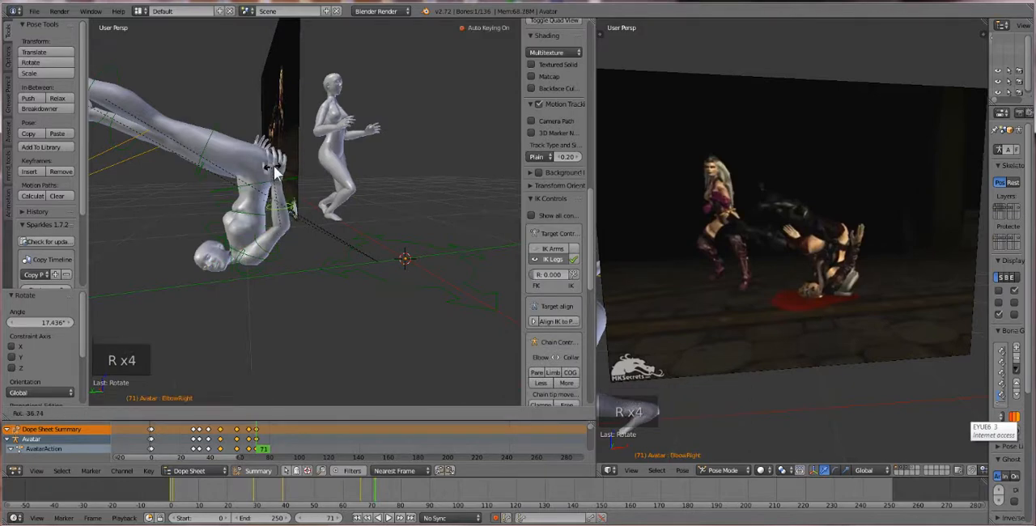
pyautogui.click(273, 166)
# Select the first avatar's ShoulderLeft bone, move it about -0.080 in Z and rotate it about 28.4°
pyautogui.moveTo(275, 166); pyautogui.dragTo(364, 231, button='middle')
pyautogui.rightClick(363, 229)
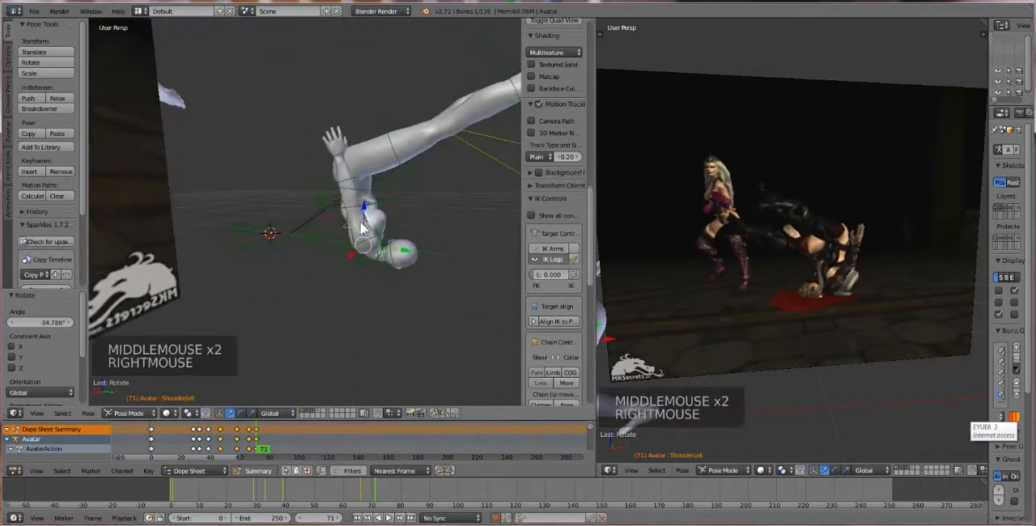
pyautogui.press('g')
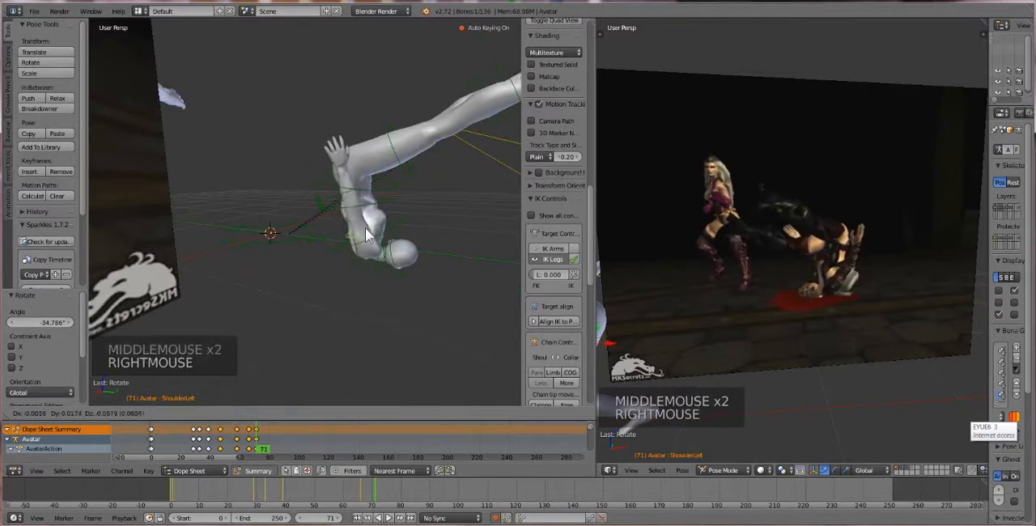
pyautogui.click(362, 233)
pyautogui.press('r')
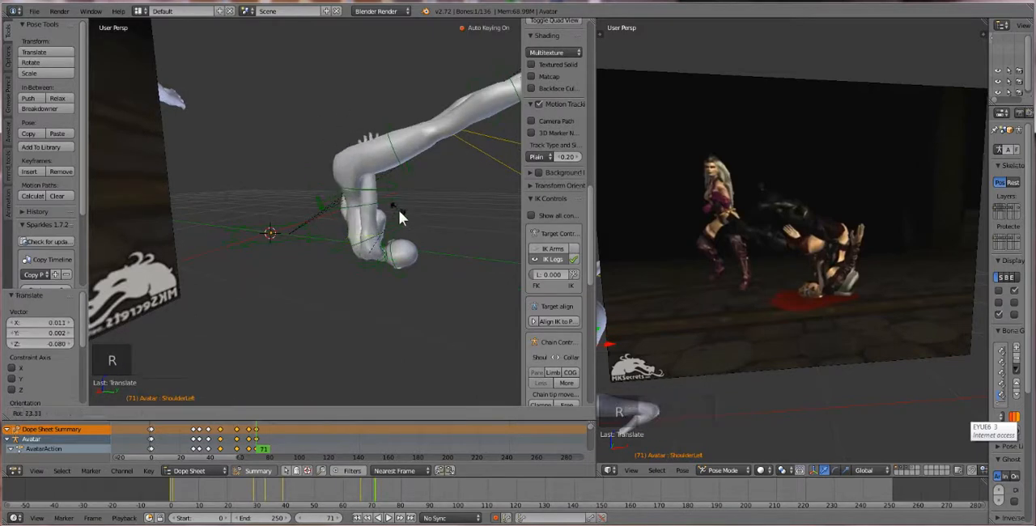
pyautogui.click(398, 215)
# Rotate the ShoulderLeft bone about -15.5° as seen from the front and select the ElbowLeft bone
pyautogui.moveTo(397, 214); pyautogui.dragTo(311, 196, button='middle')
pyautogui.press('r')
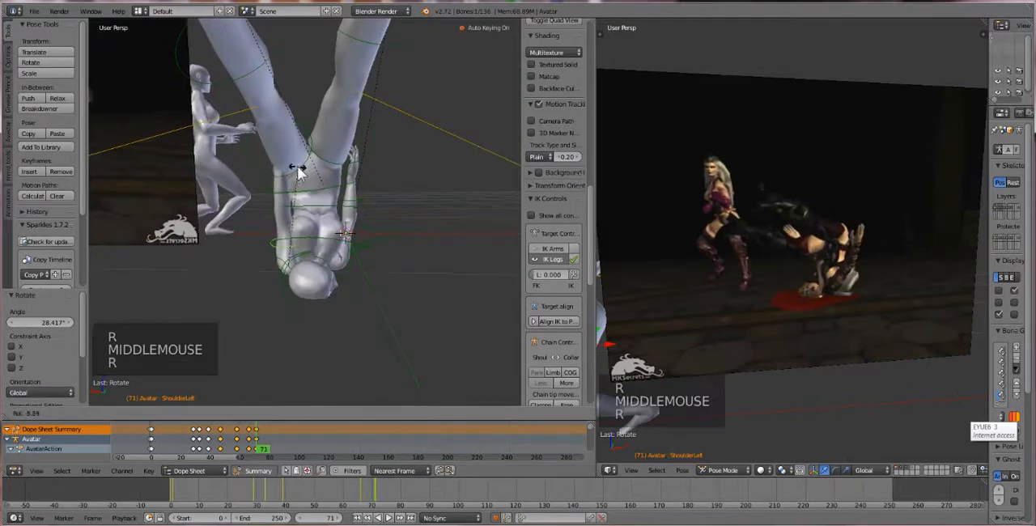
pyautogui.click(283, 168)
pyautogui.moveTo(283, 168); pyautogui.dragTo(246, 157, button='middle')
pyautogui.rightClick(218, 192)
pyautogui.rightClick(218, 193)
pyautogui.press('r')
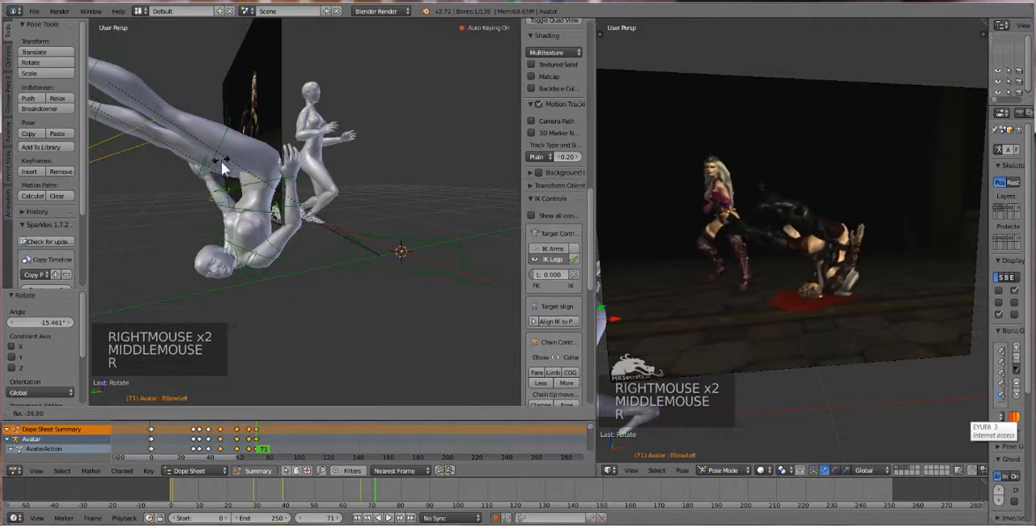
pyautogui.click(214, 173)
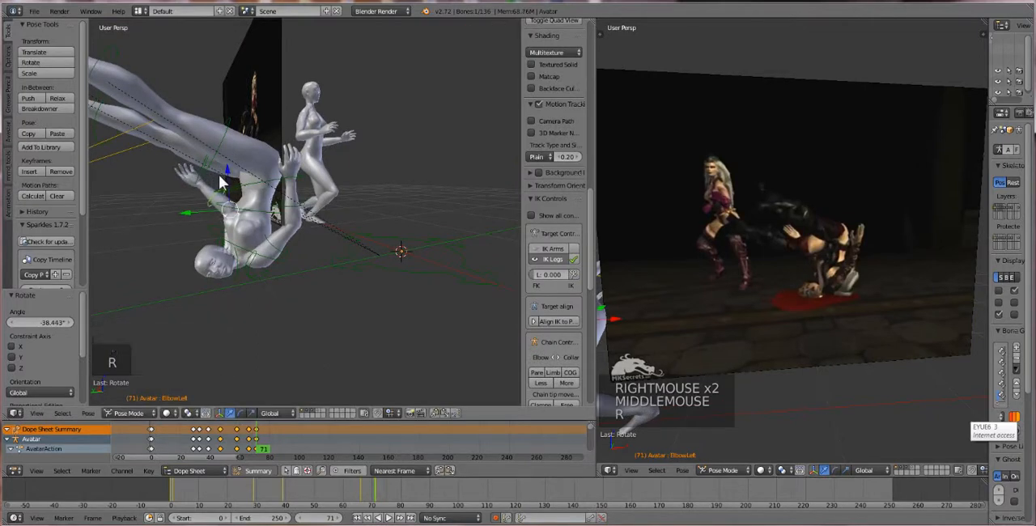
pyautogui.hotkey('ctrl', 'z')
# Rotate the first avatar's ElbowLeft bone about -24.6° to bend the left forearm
pyautogui.moveTo(227, 179); pyautogui.dragTo(255, 143, button='middle')
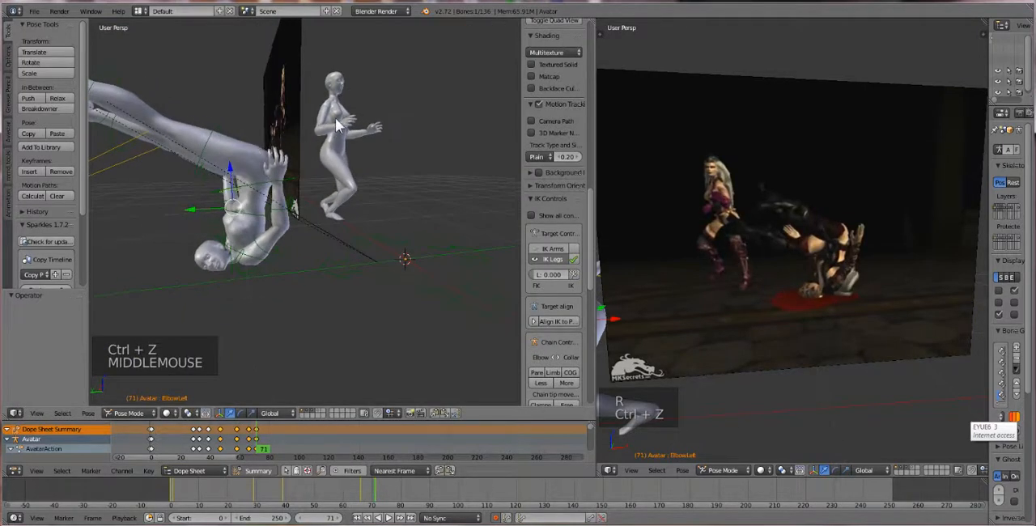
pyautogui.press('r')
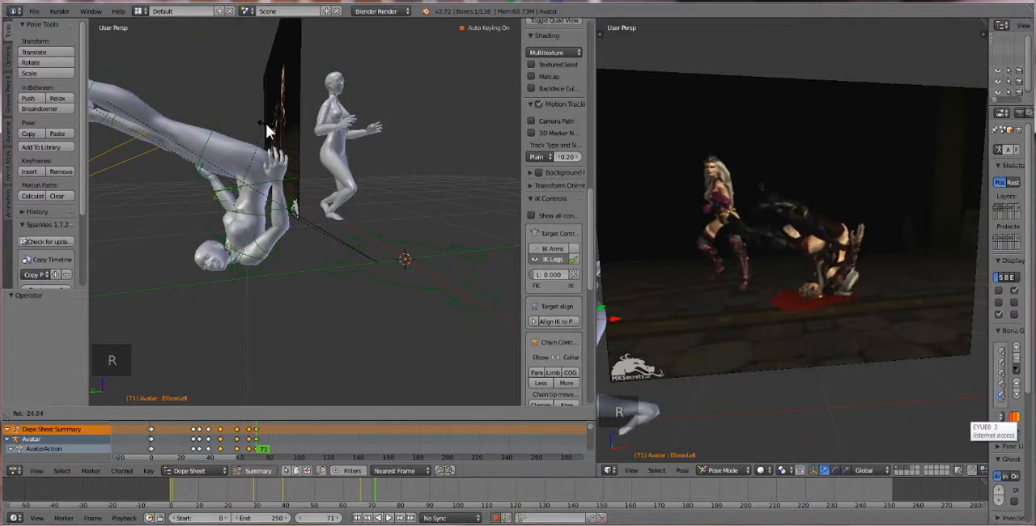
pyautogui.click(265, 123)
# Select the first avatar's ikHeelLeft bone, rotate it about -34° and lower it about 0.406 along global Z
pyautogui.rightClick(182, 177)
pyautogui.scroll(-1, 182, 177)
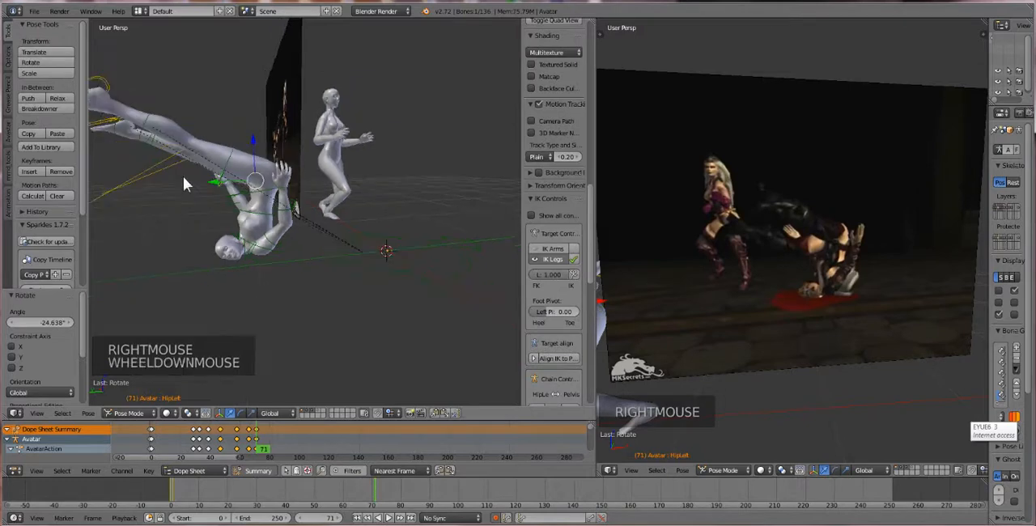
pyautogui.moveTo(183, 177); pyautogui.dragTo(179, 169, button='middle')
pyautogui.rightClick(117, 122)
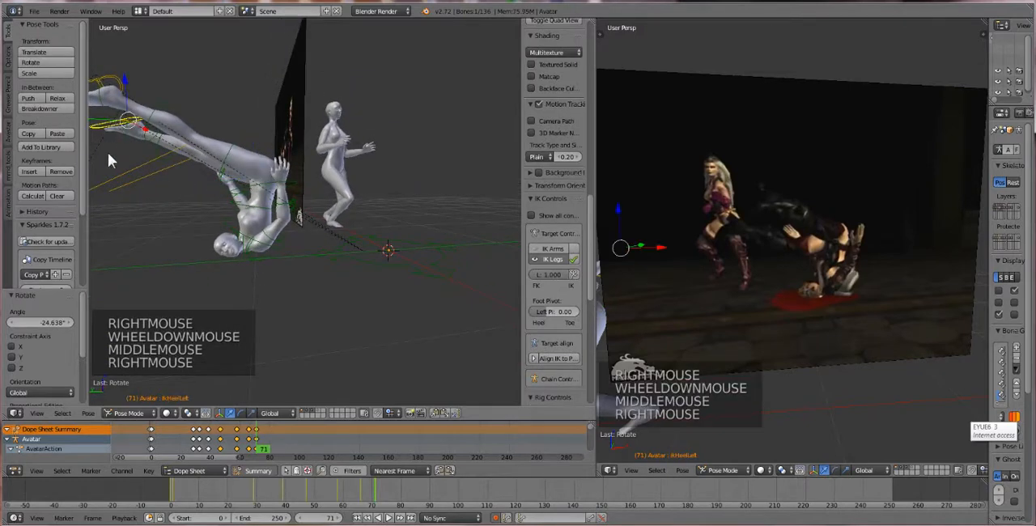
pyautogui.press('r')
pyautogui.press('r')
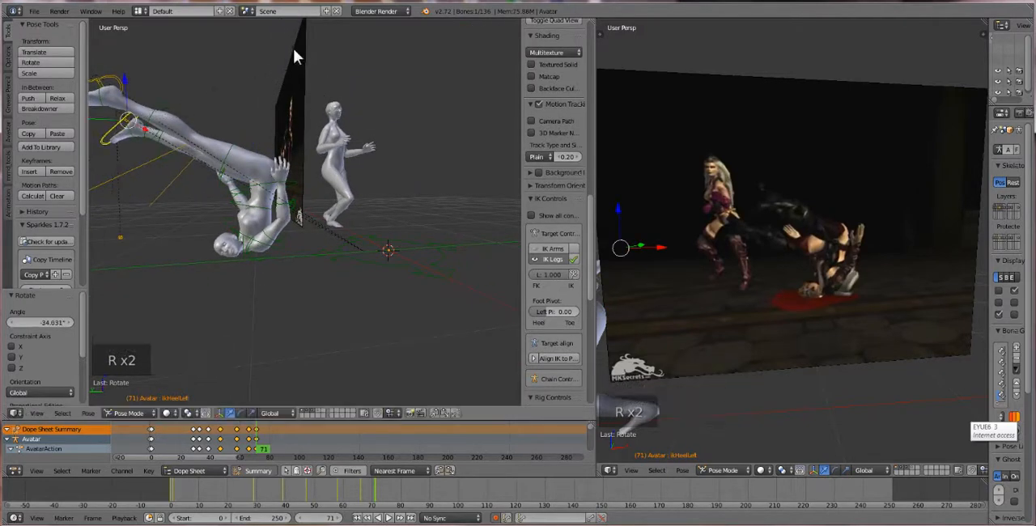
pyautogui.click(124, 92)
pyautogui.moveTo(124, 91); pyautogui.dragTo(125, 128)
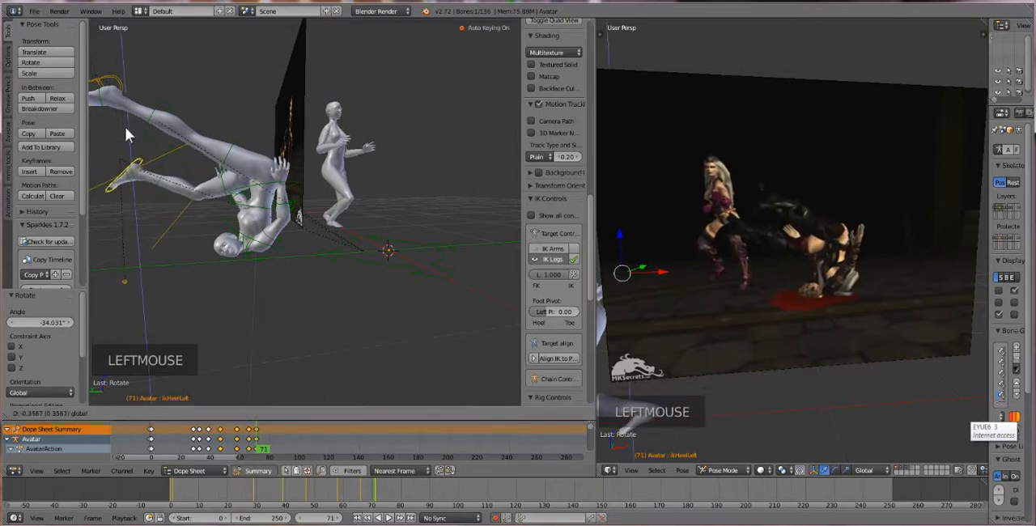
pyautogui.click(189, 163)
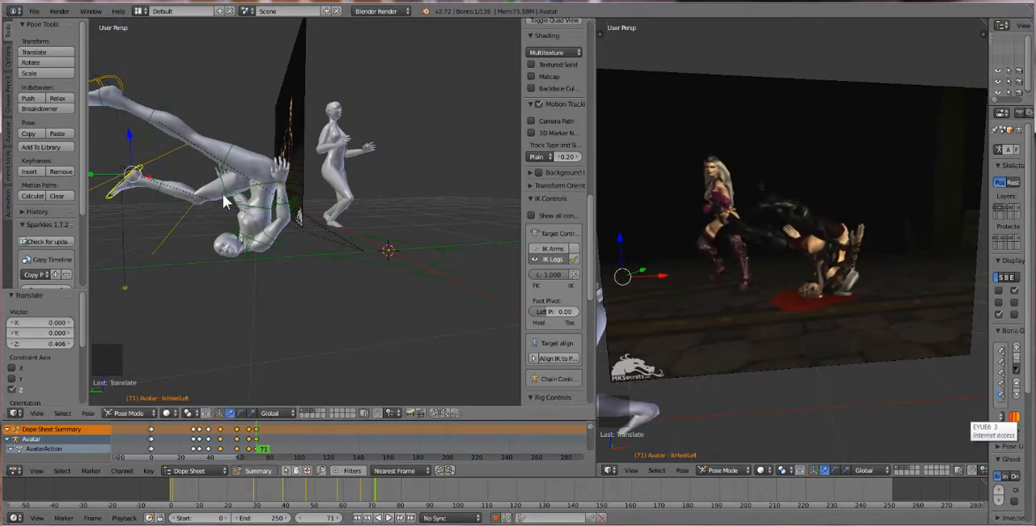
# Select the first avatar's ElbowLeft bone from the opposite side and rotate it about 13.7°
pyautogui.moveTo(186, 180); pyautogui.dragTo(443, 207, button='middle')
pyautogui.scroll(3, 179, 167)
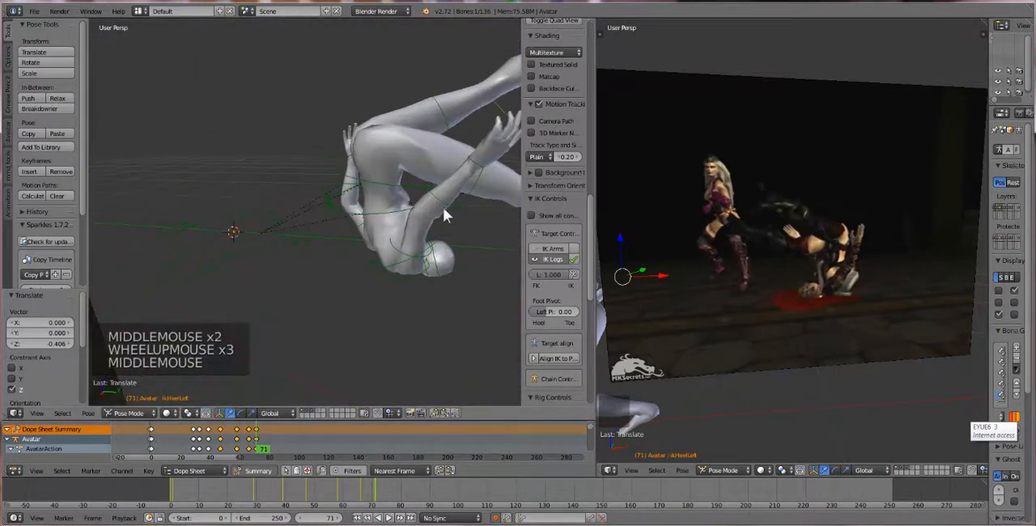
pyautogui.rightClick(446, 205)
pyautogui.rightClick(447, 208)
pyautogui.press('r')
pyautogui.press('r')
pyautogui.press('r')
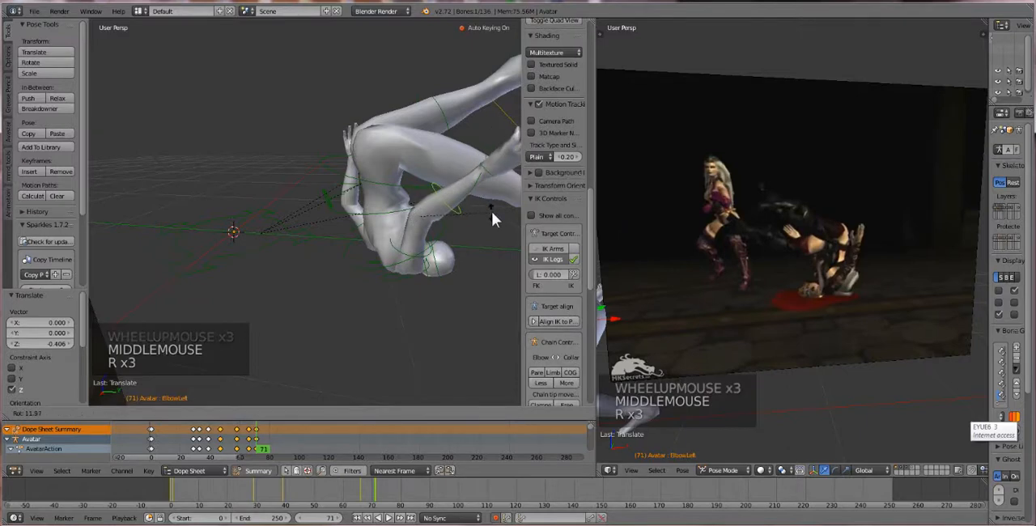
pyautogui.click(494, 214)
# Select the ikHeelLeft bone, rotate it about 22.5° and move it about -0.022 along global Y
pyautogui.moveTo(494, 214); pyautogui.dragTo(145, 164, button='middle')
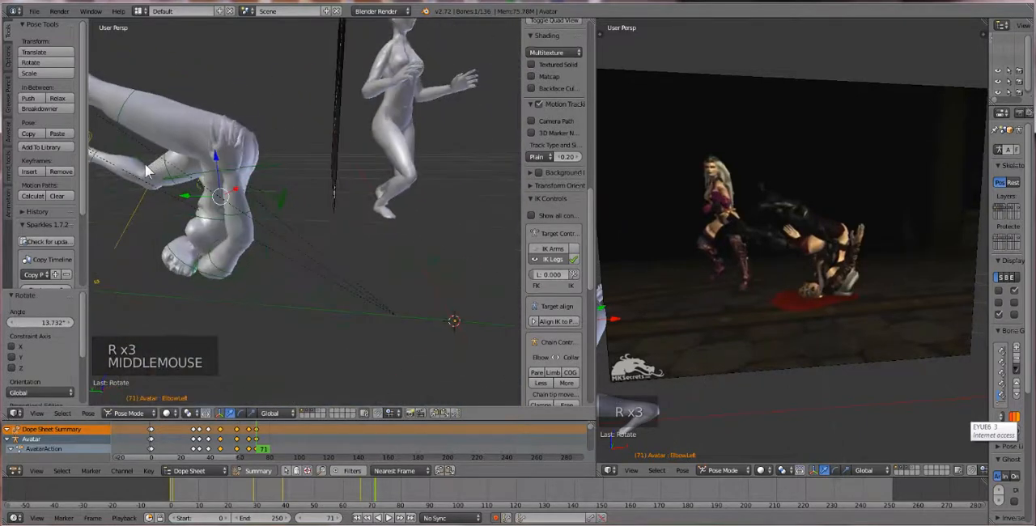
pyautogui.scroll(-2, 144, 163)
pyautogui.moveTo(67, 216); pyautogui.dragTo(157, 181, button='middle')
pyautogui.scroll(-1, 206, 194)
pyautogui.middleClick(205, 195)
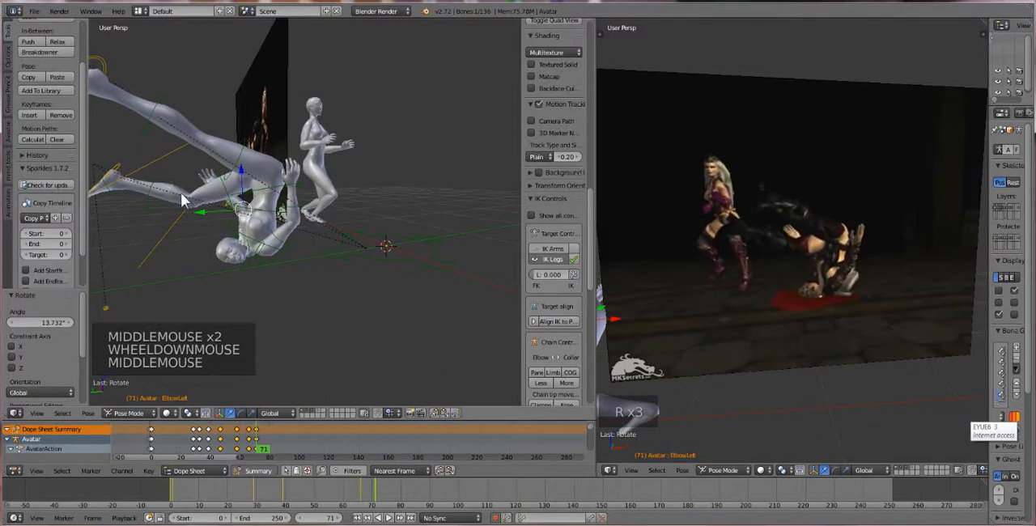
pyautogui.scroll(-1, 181, 193)
pyautogui.rightClick(148, 186)
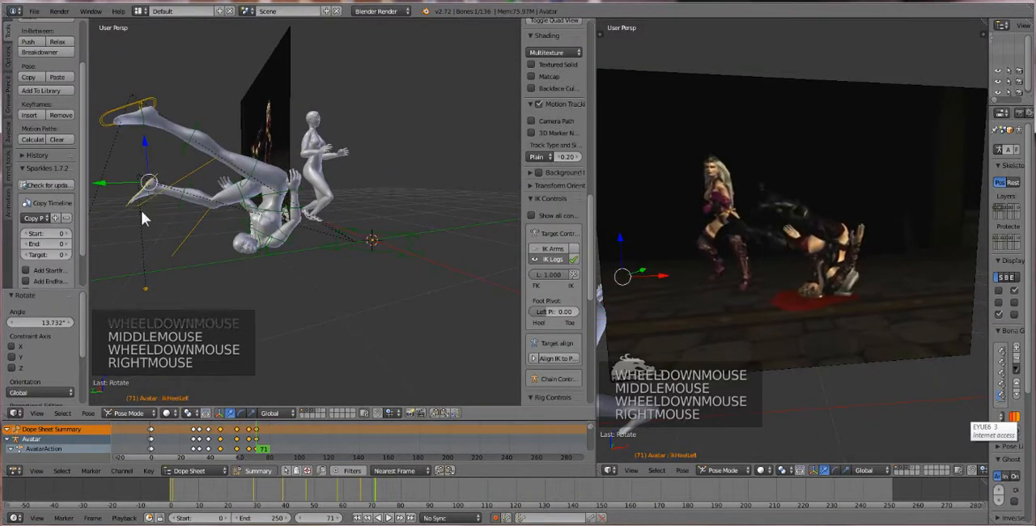
pyautogui.press('r')
pyautogui.press('r')
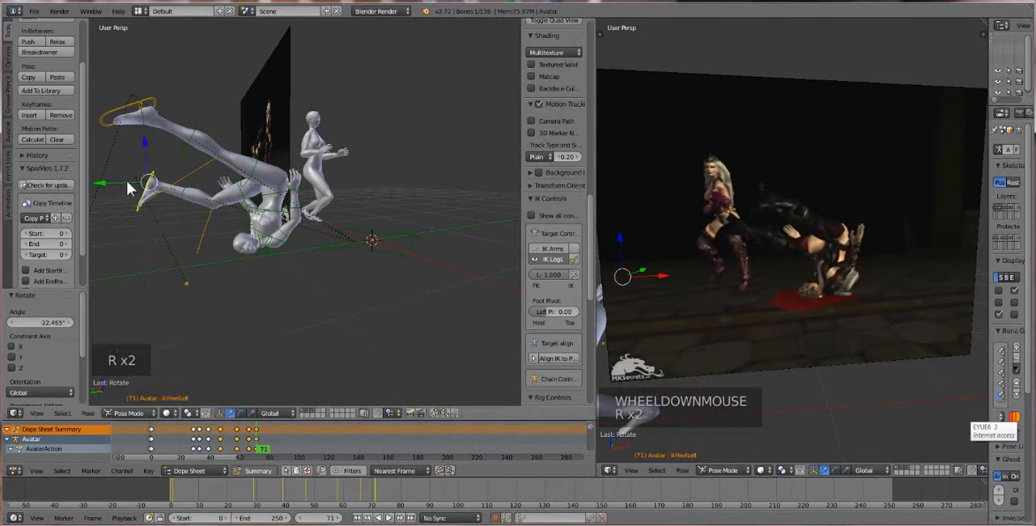
pyautogui.moveTo(132, 185); pyautogui.dragTo(131, 182)
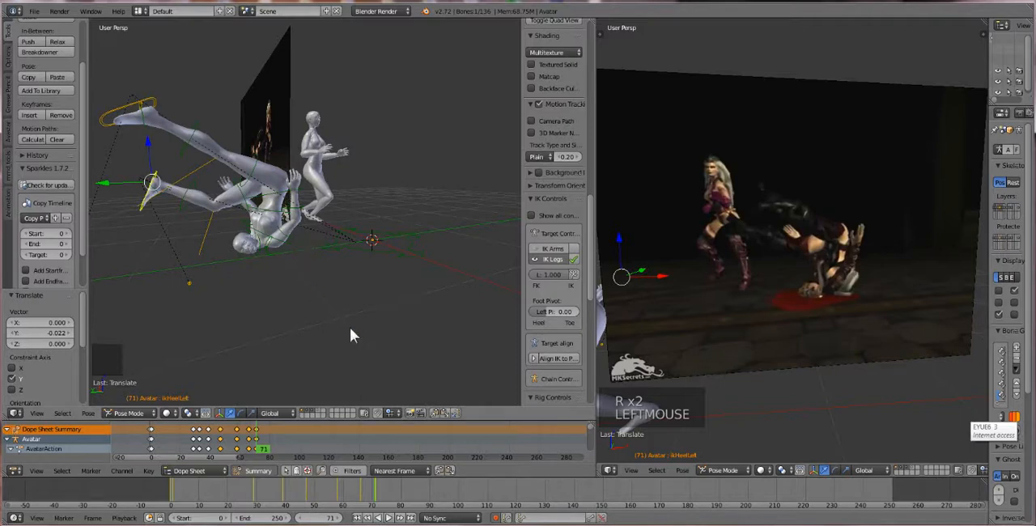
# Scrub the timeline back to frame 19 and play the animation to review the fall and landing poses
pyautogui.click(229, 442)
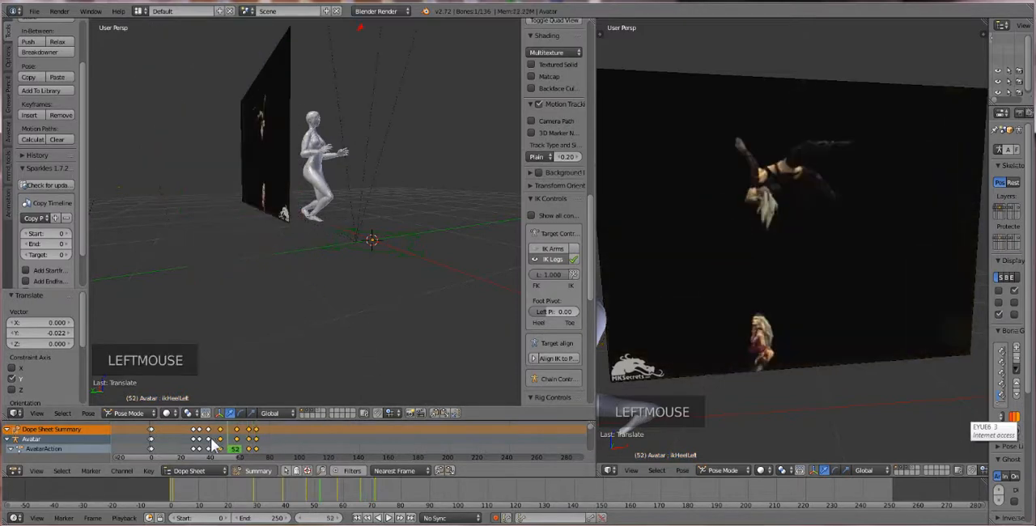
pyautogui.moveTo(210, 437); pyautogui.dragTo(179, 431)
pyautogui.scroll(-1, 290, 326)
pyautogui.moveTo(300, 321); pyautogui.dragTo(288, 323, button='middle')
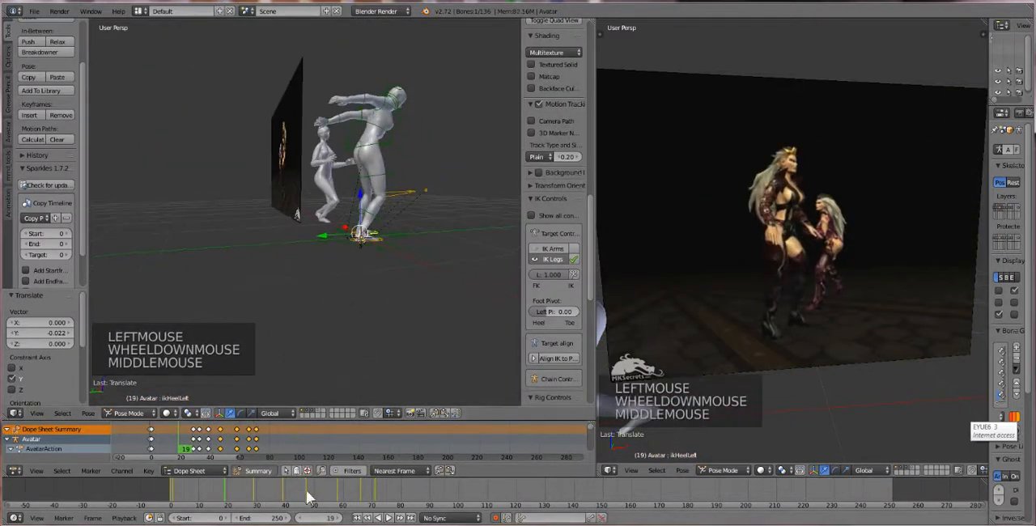
pyautogui.click(382, 519)
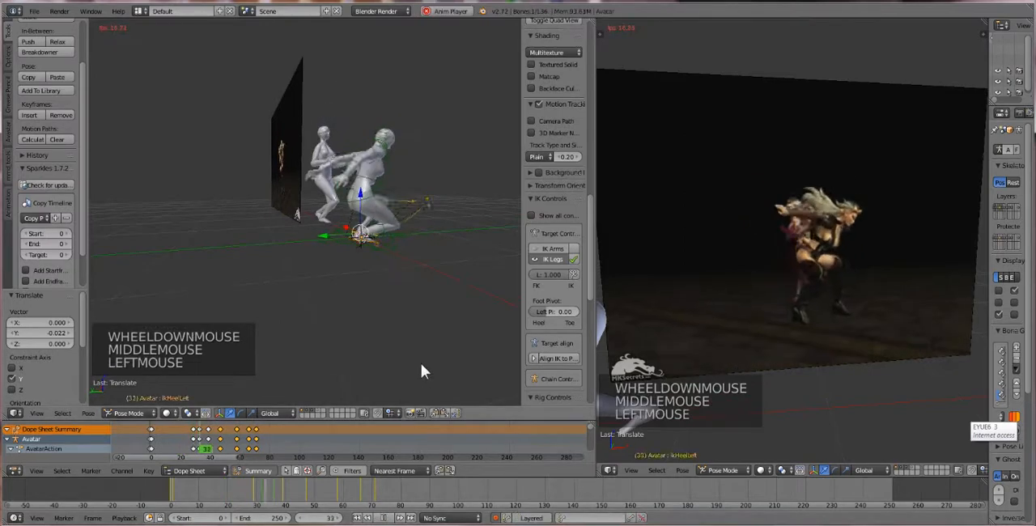
pyautogui.scroll(-2, 381, 290)
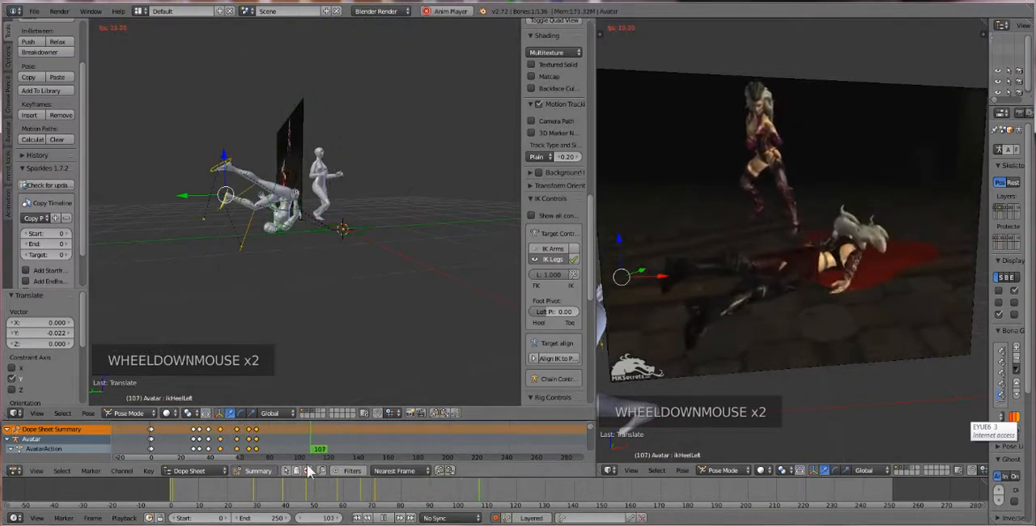
# Stop the playback, return to the start frame and replay the animation from frame 0
pyautogui.click(381, 520)
pyautogui.click(381, 520)
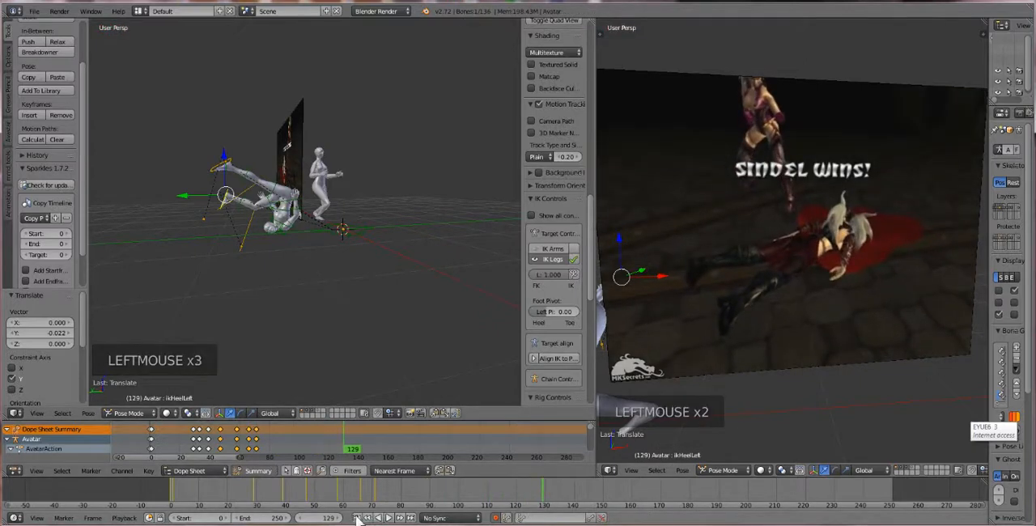
pyautogui.click(357, 518)
pyautogui.click(388, 518)
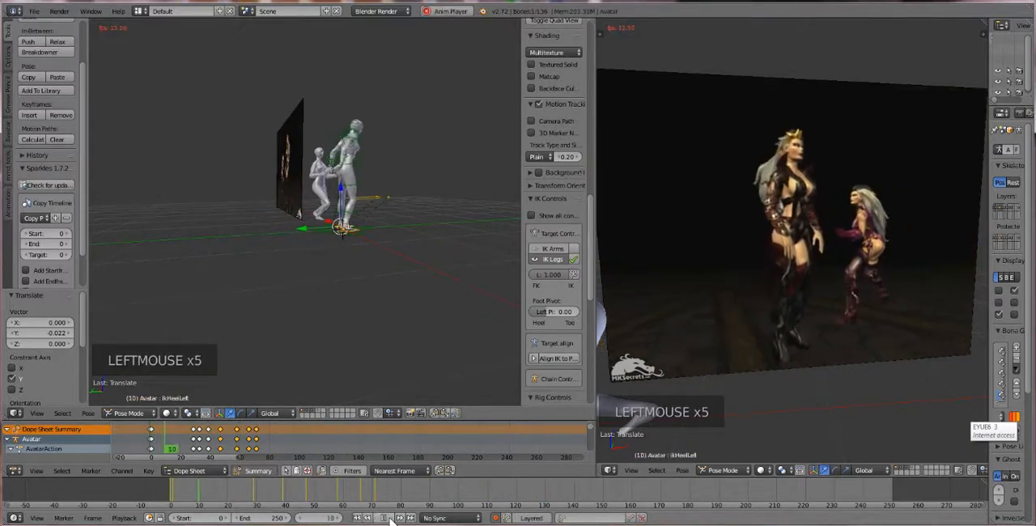
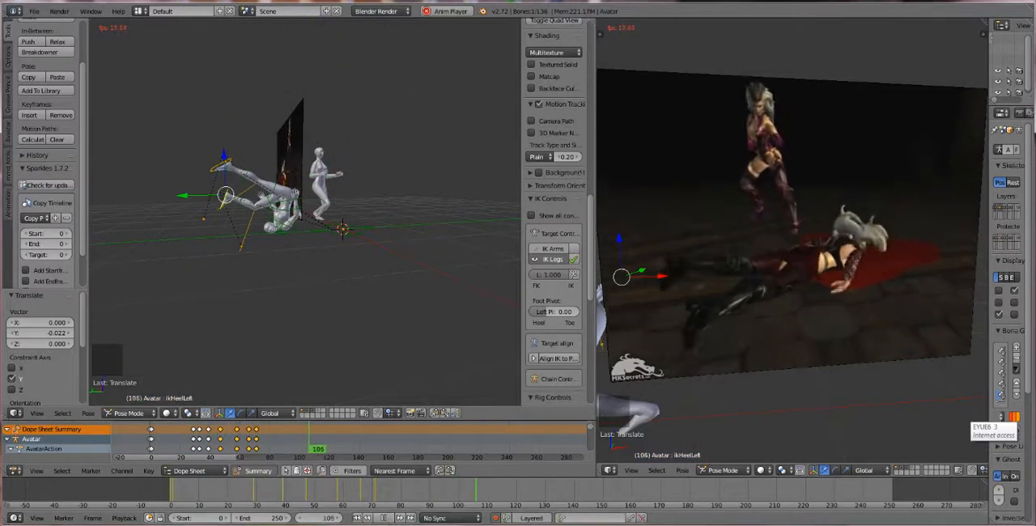
# Stop the playback and go to frame 65, framing the first avatar's upper body beside the reference footage
pyautogui.click(377, 518)
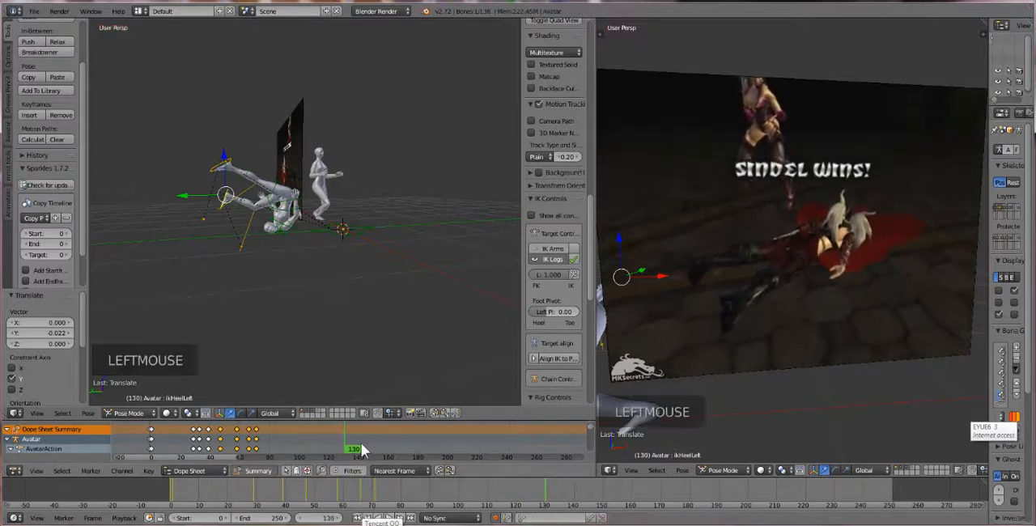
pyautogui.moveTo(345, 438); pyautogui.dragTo(247, 463)
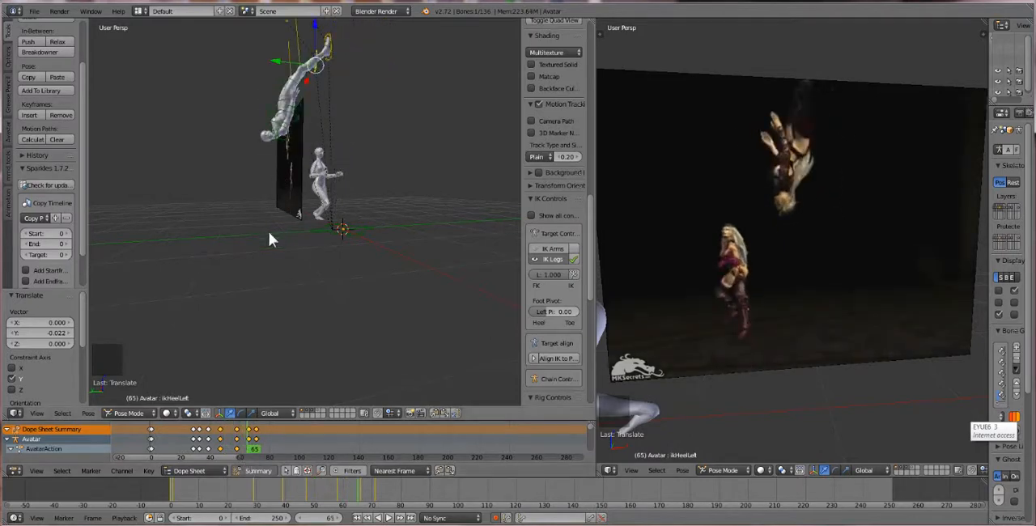
pyautogui.scroll(7, 269, 231)
pyautogui.keyDown('shift'); pyautogui.moveTo(272, 192); pyautogui.dragTo(352, 361, button='middle'); pyautogui.keyUp('shift')
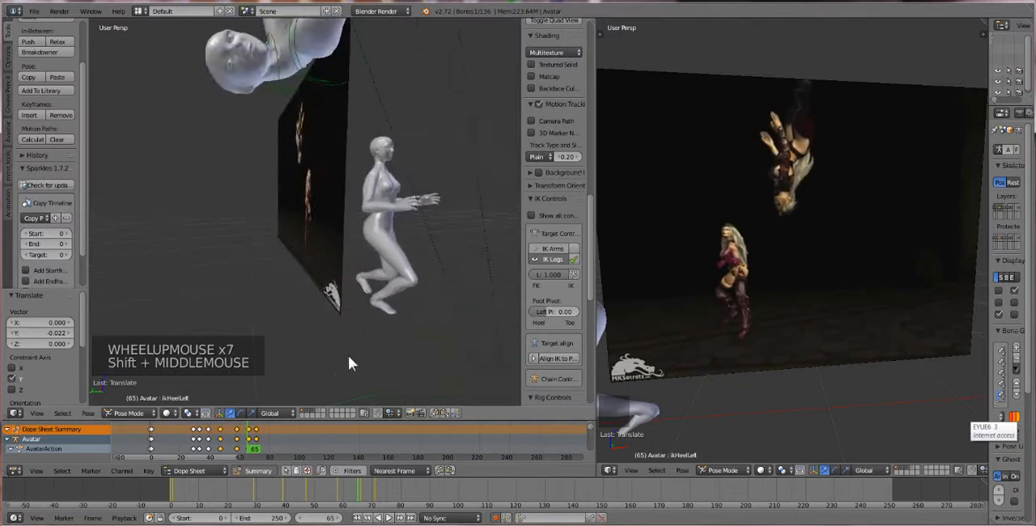
pyautogui.scroll(-1, 332, 340)
pyautogui.keyDown('shift'); pyautogui.moveTo(315, 317); pyautogui.dragTo(294, 327, button='middle'); pyautogui.keyUp('shift')
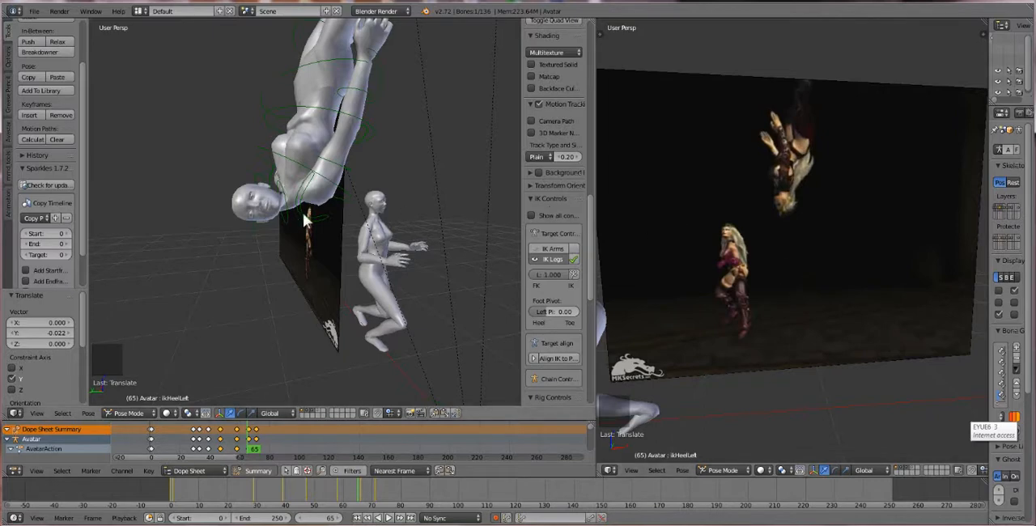
pyautogui.scroll(4, 785, 226)
pyautogui.moveTo(784, 223); pyautogui.dragTo(776, 202, button='middle')
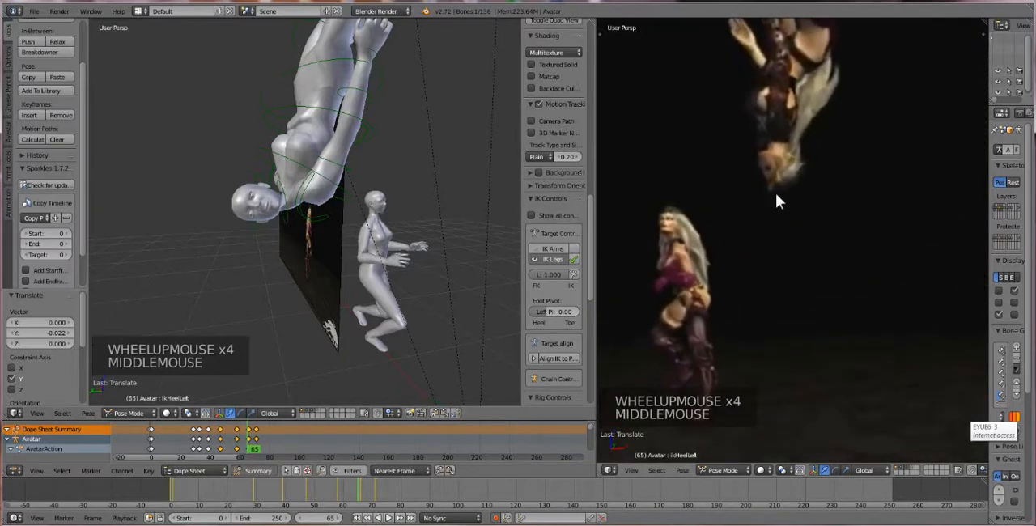
# Clear the rotation of the first avatar's Head bone and rotate it about -47.75°
pyautogui.moveTo(262, 209); pyautogui.dragTo(266, 218, button='middle')
pyautogui.rightClick(265, 219)
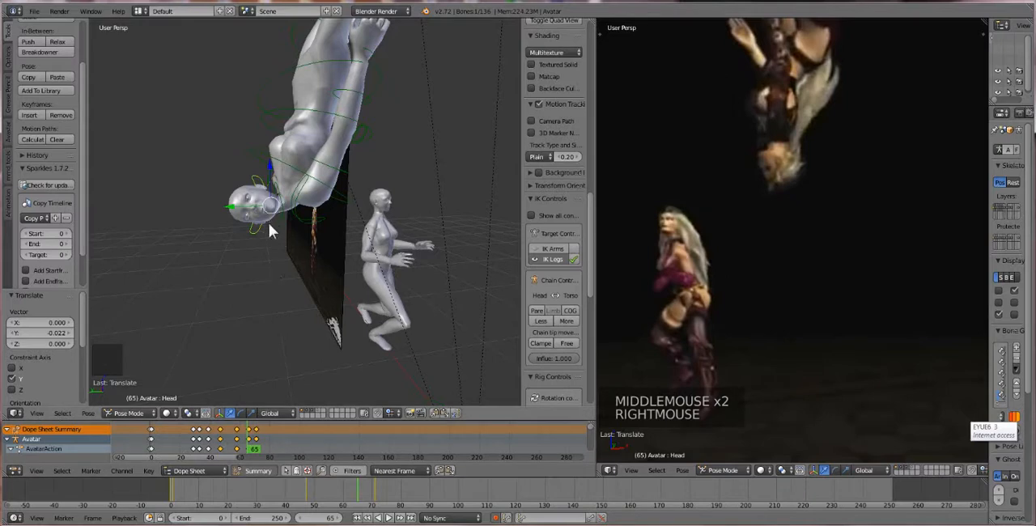
pyautogui.hotkey('alt', 'r')
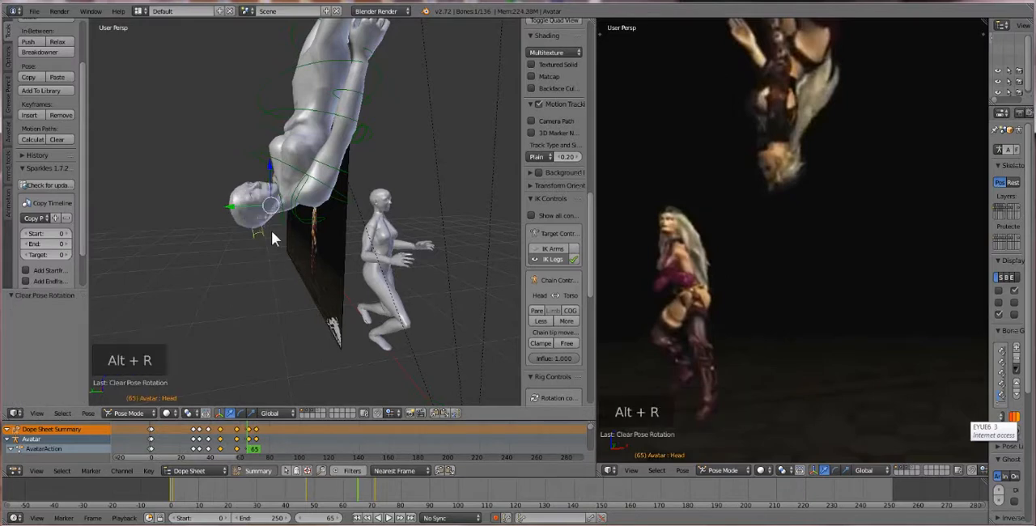
pyautogui.press('r')
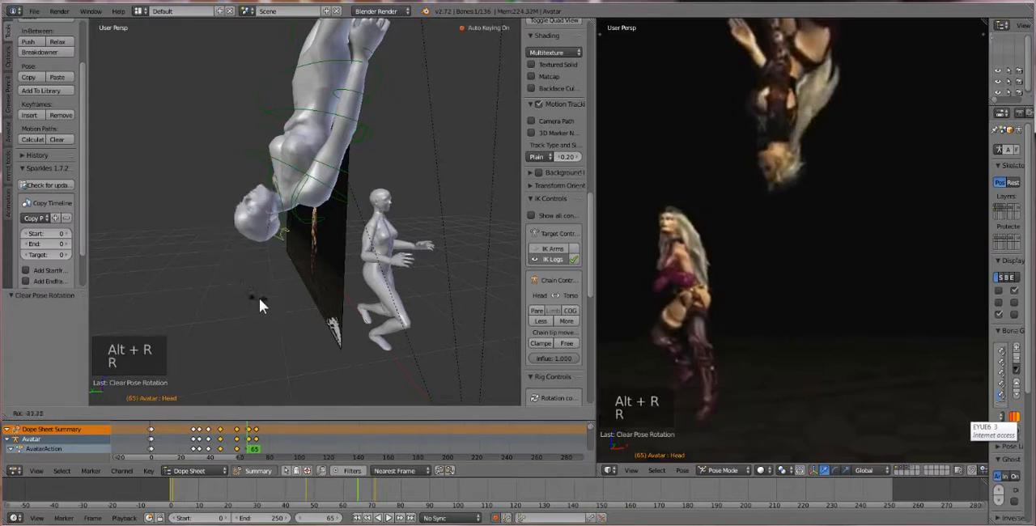
pyautogui.click(259, 297)
# Select the first avatar's Neck bone and clear its rotation at frame 65
pyautogui.rightClick(283, 207)
pyautogui.rightClick(285, 212)
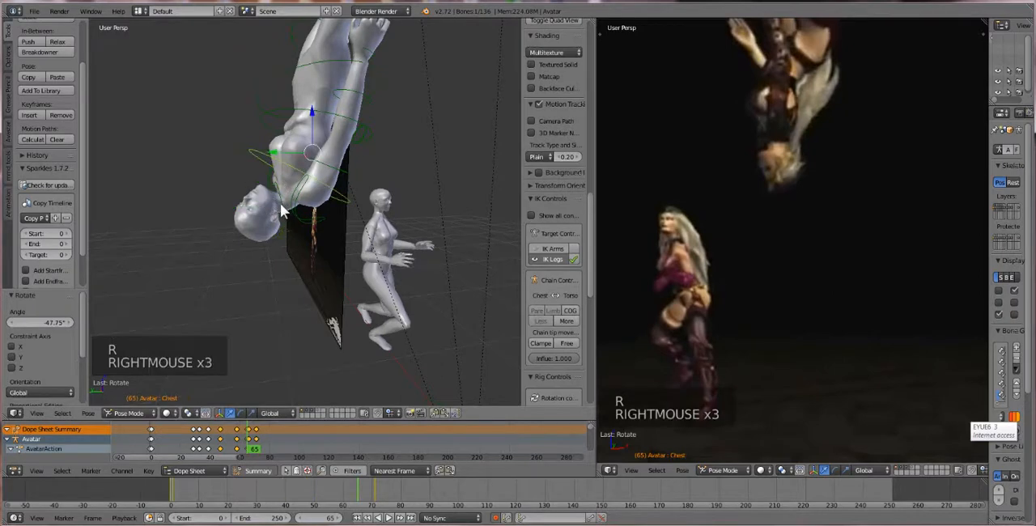
pyautogui.rightClick(283, 198)
pyautogui.hotkey('alt', 'r')
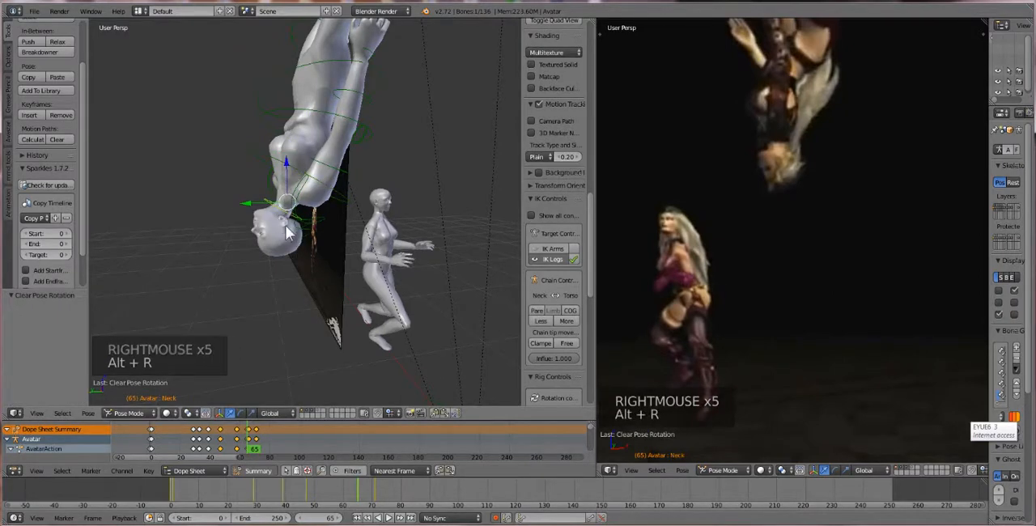
# Select the Head bone again, clear its rotation and rotate it about -24.8°
pyautogui.rightClick(287, 233)
pyautogui.press('r')
pyautogui.press('r')
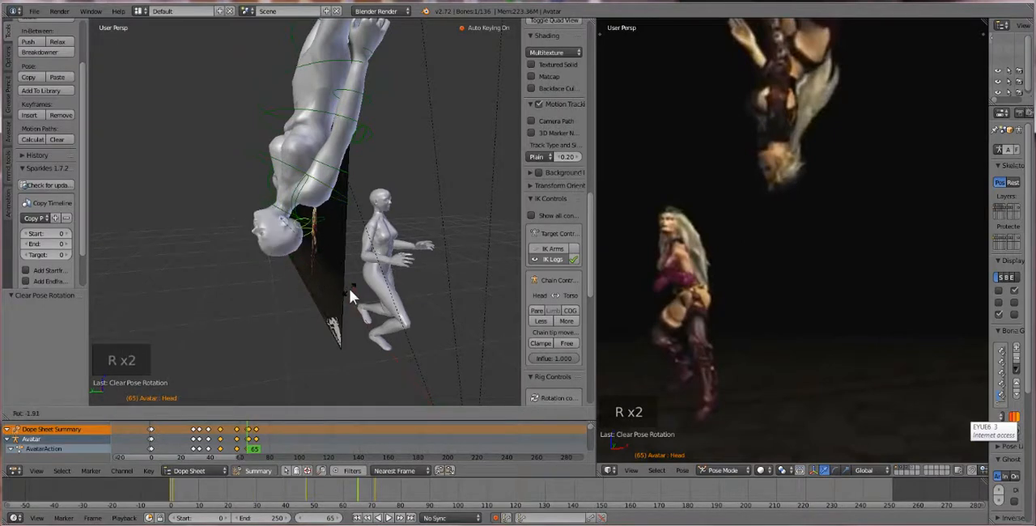
pyautogui.press('Escape')
pyautogui.hotkey('alt', 'r')
pyautogui.press('r')
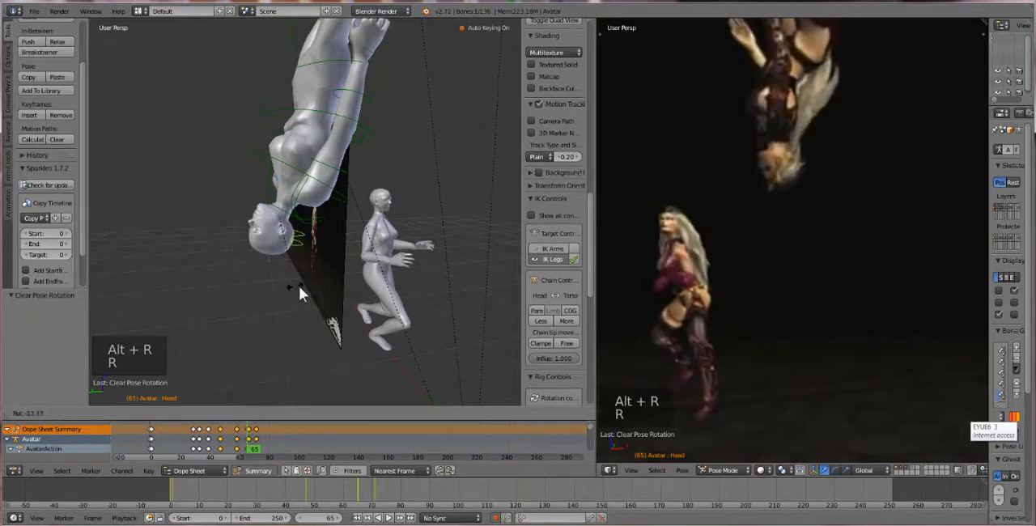
pyautogui.click(305, 292)
# Select the first avatar's ShoulderRight bone and rotate it about -12.4° at frame 65
pyautogui.moveTo(317, 213); pyautogui.dragTo(312, 215, button='middle')
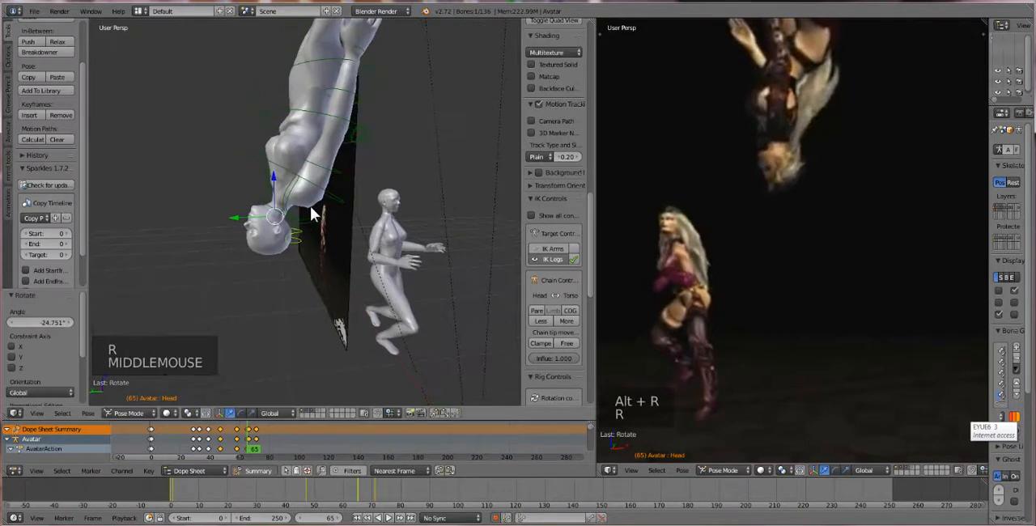
pyautogui.scroll(-2, 312, 215)
pyautogui.scroll(-2, 798, 215)
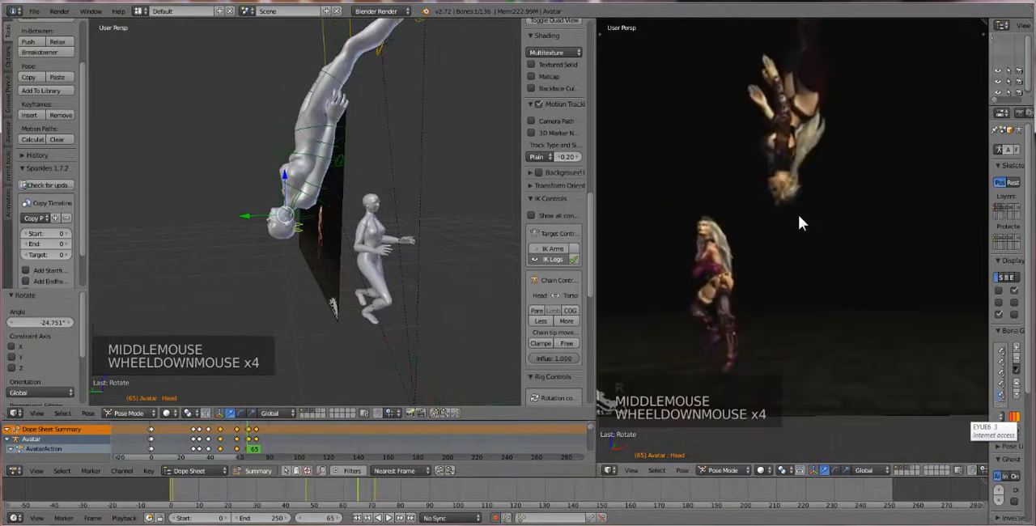
pyautogui.rightClick(319, 194)
pyautogui.press('r')
pyautogui.press('r')
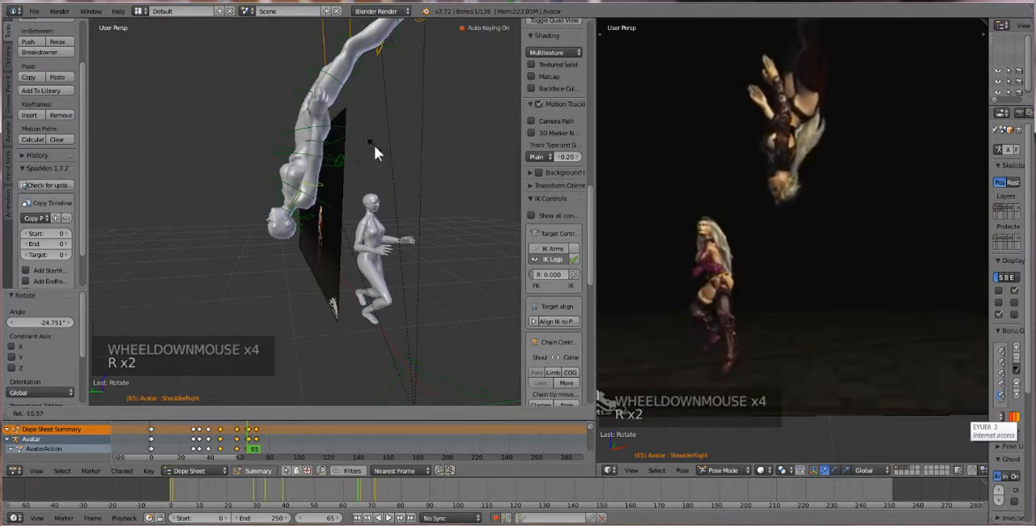
# Select the first avatar's ElbowRight bone and rotate it about -19.3° so the forearm bends like the reference
pyautogui.rightClick(335, 142)
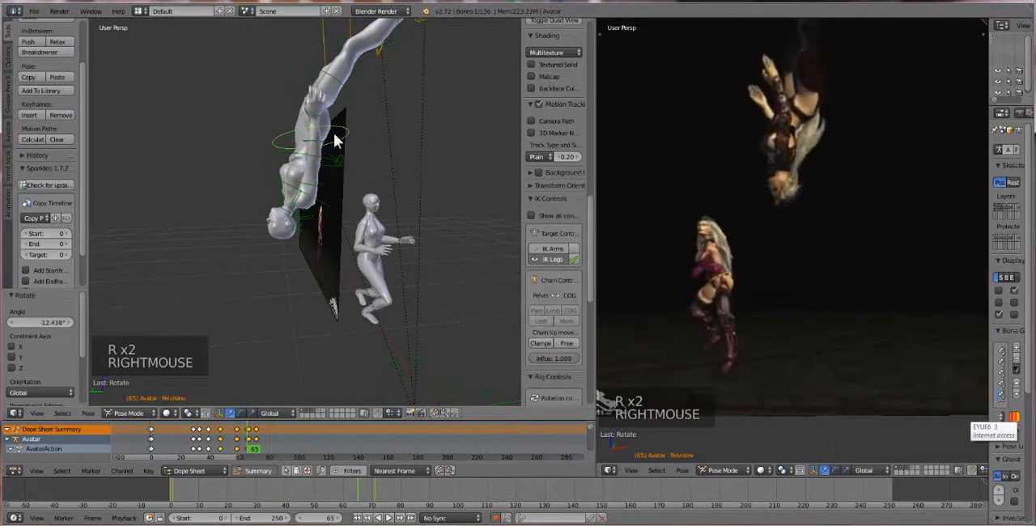
pyautogui.rightClick(317, 145)
pyautogui.rightClick(316, 146)
pyautogui.rightClick(314, 145)
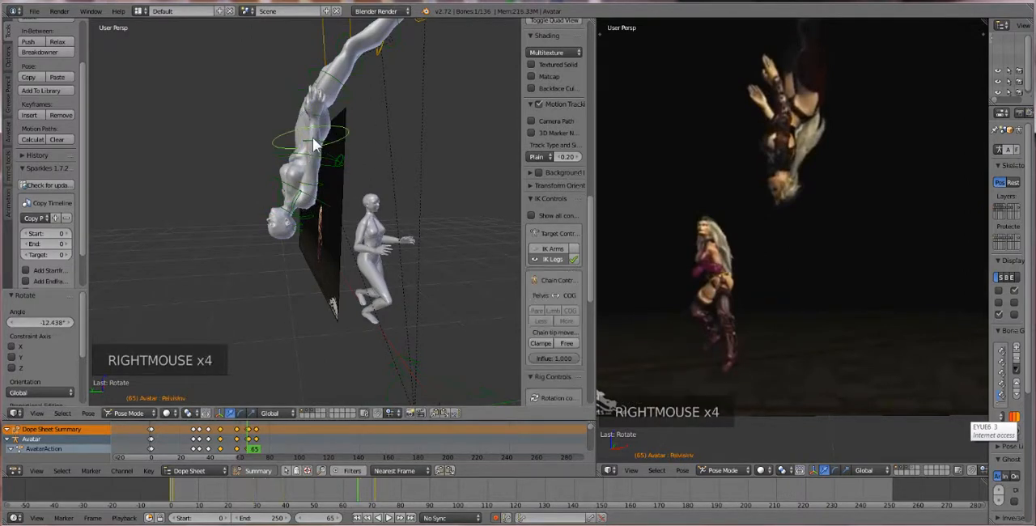
pyautogui.scroll(1, 313, 144)
pyautogui.keyDown('shift'); pyautogui.moveTo(313, 144); pyautogui.dragTo(303, 172, button='middle'); pyautogui.keyUp('shift')
pyautogui.scroll(1, 303, 172)
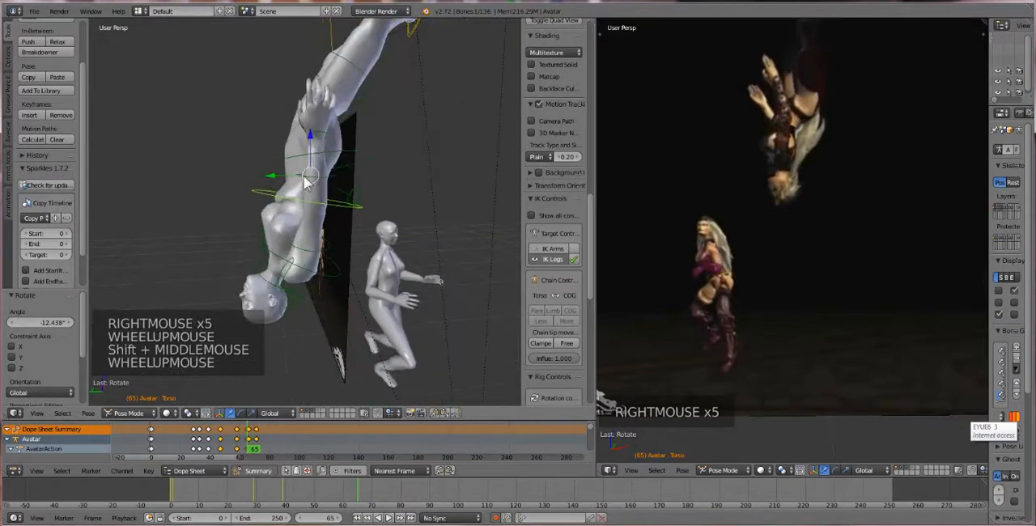
pyautogui.rightClick(302, 173)
pyautogui.rightClick(300, 172)
pyautogui.rightClick(300, 173)
pyautogui.rightClick(301, 172)
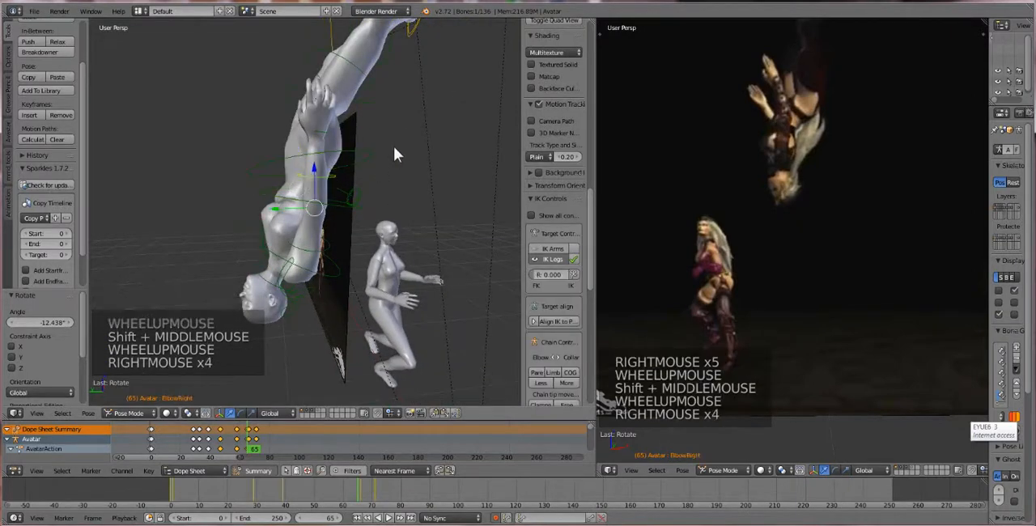
pyautogui.press('r')
pyautogui.press('r')
pyautogui.press('r')
pyautogui.press('r')
pyautogui.press('r')
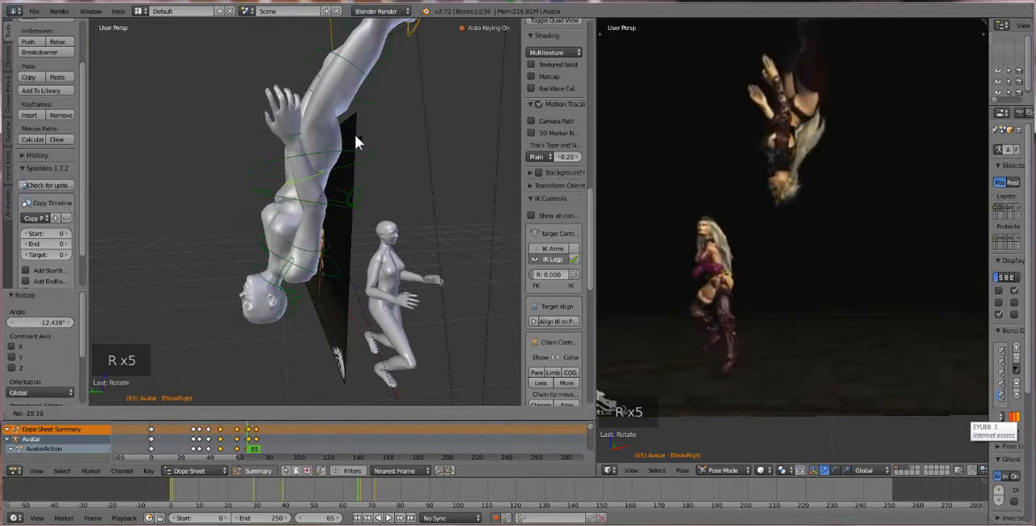
pyautogui.click(355, 133)
# Select the first avatar's ShoulderLeft bone from the opposite side and rotate it to adjust the left arm
pyautogui.moveTo(355, 134); pyautogui.dragTo(339, 210, button='middle')
pyautogui.scroll(1, 356, 209)
pyautogui.rightClick(362, 173)
pyautogui.rightClick(364, 174)
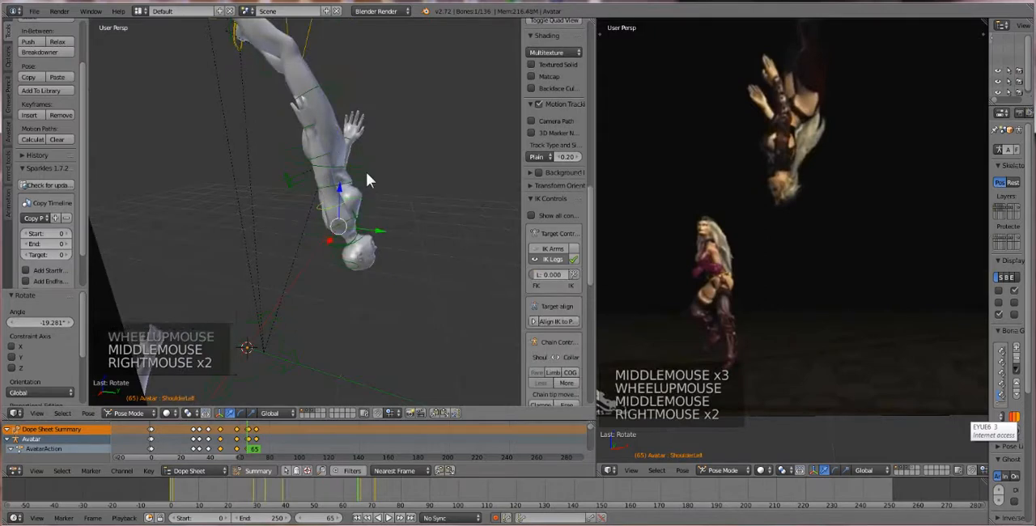
pyautogui.middleClick(366, 172)
pyautogui.press('r')
pyautogui.press('r')
pyautogui.press('r')
pyautogui.click(369, 177)
# Select the first avatar's ElbowLeft bone and rotate it twice, the second time by about -8.9°
pyautogui.moveTo(368, 174); pyautogui.dragTo(321, 186, button='middle')
pyautogui.rightClick(351, 159)
pyautogui.press('r')
pyautogui.click(439, 162)
pyautogui.moveTo(314, 185); pyautogui.dragTo(300, 184)
pyautogui.moveTo(359, 195)
pyautogui.mouseDown(button='middle')
pyautogui.moveTo(387, 217)
pyautogui.moveTo(359, 179)
pyautogui.mouseUp(button='middle')
pyautogui.press('r')
pyautogui.click(365, 114)
# Go to frame 67 and clear the rotation of the first avatar's Chest bone
pyautogui.scroll(-2, 434, 189)
pyautogui.scroll(-3, 340, 202)
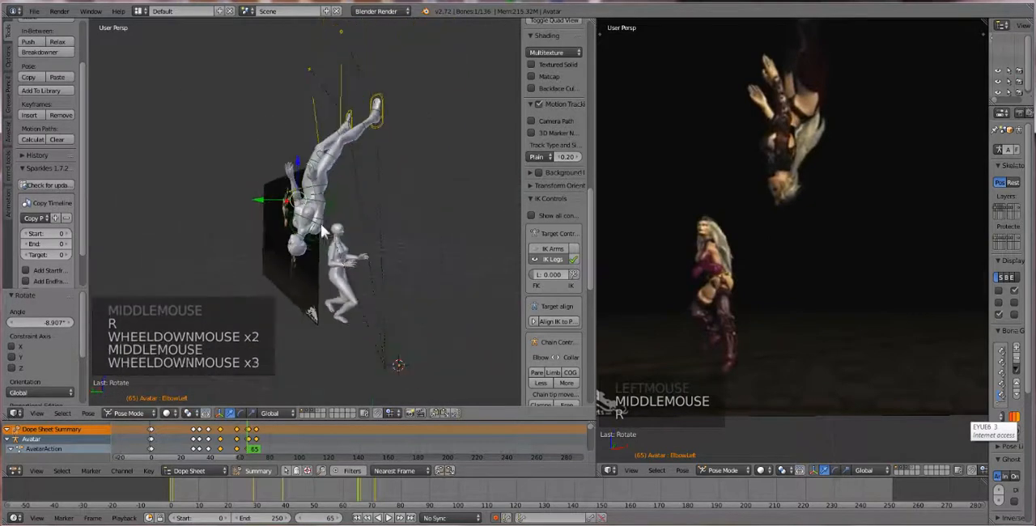
pyautogui.moveTo(321, 223); pyautogui.dragTo(263, 222, button='middle')
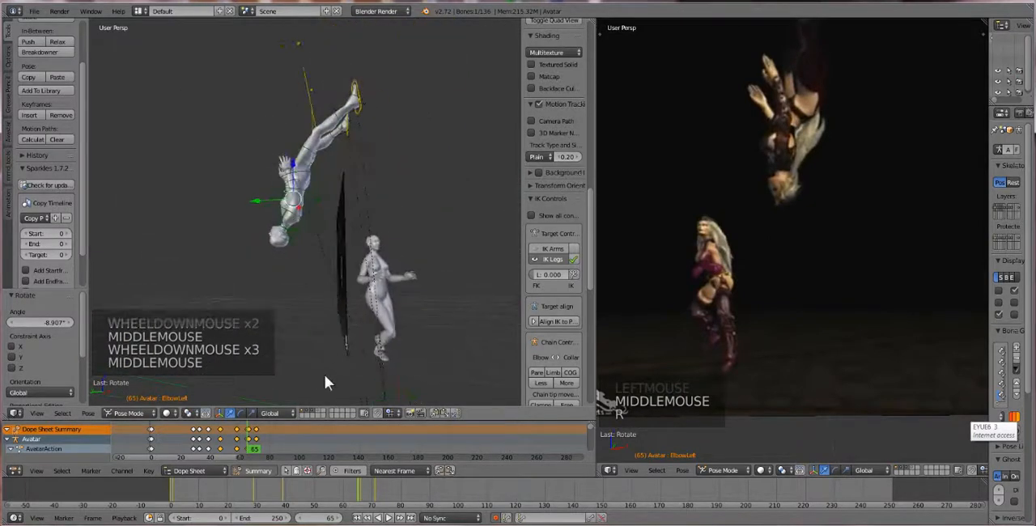
pyautogui.moveTo(248, 430); pyautogui.dragTo(251, 456)
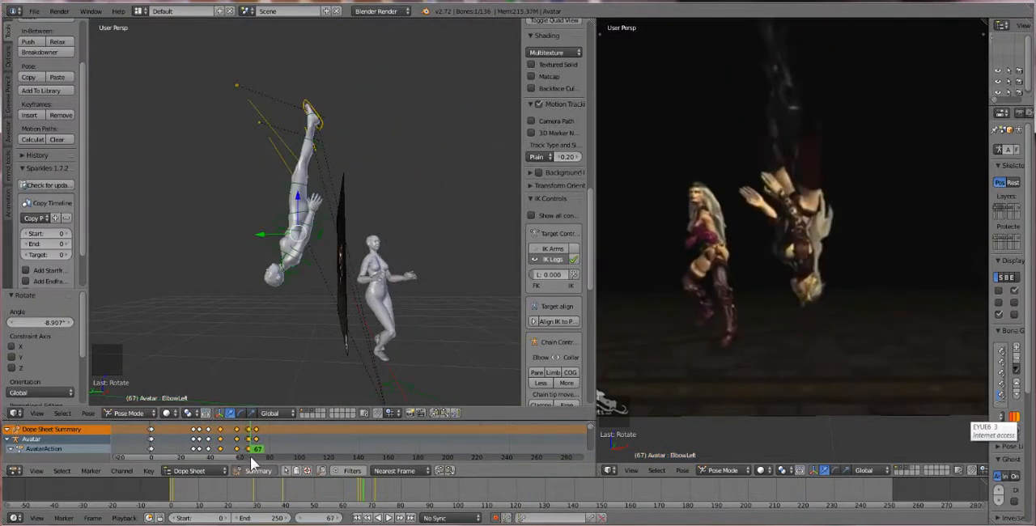
pyautogui.moveTo(250, 456); pyautogui.dragTo(250, 454)
pyautogui.scroll(3, 276, 346)
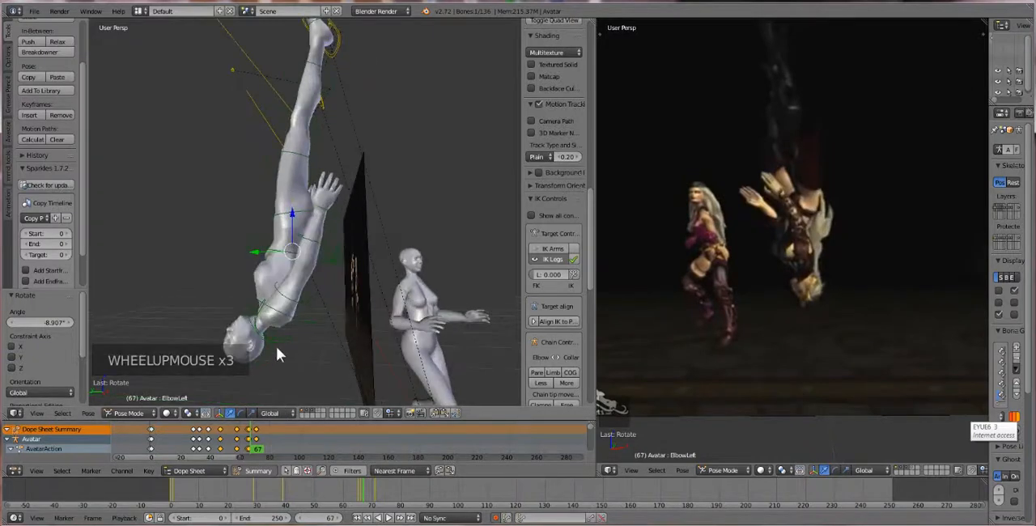
pyautogui.rightClick(309, 317)
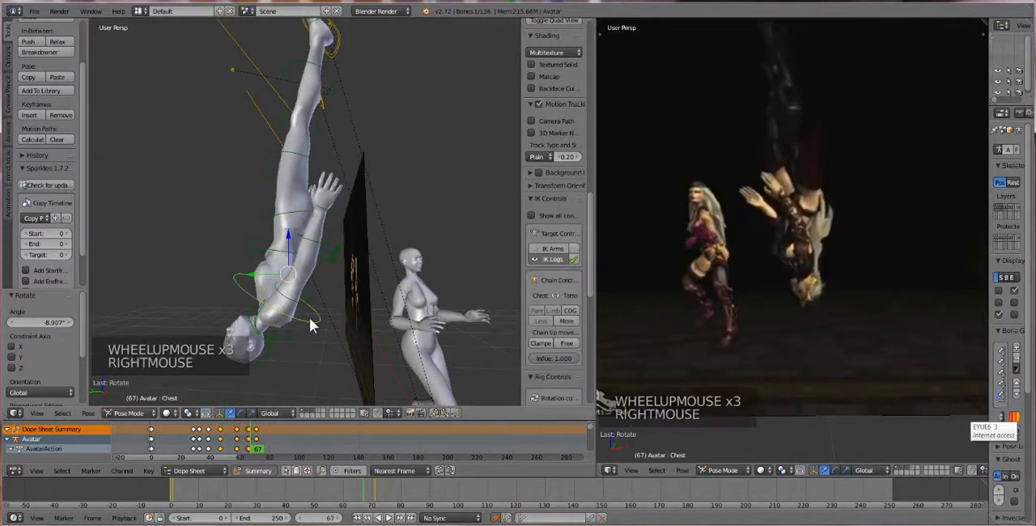
pyautogui.hotkey('alt', 'r')
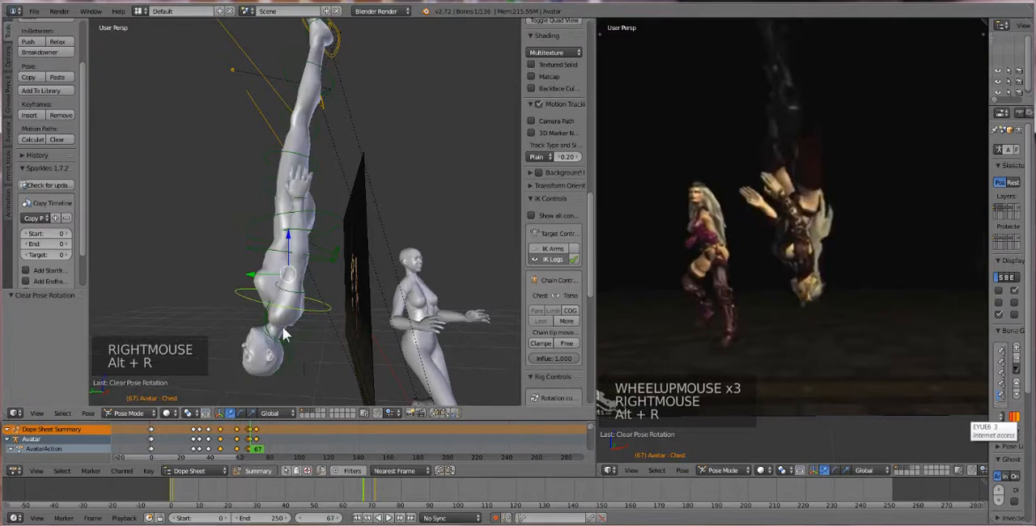
# Select the ShoulderRight bone at frame 67 and rotate it about -21°
pyautogui.rightClick(297, 297)
pyautogui.rightClick(338, 281)
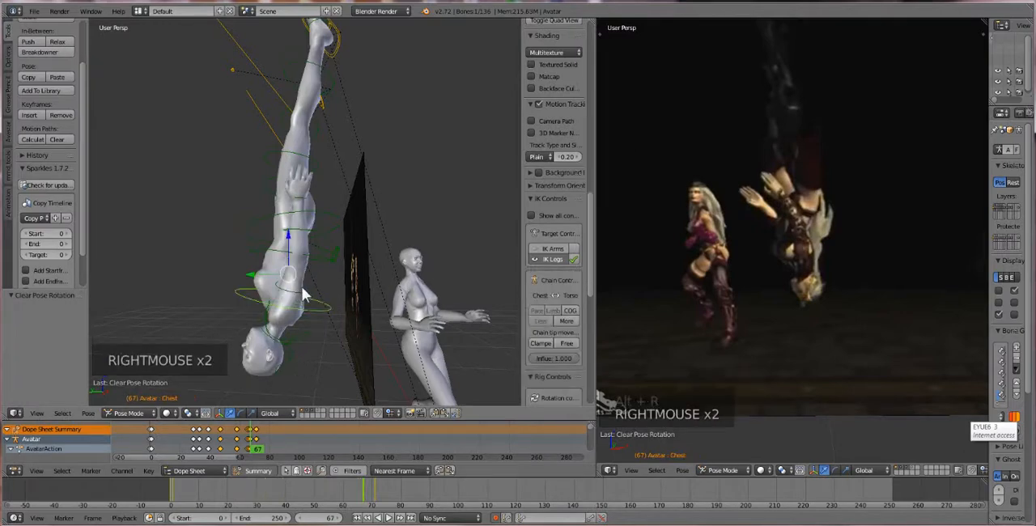
pyautogui.rightClick(338, 279)
pyautogui.press('r')
pyautogui.press('r')
pyautogui.press('r')
pyautogui.press('r')
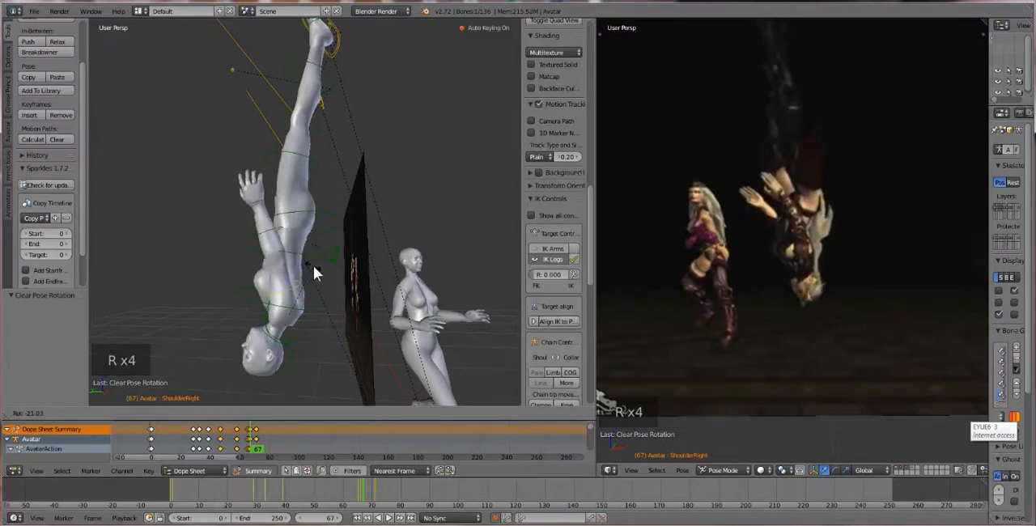
pyautogui.click(313, 265)
# Select the ElbowRight bone at frame 67 and rotate it about -8.5°
pyautogui.rightClick(272, 235)
pyautogui.rightClick(272, 235)
pyautogui.press('r')
pyautogui.press('r')
pyautogui.press('r')
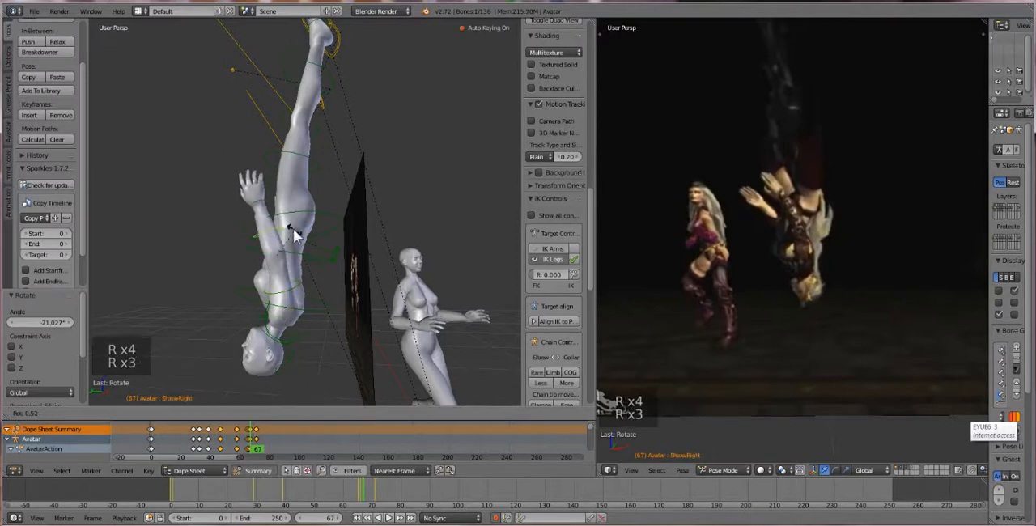
pyautogui.click(323, 272)
# Add the right shoulder and collar bones to the selected right elbow, copy their pose and paste it X-flipped onto the left arm
pyautogui.moveTo(323, 272); pyautogui.dragTo(332, 293, button='middle')
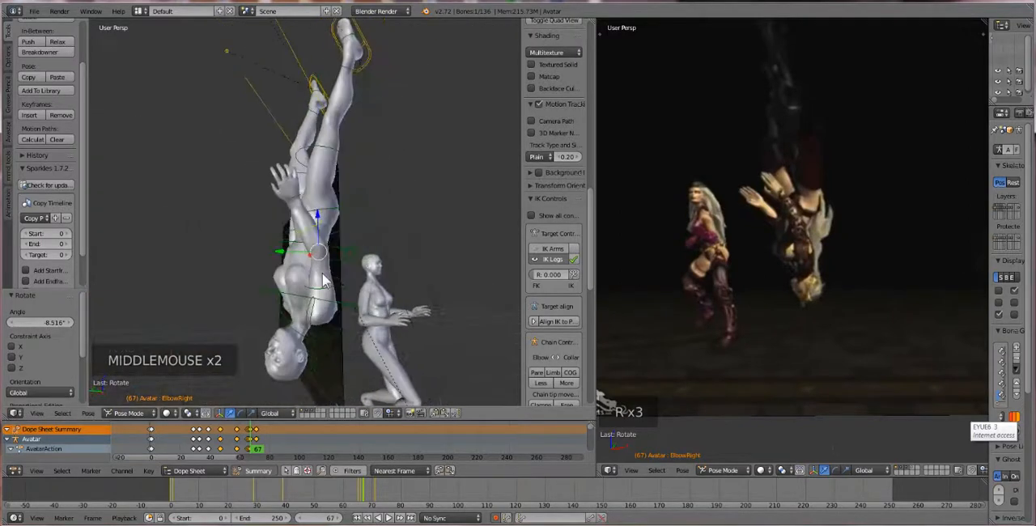
pyautogui.keyDown('shift'); pyautogui.rightClick(332, 293); pyautogui.keyUp('shift')
pyautogui.keyDown('shift'); pyautogui.rightClick(332, 340); pyautogui.keyUp('shift')
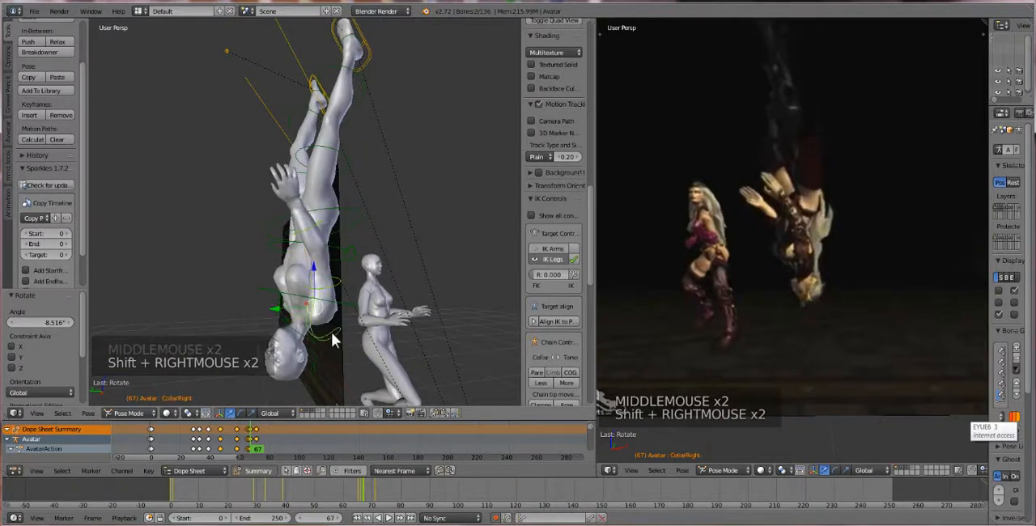
pyautogui.click(89, 413)
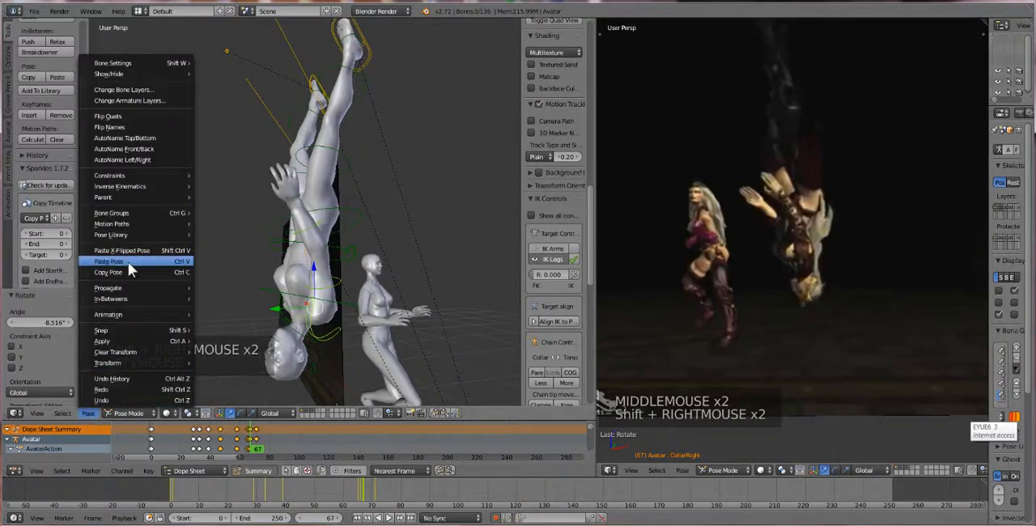
pyautogui.click(132, 273)
pyautogui.click(91, 412)
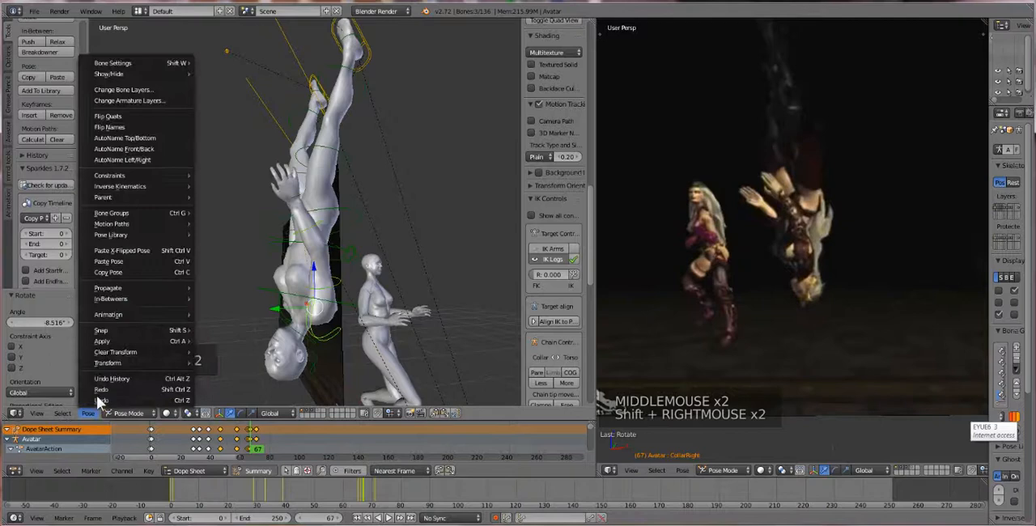
pyautogui.click(129, 252)
pyautogui.scroll(-2, 342, 346)
pyautogui.moveTo(342, 346); pyautogui.dragTo(314, 355, button='middle')
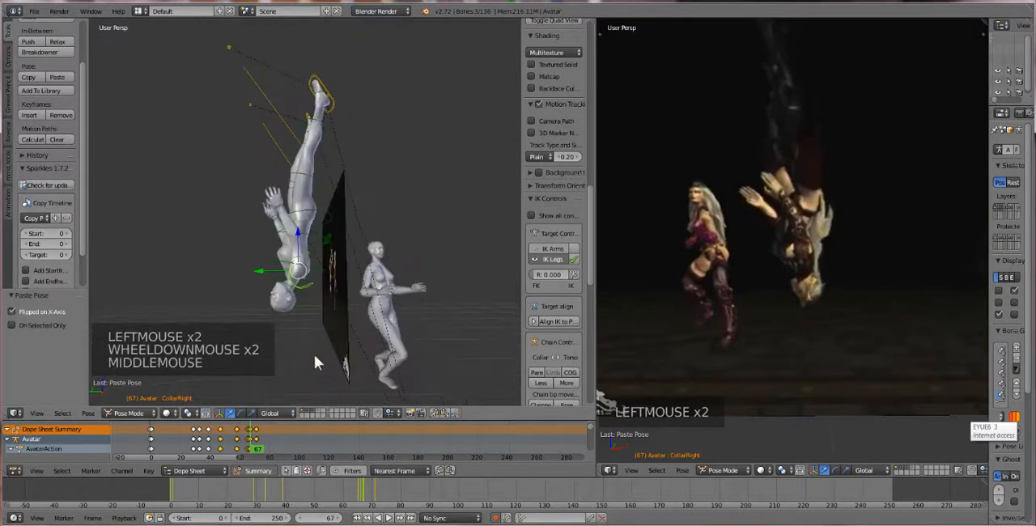
# Go to frame 63, select the first avatar's ElbowRight bone and rotate it about 23°
pyautogui.moveTo(253, 442)
pyautogui.mouseDown()
pyautogui.moveTo(203, 441)
pyautogui.moveTo(253, 442)
pyautogui.mouseUp()
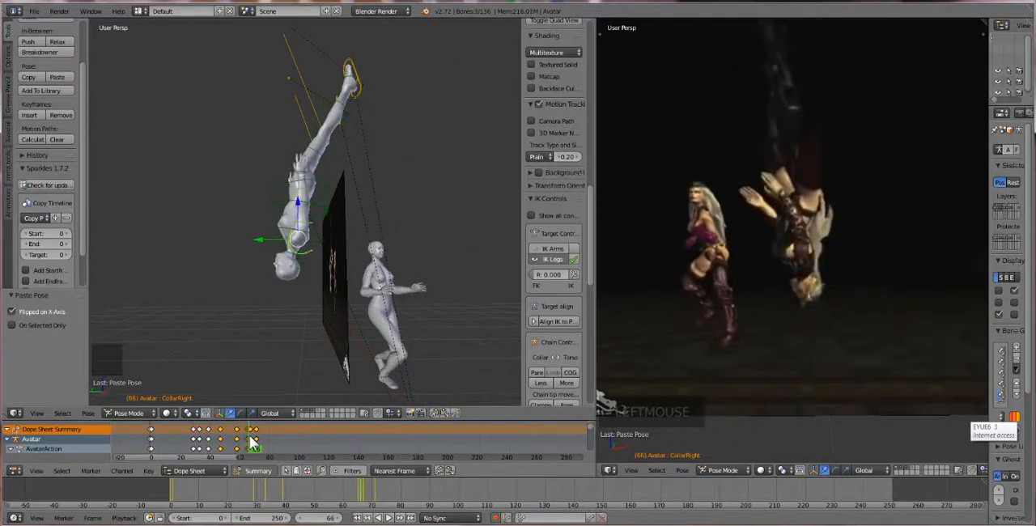
pyautogui.moveTo(251, 438); pyautogui.dragTo(225, 460)
pyautogui.moveTo(240, 456); pyautogui.dragTo(243, 456)
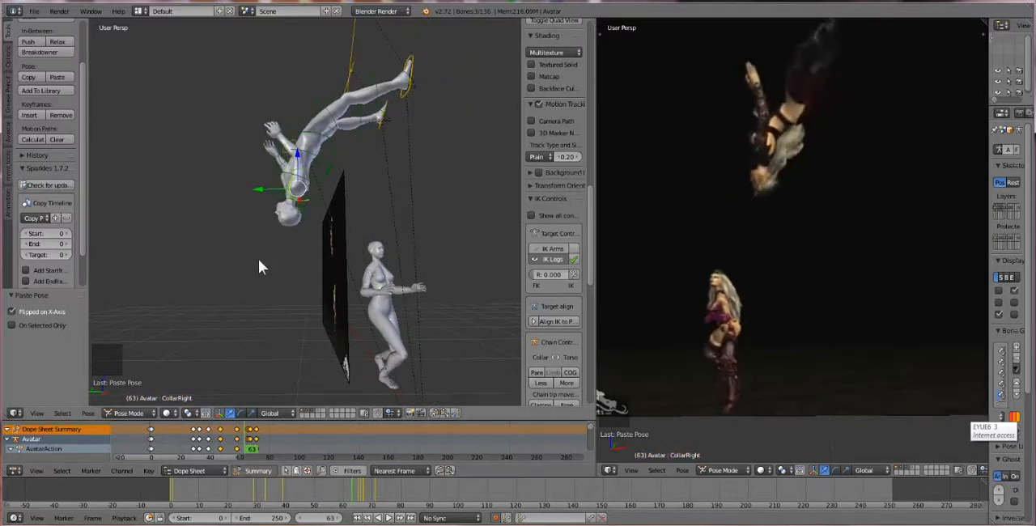
pyautogui.scroll(2, 256, 247)
pyautogui.moveTo(255, 237); pyautogui.dragTo(245, 254, button='middle')
pyautogui.rightClick(304, 175)
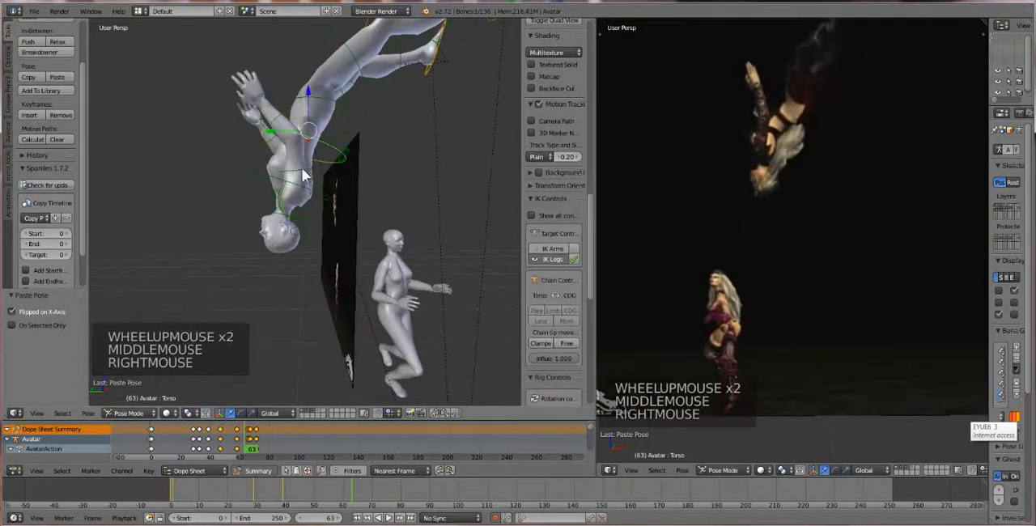
pyautogui.rightClick(302, 175)
pyautogui.rightClick(280, 139)
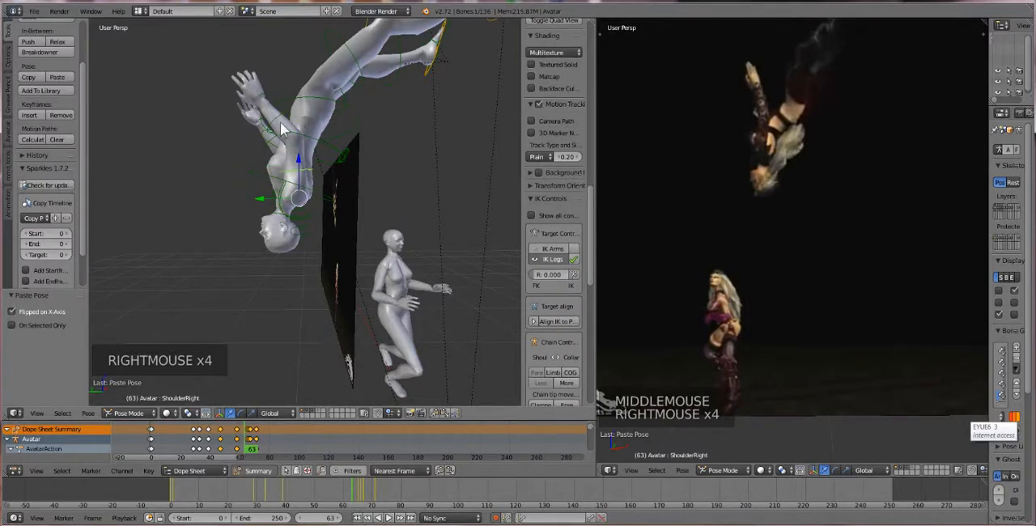
pyautogui.rightClick(279, 116)
pyautogui.rightClick(310, 97)
pyautogui.press('r')
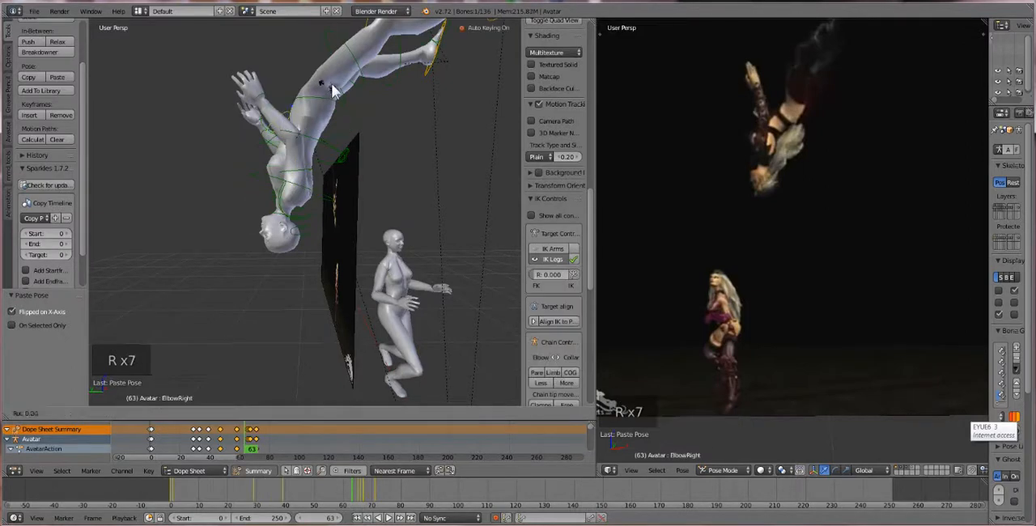
pyautogui.click(354, 95)
pyautogui.moveTo(292, 124); pyautogui.dragTo(281, 158, button='middle')
pyautogui.middleClick(294, 137)
pyautogui.keyDown('shift'); pyautogui.rightClick(306, 172); pyautogui.keyUp('shift')
pyautogui.scroll(1, 287, 146)
pyautogui.rightClick(275, 139)
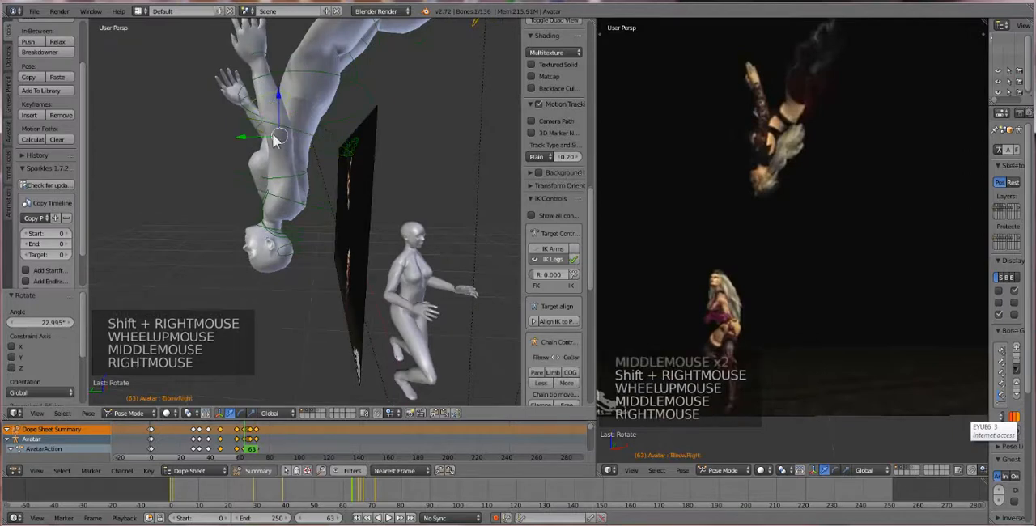
pyautogui.keyDown('shift'); pyautogui.rightClick(293, 181); pyautogui.keyUp('shift')
pyautogui.scroll(2, 294, 181)
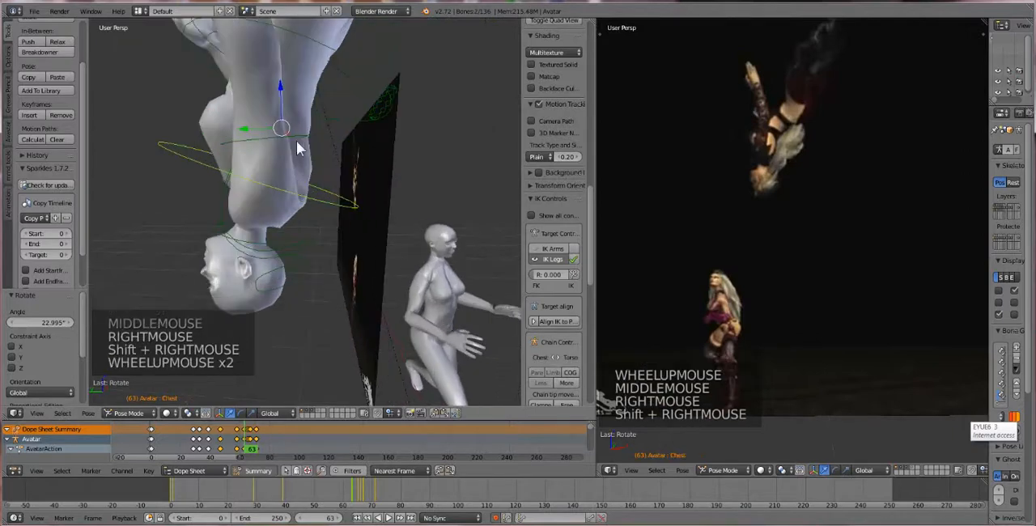
# Select the right shoulder, elbow, wrist and collar bones at frame 63, copy their pose and paste it X-flipped onto the left arm
pyautogui.rightClick(305, 132)
pyautogui.moveTo(275, 123); pyautogui.dragTo(262, 102, button='middle')
pyautogui.scroll(-1, 261, 103)
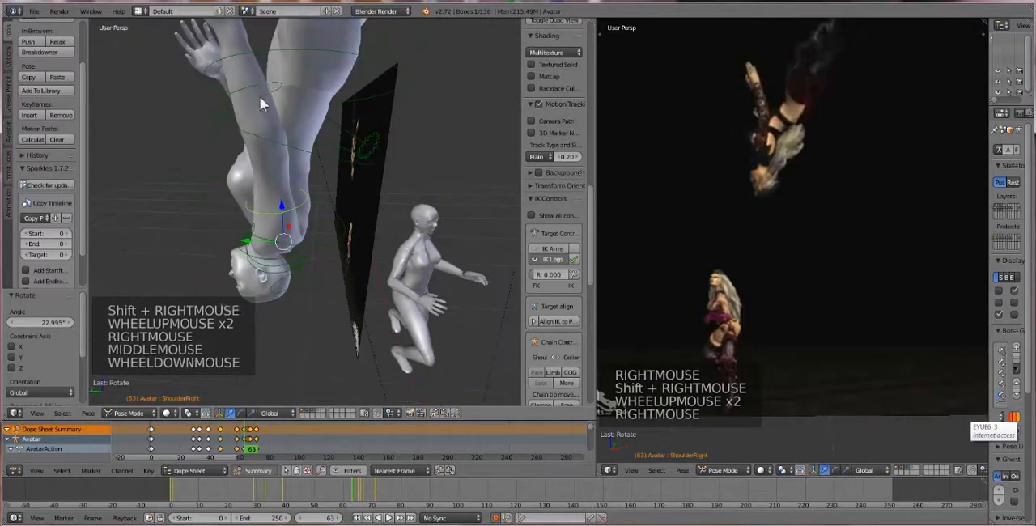
pyautogui.keyDown('shift'); pyautogui.rightClick(278, 80); pyautogui.keyUp('shift')
pyautogui.scroll(-1, 265, 88)
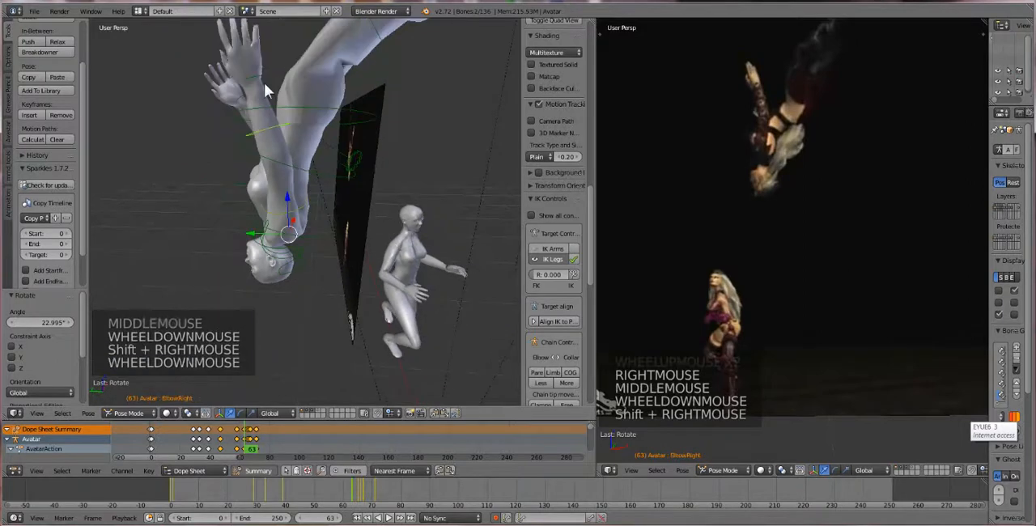
pyautogui.keyDown('shift'); pyautogui.rightClick(262, 76); pyautogui.keyUp('shift')
pyautogui.moveTo(289, 164)
pyautogui.mouseDown(button='middle')
pyautogui.moveTo(291, 151)
pyautogui.moveTo(275, 172)
pyautogui.mouseUp(button='middle')
pyautogui.scroll(3, 272, 173)
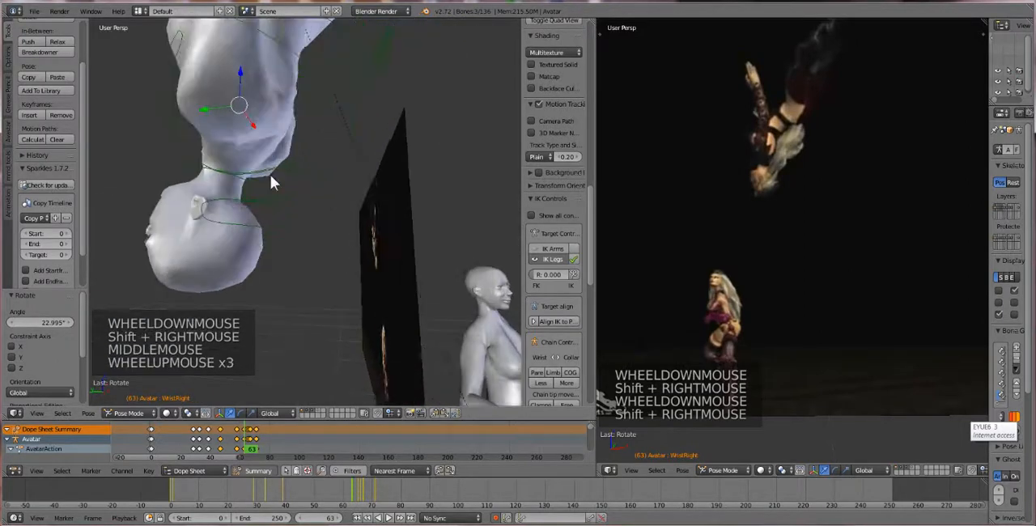
pyautogui.keyDown('shift'); pyautogui.rightClick(178, 34); pyautogui.keyUp('shift')
pyautogui.scroll(-3, 197, 179)
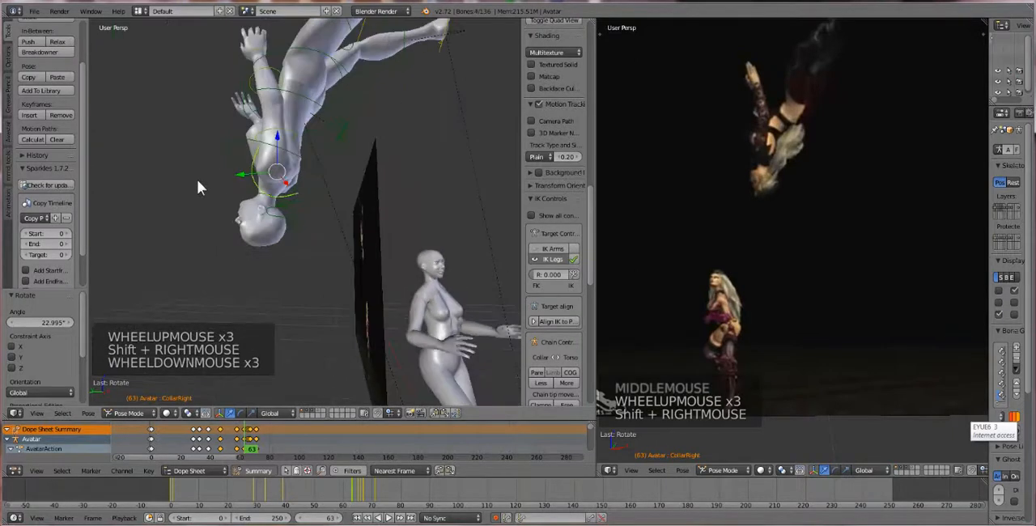
pyautogui.click(87, 413)
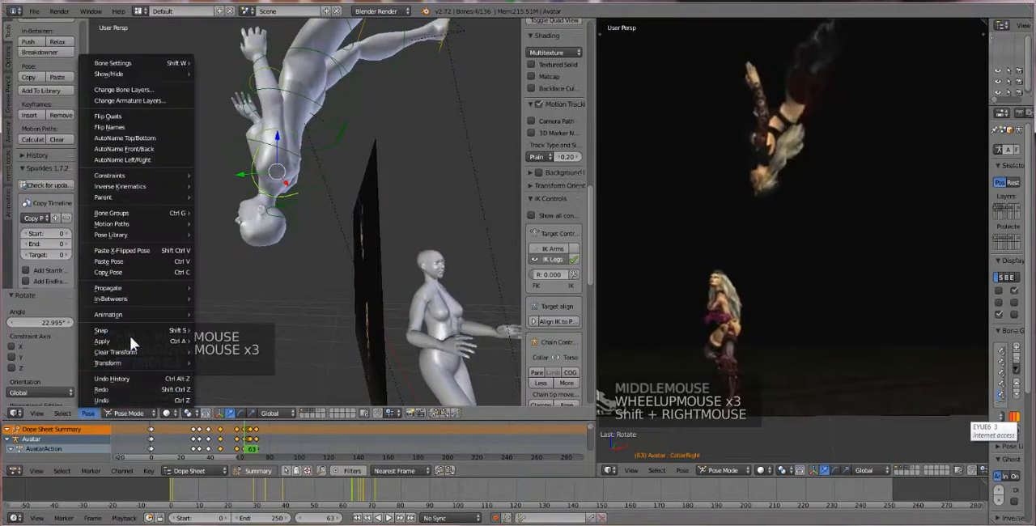
pyautogui.click(138, 272)
pyautogui.click(88, 413)
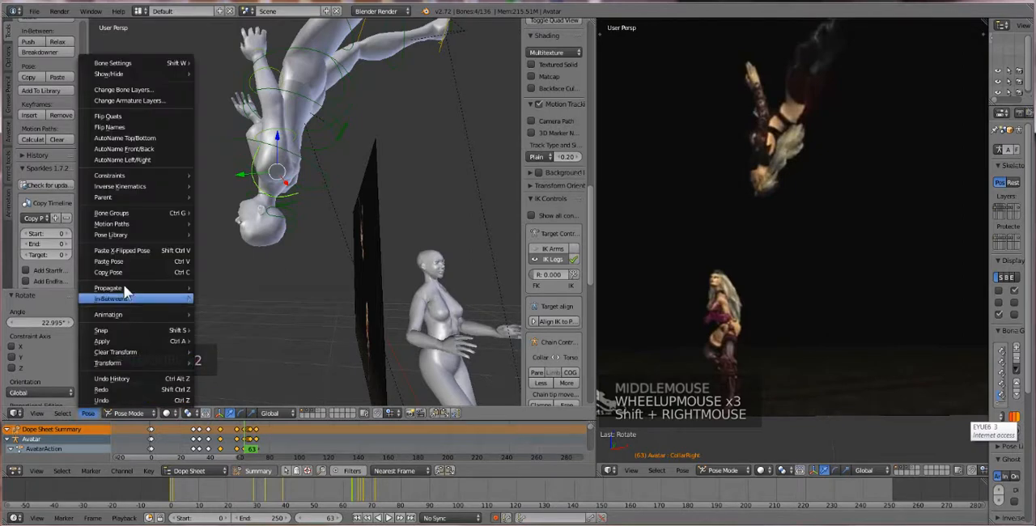
pyautogui.click(133, 260)
pyautogui.scroll(-4, 375, 184)
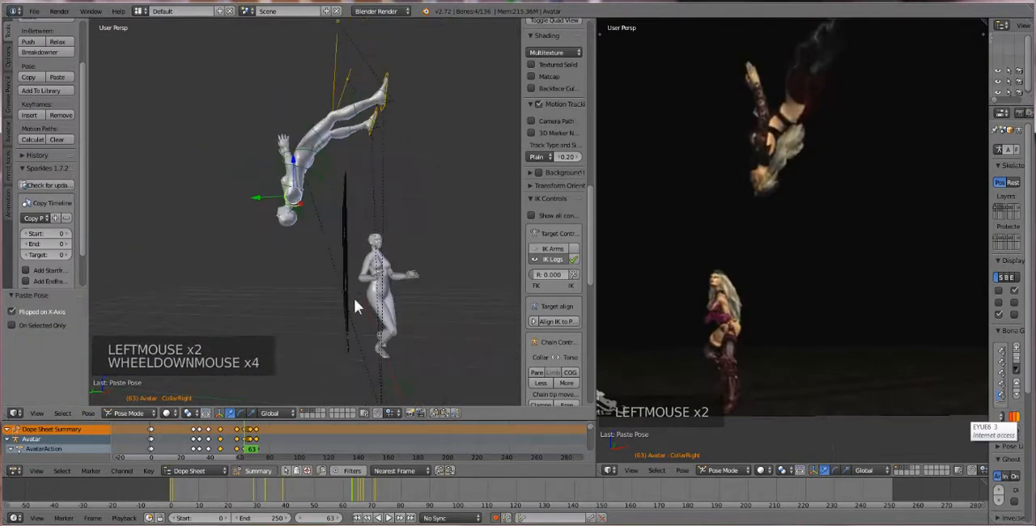
# Play the animation from frame 33 through the landing to check the first avatar's fall against the reference video
pyautogui.moveTo(222, 444); pyautogui.dragTo(200, 433)
pyautogui.scroll(-2, 293, 322)
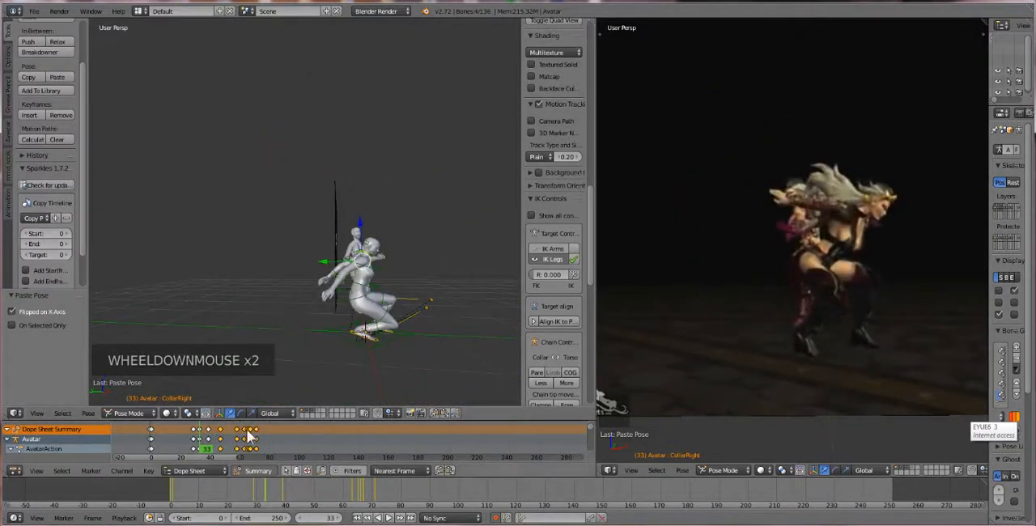
pyautogui.click(389, 518)
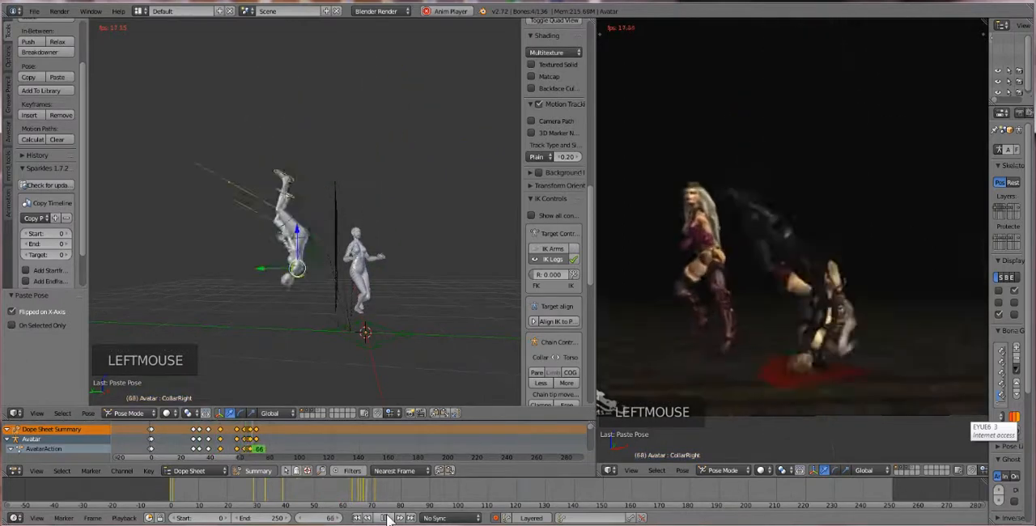
pyautogui.click(388, 519)
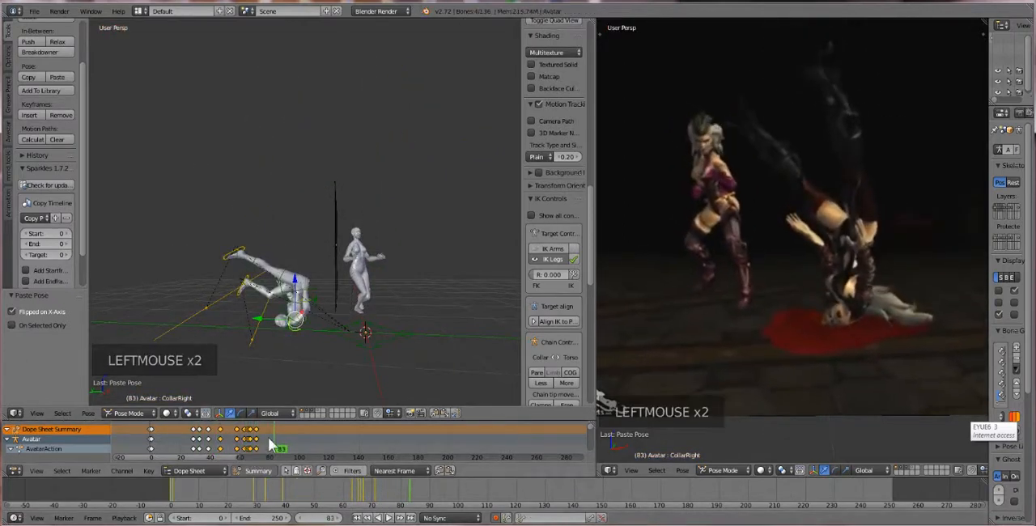
# Go to frame 53, select both ikHeel bones of the first avatar and raise them about 0.313 along Z
pyautogui.moveTo(268, 442); pyautogui.dragTo(231, 445)
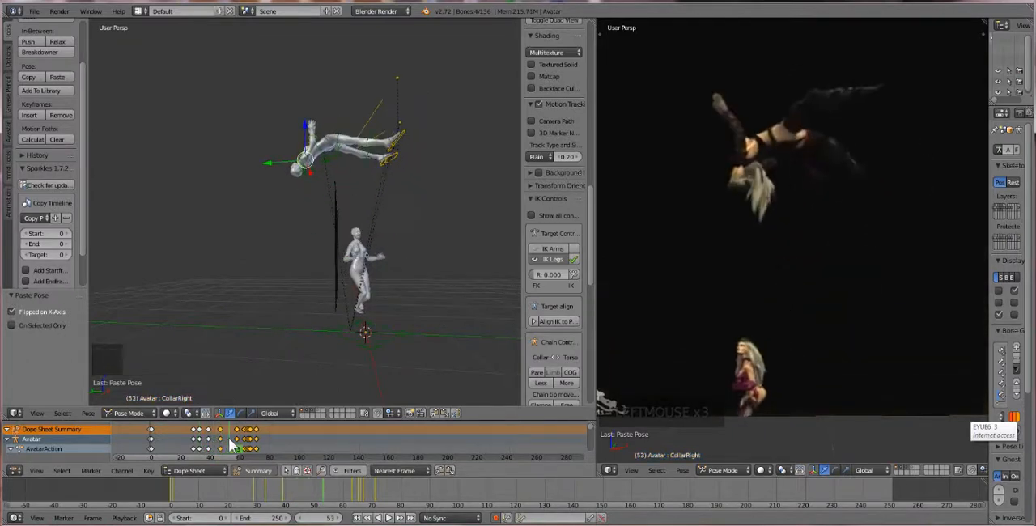
pyautogui.moveTo(315, 262); pyautogui.dragTo(312, 287, button='middle')
pyautogui.scroll(2, 317, 299)
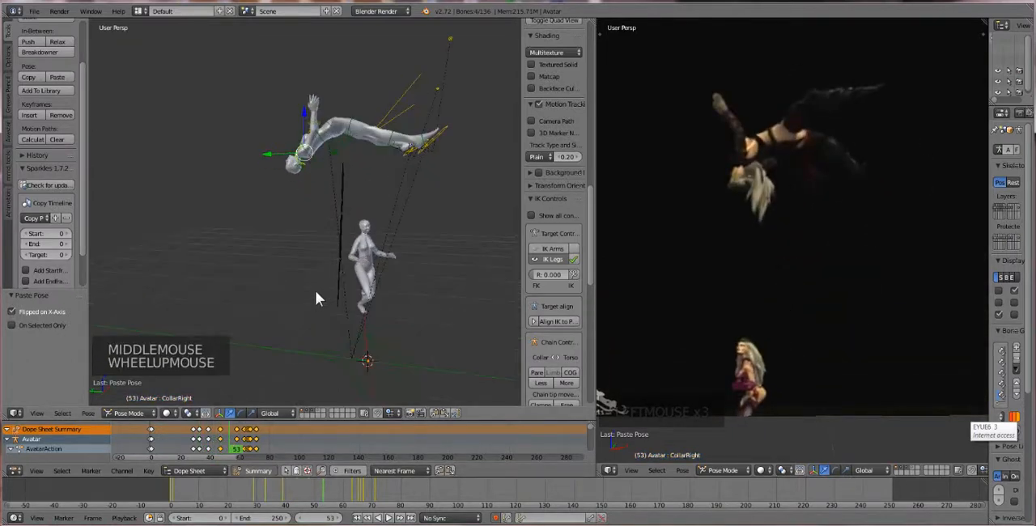
pyautogui.keyDown('shift'); pyautogui.moveTo(348, 242); pyautogui.dragTo(364, 262, button='middle'); pyautogui.keyUp('shift')
pyautogui.rightClick(403, 199)
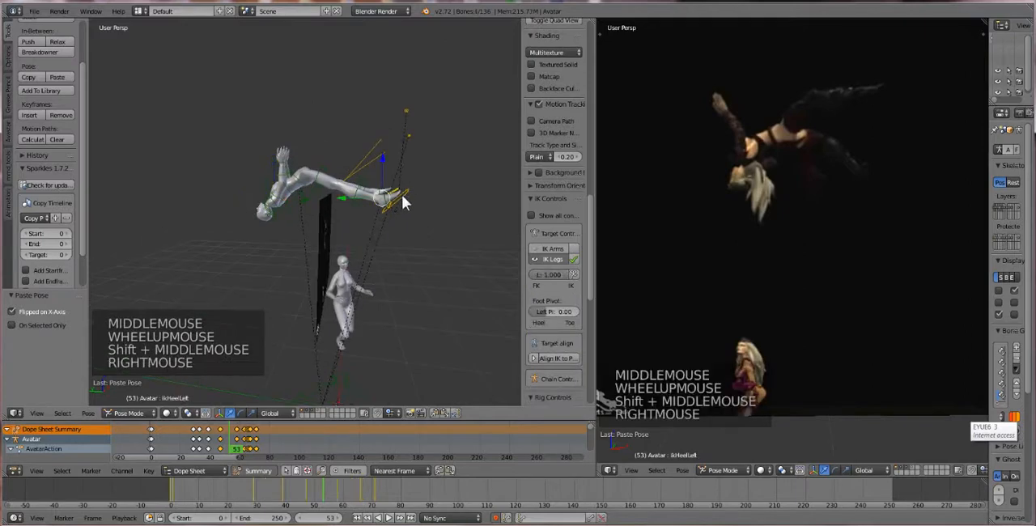
pyautogui.keyDown('shift'); pyautogui.rightClick(398, 202); pyautogui.keyUp('shift')
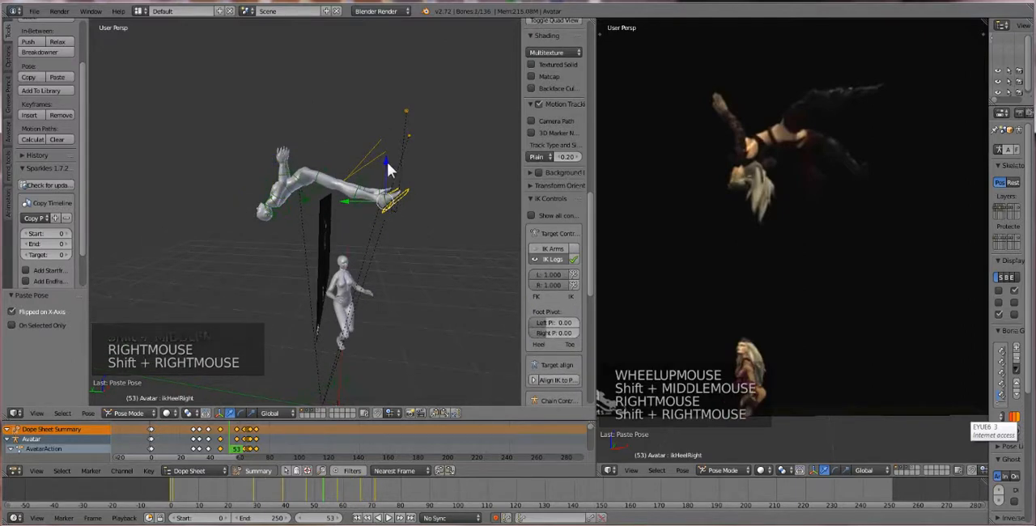
pyautogui.moveTo(387, 161); pyautogui.dragTo(387, 131)
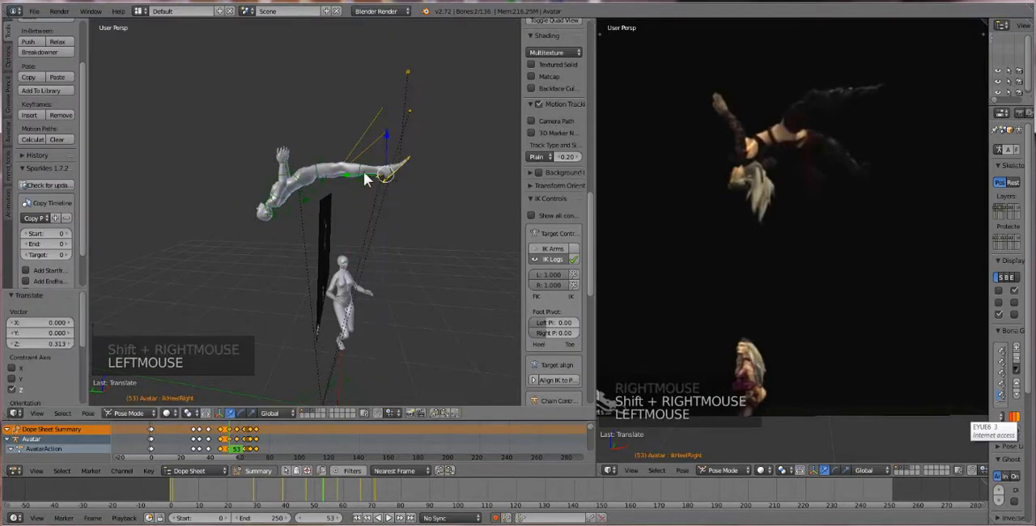
# Rotate both heel targets slightly at frame 53 and move them about 0.084 along Y to bend the knees
pyautogui.press('r')
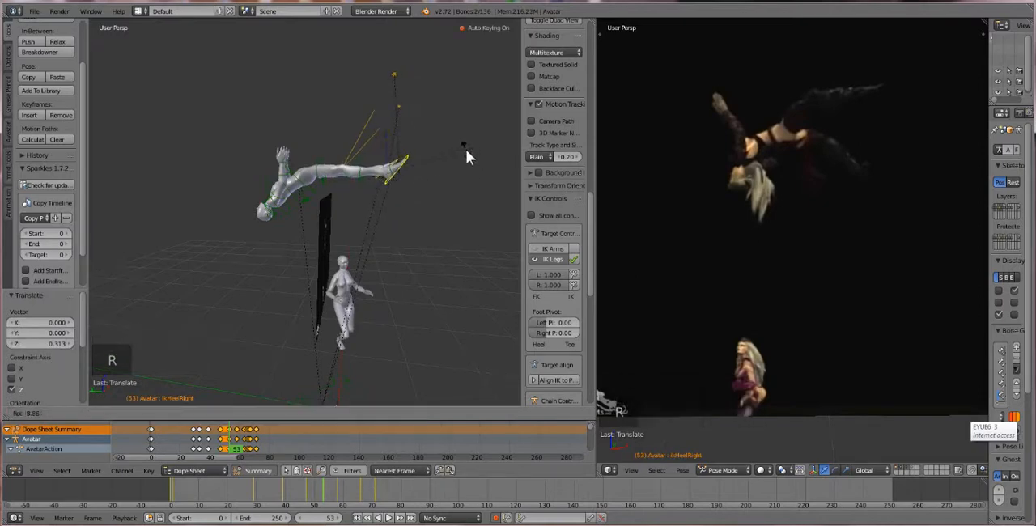
pyautogui.click(351, 168)
pyautogui.moveTo(354, 173); pyautogui.dragTo(347, 172)
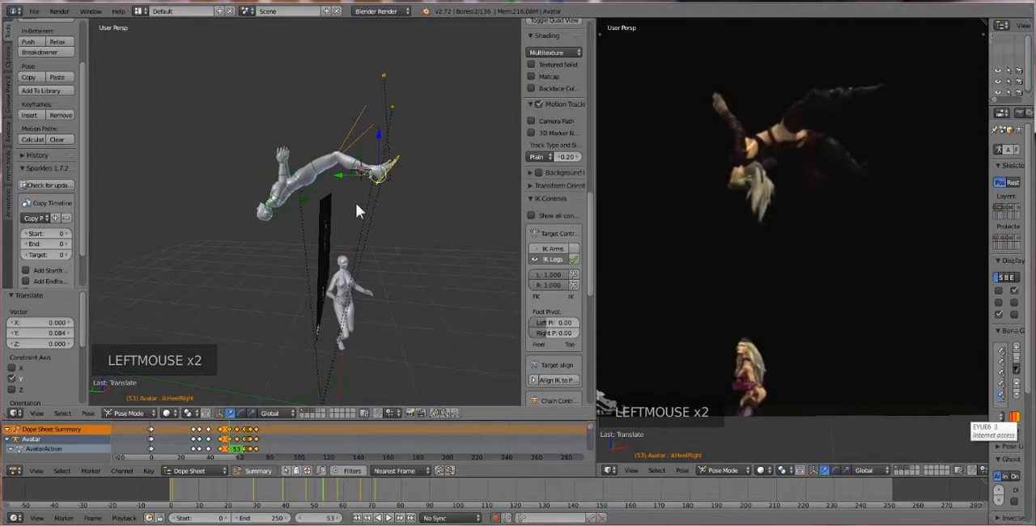
# Try rotating both heel targets about 7.8° at frame 53, and undo that rotation
pyautogui.moveTo(358, 200); pyautogui.dragTo(418, 154, button='middle')
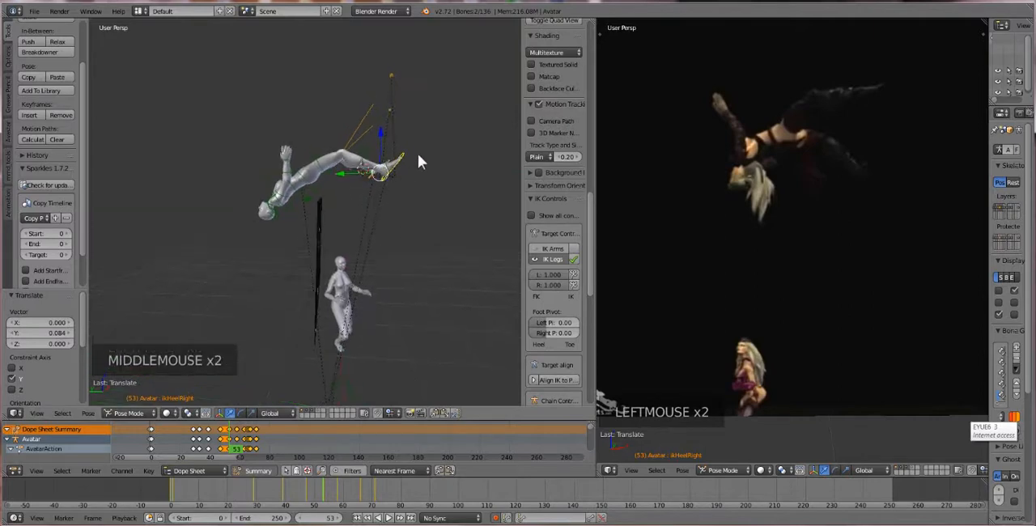
pyautogui.press('r')
pyautogui.click(430, 163)
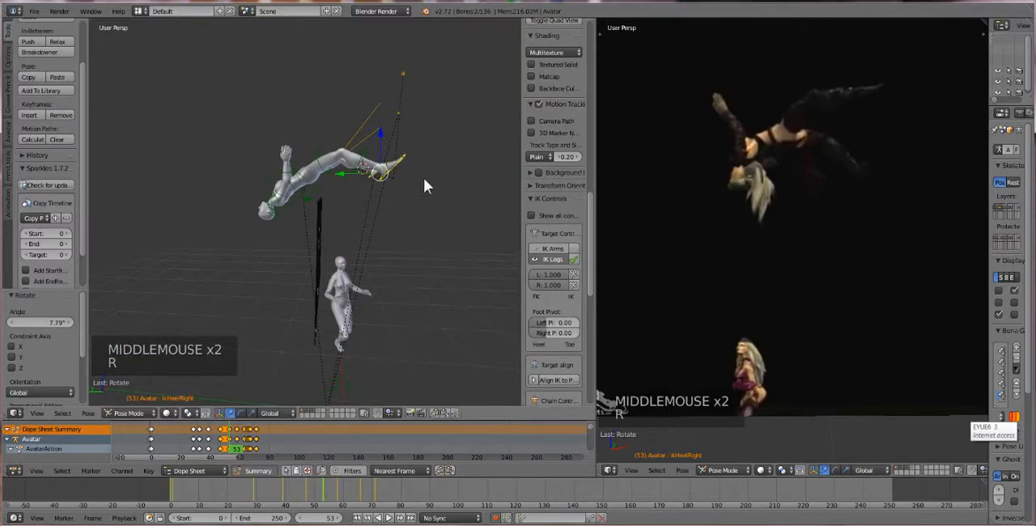
pyautogui.hotkey('ctrl', 'z')
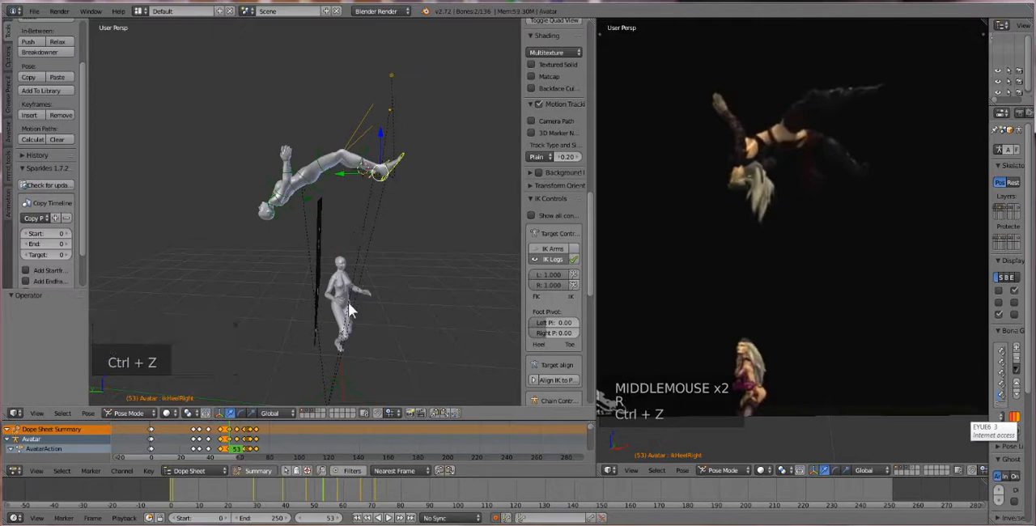
# Play the animation from frame 0 to about frame 85 to check the leap and the head-first landing
pyautogui.scroll(-1, 308, 373)
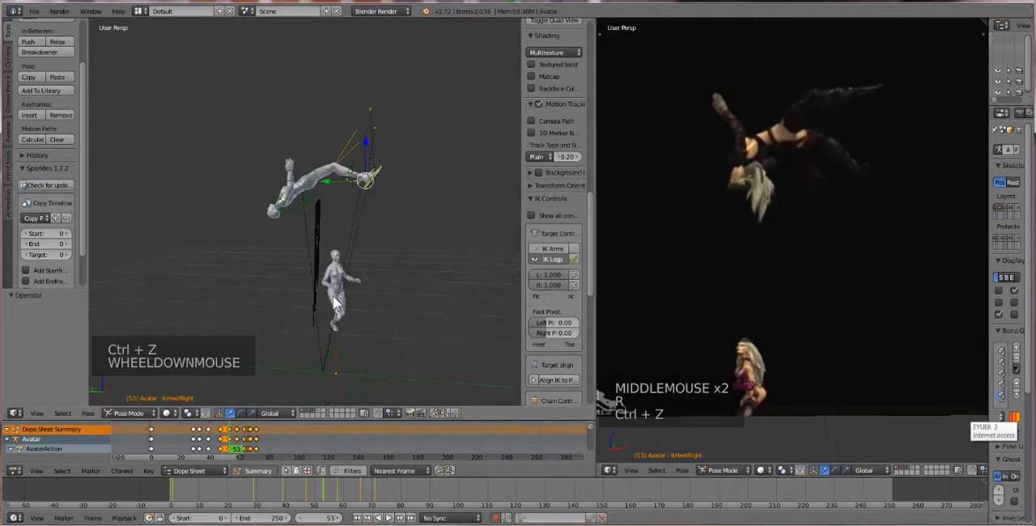
pyautogui.click(223, 441)
pyautogui.moveTo(223, 446); pyautogui.dragTo(149, 434)
pyautogui.click(384, 519)
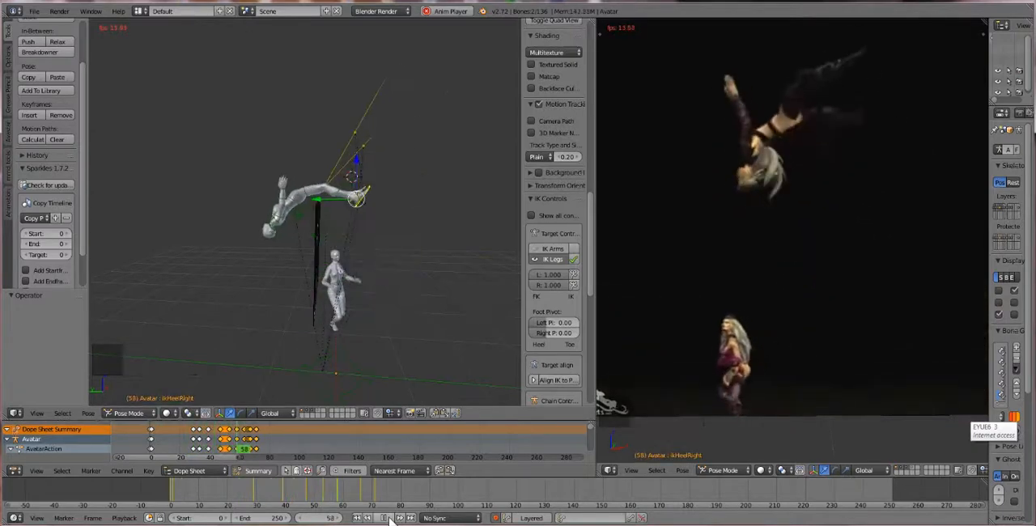
pyautogui.click(389, 519)
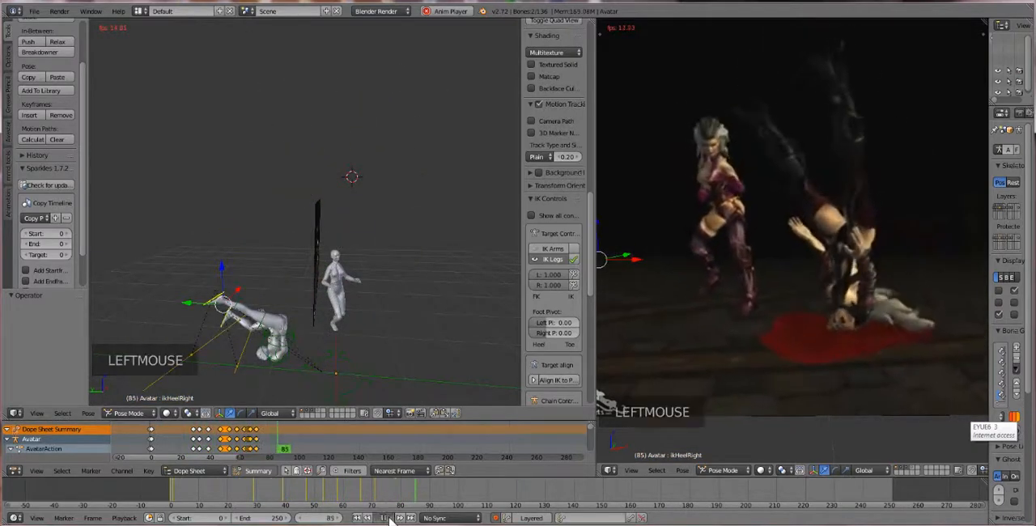
pyautogui.moveTo(287, 350); pyautogui.dragTo(291, 326, button='middle')
pyautogui.scroll(-2, 285, 356)
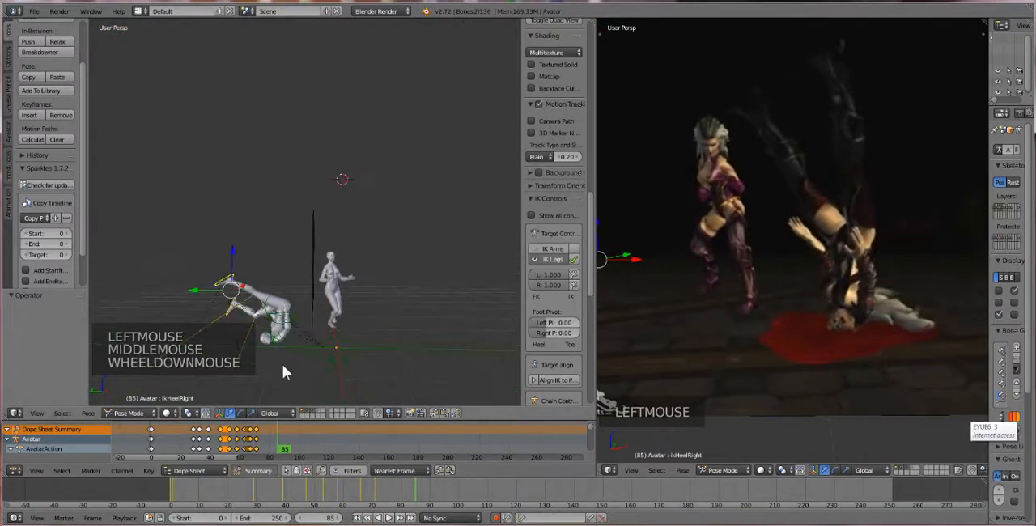
# Scrub through the leap between frames 41 and 58, comparing the first avatar's pose with the reference video
pyautogui.click(193, 435)
pyautogui.moveTo(193, 434); pyautogui.dragTo(212, 459)
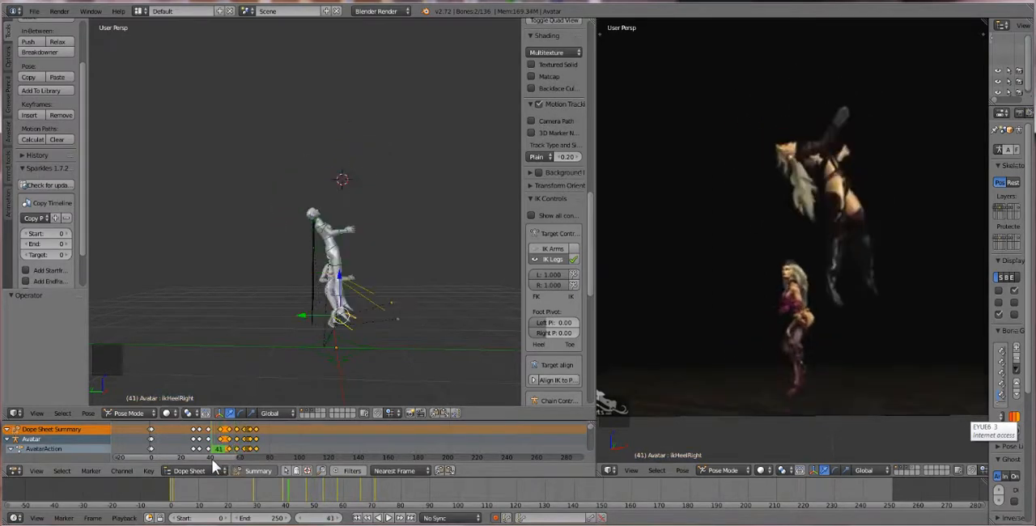
pyautogui.scroll(-1, 375, 291)
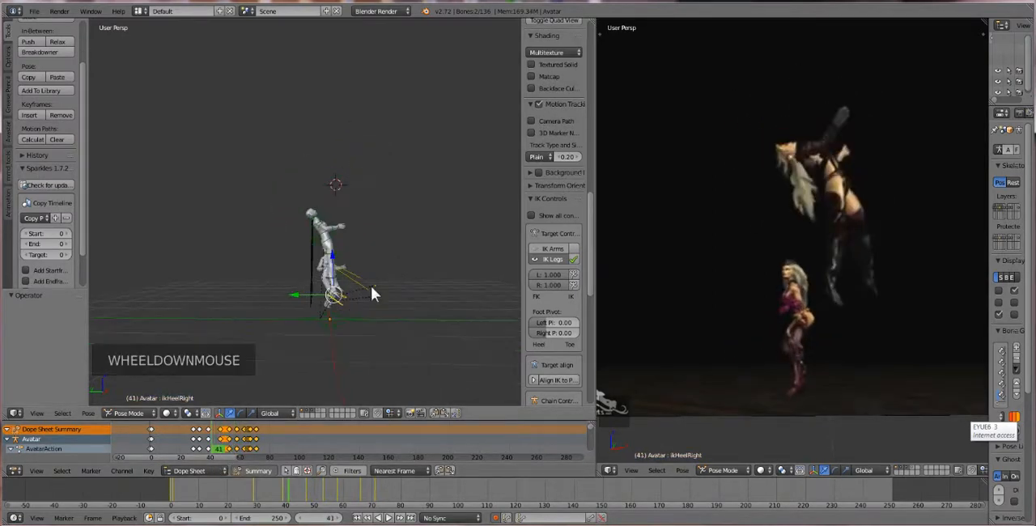
pyautogui.moveTo(372, 291); pyautogui.dragTo(368, 295, button='middle')
pyautogui.scroll(1, 333, 316)
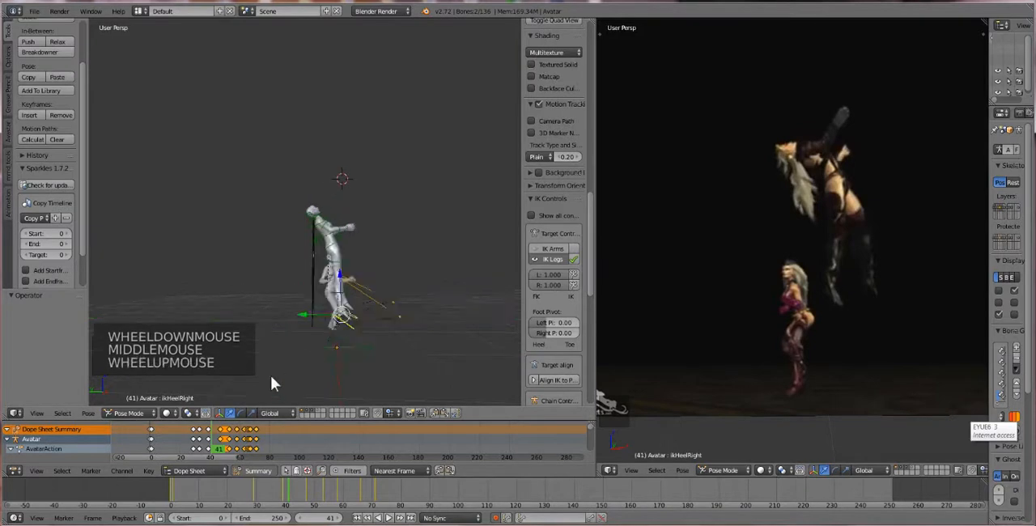
pyautogui.moveTo(207, 442); pyautogui.dragTo(239, 453)
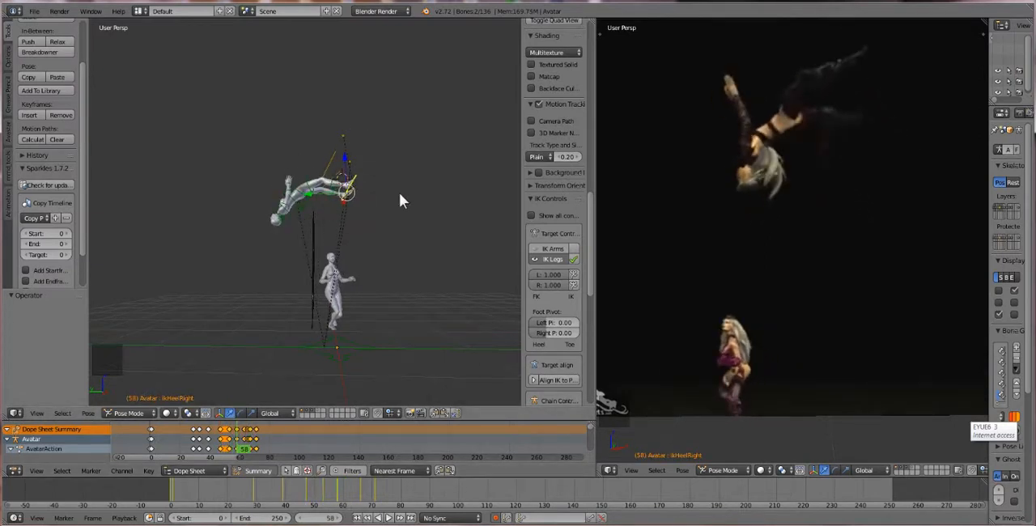
# Box-select the first avatar's bones at frame 58 and rotate them about -4.4°
pyautogui.press('b')
pyautogui.moveTo(240, 142); pyautogui.dragTo(381, 233)
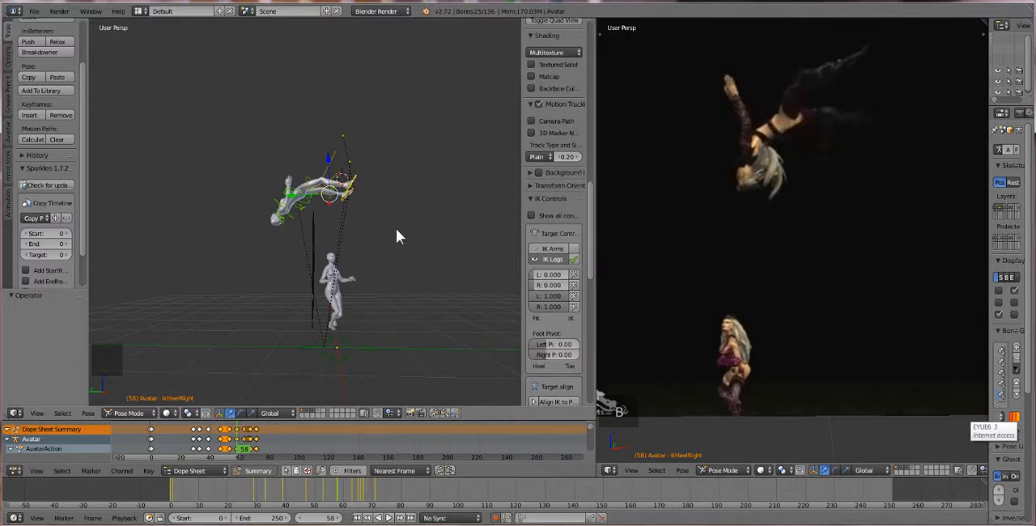
pyautogui.press('r')
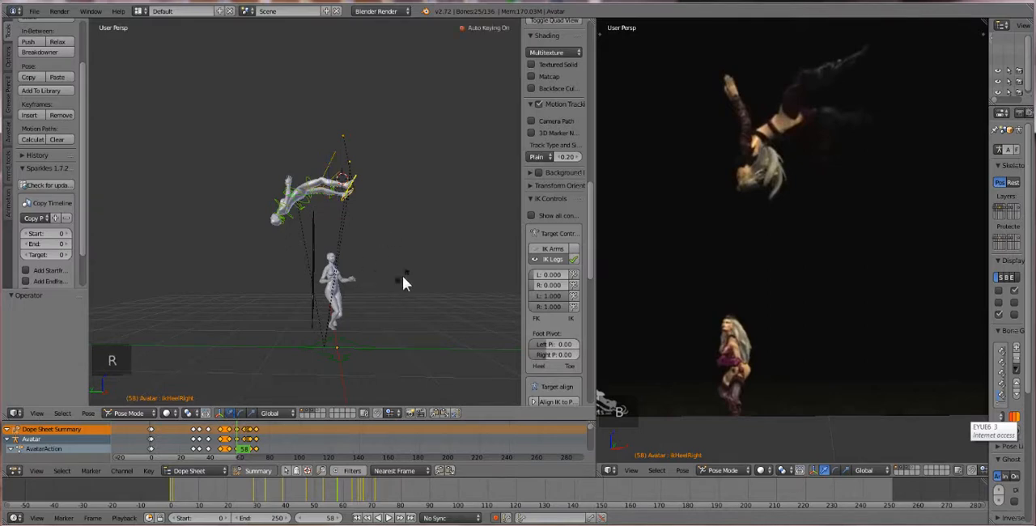
pyautogui.click(404, 277)
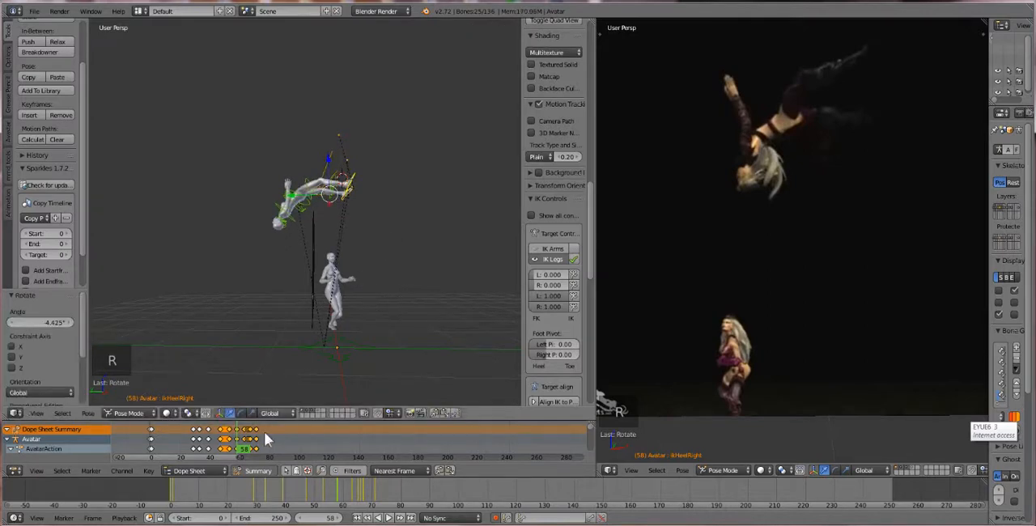
# Play the leap and landing twice, from frames 33 and 25, stopping the second playback at frame 80
pyautogui.click(225, 439)
pyautogui.moveTo(225, 440); pyautogui.dragTo(203, 435)
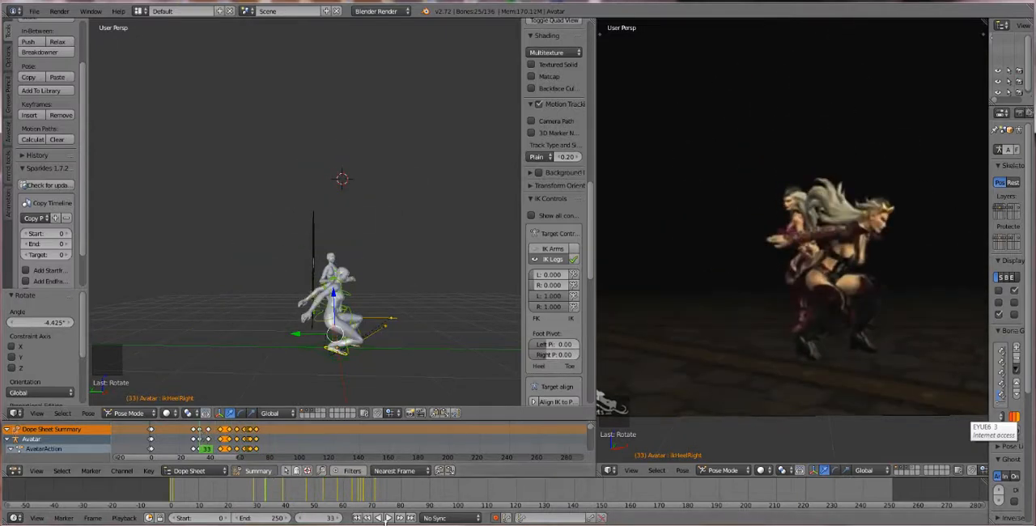
pyautogui.click(388, 518)
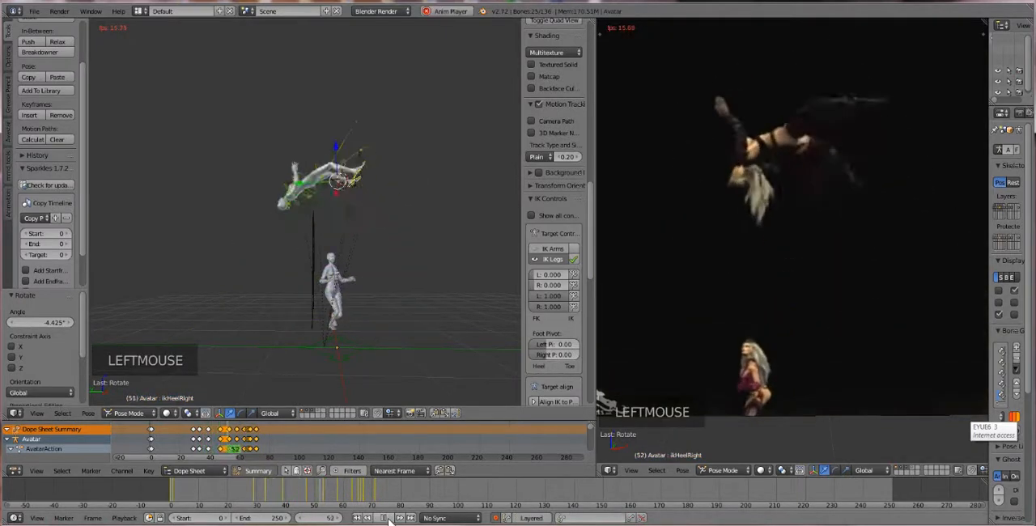
pyautogui.click(389, 518)
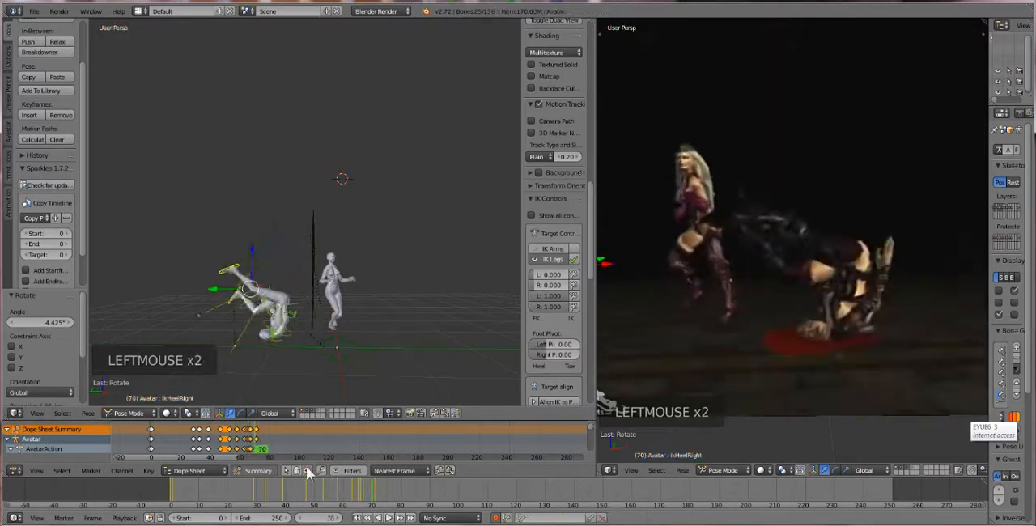
pyautogui.moveTo(256, 450); pyautogui.dragTo(189, 449)
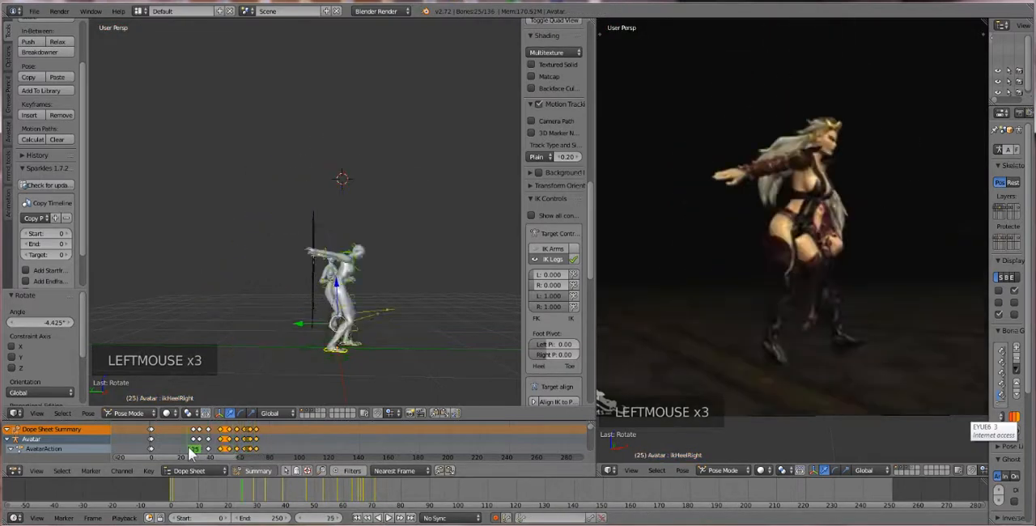
pyautogui.click(388, 518)
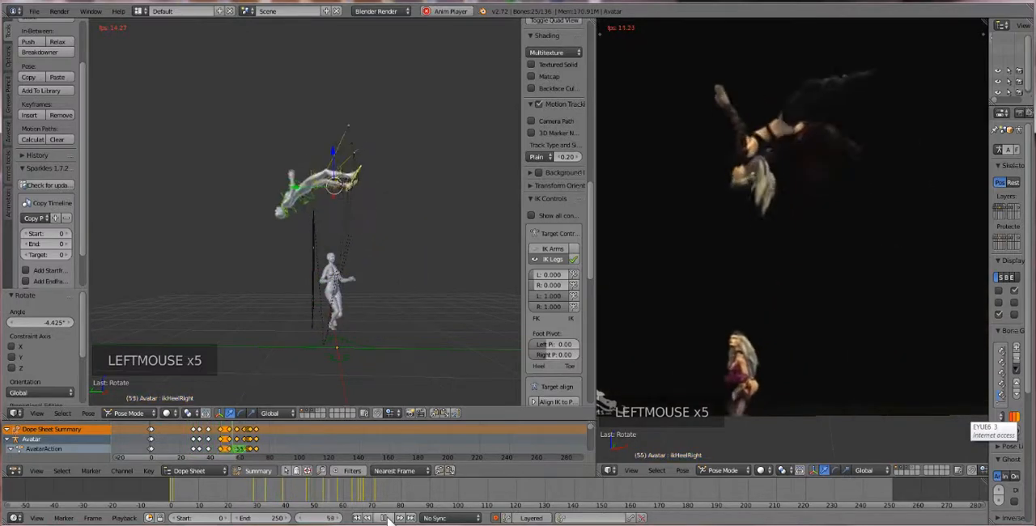
pyautogui.click(390, 519)
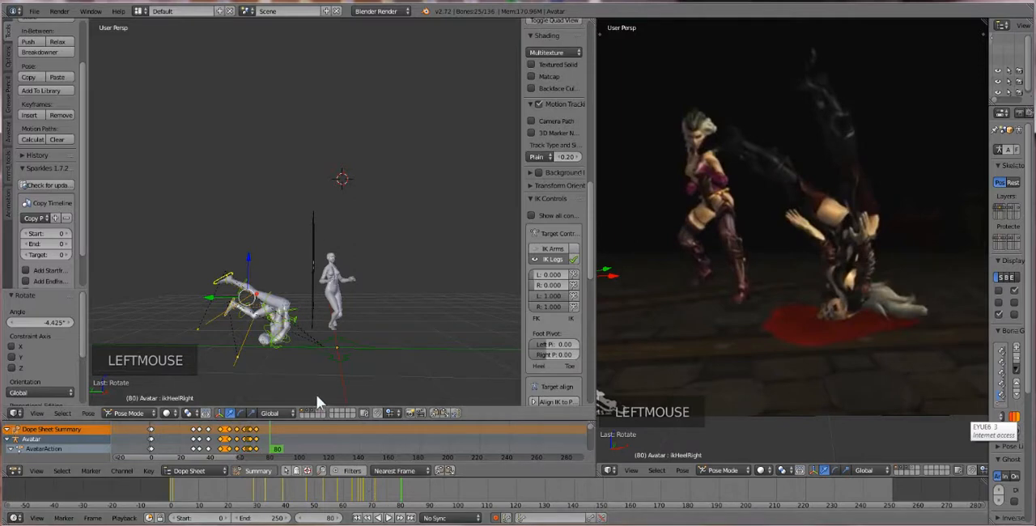
# At frame 80, move the first avatar's right heel target about -0.522 along Y and 0.138 along X
pyautogui.moveTo(307, 364); pyautogui.dragTo(298, 360, button='middle')
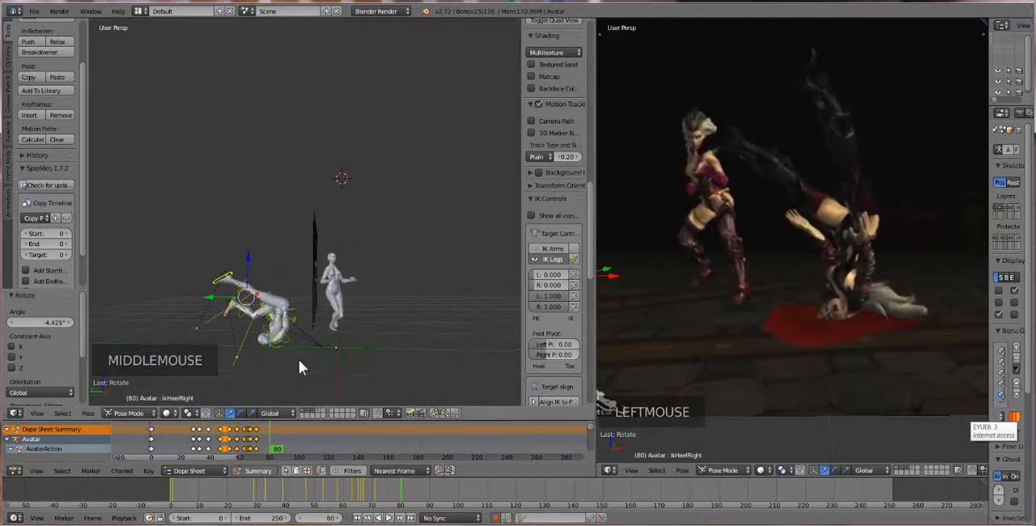
pyautogui.scroll(2, 300, 362)
pyautogui.scroll(-1, 300, 361)
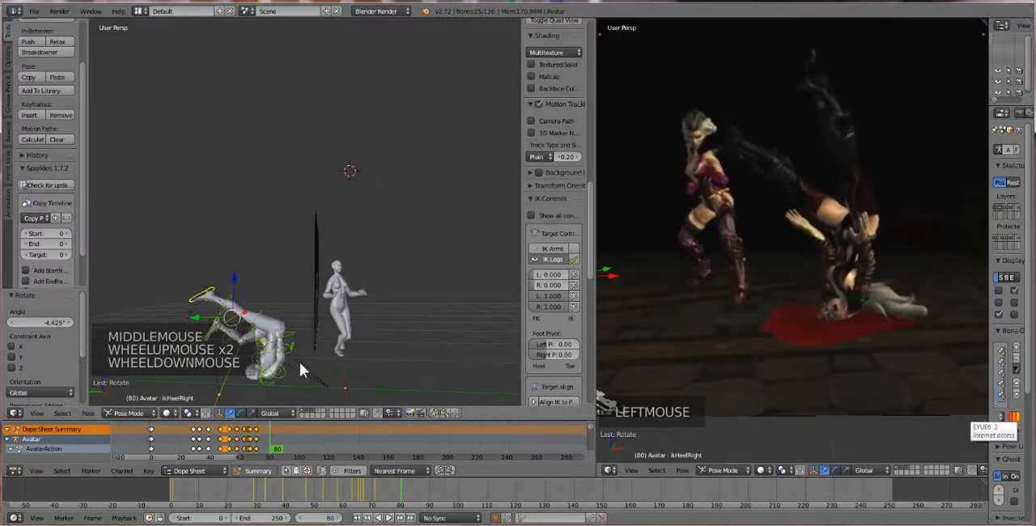
pyautogui.scroll(1, 300, 361)
pyautogui.scroll(-1, 299, 362)
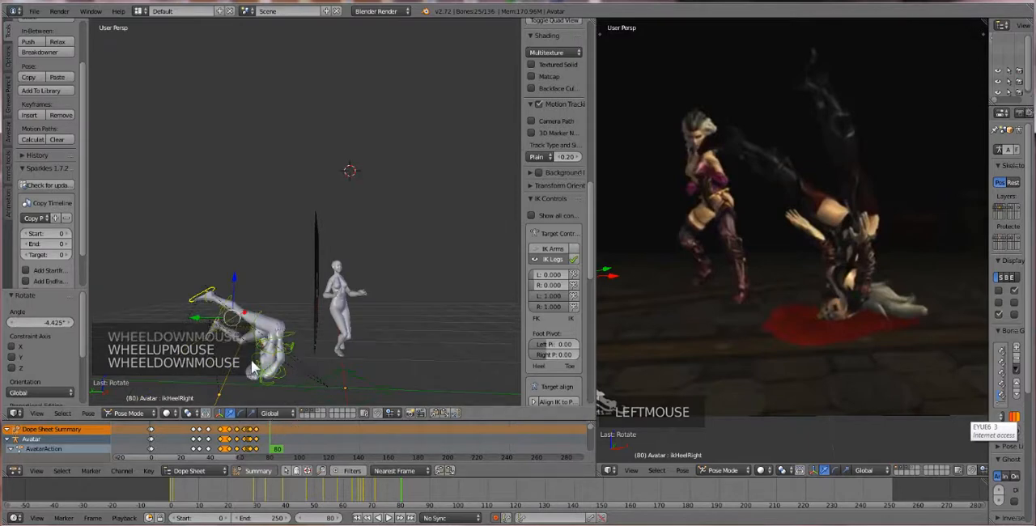
pyautogui.keyDown('shift'); pyautogui.moveTo(251, 360); pyautogui.dragTo(267, 312, button='middle'); pyautogui.keyUp('shift')
pyautogui.scroll(2, 296, 340)
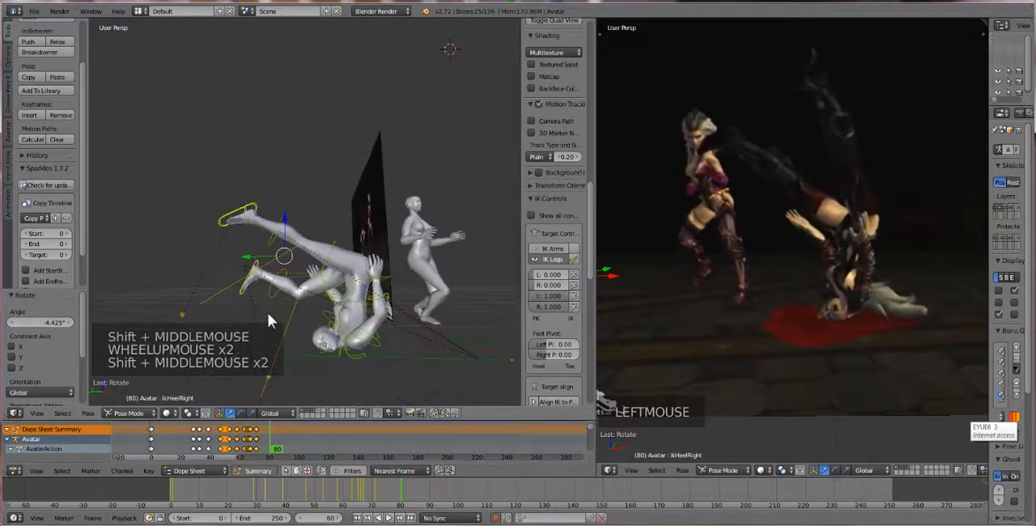
pyautogui.rightClick(248, 221)
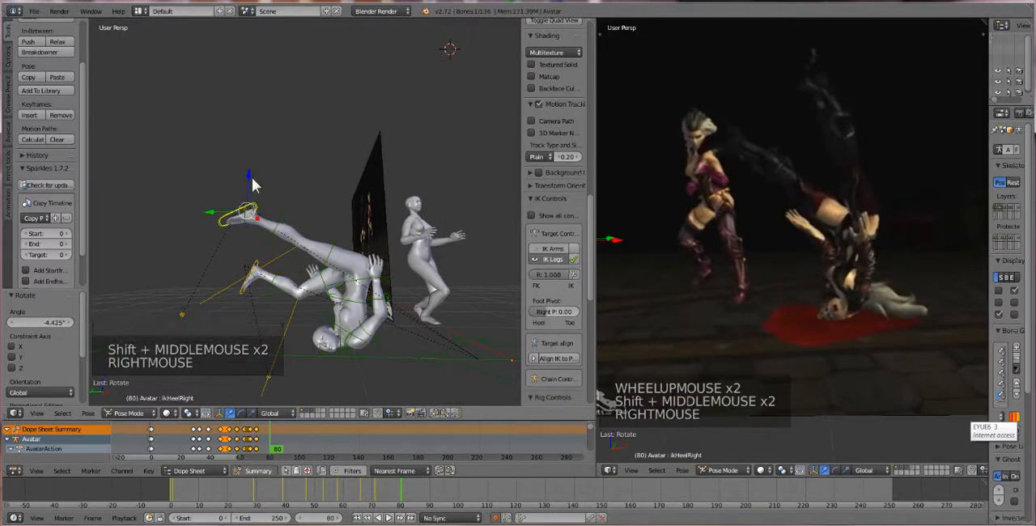
pyautogui.moveTo(226, 224); pyautogui.dragTo(277, 201)
pyautogui.moveTo(277, 201); pyautogui.dragTo(349, 232, button='middle')
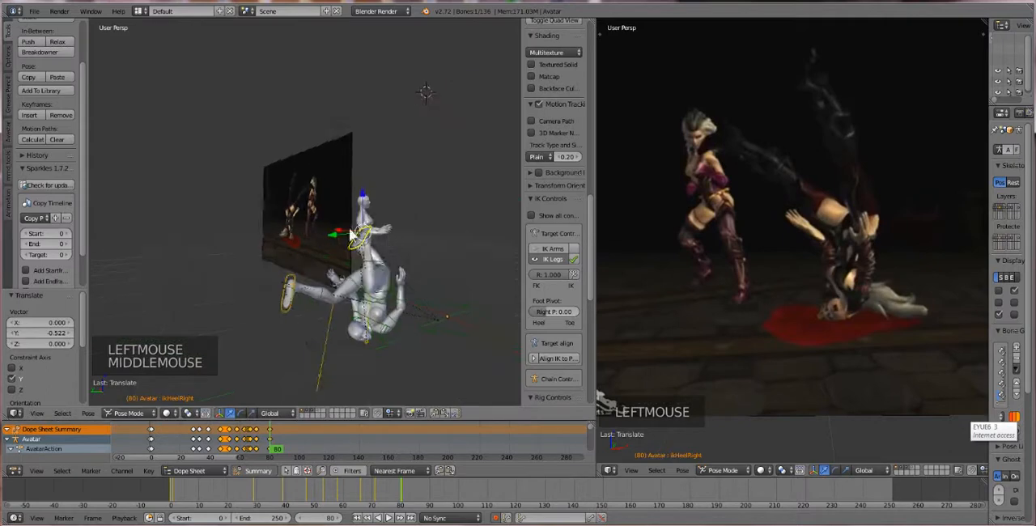
pyautogui.moveTo(342, 235); pyautogui.dragTo(352, 237)
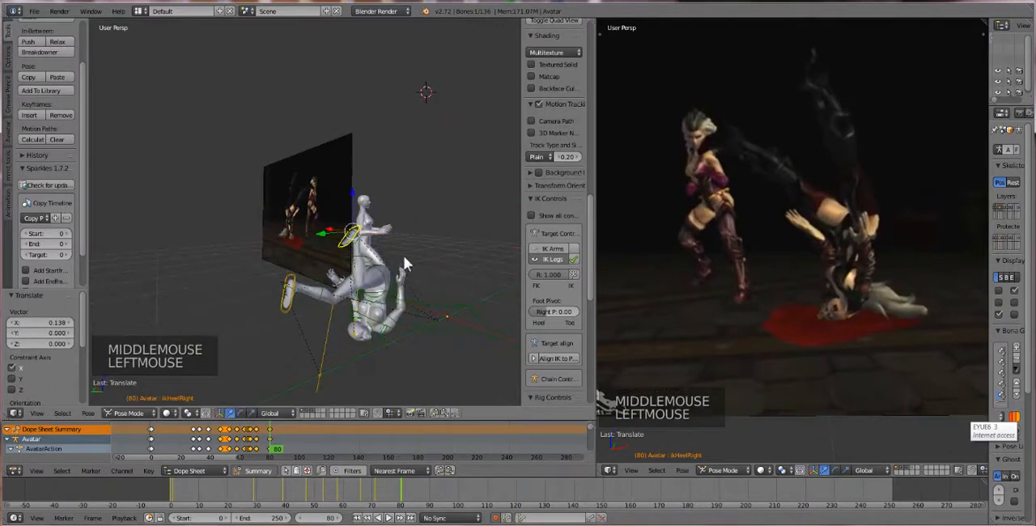
# Raise the right heel target about 0.396 along Z and shift it about -0.16 along X
pyautogui.moveTo(356, 243); pyautogui.dragTo(350, 256, button='middle')
pyautogui.moveTo(315, 201); pyautogui.dragTo(320, 150)
pyautogui.moveTo(319, 149); pyautogui.dragTo(346, 212, button='middle')
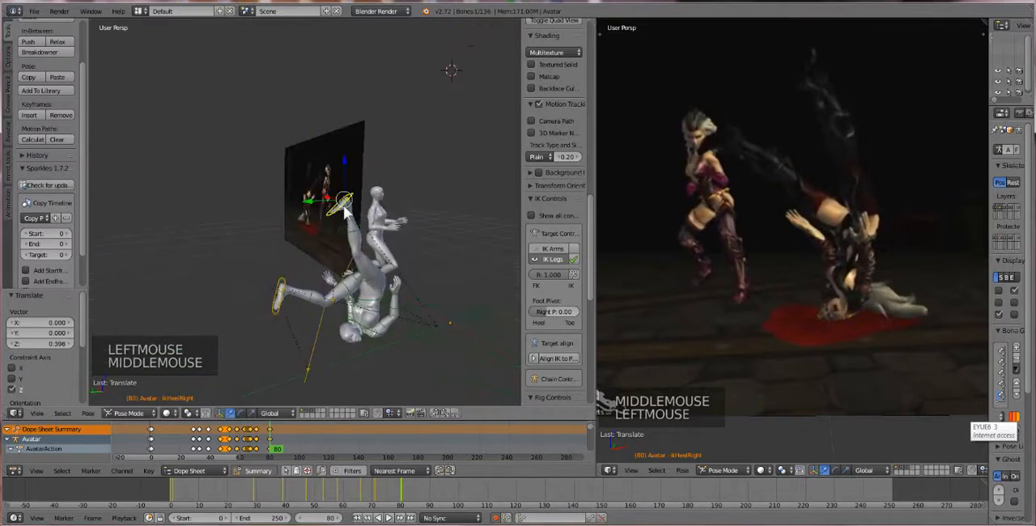
pyautogui.moveTo(324, 203); pyautogui.dragTo(332, 207)
pyautogui.moveTo(331, 199); pyautogui.dragTo(339, 203)
pyautogui.moveTo(363, 224); pyautogui.dragTo(330, 211, button='middle')
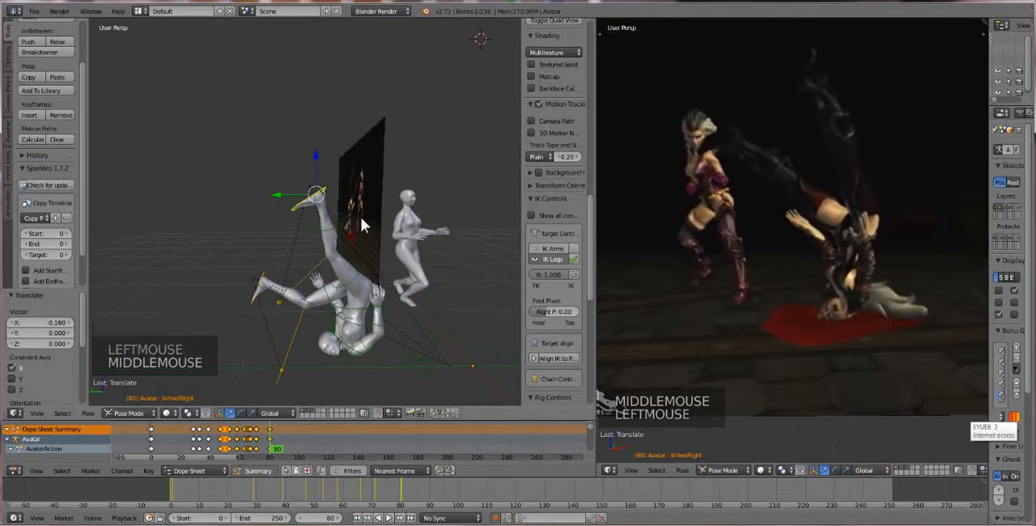
# Rotate the right heel target about 51.4°, then move it backward along Y and raise it about 0.064 along Z
pyautogui.press('r')
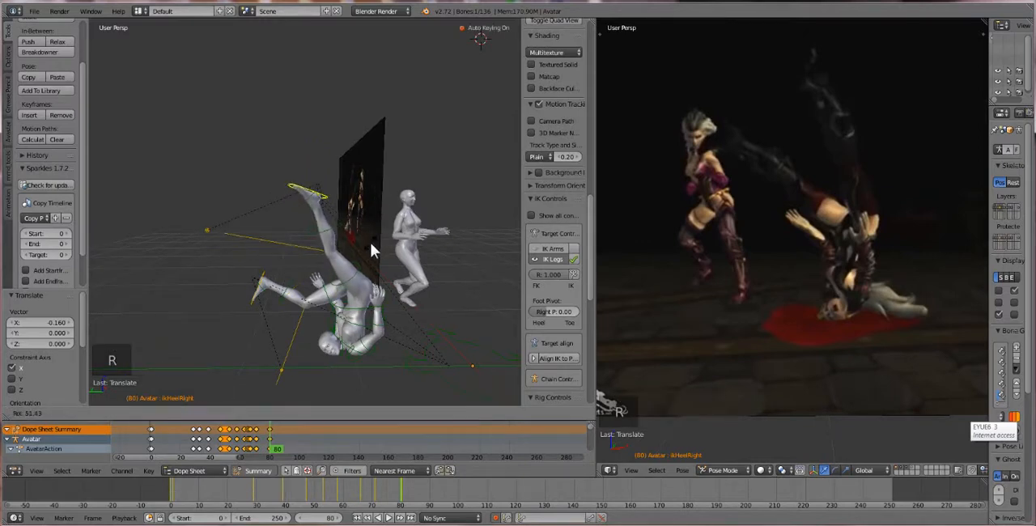
pyautogui.click(370, 243)
pyautogui.moveTo(286, 197); pyautogui.dragTo(307, 192)
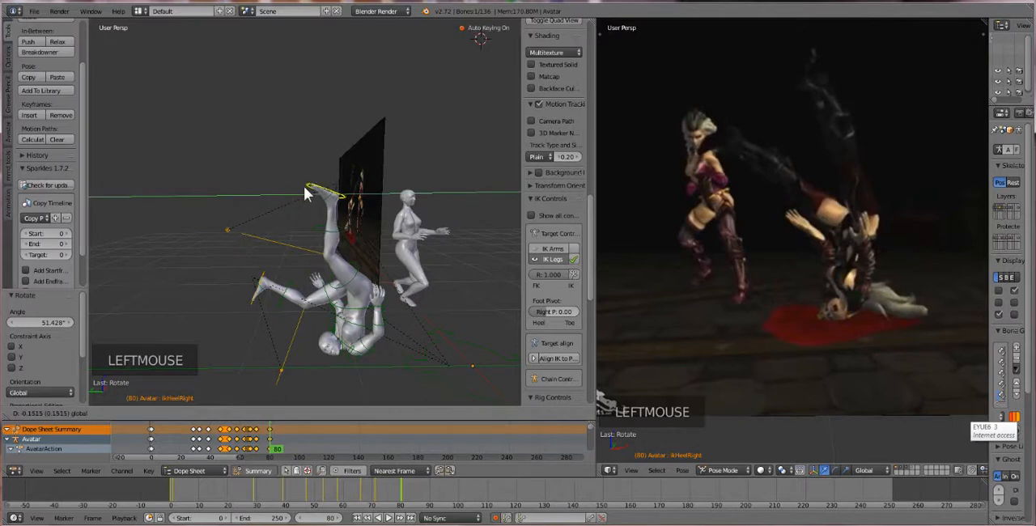
pyautogui.moveTo(335, 162); pyautogui.dragTo(334, 152)
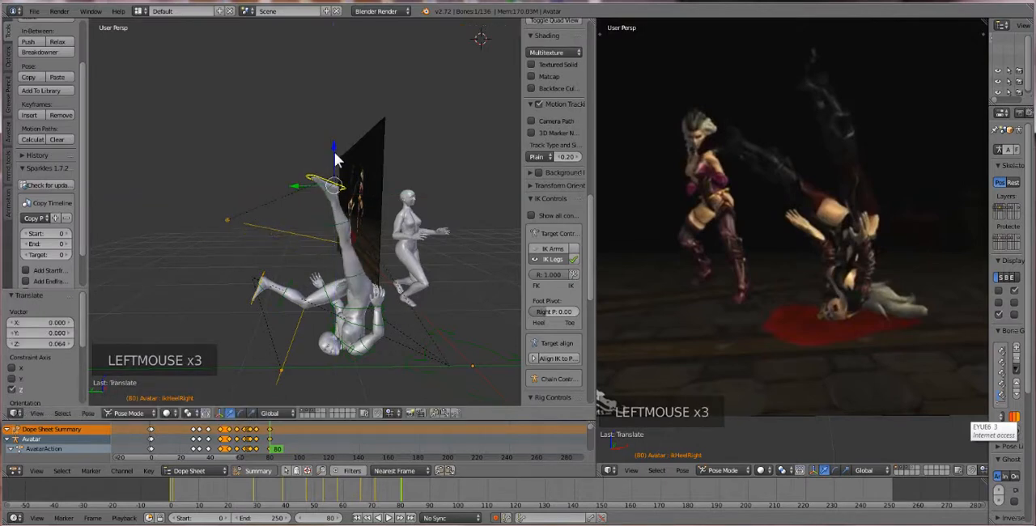
# Move the left heel target about 0.109 along Y and raise it along Z, then try clearing its rotation and undo that
pyautogui.rightClick(262, 283)
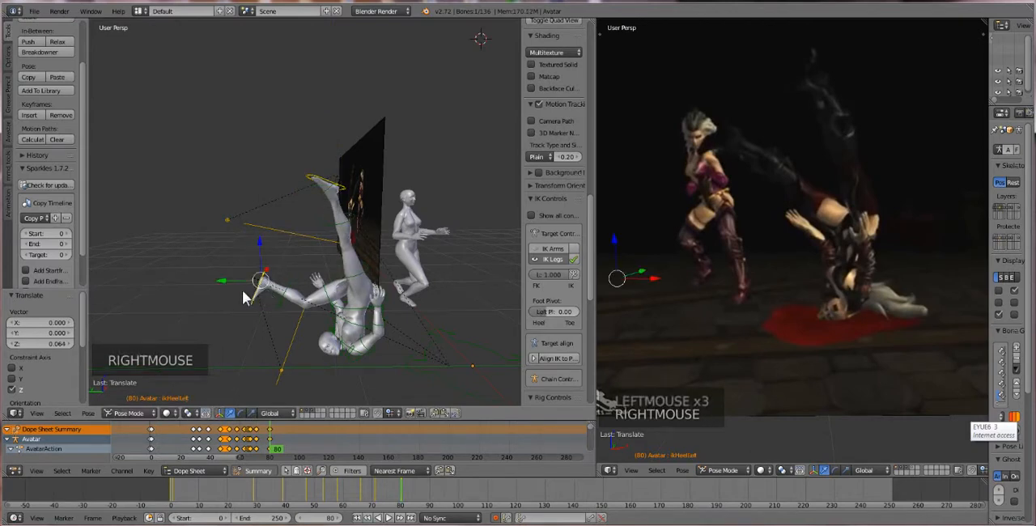
pyautogui.click(234, 276)
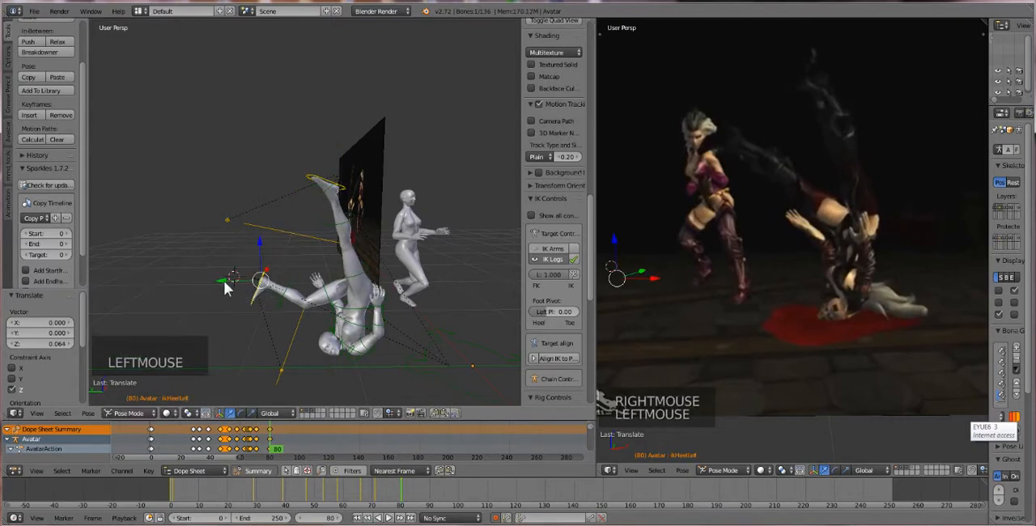
pyautogui.moveTo(224, 280)
pyautogui.mouseDown()
pyautogui.moveTo(201, 279)
pyautogui.moveTo(215, 284)
pyautogui.mouseUp()
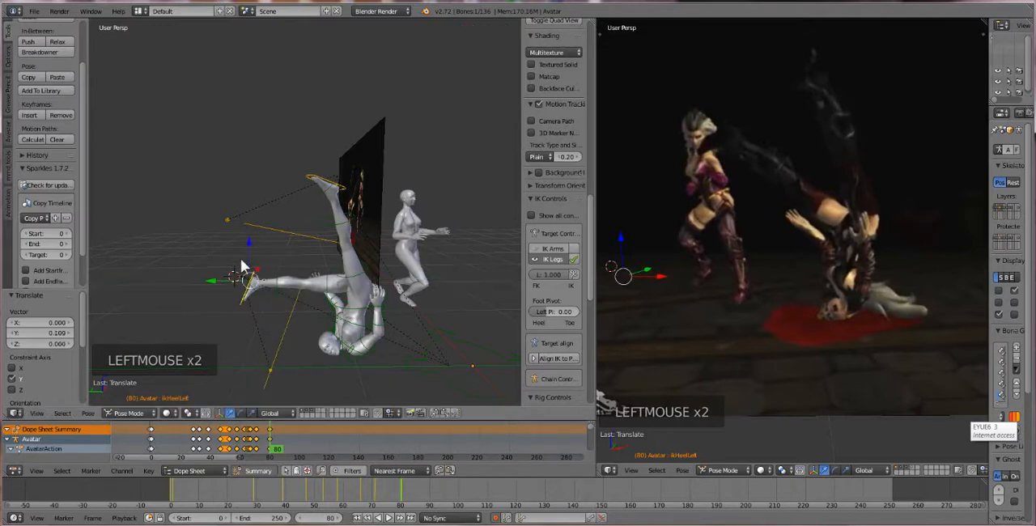
pyautogui.moveTo(247, 240); pyautogui.dragTo(296, 236)
pyautogui.hotkey('alt', 'r')
pyautogui.hotkey('ctrl', 'z')
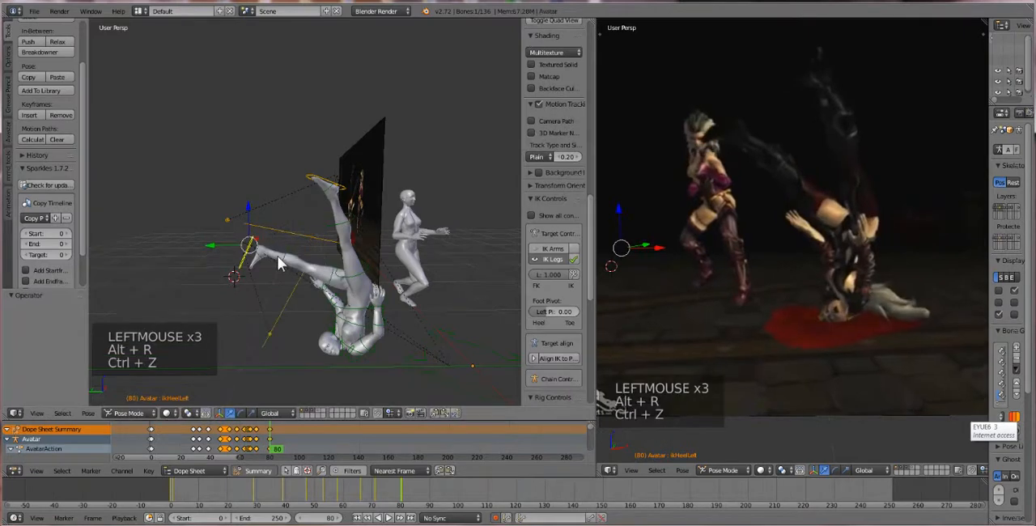
# Move the left heel target about 0.017, -0.408, 0.402 to lift the leg, and rotate it about 38.5°
pyautogui.moveTo(278, 261); pyautogui.dragTo(285, 290, button='middle')
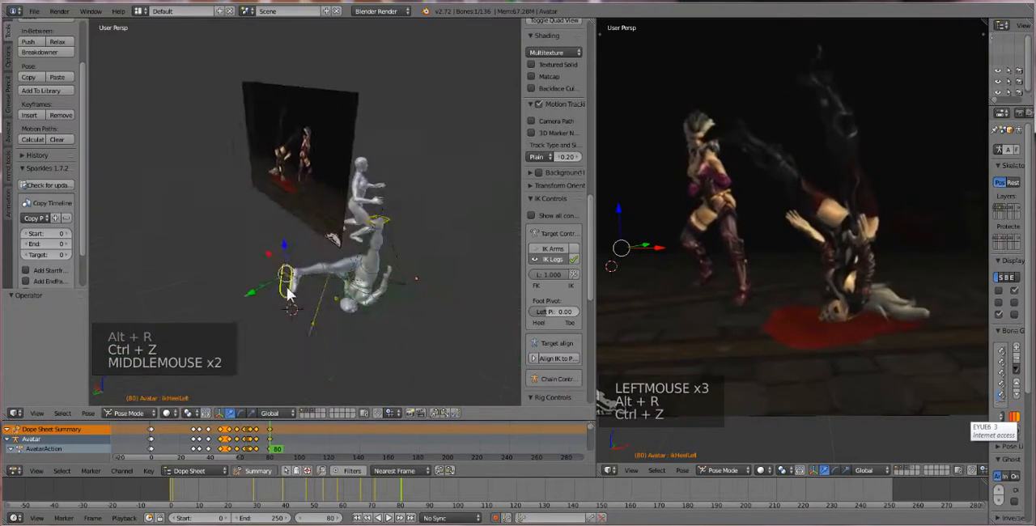
pyautogui.press('g')
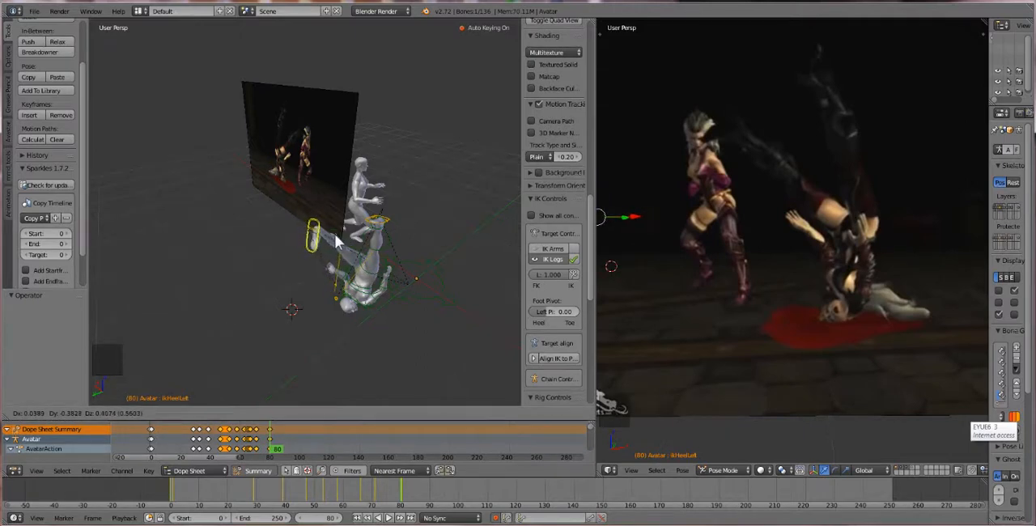
pyautogui.click(326, 236)
pyautogui.moveTo(325, 237); pyautogui.dragTo(368, 192, button='middle')
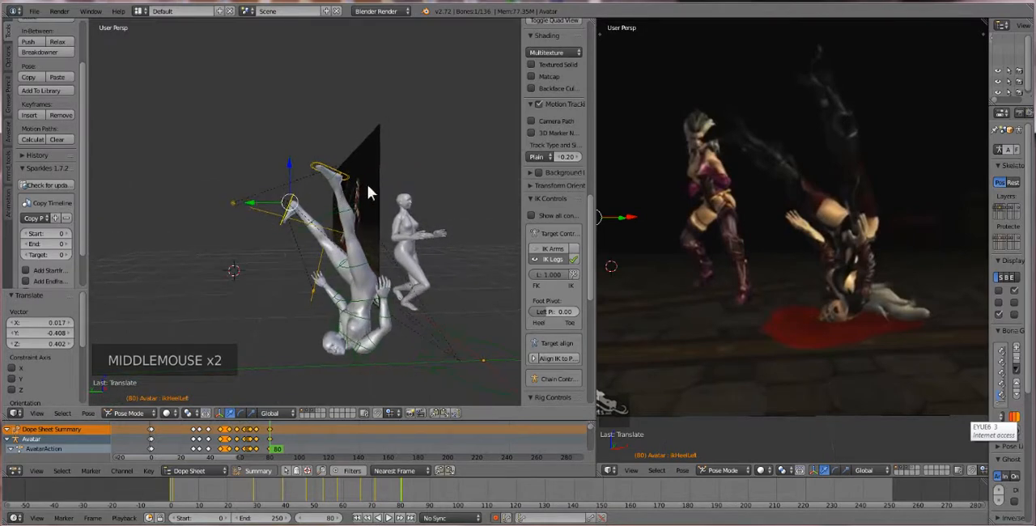
pyautogui.press('r')
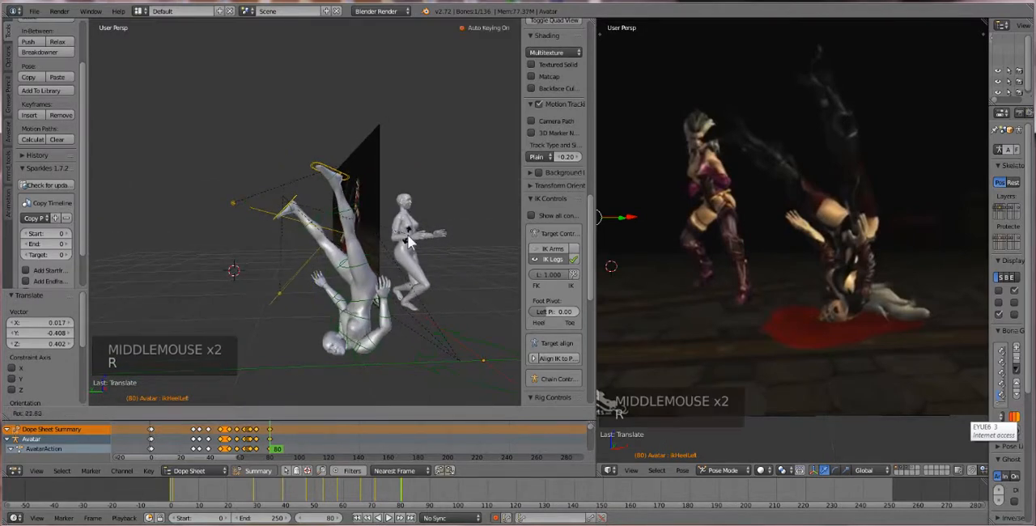
pyautogui.click(392, 274)
pyautogui.moveTo(393, 274); pyautogui.dragTo(349, 226, button='middle')
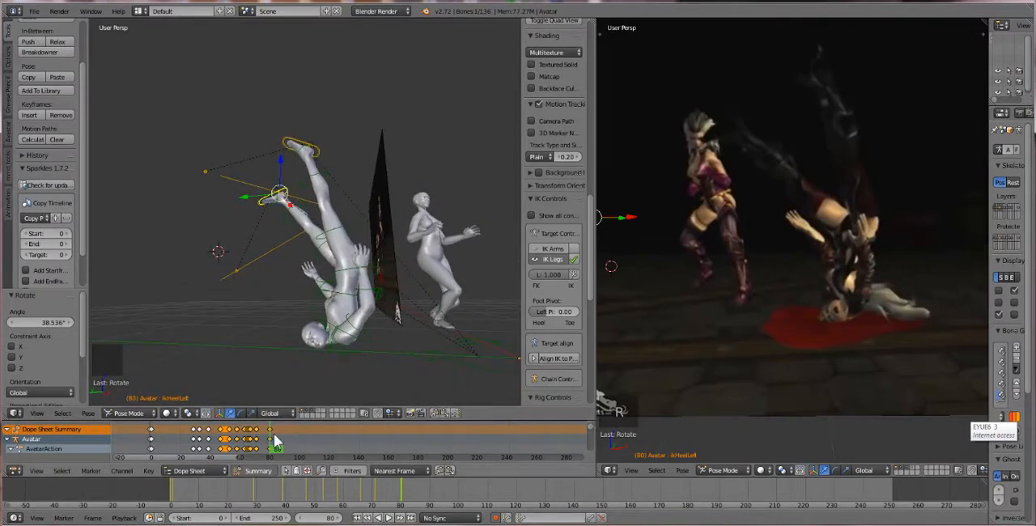
# At frame 76, move the left heel target about 0.163 along Y, and lower the right one and move it about 0.111 along Y
pyautogui.moveTo(271, 438)
pyautogui.mouseDown()
pyautogui.moveTo(231, 440)
pyautogui.moveTo(285, 450)
pyautogui.moveTo(210, 446)
pyautogui.moveTo(268, 455)
pyautogui.mouseUp()
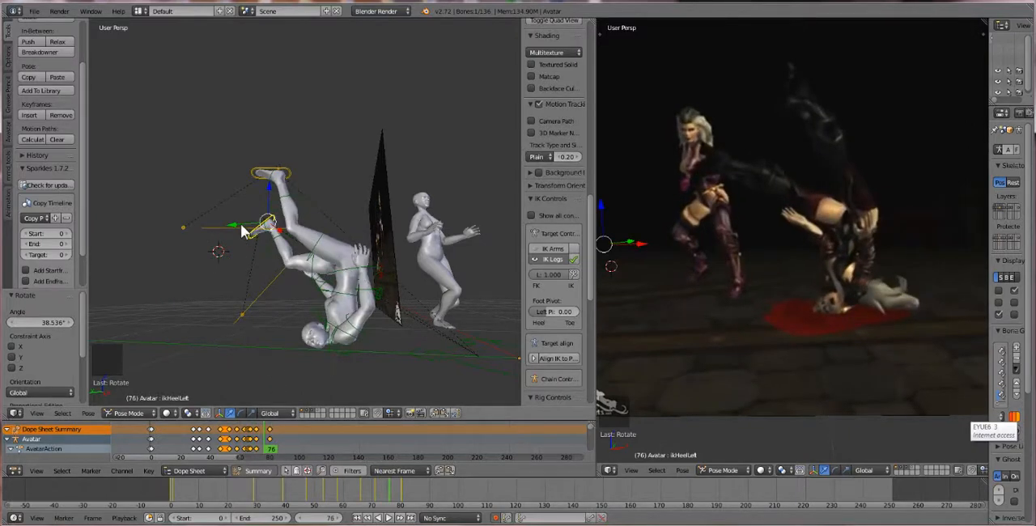
pyautogui.moveTo(241, 232); pyautogui.dragTo(229, 238)
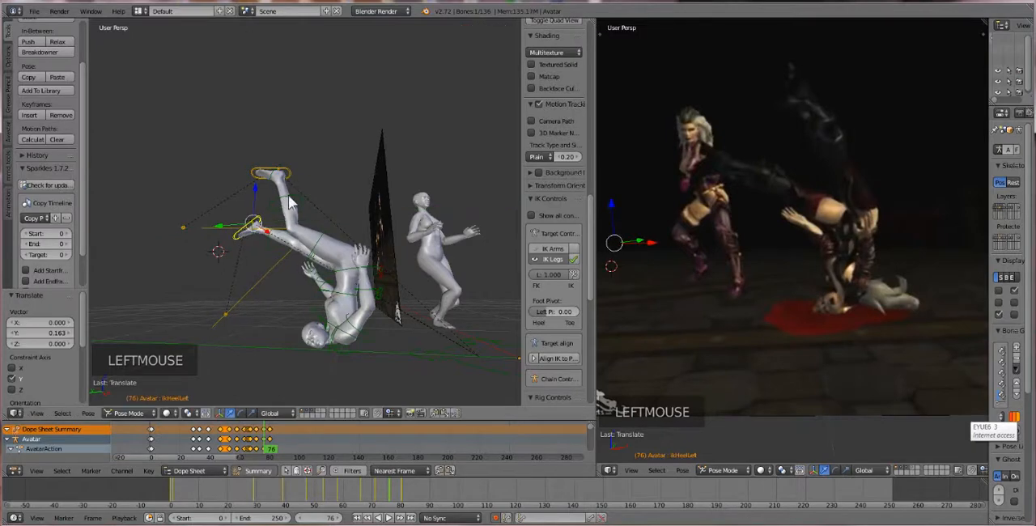
pyautogui.rightClick(269, 172)
pyautogui.moveTo(272, 174); pyautogui.dragTo(267, 234, button='middle')
pyautogui.moveTo(241, 232)
pyautogui.mouseDown()
pyautogui.moveTo(214, 230)
pyautogui.moveTo(227, 236)
pyautogui.mouseUp()
pyautogui.moveTo(225, 232); pyautogui.dragTo(265, 223, button='middle')
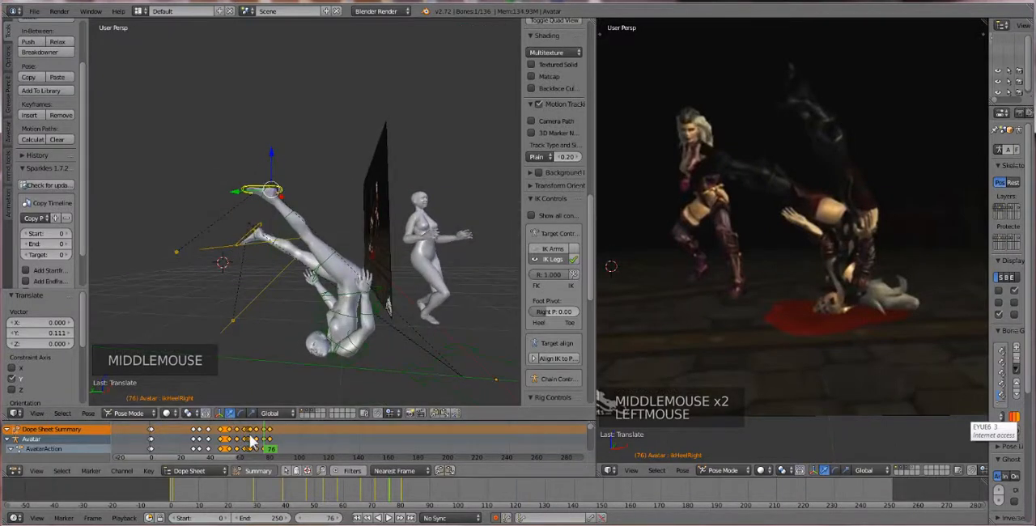
# At frame 85, move the first avatar's COG about 0.013 along Y and rotate its torso about -13.3°
pyautogui.moveTo(267, 444); pyautogui.dragTo(284, 447)
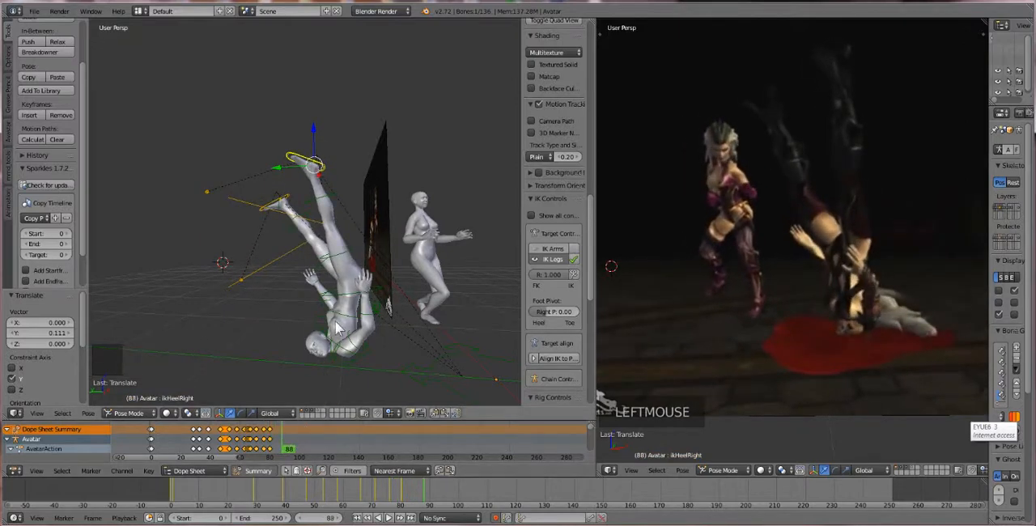
pyautogui.scroll(1, 339, 328)
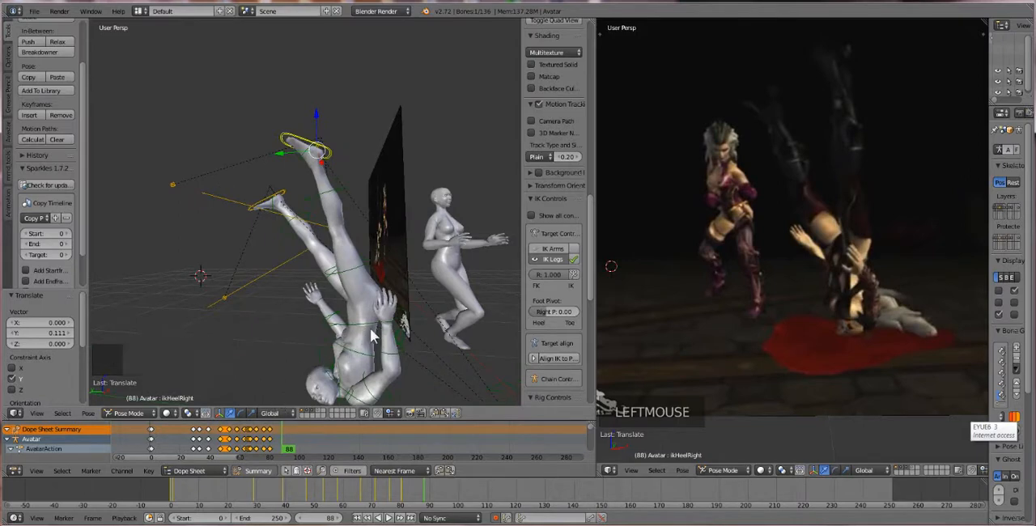
pyautogui.moveTo(276, 438)
pyautogui.mouseDown()
pyautogui.moveTo(246, 444)
pyautogui.moveTo(277, 439)
pyautogui.mouseUp()
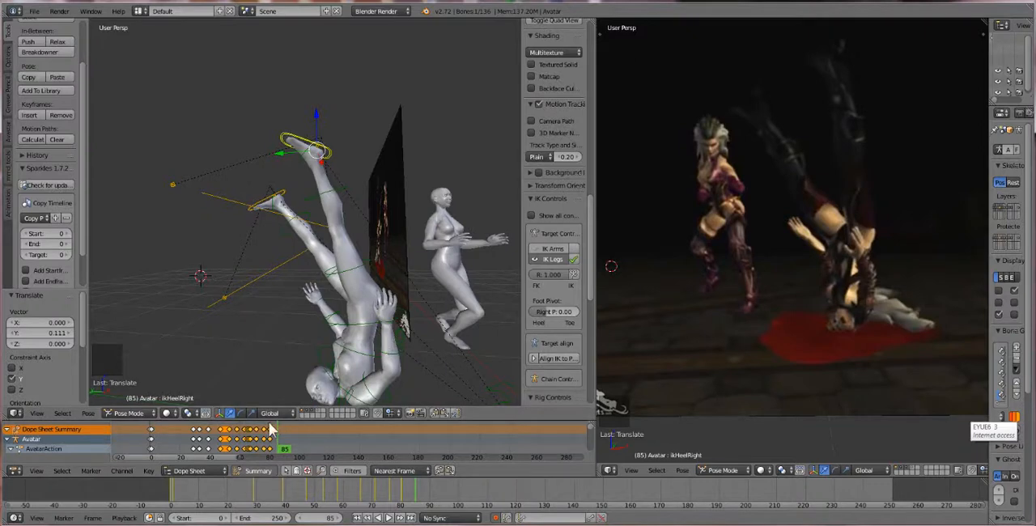
pyautogui.rightClick(404, 338)
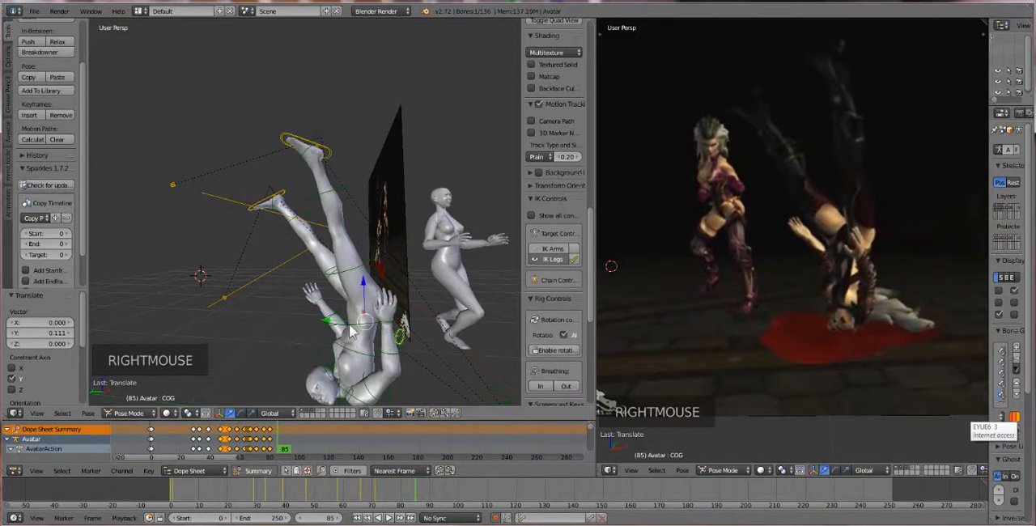
pyautogui.moveTo(330, 322); pyautogui.dragTo(329, 331)
pyautogui.rightClick(345, 376)
pyautogui.press('r')
pyautogui.press('r')
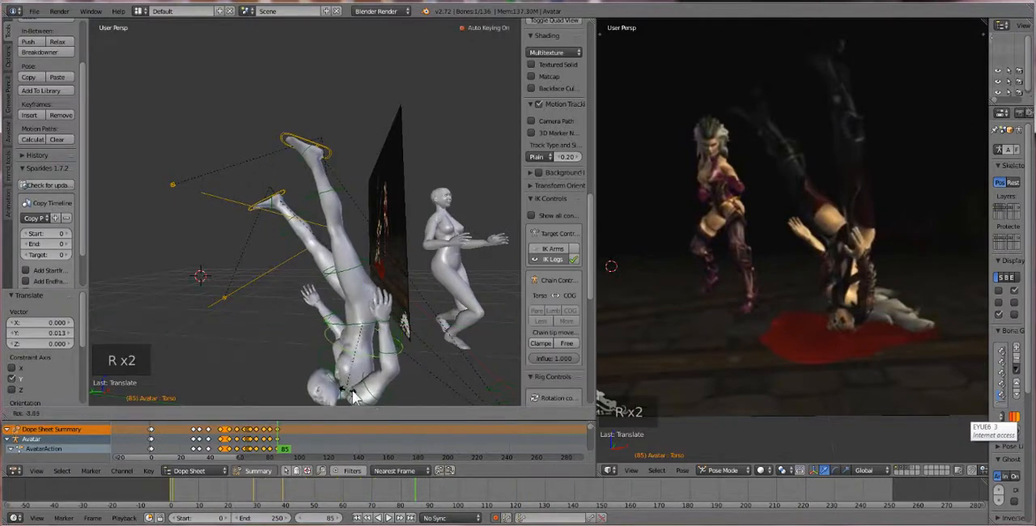
pyautogui.click(360, 395)
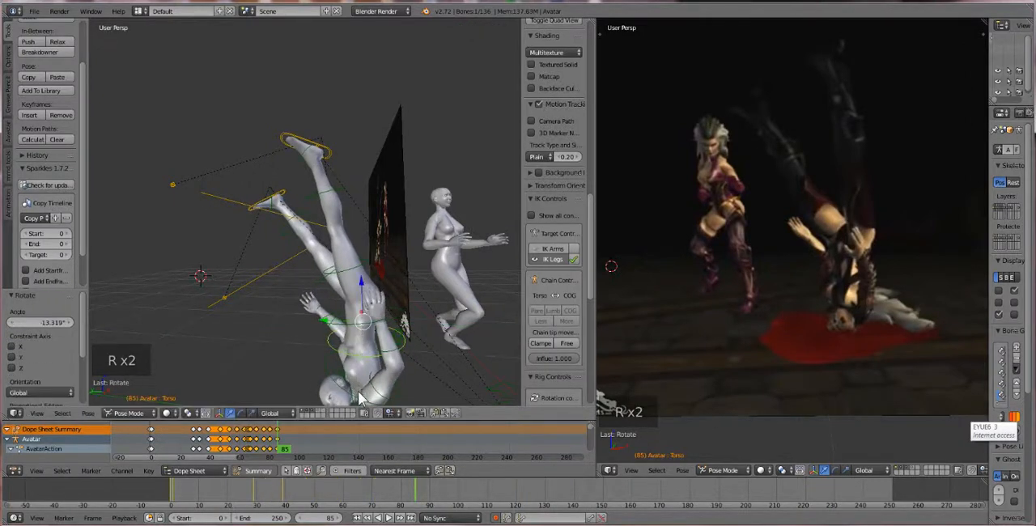
# Move the left heel target about -0.157 along Y, raise it about 0.053 along Z, and rotate it about 37.1°
pyautogui.scroll(-2, 362, 397)
pyautogui.moveTo(364, 386); pyautogui.dragTo(340, 253, button='middle')
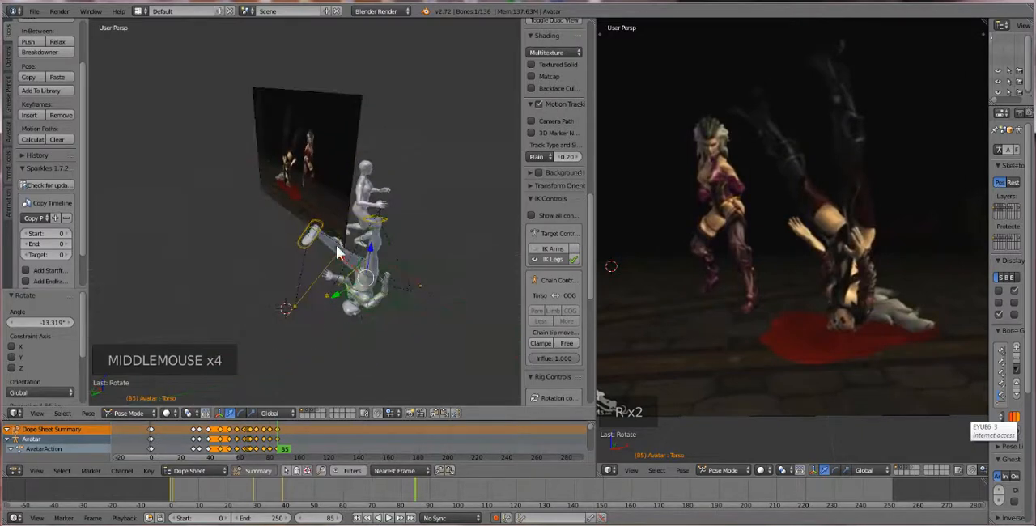
pyautogui.rightClick(318, 229)
pyautogui.moveTo(296, 216)
pyautogui.mouseDown()
pyautogui.moveTo(280, 232)
pyautogui.moveTo(293, 230)
pyautogui.mouseUp()
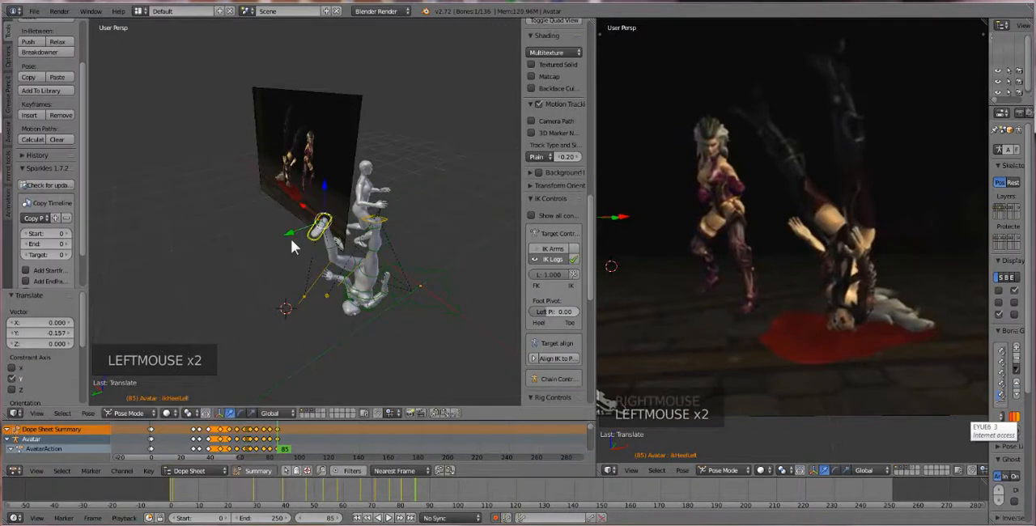
pyautogui.moveTo(291, 238); pyautogui.dragTo(308, 174, button='middle')
pyautogui.moveTo(308, 171); pyautogui.dragTo(325, 175)
pyautogui.press('r')
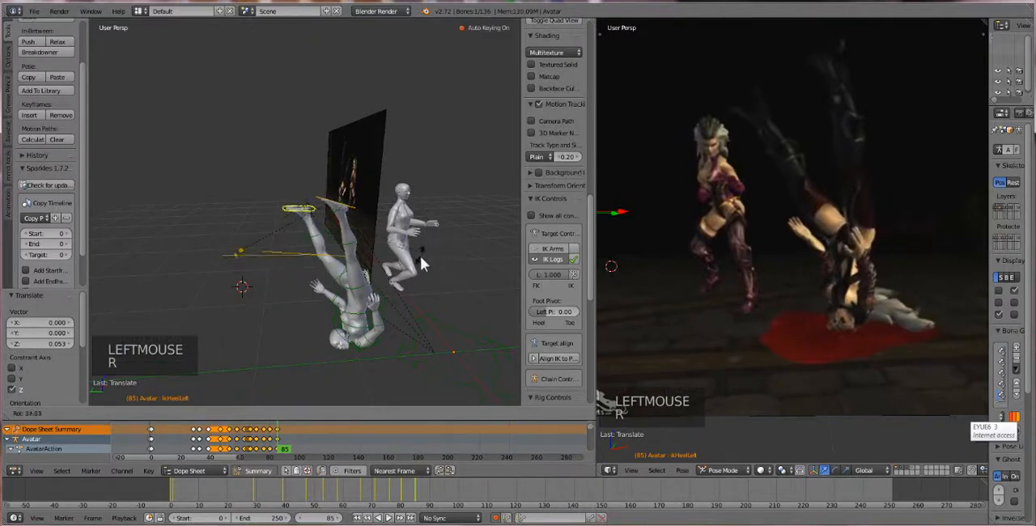
pyautogui.click(419, 268)
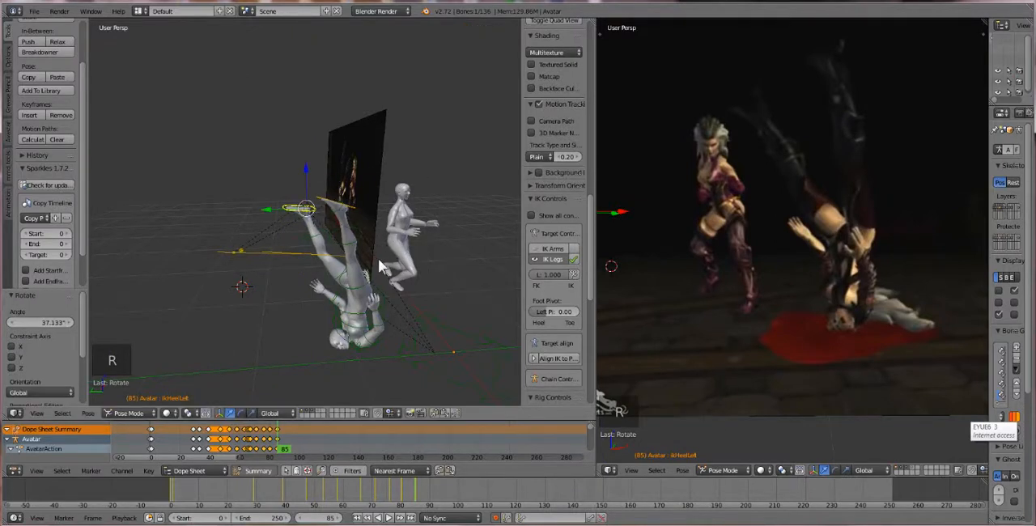
# At frame 88, raise the left heel target about 0.102 along Z and rotate it about 33.6°
pyautogui.moveTo(367, 284)
pyautogui.mouseDown(button='middle')
pyautogui.moveTo(359, 257)
pyautogui.moveTo(360, 279)
pyautogui.mouseUp(button='middle')
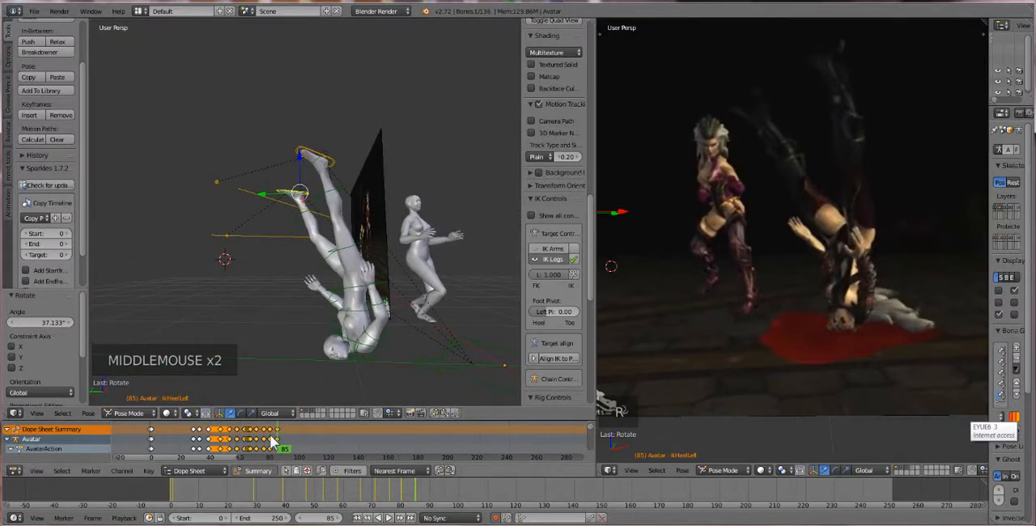
pyautogui.moveTo(272, 440)
pyautogui.mouseDown()
pyautogui.moveTo(250, 448)
pyautogui.moveTo(291, 450)
pyautogui.moveTo(241, 451)
pyautogui.moveTo(282, 454)
pyautogui.mouseUp()
pyautogui.moveTo(372, 241); pyautogui.dragTo(337, 228, button='middle')
pyautogui.moveTo(278, 212); pyautogui.dragTo(327, 165)
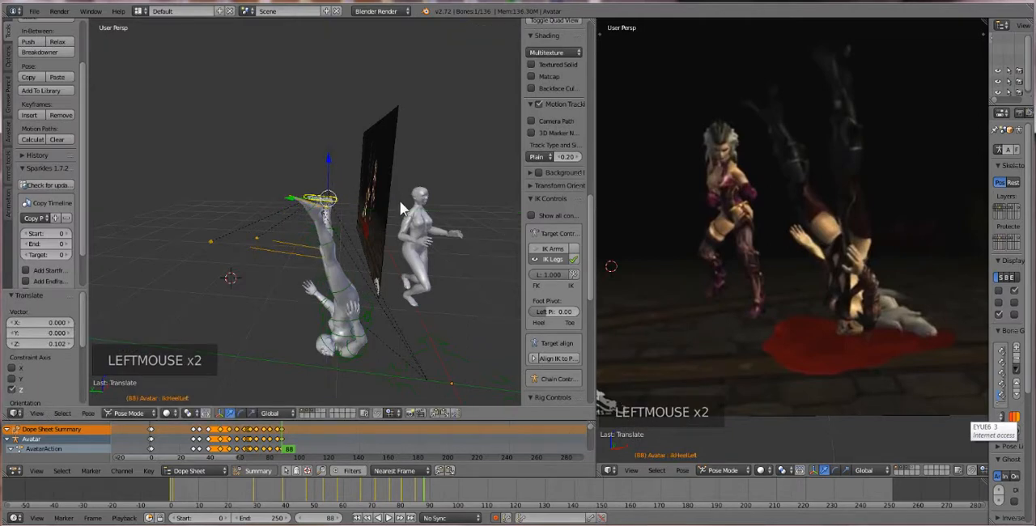
pyautogui.press('r')
pyautogui.click(393, 245)
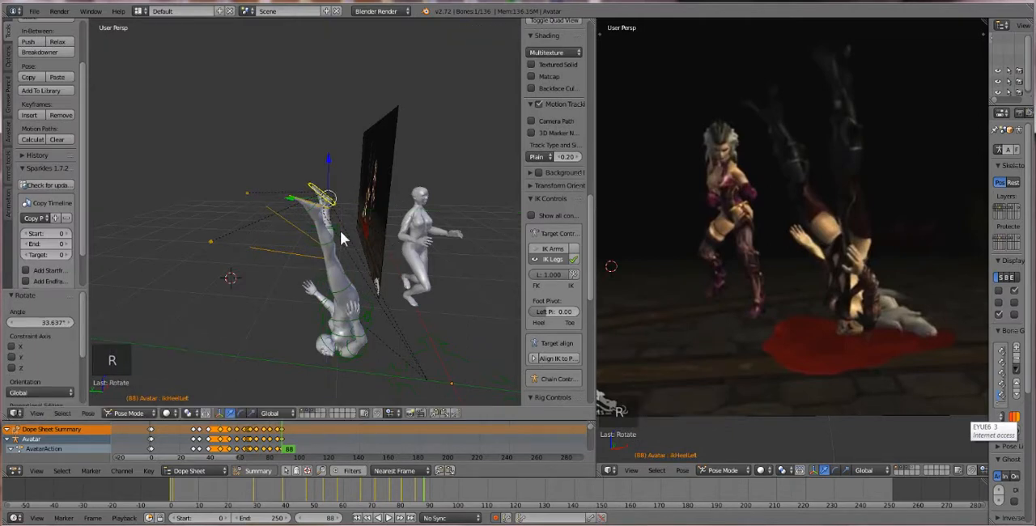
# Rotate the right heel target about 18°, then raise both heel targets about 0.015 along Z
pyautogui.rightClick(318, 206)
pyautogui.press('r')
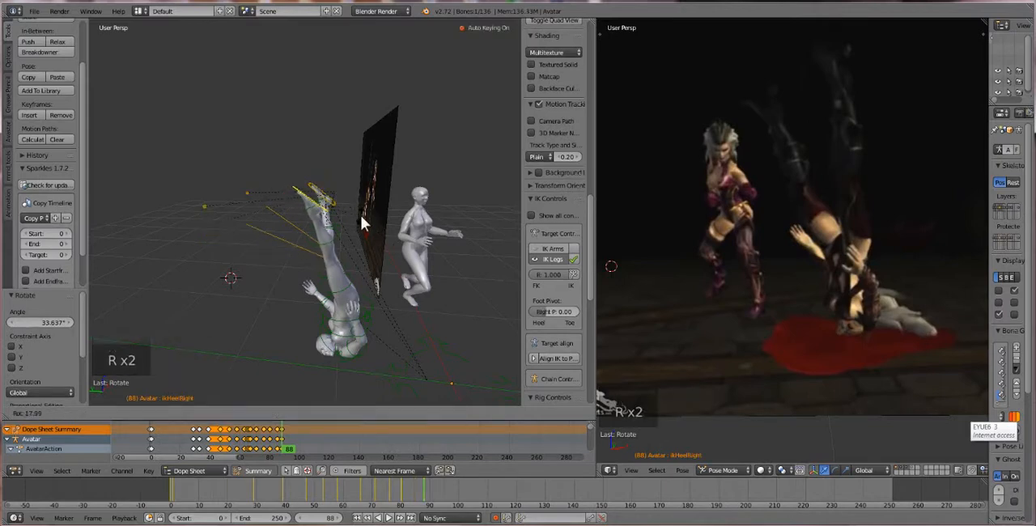
pyautogui.click(363, 223)
pyautogui.moveTo(364, 223); pyautogui.dragTo(328, 297, button='middle')
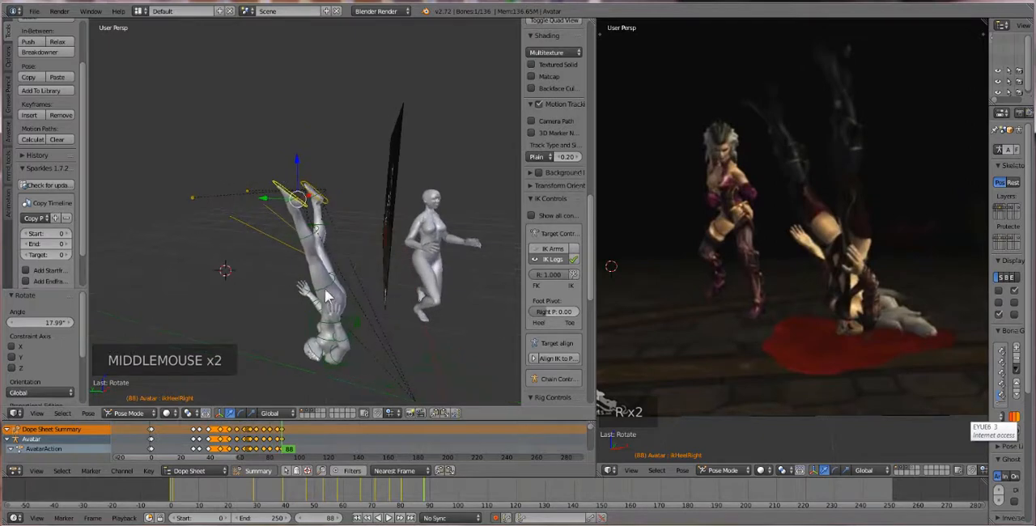
pyautogui.keyDown('shift'); pyautogui.rightClick(318, 198); pyautogui.keyUp('shift')
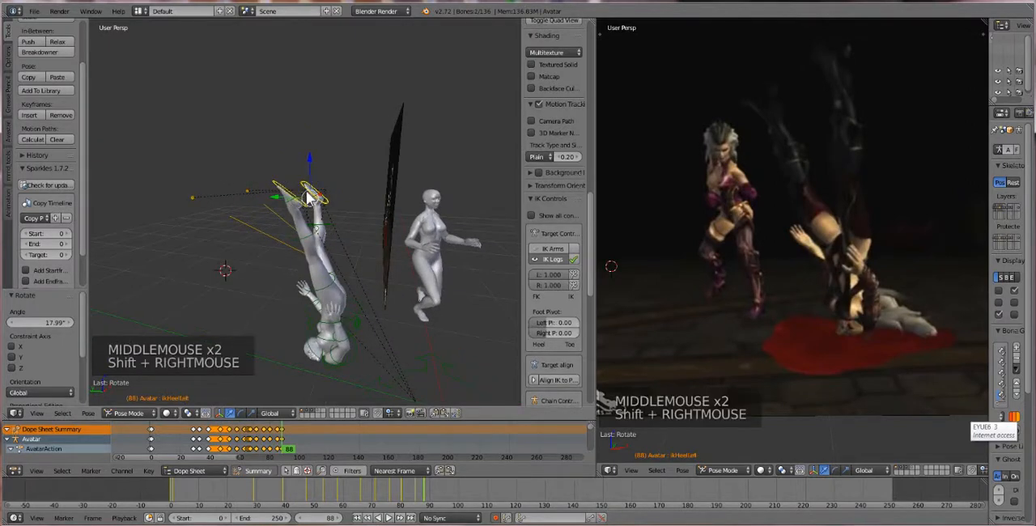
pyautogui.moveTo(299, 197); pyautogui.dragTo(331, 162)
pyautogui.moveTo(354, 286); pyautogui.dragTo(317, 340, button='middle')
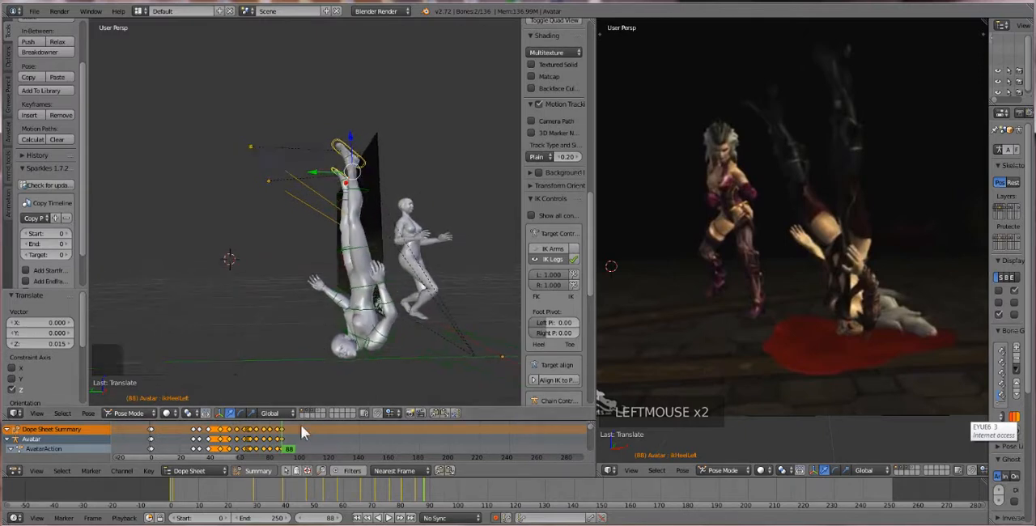
# At frame 94, rotate the first avatar's neck about -96.1°
pyautogui.moveTo(283, 440)
pyautogui.mouseDown()
pyautogui.moveTo(296, 441)
pyautogui.moveTo(271, 438)
pyautogui.moveTo(291, 434)
pyautogui.mouseUp()
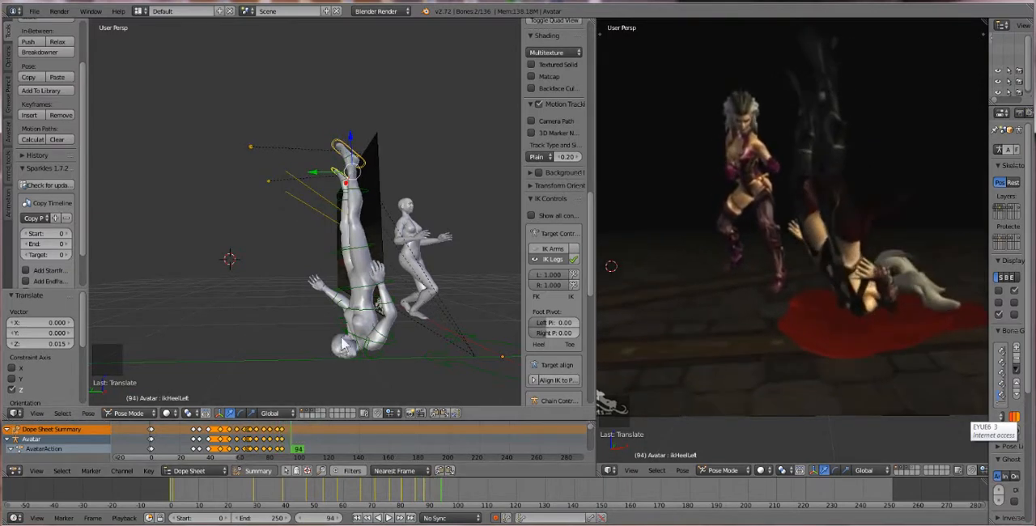
pyautogui.rightClick(354, 294)
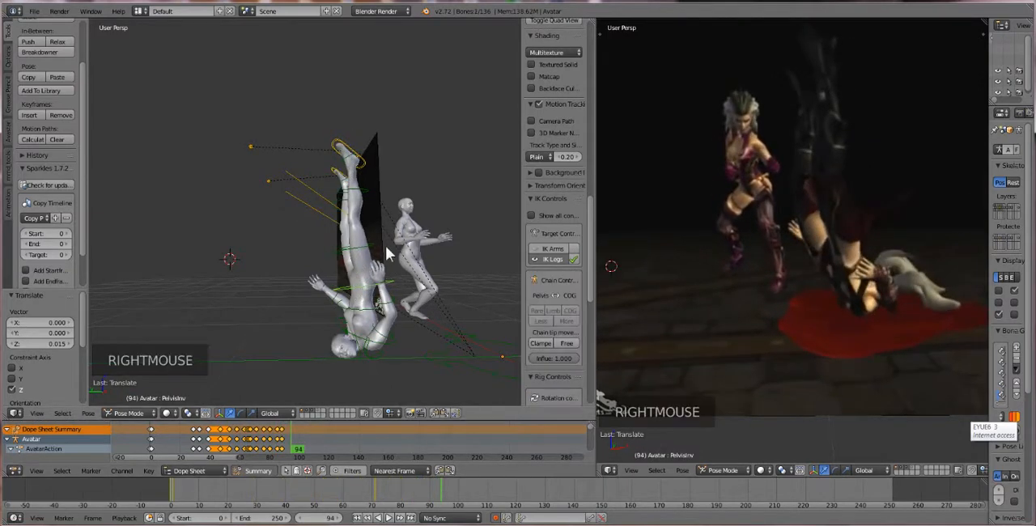
pyautogui.moveTo(357, 357); pyautogui.dragTo(345, 345, button='middle')
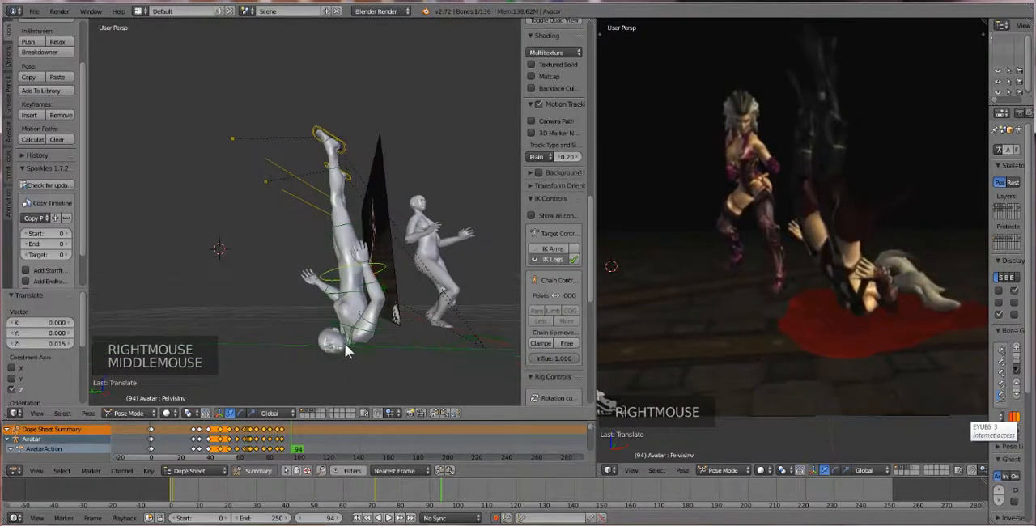
pyautogui.rightClick(349, 347)
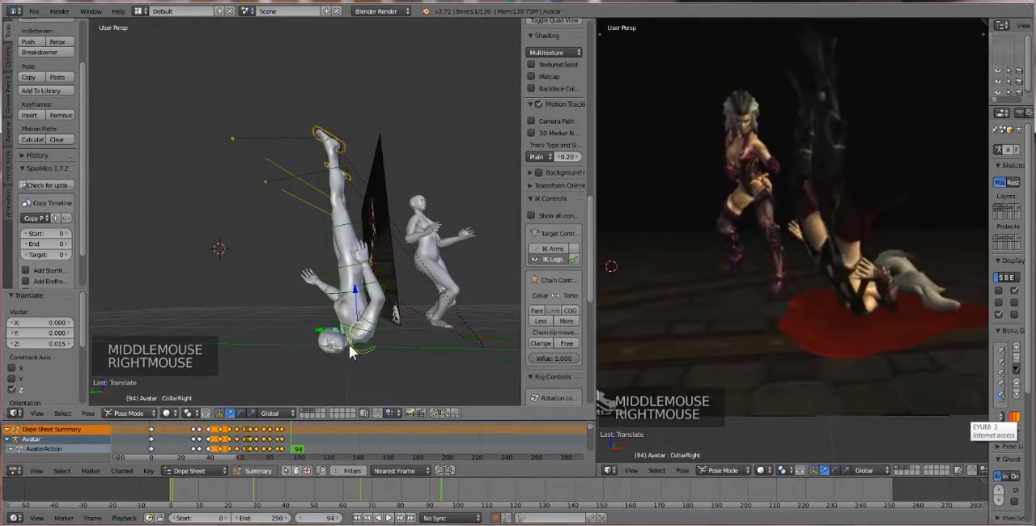
pyautogui.moveTo(349, 344); pyautogui.dragTo(351, 331, button='middle')
pyautogui.rightClick(351, 331)
pyautogui.rightClick(350, 332)
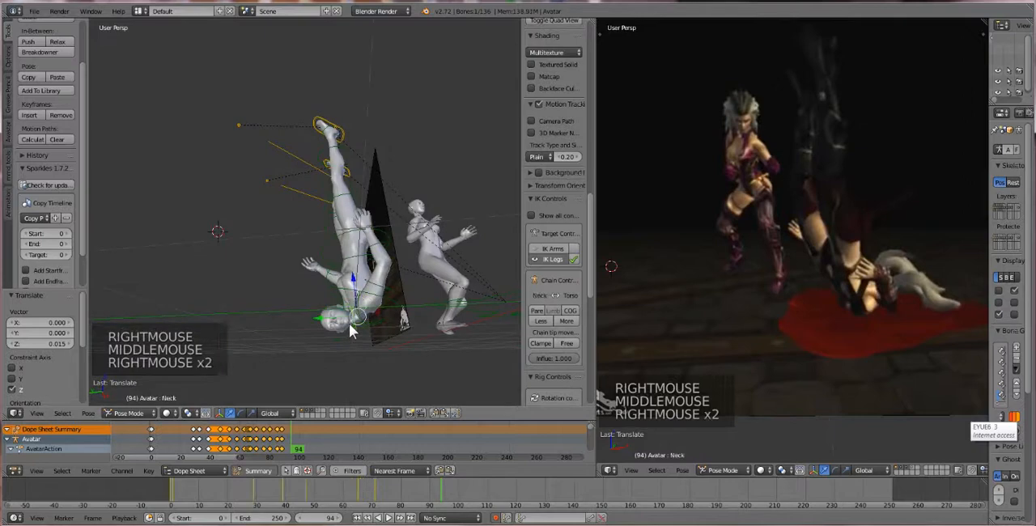
pyautogui.press('r')
pyautogui.press('r')
pyautogui.press('r')
pyautogui.click(402, 340)
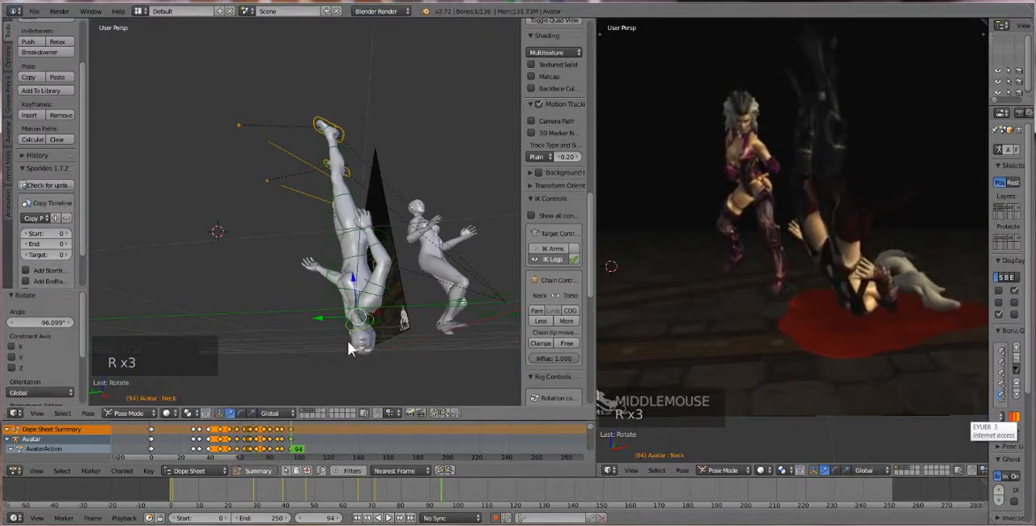
# Rotate the neck a further -76.3° or so from another viewing angle
pyautogui.moveTo(347, 340); pyautogui.dragTo(336, 344, button='middle')
pyautogui.moveTo(336, 345); pyautogui.dragTo(368, 347, button='middle')
pyautogui.press('r')
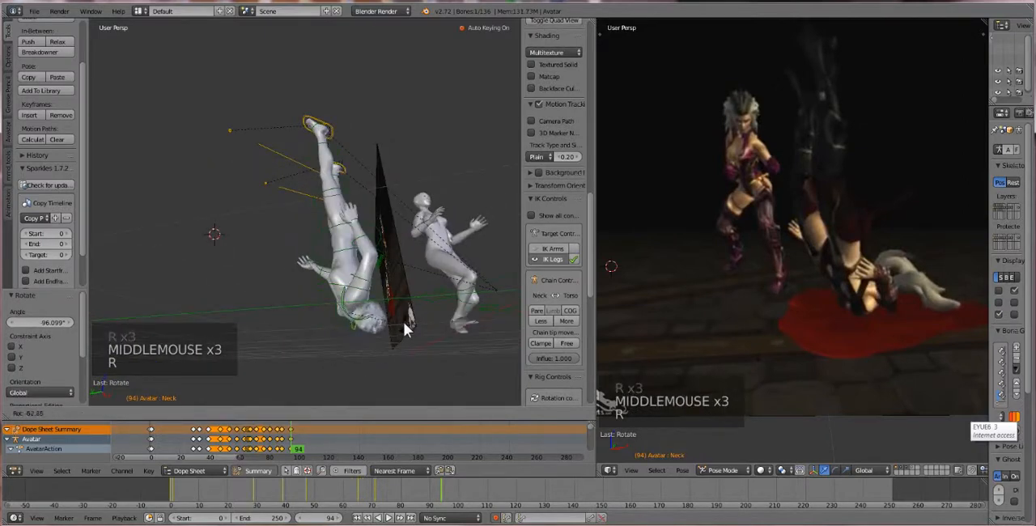
pyautogui.click(403, 319)
pyautogui.moveTo(370, 310); pyautogui.dragTo(358, 334, button='middle')
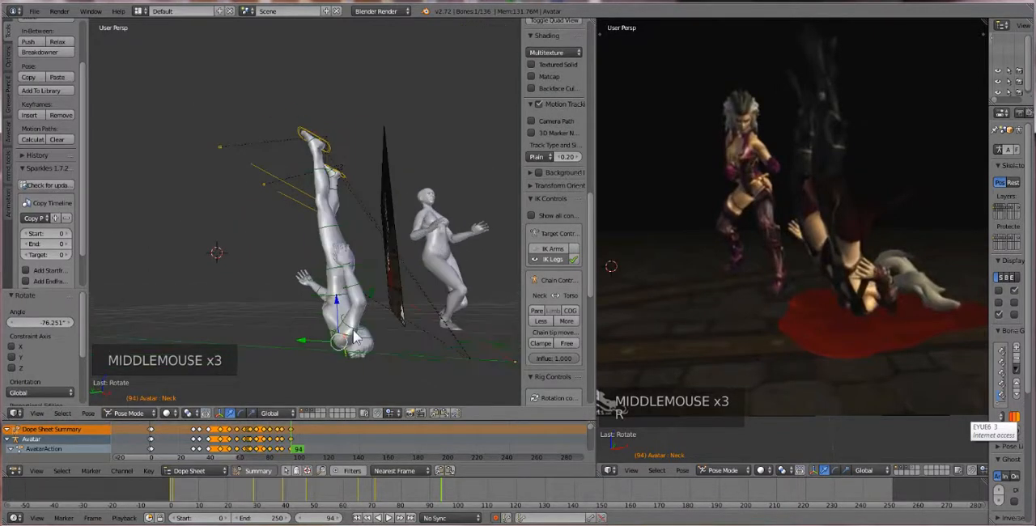
# Rotate the right shoulder about -50.6°, then adjust it with a trackball rotation of about -6.9° and 1.7°
pyautogui.rightClick(357, 333)
pyautogui.rightClick(350, 332)
pyautogui.rightClick(350, 332)
pyautogui.press('r')
pyautogui.press('r')
pyautogui.press('r')
pyautogui.press('r')
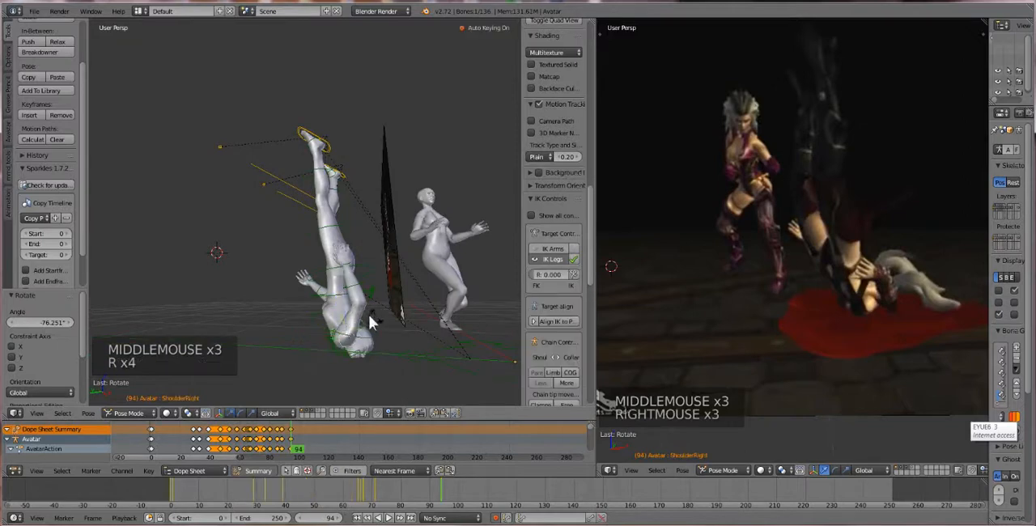
pyautogui.press('r')
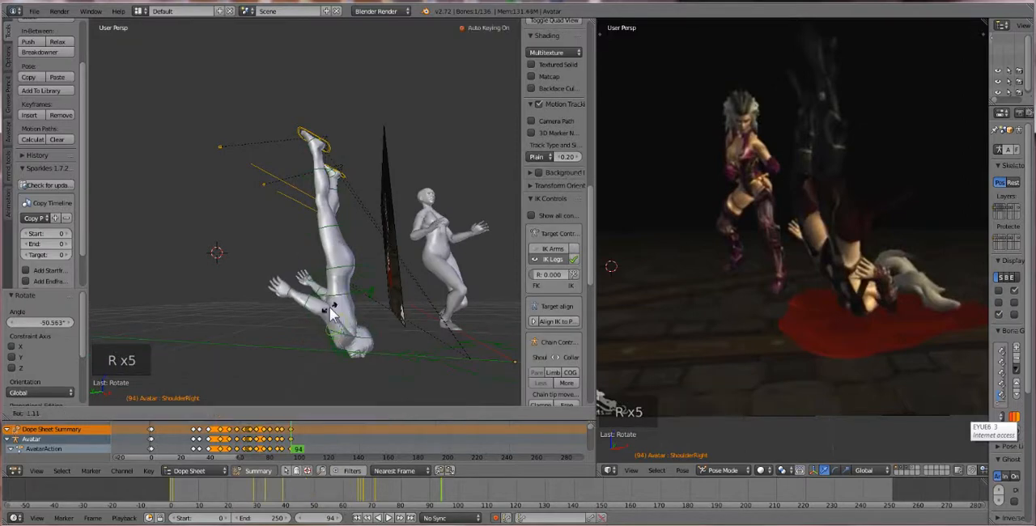
pyautogui.moveTo(333, 307); pyautogui.dragTo(392, 328, button='middle')
# Rotate the torso about -56.4°, then by a further -5.7° to bend the upper body
pyautogui.scroll(2, 405, 328)
pyautogui.moveTo(389, 324); pyautogui.dragTo(380, 320, button='middle')
pyautogui.moveTo(381, 319); pyautogui.dragTo(442, 356, button='middle')
pyautogui.rightClick(449, 346)
pyautogui.press('r')
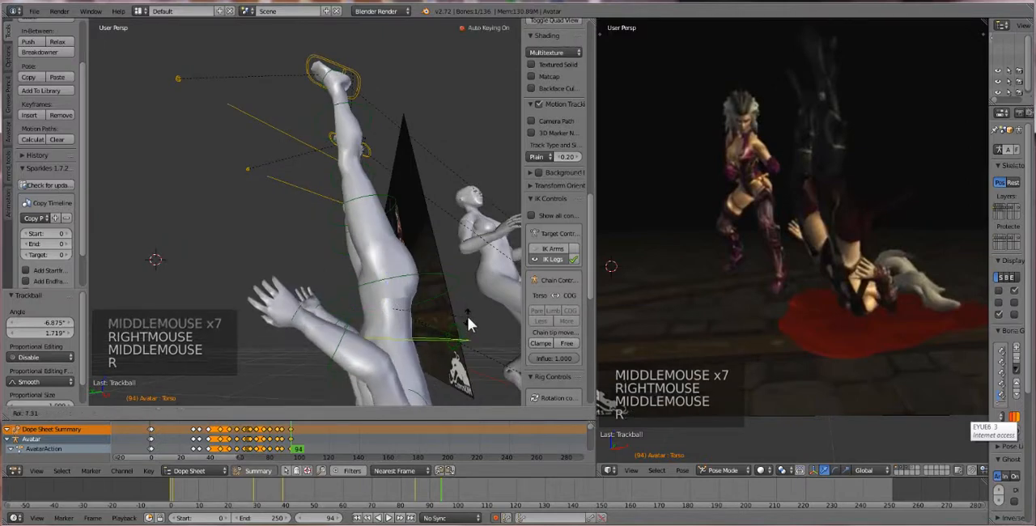
pyautogui.click(414, 269)
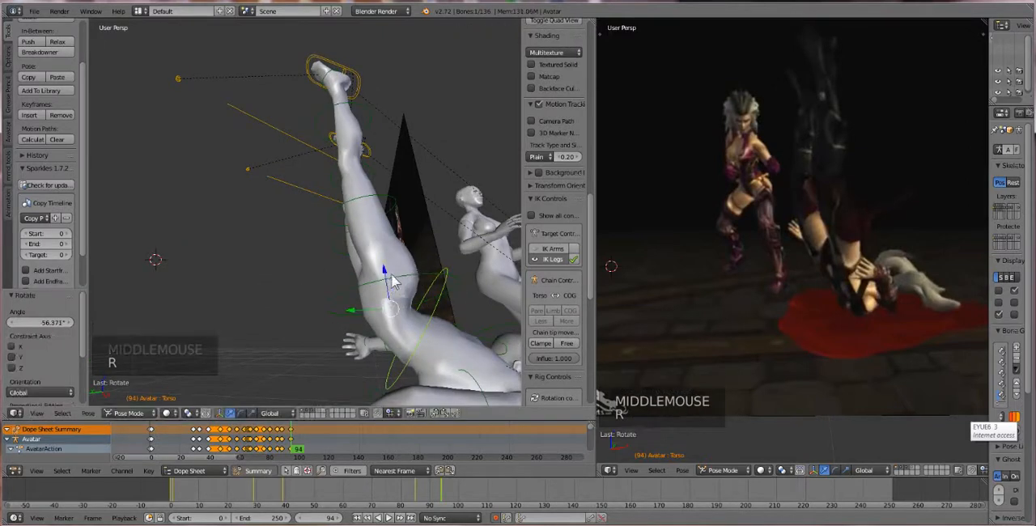
pyautogui.scroll(-2, 394, 281)
pyautogui.press('r')
pyautogui.click(388, 288)
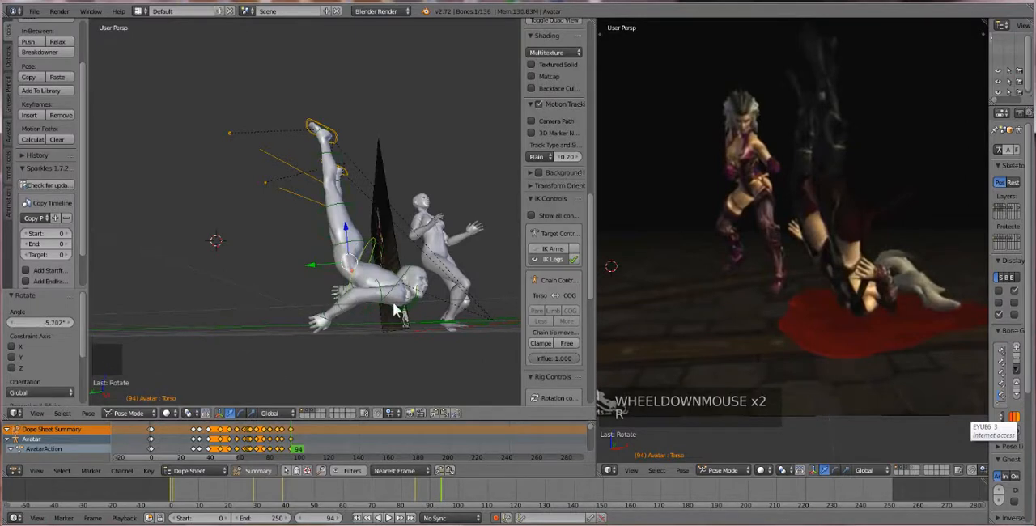
# Rotate the neck about 56.9° to realign the head with the bent torso
pyautogui.moveTo(363, 301)
pyautogui.mouseDown(button='middle')
pyautogui.moveTo(350, 297)
pyautogui.moveTo(354, 307)
pyautogui.mouseUp(button='middle')
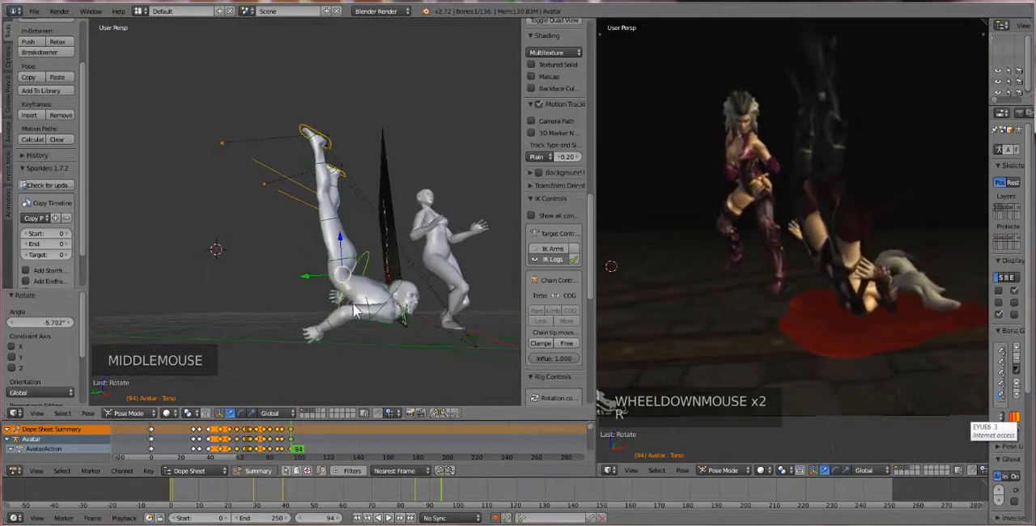
pyautogui.rightClick(402, 319)
pyautogui.rightClick(400, 318)
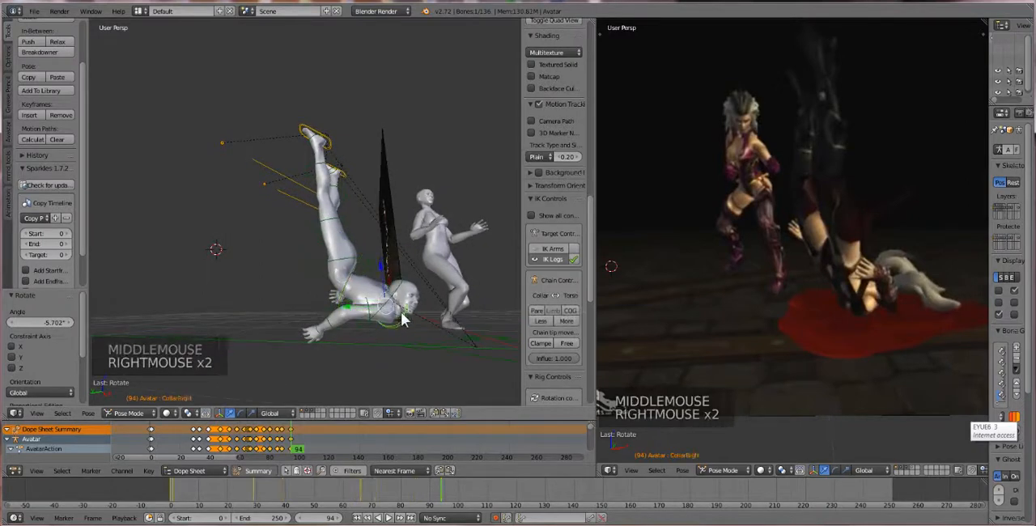
pyautogui.rightClick(399, 320)
pyautogui.press('r')
pyautogui.press('r')
pyautogui.press('r')
pyautogui.press('r')
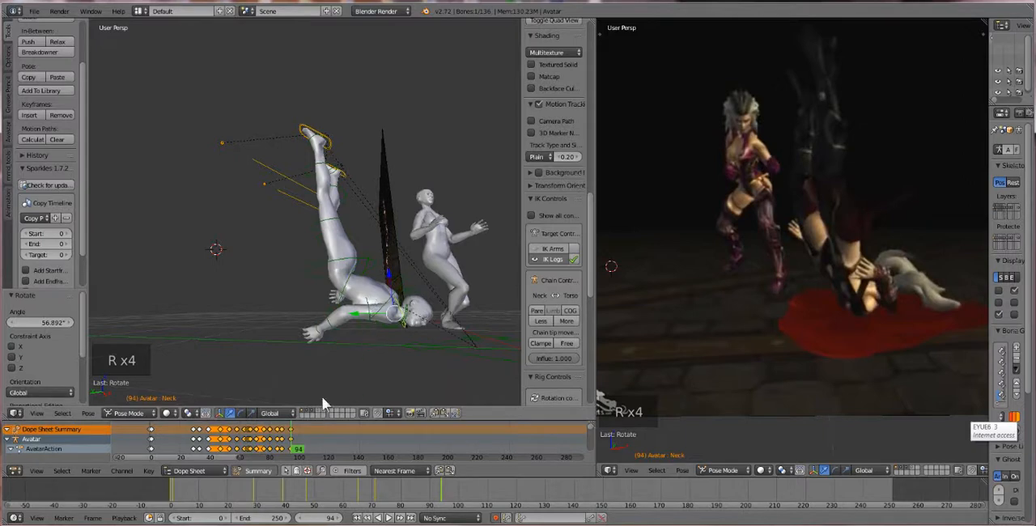
pyautogui.click(232, 413)
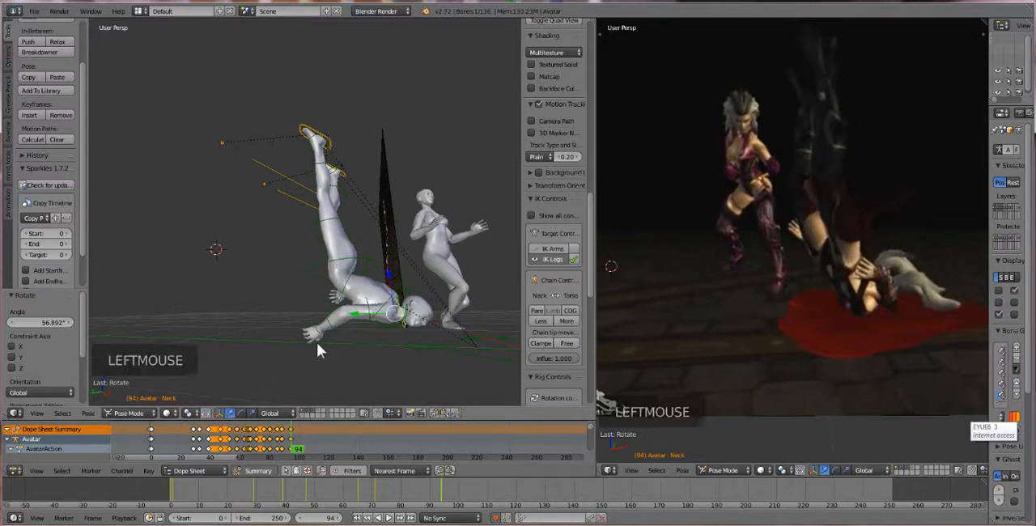
# Try to lower the first avatar's bones, including the origin, by about 0.144 along Z at frame 94
pyautogui.rightClick(364, 273)
pyautogui.moveTo(336, 280); pyautogui.dragTo(338, 280, button='middle')
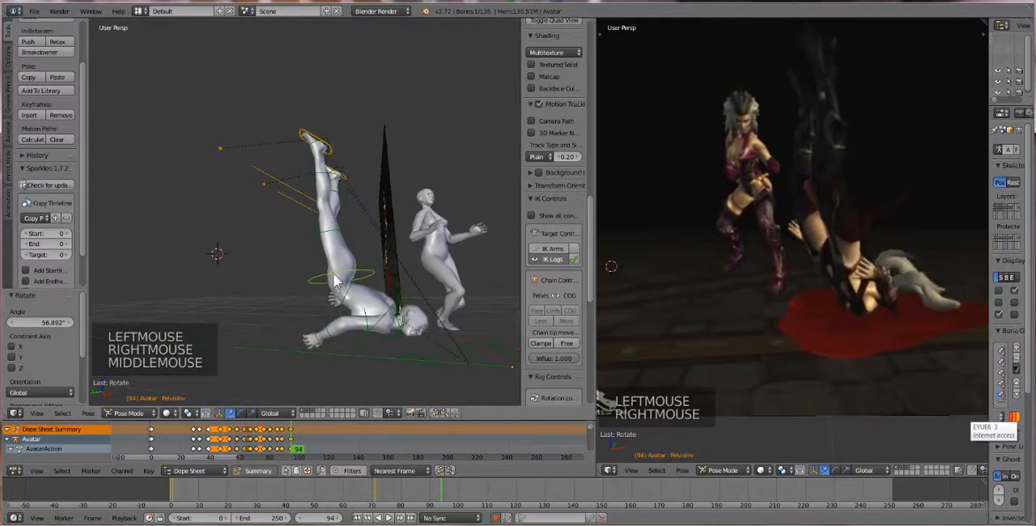
pyautogui.press('b')
pyautogui.moveTo(255, 105); pyautogui.dragTo(441, 398)
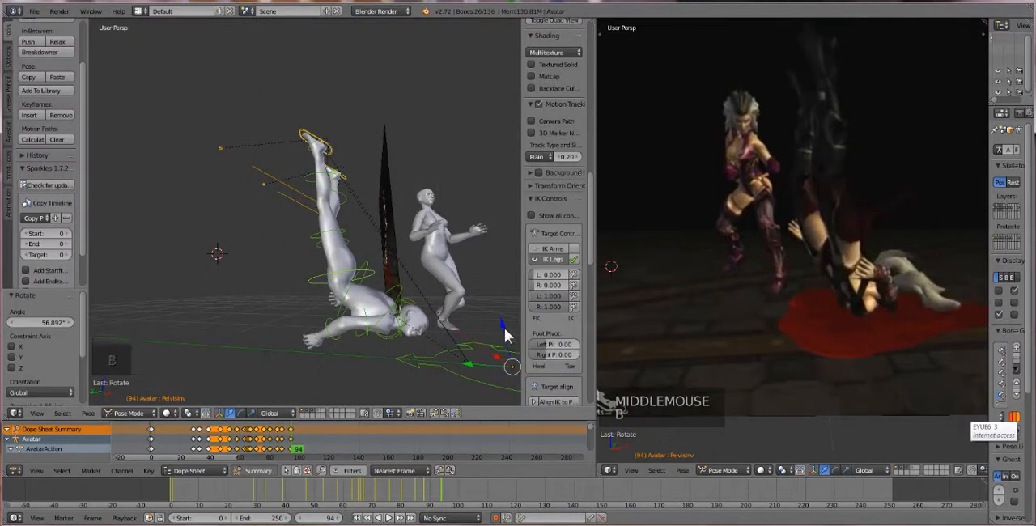
pyautogui.moveTo(504, 328); pyautogui.dragTo(512, 361)
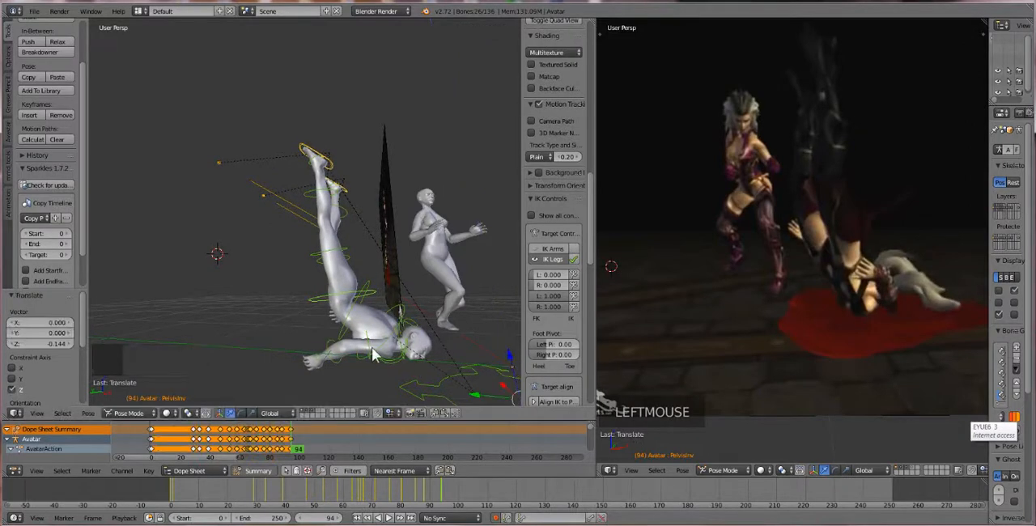
pyautogui.rightClick(326, 344)
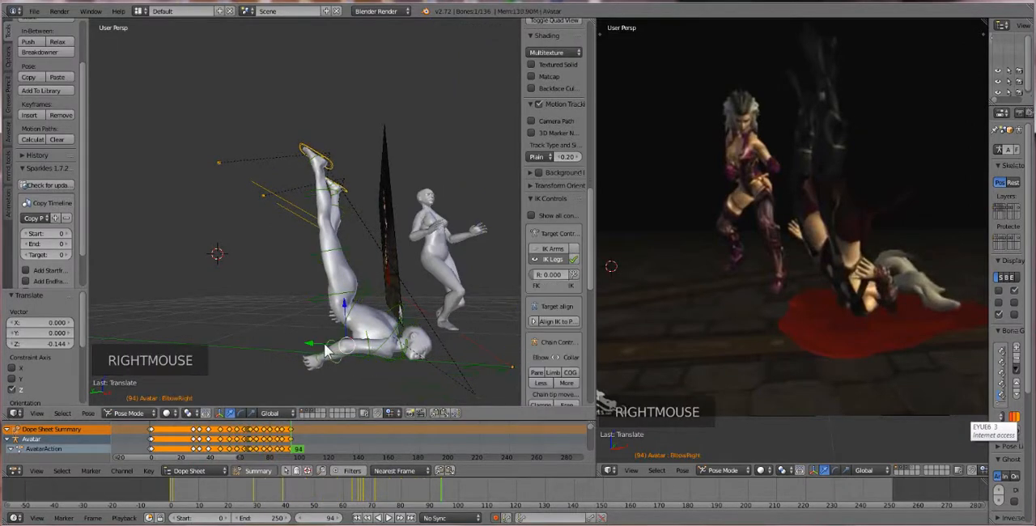
pyautogui.moveTo(300, 443); pyautogui.dragTo(251, 449)
# Undo the last downward move of the first avatar
pyautogui.hotkey('ctrl', 'z')
pyautogui.hotkey('ctrl', 'z')
pyautogui.hotkey('ctrl', 'z')
pyautogui.hotkey('ctrl', 'z')
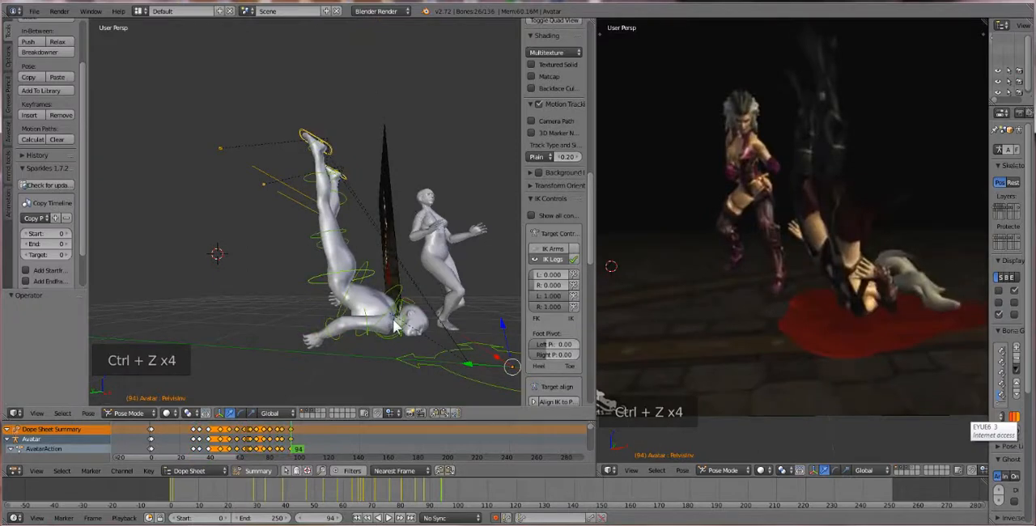
# Box-select the inverted avatar's body and leg bones without the origin and lower them about 0.185 along Z at frame 94
pyautogui.rightClick(368, 319)
pyautogui.moveTo(324, 285); pyautogui.dragTo(328, 267, button='middle')
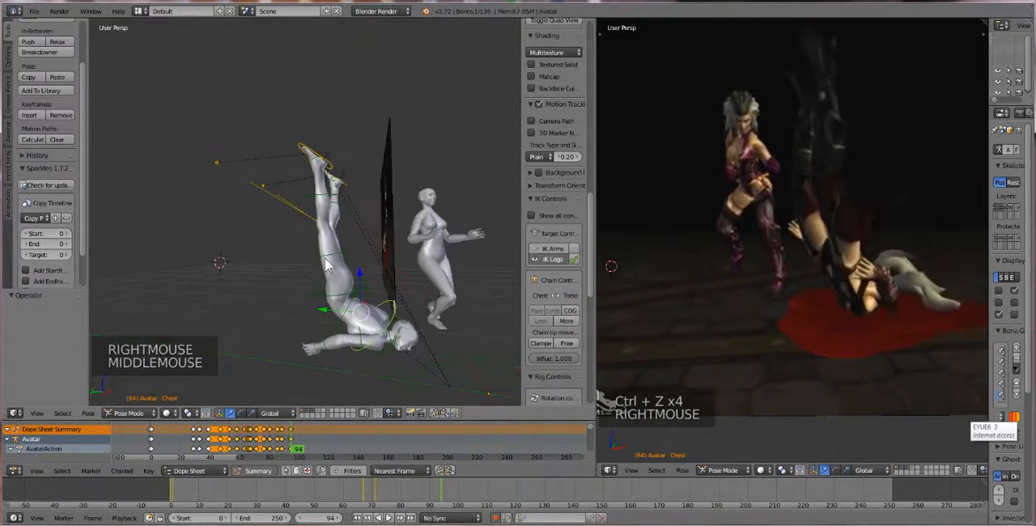
pyautogui.press('b')
pyautogui.moveTo(254, 124); pyautogui.dragTo(418, 357)
pyautogui.moveTo(342, 187); pyautogui.dragTo(334, 233)
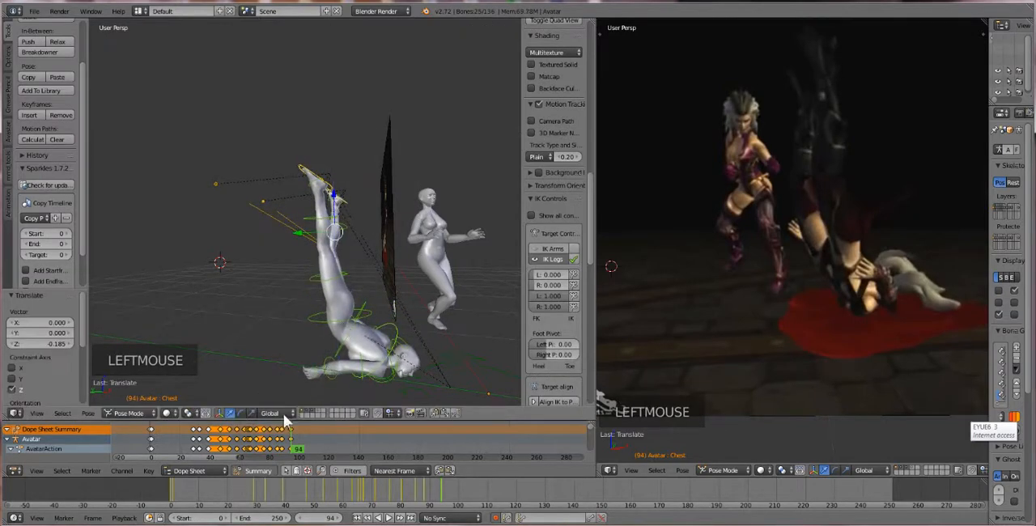
# Rotate the first avatar's right shoulder about 46.9° at frame 93
pyautogui.moveTo(287, 443)
pyautogui.mouseDown()
pyautogui.moveTo(225, 446)
pyautogui.moveTo(292, 455)
pyautogui.mouseUp()
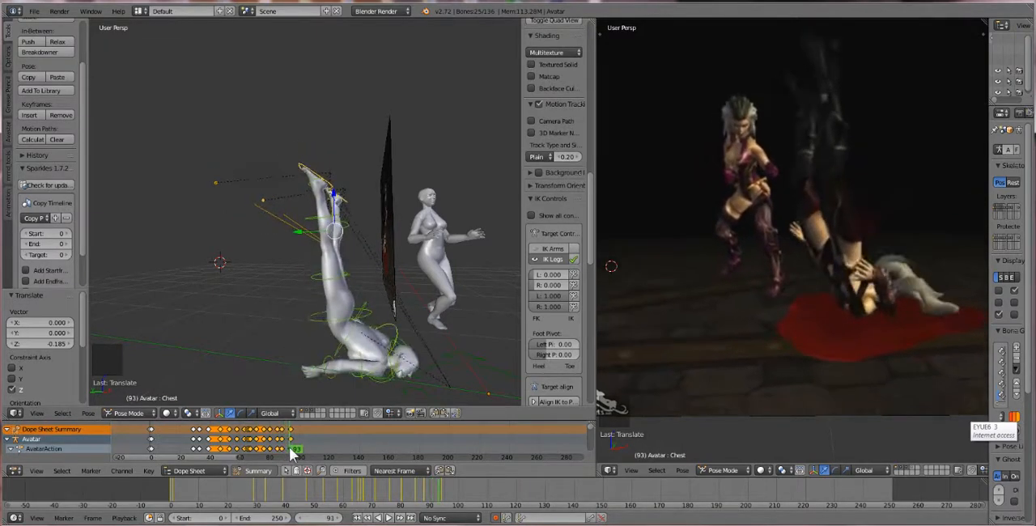
pyautogui.scroll(2, 350, 386)
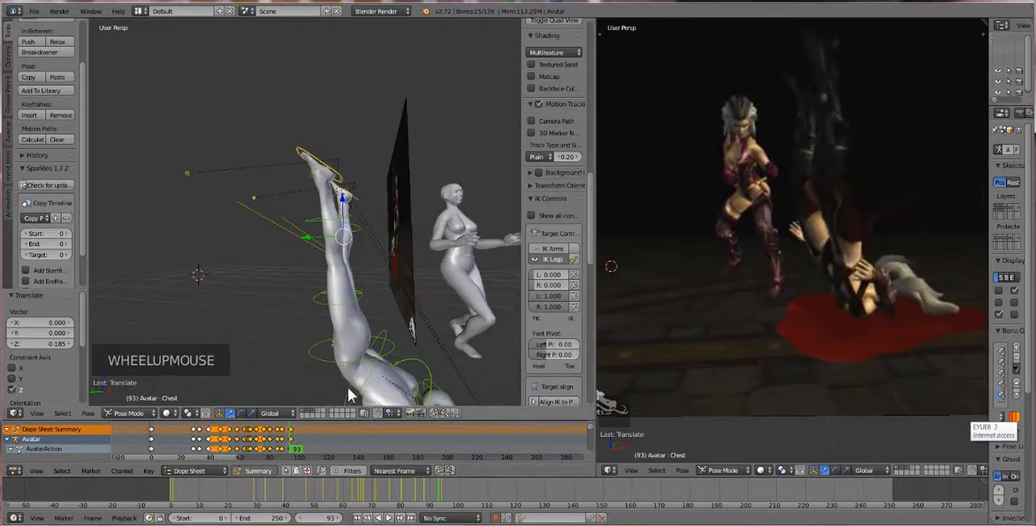
pyautogui.keyDown('shift'); pyautogui.moveTo(362, 376); pyautogui.dragTo(357, 291, button='middle'); pyautogui.keyUp('shift')
pyautogui.rightClick(372, 271)
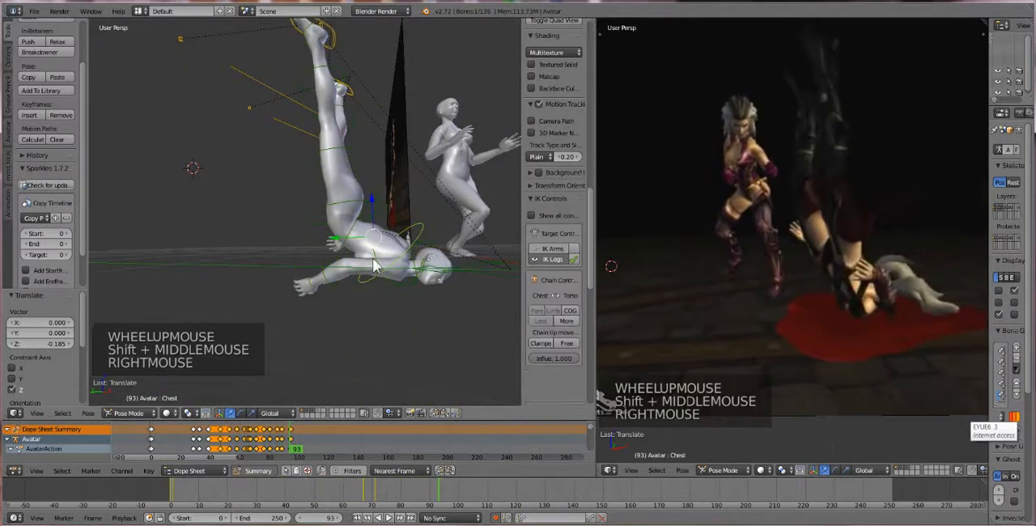
pyautogui.rightClick(375, 266)
pyautogui.press('r')
pyautogui.press('r')
pyautogui.press('r')
pyautogui.press('r')
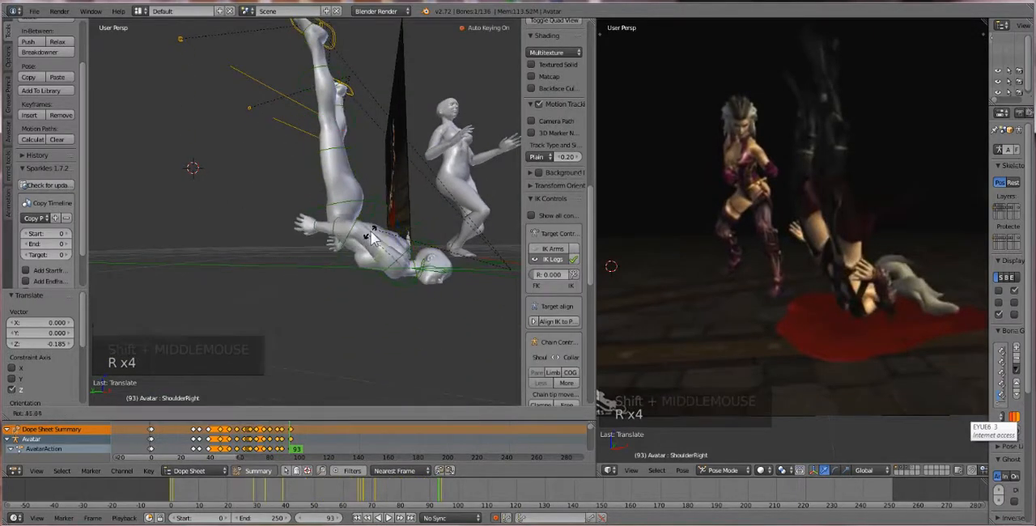
pyautogui.click(371, 239)
pyautogui.moveTo(356, 239)
pyautogui.mouseDown(button='middle')
pyautogui.moveTo(370, 259)
pyautogui.moveTo(361, 229)
pyautogui.mouseUp(button='middle')
# Move both heel IK controls about -0.006 in X, 0.011 in Y and -0.074 in Z to bend the raised legs
pyautogui.rightClick(356, 189)
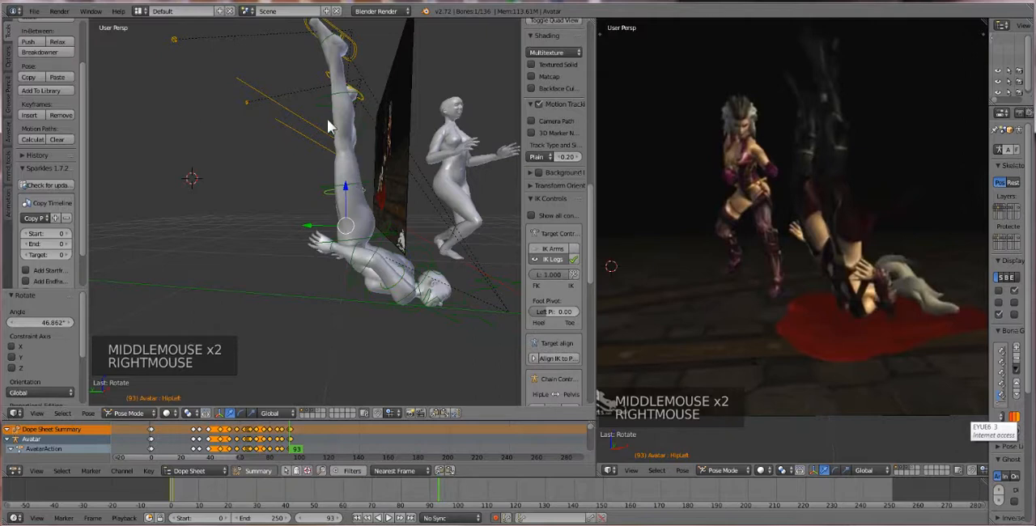
pyautogui.rightClick(364, 97)
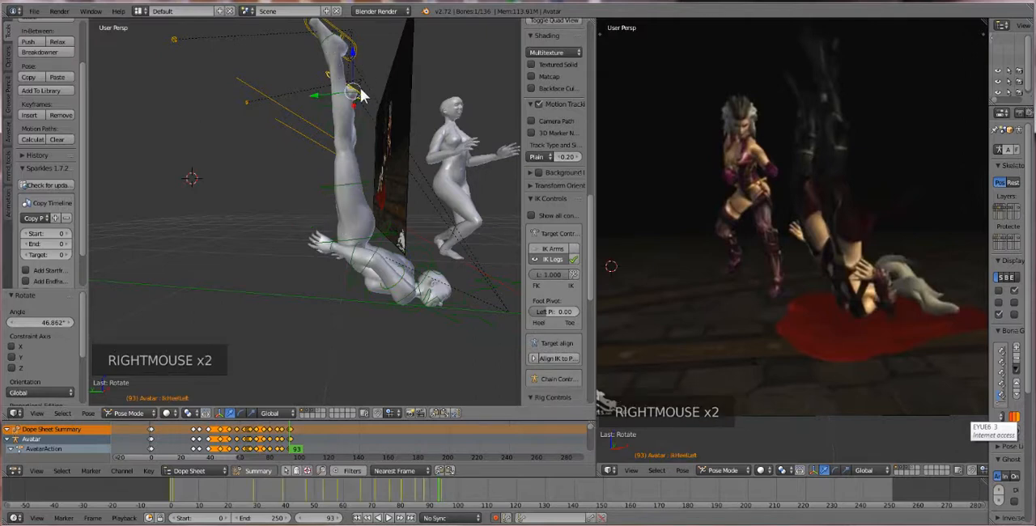
pyautogui.keyDown('shift'); pyautogui.rightClick(348, 47); pyautogui.keyUp('shift')
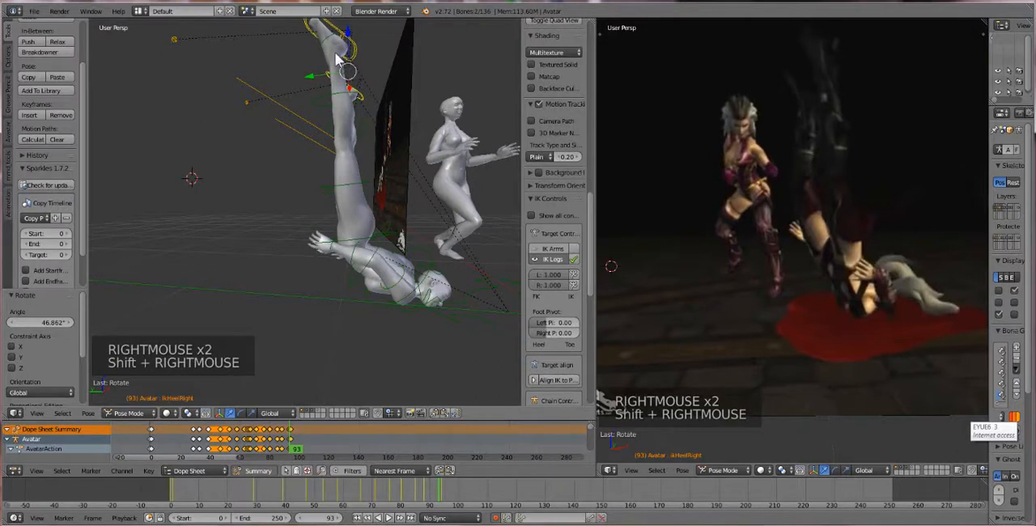
pyautogui.press('g')
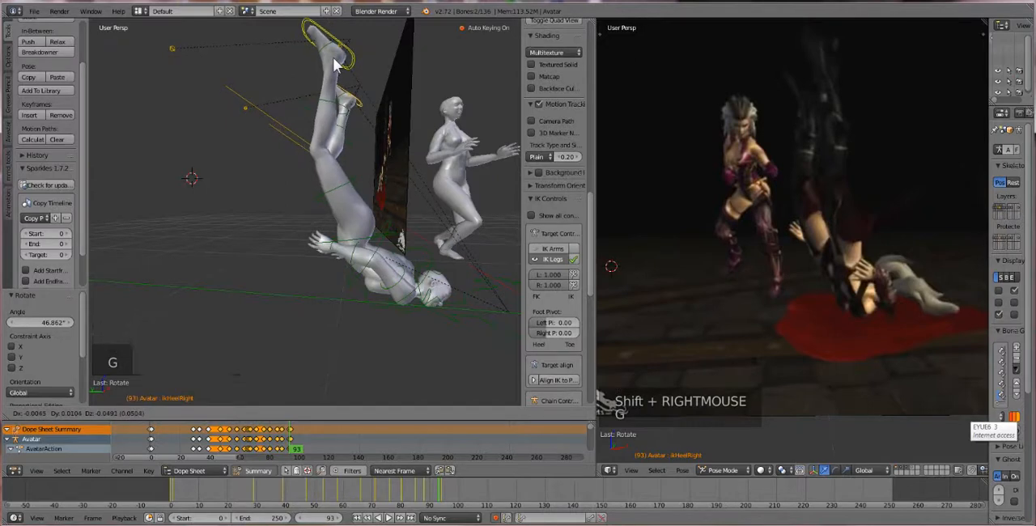
pyautogui.click(336, 70)
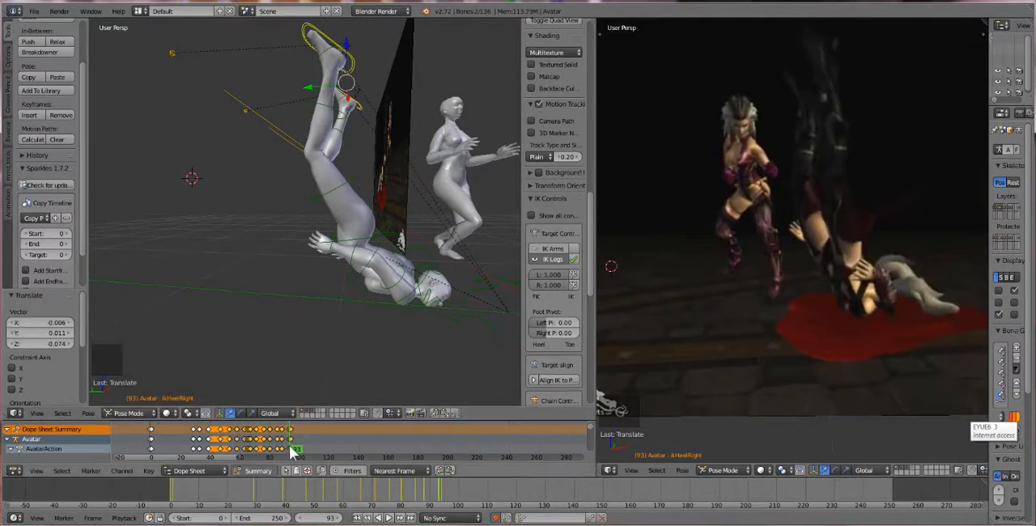
# Try to delete the frame 93 keyframe in the Dope Sheet and undo the deletion
pyautogui.moveTo(290, 446); pyautogui.dragTo(285, 446)
pyautogui.scroll(11, 285, 446)
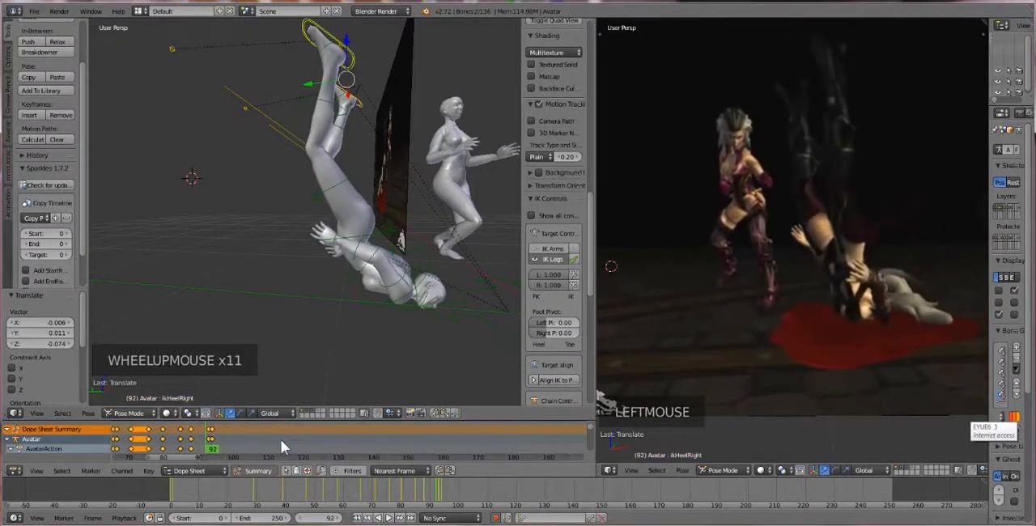
pyautogui.scroll(3, 281, 440)
pyautogui.moveTo(238, 437); pyautogui.dragTo(292, 431, button='middle')
pyautogui.rightClick(292, 429)
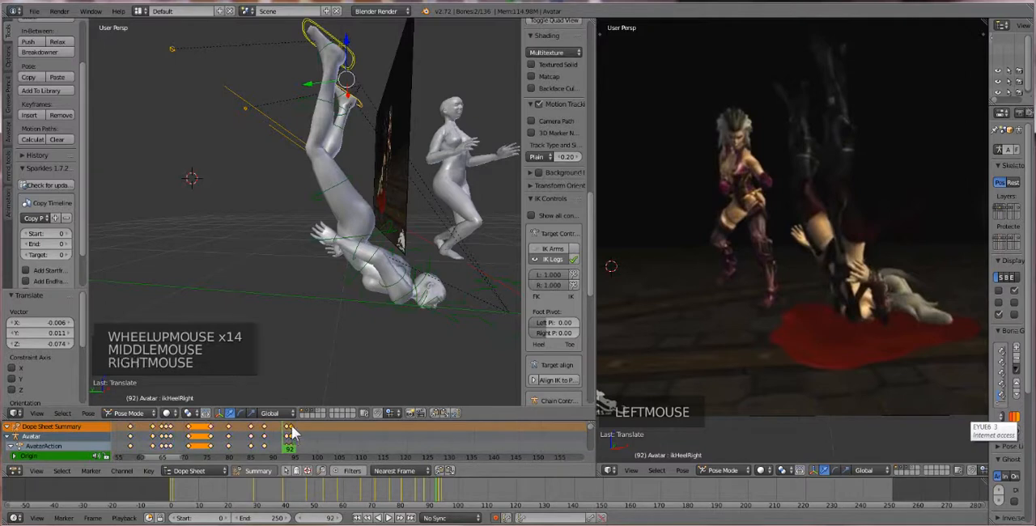
pyautogui.press('Delete')
pyautogui.click(295, 427)
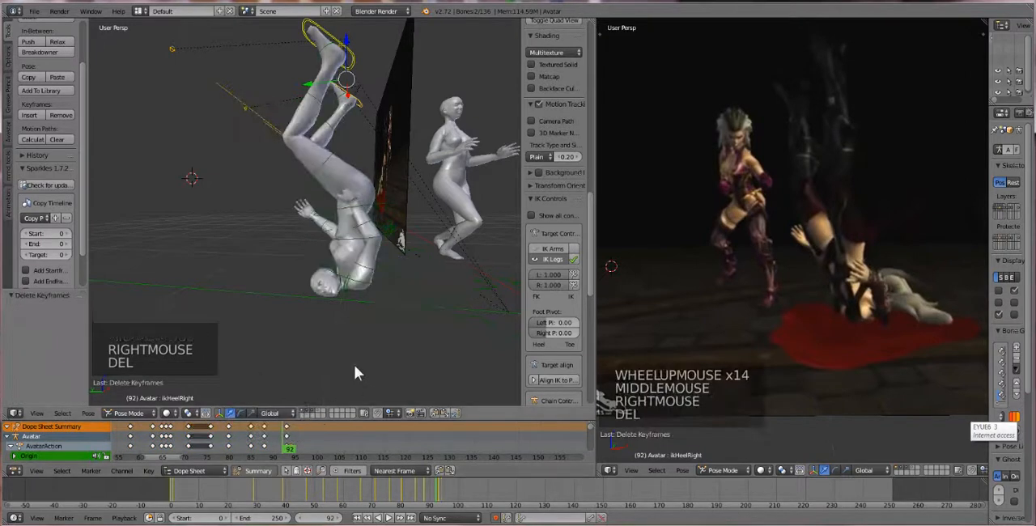
pyautogui.hotkey('ctrl', 'z')
# Select only the keyframe column at frame 93 and delete it
pyautogui.rightClick(290, 428)
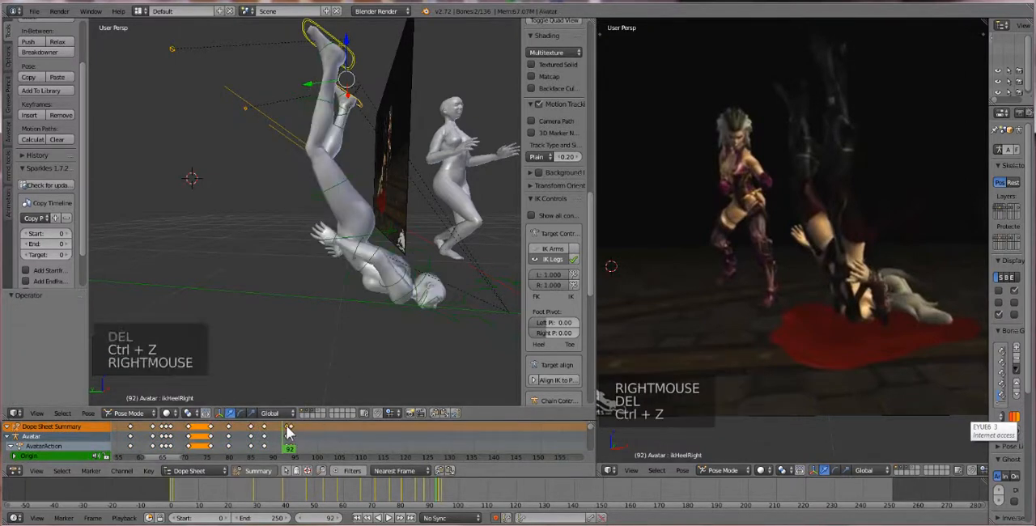
pyautogui.click(288, 434)
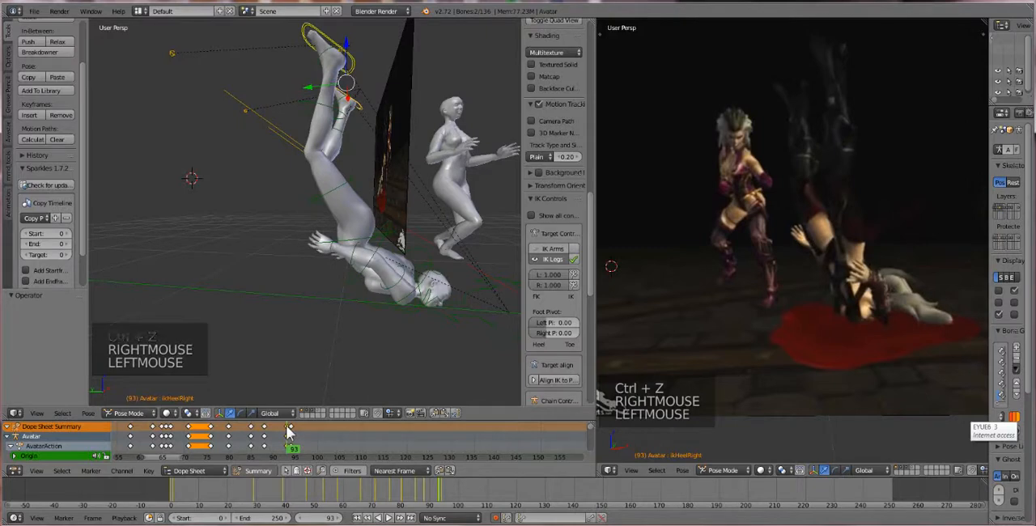
pyautogui.press('Delete')
pyautogui.click(290, 427)
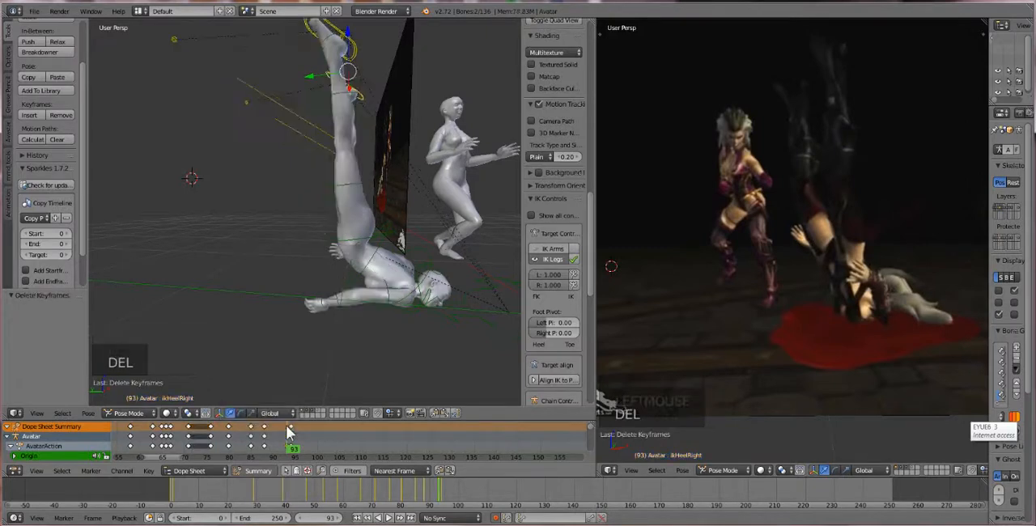
# At frame 99, move both heel IK controls down toward the floor, including about -0.154 along Z and 0.233 along Y
pyautogui.click(285, 444)
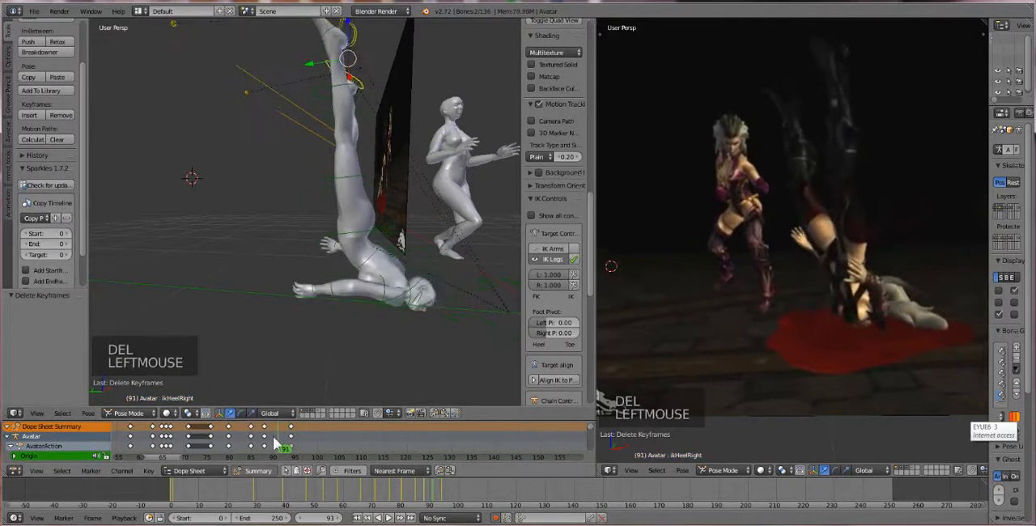
pyautogui.moveTo(284, 444); pyautogui.dragTo(316, 450)
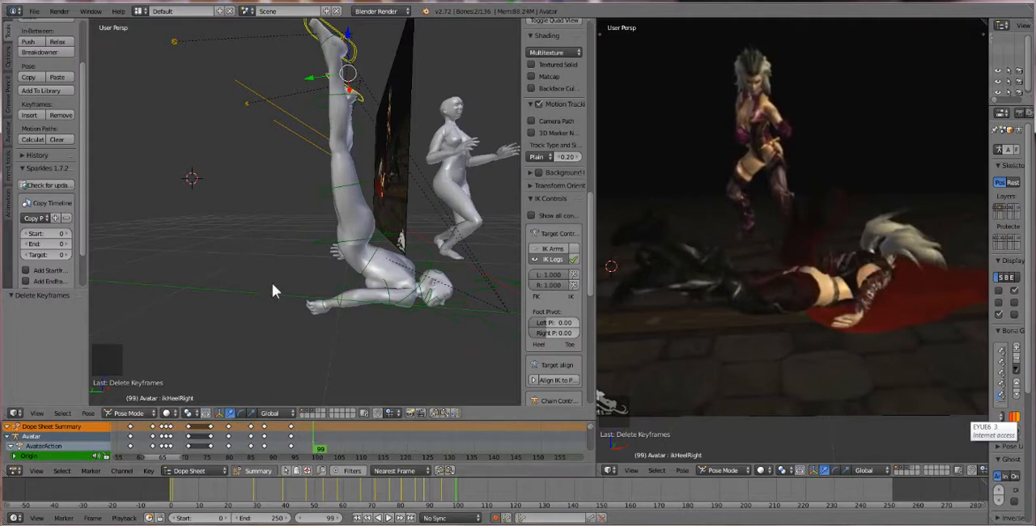
pyautogui.scroll(-2, 280, 273)
pyautogui.moveTo(280, 273); pyautogui.dragTo(318, 170, button='middle')
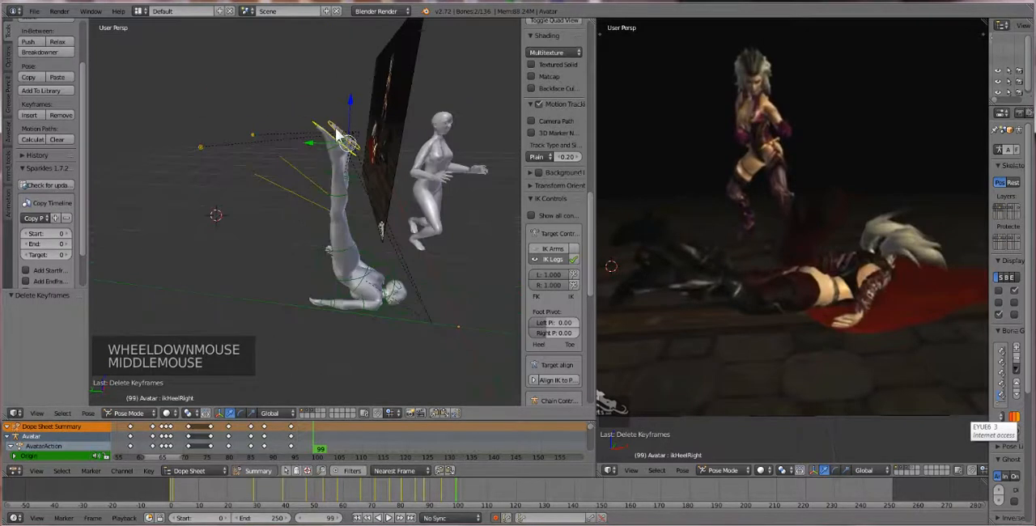
pyautogui.press('g')
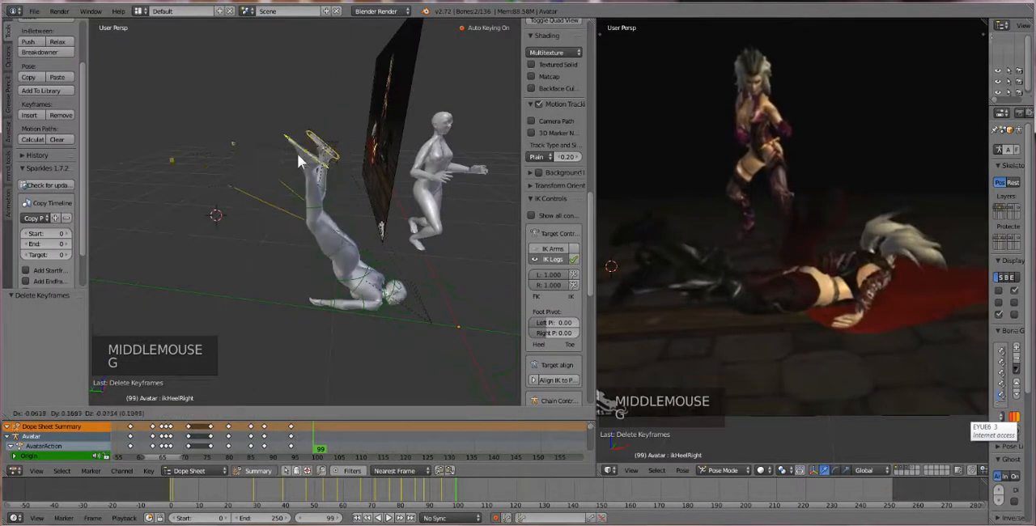
pyautogui.click(277, 203)
pyautogui.moveTo(277, 202); pyautogui.dragTo(246, 225, button='middle')
pyautogui.moveTo(260, 216); pyautogui.dragTo(280, 197)
pyautogui.moveTo(280, 202); pyautogui.dragTo(300, 143, button='middle')
pyautogui.moveTo(300, 143); pyautogui.dragTo(243, 195)
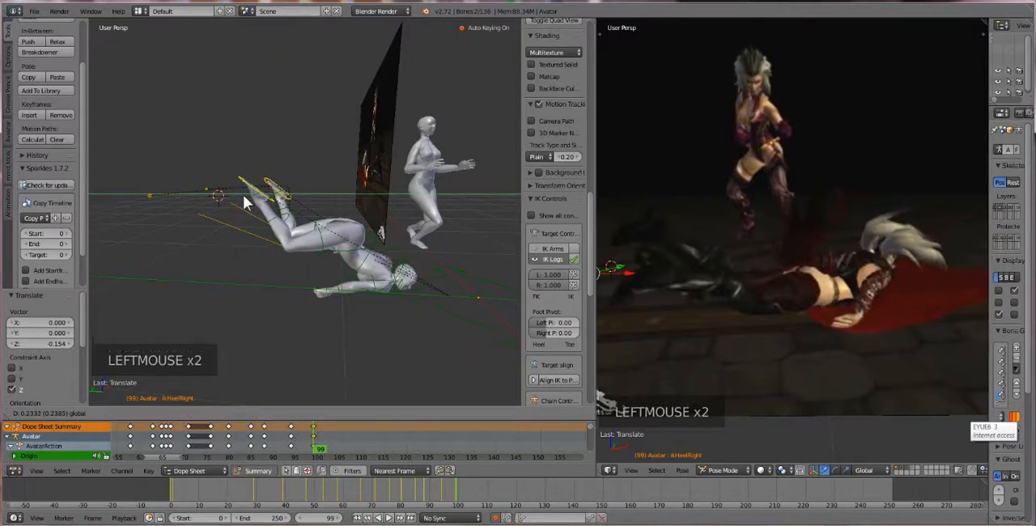
# Rotate both heel IK controls to bring the feet roughly level and shift them a further 0.170 or so along Y
pyautogui.press('r')
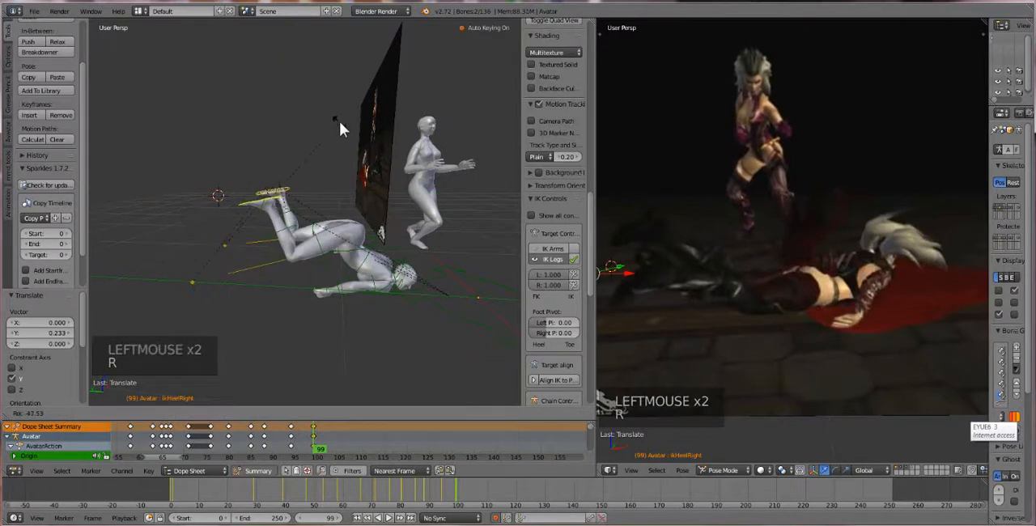
pyautogui.click(221, 193)
pyautogui.moveTo(221, 193); pyautogui.dragTo(227, 199)
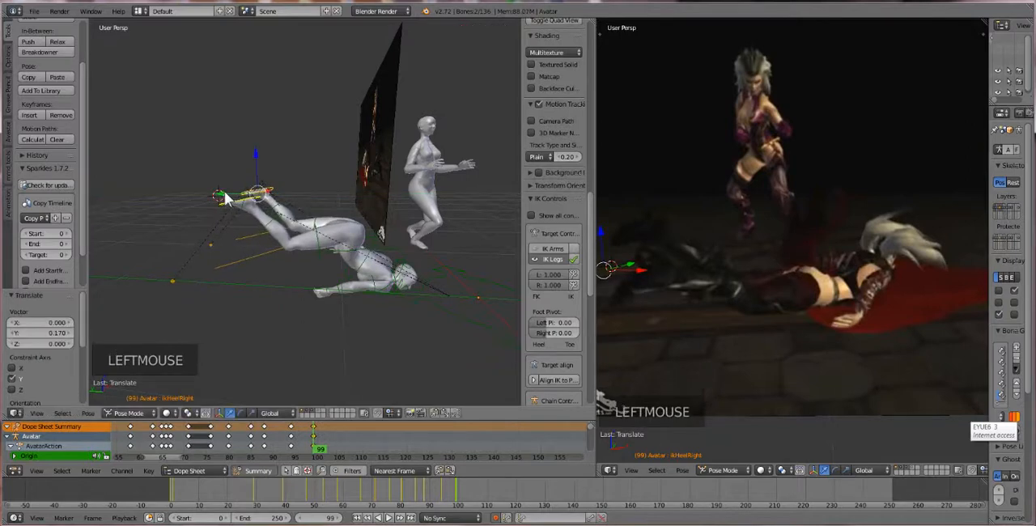
# Rotate the inverted pelvis bone about -51.9° to bring the hips toward a face-down pose
pyautogui.rightClick(357, 241)
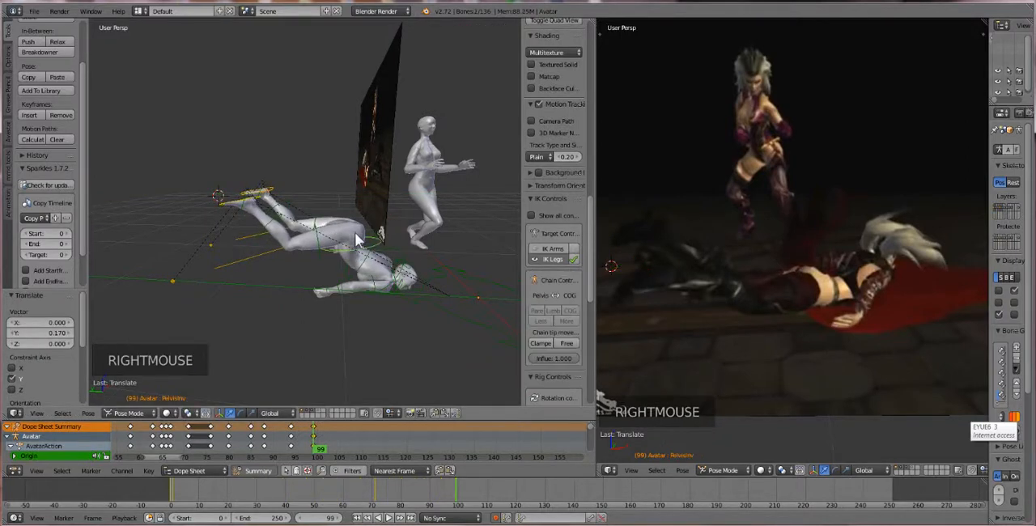
pyautogui.press('r')
pyautogui.press('r')
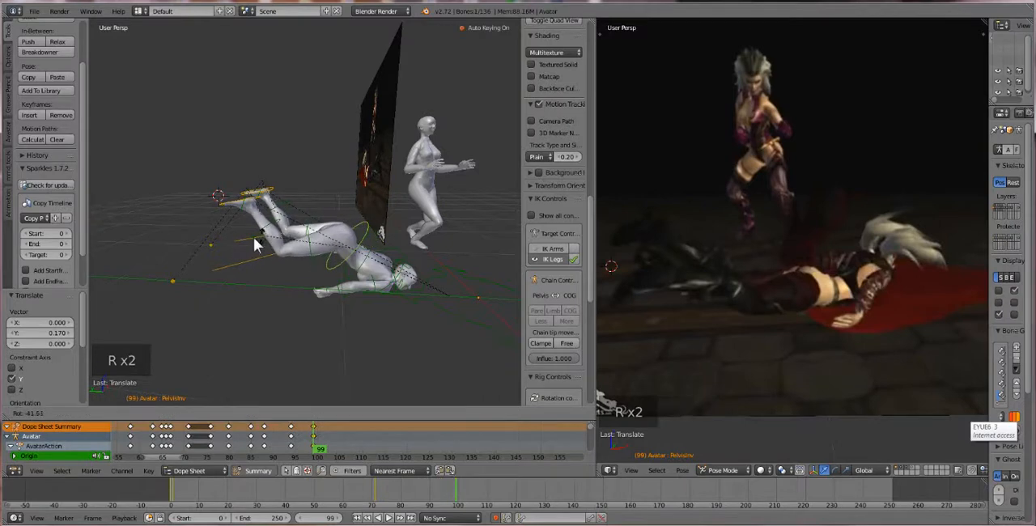
pyautogui.click(246, 253)
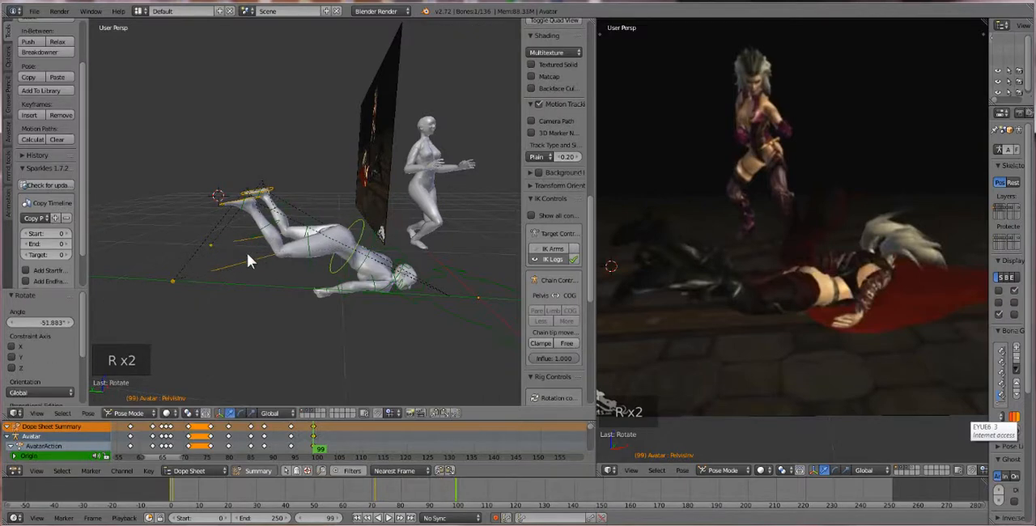
# Rotate the torso about -12.7° to straighten the upper body along the floor
pyautogui.scroll(2, 247, 253)
pyautogui.moveTo(247, 253); pyautogui.dragTo(380, 252, button='middle')
pyautogui.rightClick(443, 251)
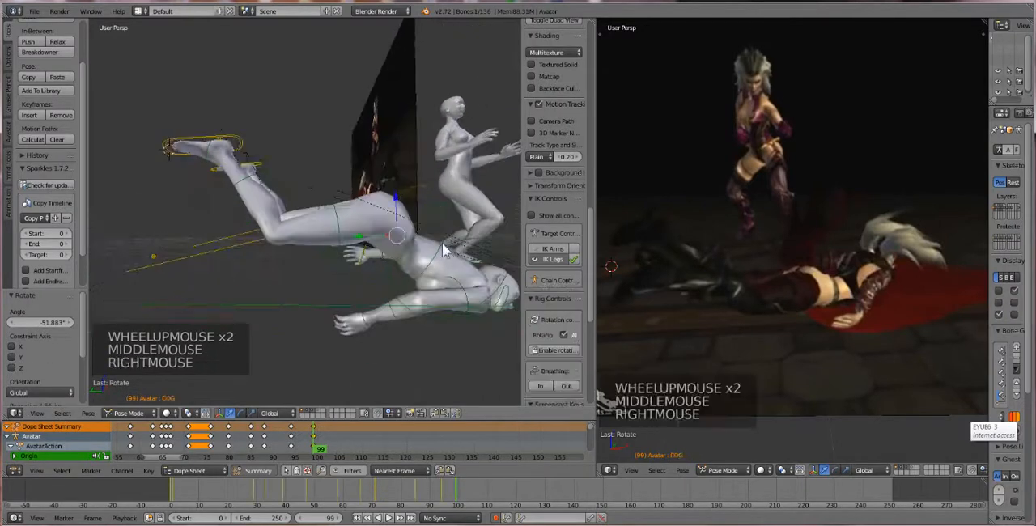
pyautogui.rightClick(384, 256)
pyautogui.press('r')
pyautogui.press('r')
pyautogui.press('r')
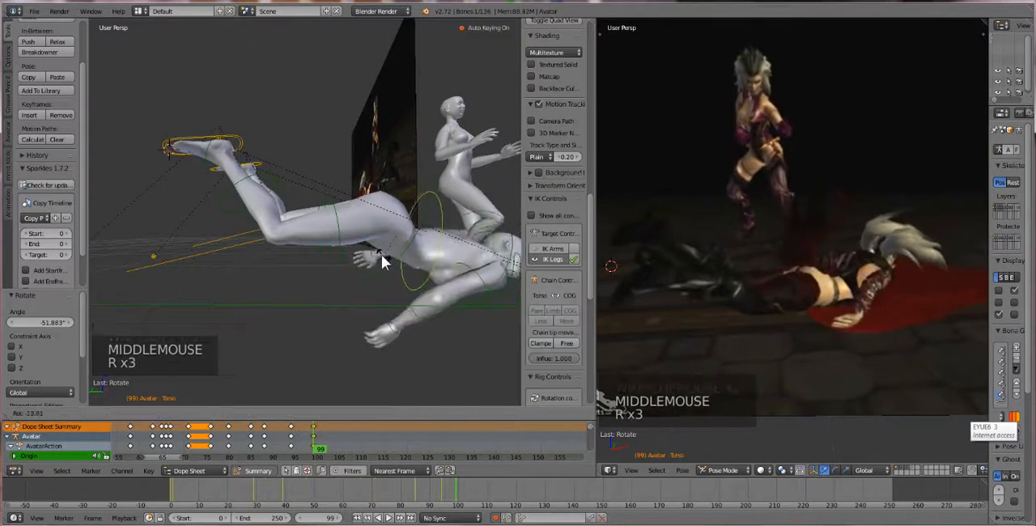
# Rotate the inverted pelvis bone about -30.2° and lower it about 0.128 along Z with a slight 0.037 shift in Y
pyautogui.rightClick(369, 202)
pyautogui.press('r')
pyautogui.press('r')
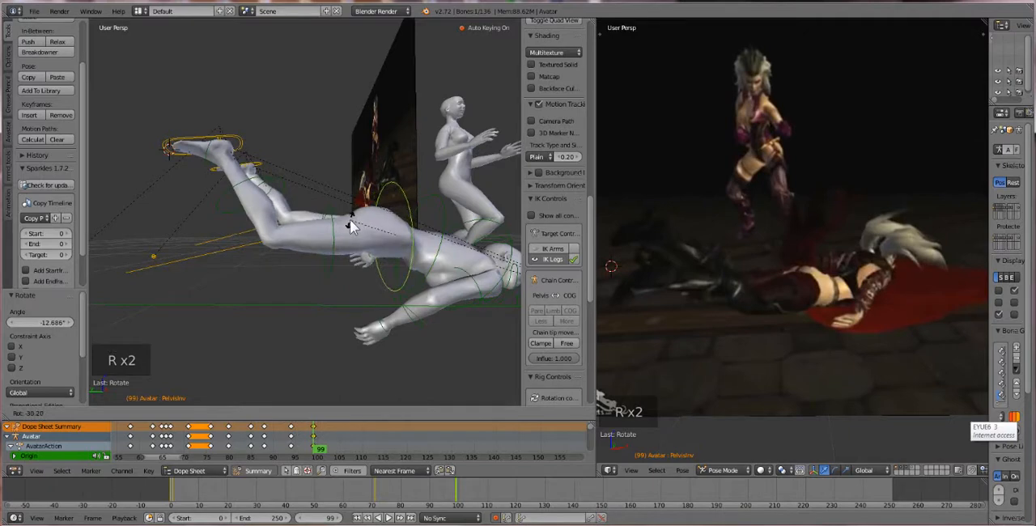
pyautogui.click(349, 226)
pyautogui.moveTo(350, 226); pyautogui.dragTo(335, 240, button='middle')
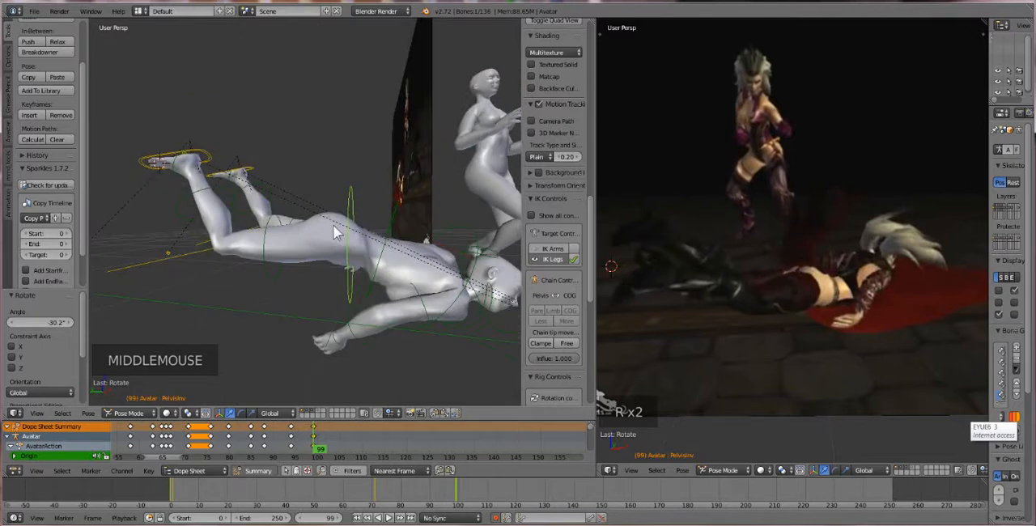
pyautogui.press('g')
pyautogui.click(354, 265)
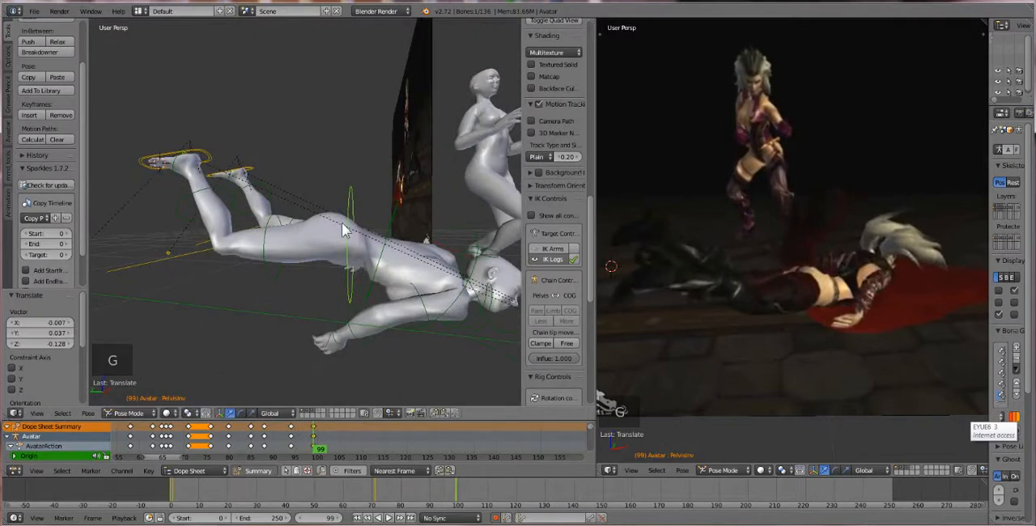
# Rotate the fallen avatar's right upper arm about 5.5° and its right elbow about 40.9°
pyautogui.moveTo(343, 231); pyautogui.dragTo(307, 216, button='middle')
pyautogui.scroll(-3, 319, 264)
pyautogui.scroll(-3, 314, 257)
pyautogui.scroll(5, 294, 275)
pyautogui.scroll(2, 308, 216)
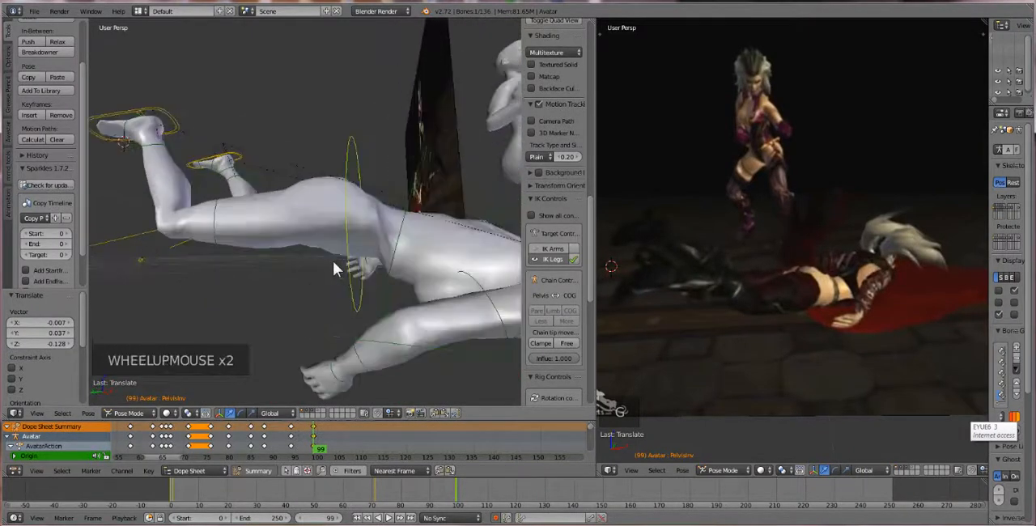
pyautogui.scroll(-1, 335, 263)
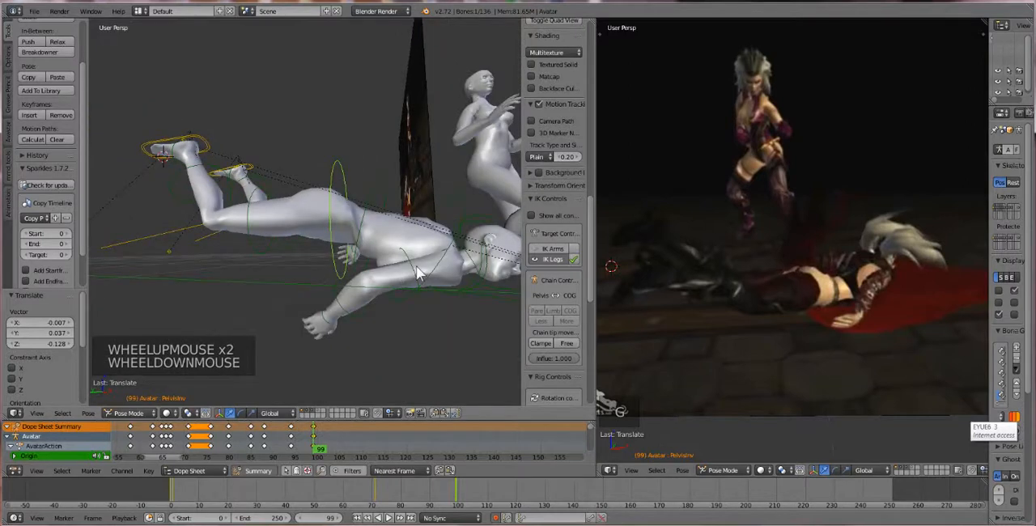
pyautogui.rightClick(397, 296)
pyautogui.press('r')
pyautogui.press('r')
pyautogui.rightClick(340, 304)
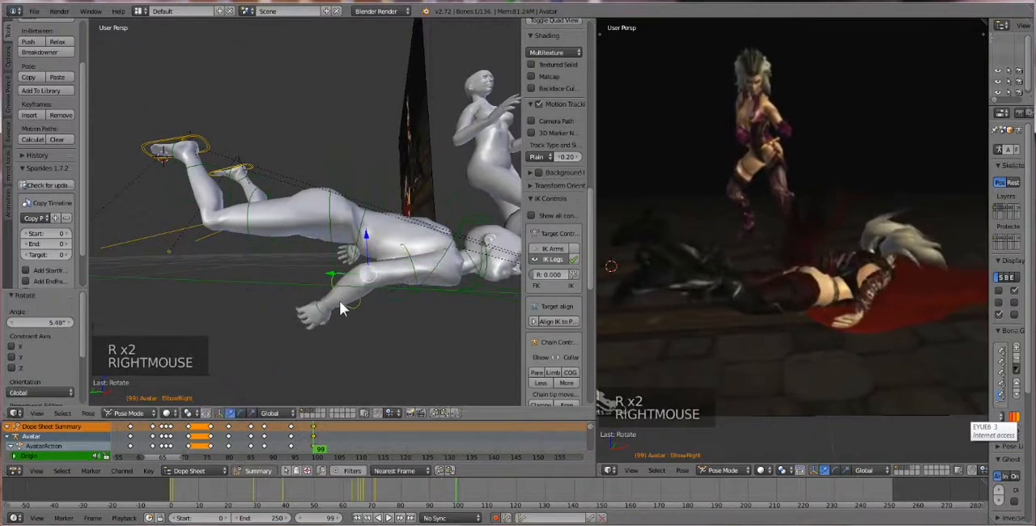
pyautogui.press('r')
pyautogui.press('r')
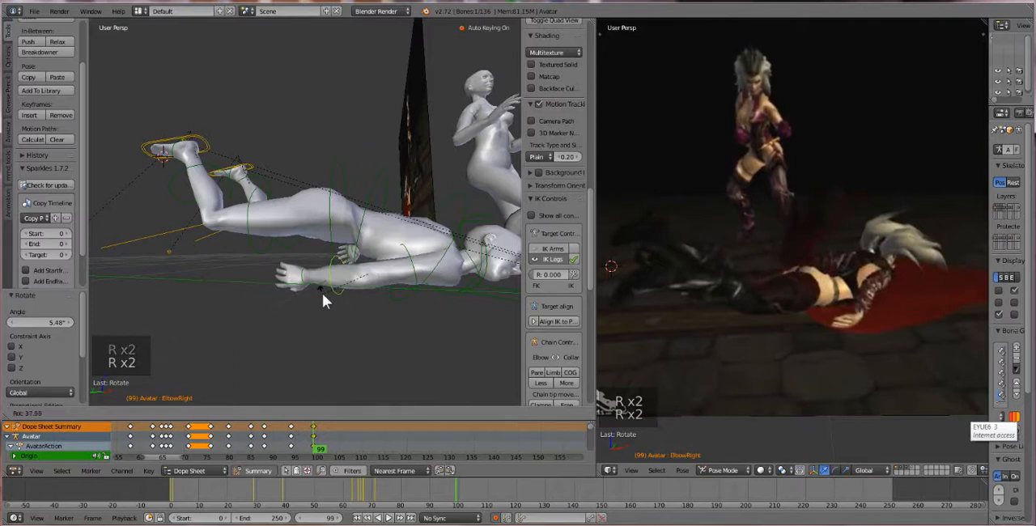
pyautogui.click(323, 292)
# Rotate the right heel IK control about -25.1° and lower it about 0.149 along Z
pyautogui.moveTo(323, 290); pyautogui.dragTo(348, 310, button='middle')
pyautogui.rightClick(168, 175)
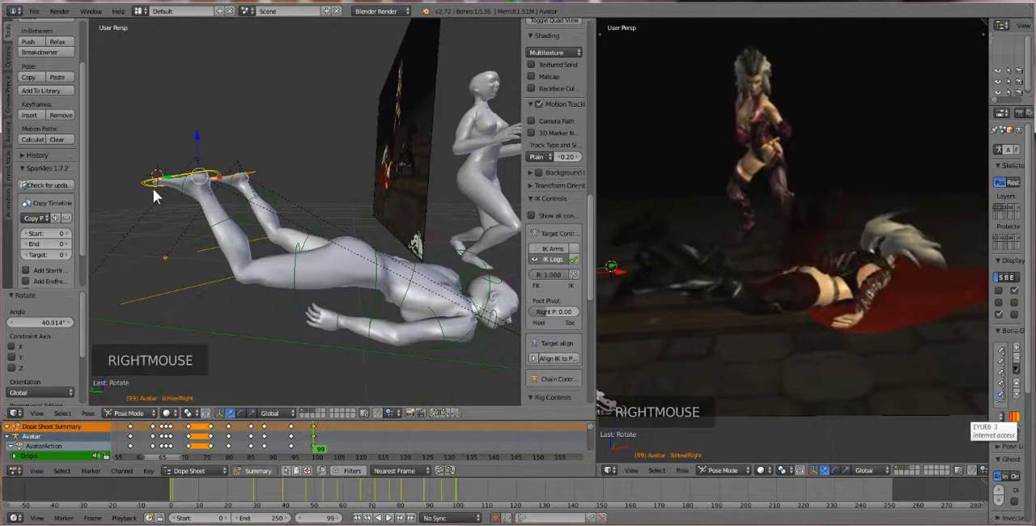
pyautogui.press('r')
pyautogui.press('r')
pyautogui.click(179, 192)
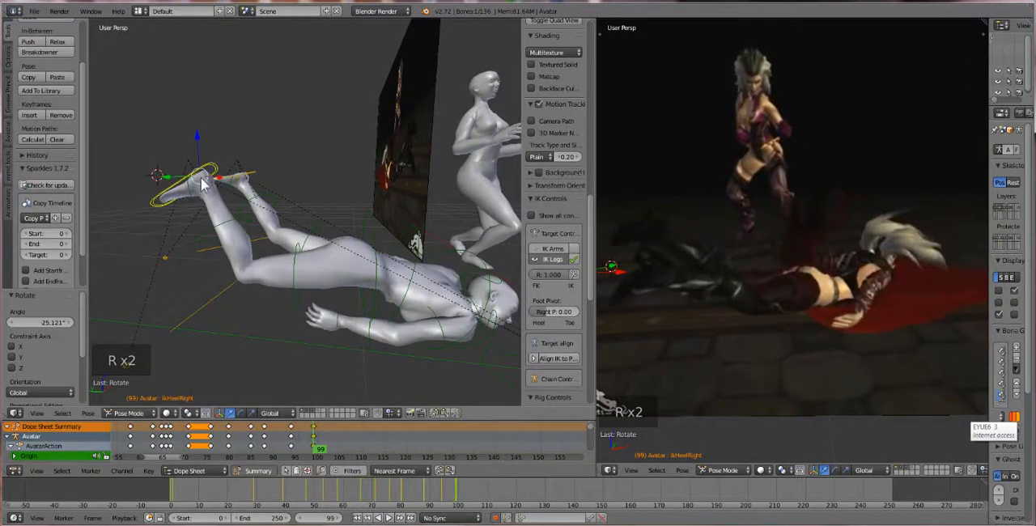
pyautogui.press('g')
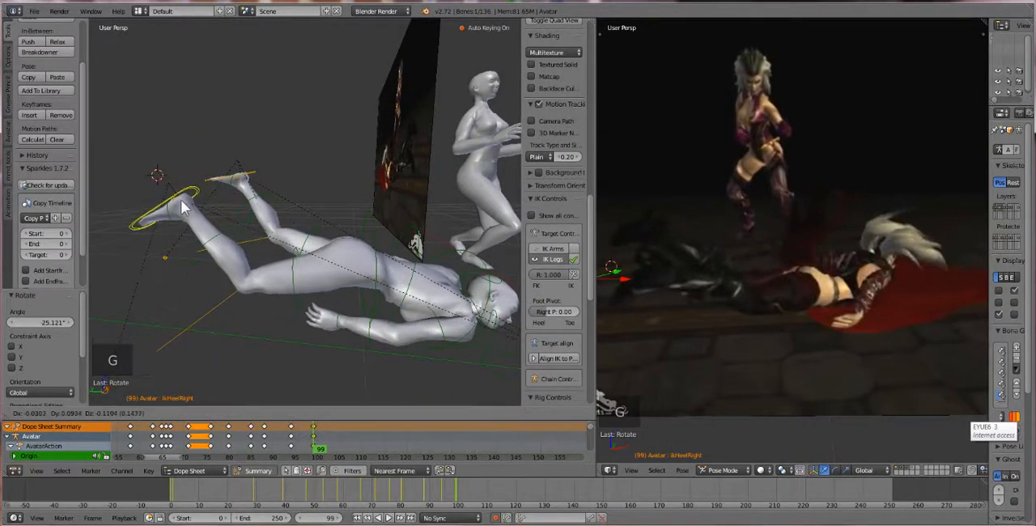
pyautogui.click(203, 212)
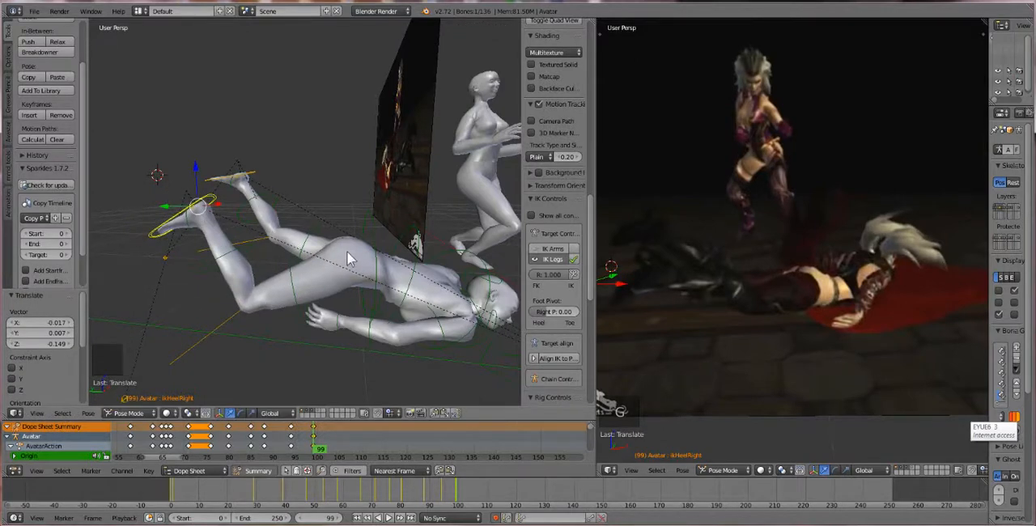
# Lower the inverted pelvis bone about 0.083 along Z toward the floor
pyautogui.rightClick(352, 256)
pyautogui.rightClick(340, 251)
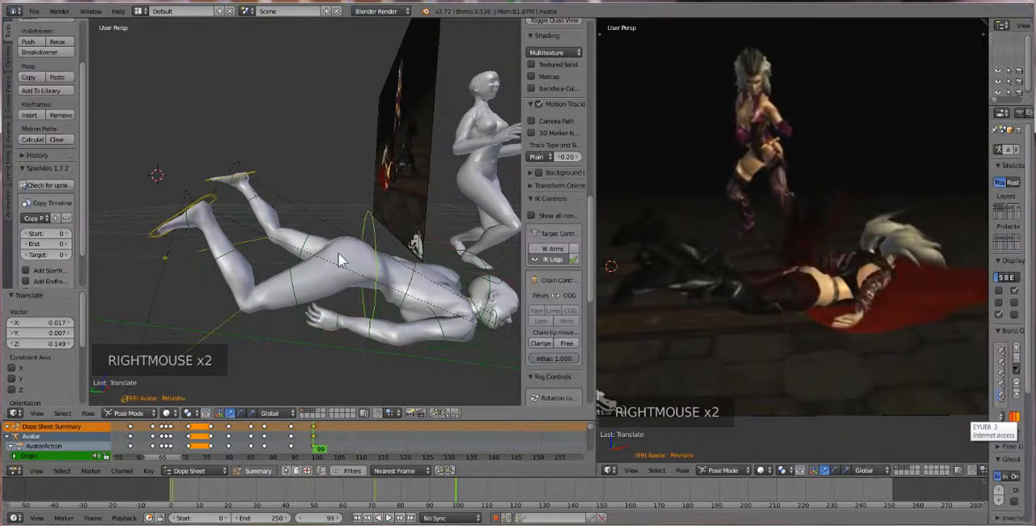
pyautogui.press('g')
pyautogui.press('g')
pyautogui.press('g')
pyautogui.click(339, 270)
# Rotate the fallen avatar's left hip about -7.1°
pyautogui.rightClick(327, 253)
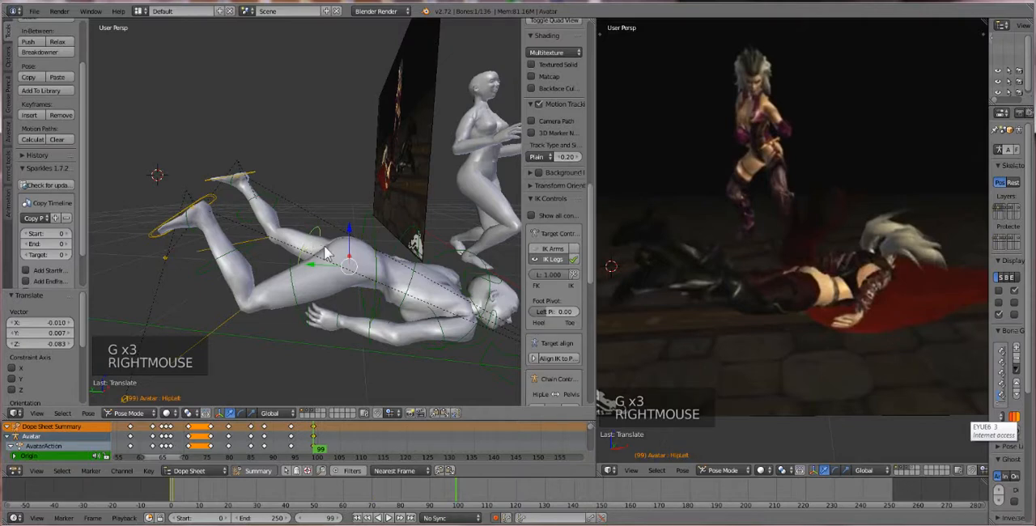
pyautogui.moveTo(348, 240); pyautogui.dragTo(342, 281)
pyautogui.press('t')
pyautogui.press('t')
pyautogui.press('t')
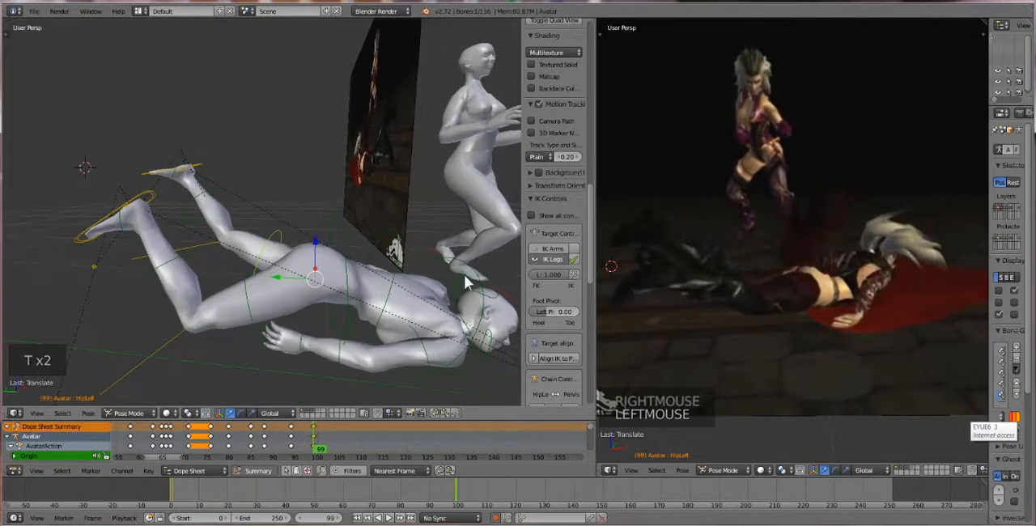
pyautogui.press('r')
pyautogui.click(455, 279)
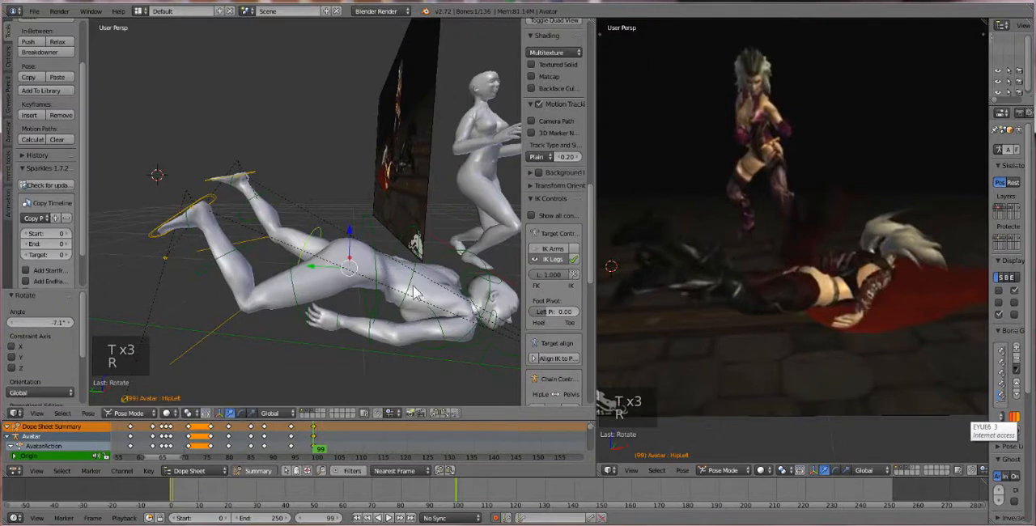
# Tilt the left heel IK control to match the right foot and lower it about 0.088 along Z
pyautogui.scroll(-3, 346, 264)
pyautogui.moveTo(346, 264); pyautogui.dragTo(297, 255, button='middle')
pyautogui.scroll(1, 351, 281)
pyautogui.scroll(3, 353, 206)
pyautogui.scroll(1, 321, 216)
pyautogui.scroll(1, 300, 222)
pyautogui.scroll(-1, 291, 247)
pyautogui.scroll(-2, 287, 240)
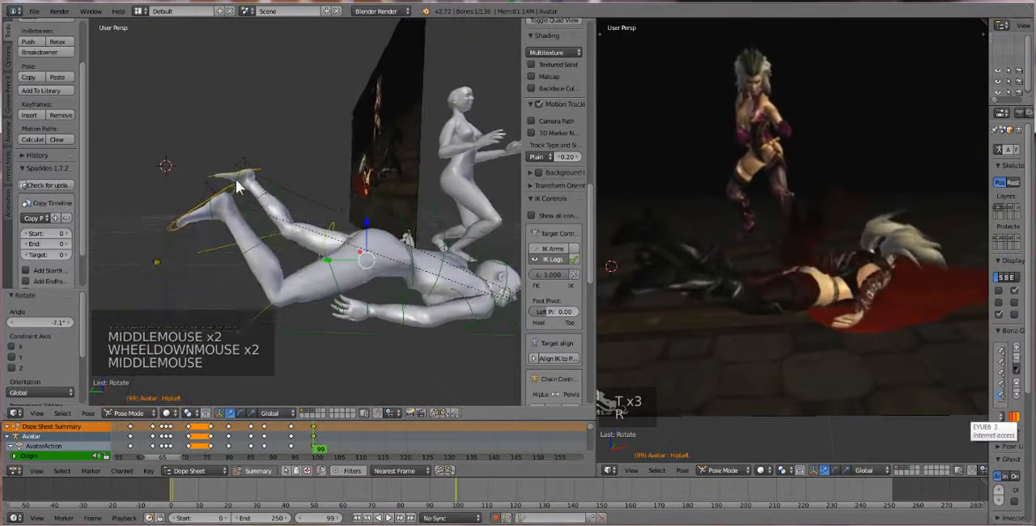
pyautogui.rightClick(247, 177)
pyautogui.press('r')
pyautogui.press('r')
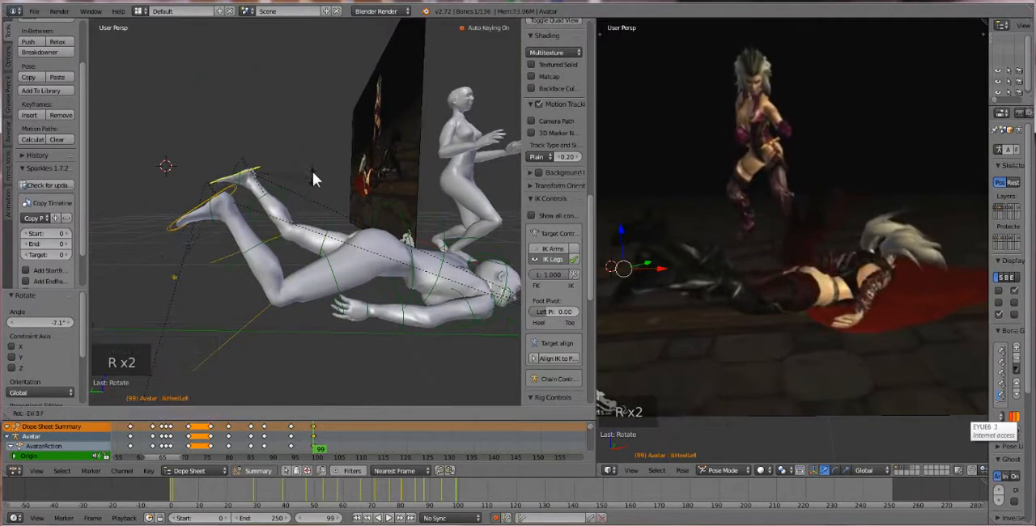
pyautogui.click(311, 167)
pyautogui.moveTo(230, 174); pyautogui.dragTo(229, 178)
pyautogui.moveTo(250, 137); pyautogui.dragTo(250, 149)
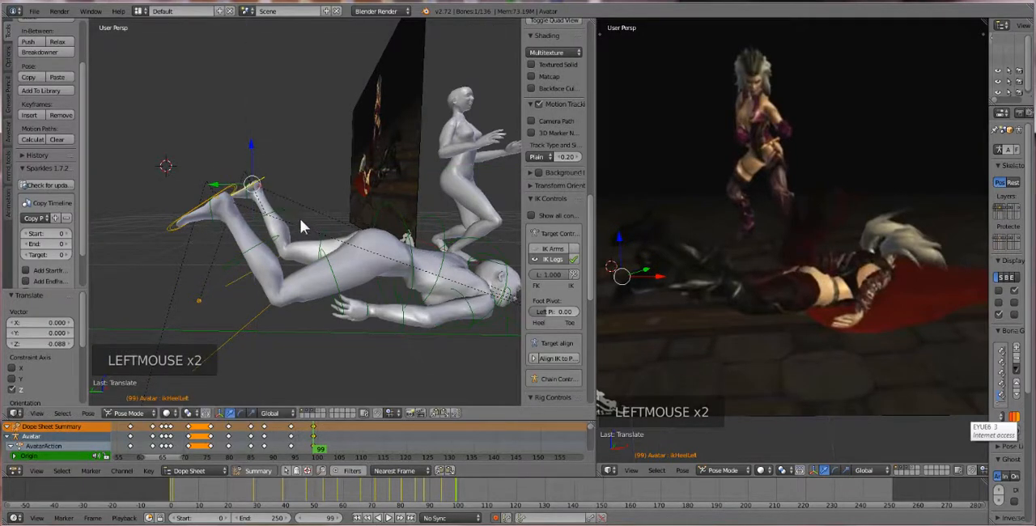
# Play back the animation from the start to review the fall, stopping at frame 118
pyautogui.scroll(-2, 304, 259)
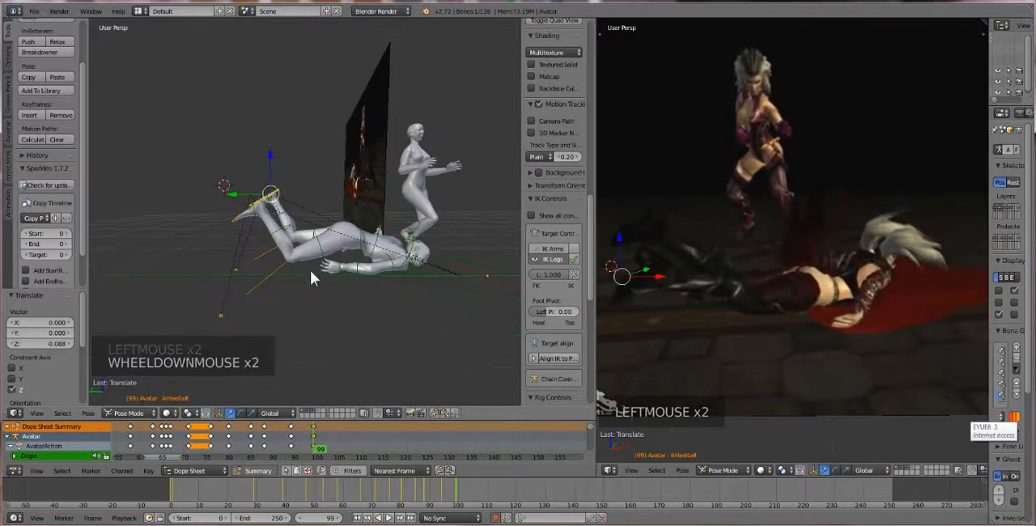
pyautogui.click(254, 440)
pyautogui.moveTo(254, 439); pyautogui.dragTo(123, 433)
pyautogui.scroll(-4, 303, 243)
pyautogui.click(357, 518)
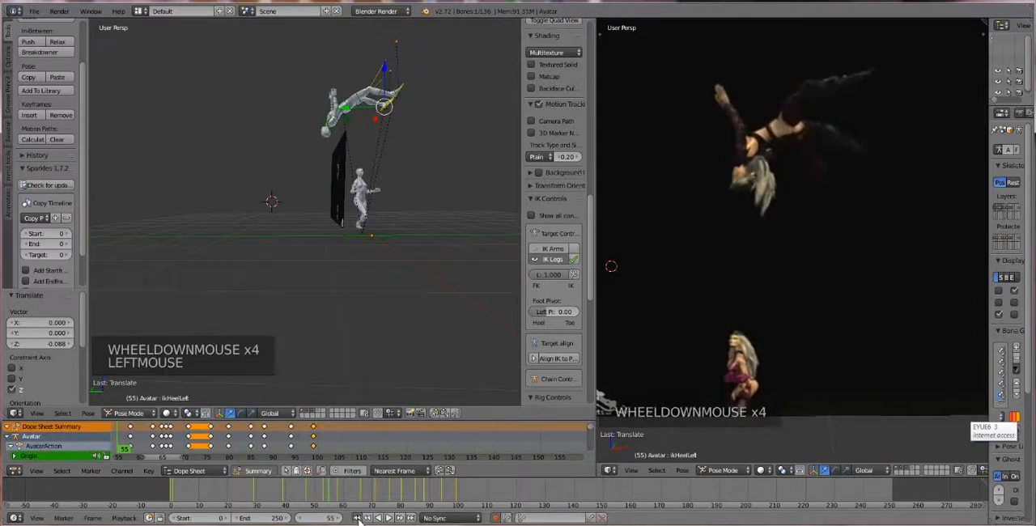
pyautogui.click(388, 518)
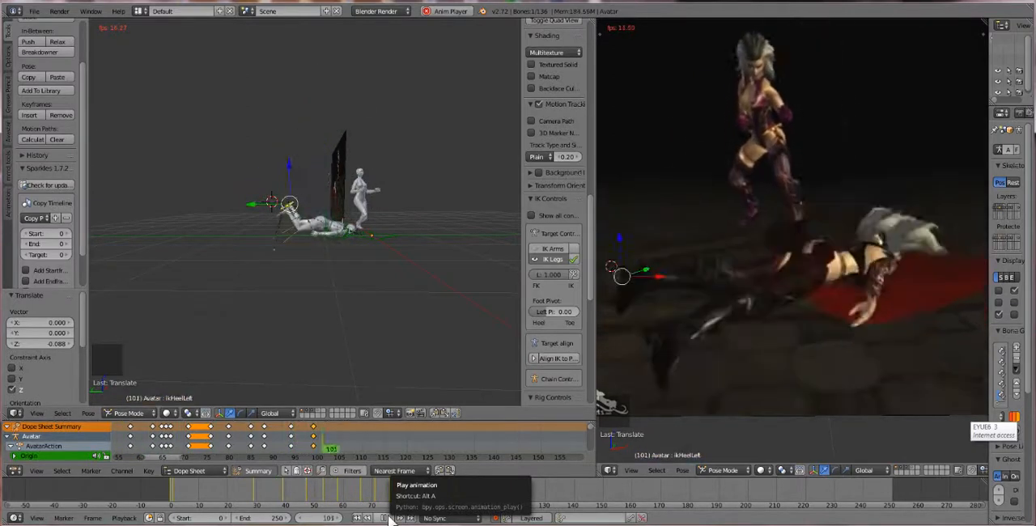
pyautogui.click(389, 519)
# At frame 118, move the right heel IK control about -0.478 along Z and 0.219 along Y to straighten the leg
pyautogui.scroll(6, 288, 268)
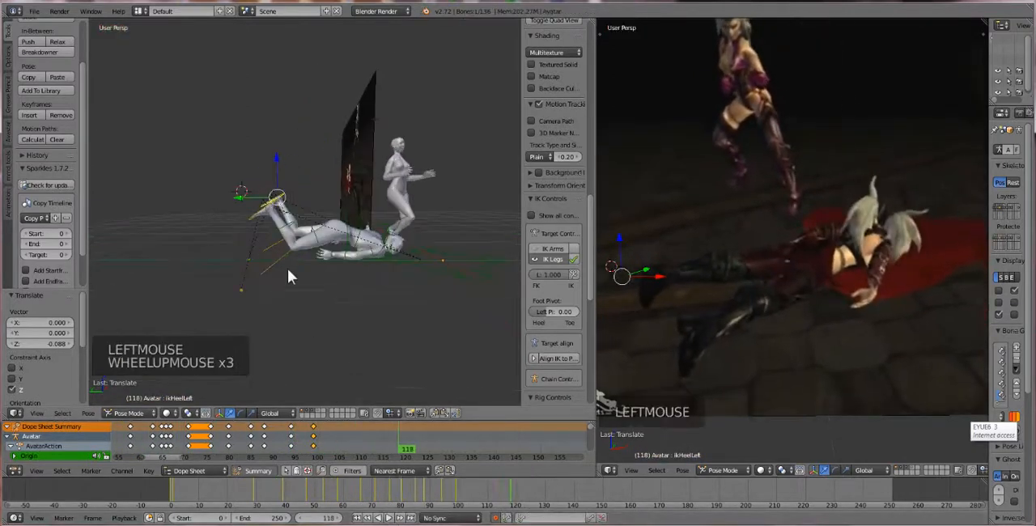
pyautogui.rightClick(195, 205)
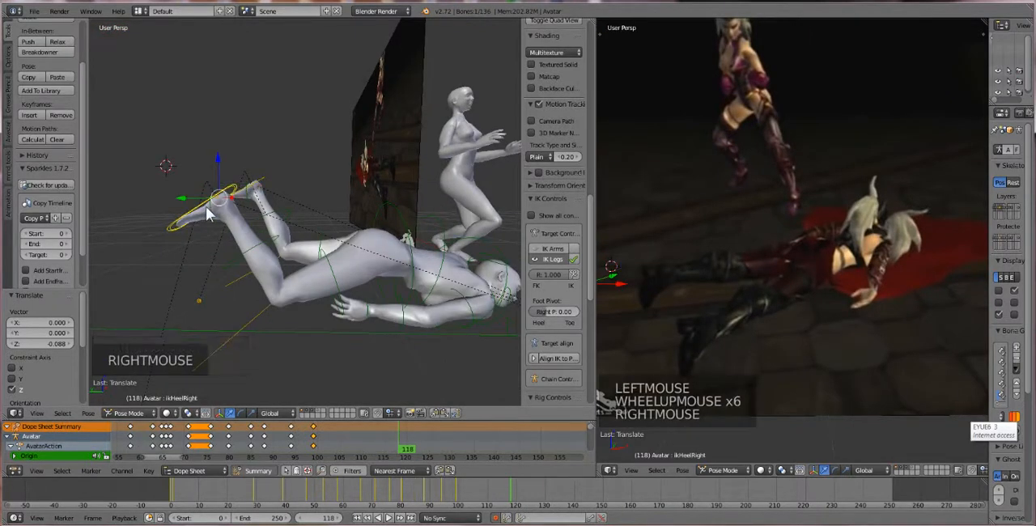
pyautogui.press('g')
pyautogui.press('g')
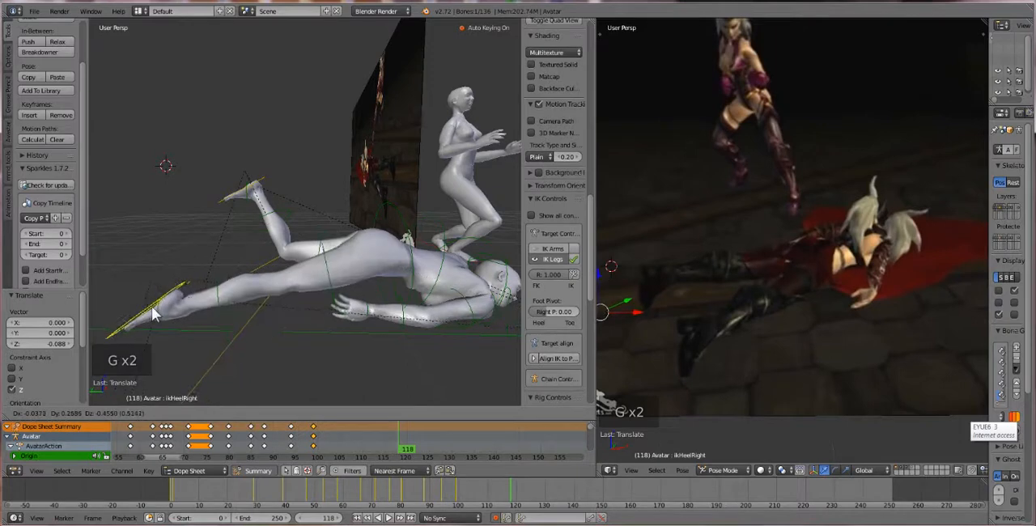
pyautogui.click(160, 317)
# Move the left heel IK control about -0.587 along Z and 0.197 along Y to lay the leg down
pyautogui.rightClick(234, 197)
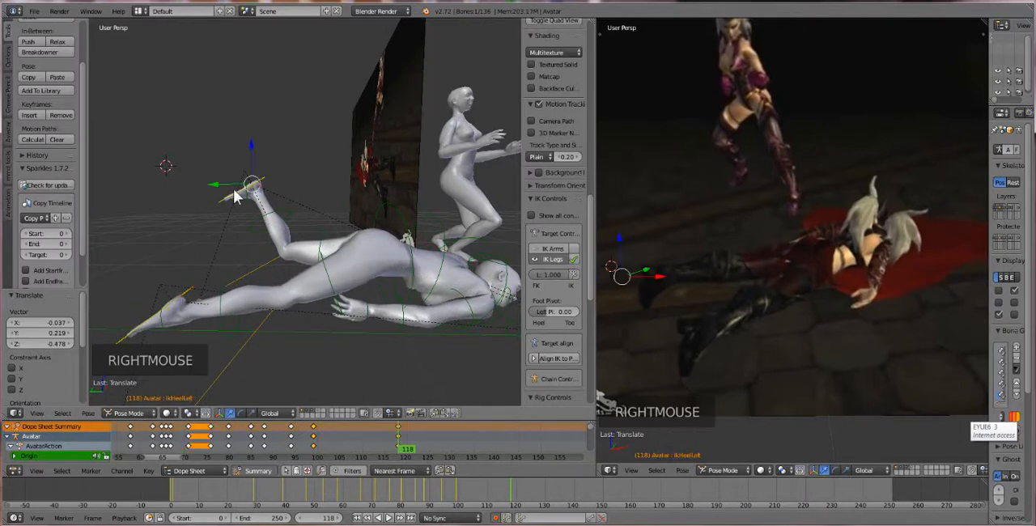
pyautogui.press('g')
pyautogui.press('g')
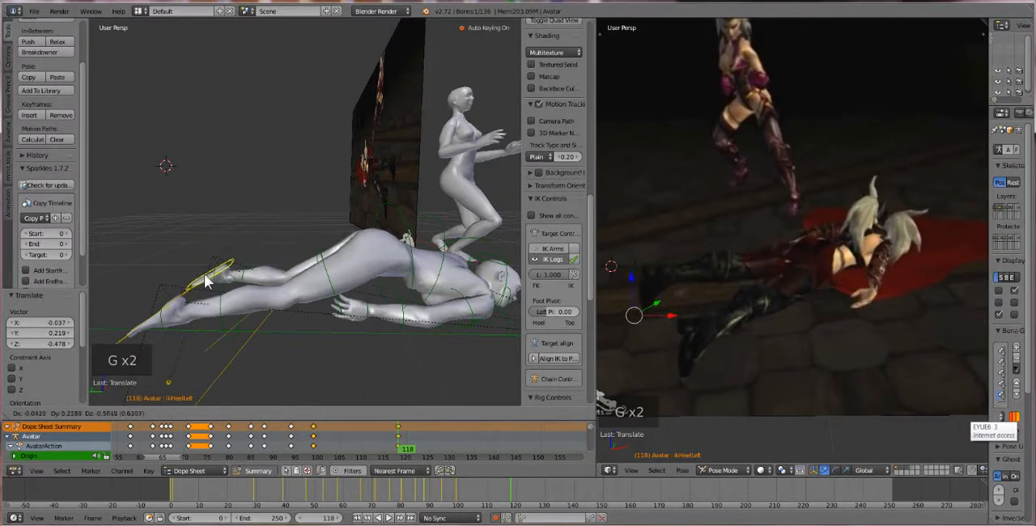
pyautogui.click(209, 283)
# Lower the COG bone about 0.193 along Z and rotate it about -20° to lay the body flat on the floor
pyautogui.scroll(-2, 411, 294)
pyautogui.moveTo(411, 294); pyautogui.dragTo(308, 245, button='middle')
pyautogui.rightClick(289, 289)
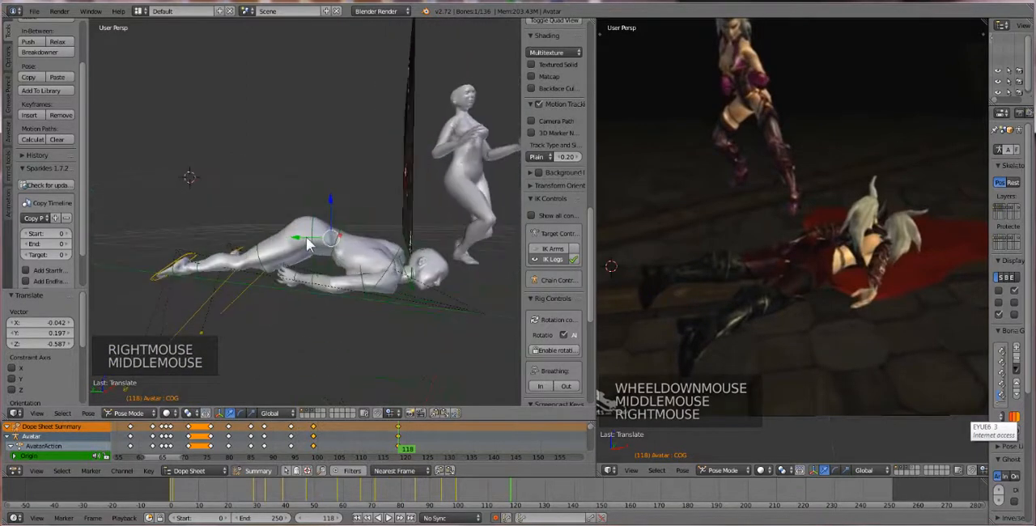
pyautogui.press('g')
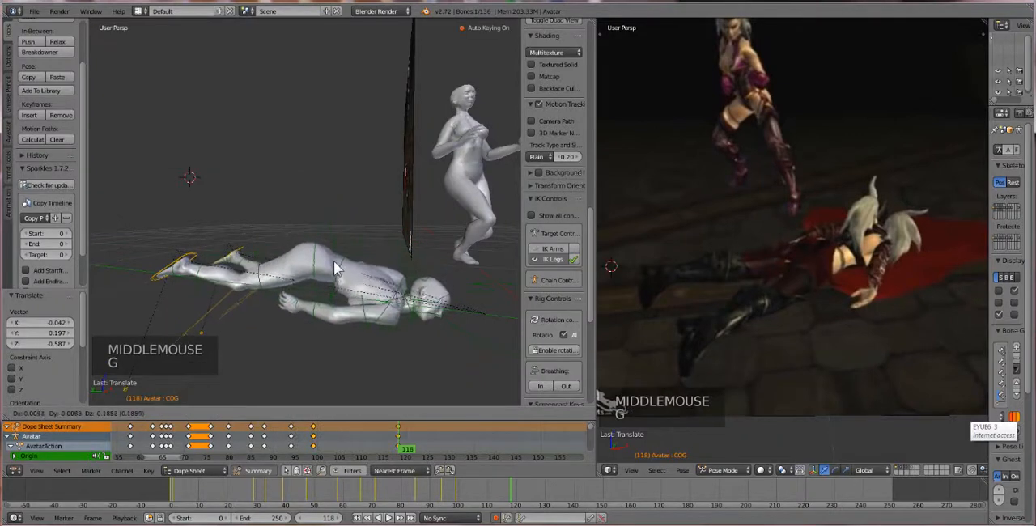
pyautogui.click(340, 272)
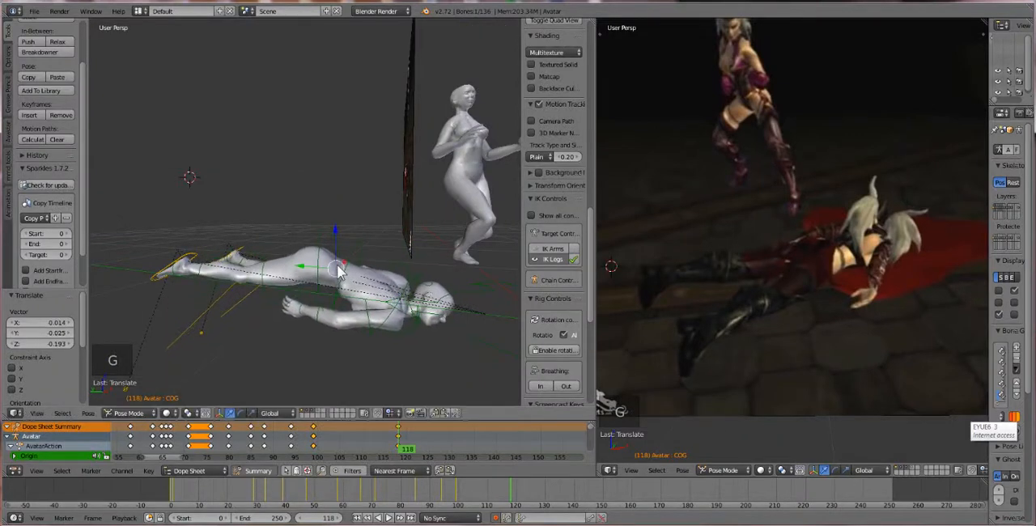
pyautogui.press('r')
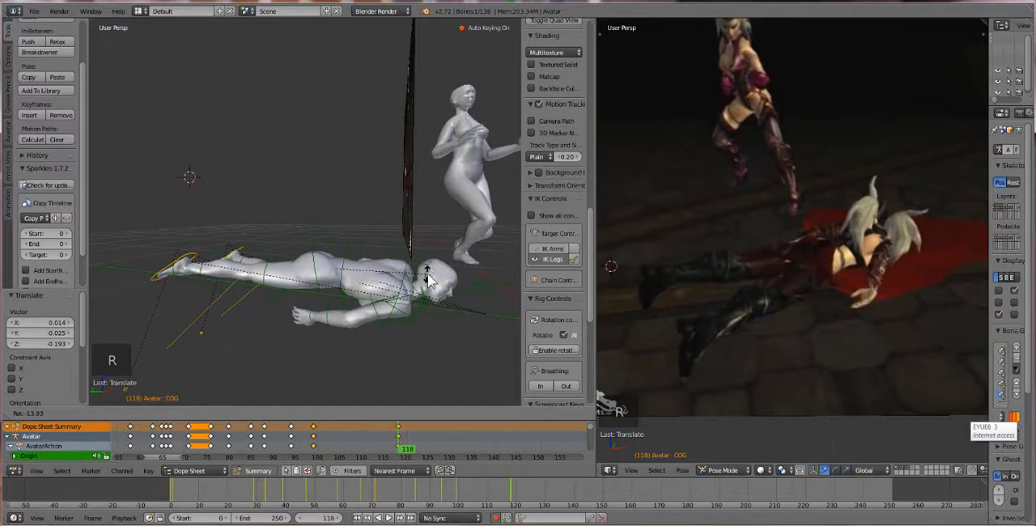
pyautogui.click(422, 298)
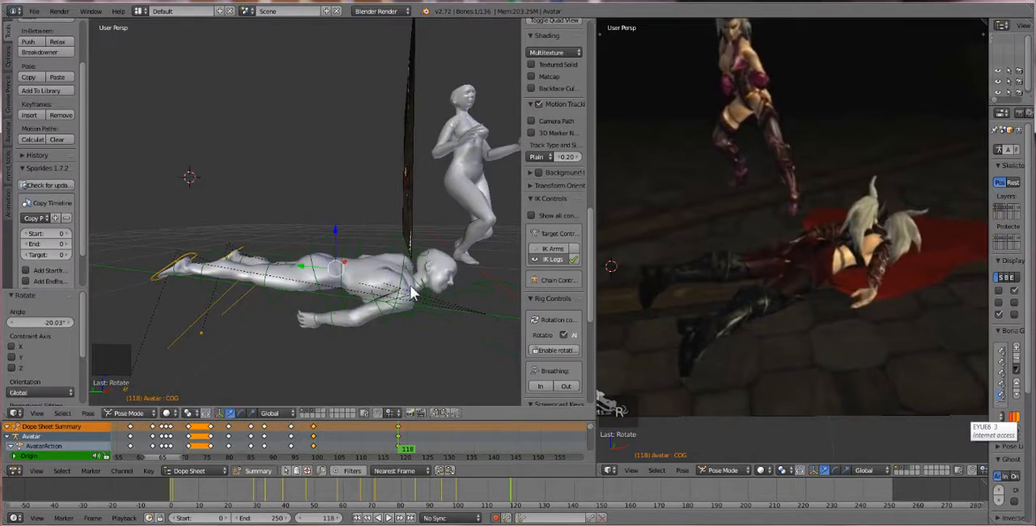
# Rotate the right shoulder about 26.5° to bring the arm closer to the body
pyautogui.rightClick(381, 315)
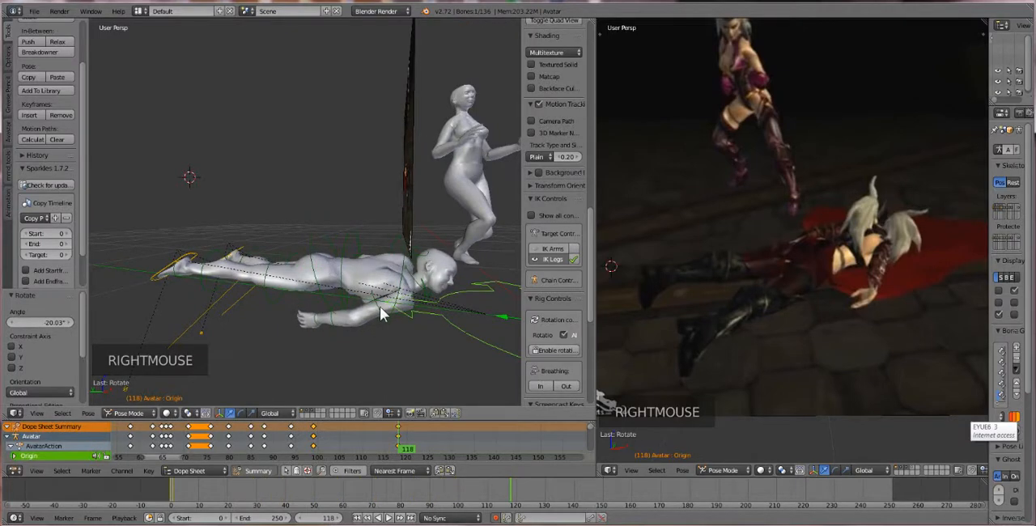
pyautogui.rightClick(376, 308)
pyautogui.rightClick(388, 336)
pyautogui.press('r')
pyautogui.press('r')
pyautogui.press('r')
pyautogui.press('r')
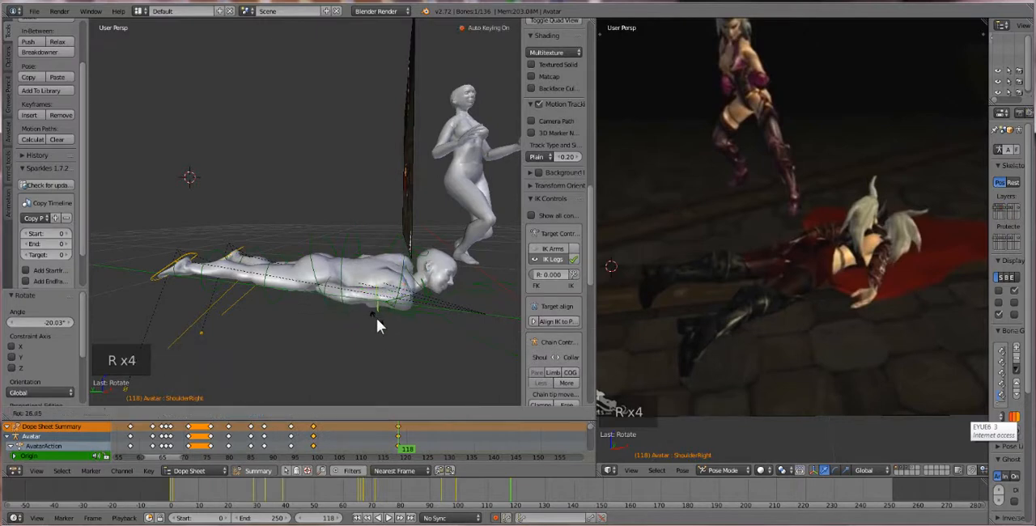
# Try a further rotation of the right shoulder from a head-on view of the lying avatar, and undo it
pyautogui.moveTo(326, 315); pyautogui.dragTo(243, 297, button='middle')
pyautogui.press('r')
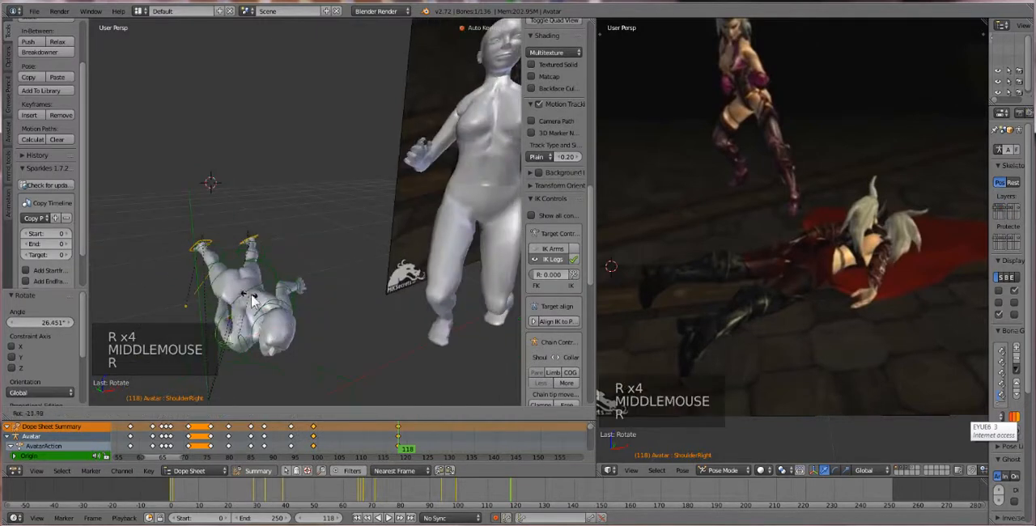
pyautogui.click(261, 303)
pyautogui.hotkey('ctrl', 'z')
pyautogui.moveTo(249, 287); pyautogui.dragTo(232, 330, button='middle')
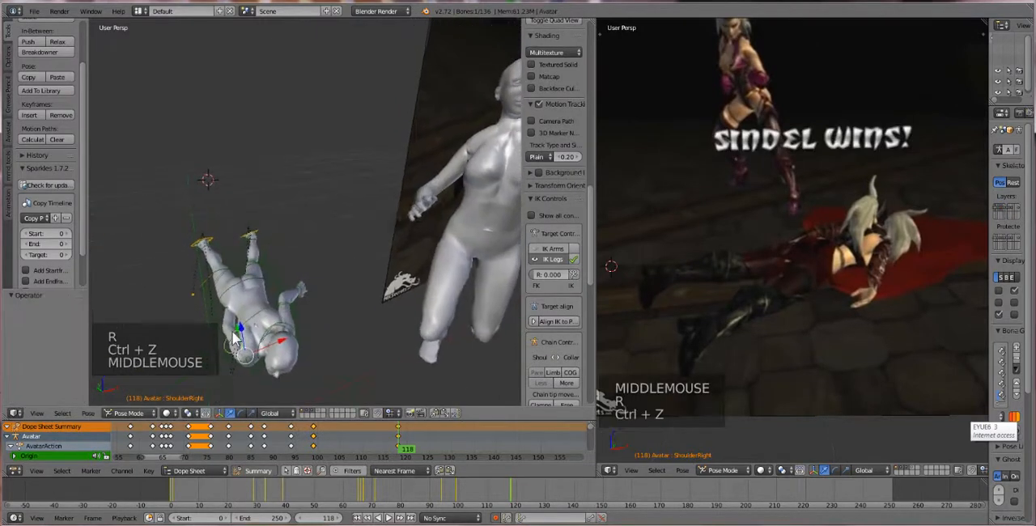
# Trackball-rotate the right shoulder about 7.4° and 21.2°, and rotate the left elbow about -1.9°
pyautogui.press('r')
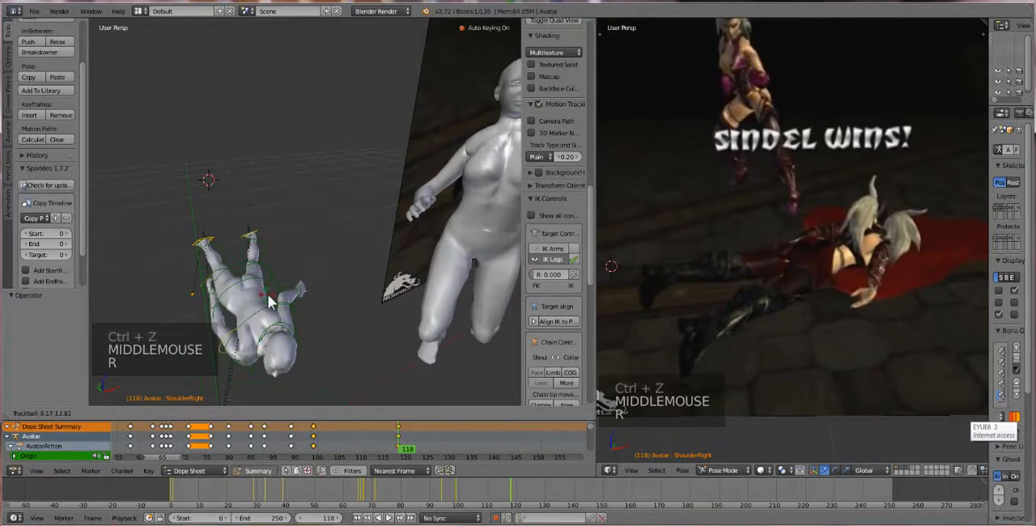
pyautogui.rightClick(294, 300)
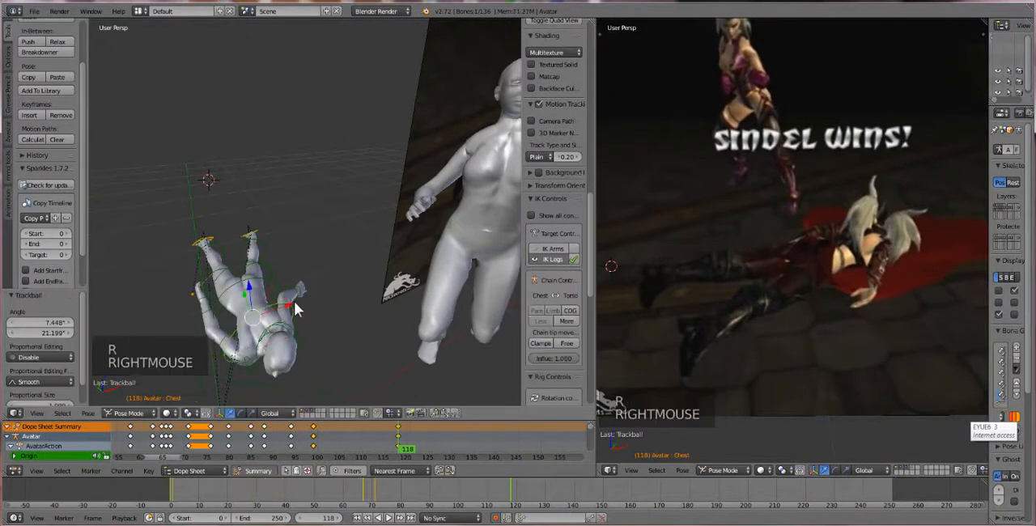
pyautogui.moveTo(293, 301); pyautogui.dragTo(396, 242, button='middle')
pyautogui.scroll(3, 418, 287)
pyautogui.rightClick(399, 227)
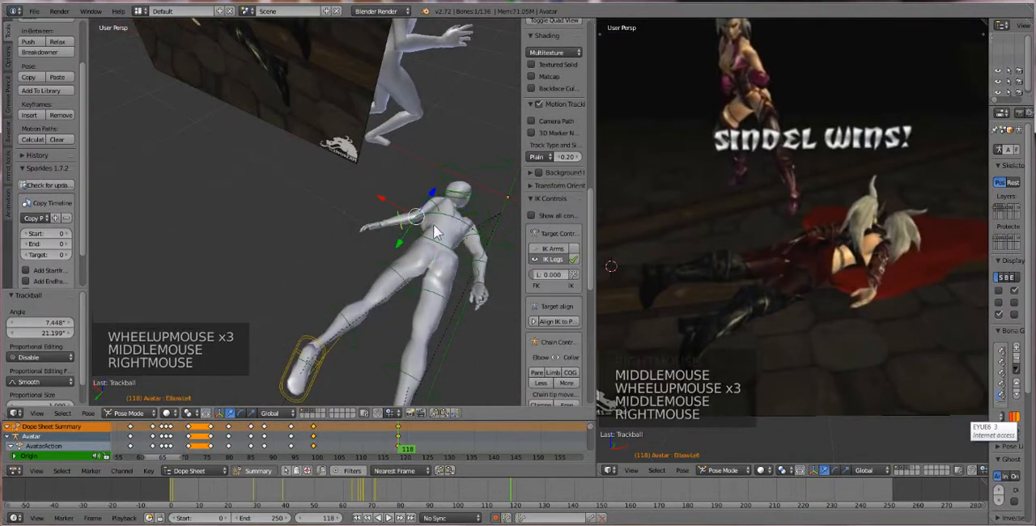
pyautogui.press('r')
pyautogui.press('r')
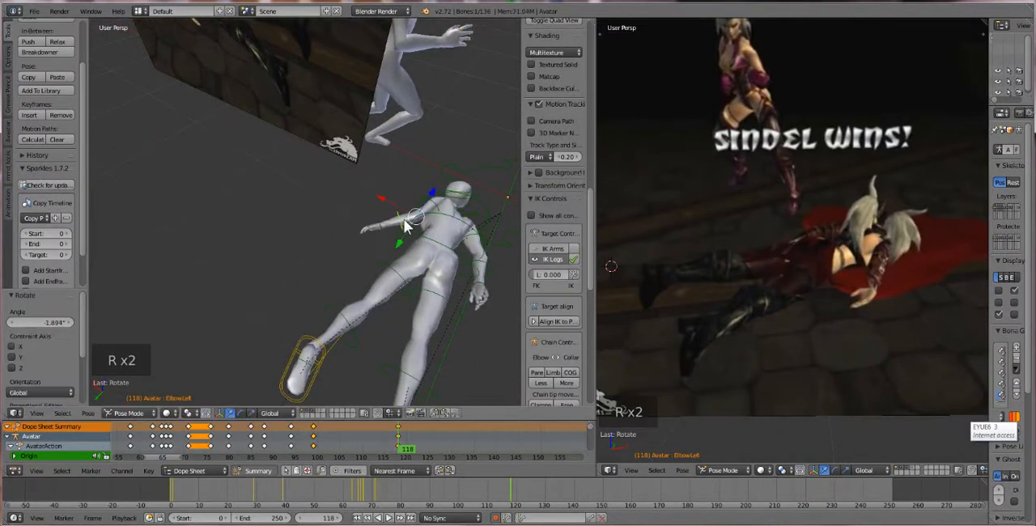
# Rotate the lying avatar's left arm at the shoulder about 17.4° to swing it out from the body
pyautogui.rightClick(437, 211)
pyautogui.rightClick(437, 210)
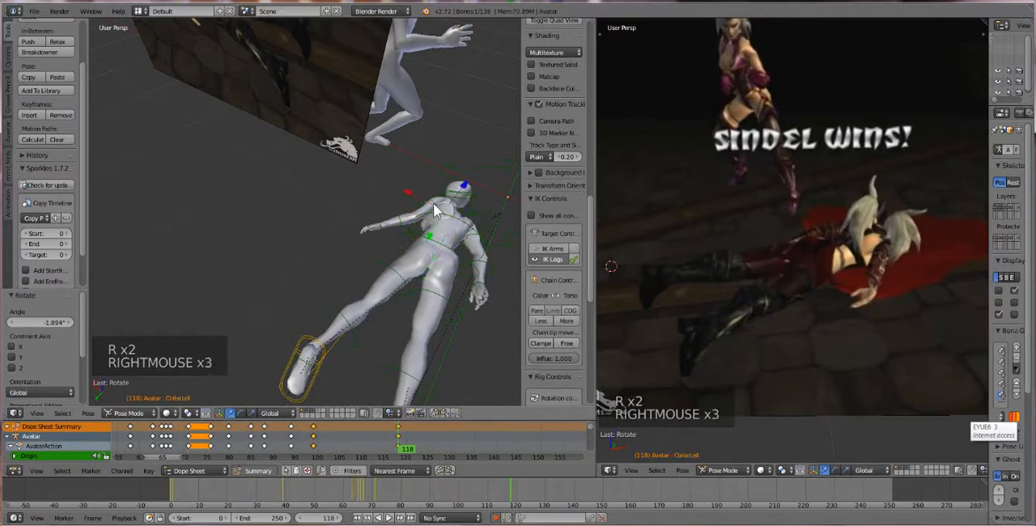
pyautogui.rightClick(433, 202)
pyautogui.press('r')
pyautogui.click(403, 212)
# Move the left wrist about -0.055 along X, 0.075 along Y and -0.100 along Z to lower the hand toward the floor
pyautogui.moveTo(403, 212); pyautogui.dragTo(353, 203, button='middle')
pyautogui.rightClick(353, 205)
pyautogui.rightClick(353, 208)
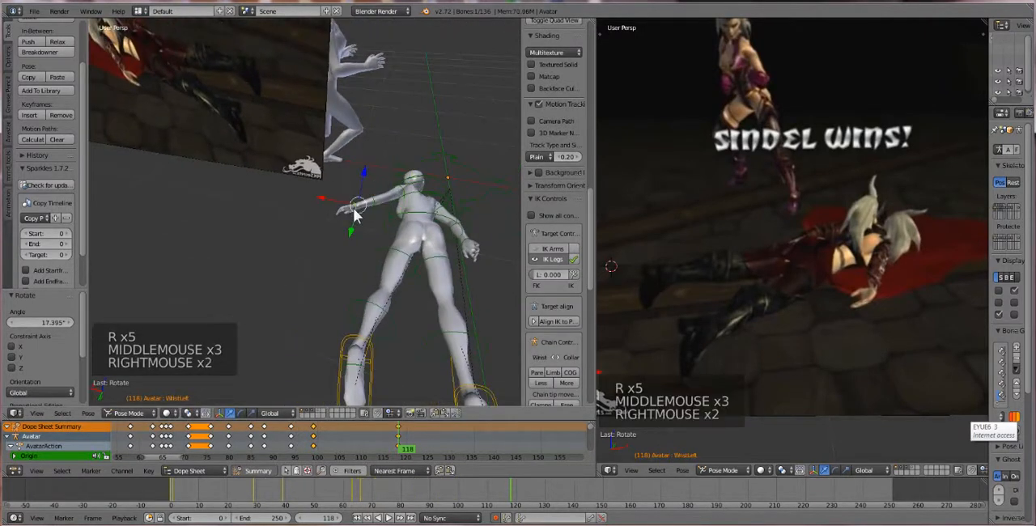
pyautogui.press('g')
pyautogui.press('g')
pyautogui.press('g')
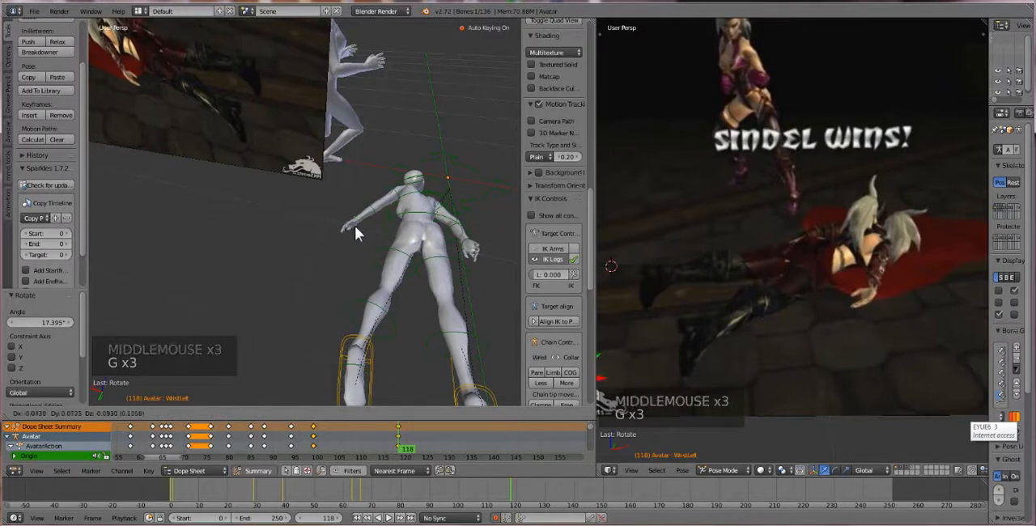
pyautogui.click(356, 227)
# Raise the left knee about 0.044 along Z
pyautogui.moveTo(393, 278); pyautogui.dragTo(280, 282, button='middle')
pyautogui.scroll(-1, 304, 260)
pyautogui.scroll(-1, 304, 263)
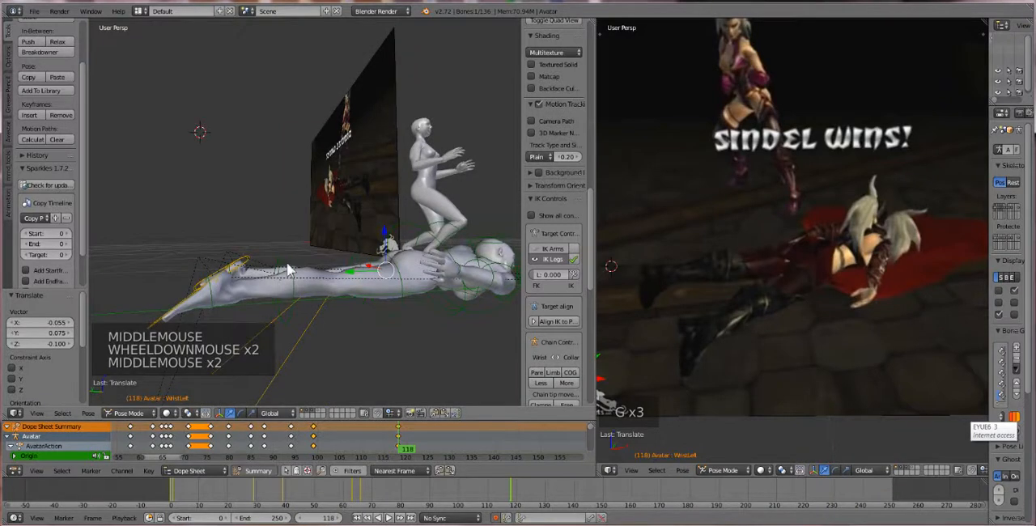
pyautogui.rightClick(287, 262)
pyautogui.moveTo(318, 253); pyautogui.dragTo(316, 241)
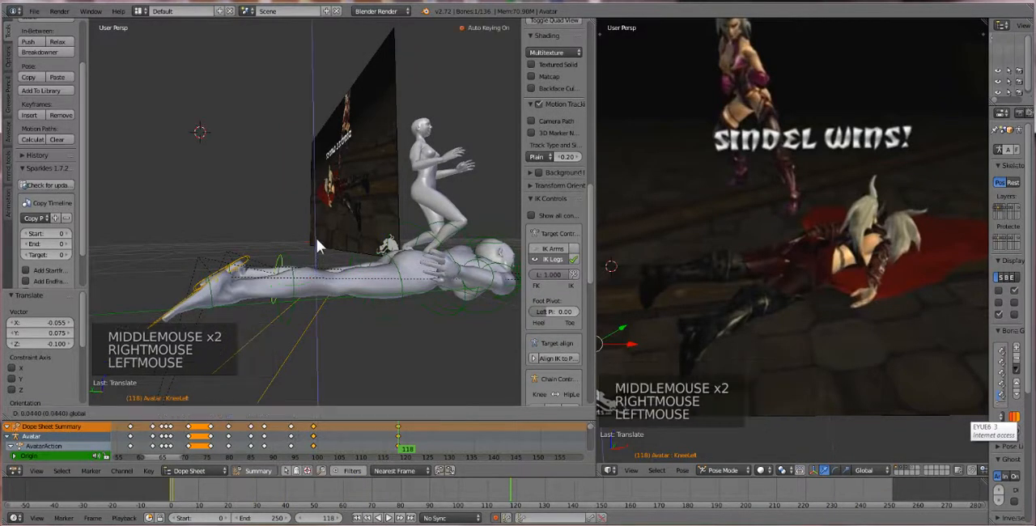
# Raise the left heel IK control about 0.087 along Z, shift it slightly along Y, and rotate it about -32° and another -13°
pyautogui.moveTo(300, 275); pyautogui.dragTo(293, 288, button='middle')
pyautogui.rightClick(246, 276)
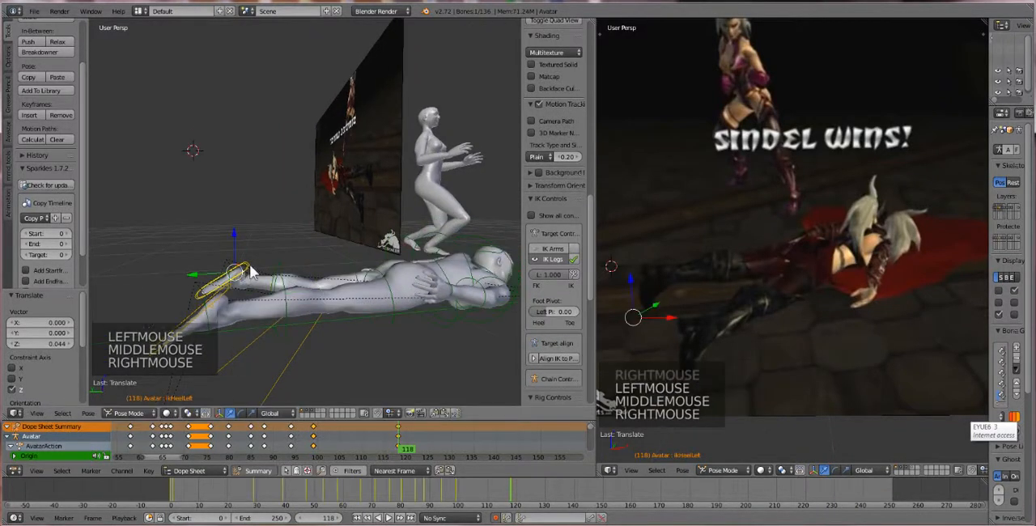
pyautogui.moveTo(234, 241); pyautogui.dragTo(235, 217)
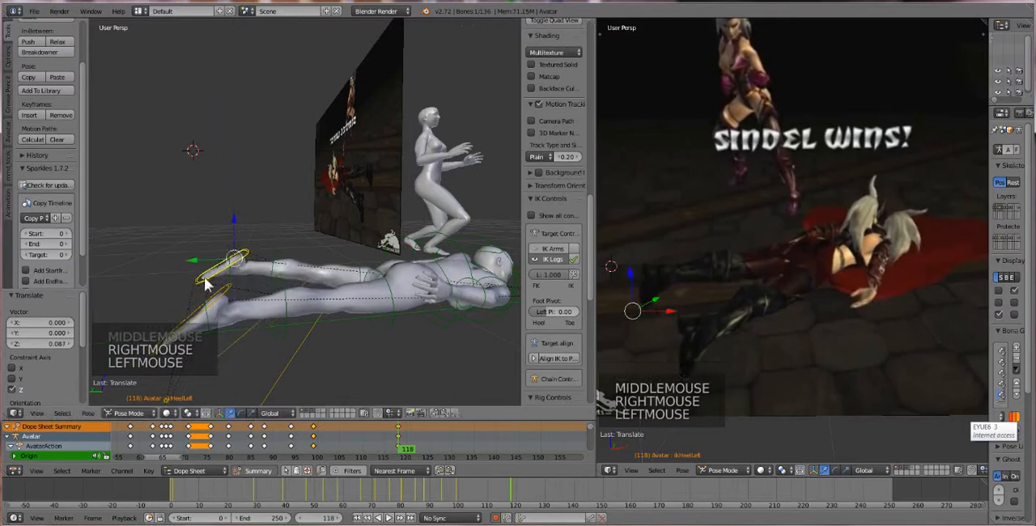
pyautogui.press('r')
pyautogui.click(187, 308)
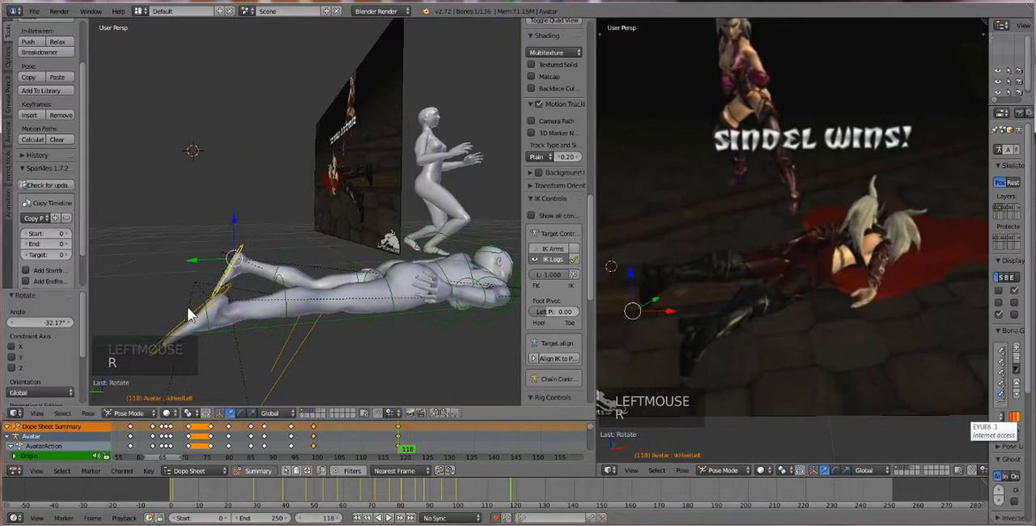
pyautogui.moveTo(200, 263); pyautogui.dragTo(194, 256)
pyautogui.click(303, 206)
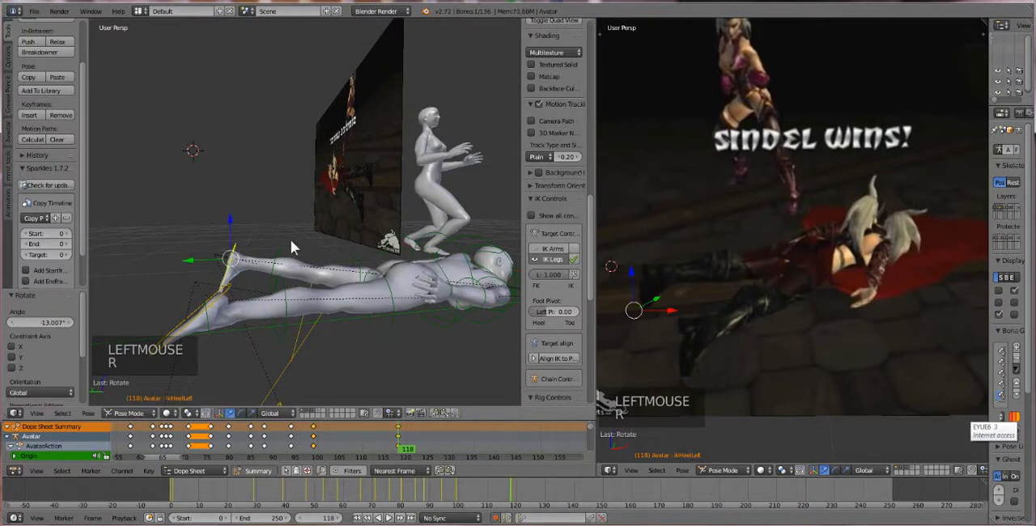
pyautogui.moveTo(291, 240)
pyautogui.mouseDown(button='middle')
pyautogui.moveTo(296, 247)
pyautogui.moveTo(290, 238)
pyautogui.mouseUp(button='middle')
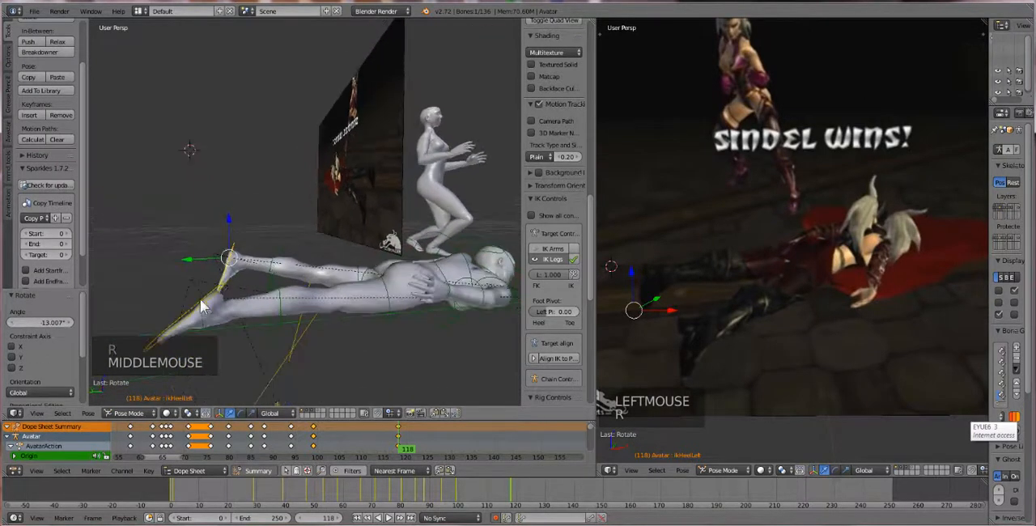
# Try rotating the right heel IK control and raising it about 0.103 along Z, and undo these changes
pyautogui.rightClick(208, 308)
pyautogui.press('r')
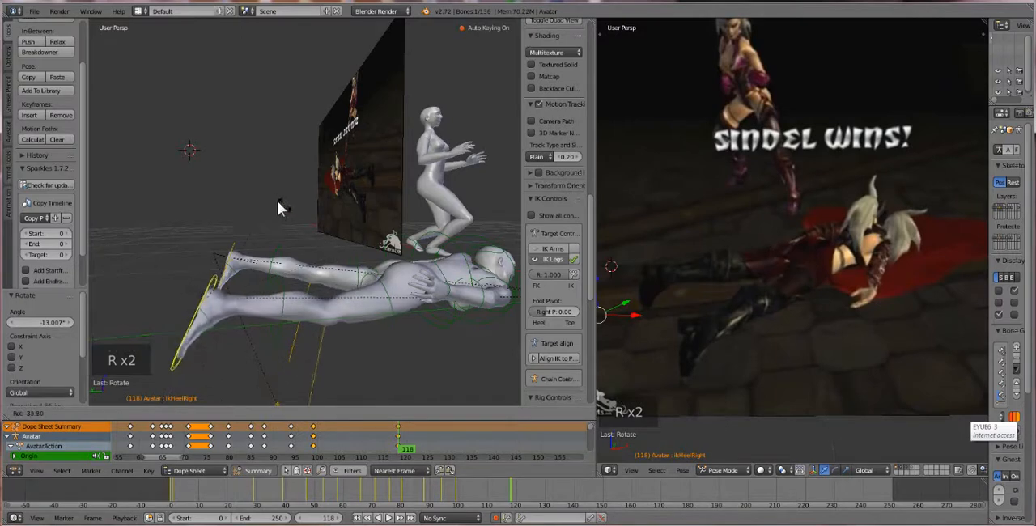
pyautogui.click(268, 197)
pyautogui.moveTo(206, 266); pyautogui.dragTo(207, 247)
pyautogui.press('r')
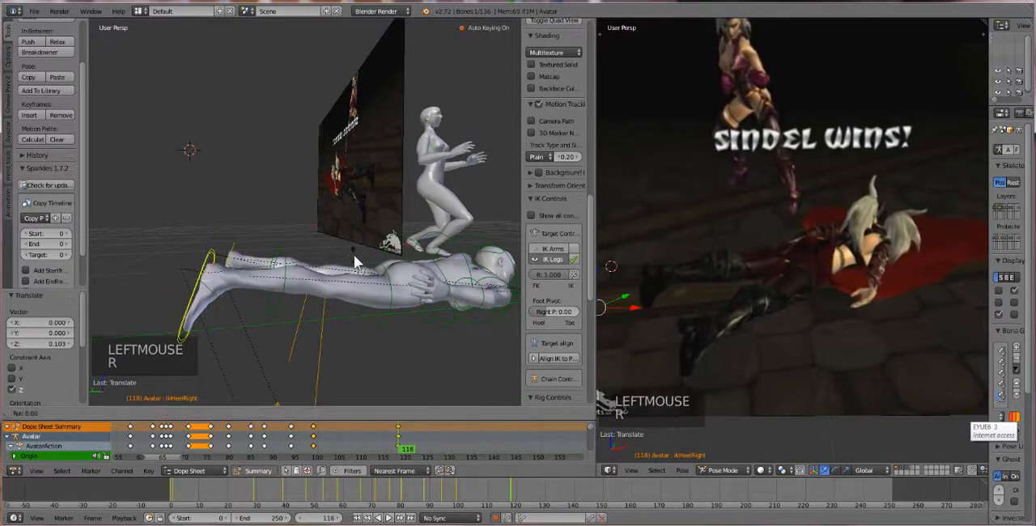
pyautogui.click(335, 255)
pyautogui.hotkey('ctrl', 'z')
pyautogui.hotkey('ctrl', 'z')
pyautogui.hotkey('ctrl', 'z')
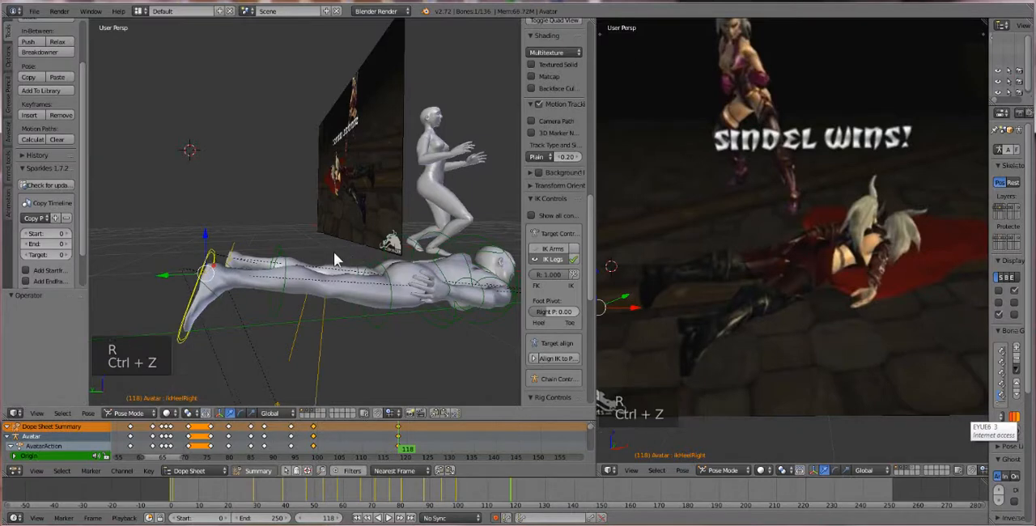
pyautogui.rightClick(230, 259)
pyautogui.hotkey('ctrl', 'z')
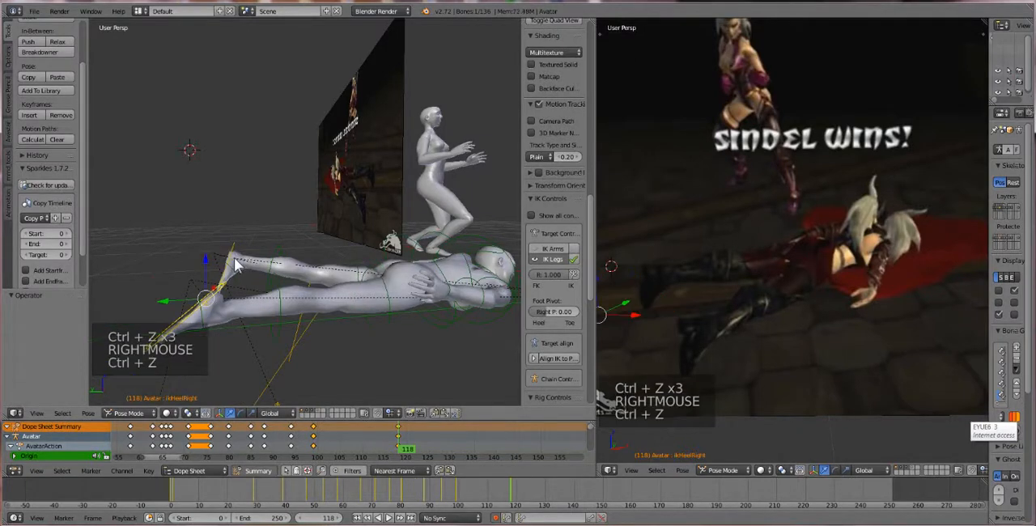
pyautogui.hotkey('ctrl', 'z')
pyautogui.hotkey('ctrl', 'z')
# Clear the pose rotation of the lying avatar's neck bone
pyautogui.scroll(-2, 262, 270)
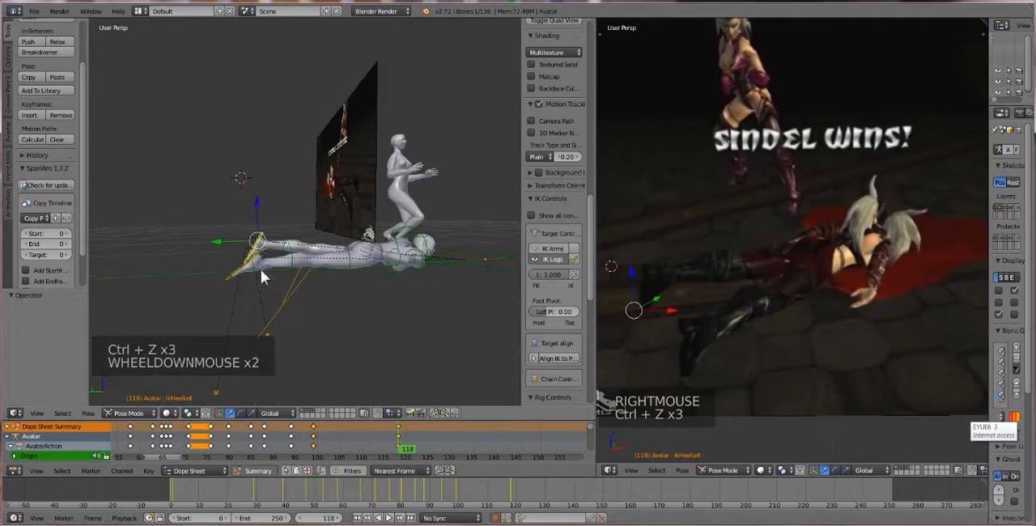
pyautogui.moveTo(261, 270); pyautogui.dragTo(303, 324, button='middle')
pyautogui.scroll(-1, 345, 320)
pyautogui.scroll(2, 343, 318)
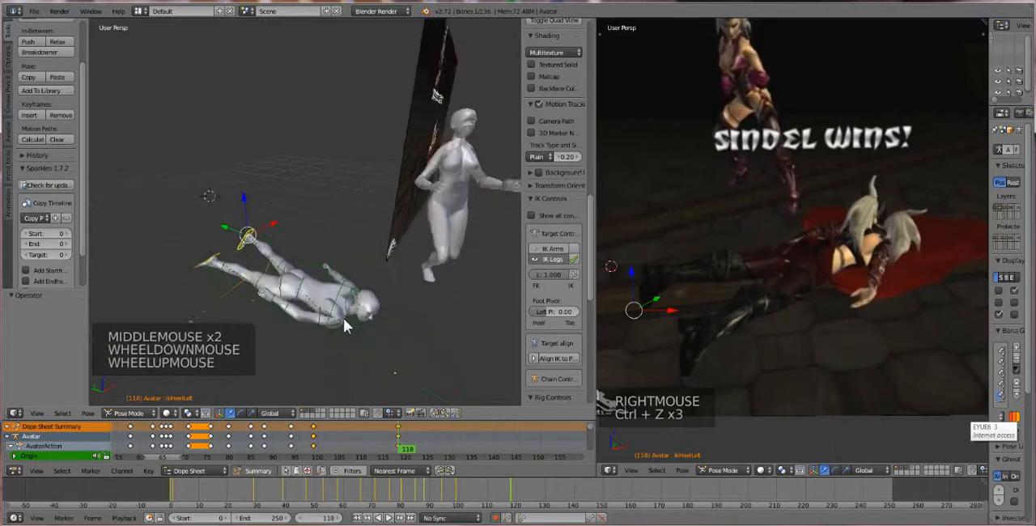
pyautogui.rightClick(375, 332)
pyautogui.rightClick(376, 332)
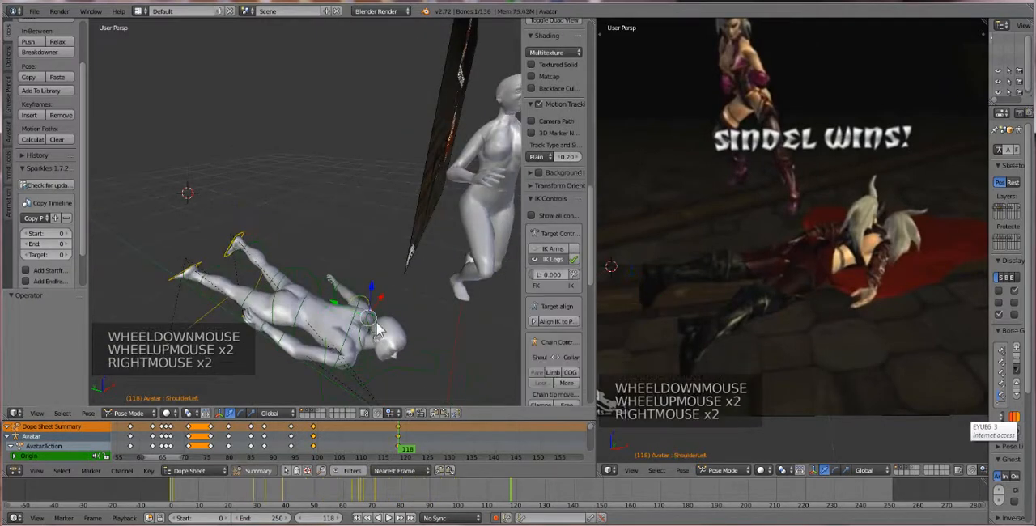
pyautogui.rightClick(379, 332)
pyautogui.hotkey('alt', 'r')
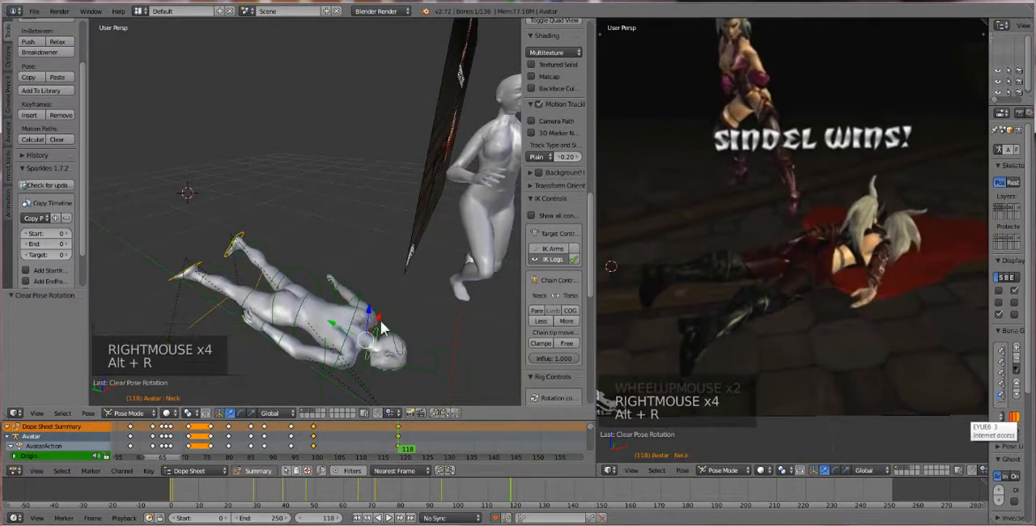
# Play the animation from frame 0 to review the fall and the lying pose, and stop the playback
pyautogui.moveTo(391, 354); pyautogui.dragTo(356, 345, button='middle')
pyautogui.scroll(-2, 296, 340)
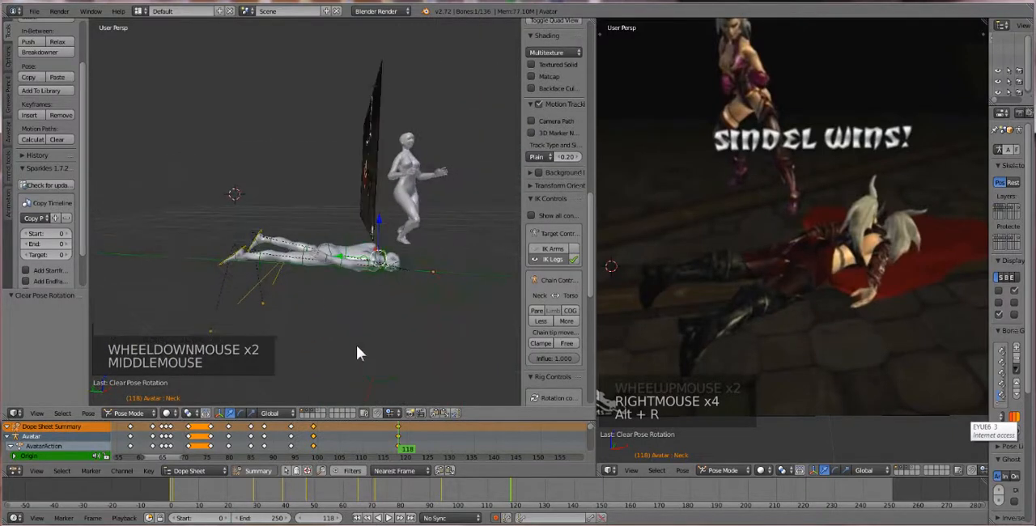
pyautogui.moveTo(397, 437); pyautogui.dragTo(123, 446)
pyautogui.click(356, 518)
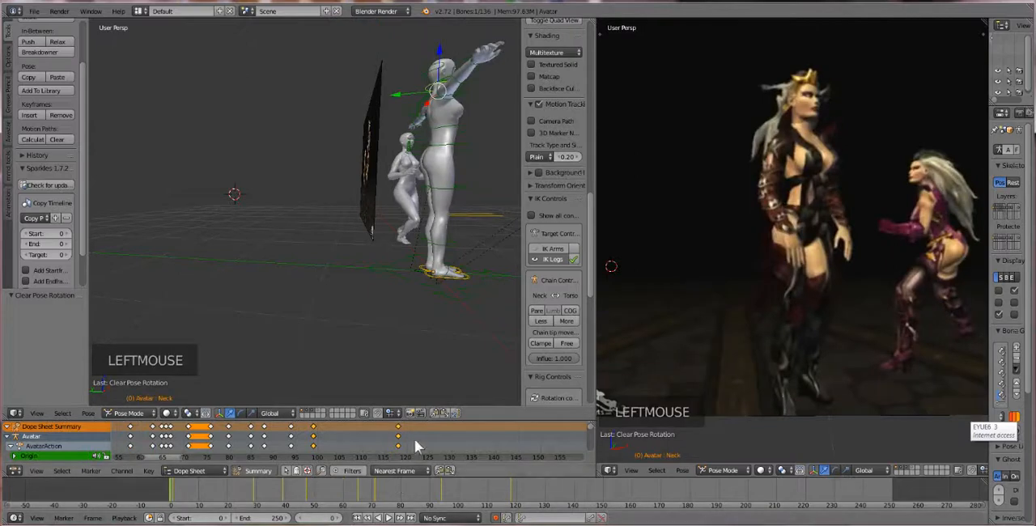
pyautogui.scroll(-1, 380, 402)
pyautogui.click(390, 517)
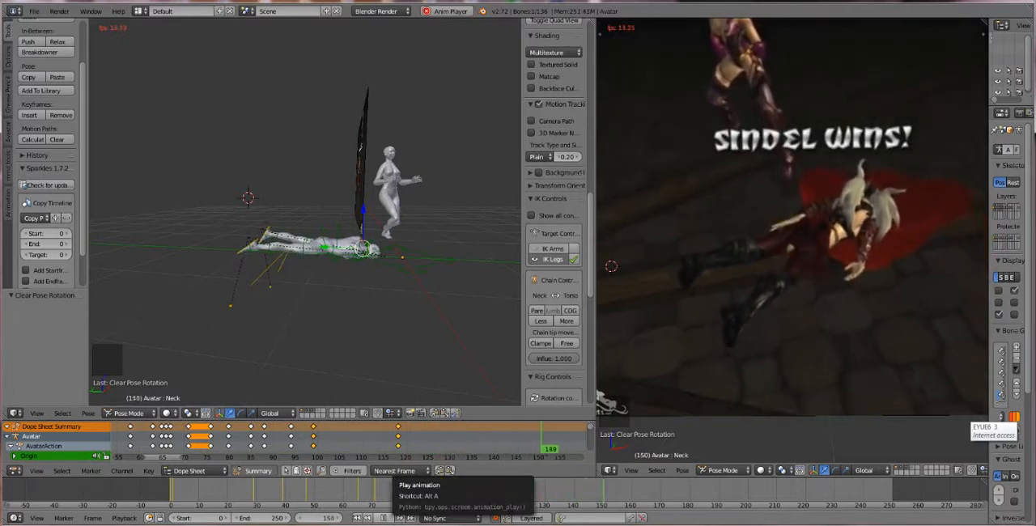
pyautogui.click(388, 519)
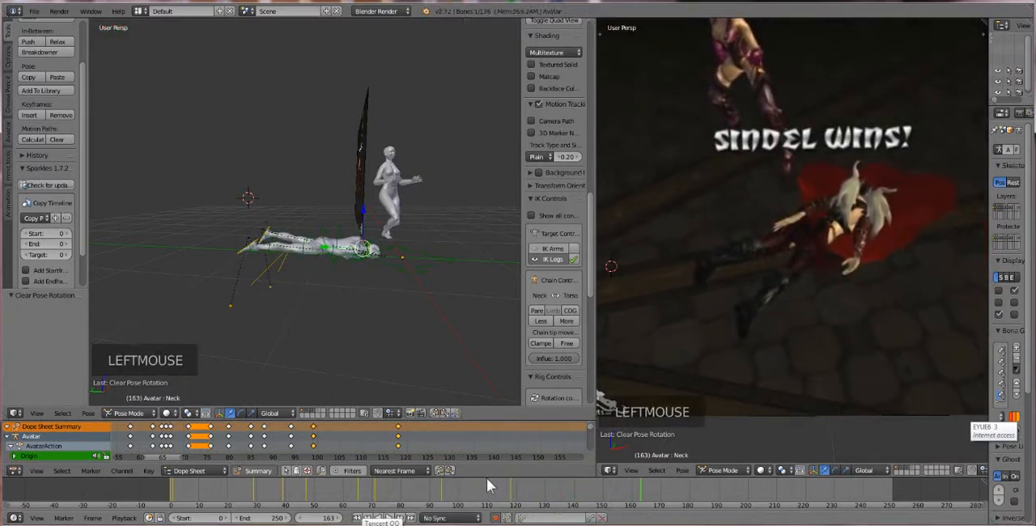
pyautogui.scroll(-2, 389, 298)
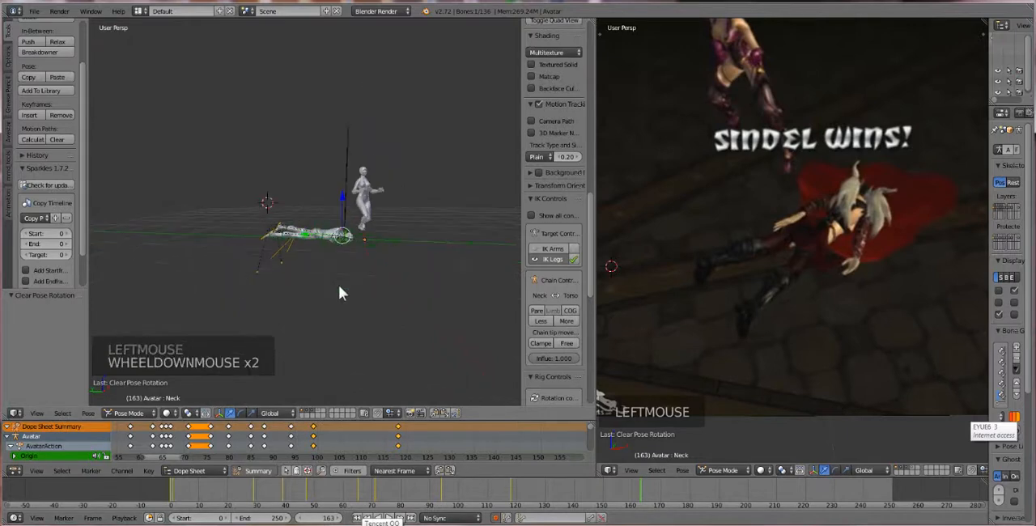
# Return to frame 118 and set the animation's end frame to 120
pyautogui.moveTo(639, 489); pyautogui.dragTo(512, 500)
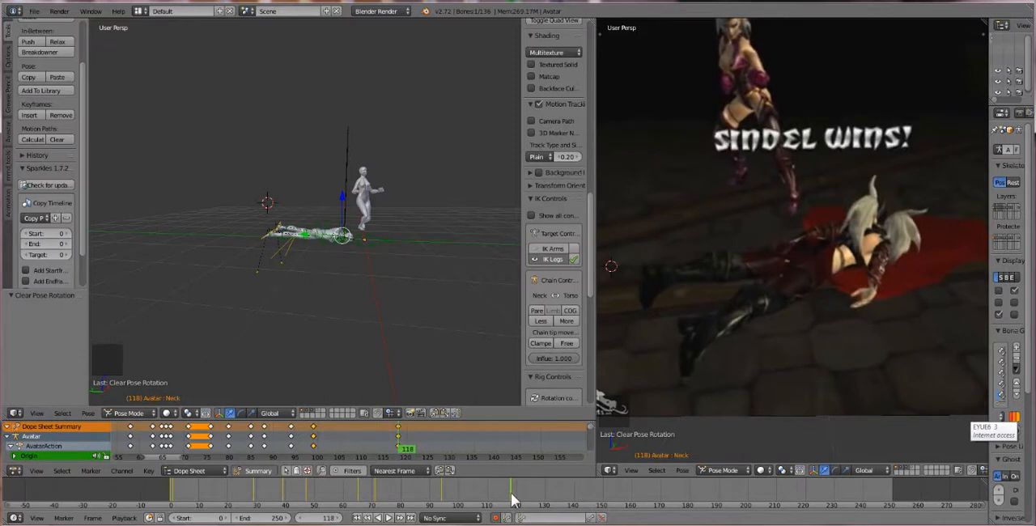
pyautogui.click(274, 518)
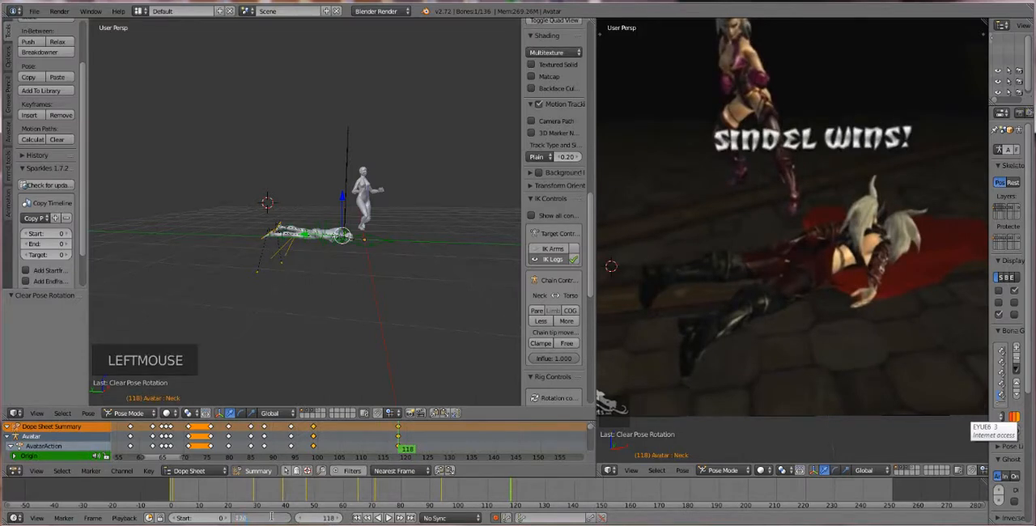
pyautogui.write('120')
pyautogui.press('Return')
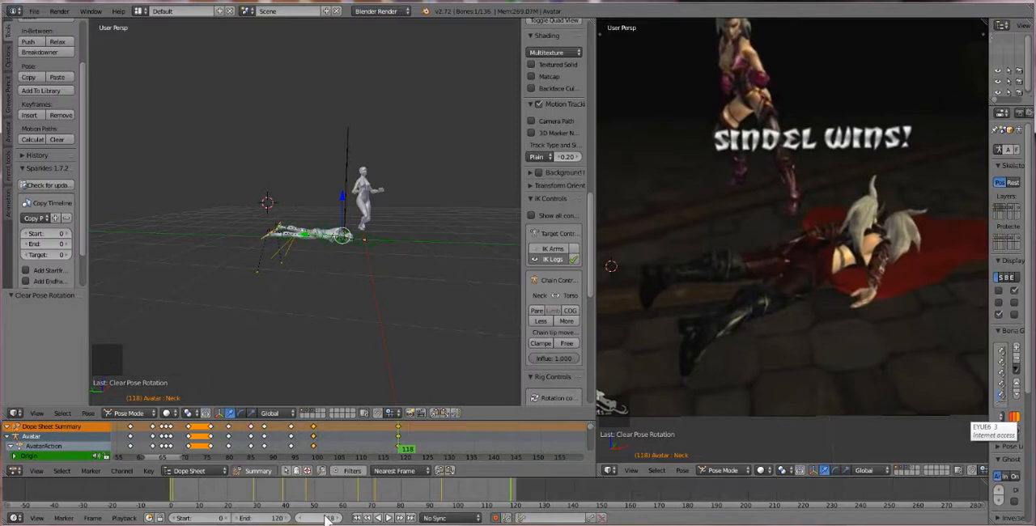
# Switch the first avatar's armature to Object Mode and move it to layer 13 to hide the rig controls
pyautogui.moveTo(315, 293); pyautogui.dragTo(343, 278, button='middle')
pyautogui.rightClick(366, 255)
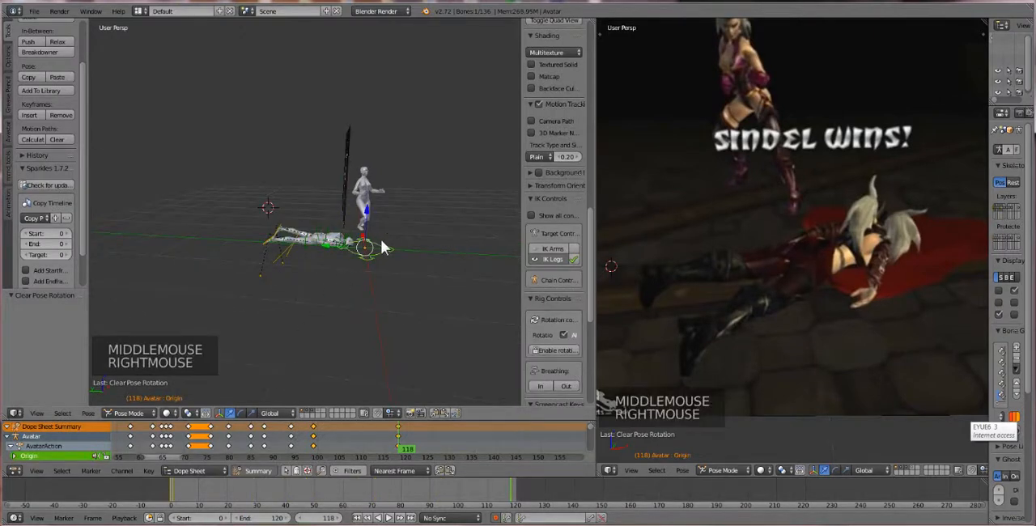
pyautogui.click(131, 411)
pyautogui.click(129, 384)
pyautogui.press('m')
pyautogui.press('m')
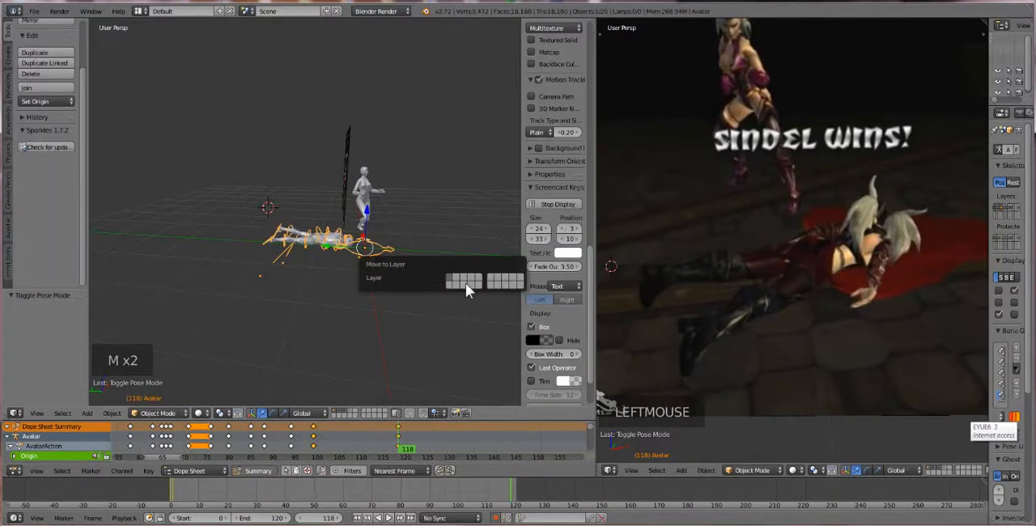
pyautogui.click(466, 283)
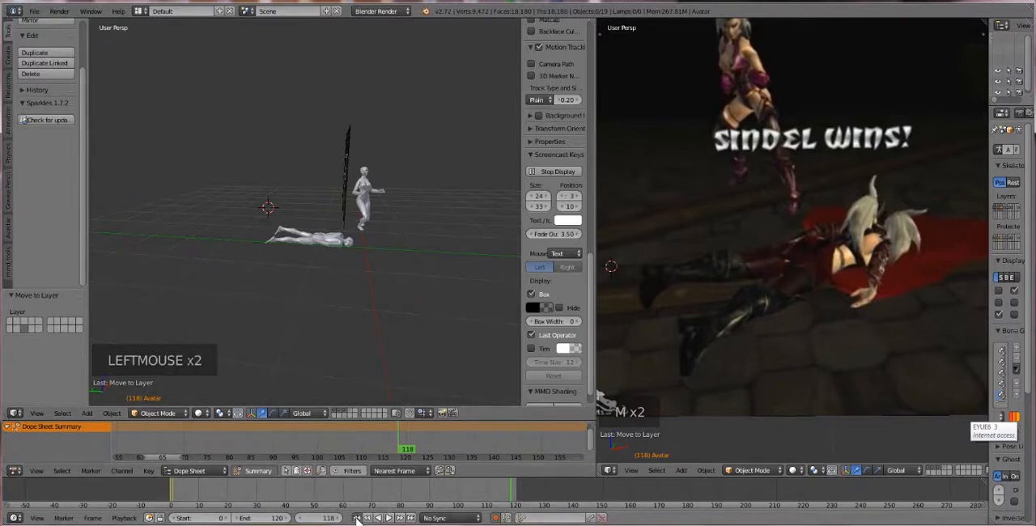
# Jump back to frame 0 and set the animation's start frame to 1
pyautogui.doubleClick(356, 519)
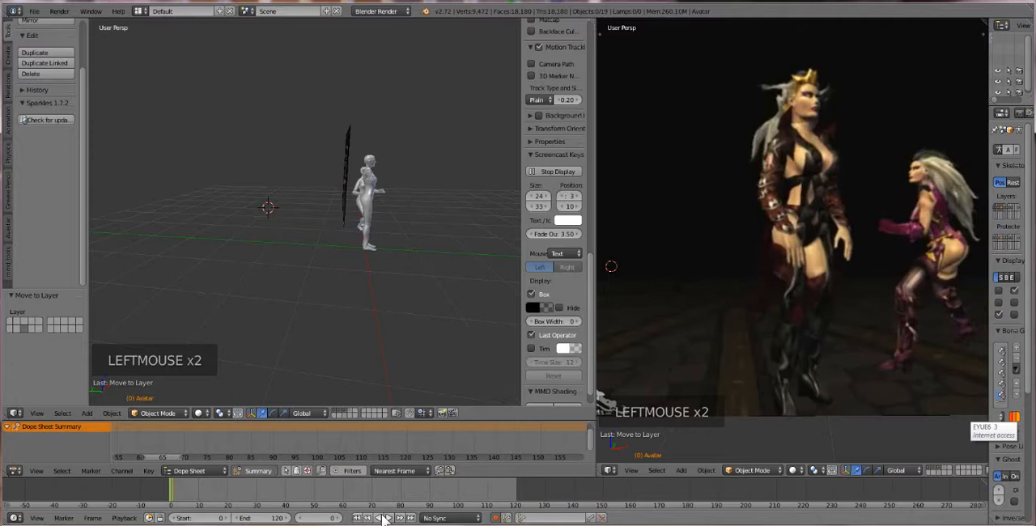
pyautogui.scroll(3, 396, 332)
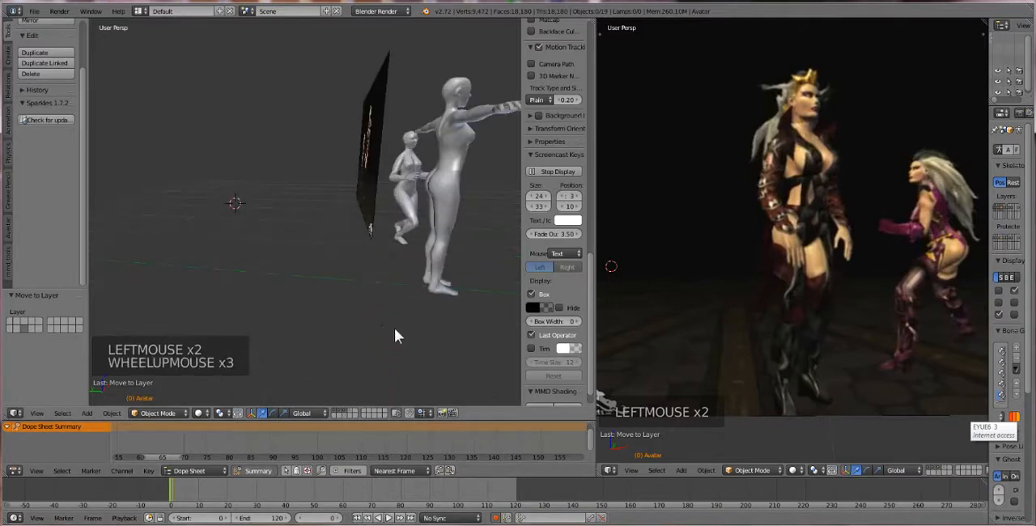
pyautogui.moveTo(396, 332); pyautogui.dragTo(370, 331, button='middle')
pyautogui.scroll(-1, 378, 331)
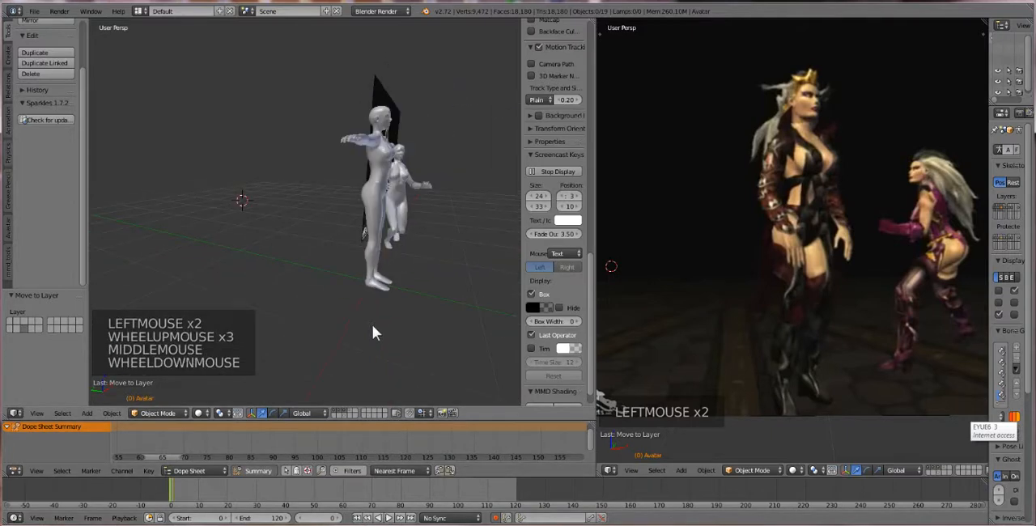
pyautogui.click(231, 519)
pyautogui.click(231, 519)
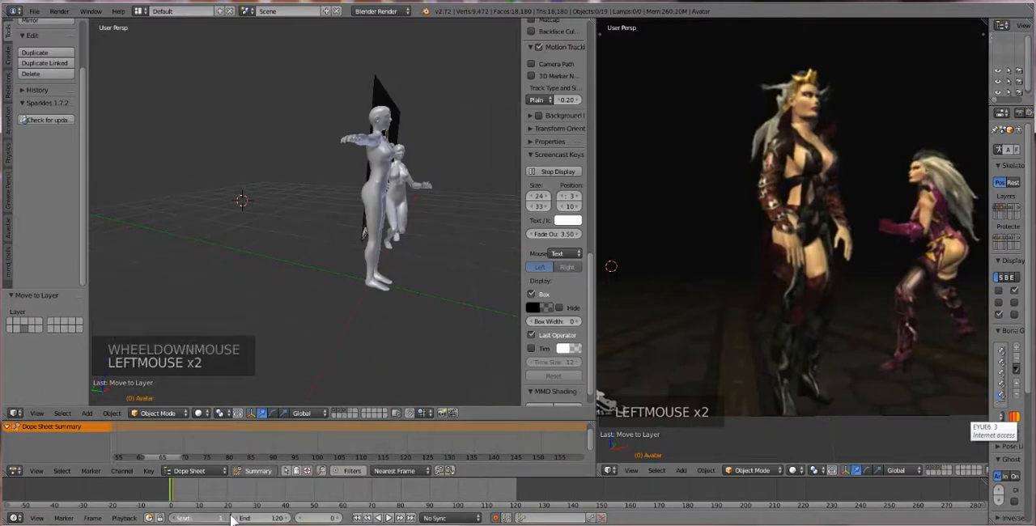
# Play the animation without the rig controls and compare the first avatar's motion with the reference video from different angles
pyautogui.click(389, 519)
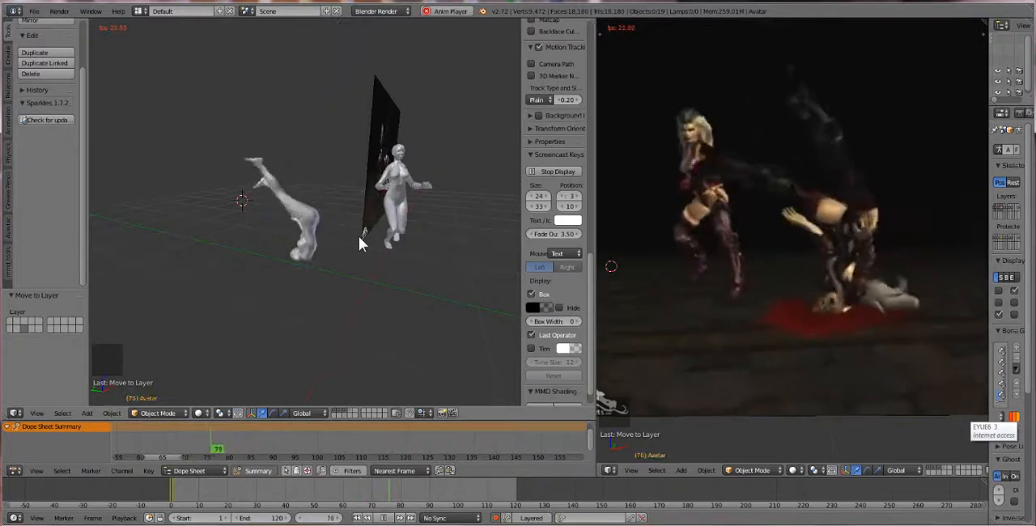
pyautogui.click(359, 238)
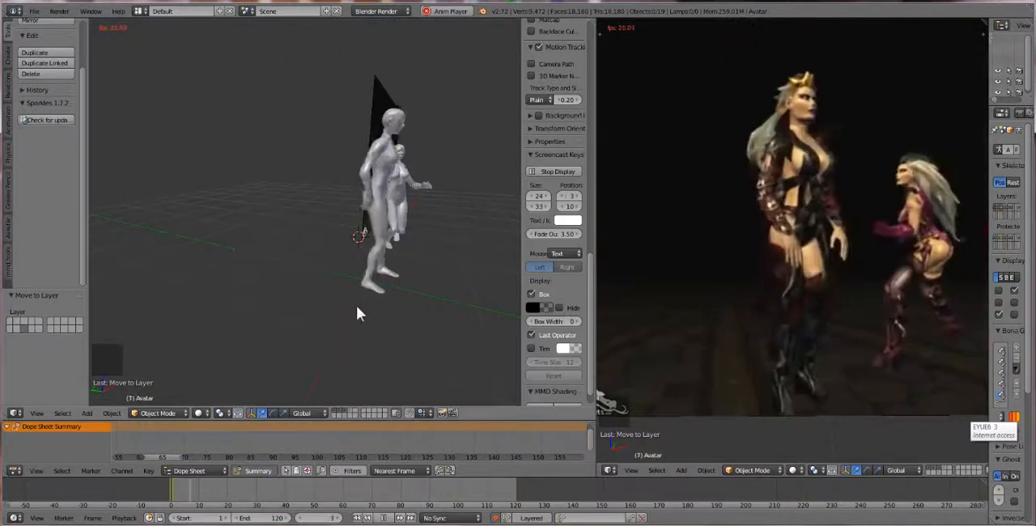
pyautogui.moveTo(356, 314); pyautogui.dragTo(421, 300, button='middle')
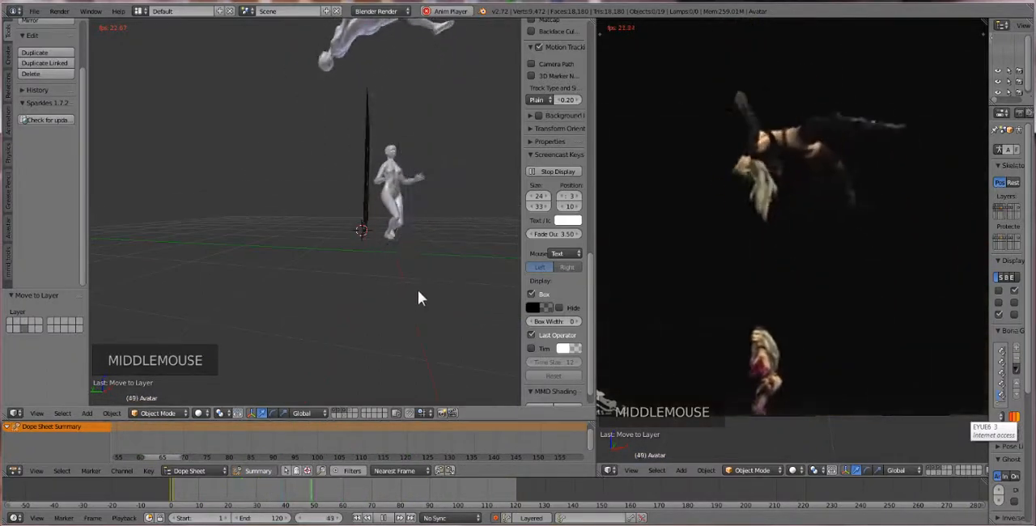
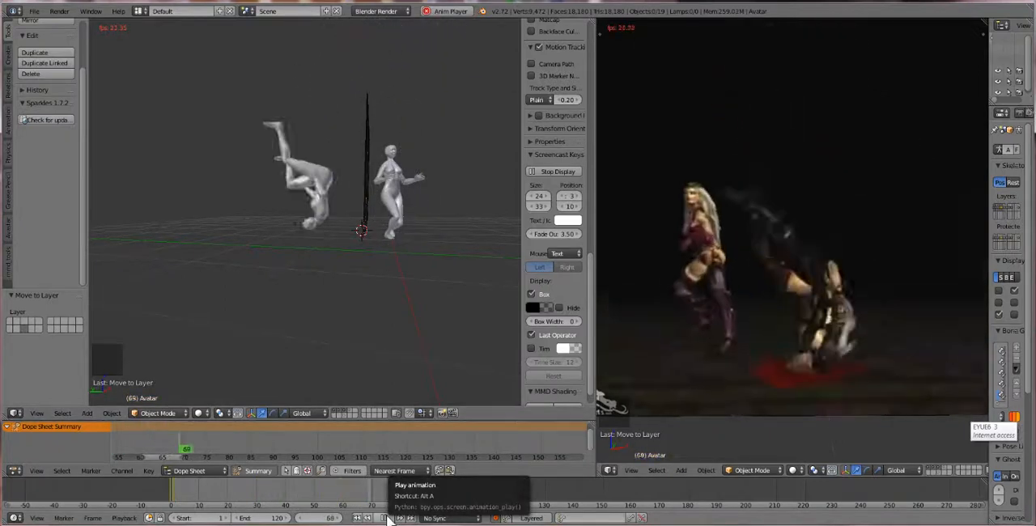
# Stop the playback at frame 88 and examine the first avatar's upside-down head and upper body up close
pyautogui.click(388, 519)
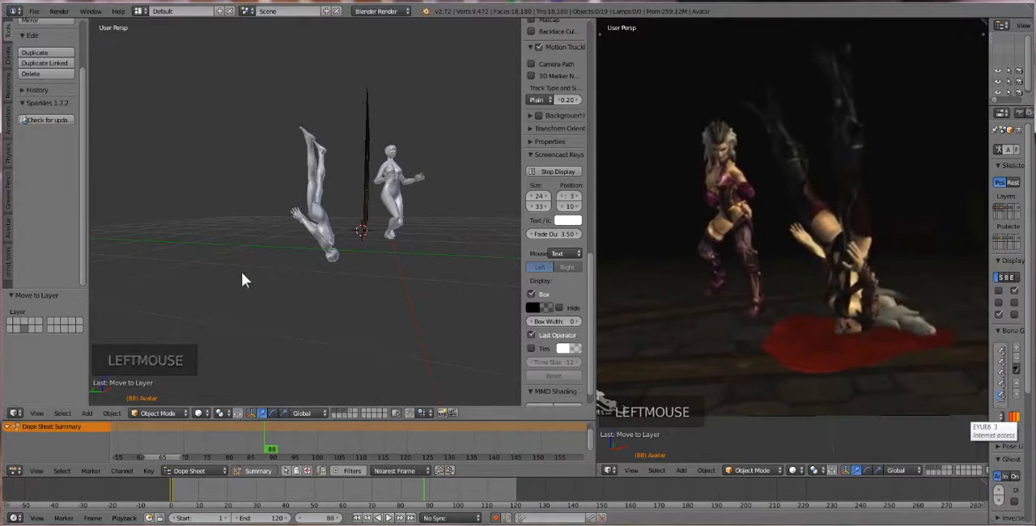
pyautogui.scroll(3, 375, 303)
pyautogui.moveTo(375, 302)
pyautogui.mouseDown(button='middle')
pyautogui.moveTo(347, 284)
pyautogui.moveTo(378, 306)
pyautogui.mouseUp(button='middle')
pyautogui.scroll(2, 341, 294)
pyautogui.scroll(-1, 340, 298)
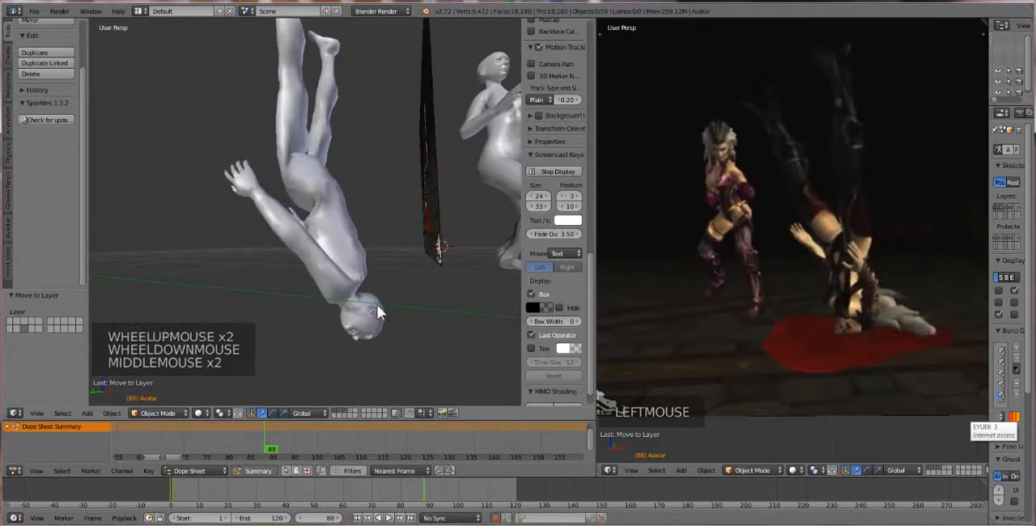
# Show the layer holding the first avatar's rig controls again and switch its armature to Pose Mode
pyautogui.keyDown('shift'); pyautogui.click(343, 381); pyautogui.keyUp('shift')
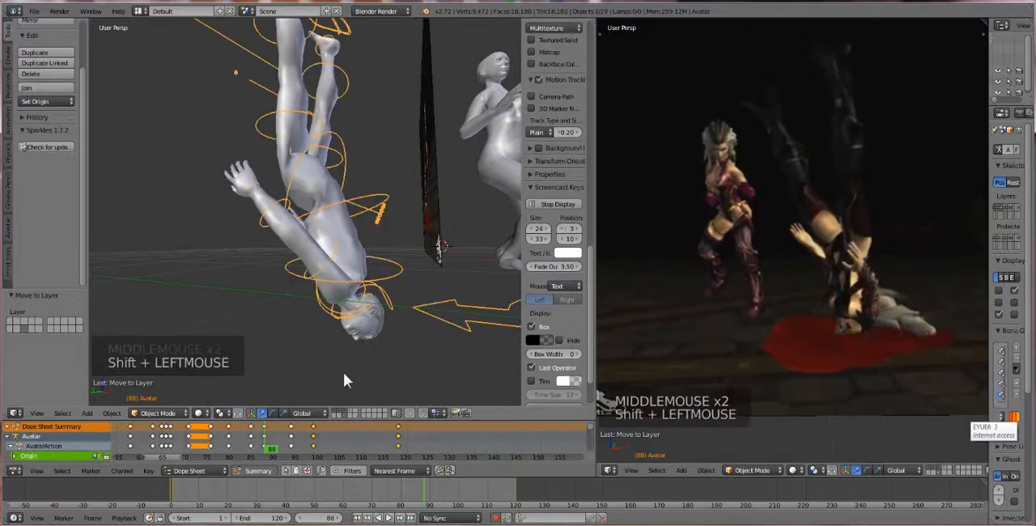
pyautogui.rightClick(368, 302)
pyautogui.rightClick(366, 304)
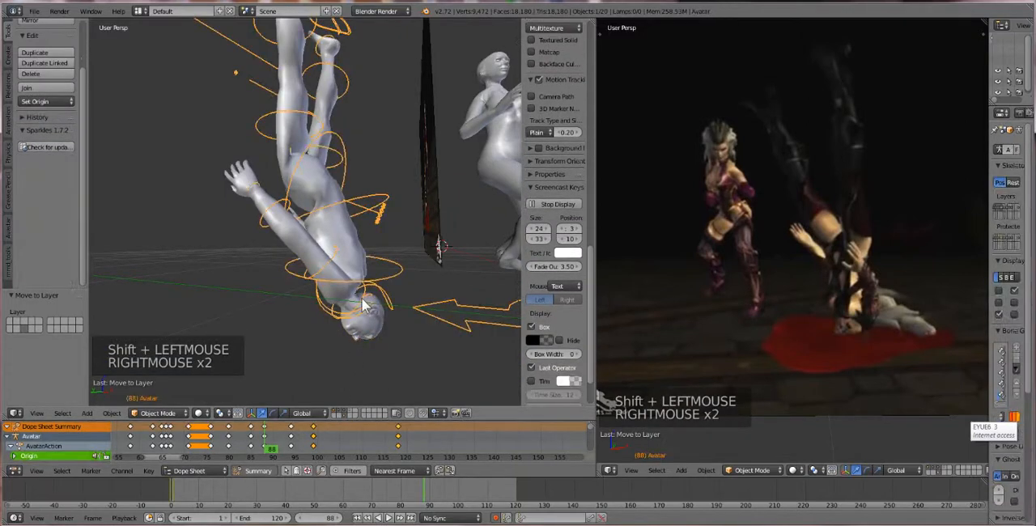
pyautogui.rightClick(362, 306)
pyautogui.rightClick(365, 308)
pyautogui.click(184, 424)
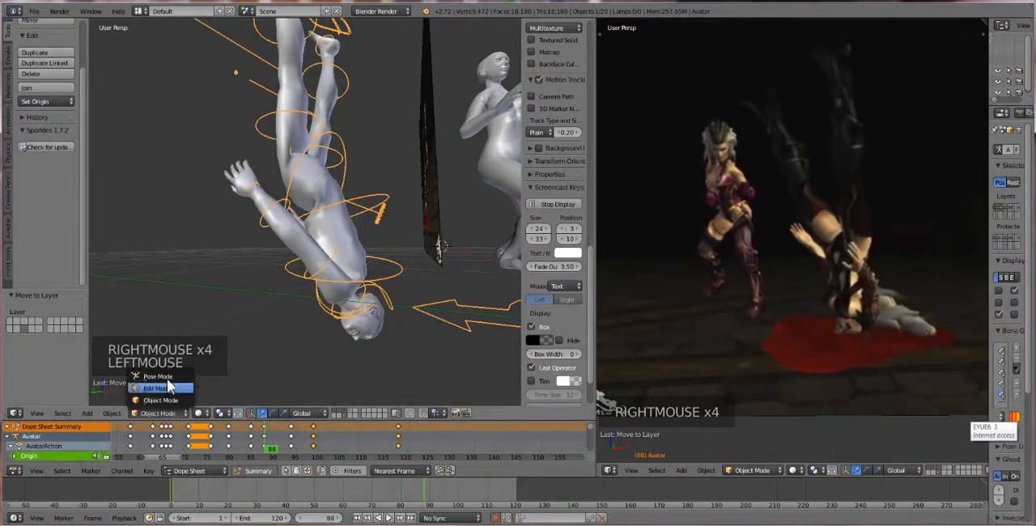
pyautogui.click(219, 385)
# Select the first avatar's neck bone, rotate it at frame 88 to bend the head forward under the body, and advance to frame 91
pyautogui.moveTo(268, 311); pyautogui.dragTo(332, 293, button='middle')
pyautogui.rightClick(340, 299)
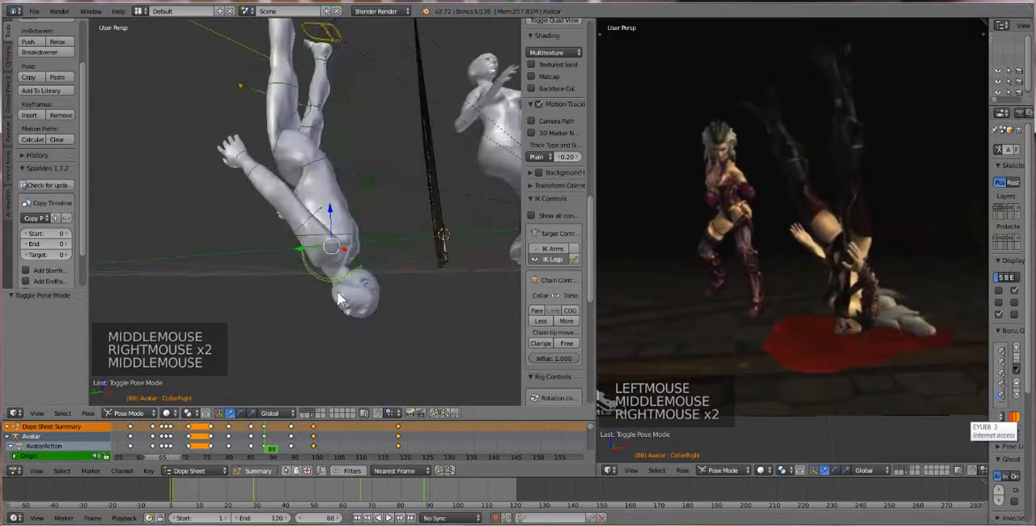
pyautogui.rightClick(331, 293)
pyautogui.press('r')
pyautogui.press('r')
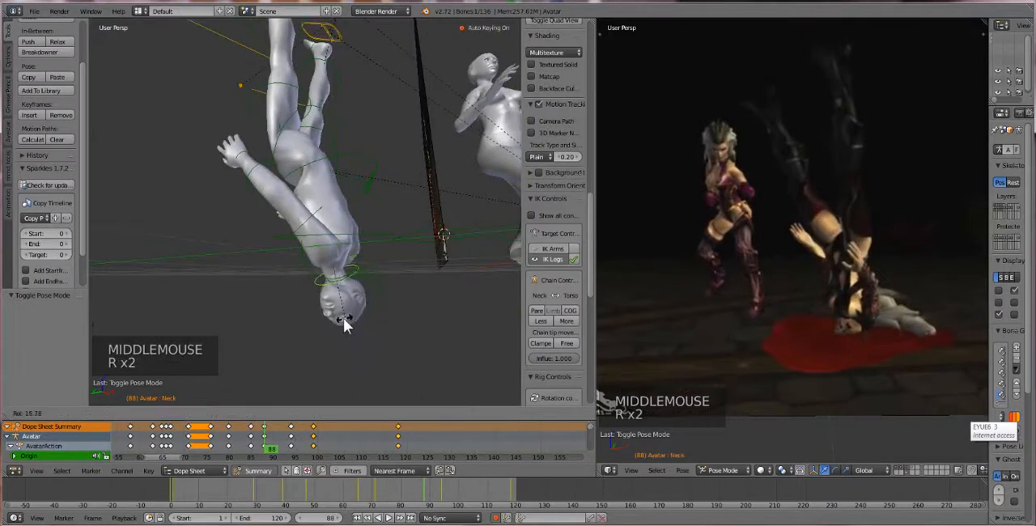
pyautogui.click(362, 292)
pyautogui.moveTo(362, 292); pyautogui.dragTo(394, 333, button='middle')
pyautogui.press('r')
pyautogui.click(337, 308)
pyautogui.press('r')
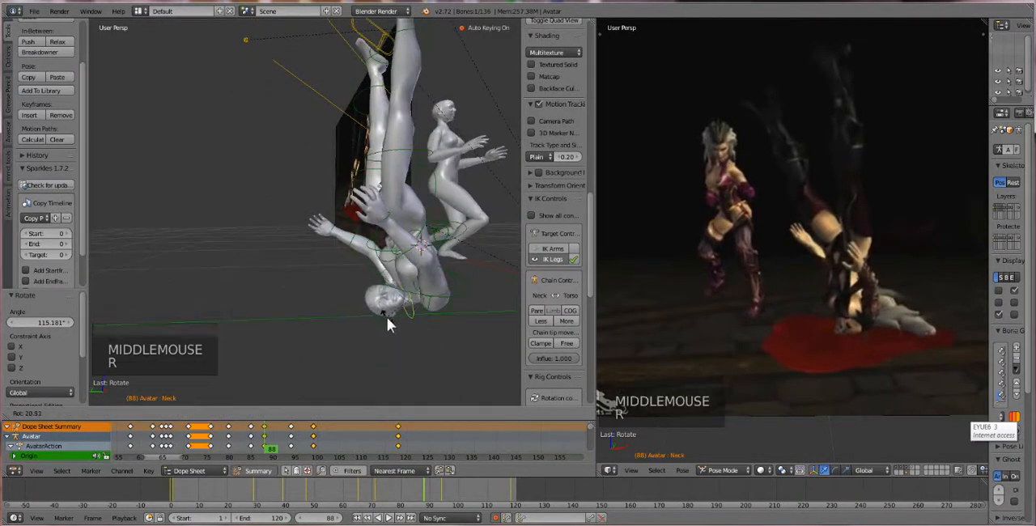
pyautogui.click(386, 317)
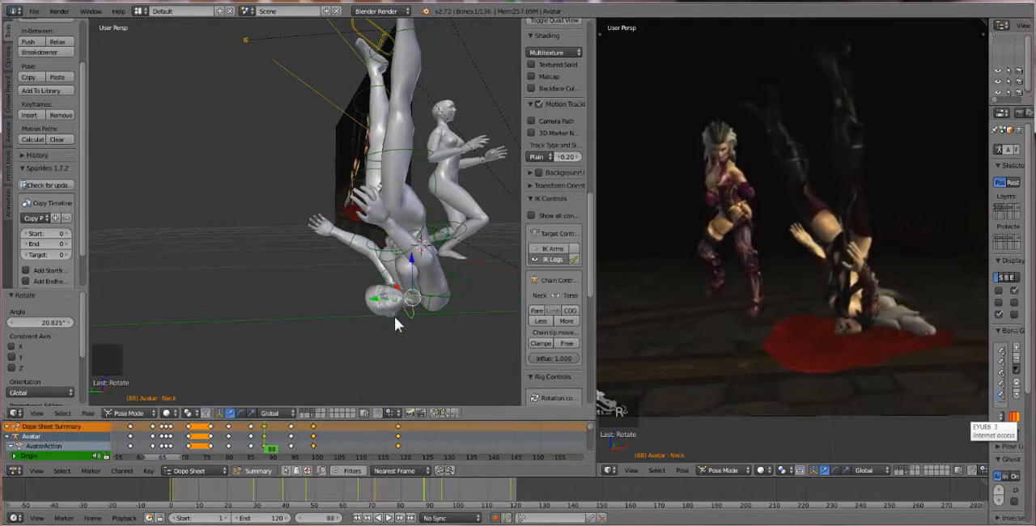
pyautogui.moveTo(395, 316); pyautogui.dragTo(387, 316, button='middle')
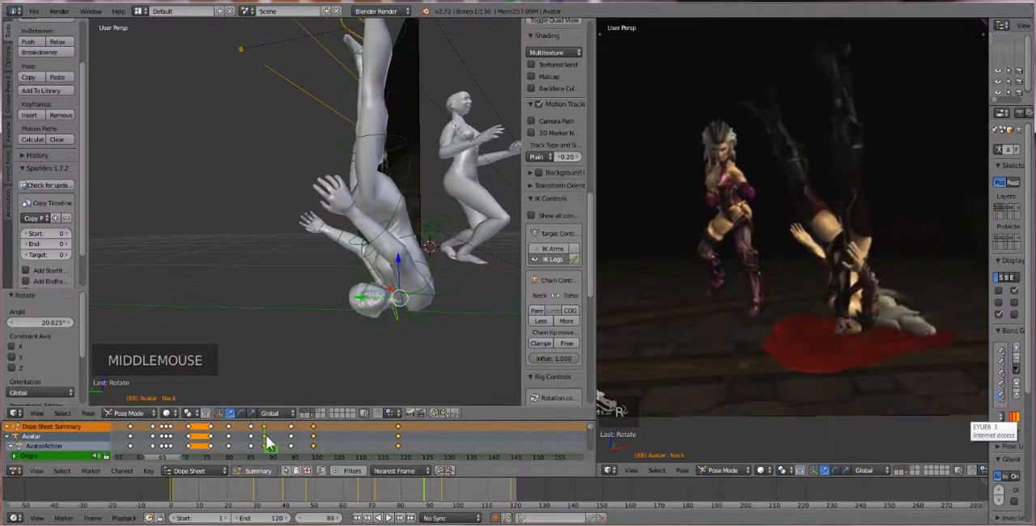
pyautogui.moveTo(268, 441)
pyautogui.mouseDown()
pyautogui.moveTo(224, 441)
pyautogui.moveTo(280, 446)
pyautogui.mouseUp()
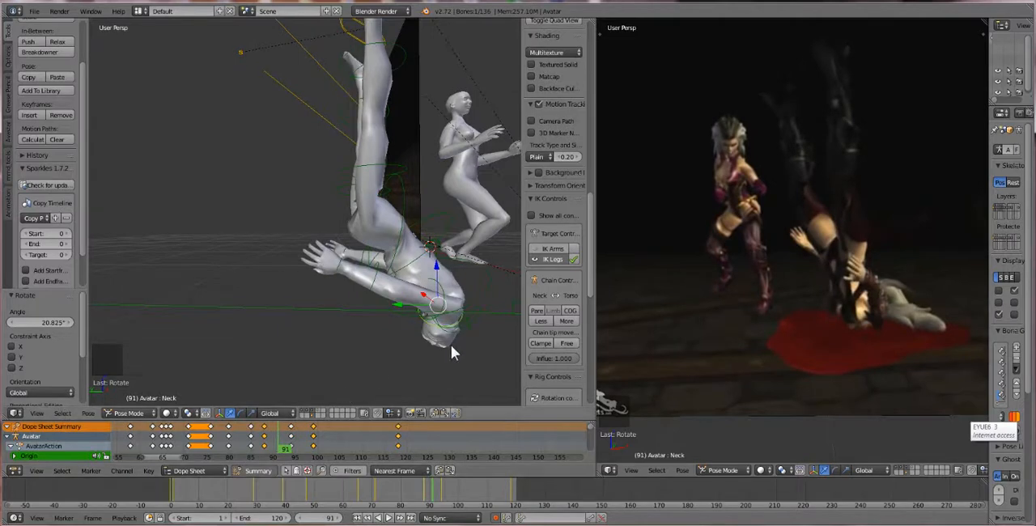
pyautogui.moveTo(451, 345); pyautogui.dragTo(436, 324, button='middle')
pyautogui.press('r')
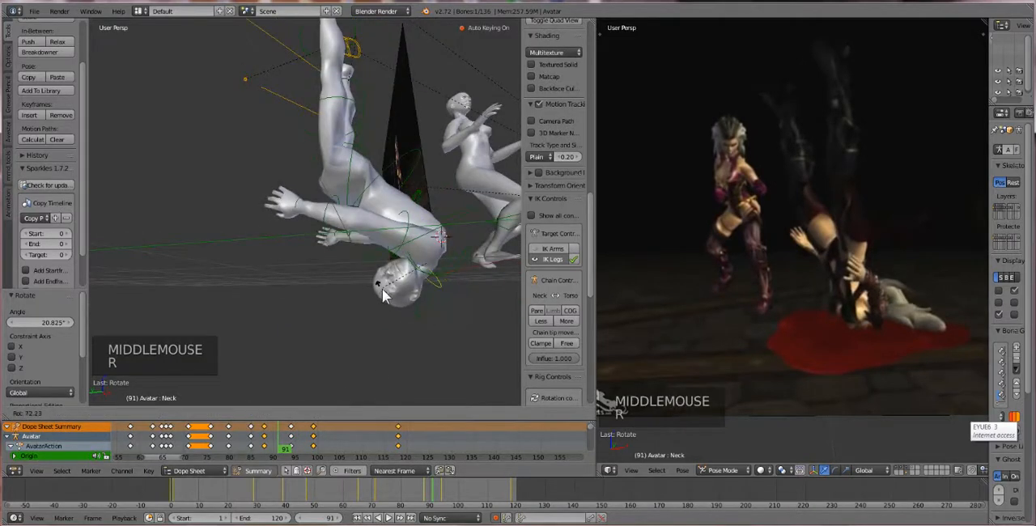
pyautogui.click(387, 292)
pyautogui.hotkey('ctrl', 'z')
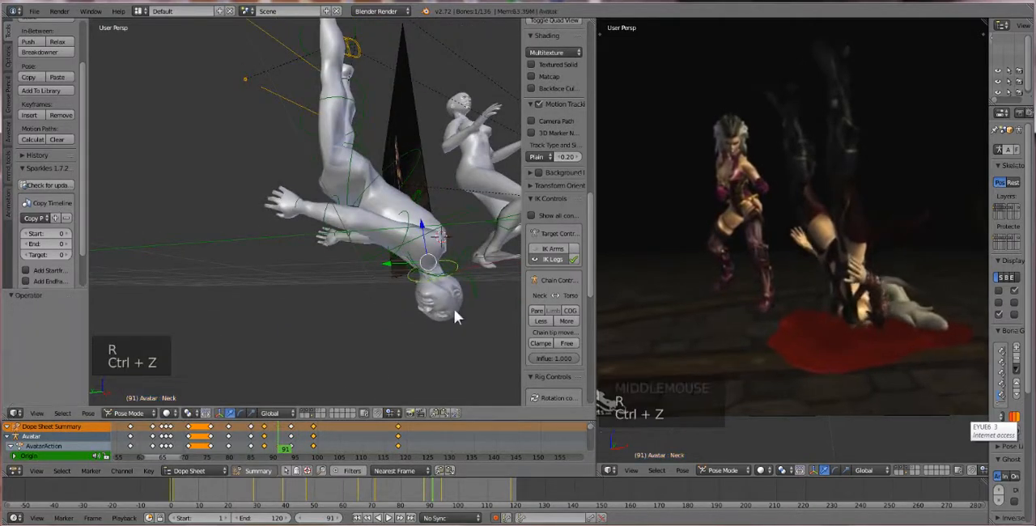
# Rotate the neck at frame 91 to tuck the head beneath the chest, finishing with a trackball rotation of about 31.5° and -13.2°
pyautogui.moveTo(454, 310); pyautogui.dragTo(453, 342, button='middle')
pyautogui.press('r')
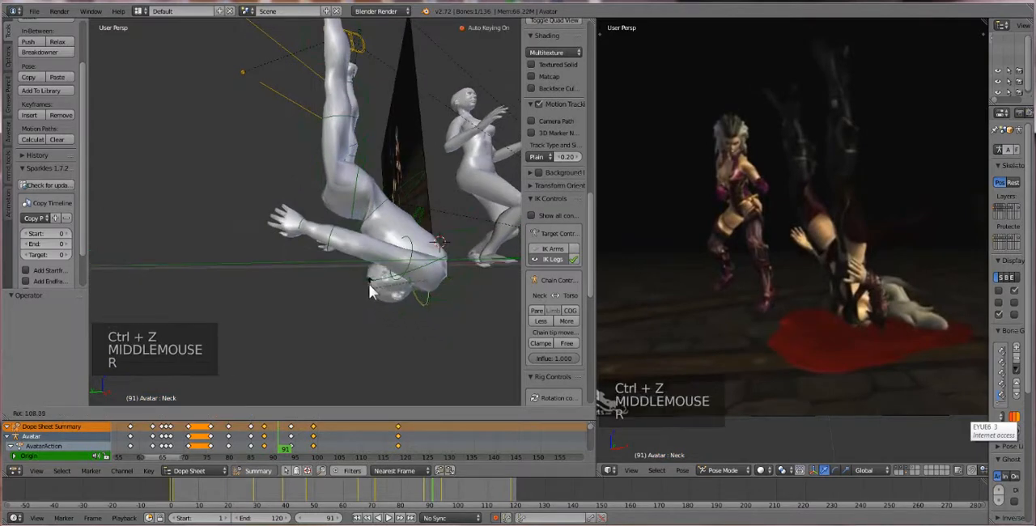
pyautogui.click(369, 292)
pyautogui.moveTo(369, 291); pyautogui.dragTo(402, 308, button='middle')
pyautogui.press('r')
pyautogui.click(450, 288)
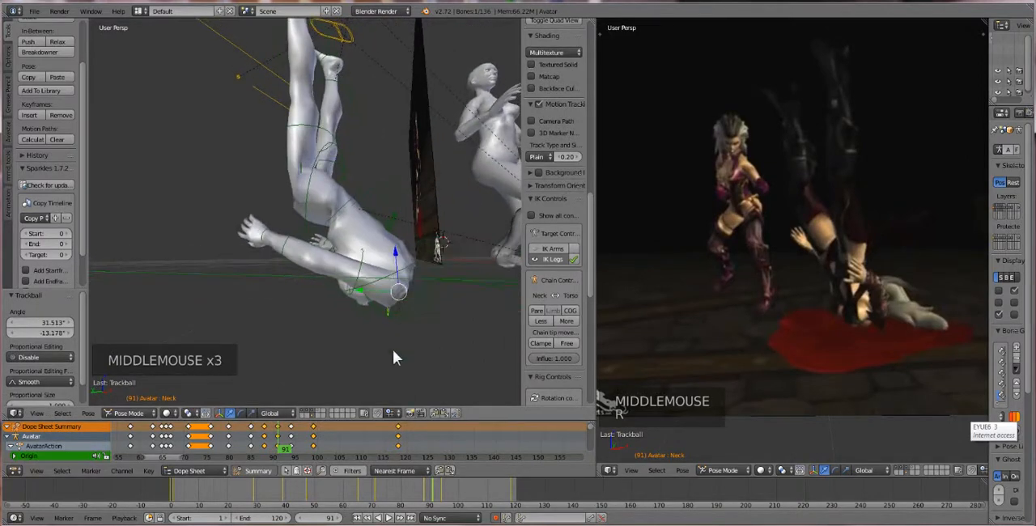
# Move to frame 92 and trackball-rotate the neck by about 46.4° and -8.0° to keep the head tucked under
pyautogui.moveTo(285, 450)
pyautogui.mouseDown()
pyautogui.moveTo(276, 446)
pyautogui.moveTo(285, 450)
pyautogui.mouseUp()
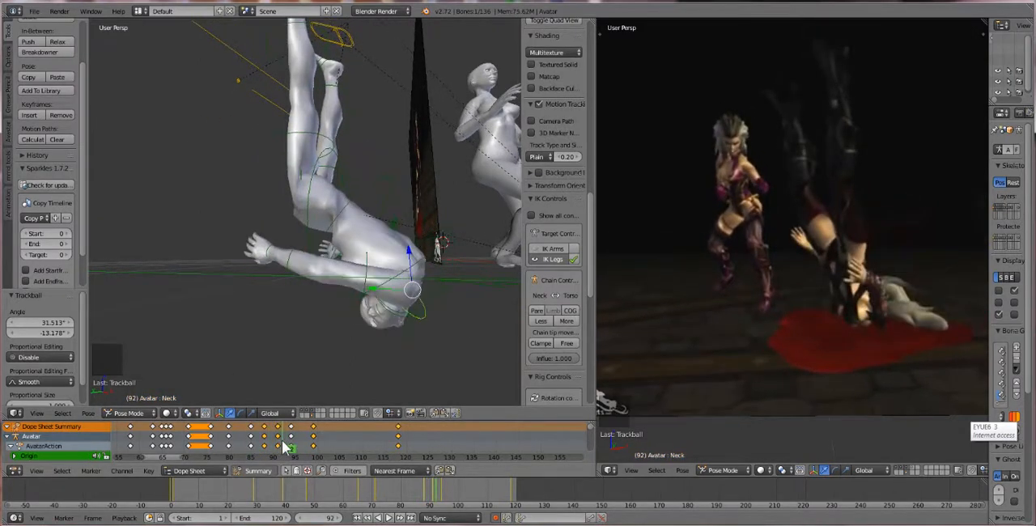
pyautogui.moveTo(409, 367); pyautogui.dragTo(396, 306, button='middle')
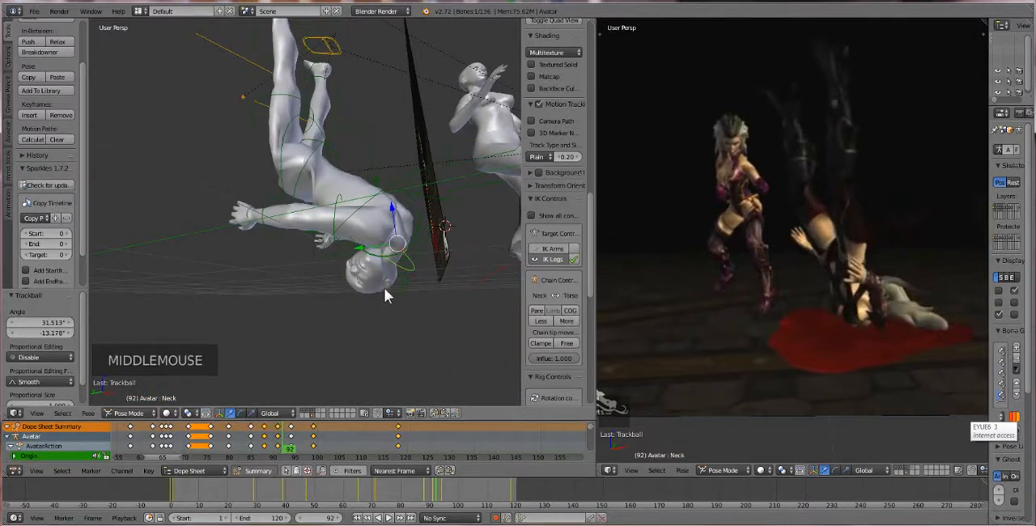
pyautogui.press('r')
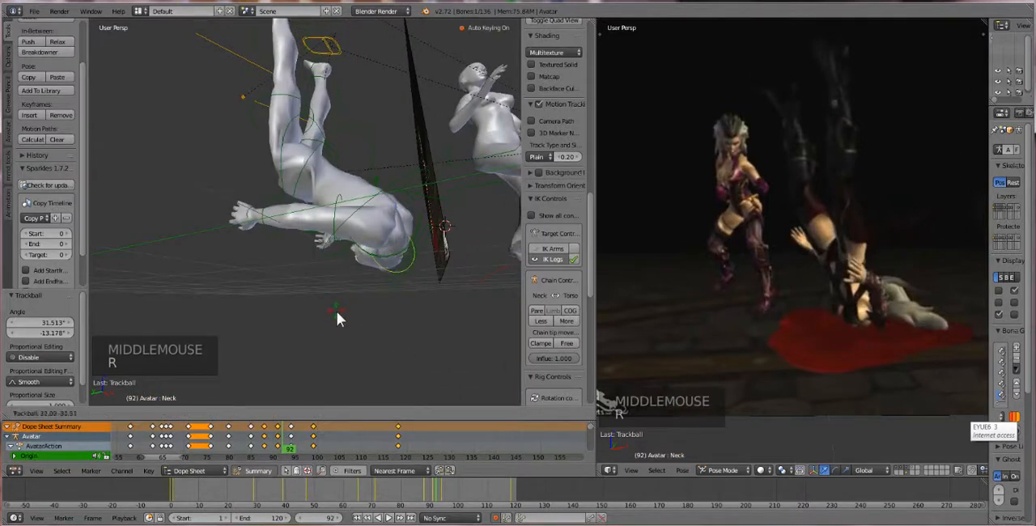
pyautogui.click(358, 323)
pyautogui.moveTo(358, 323); pyautogui.dragTo(377, 297, button='middle')
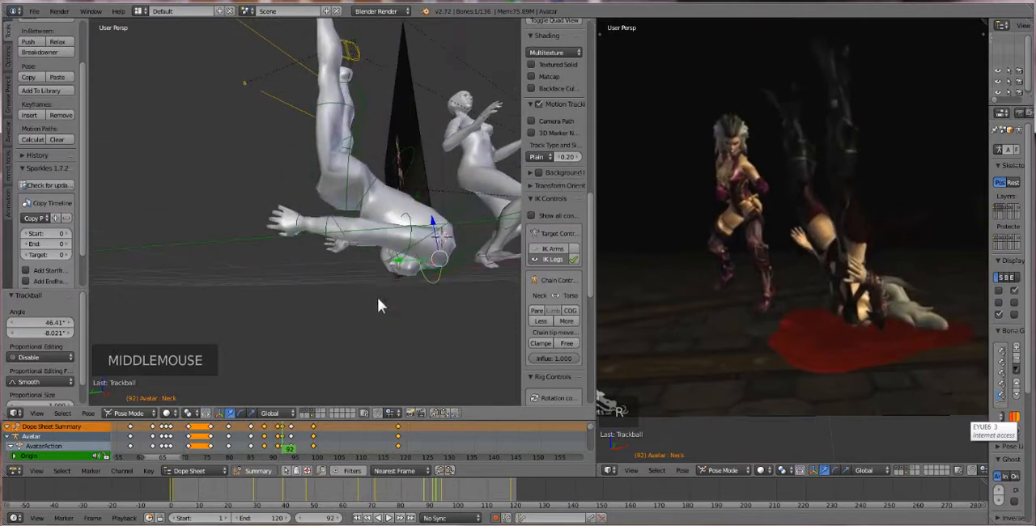
# At frame 93, select both heel IK controls and move the raised feet about 0.474 along Y
pyautogui.moveTo(285, 441); pyautogui.dragTo(290, 438)
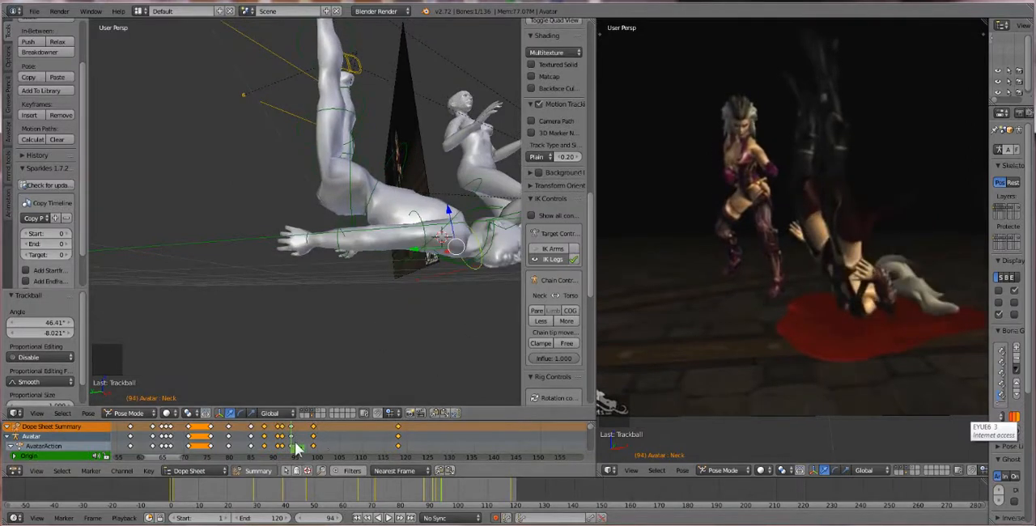
pyautogui.moveTo(293, 448); pyautogui.dragTo(288, 450)
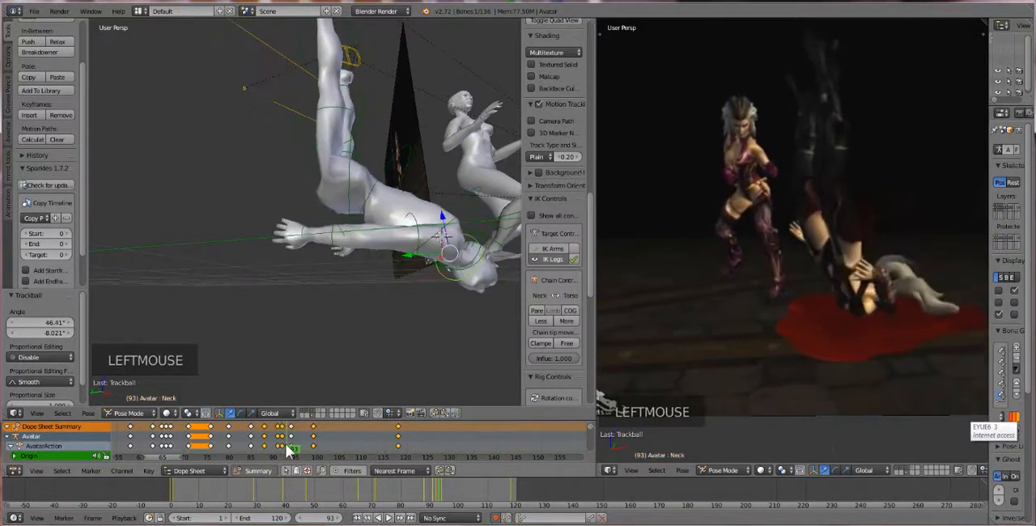
pyautogui.scroll(-1, 327, 306)
pyautogui.moveTo(327, 306); pyautogui.dragTo(324, 350, button='middle')
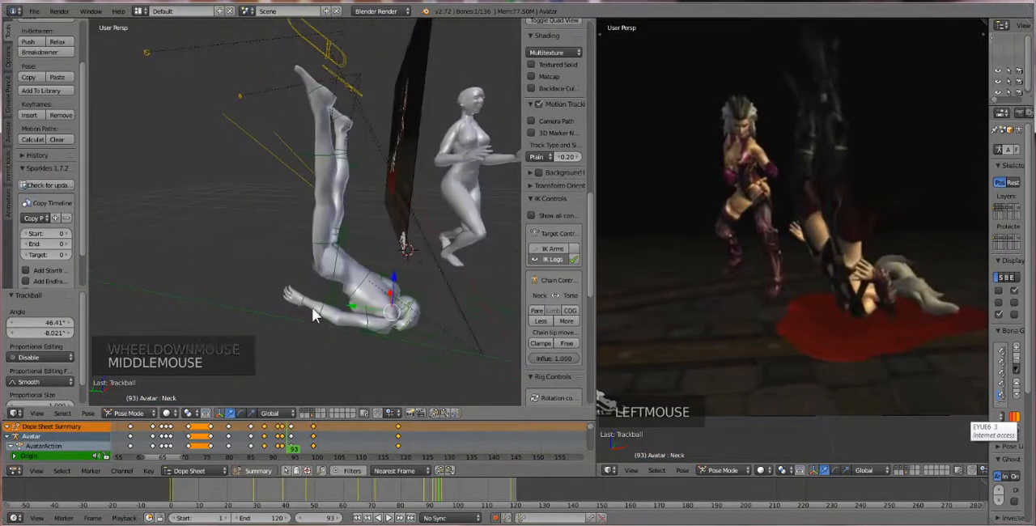
pyautogui.rightClick(322, 38)
pyautogui.keyDown('shift'); pyautogui.rightClick(347, 78); pyautogui.keyUp('shift')
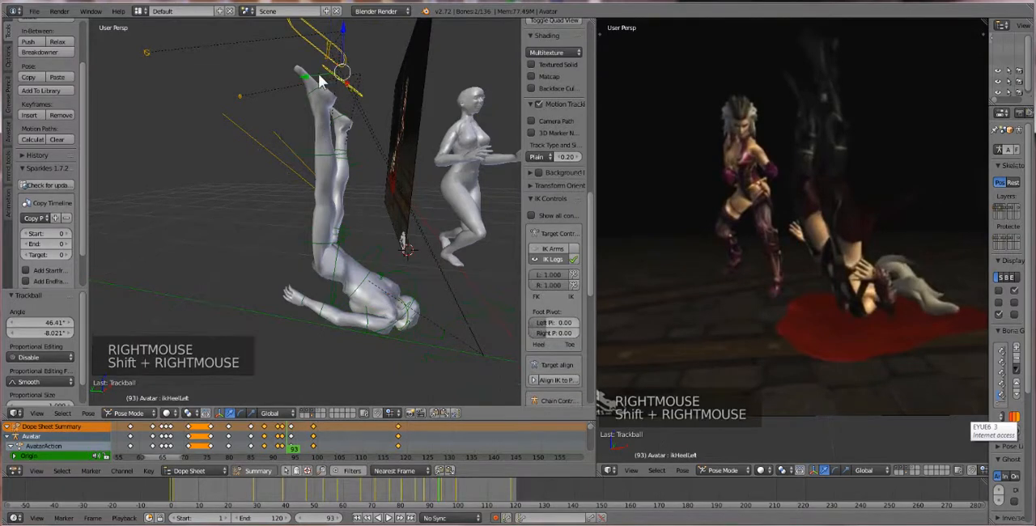
pyautogui.moveTo(322, 81); pyautogui.dragTo(248, 114)
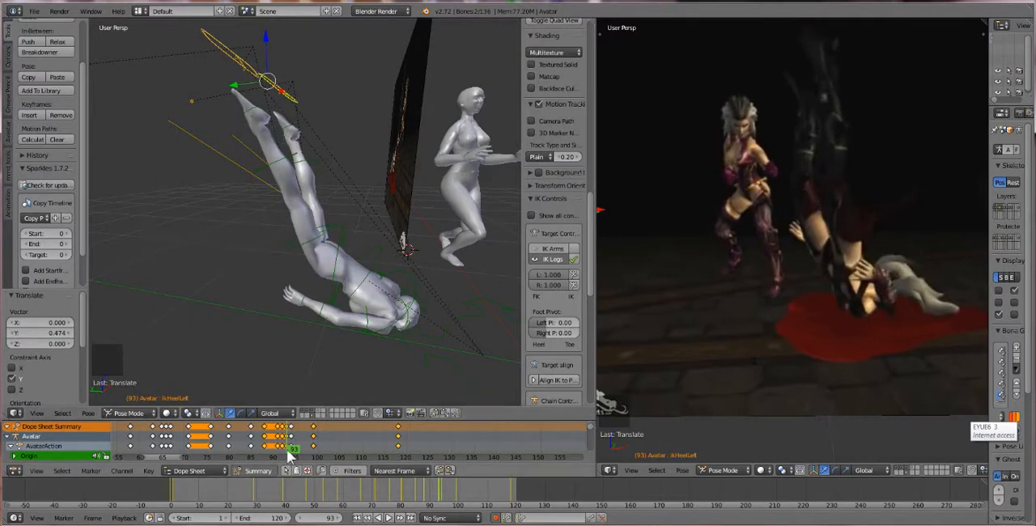
# Replay the first avatar's fall twice from before the head landing to check the adjusted neck and leg motion
pyautogui.moveTo(289, 457); pyautogui.dragTo(232, 450)
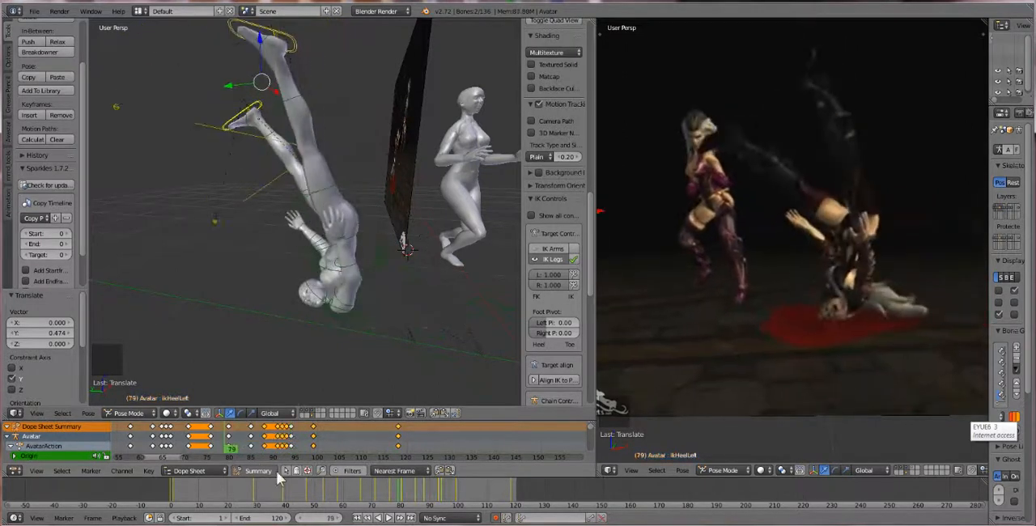
pyautogui.click(388, 519)
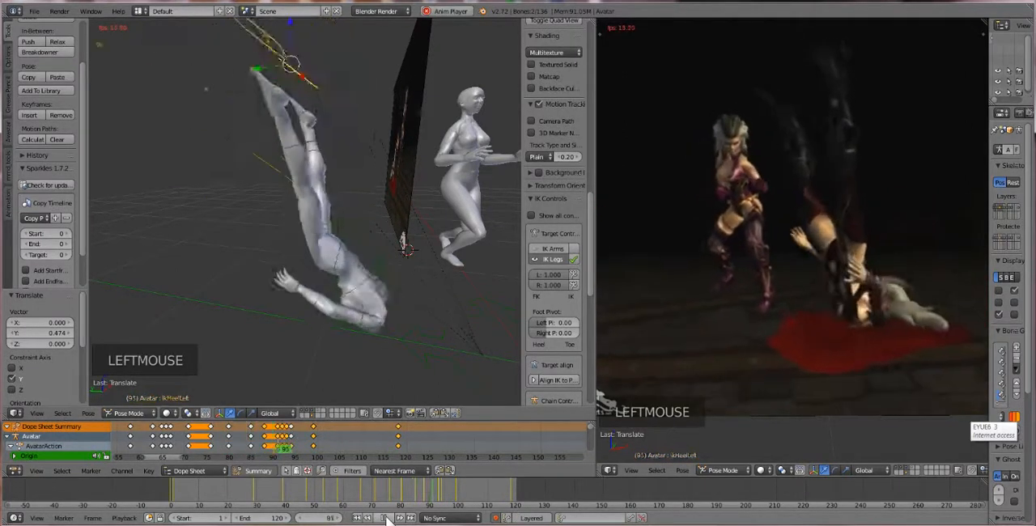
pyautogui.click(388, 518)
pyautogui.scroll(-2, 348, 284)
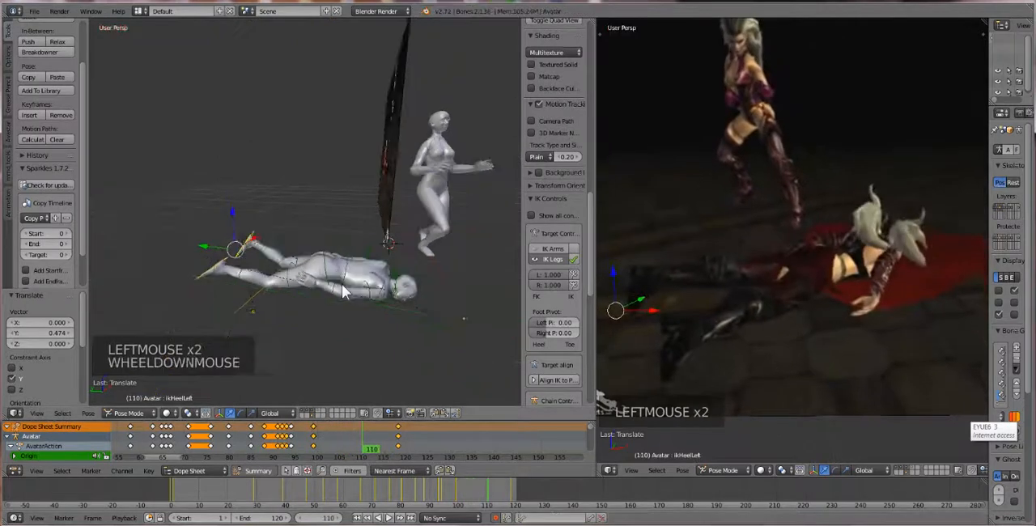
pyautogui.moveTo(348, 283); pyautogui.dragTo(363, 307, button='middle')
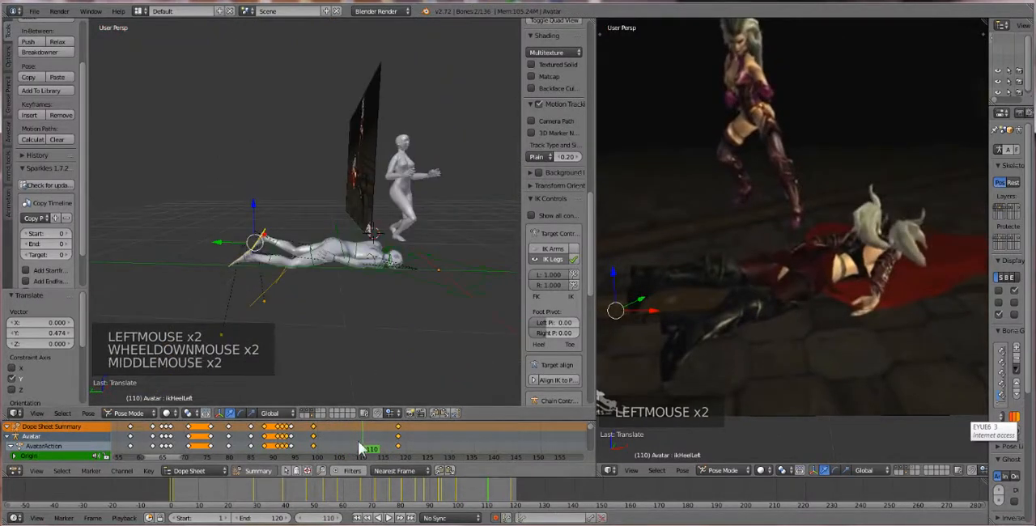
pyautogui.moveTo(362, 448); pyautogui.dragTo(146, 442)
pyautogui.click(389, 518)
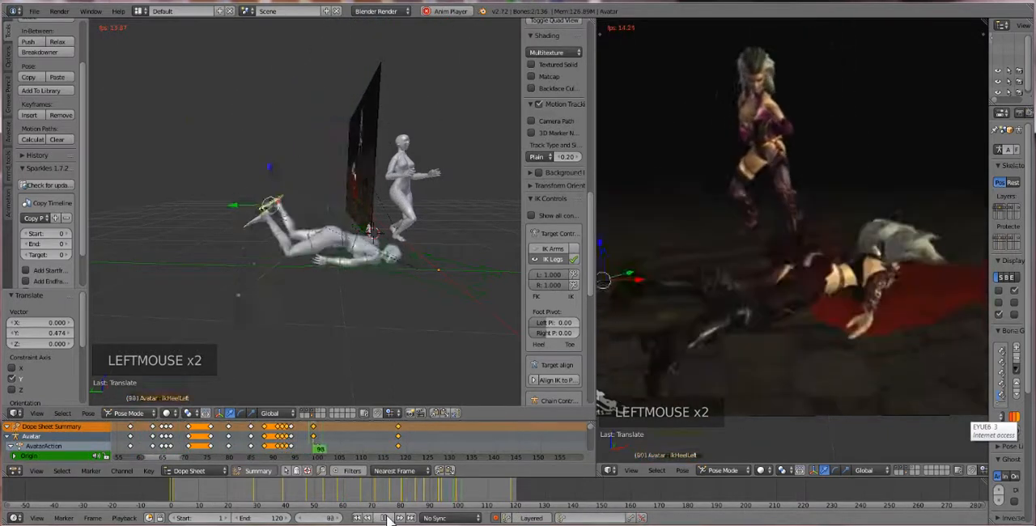
pyautogui.click(388, 518)
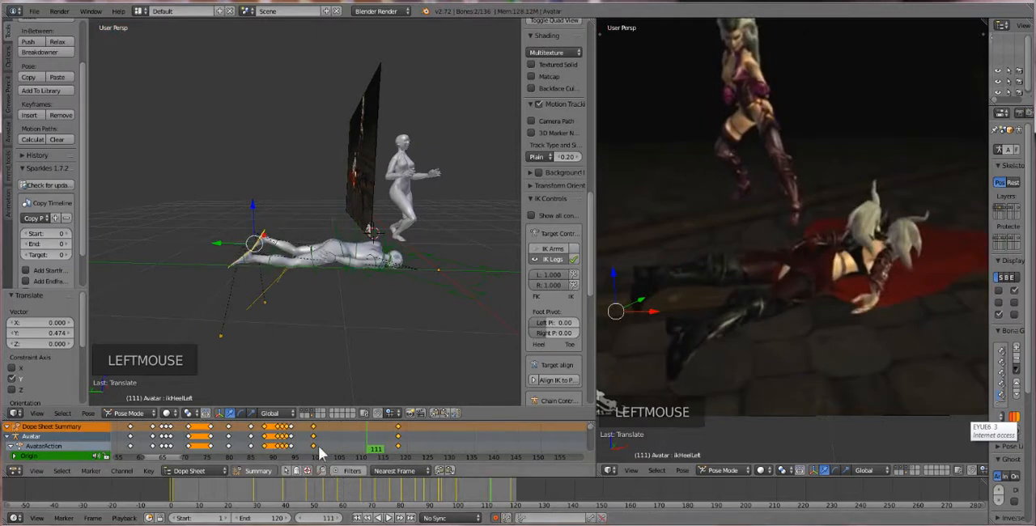
# Scrub between frames 74 and 97 and compare the avatar's landing and leg drop with the reference video
pyautogui.click(222, 443)
pyautogui.moveTo(222, 444); pyautogui.dragTo(209, 445)
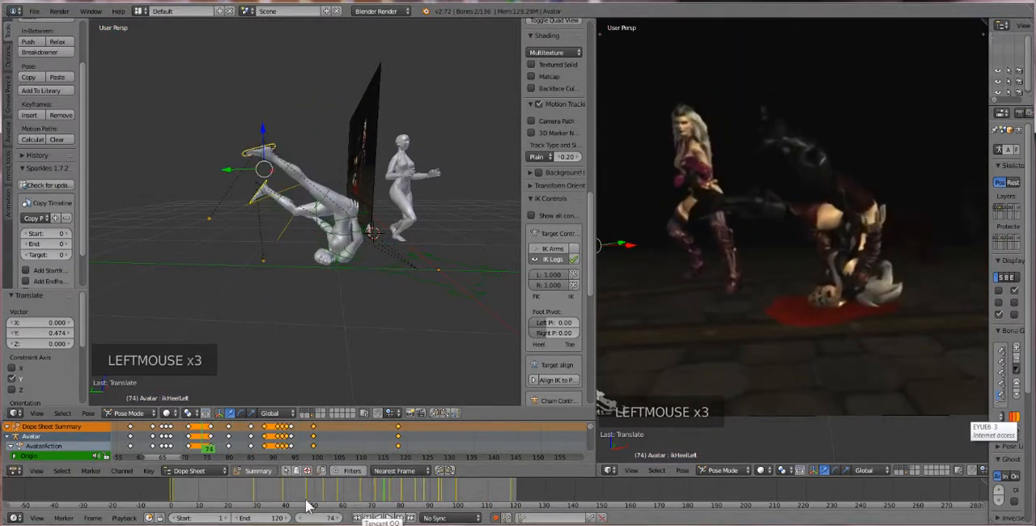
pyautogui.moveTo(268, 437); pyautogui.dragTo(308, 438)
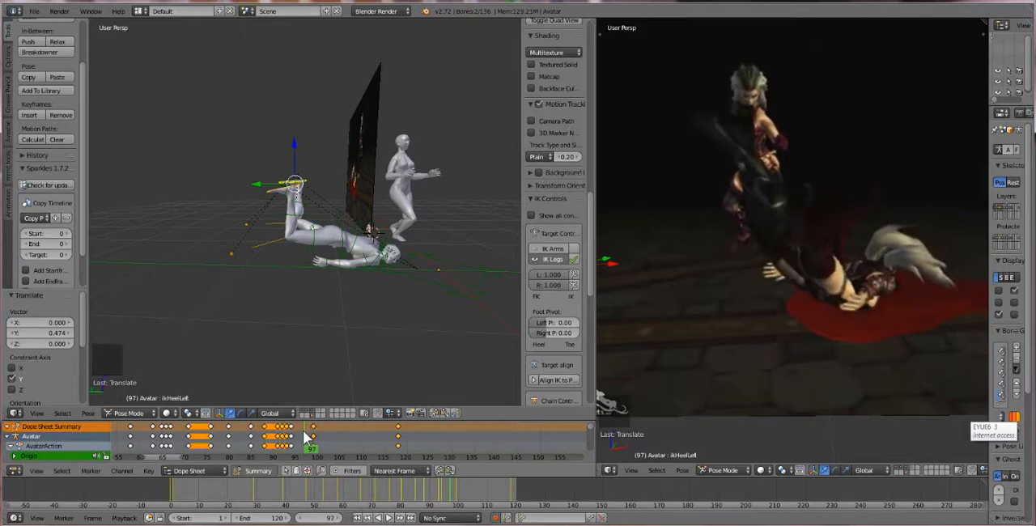
pyautogui.moveTo(308, 438)
pyautogui.mouseDown()
pyautogui.moveTo(281, 437)
pyautogui.moveTo(302, 437)
pyautogui.mouseUp()
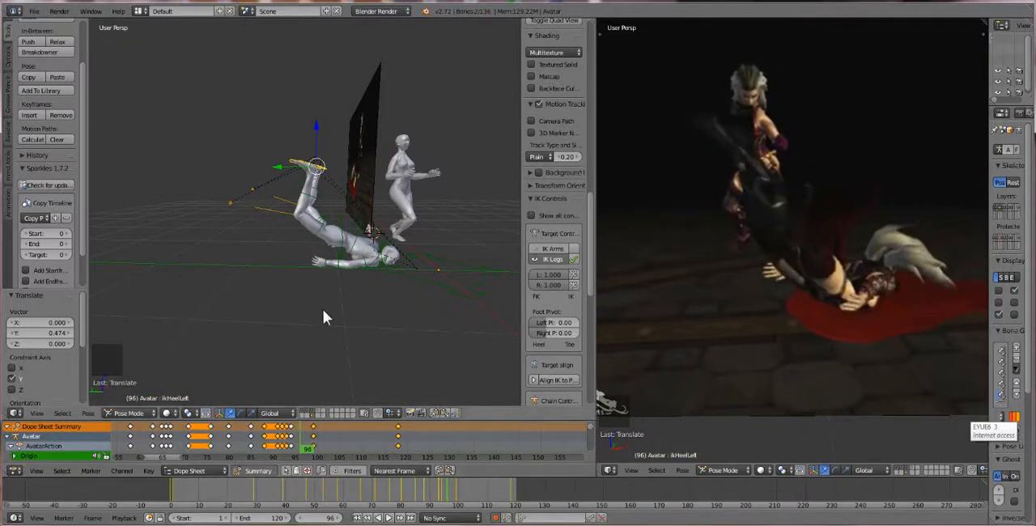
# Go to frame 91, select the first avatar's right elbow bone, and rotate it by about 1.978°
pyautogui.moveTo(299, 445)
pyautogui.mouseDown()
pyautogui.moveTo(187, 460)
pyautogui.moveTo(166, 453)
pyautogui.moveTo(281, 451)
pyautogui.mouseUp()
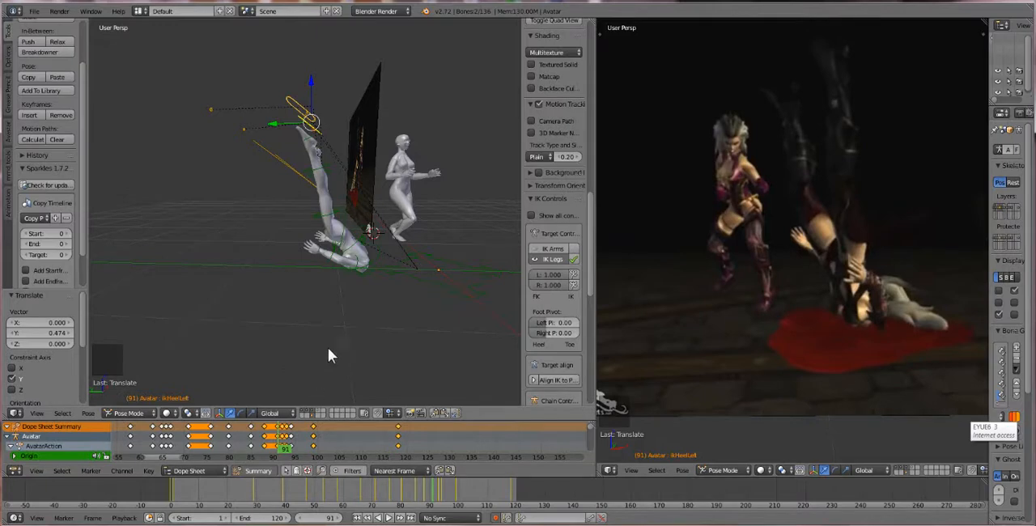
pyautogui.scroll(3, 343, 340)
pyautogui.rightClick(371, 318)
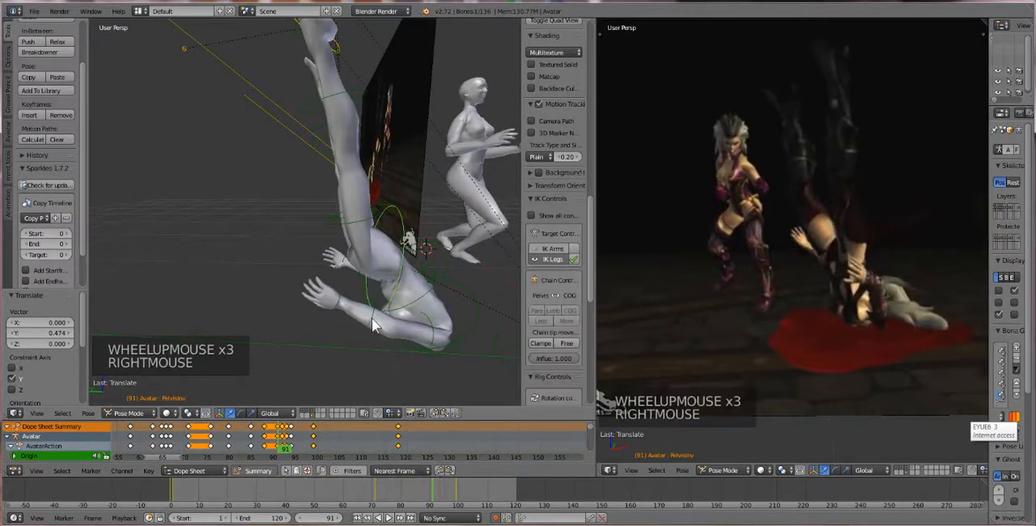
pyautogui.rightClick(372, 319)
pyautogui.rightClick(371, 318)
pyautogui.moveTo(367, 357); pyautogui.dragTo(361, 338, button='middle')
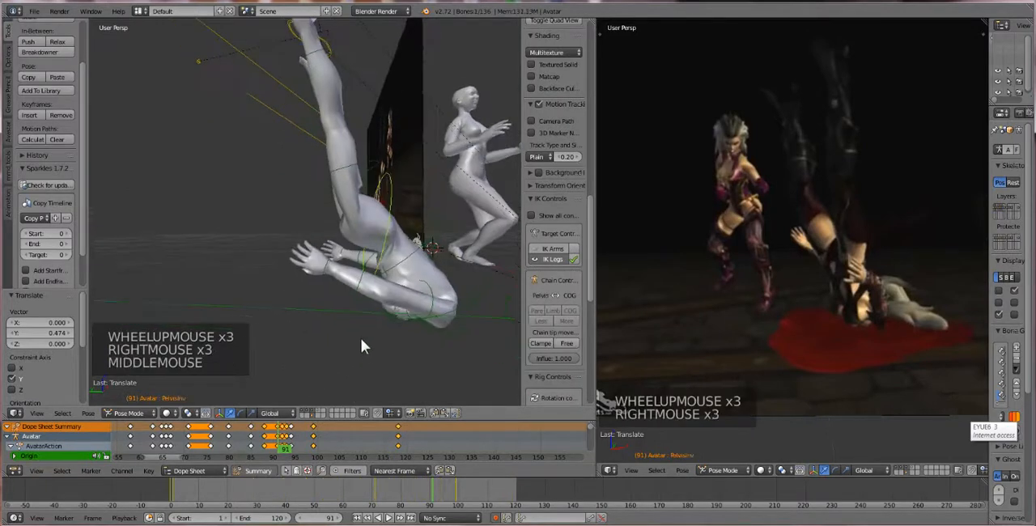
pyautogui.rightClick(358, 292)
pyautogui.rightClick(389, 289)
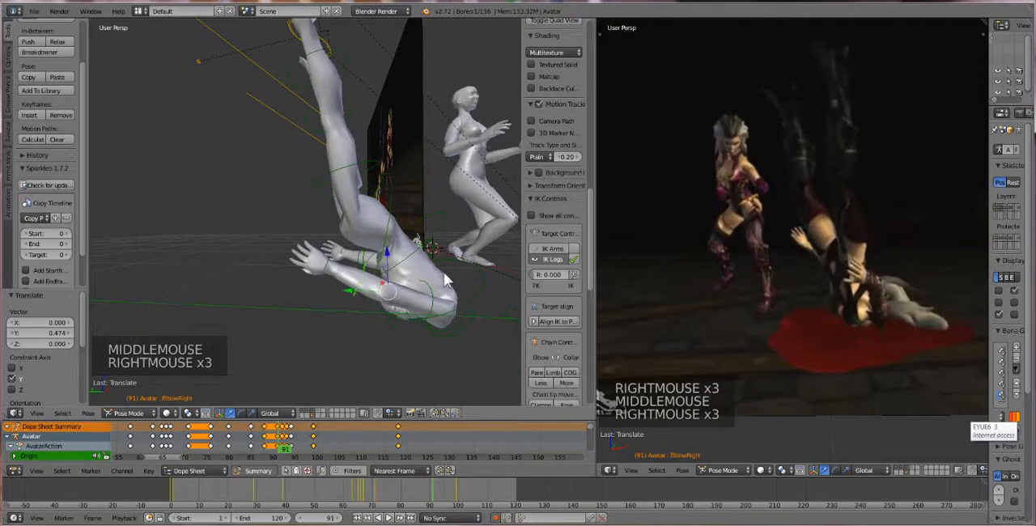
pyautogui.press('r')
pyautogui.press('r')
pyautogui.press('r')
pyautogui.press('r')
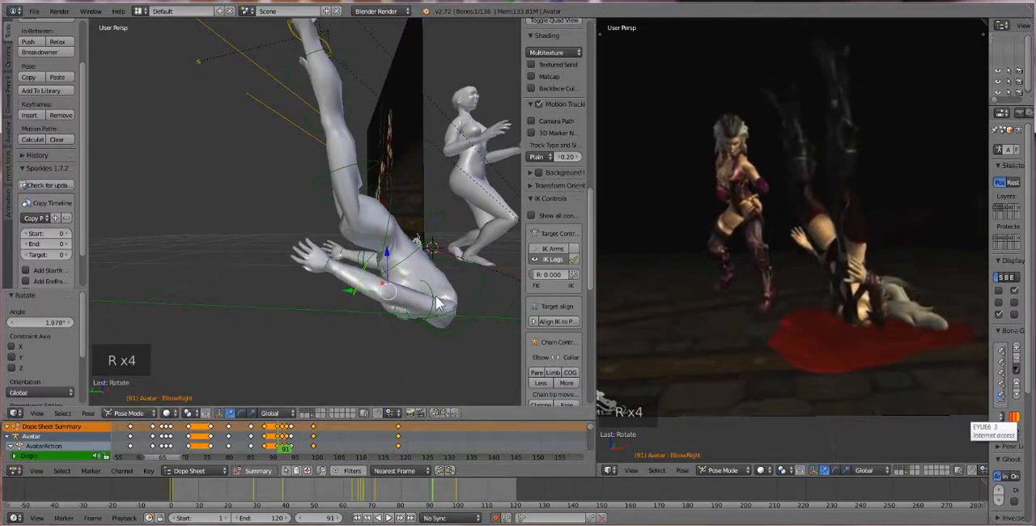
# Try another rotation of the right elbow bone at frame 91 and undo it
pyautogui.rightClick(434, 301)
pyautogui.rightClick(432, 298)
pyautogui.moveTo(385, 301); pyautogui.dragTo(376, 290, button='middle')
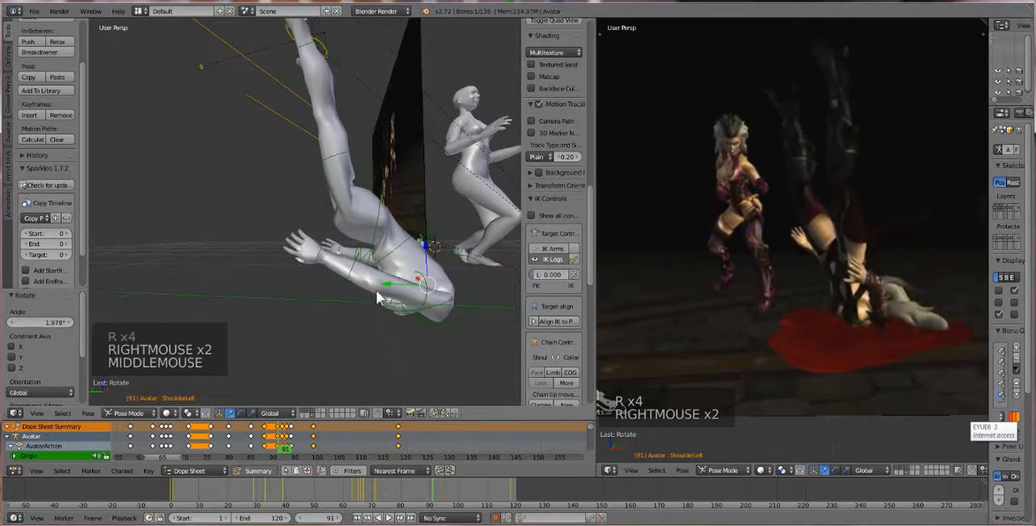
pyautogui.rightClick(352, 275)
pyautogui.rightClick(352, 275)
pyautogui.rightClick(353, 273)
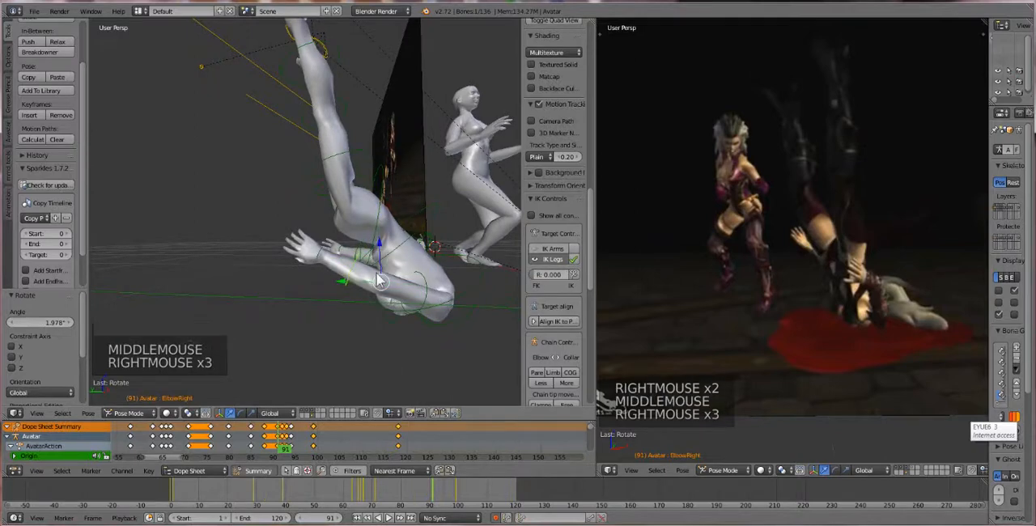
pyautogui.press('r')
pyautogui.press('r')
pyautogui.press('r')
pyautogui.press('r')
pyautogui.hotkey('ctrl', 'z')
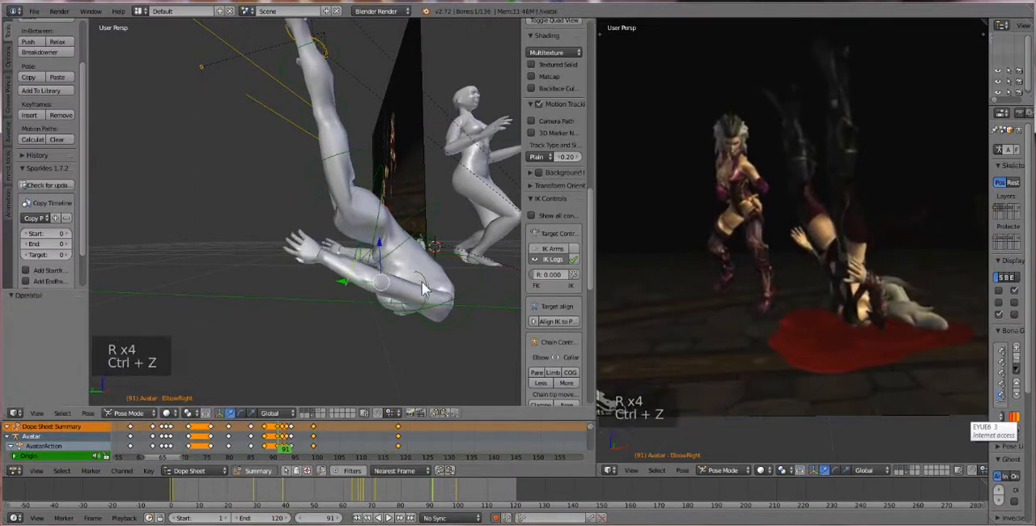
# Select the right shoulder bone and rotate it by about 32.96° to swing the arm back along the body
pyautogui.rightClick(430, 290)
pyautogui.rightClick(429, 290)
pyautogui.hotkey('ctrl', 'z')
pyautogui.press('r')
pyautogui.press('r')
pyautogui.press('r')
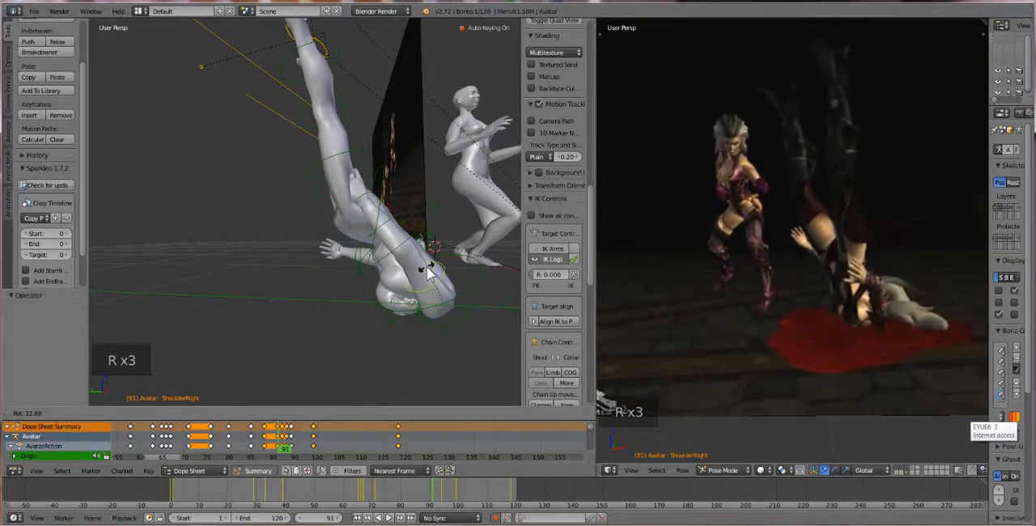
pyautogui.click(427, 266)
# Select the right elbow bone and rotate it by about -31.3° to bend the forearm outward
pyautogui.rightClick(388, 228)
pyautogui.rightClick(389, 228)
pyautogui.moveTo(389, 228); pyautogui.dragTo(378, 241, button='middle')
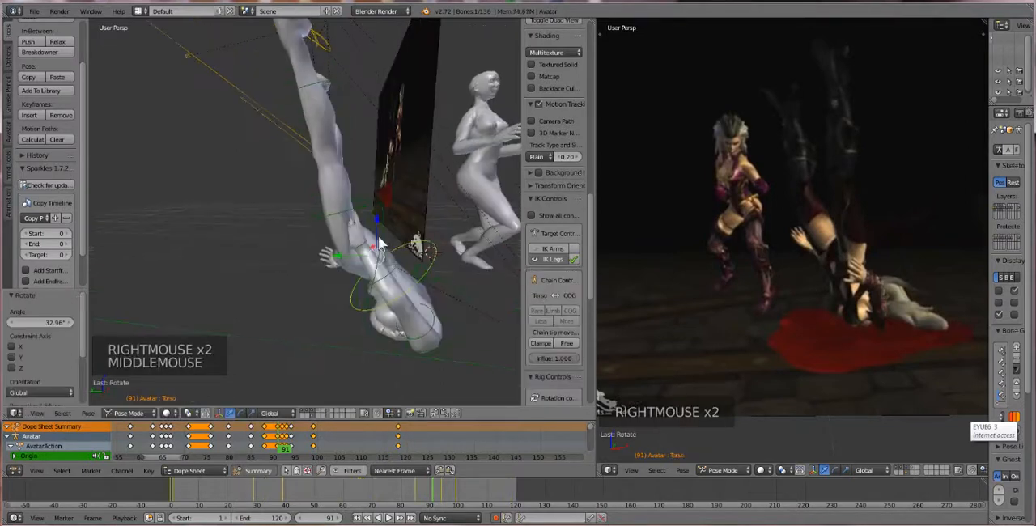
pyautogui.rightClick(377, 284)
pyautogui.moveTo(375, 279); pyautogui.dragTo(366, 288, button='middle')
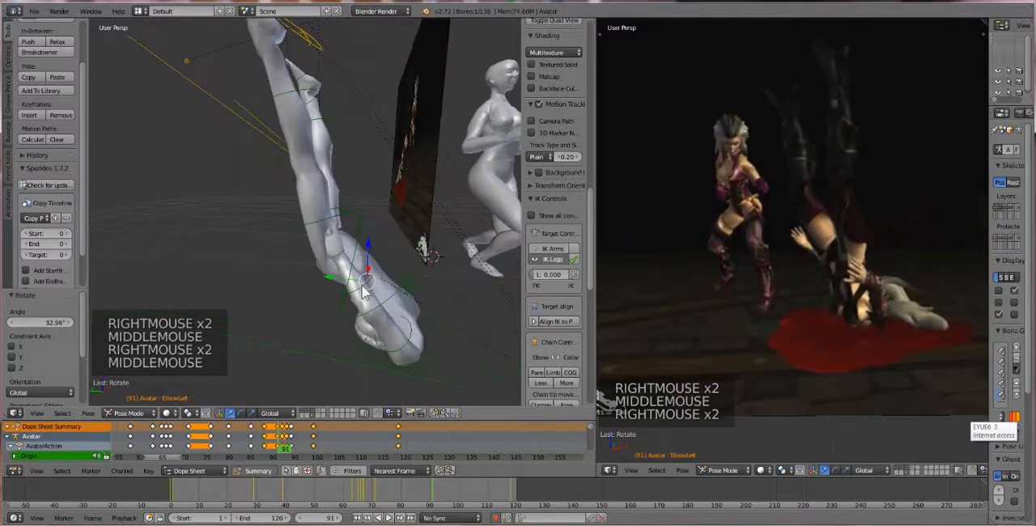
pyautogui.rightClick(366, 287)
pyautogui.press('r')
pyautogui.press('r')
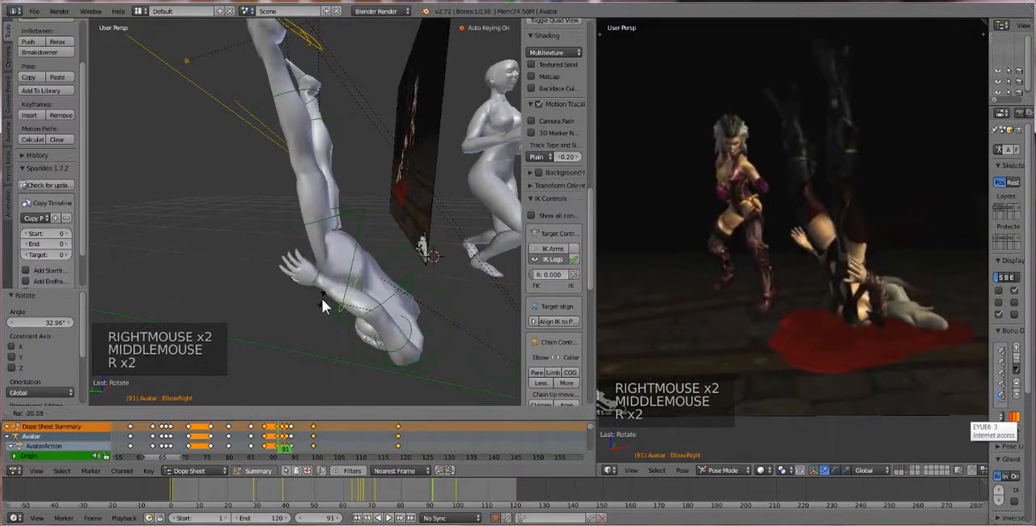
pyautogui.click(321, 298)
# Select both heel IK controls at frame 91 and lower the raised feet by about 0.318 along Z
pyautogui.moveTo(323, 293); pyautogui.dragTo(336, 263, button='middle')
pyautogui.scroll(-1, 348, 265)
pyautogui.scroll(-1, 343, 180)
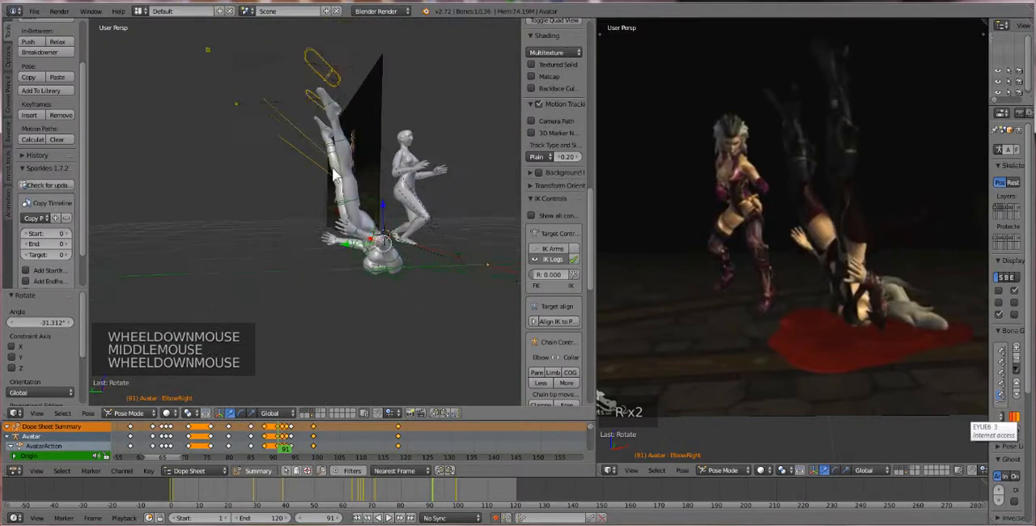
pyautogui.moveTo(337, 171); pyautogui.dragTo(336, 153, button='middle')
pyautogui.rightClick(332, 81)
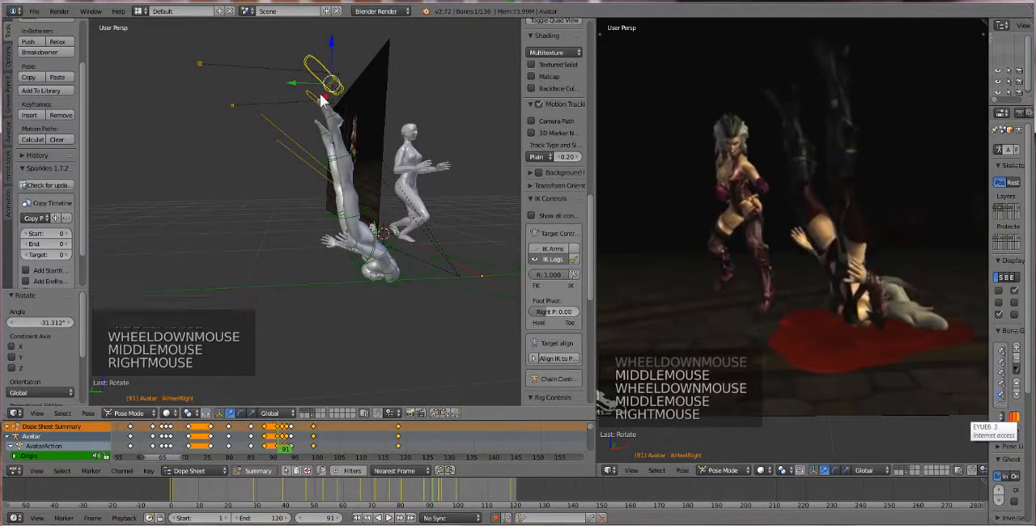
pyautogui.keyDown('shift'); pyautogui.rightClick(312, 95); pyautogui.keyUp('shift')
pyautogui.moveTo(327, 64); pyautogui.dragTo(331, 99)
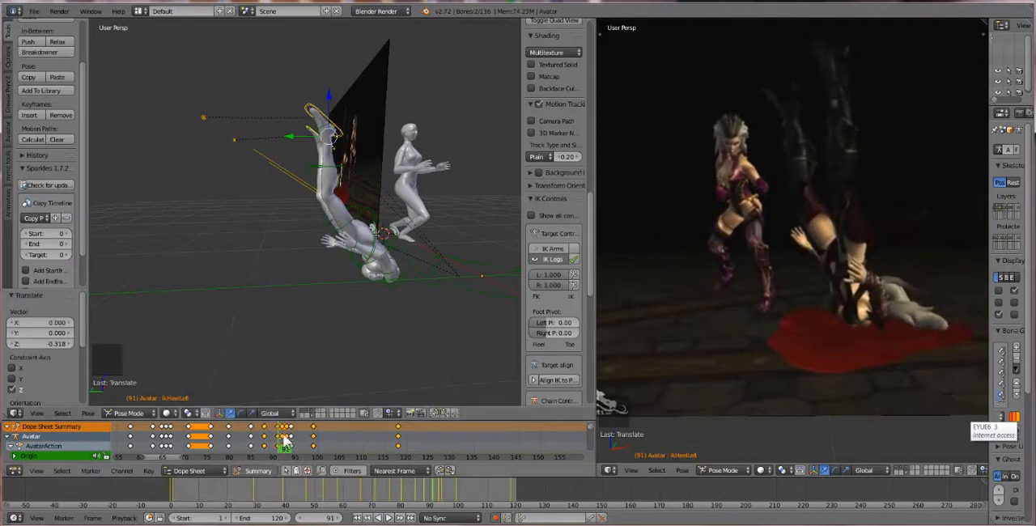
# Go to frame 97 and move both heel controls by about X 0.033, Y 0.174 and Z 0.134
pyautogui.moveTo(283, 442); pyautogui.dragTo(304, 459)
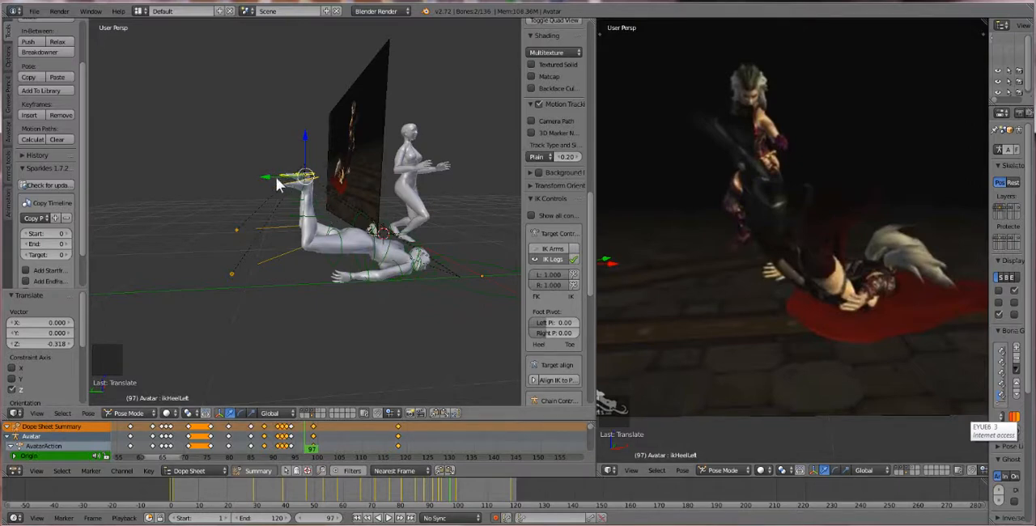
pyautogui.press('g')
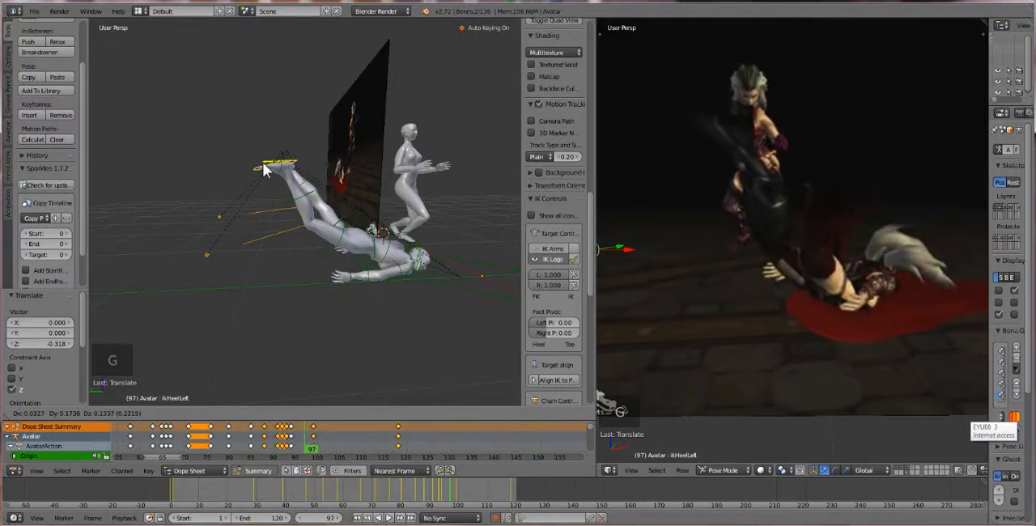
pyautogui.click(263, 170)
# Go to frame 101 and move both heel controls by about X -0.039, Y 0.134 and Z -0.354 toward the ground
pyautogui.moveTo(306, 448); pyautogui.dragTo(323, 468)
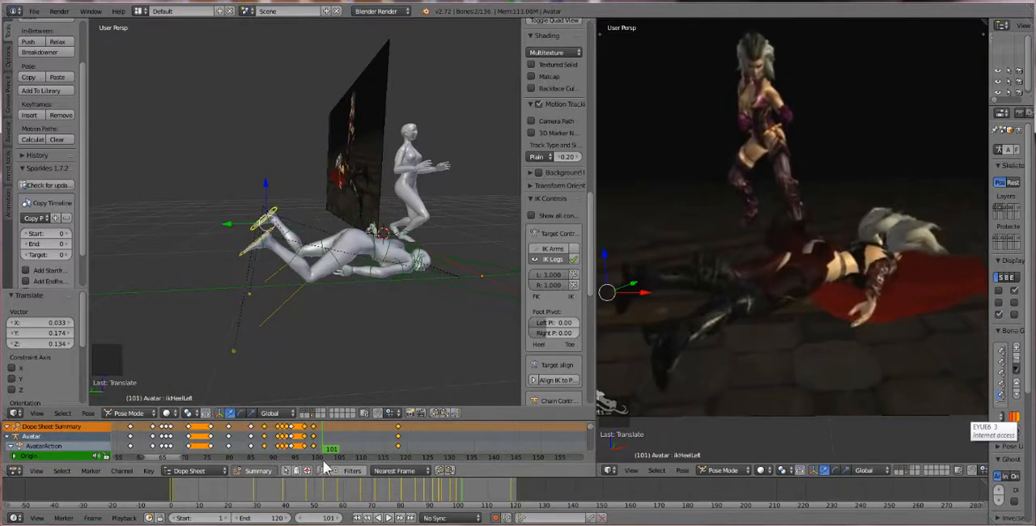
pyautogui.press('g')
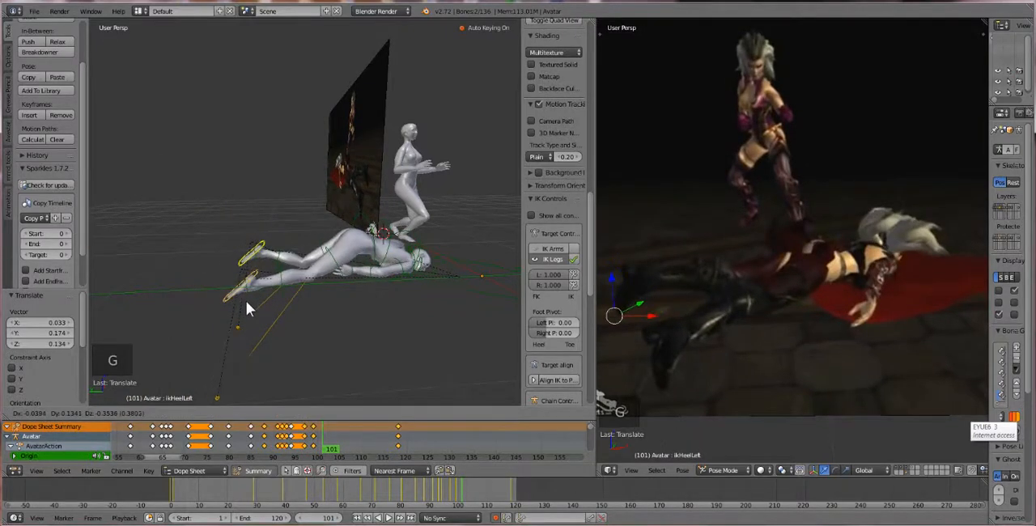
pyautogui.click(246, 301)
pyautogui.moveTo(246, 296); pyautogui.dragTo(246, 302, button='middle')
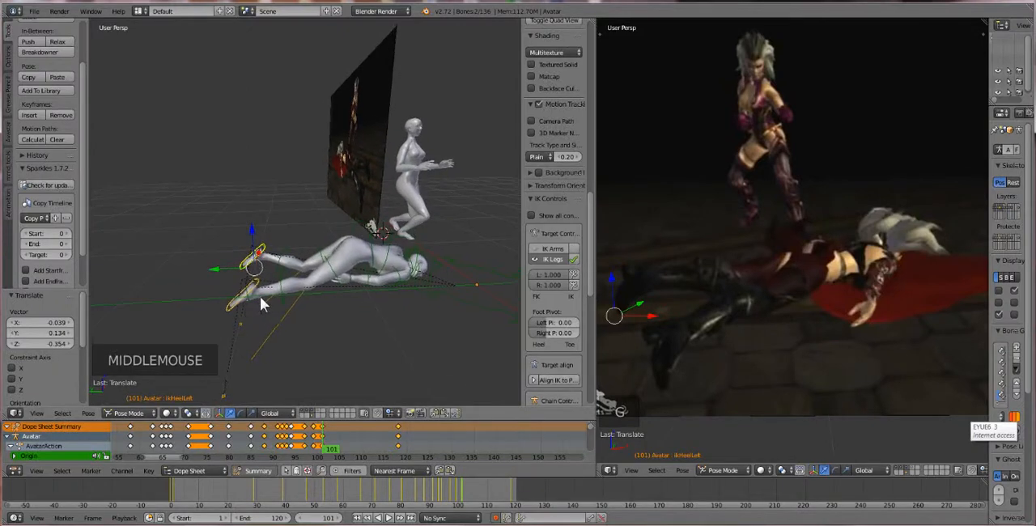
pyautogui.scroll(4, 285, 294)
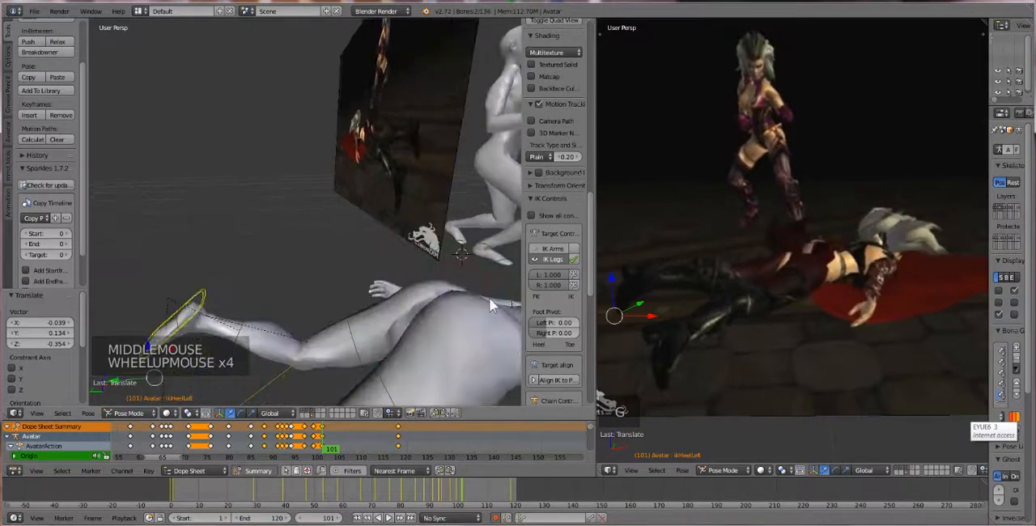
pyautogui.rightClick(476, 316)
pyautogui.rightClick(474, 318)
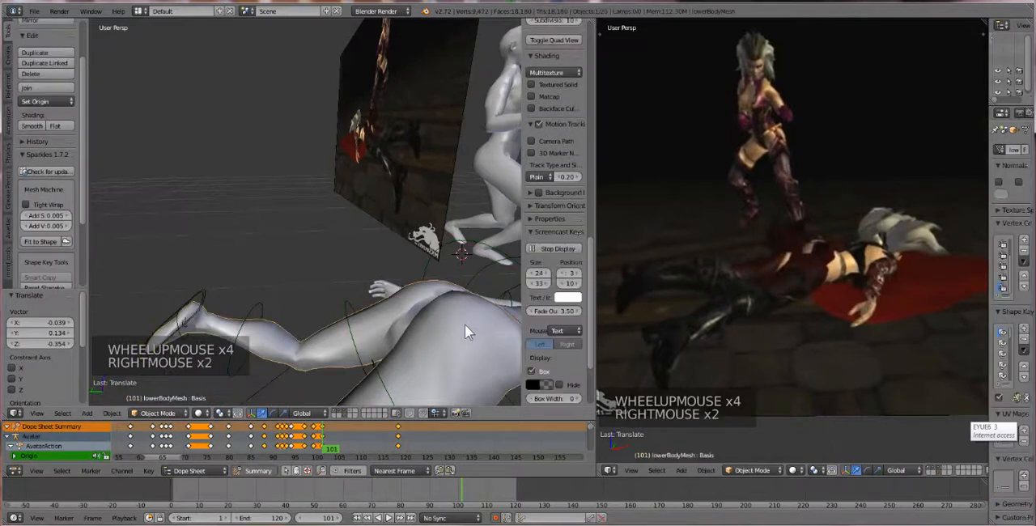
pyautogui.rightClick(466, 325)
pyautogui.rightClick(465, 333)
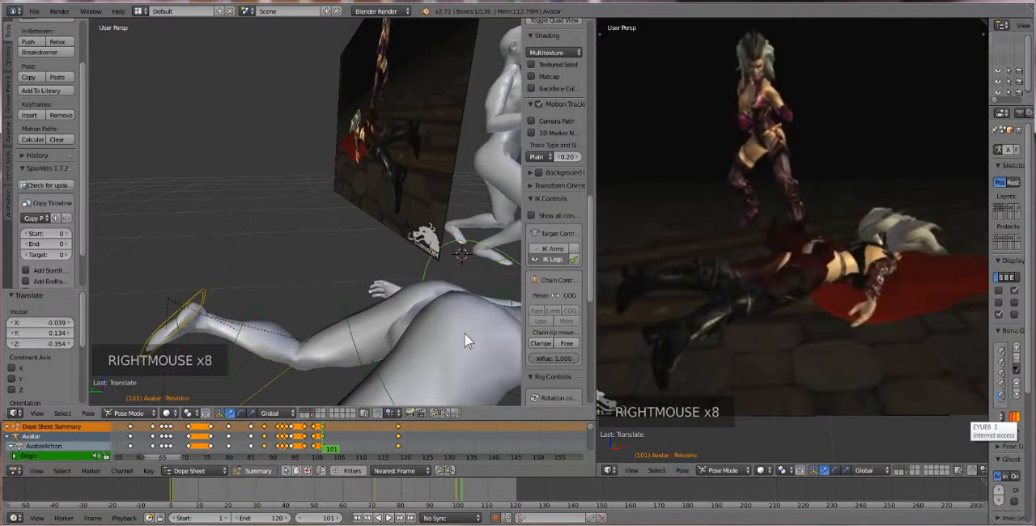
pyautogui.moveTo(466, 341); pyautogui.dragTo(461, 340, button='middle')
pyautogui.rightClick(449, 337)
pyautogui.rightClick(446, 351)
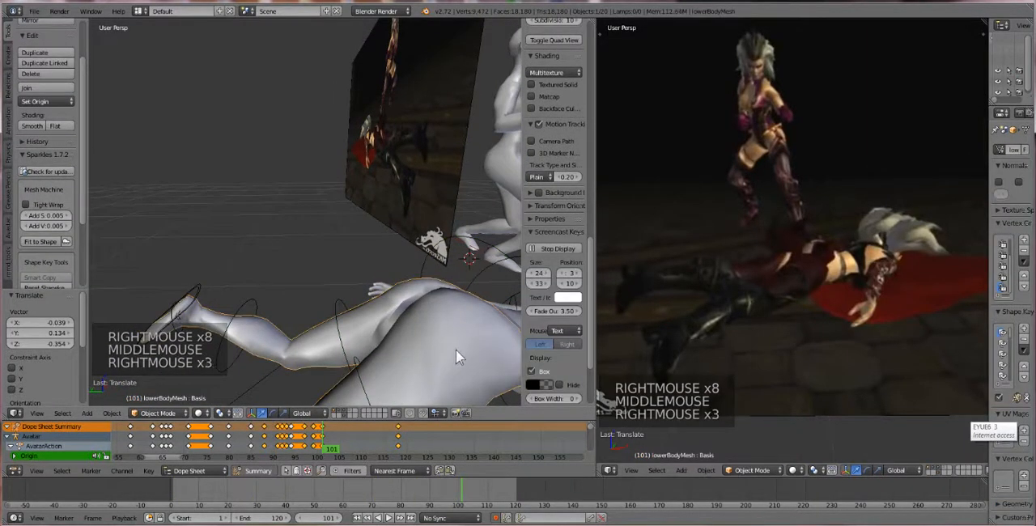
pyautogui.rightClick(455, 315)
pyautogui.moveTo(466, 324); pyautogui.dragTo(445, 327, button='middle')
pyautogui.scroll(-3, 455, 302)
pyautogui.scroll(3, 397, 301)
pyautogui.scroll(2, 377, 294)
pyautogui.scroll(-1, 374, 293)
pyautogui.scroll(-1, 353, 290)
pyautogui.rightClick(450, 329)
pyautogui.rightClick(443, 294)
pyautogui.rightClick(443, 294)
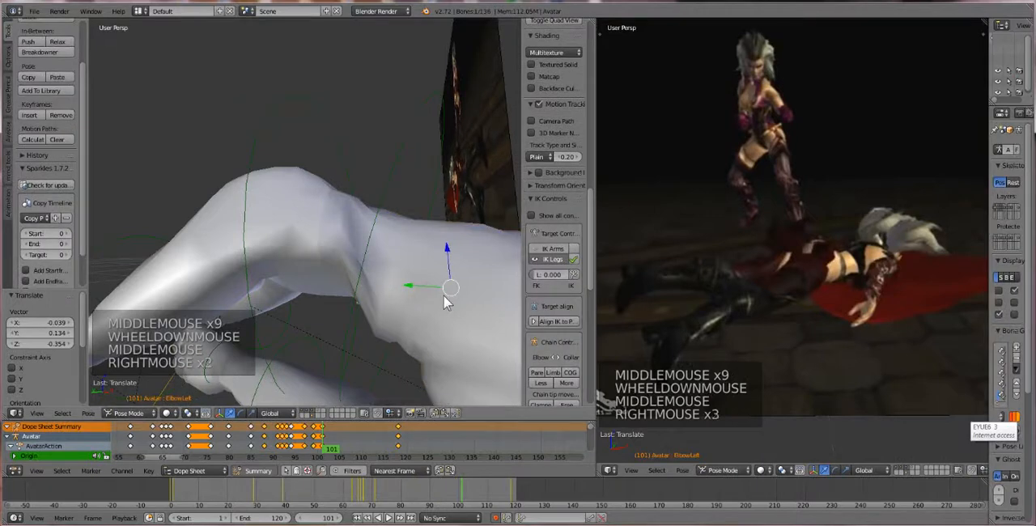
# Select the avatar's COG bone at frame 101 and lower it by about 0.033 along Z
pyautogui.rightClick(401, 260)
pyautogui.scroll(-1, 400, 283)
pyautogui.moveTo(342, 266); pyautogui.dragTo(383, 226, button='middle')
pyautogui.moveTo(379, 213); pyautogui.dragTo(400, 241)
# Rotate the COG by about -35.0° and back by about 12°, and lower it by about 0.156 along Z
pyautogui.press('r')
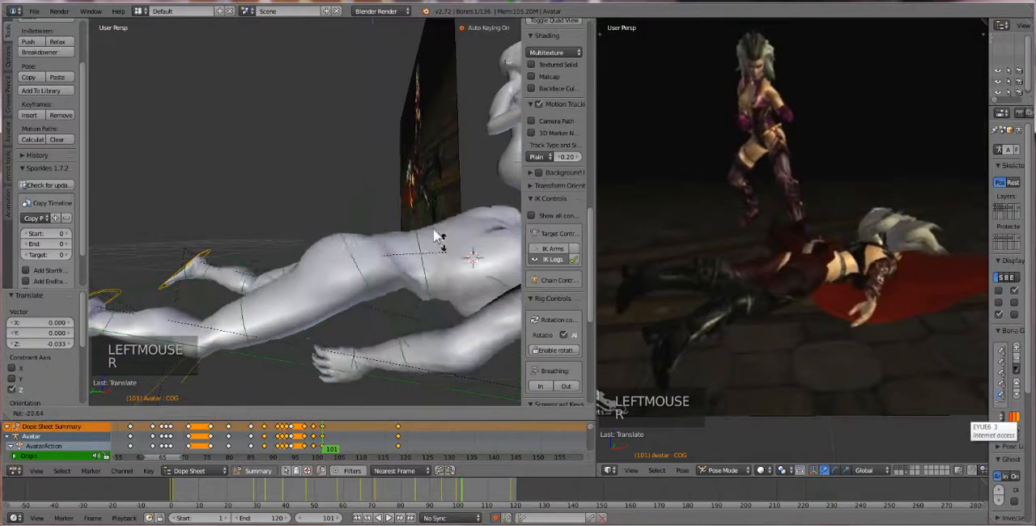
pyautogui.click(434, 251)
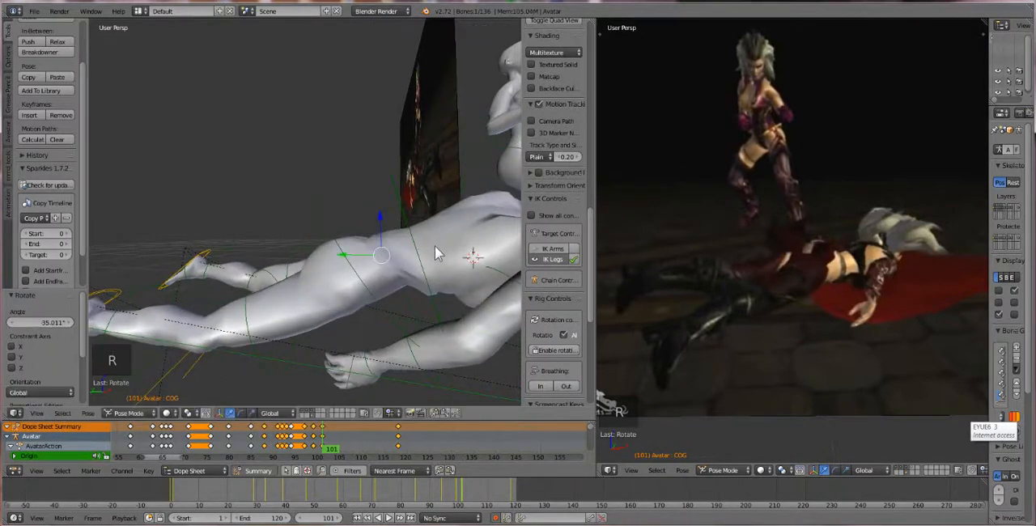
pyautogui.press('r')
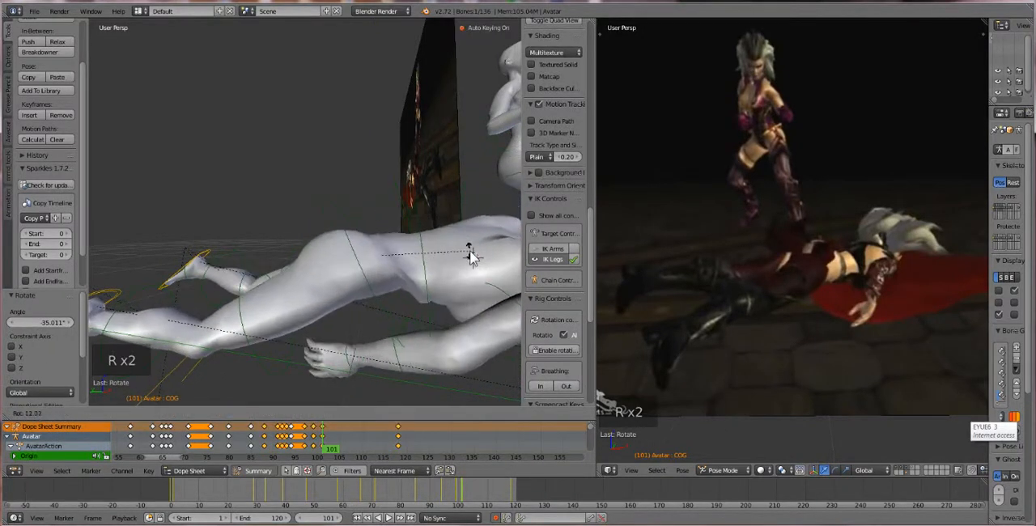
pyautogui.click(469, 256)
pyautogui.scroll(-2, 385, 258)
pyautogui.moveTo(345, 201); pyautogui.dragTo(351, 220)
# Select both heel IK controls, rotate them by about -12.4°, and shift them -0.037 along X and -0.063 along Z
pyautogui.rightClick(184, 268)
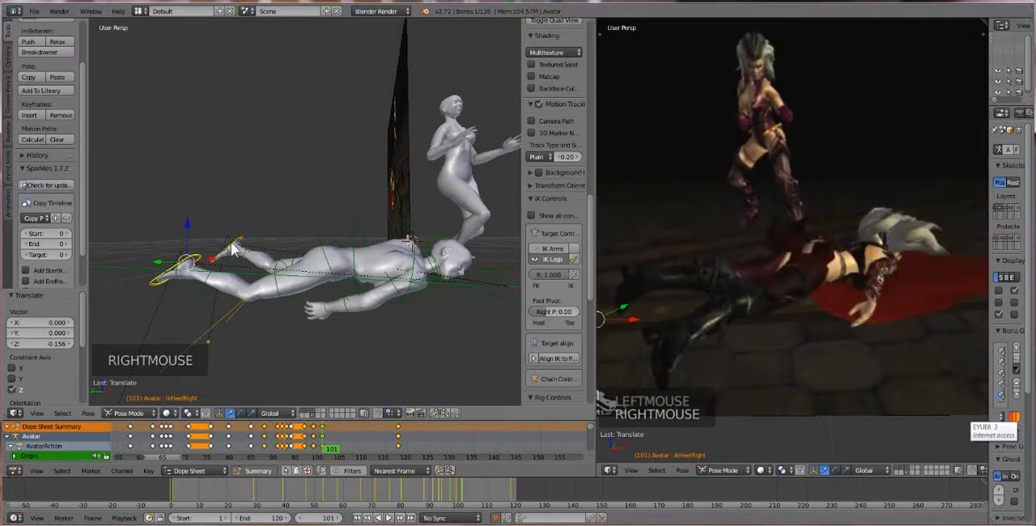
pyautogui.keyDown('shift'); pyautogui.rightClick(223, 252); pyautogui.keyUp('shift')
pyautogui.moveTo(213, 218); pyautogui.dragTo(221, 236)
pyautogui.press('r')
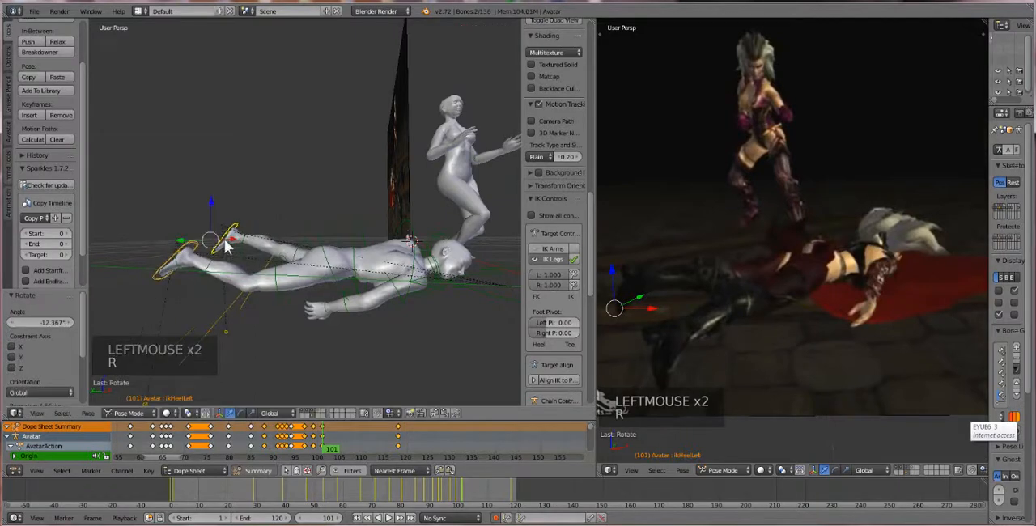
pyautogui.click(225, 243)
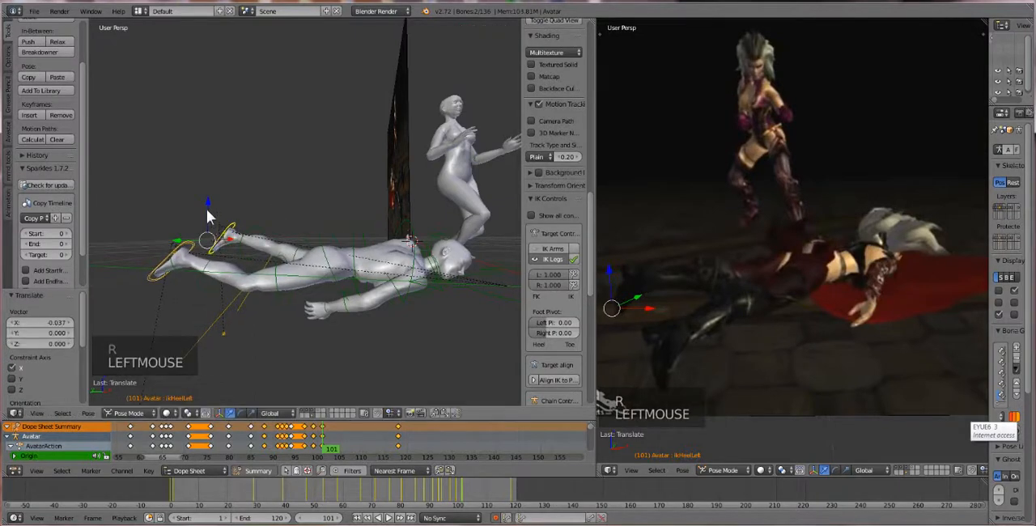
pyautogui.moveTo(207, 216); pyautogui.dragTo(207, 216)
# Trackball-rotate both heel controls by about -14.3° and 10.9° to angle the lying avatar's feet
pyautogui.moveTo(265, 275); pyautogui.dragTo(250, 300, button='middle')
pyautogui.press('r')
pyautogui.press('r')
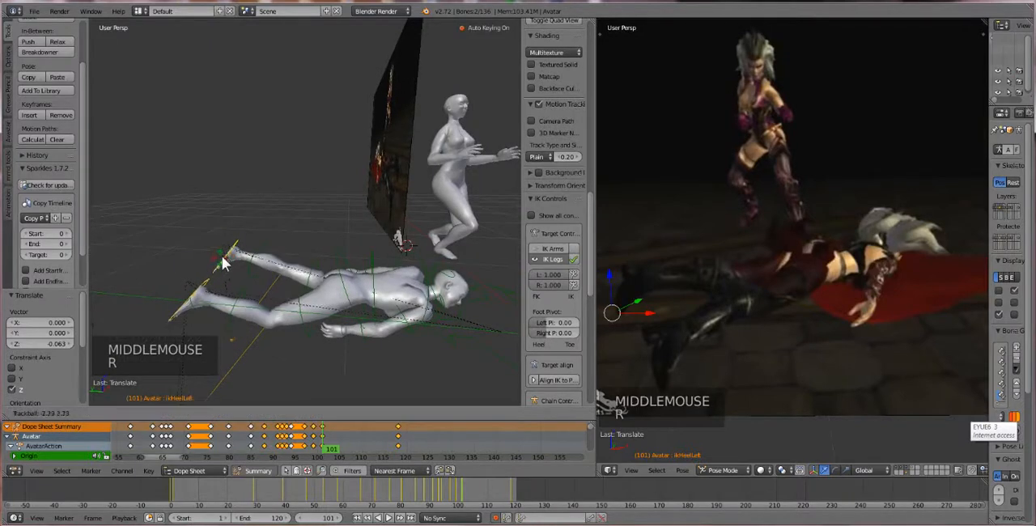
pyautogui.click(231, 256)
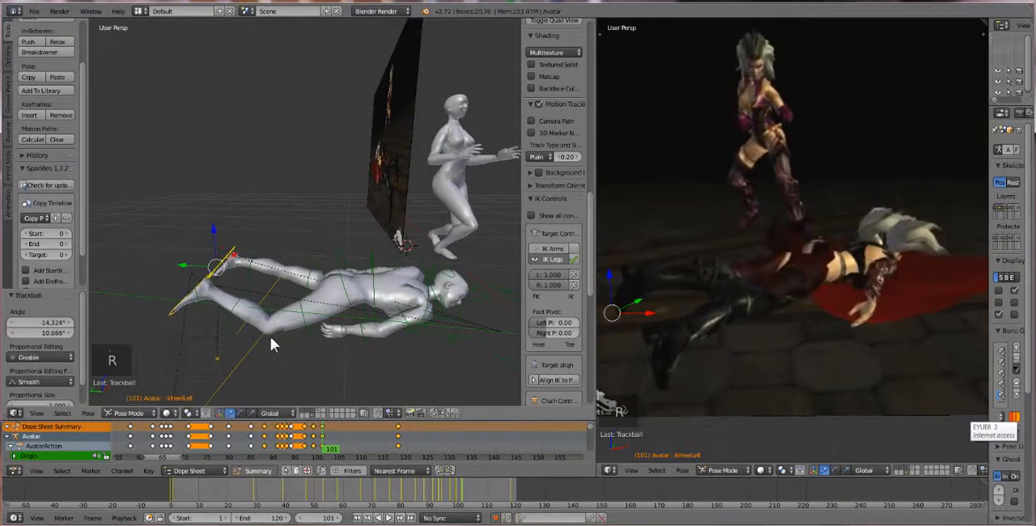
# Select the face-down avatar's right shoulder bone and rotate it by about 28°
pyautogui.moveTo(313, 313); pyautogui.dragTo(305, 295, button='middle')
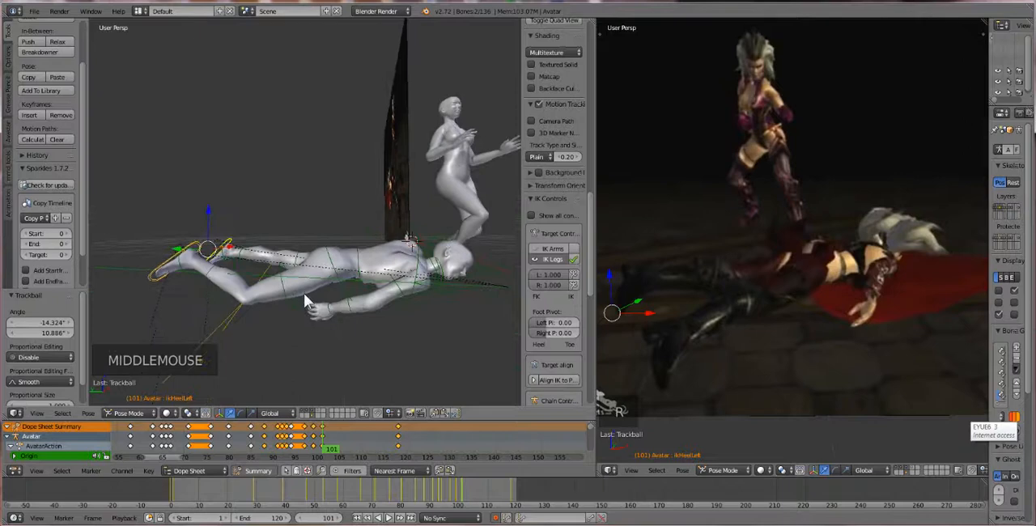
pyautogui.rightClick(400, 288)
pyautogui.rightClick(397, 299)
pyautogui.moveTo(397, 300); pyautogui.dragTo(301, 305, button='middle')
pyautogui.press('r')
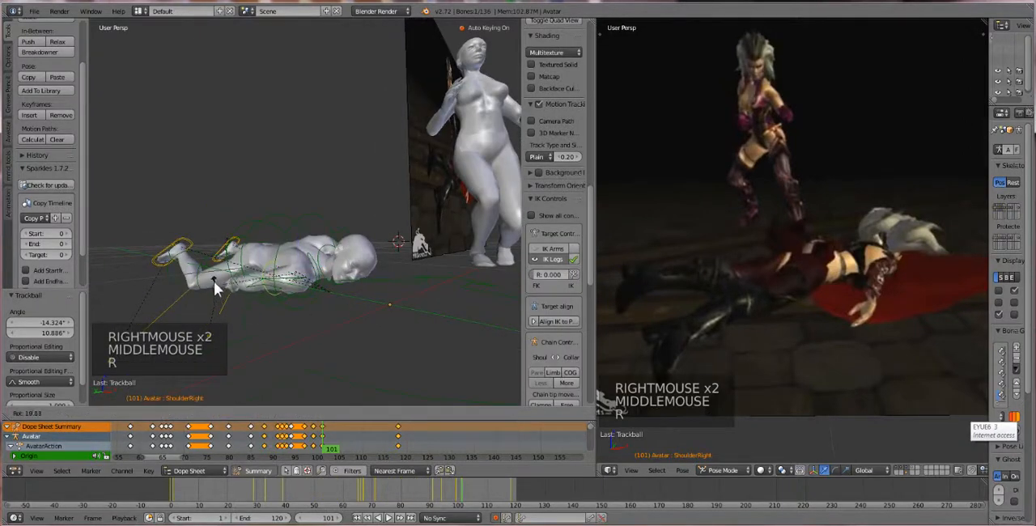
pyautogui.click(216, 276)
pyautogui.moveTo(216, 276); pyautogui.dragTo(245, 309, button='middle')
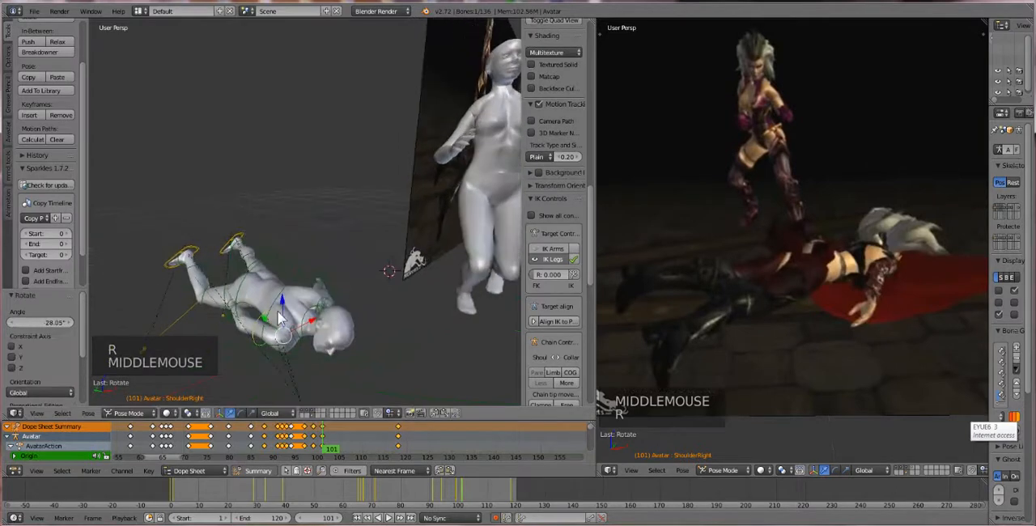
# Refine the right shoulder's angle from above with a rotation of about -6°
pyautogui.press('r')
pyautogui.click(314, 304)
pyautogui.moveTo(313, 307); pyautogui.dragTo(269, 372, button='middle')
pyautogui.press('r')
pyautogui.click(320, 372)
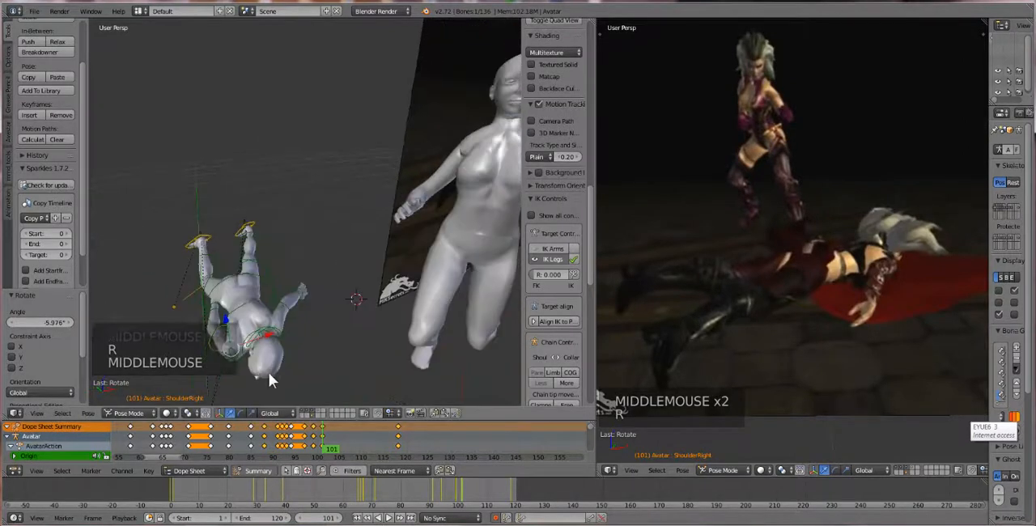
# Try a further right shoulder rotation of about 8.8° and undo it
pyautogui.press('r')
pyautogui.click(259, 293)
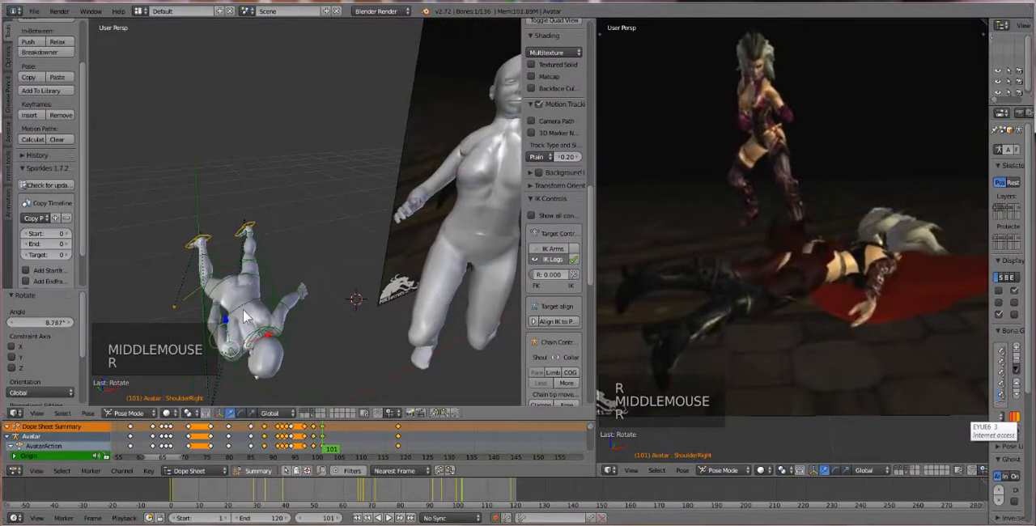
pyautogui.hotkey('ctrl', 'z')
# Select the lying avatar's right elbow bone and shift it by about -0.054 along X
pyautogui.moveTo(235, 317); pyautogui.dragTo(396, 283, button='middle')
pyautogui.rightClick(397, 318)
pyautogui.rightClick(398, 318)
pyautogui.rightClick(398, 318)
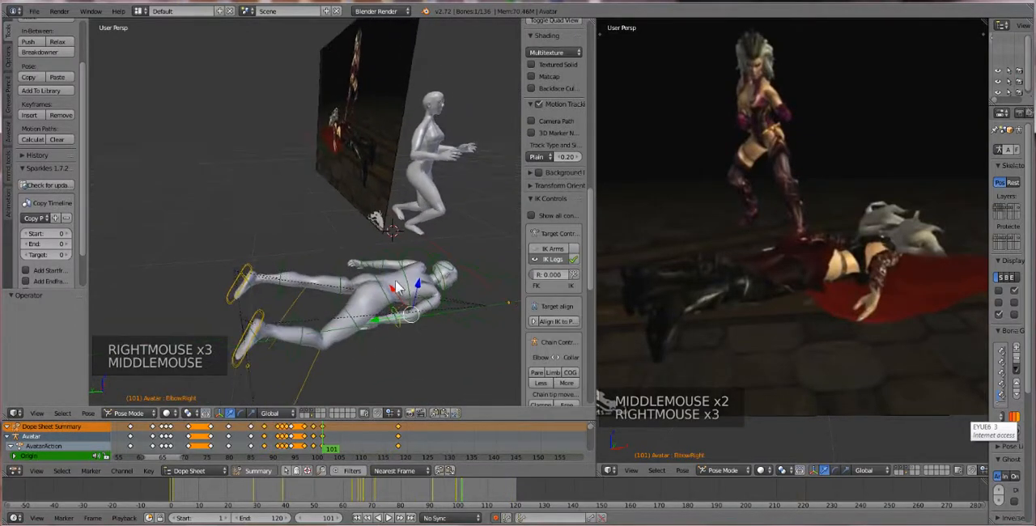
pyautogui.moveTo(395, 283); pyautogui.dragTo(400, 297)
pyautogui.moveTo(400, 296); pyautogui.dragTo(305, 337, button='middle')
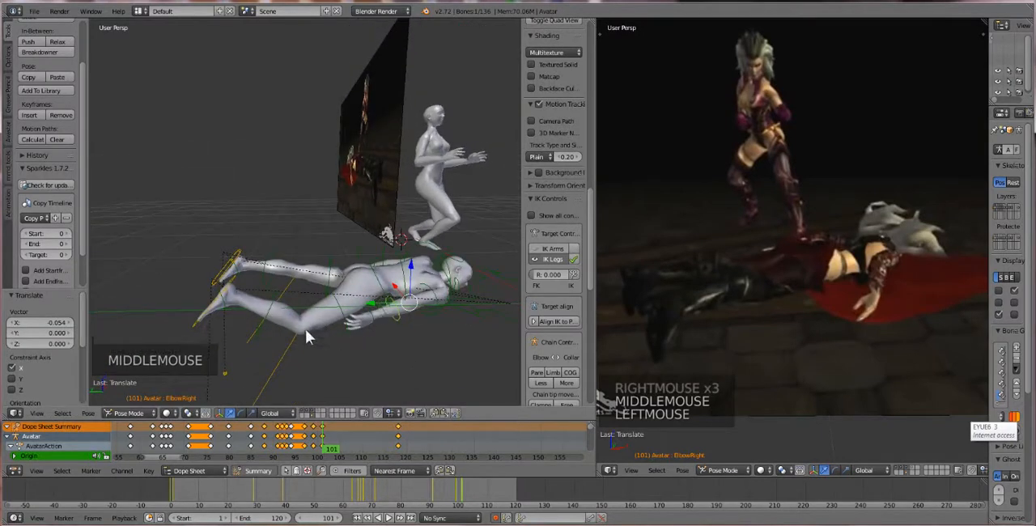
# Select the right heel IK control, rotate it by about -11.9°, and shift it by about 0.072 along Y
pyautogui.rightClick(225, 302)
pyautogui.press('r')
pyautogui.press('r')
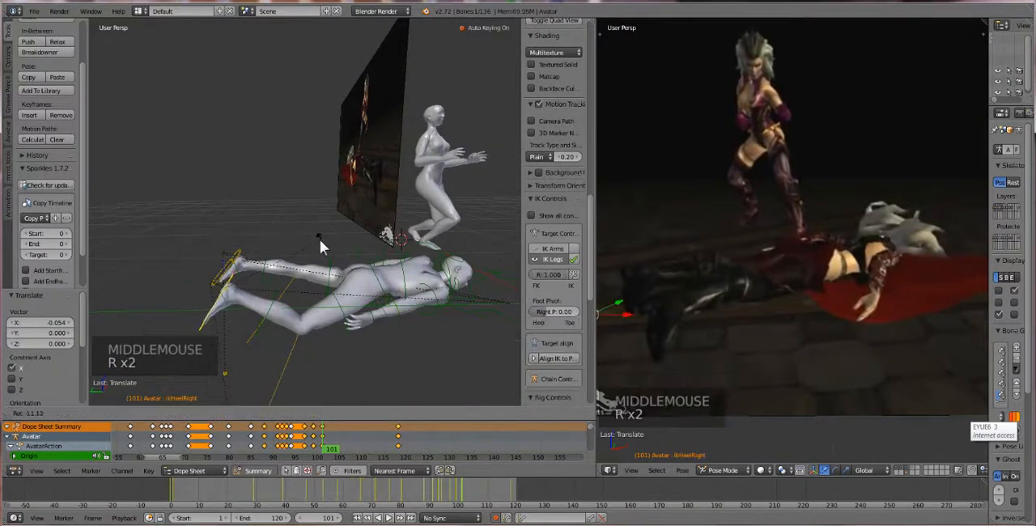
pyautogui.click(196, 293)
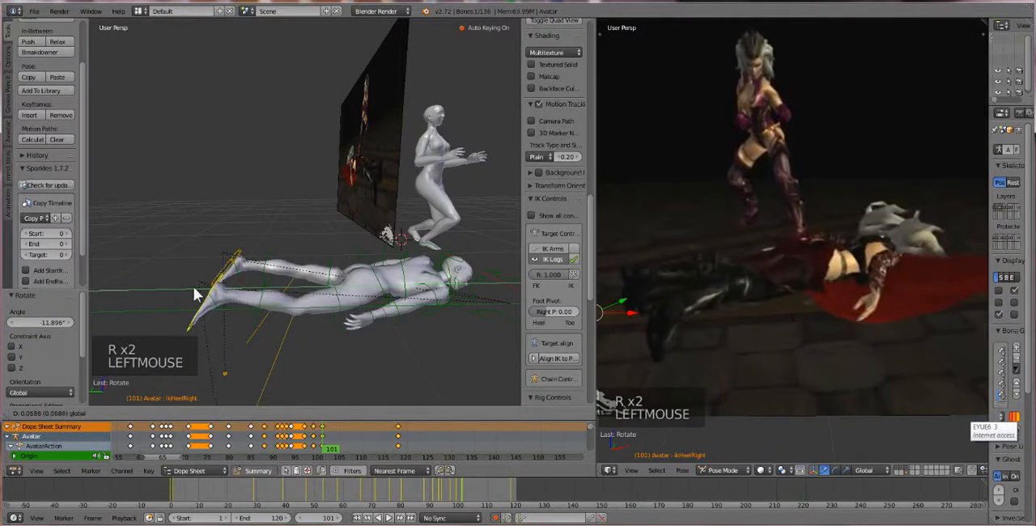
pyautogui.moveTo(197, 289); pyautogui.dragTo(248, 282)
pyautogui.scroll(-2, 269, 296)
pyautogui.scroll(-1, 270, 295)
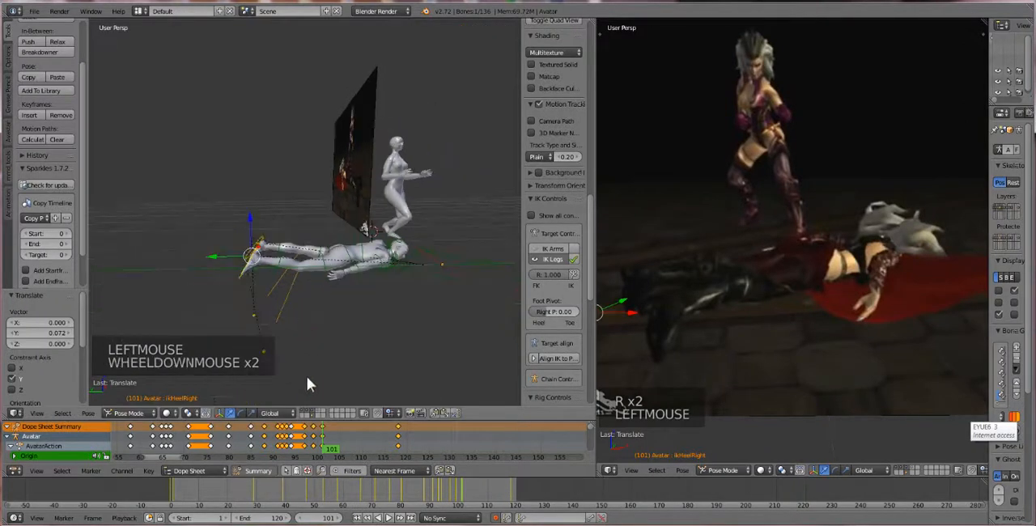
# Scrub back through the earlier animation against the reference video and stop at frame 68
pyautogui.moveTo(322, 436); pyautogui.dragTo(28, 453)
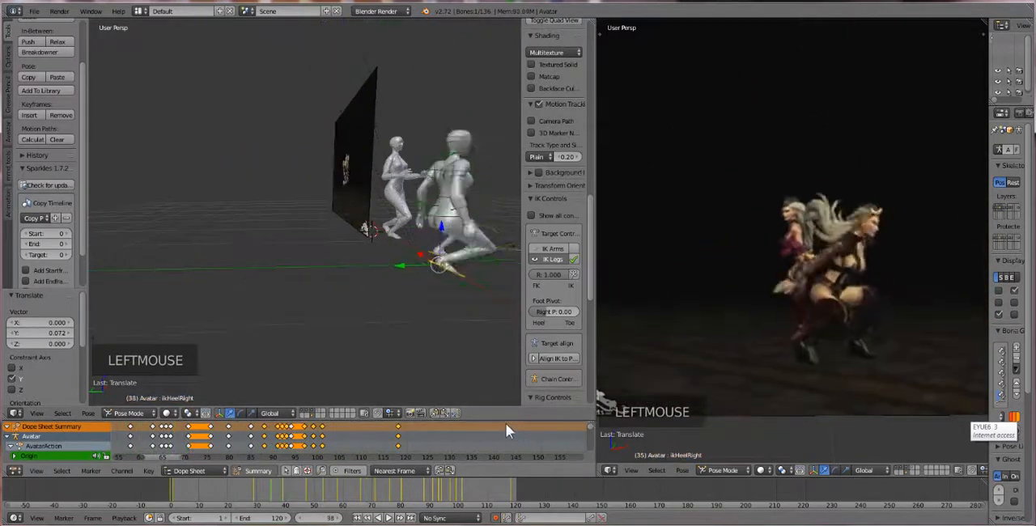
pyautogui.moveTo(519, 428); pyautogui.dragTo(178, 435)
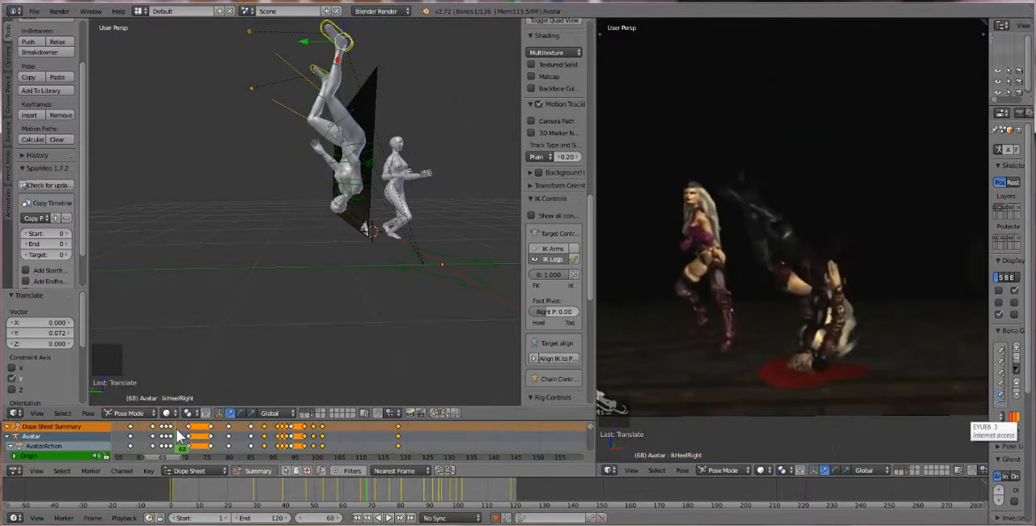
pyautogui.moveTo(170, 438)
pyautogui.mouseDown()
pyautogui.moveTo(137, 447)
pyautogui.moveTo(194, 450)
pyautogui.moveTo(151, 450)
pyautogui.moveTo(179, 447)
pyautogui.mouseUp()
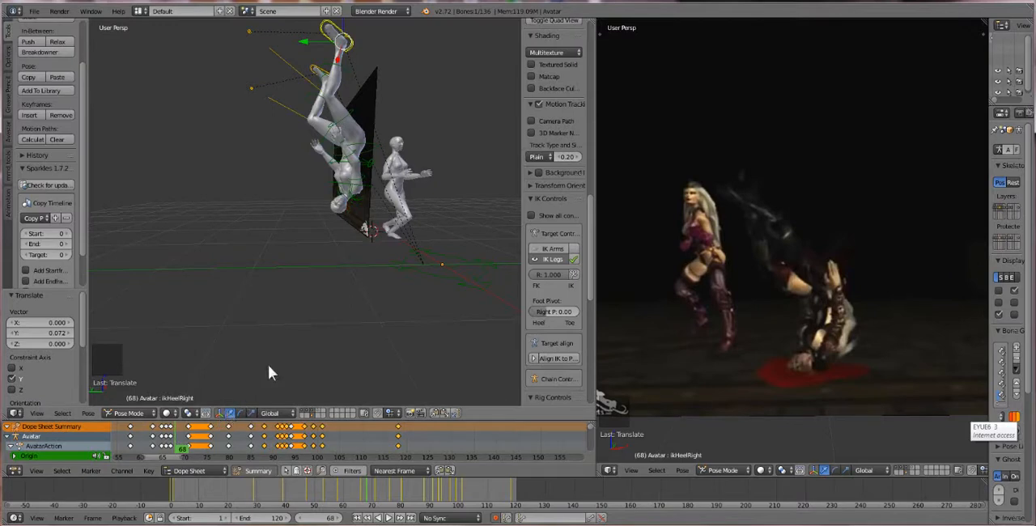
pyautogui.moveTo(163, 450)
pyautogui.mouseDown()
pyautogui.moveTo(181, 437)
pyautogui.moveTo(158, 441)
pyautogui.moveTo(180, 440)
pyautogui.mouseUp()
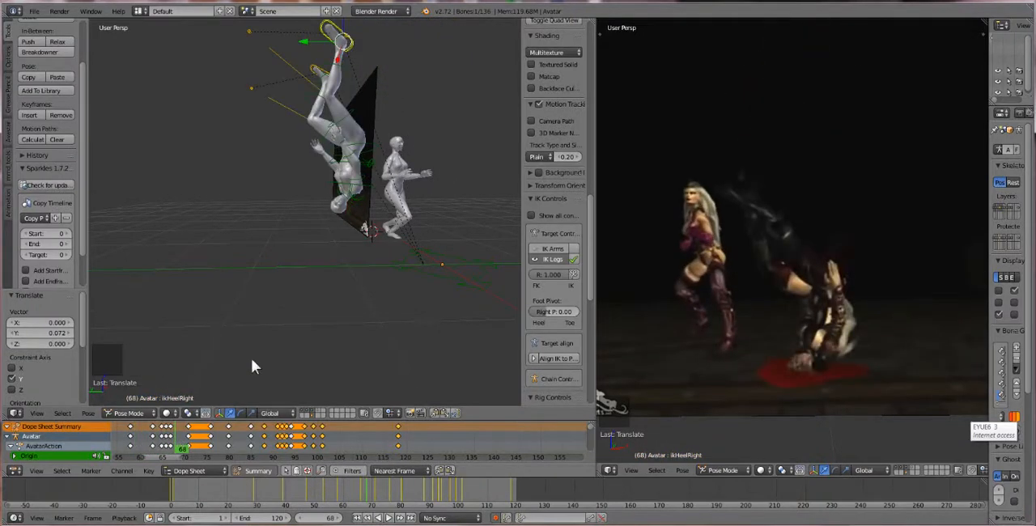
# Try lowering only the upside-down avatar's COG by about 0.790 along Z, and undo the move
pyautogui.rightClick(350, 212)
pyautogui.moveTo(351, 214); pyautogui.dragTo(348, 195, button='middle')
pyautogui.rightClick(364, 166)
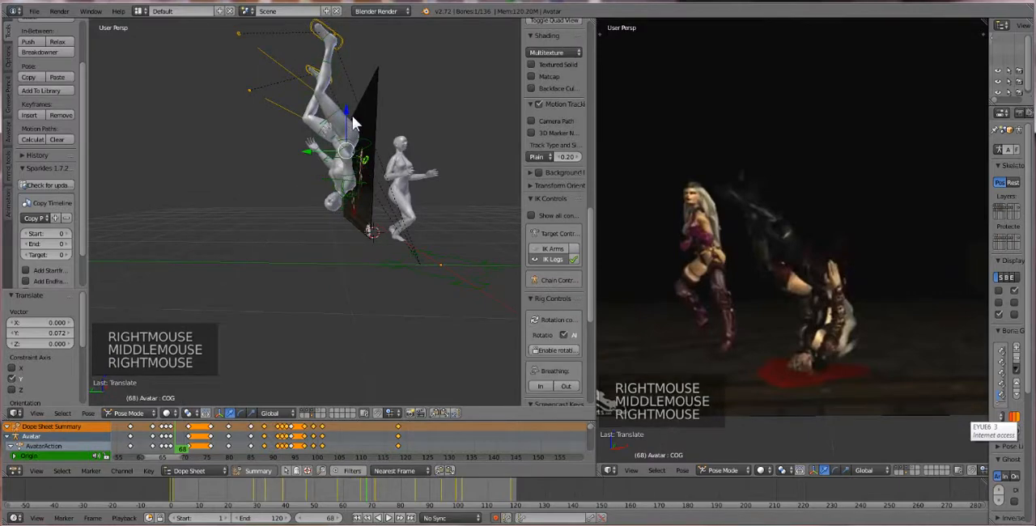
pyautogui.moveTo(353, 122); pyautogui.dragTo(332, 191)
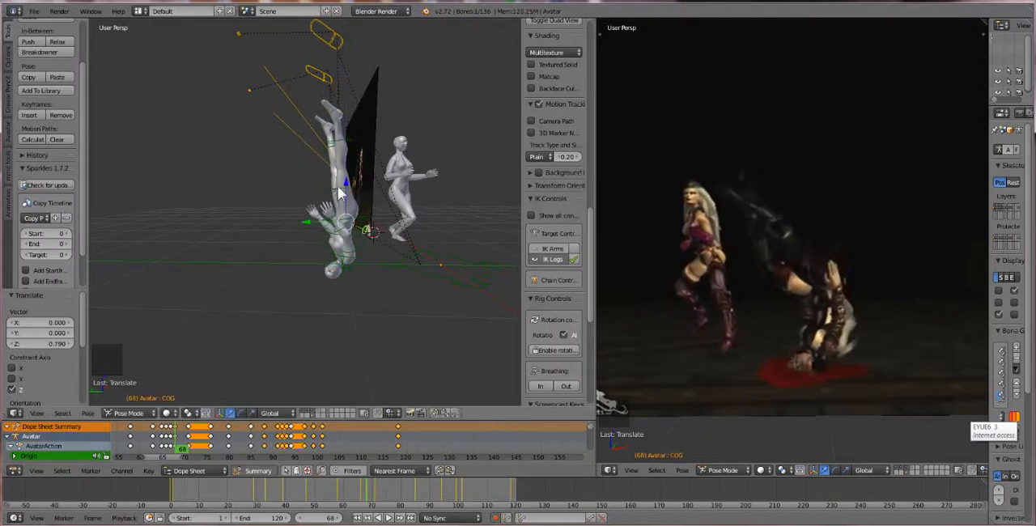
pyautogui.hotkey('ctrl', 'z')
# Box-select the upside-down avatar's bones and heel controls at frame 68 and lower them by about 0.693 along Z
pyautogui.press('b')
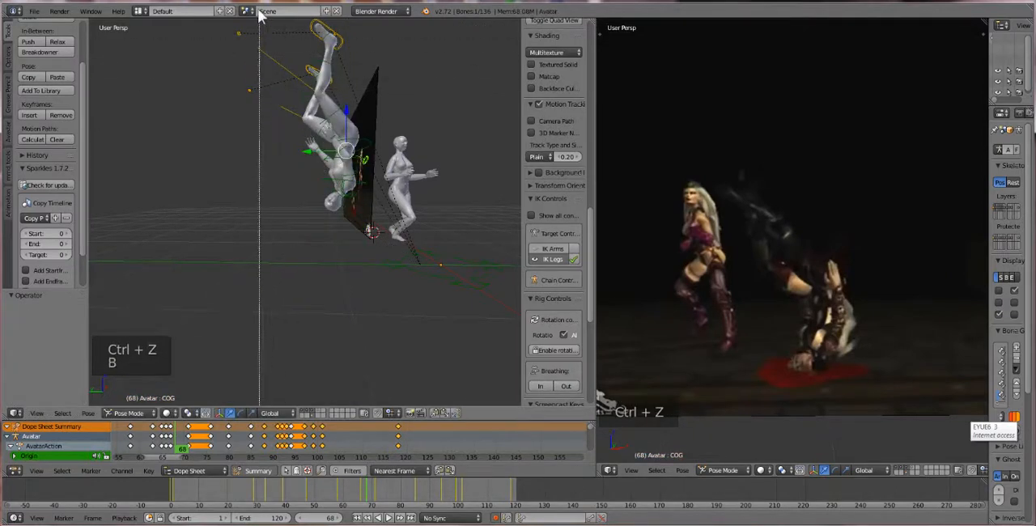
pyautogui.scroll(-1, 227, 60)
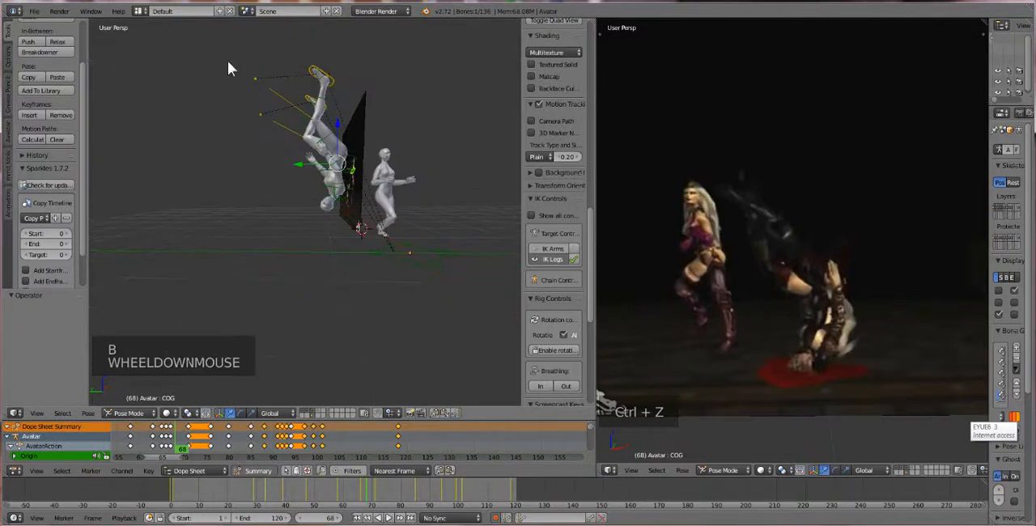
pyautogui.press('v')
pyautogui.moveTo(224, 35); pyautogui.dragTo(358, 224)
pyautogui.press('b')
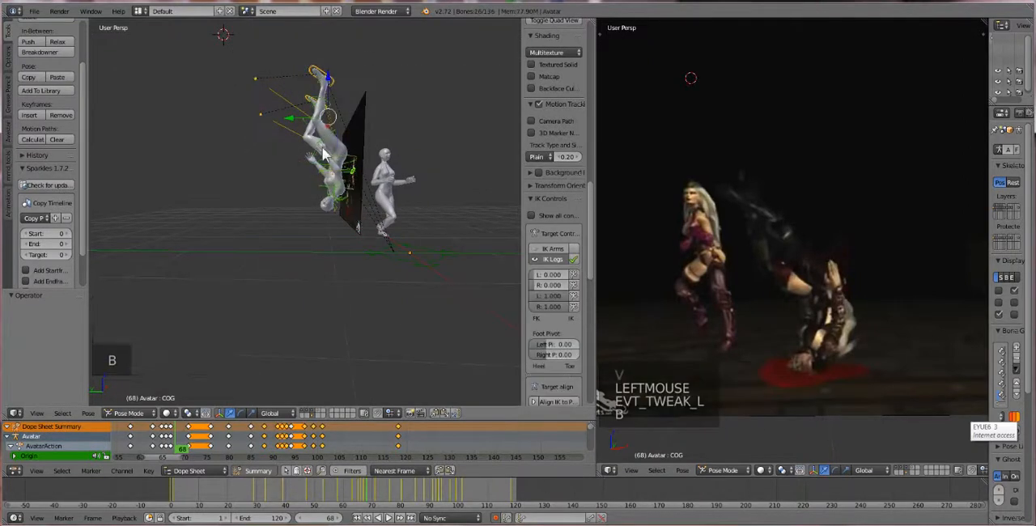
pyautogui.moveTo(322, 93); pyautogui.dragTo(335, 89, button='middle')
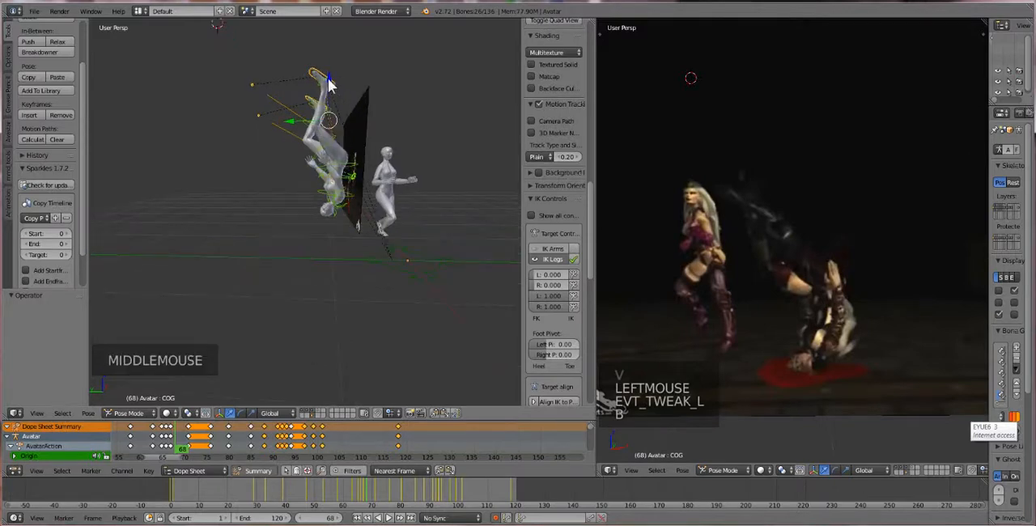
pyautogui.moveTo(330, 83); pyautogui.dragTo(331, 140)
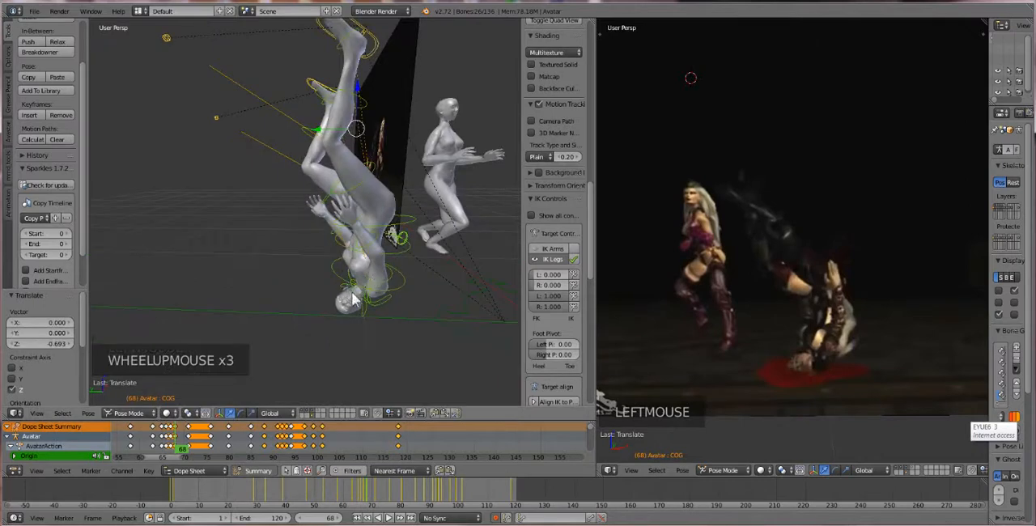
# Select the avatar's neck bone and rotate it by about 36.7° to bend the head at the ground
pyautogui.scroll(1, 356, 290)
pyautogui.moveTo(356, 290); pyautogui.dragTo(361, 285, button='middle')
pyautogui.rightClick(398, 287)
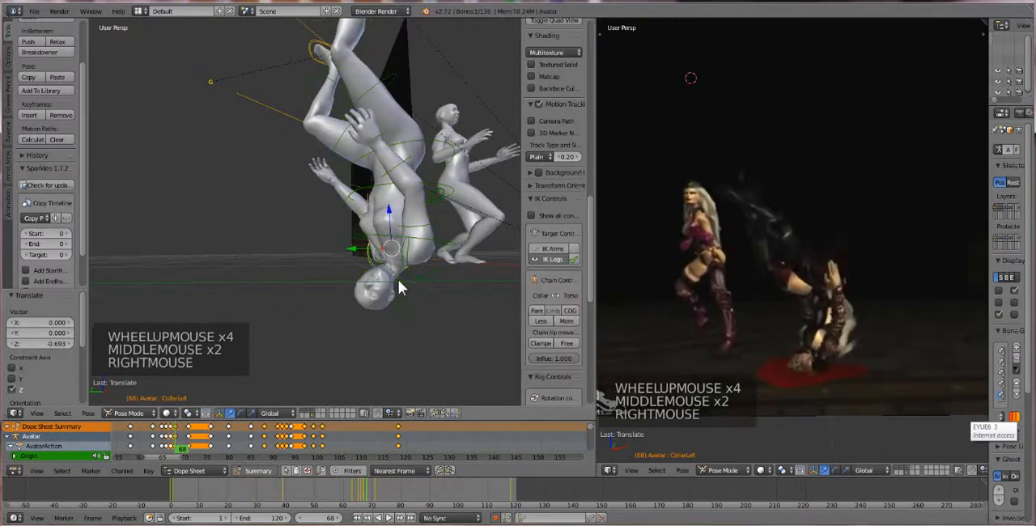
pyautogui.rightClick(397, 287)
pyautogui.press('r')
pyautogui.press('r')
pyautogui.press('r')
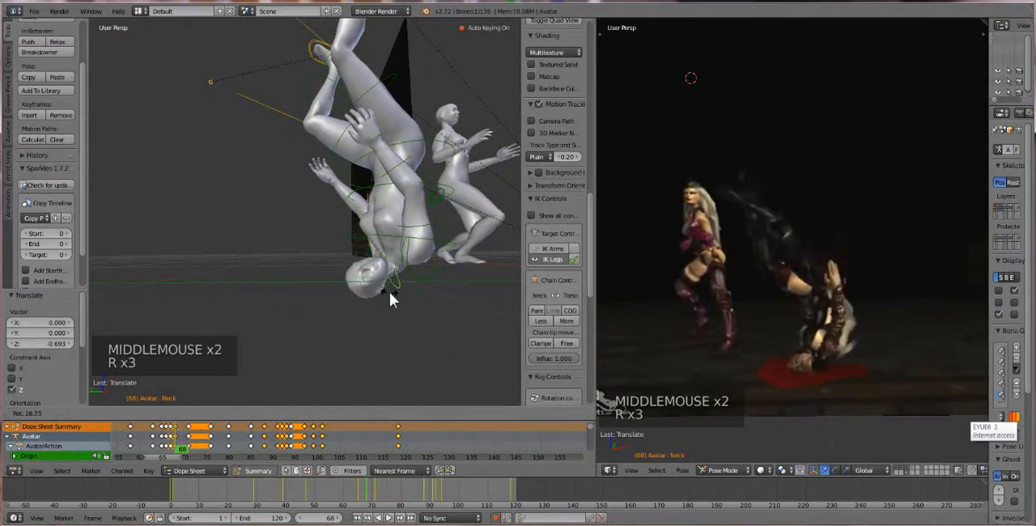
pyautogui.click(405, 267)
pyautogui.scroll(-1, 405, 267)
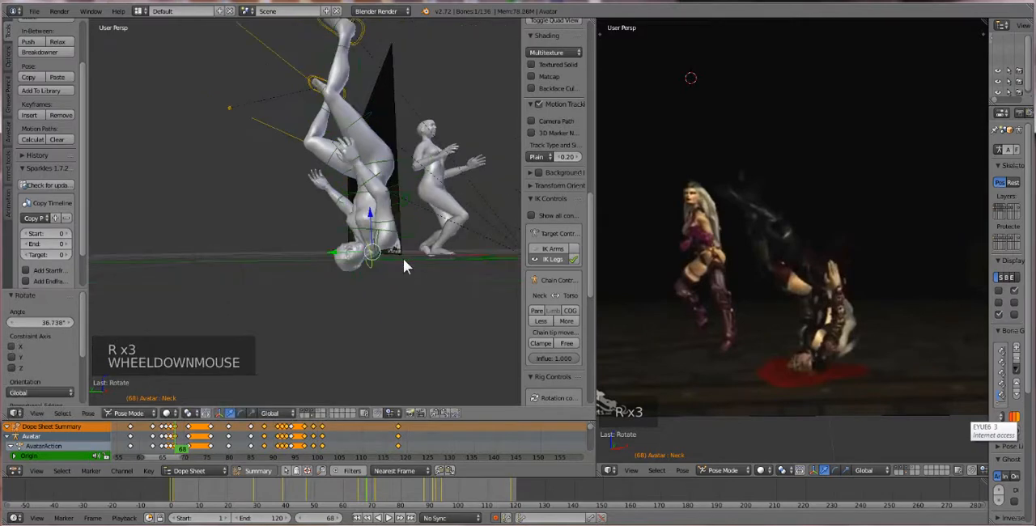
# Fine-tune the neck with rotations of about -2.3° and 9.7°
pyautogui.moveTo(404, 260); pyautogui.dragTo(376, 247, button='middle')
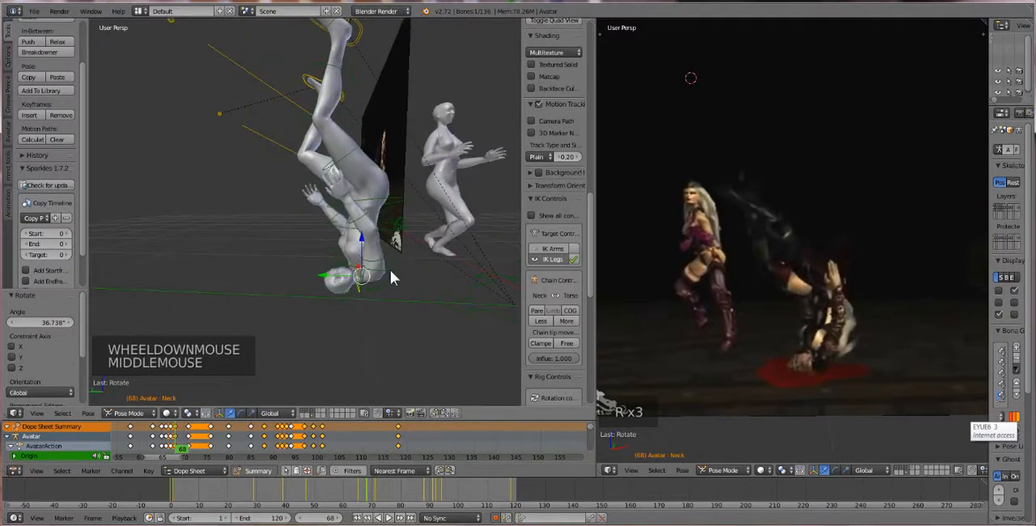
pyautogui.press('r')
pyautogui.click(344, 298)
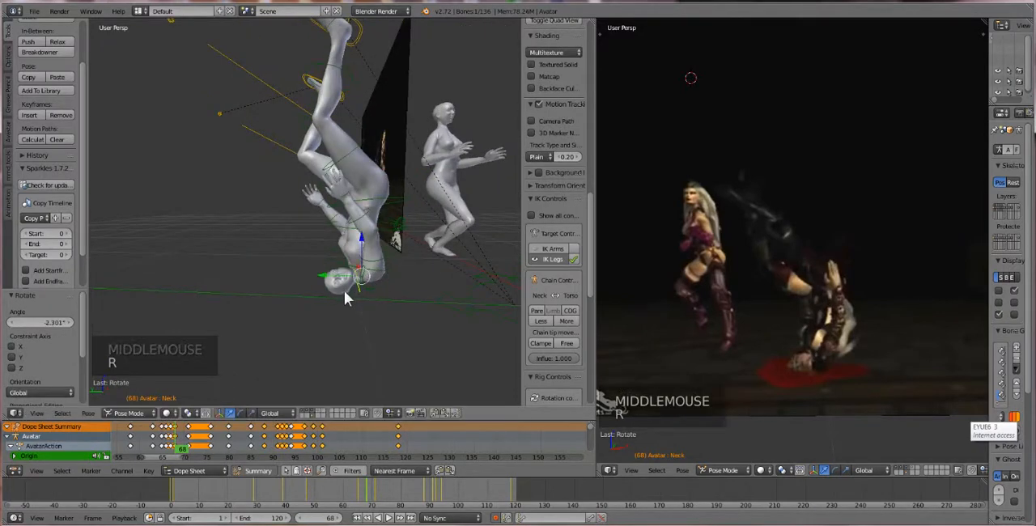
pyautogui.scroll(-1, 356, 279)
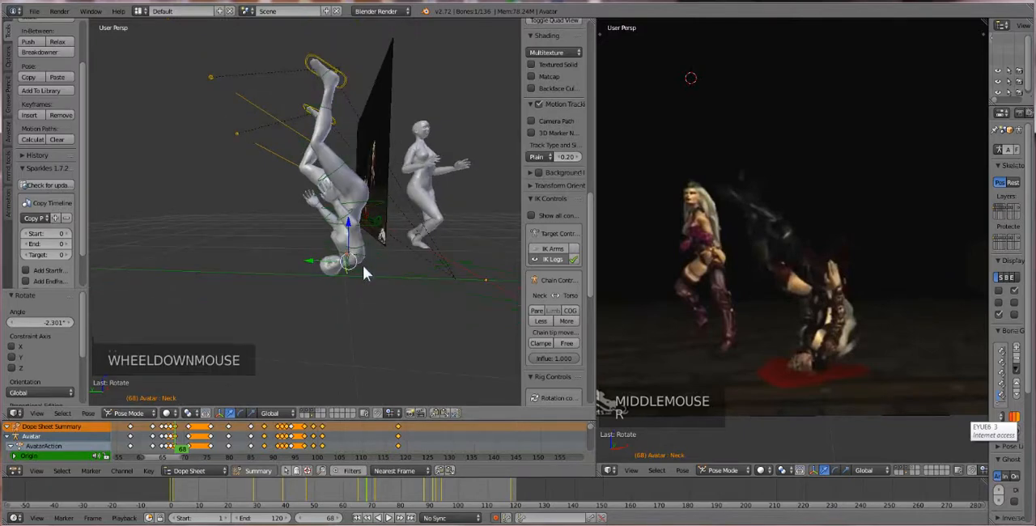
pyautogui.press('r')
pyautogui.click(342, 212)
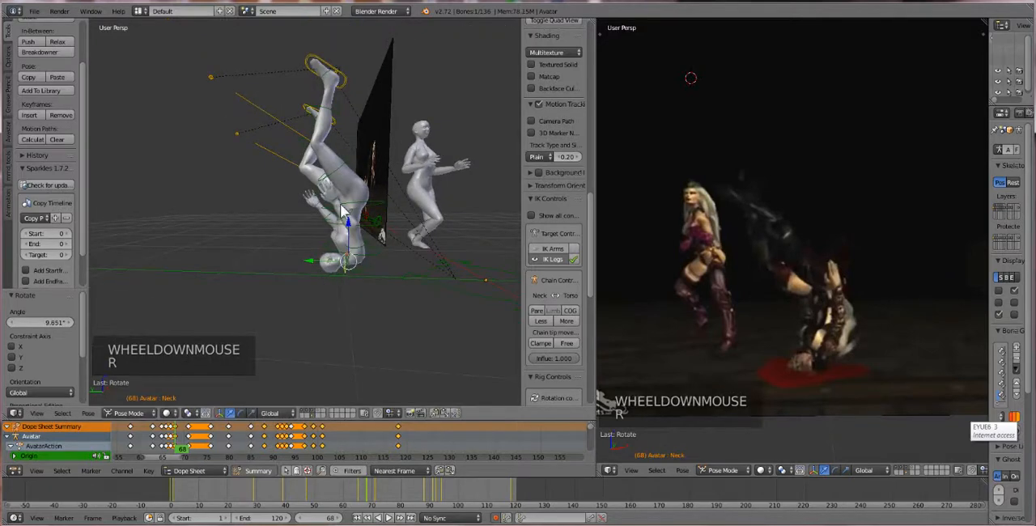
# Box-select the whole inverted avatar's rig again and lower it by about 0.070 along Z
pyautogui.moveTo(341, 212); pyautogui.dragTo(338, 220, button='middle')
pyautogui.scroll(-1, 338, 220)
pyautogui.press('b')
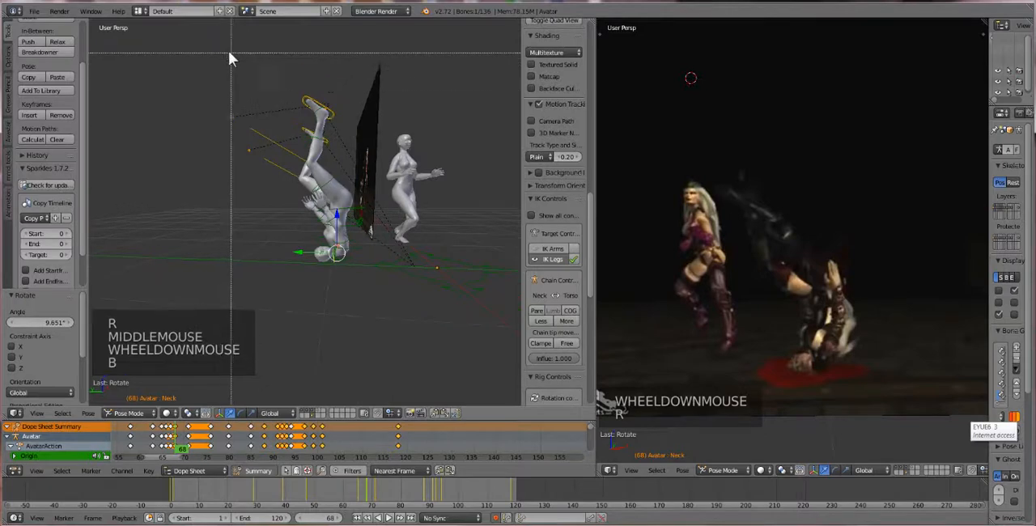
pyautogui.moveTo(228, 50); pyautogui.dragTo(361, 295)
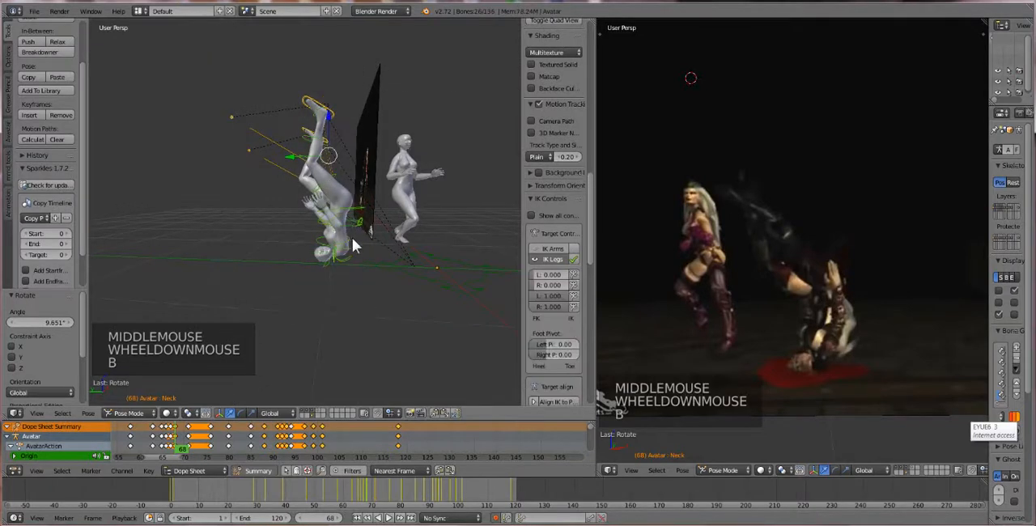
pyautogui.click(328, 152)
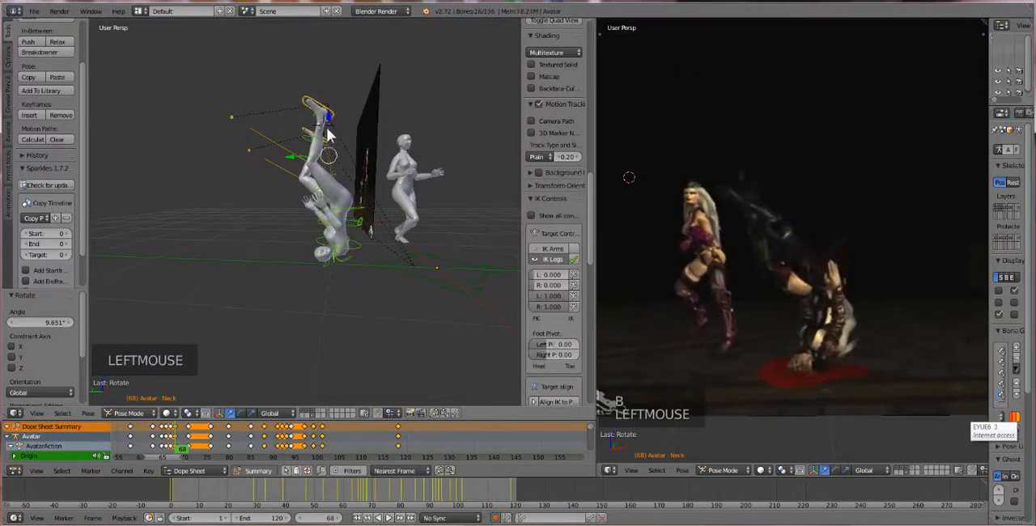
pyautogui.moveTo(329, 136); pyautogui.dragTo(326, 140)
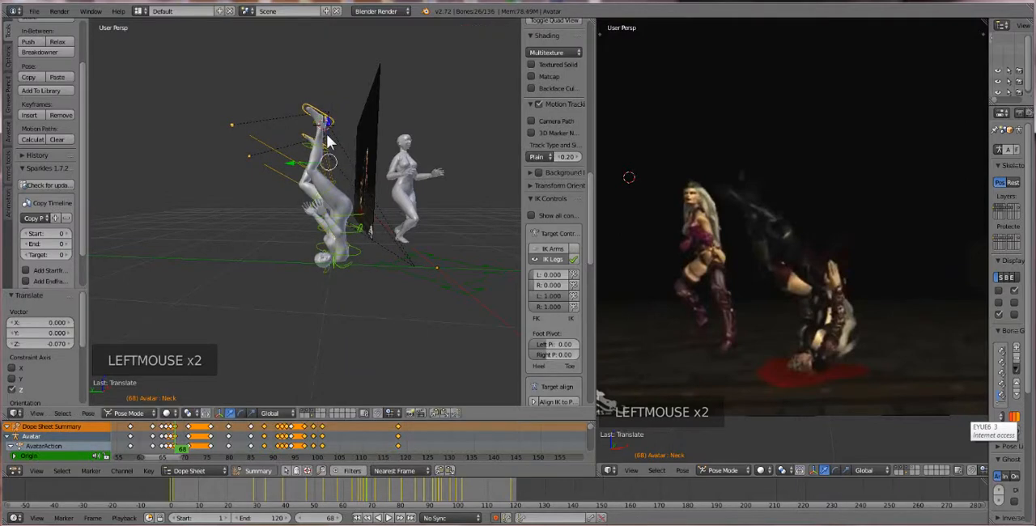
# Select the PelvisInv bone and rotate it by about -38.4° to tilt the inverted avatar's hips
pyautogui.scroll(1, 335, 243)
pyautogui.rightClick(368, 225)
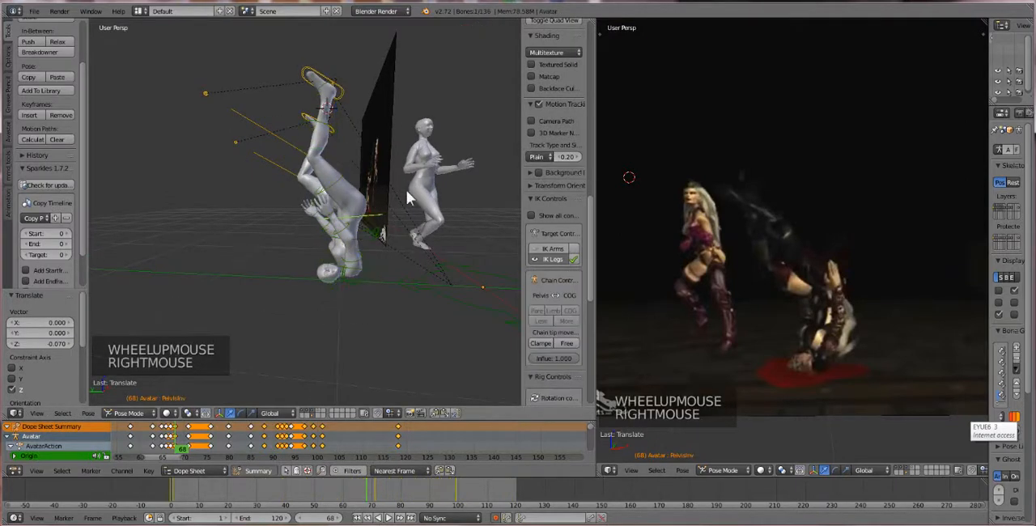
pyautogui.press('r')
pyautogui.press('r')
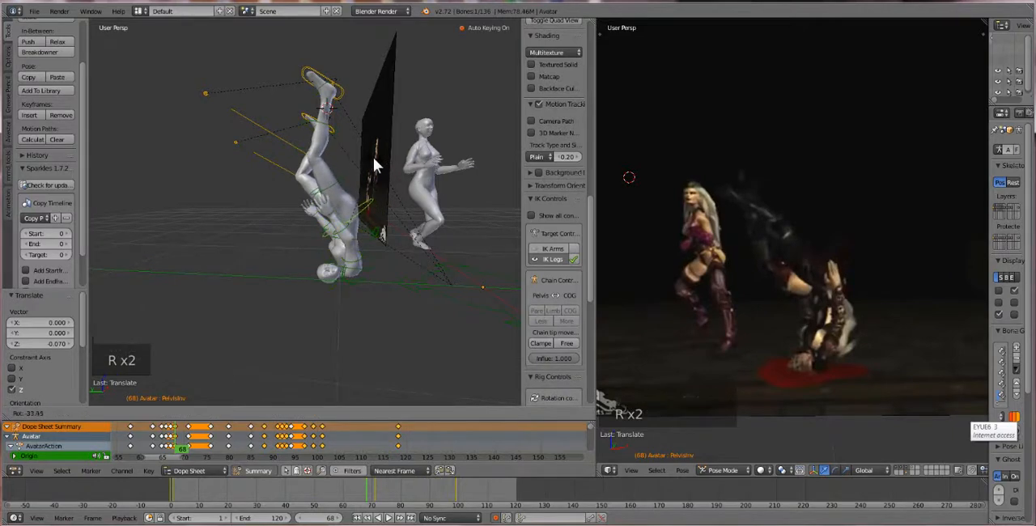
pyautogui.click(368, 166)
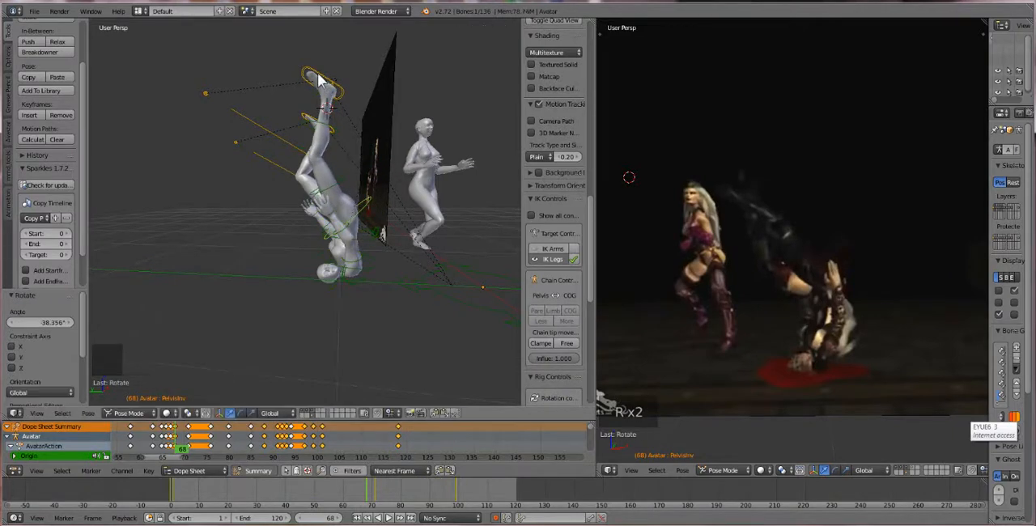
# Select both foot IK controls of the inverted avatar and move them about 0.075 along Y
pyautogui.rightClick(317, 75)
pyautogui.keyDown('shift'); pyautogui.rightClick(307, 120); pyautogui.keyUp('shift')
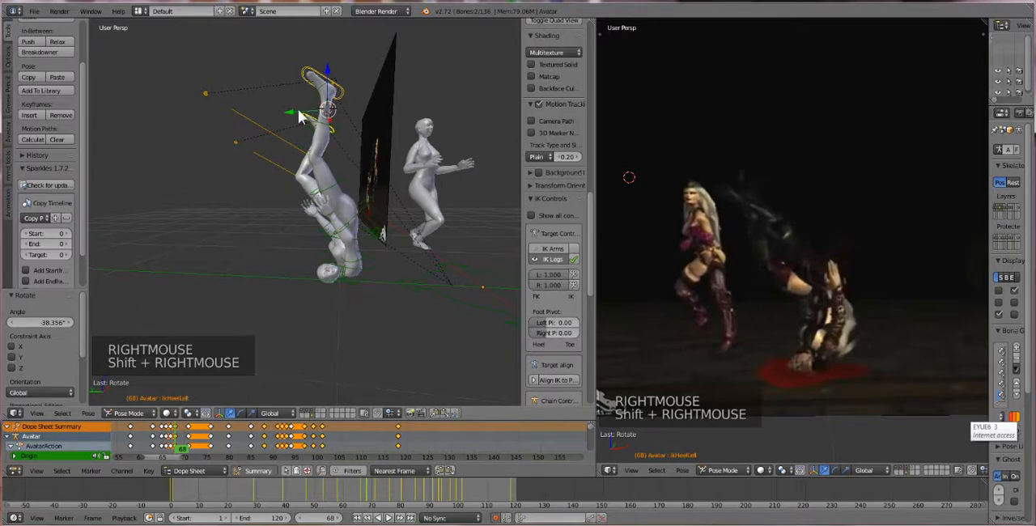
pyautogui.moveTo(299, 116); pyautogui.dragTo(266, 116)
pyautogui.press('r')
pyautogui.click(264, 120)
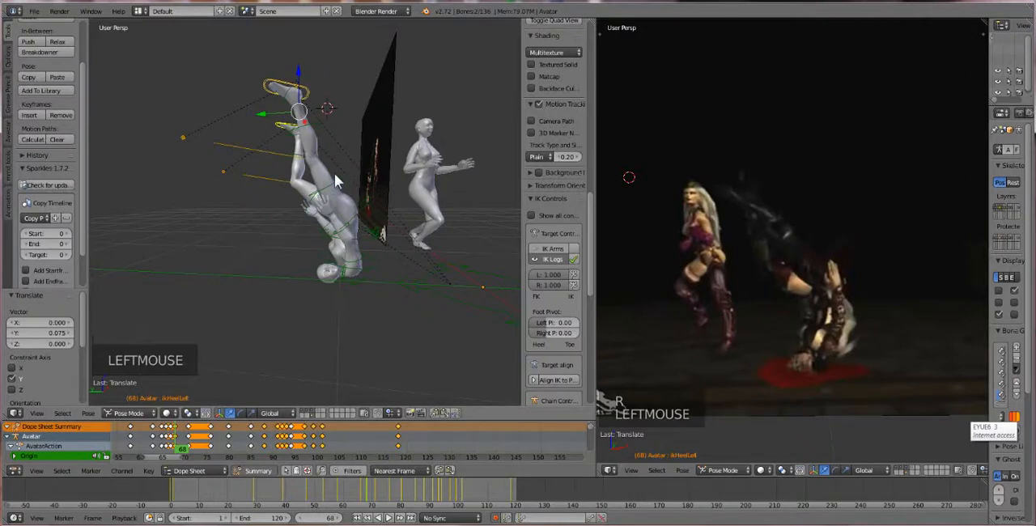
# Select the inverted avatar's Neck bone and rotate it by about 8.5°
pyautogui.rightClick(336, 279)
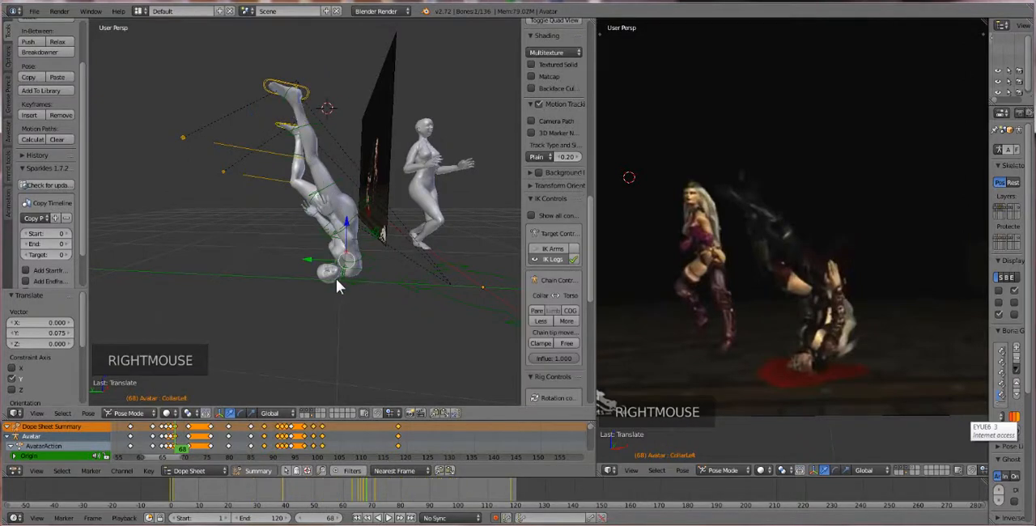
pyautogui.rightClick(338, 278)
pyautogui.scroll(1, 334, 286)
pyautogui.moveTo(334, 285)
pyautogui.mouseDown(button='middle')
pyautogui.moveTo(338, 305)
pyautogui.moveTo(350, 289)
pyautogui.mouseUp(button='middle')
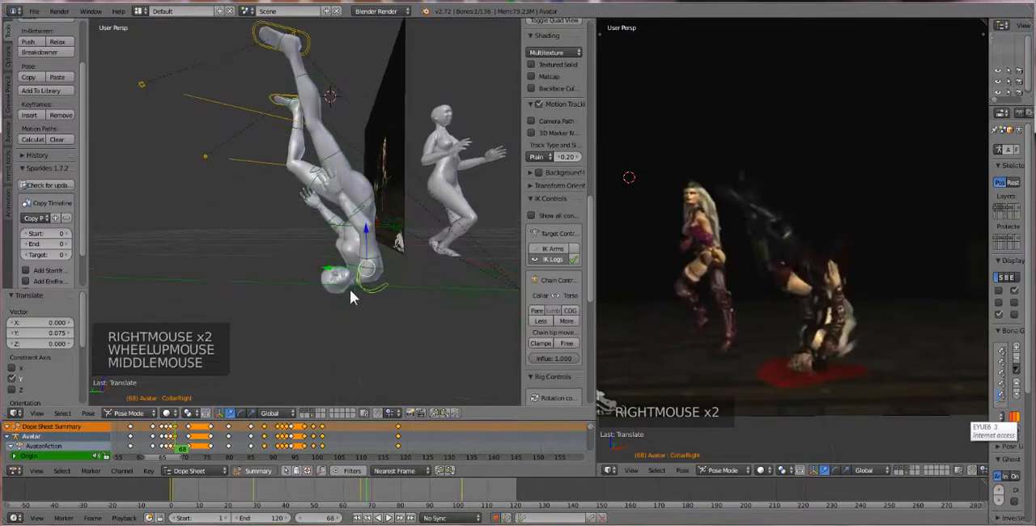
pyautogui.rightClick(356, 286)
pyautogui.press('r')
pyautogui.press('r')
pyautogui.click(347, 291)
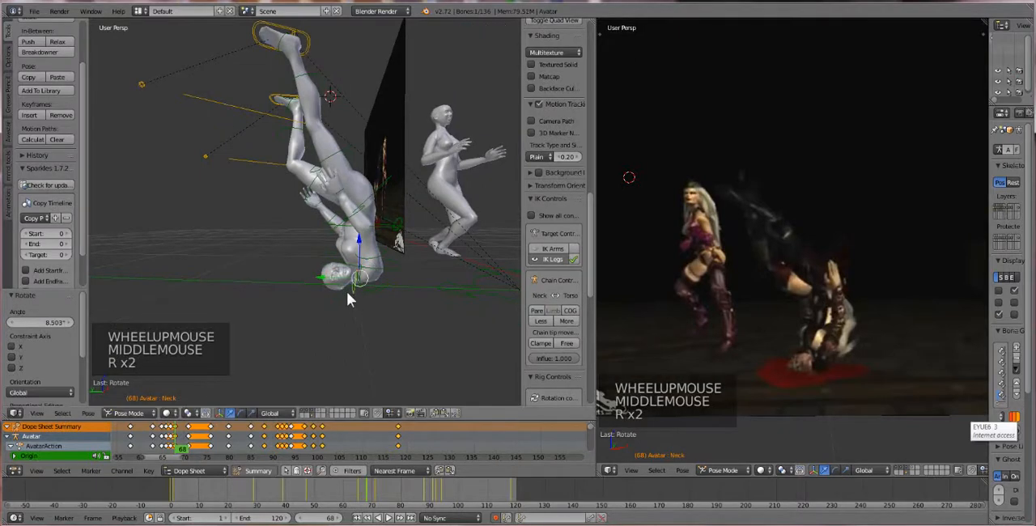
# Select the Head bone, trackball-rotate it by about 24.1° and -6.3°, and refine it with a rotation of about -11.0°
pyautogui.rightClick(335, 275)
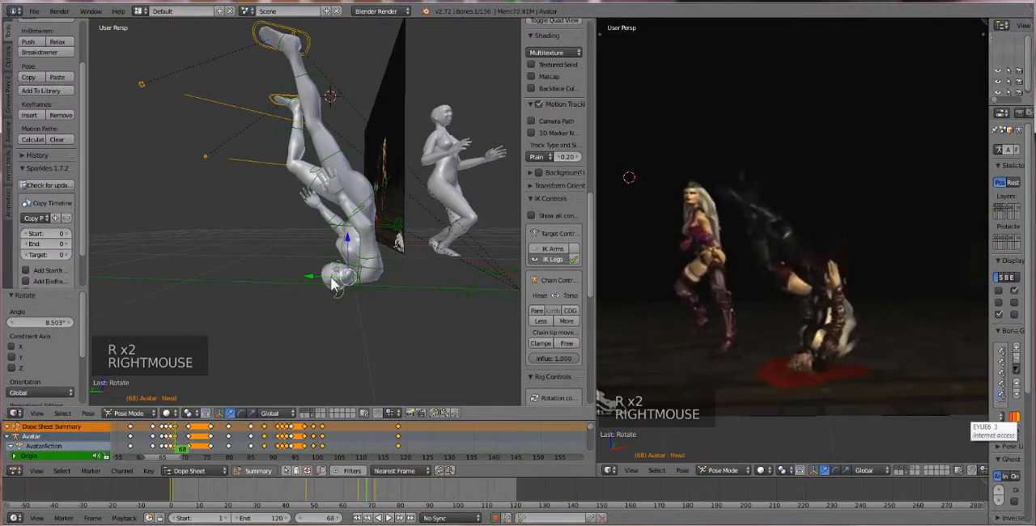
pyautogui.press('r')
pyautogui.press('r')
pyautogui.click(336, 287)
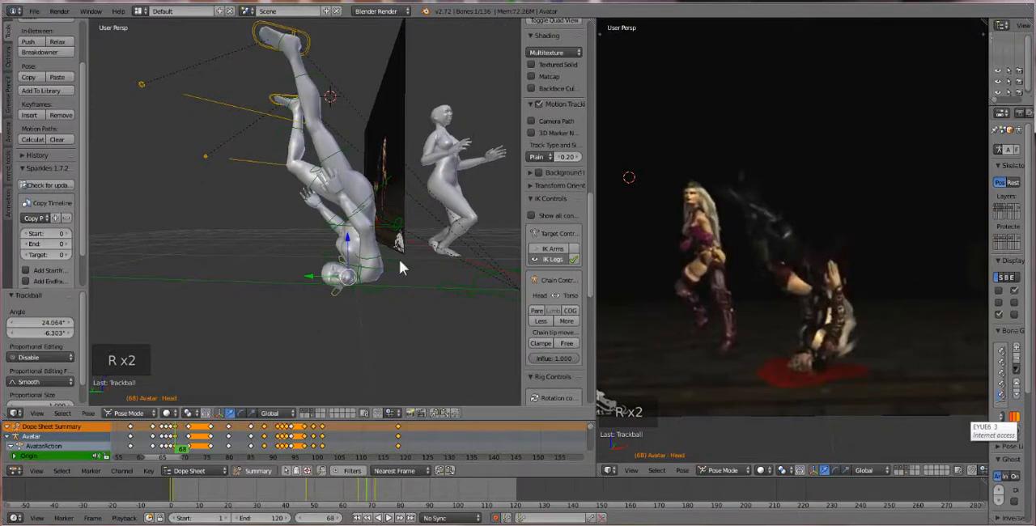
pyautogui.press('r')
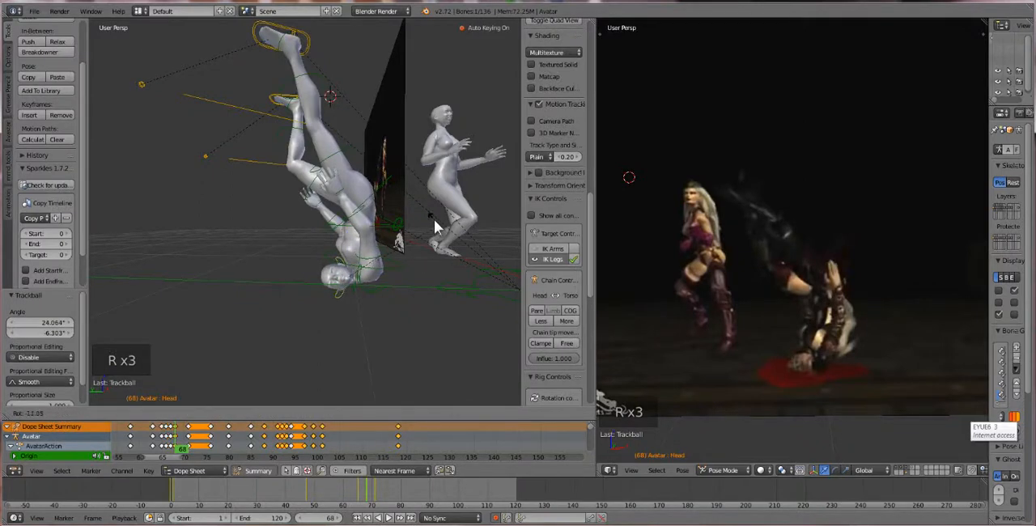
pyautogui.click(434, 227)
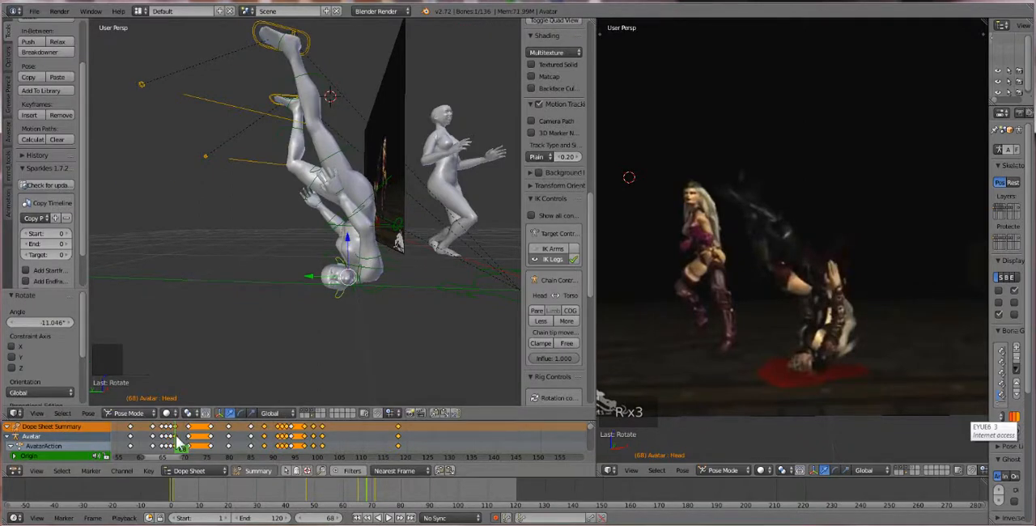
# Scrub to frame 118, replay the animation from frame 1 to examine the fall and landing, and stop at frame 66
pyautogui.moveTo(180, 441); pyautogui.dragTo(397, 447)
pyautogui.scroll(-5, 336, 356)
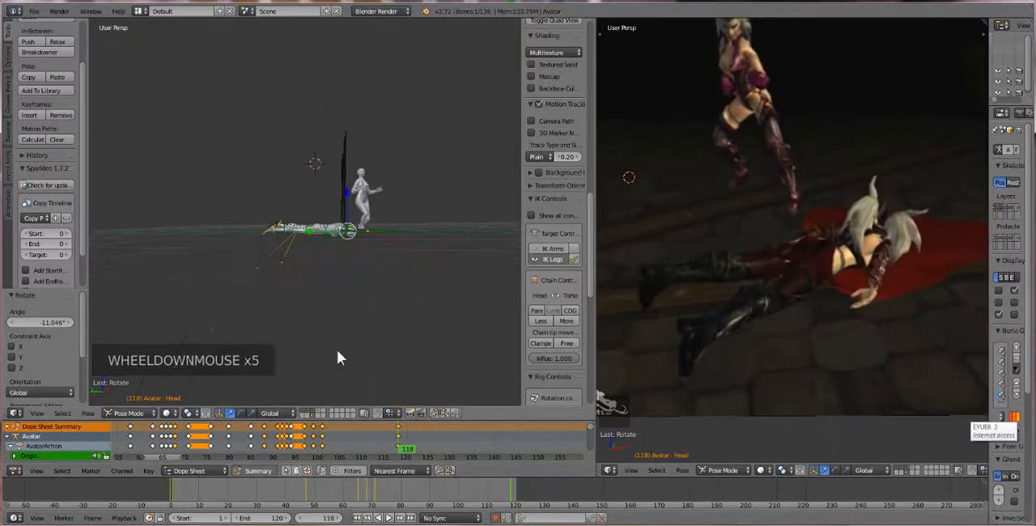
pyautogui.click(357, 518)
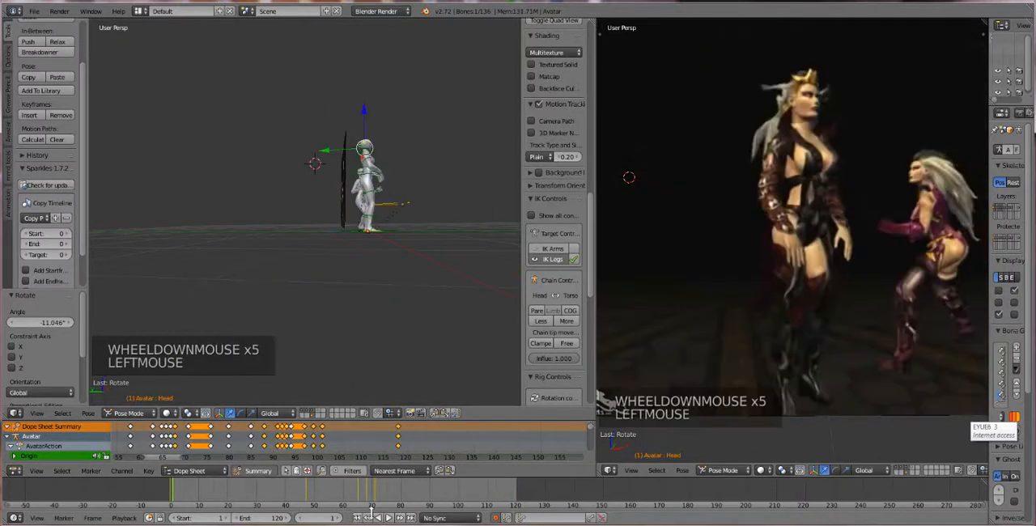
pyautogui.click(392, 518)
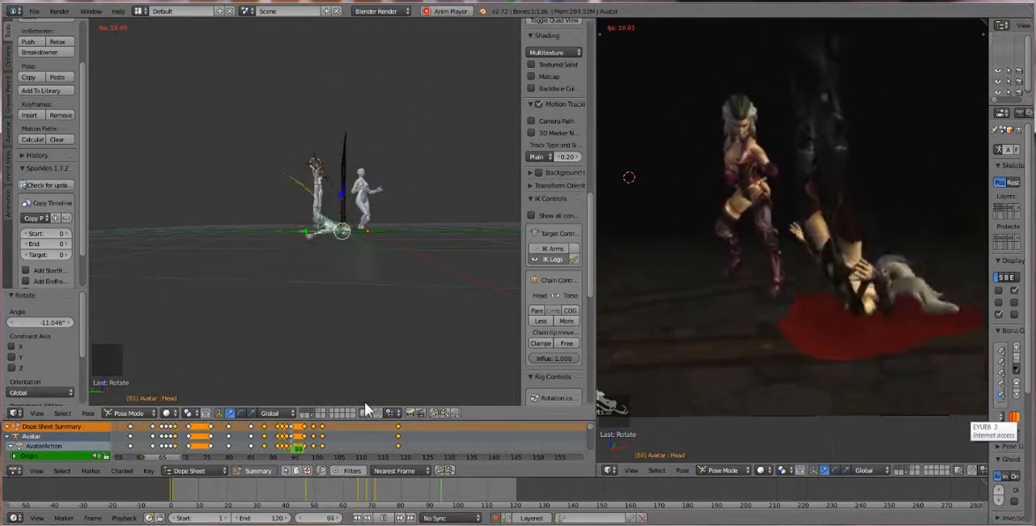
pyautogui.scroll(3, 317, 280)
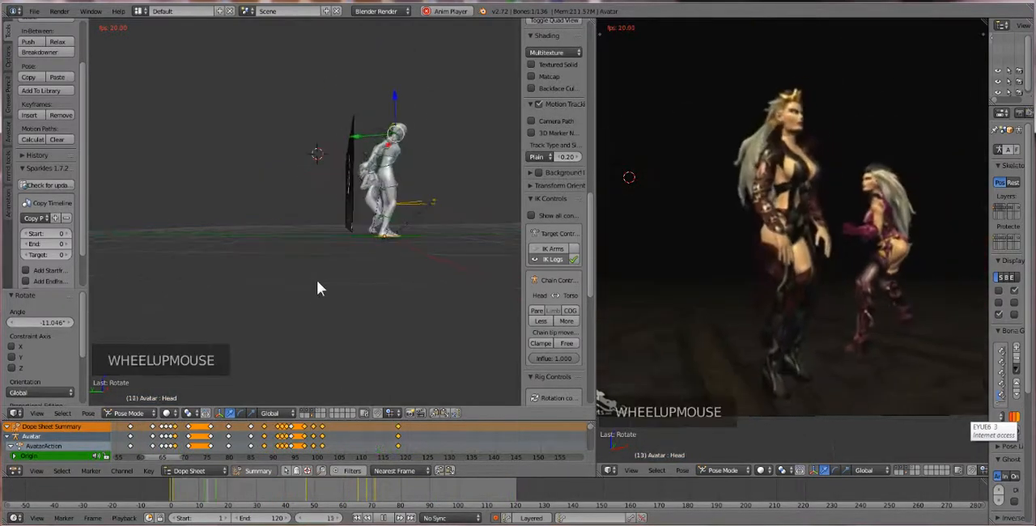
pyautogui.moveTo(317, 280); pyautogui.dragTo(319, 289, button='middle')
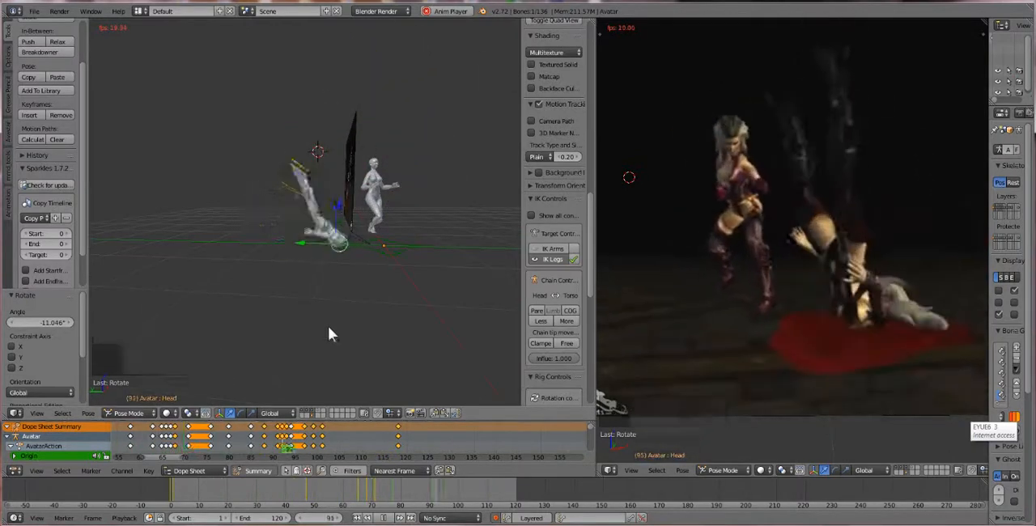
pyautogui.click(386, 518)
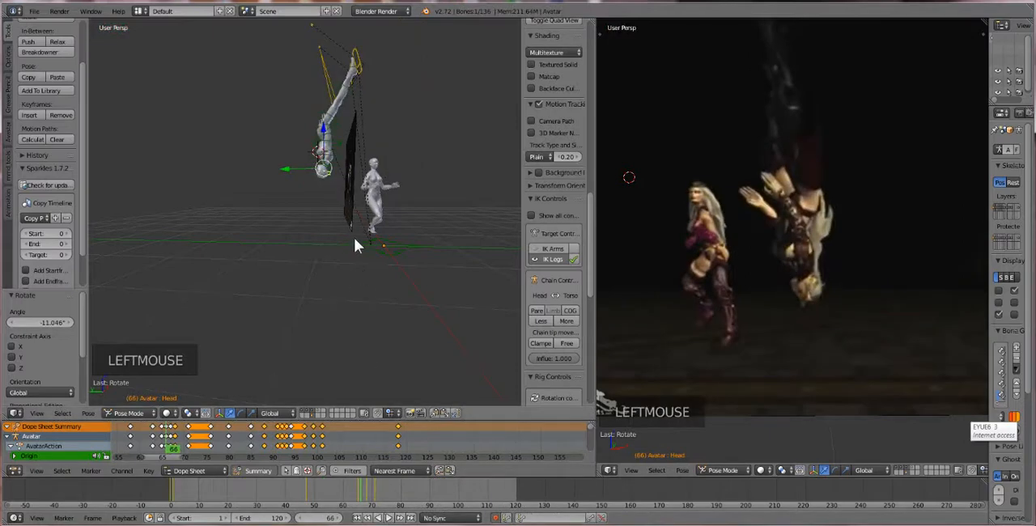
# Select the falling avatar's foot controls at frame 66 and move them about 0.377 along Y to bring the legs over the body
pyautogui.keyDown('shift'); pyautogui.moveTo(287, 178); pyautogui.dragTo(292, 262, button='middle'); pyautogui.keyUp('shift')
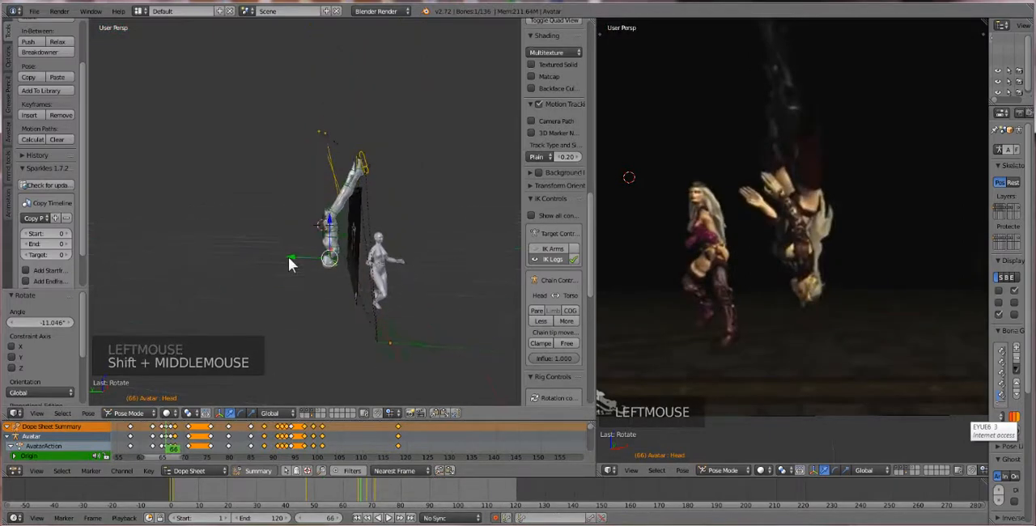
pyautogui.rightClick(367, 186)
pyautogui.keyDown('shift'); pyautogui.rightClick(350, 193); pyautogui.keyUp('shift')
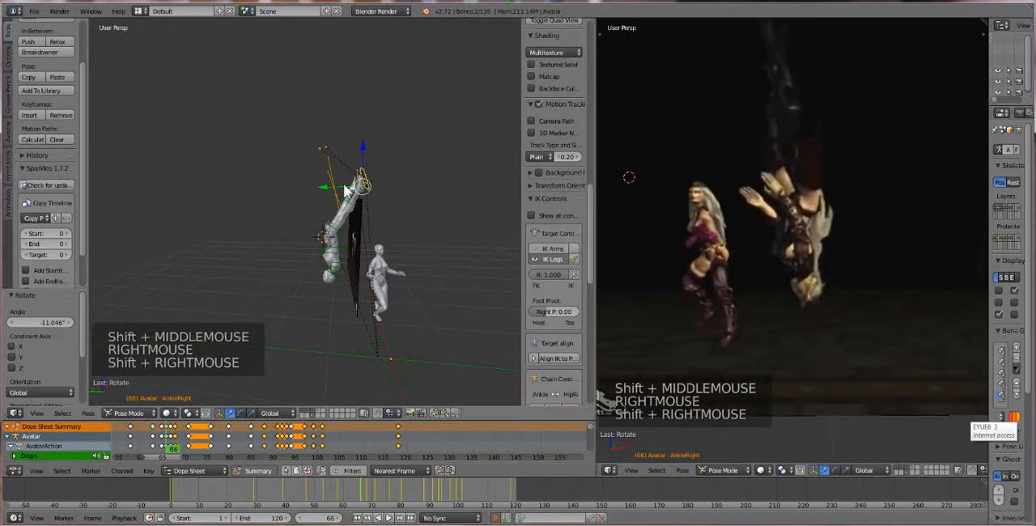
pyautogui.scroll(2, 350, 193)
pyautogui.moveTo(350, 192); pyautogui.dragTo(352, 214, button='middle')
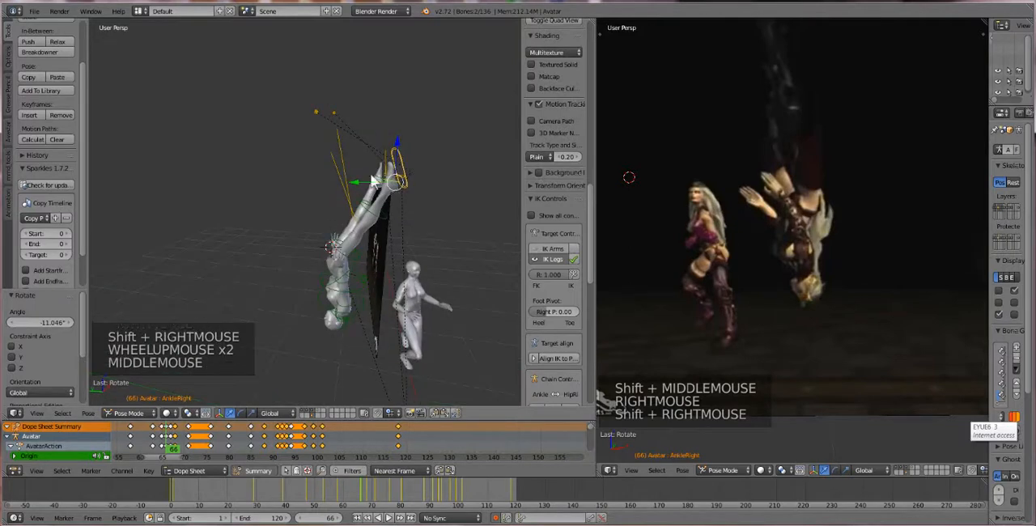
pyautogui.press('g')
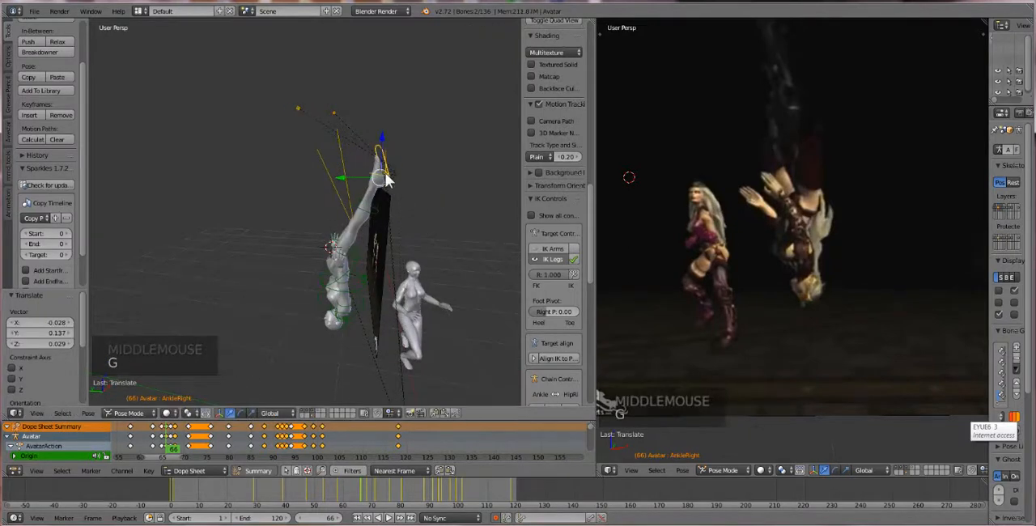
pyautogui.hotkey('ctrl', 'z')
pyautogui.moveTo(397, 183); pyautogui.dragTo(364, 174, button='middle')
pyautogui.keyDown('shift'); pyautogui.rightClick(354, 173); pyautogui.keyUp('shift')
pyautogui.moveTo(352, 162); pyautogui.dragTo(312, 152)
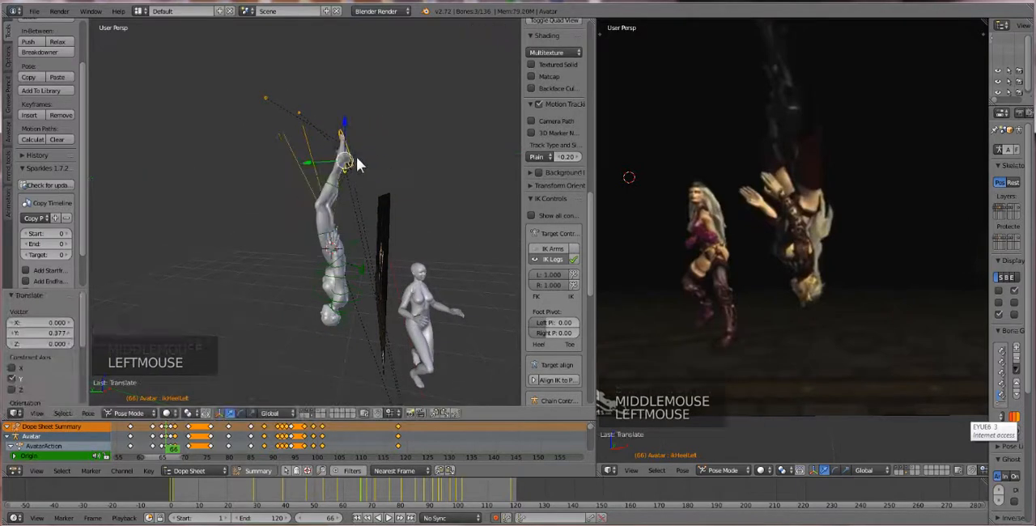
# Rotate the selected foot controls by about -30.6°, refine their angle, and nudge them by about 0.005 along Z
pyautogui.press('e')
pyautogui.press('e')
pyautogui.click(404, 155)
pyautogui.press('r')
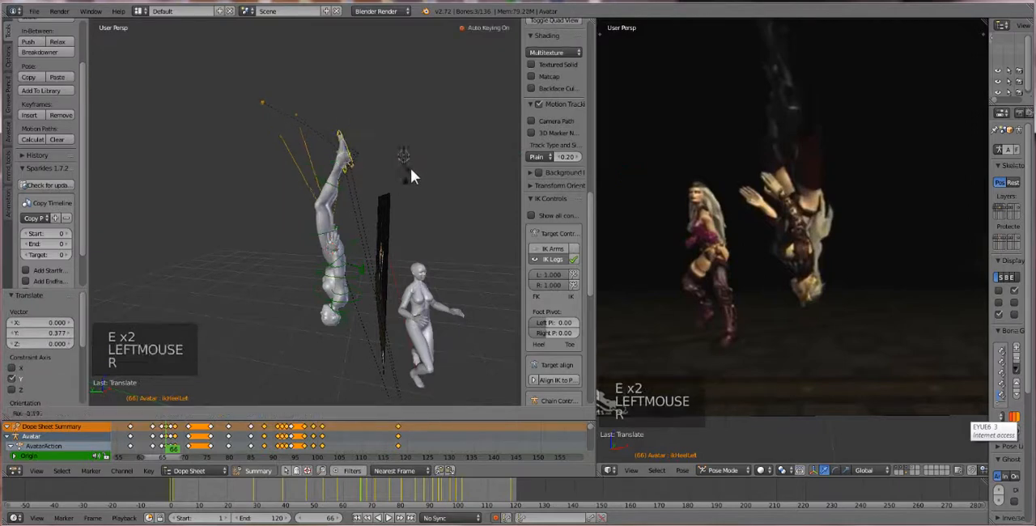
pyautogui.click(412, 146)
pyautogui.press('r')
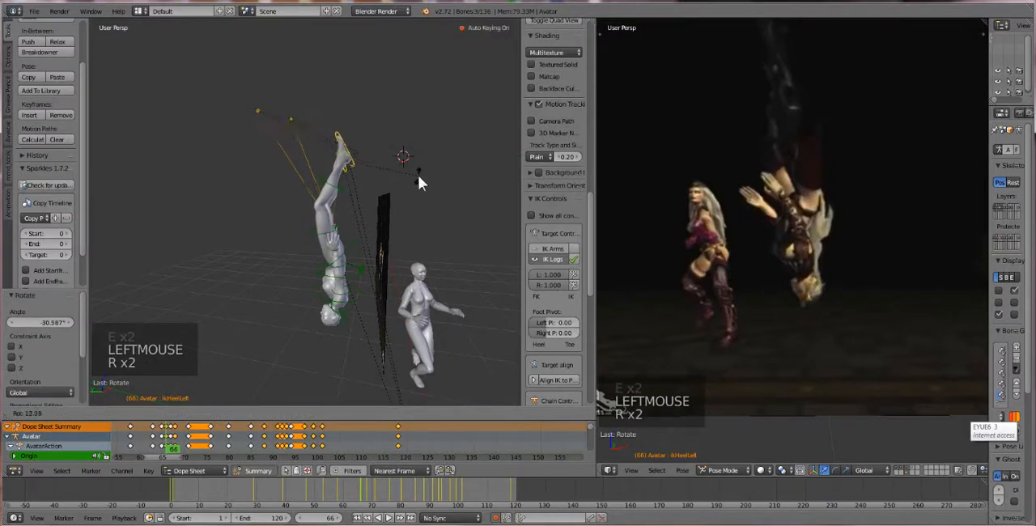
pyautogui.click(320, 167)
pyautogui.moveTo(319, 167); pyautogui.dragTo(300, 160)
pyautogui.moveTo(327, 128); pyautogui.dragTo(327, 136)
# Select the ElbowRight bone at frame 66 and rotate it by about -28.1° and a further -5.1°
pyautogui.scroll(2, 339, 248)
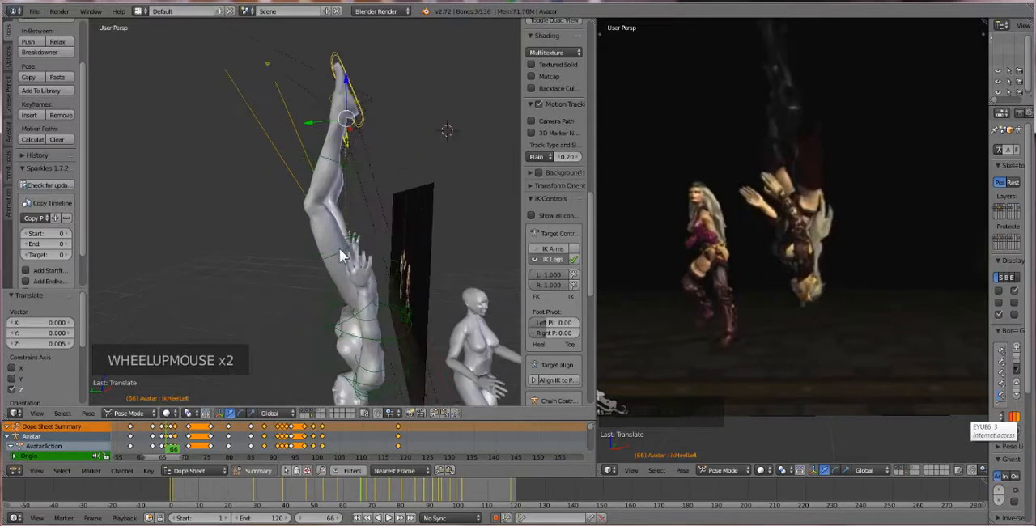
pyautogui.moveTo(339, 248); pyautogui.dragTo(335, 236, button='middle')
pyautogui.rightClick(379, 240)
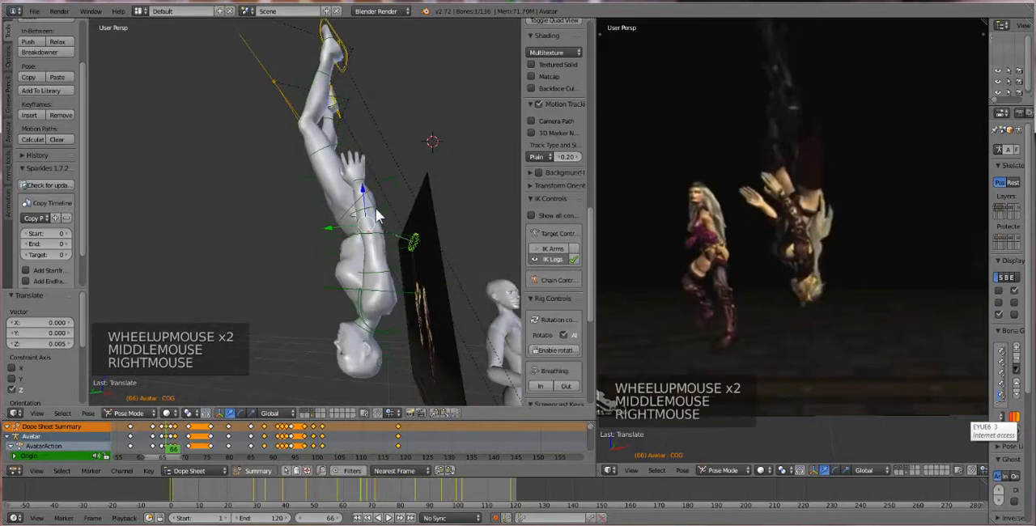
pyautogui.rightClick(374, 212)
pyautogui.rightClick(373, 211)
pyautogui.press('r')
pyautogui.press('r')
pyautogui.press('r')
pyautogui.press('r')
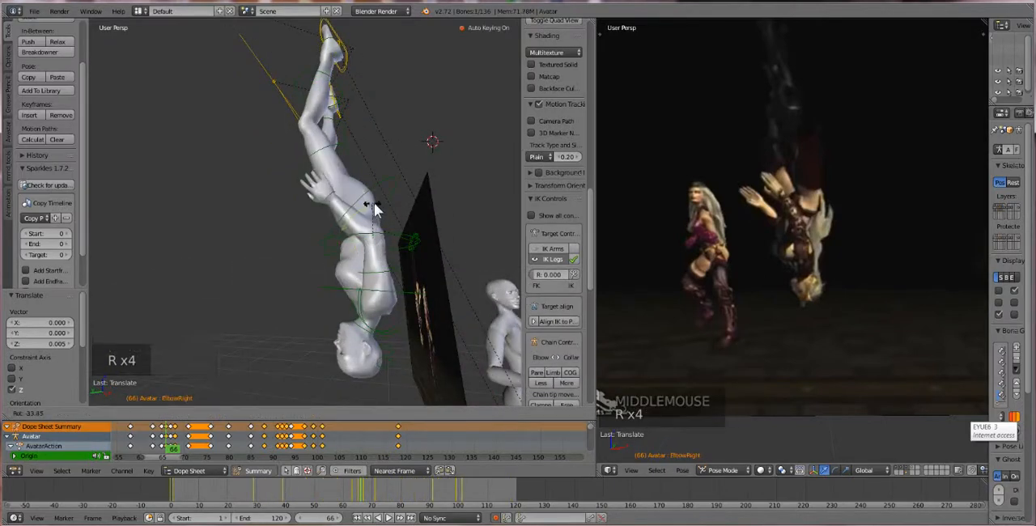
pyautogui.click(375, 203)
pyautogui.press('r')
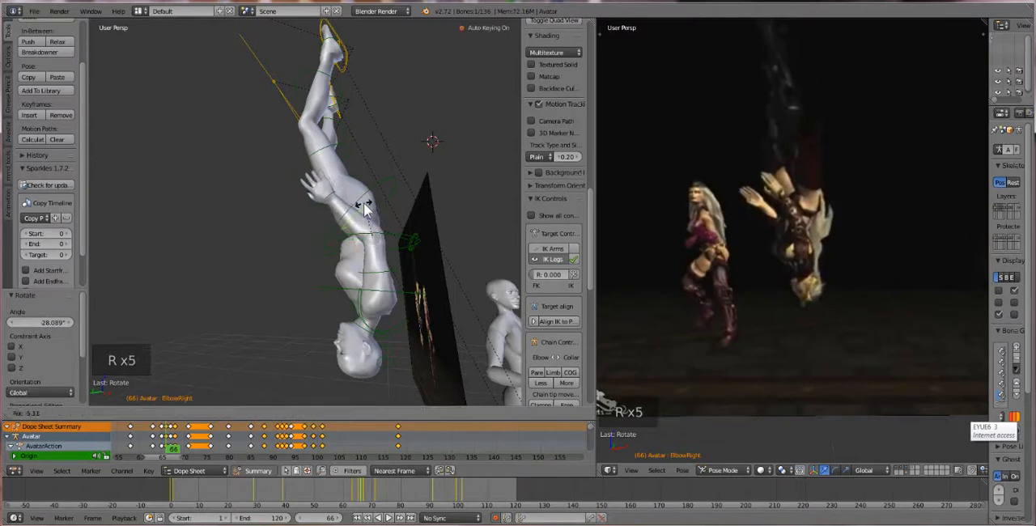
pyautogui.click(364, 202)
# Select the ElbowLeft bone and rotate it by about -43.1° to bend the forearm
pyautogui.moveTo(364, 203); pyautogui.dragTo(400, 208, button='middle')
pyautogui.rightClick(273, 264)
pyautogui.rightClick(273, 264)
pyautogui.press('r')
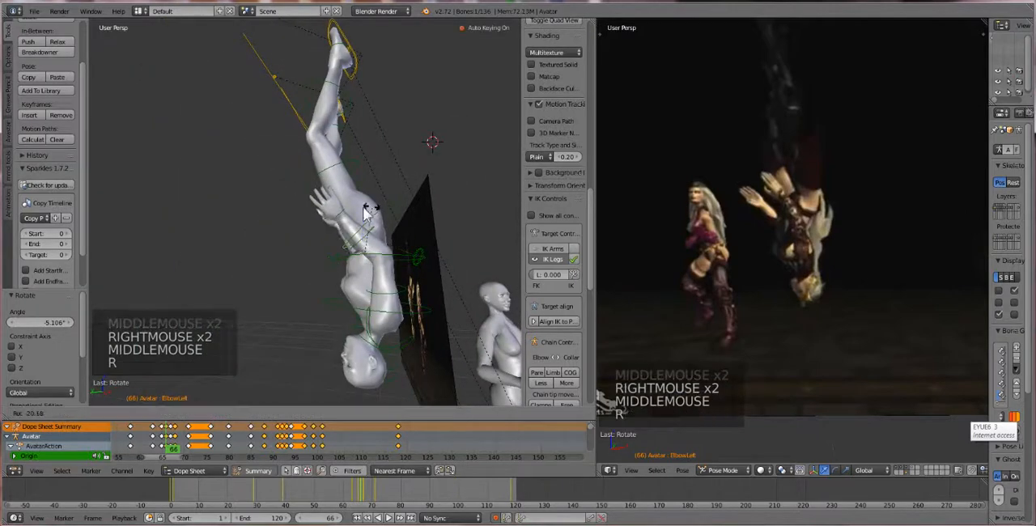
pyautogui.click(359, 209)
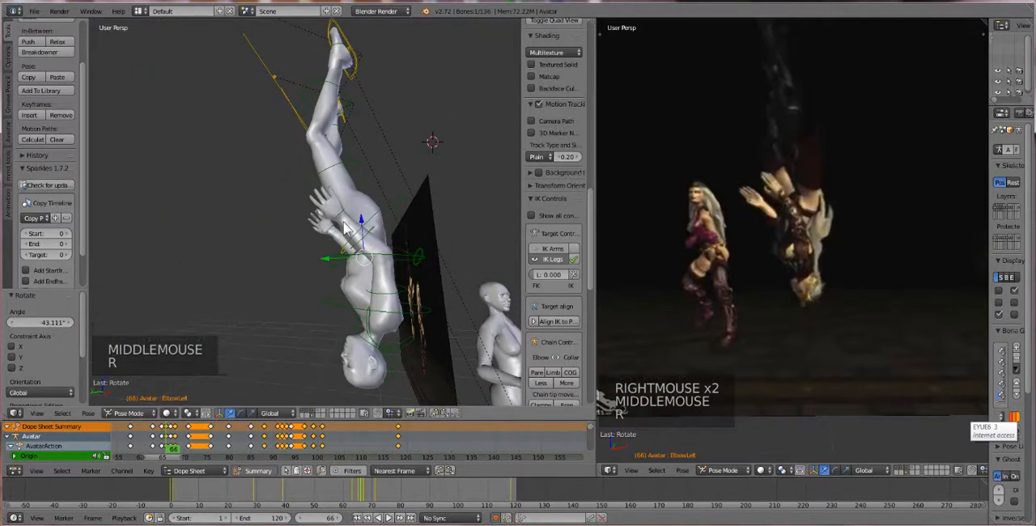
# Select the Neck bone at frame 66 and rotate it by about -24.4°
pyautogui.rightClick(366, 356)
pyautogui.rightClick(372, 351)
pyautogui.press('r')
pyautogui.press('r')
pyautogui.press('r')
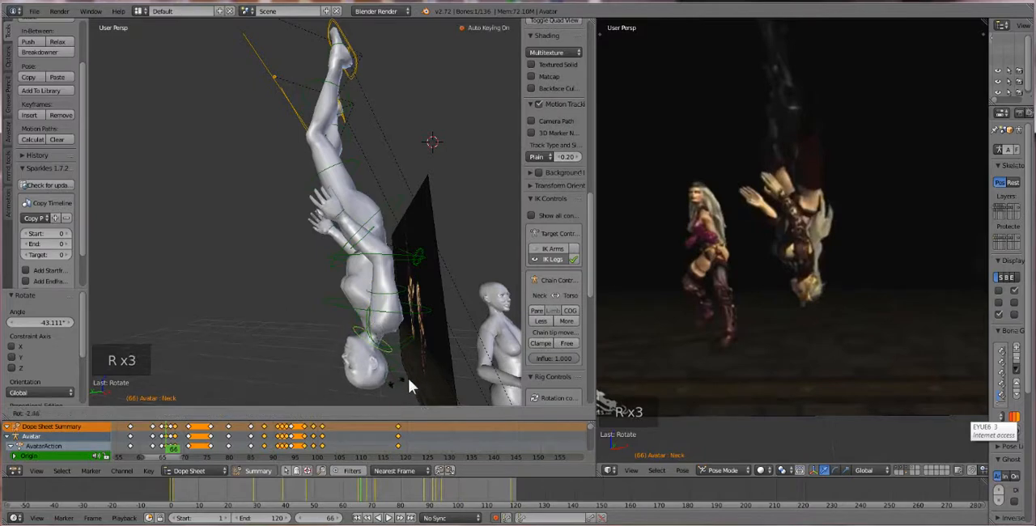
pyautogui.click(417, 374)
# Select the Head bone at frame 66 and rotate it by about -10.9°
pyautogui.rightClick(407, 379)
pyautogui.press('r')
pyautogui.press('r')
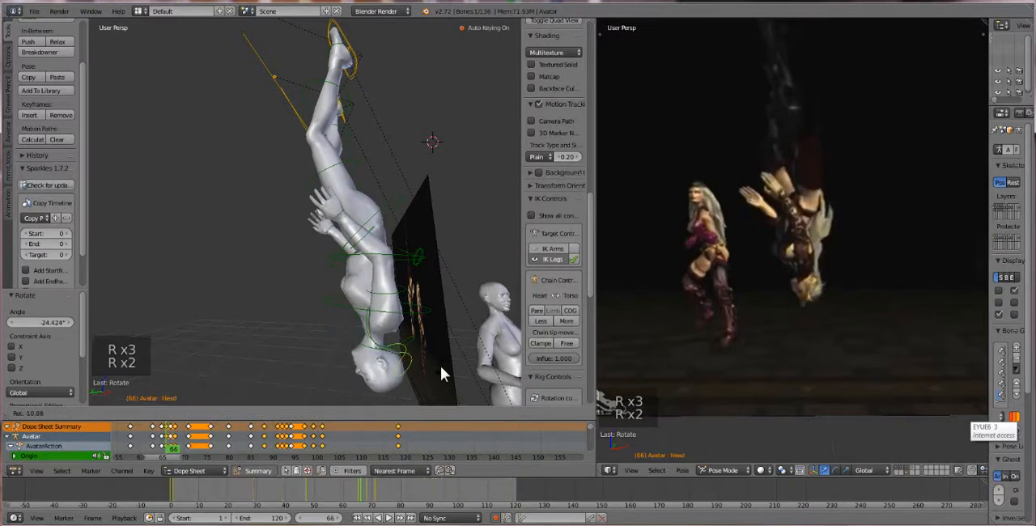
pyautogui.click(440, 366)
# Play the animation from around frame 38 to examine the revised fall and impact, and stop at frame 65
pyautogui.scroll(-1, 419, 343)
pyautogui.scroll(-1, 418, 343)
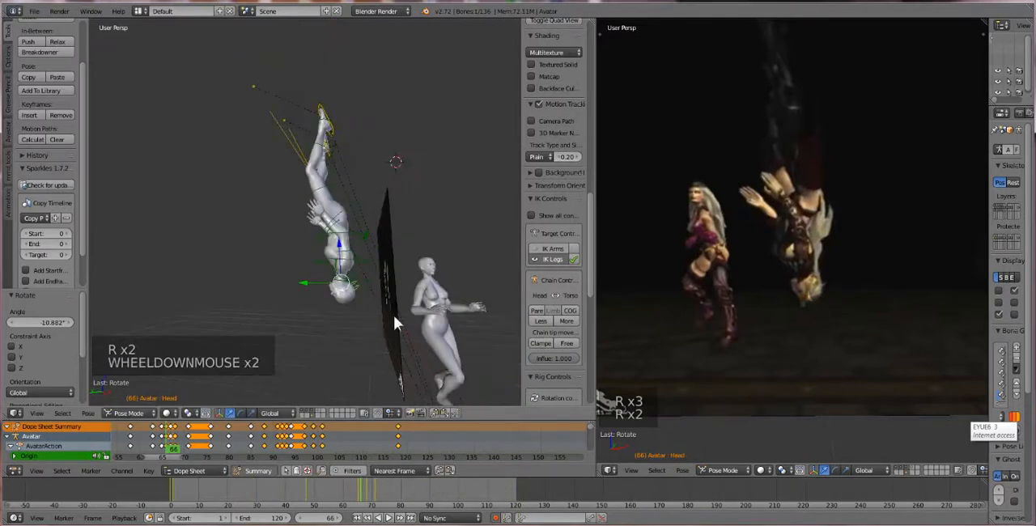
pyautogui.click(150, 448)
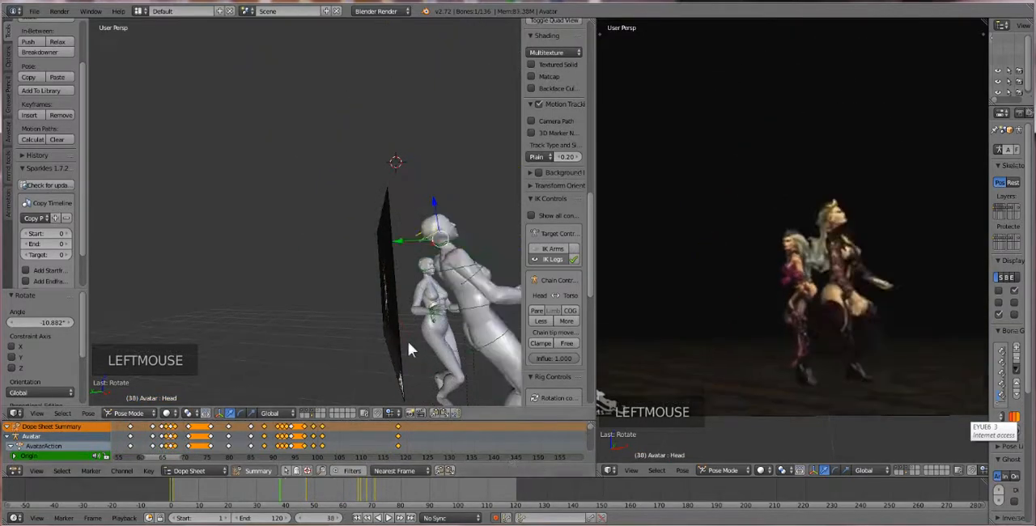
pyautogui.scroll(-5, 404, 360)
pyautogui.click(388, 518)
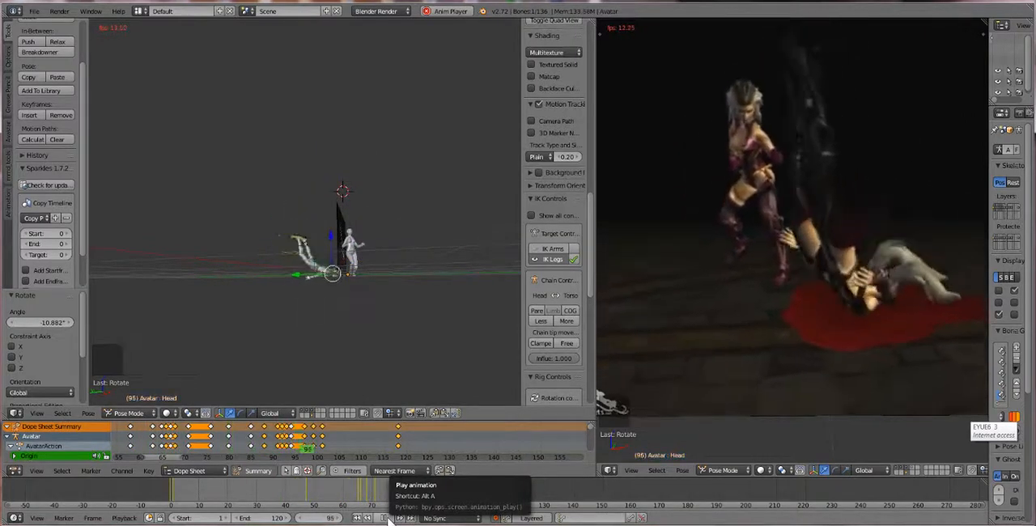
pyautogui.scroll(2, 319, 293)
pyautogui.moveTo(319, 289); pyautogui.dragTo(348, 310, button='middle')
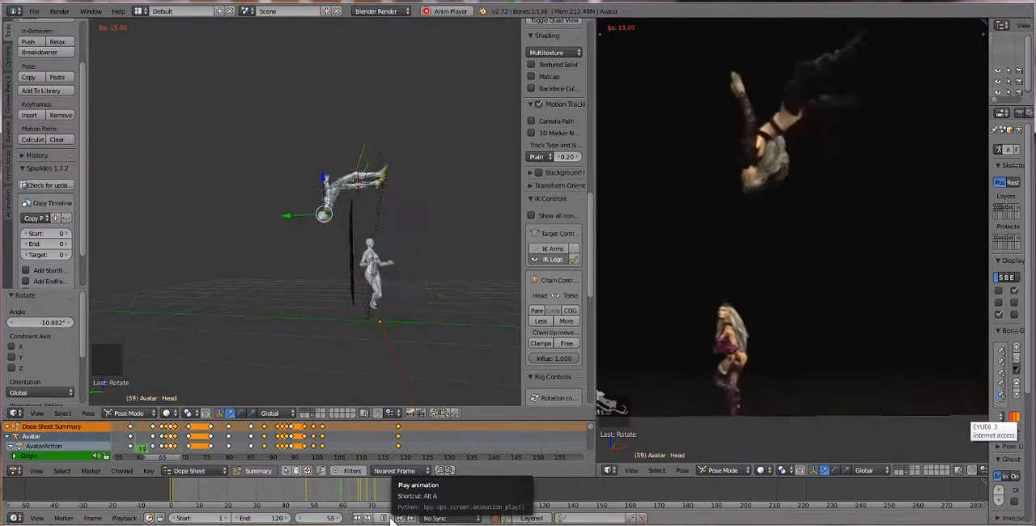
pyautogui.click(390, 519)
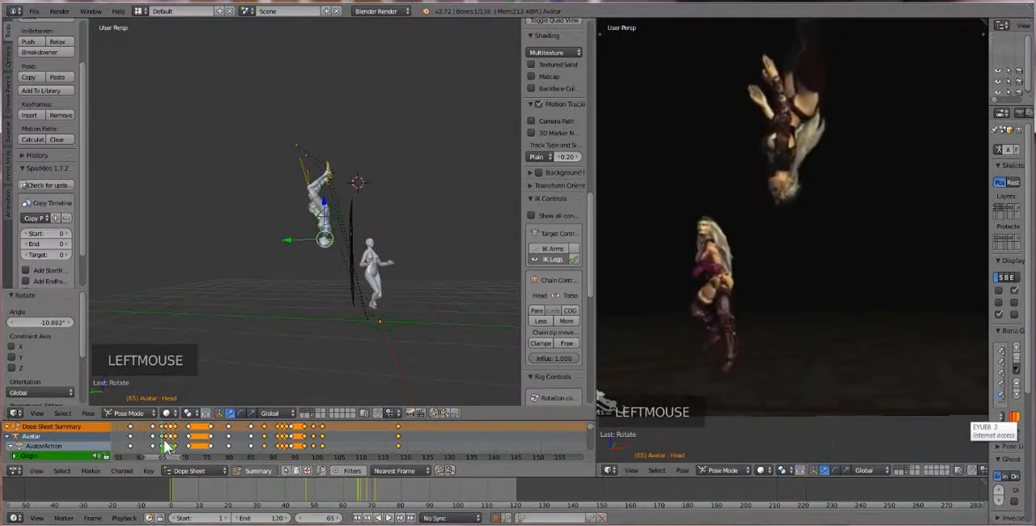
# Select both heel IK bones and shift them along Y by 0.106 at frame 57 and by 0.117 at frame 59
pyautogui.moveTo(166, 446); pyautogui.dragTo(130, 441)
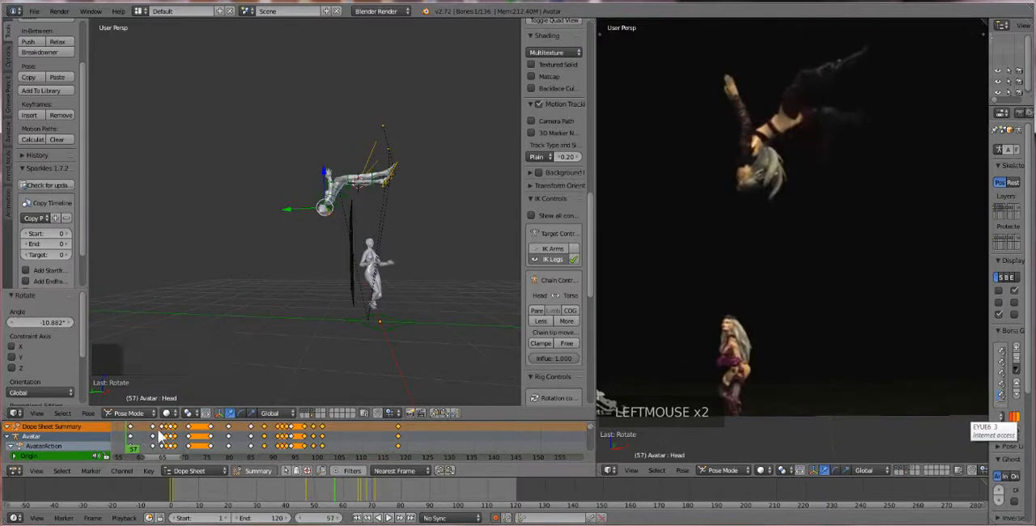
pyautogui.rightClick(394, 178)
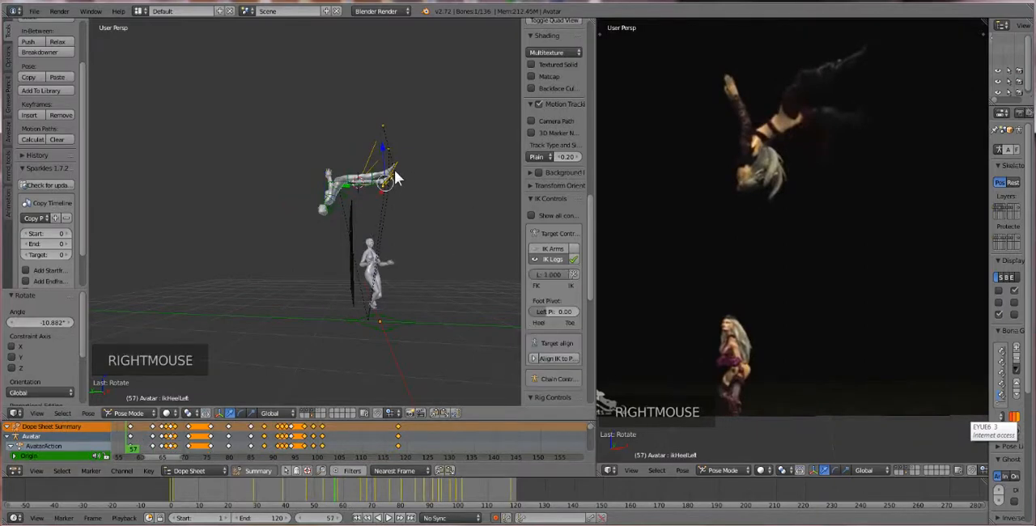
pyautogui.keyDown('shift'); pyautogui.rightClick(394, 176); pyautogui.keyUp('shift')
pyautogui.moveTo(365, 188); pyautogui.dragTo(358, 181)
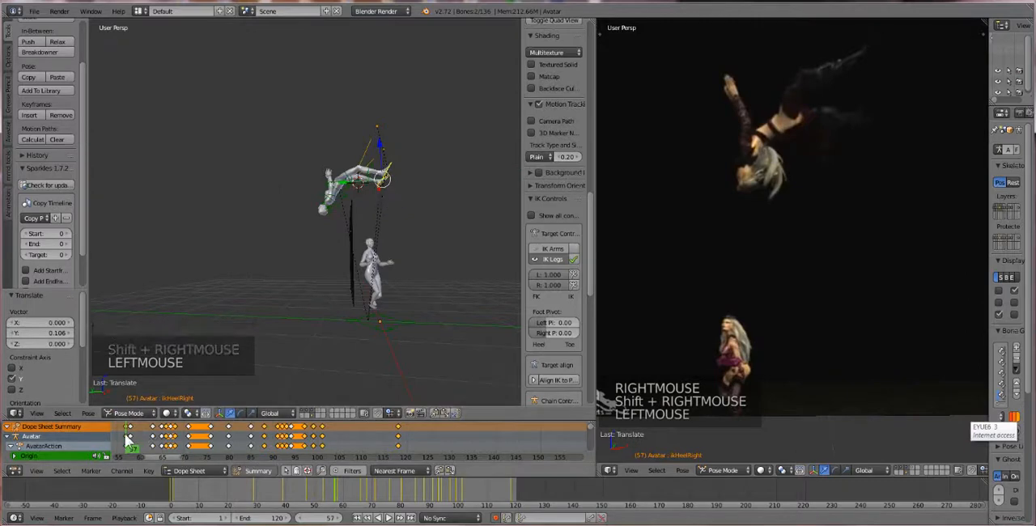
pyautogui.doubleClick(132, 441)
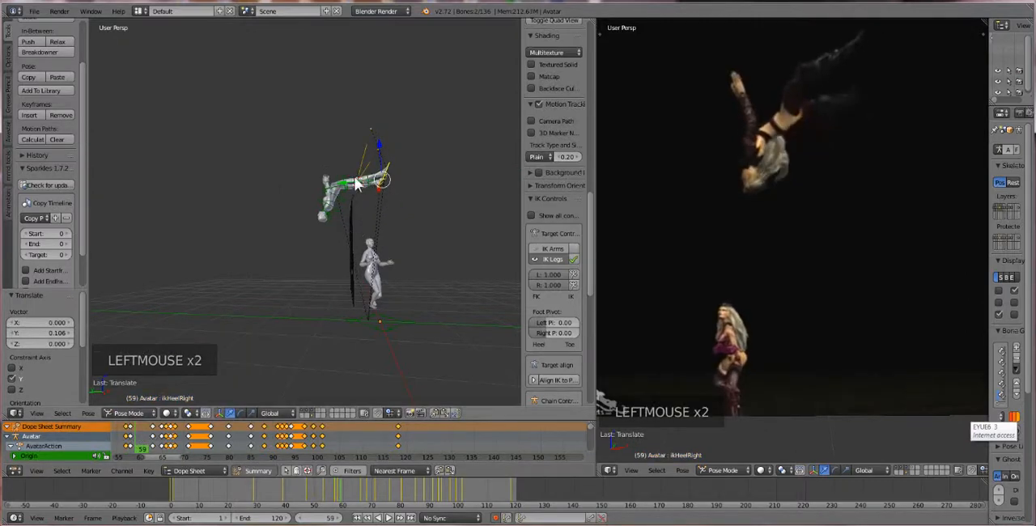
pyautogui.moveTo(349, 183); pyautogui.dragTo(345, 194)
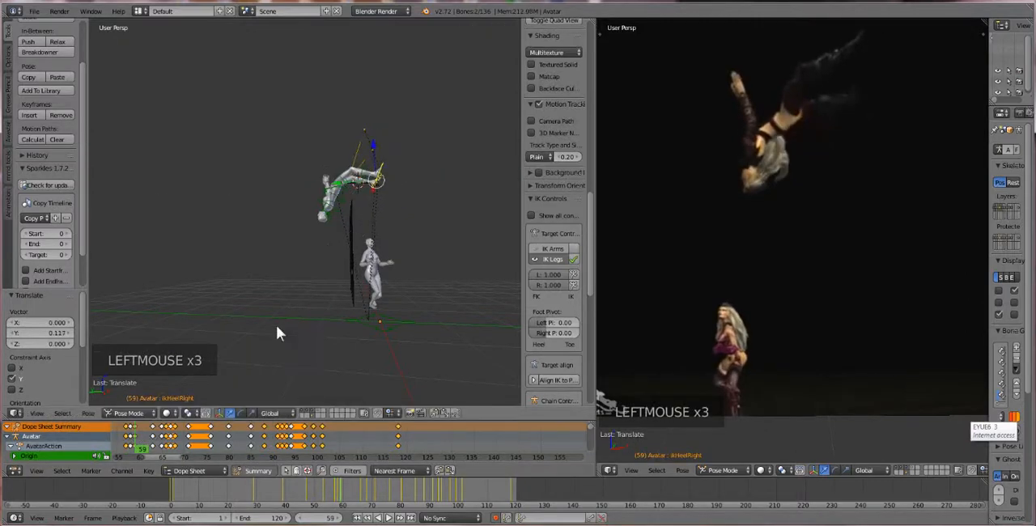
# At frame 62, raise both heel IK bones and adjust them along Y, finishing with a shift of -0.079
pyautogui.click(149, 438)
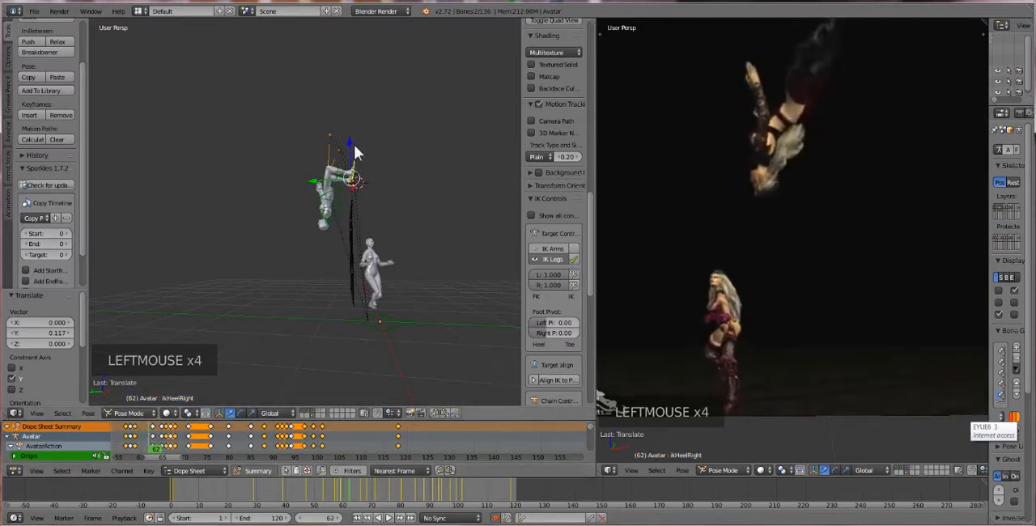
pyautogui.moveTo(354, 144); pyautogui.dragTo(353, 131)
pyautogui.moveTo(322, 170); pyautogui.dragTo(314, 166)
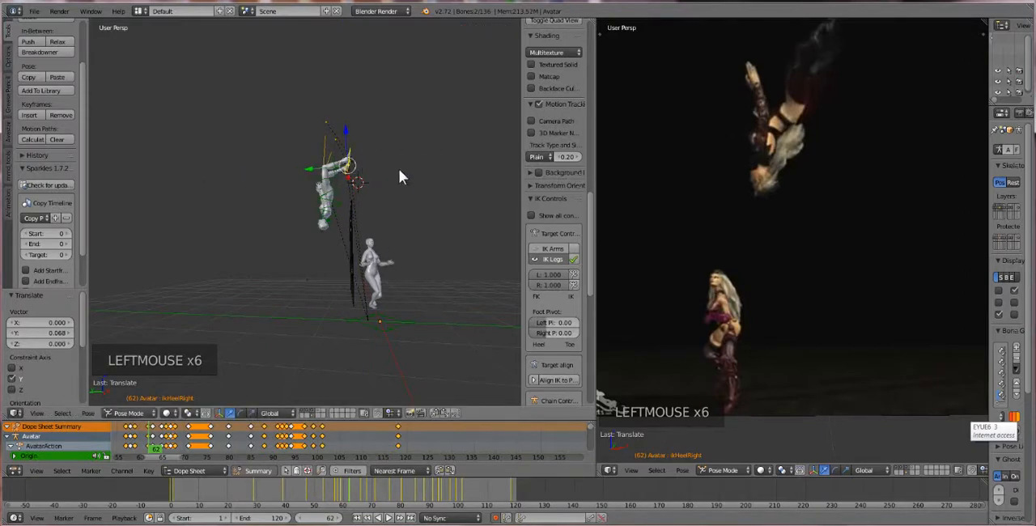
pyautogui.press('e')
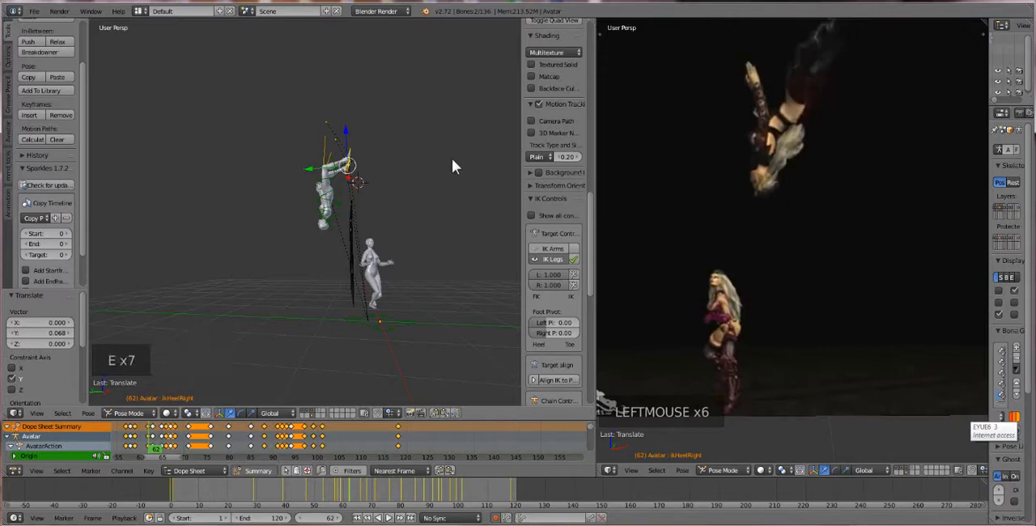
pyautogui.press('r')
pyautogui.click(448, 139)
pyautogui.moveTo(349, 130)
pyautogui.mouseDown()
pyautogui.moveTo(344, 120)
pyautogui.moveTo(316, 165)
pyautogui.moveTo(333, 187)
pyautogui.mouseUp()
# Select the PelvisInv bone at frame 62 and rotate it by about 34.7°
pyautogui.scroll(2, 331, 200)
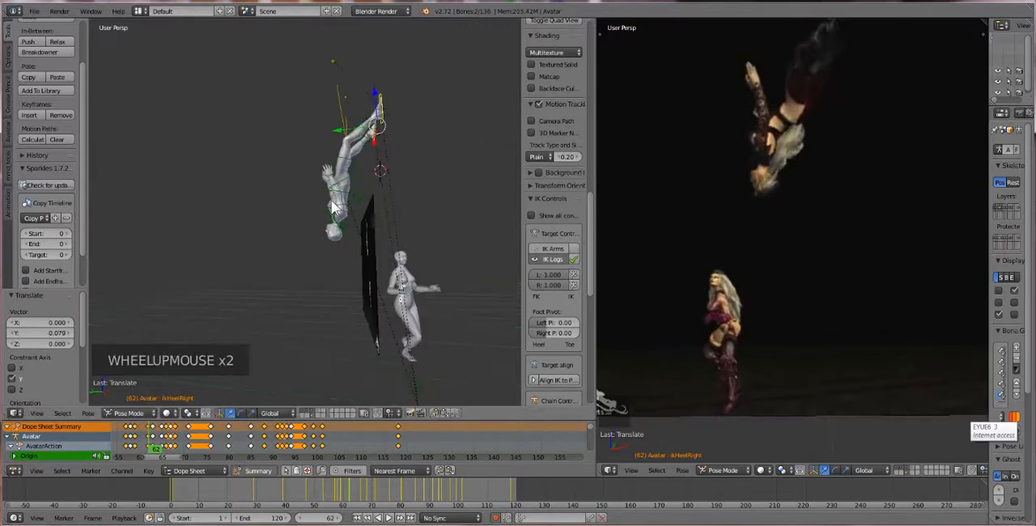
pyautogui.rightClick(362, 177)
pyautogui.press('r')
pyautogui.press('r')
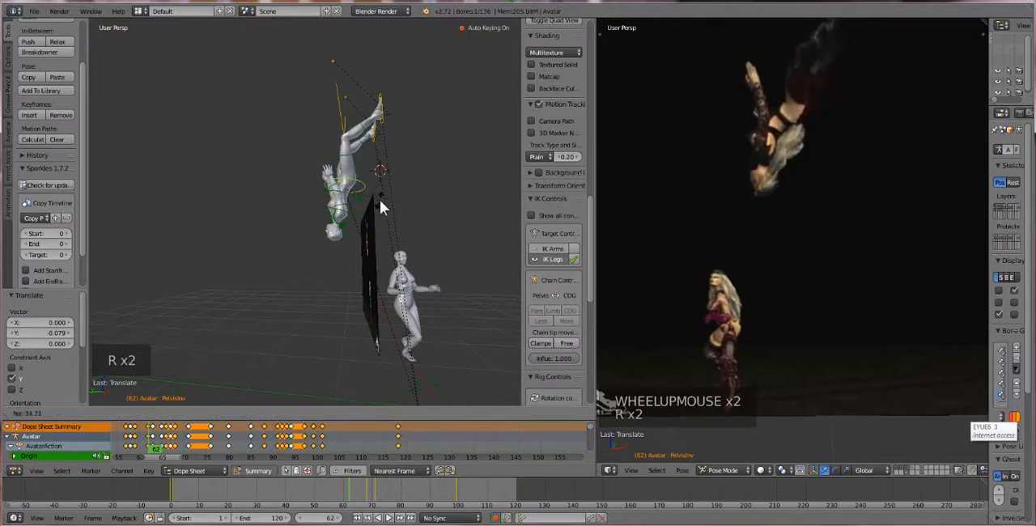
pyautogui.click(379, 199)
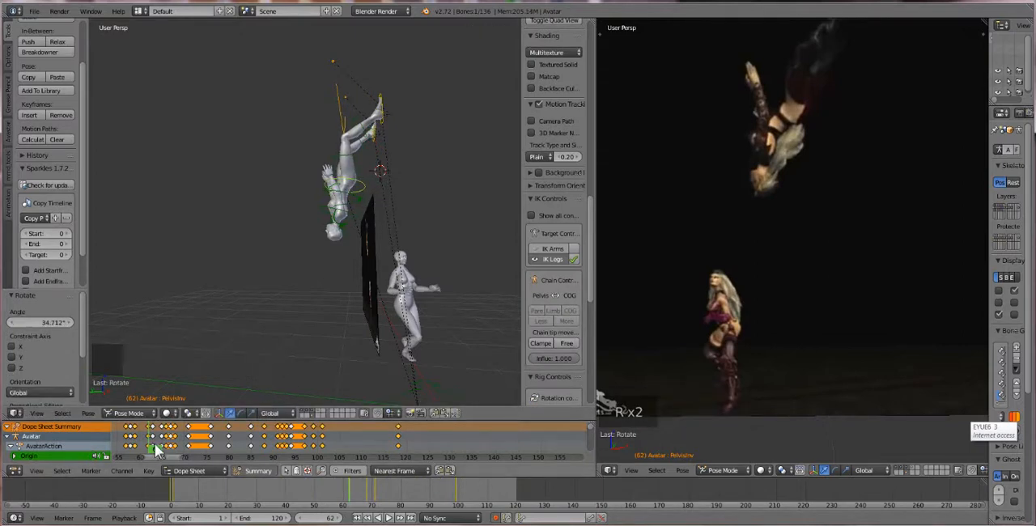
# Scrub through the fall to check the pose, and rotate the PelvisInv bone by about 7.5° at frame 60
pyautogui.moveTo(154, 443); pyautogui.dragTo(584, 456)
pyautogui.moveTo(123, 455)
pyautogui.mouseDown()
pyautogui.moveTo(138, 453)
pyautogui.moveTo(115, 447)
pyautogui.mouseUp()
pyautogui.moveTo(591, 440); pyautogui.dragTo(139, 441)
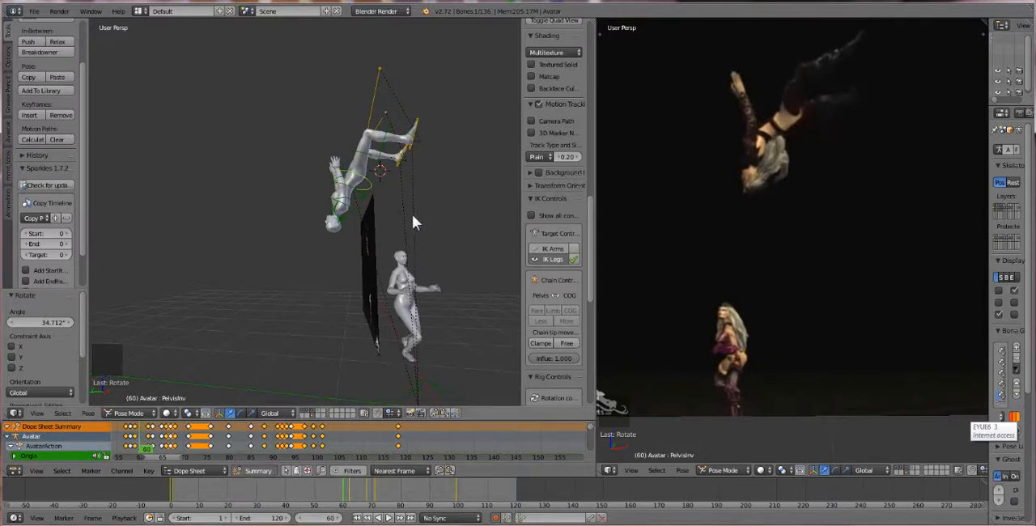
pyautogui.scroll(-1, 407, 181)
pyautogui.moveTo(407, 181); pyautogui.dragTo(400, 188, button='middle')
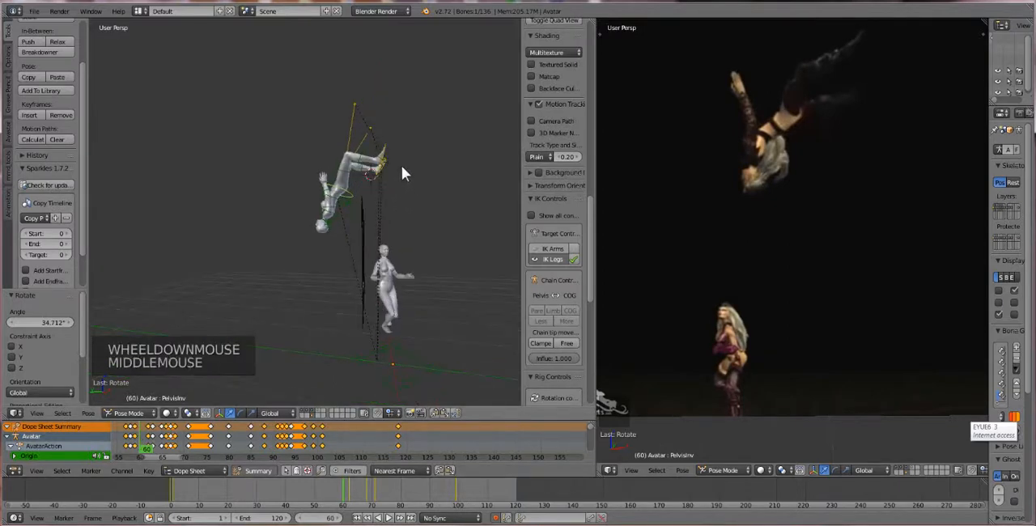
pyautogui.press('r')
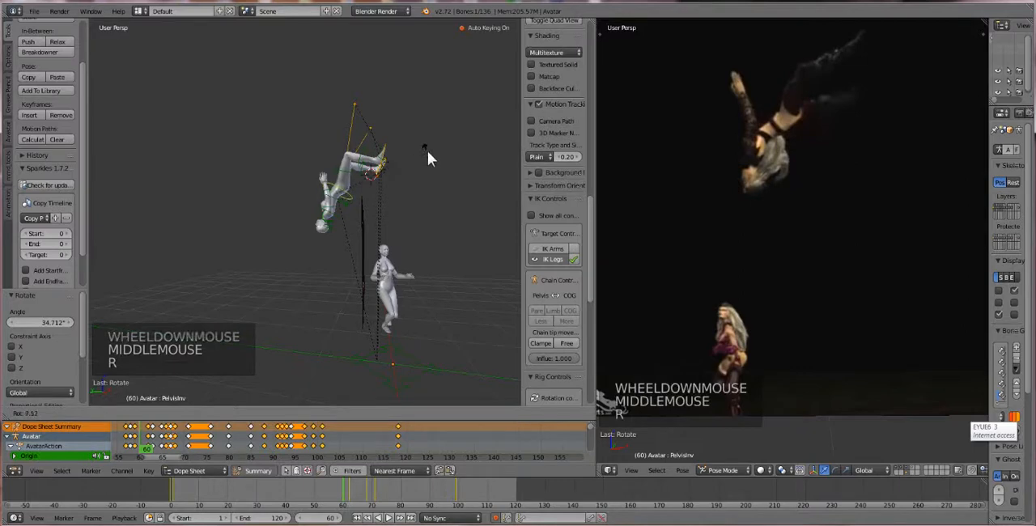
pyautogui.click(428, 149)
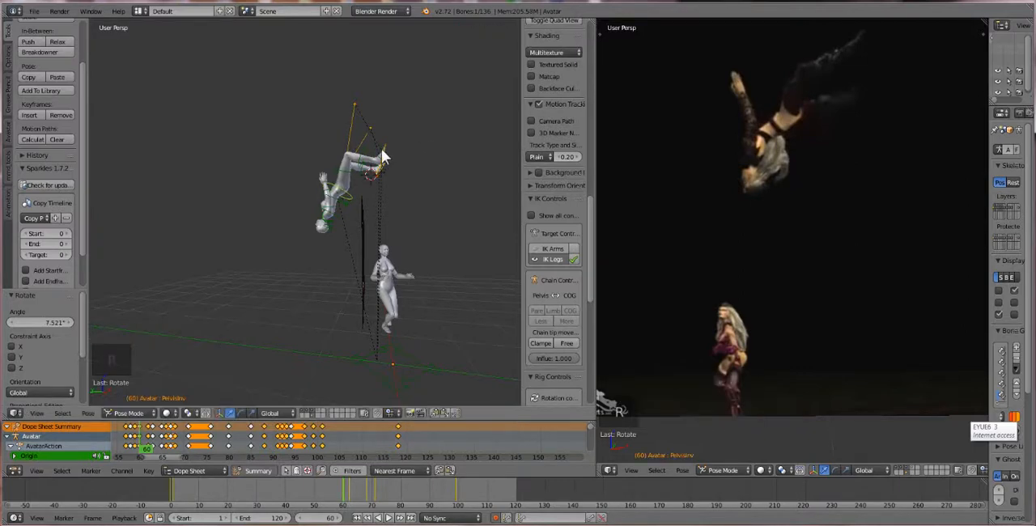
# Select the ikHeelRight bone at frame 60 and rotate it by about 20.8°
pyautogui.rightClick(383, 157)
pyautogui.press('r')
pyautogui.press('r')
pyautogui.click(427, 152)
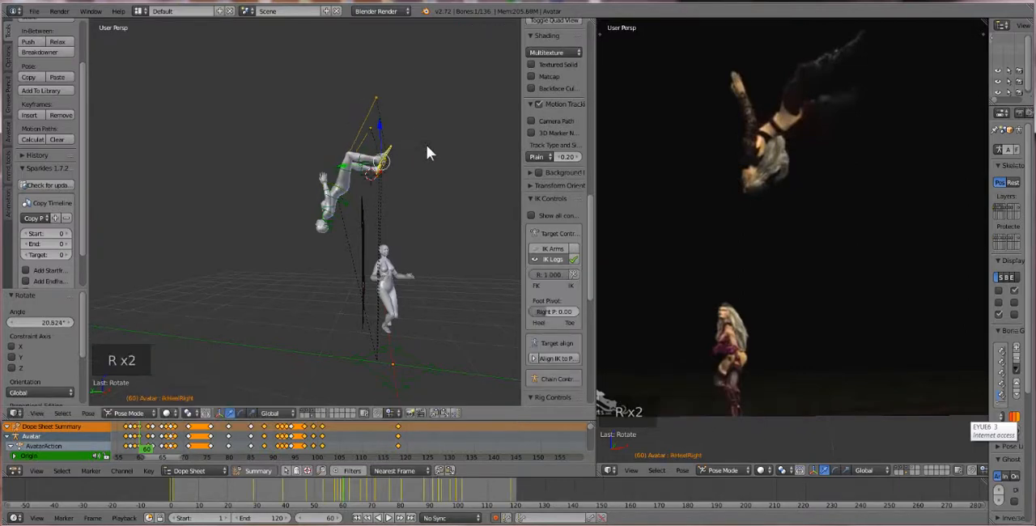
# Select the ikHeelLeft bone at frame 60 and rotate it by about 13.8°
pyautogui.rightClick(381, 172)
pyautogui.rightClick(379, 171)
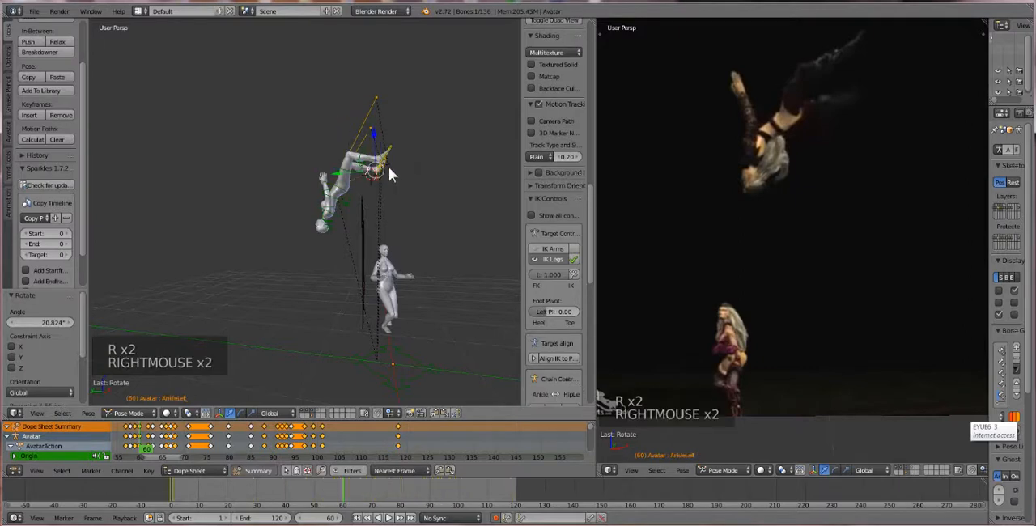
pyautogui.rightClick(382, 171)
pyautogui.moveTo(381, 166); pyautogui.dragTo(367, 167, button='middle')
pyautogui.rightClick(370, 167)
pyautogui.press('r')
pyautogui.press('r')
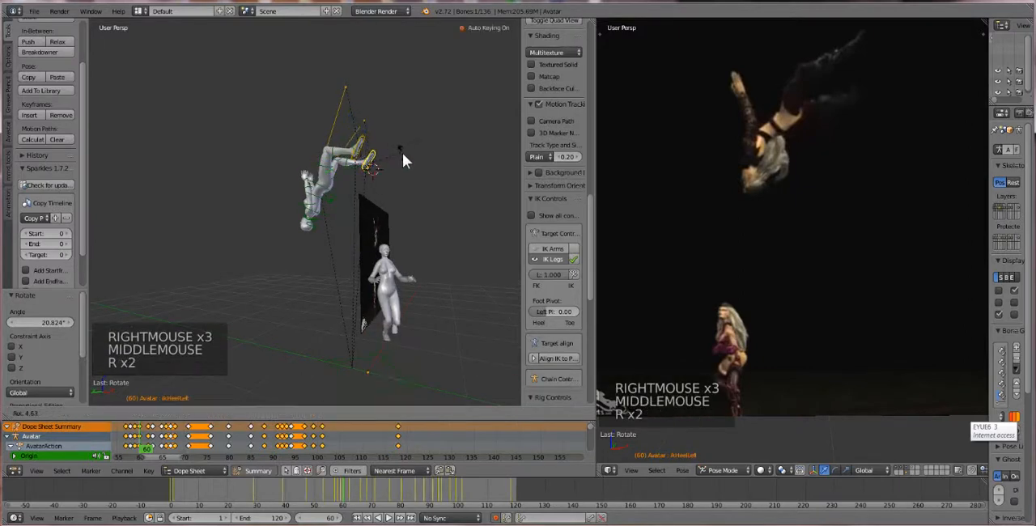
pyautogui.click(400, 158)
# Scrub through the animation to review the adjusted legs and pelvis during the fall
pyautogui.scroll(-1, 242, 312)
pyautogui.moveTo(236, 316); pyautogui.dragTo(276, 310, button='middle')
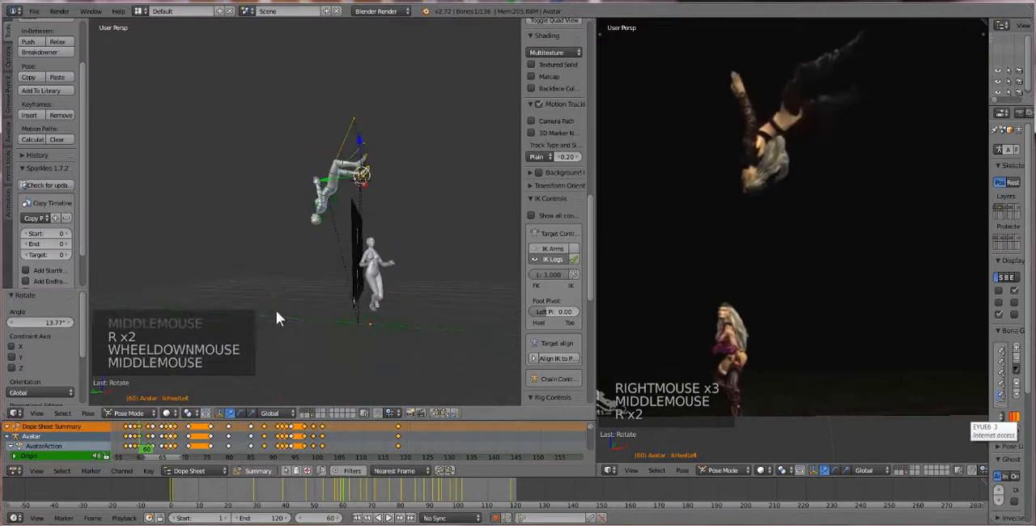
pyautogui.moveTo(166, 448); pyautogui.dragTo(569, 447)
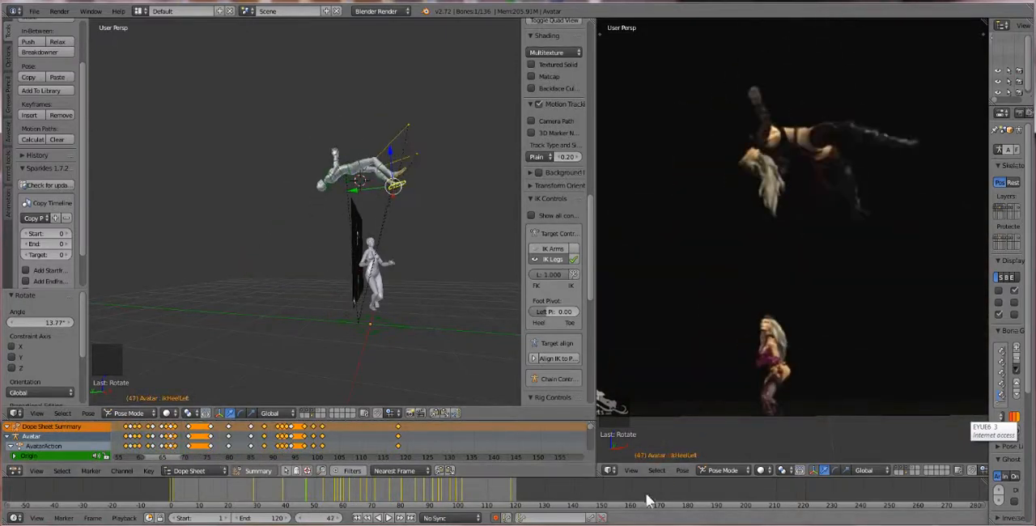
# Return to frame 1 and try to move the first avatar's rig to another layer from its Origin bone
pyautogui.click(364, 519)
pyautogui.moveTo(386, 342); pyautogui.dragTo(380, 358, button='middle')
pyautogui.rightClick(386, 345)
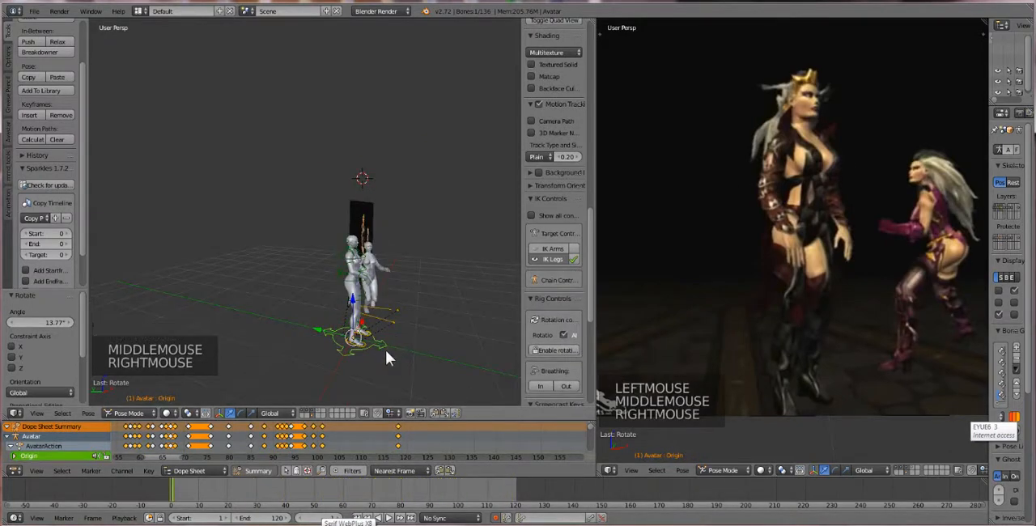
pyautogui.press('m')
pyautogui.press('m')
pyautogui.press('Tab')
pyautogui.press('Tab')
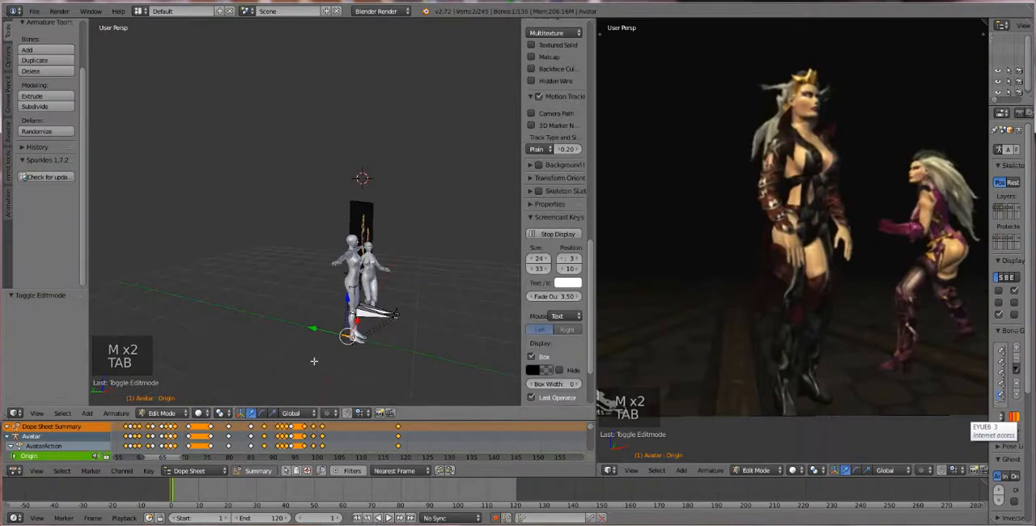
# Switch to Object Mode and move the first avatar's rig to hidden layer 15
pyautogui.click(130, 413)
pyautogui.click(133, 400)
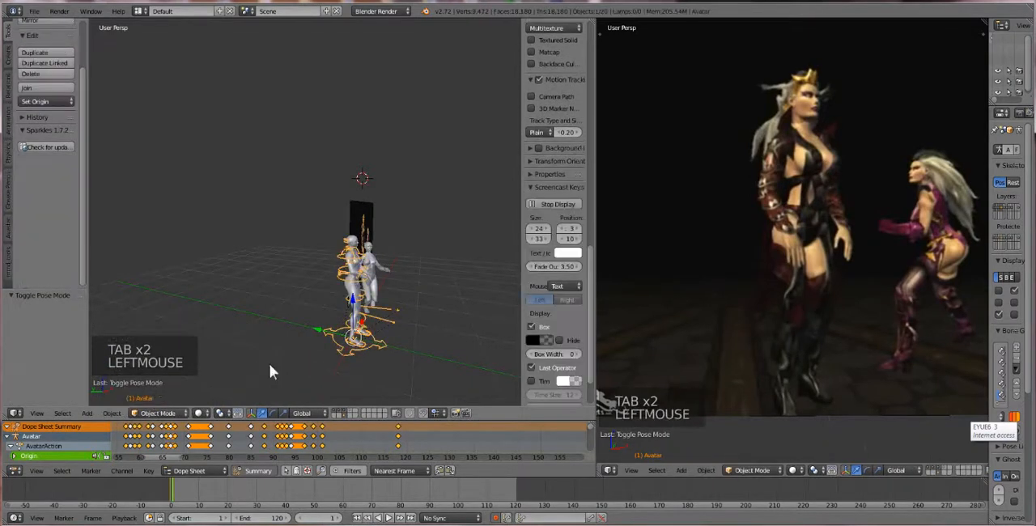
pyautogui.rightClick(379, 345)
pyautogui.rightClick(381, 344)
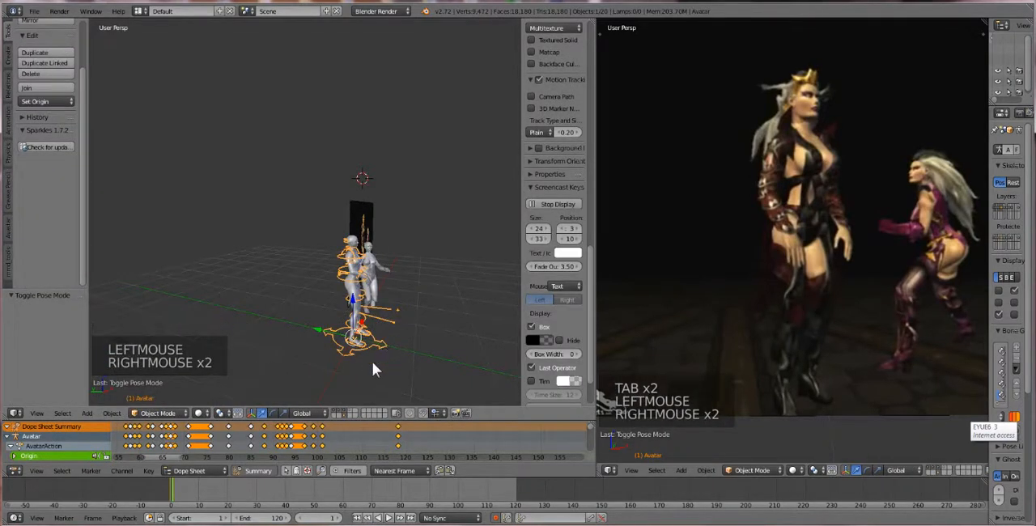
pyautogui.press('m')
pyautogui.press('m')
pyautogui.press('m')
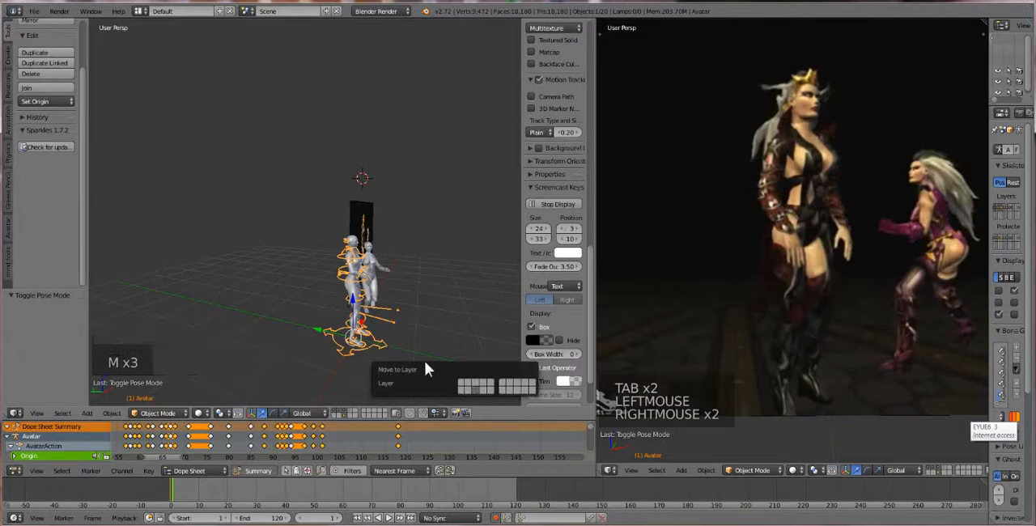
pyautogui.click(491, 389)
# Play the animation near its start with the rig hidden to review the full motion, and stop playback
pyautogui.click(174, 490)
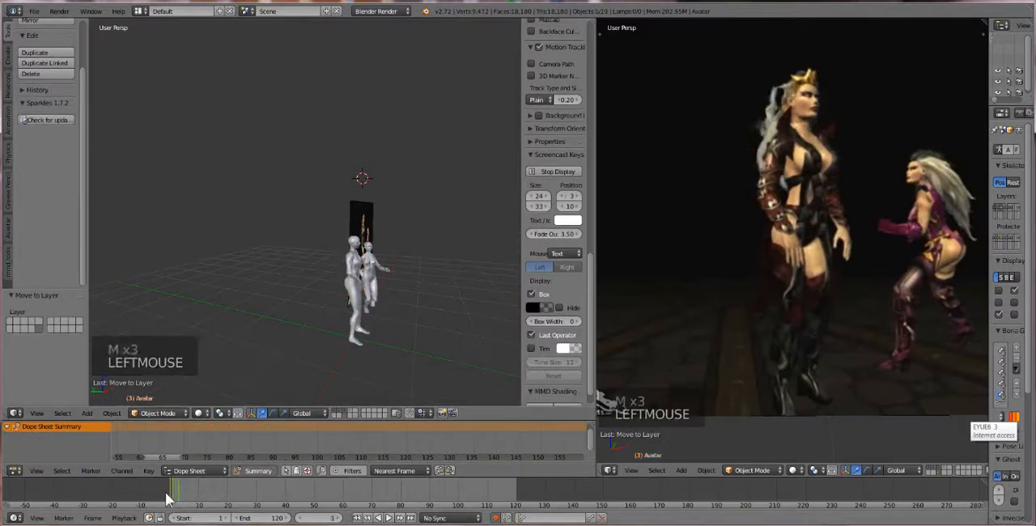
pyautogui.click(393, 519)
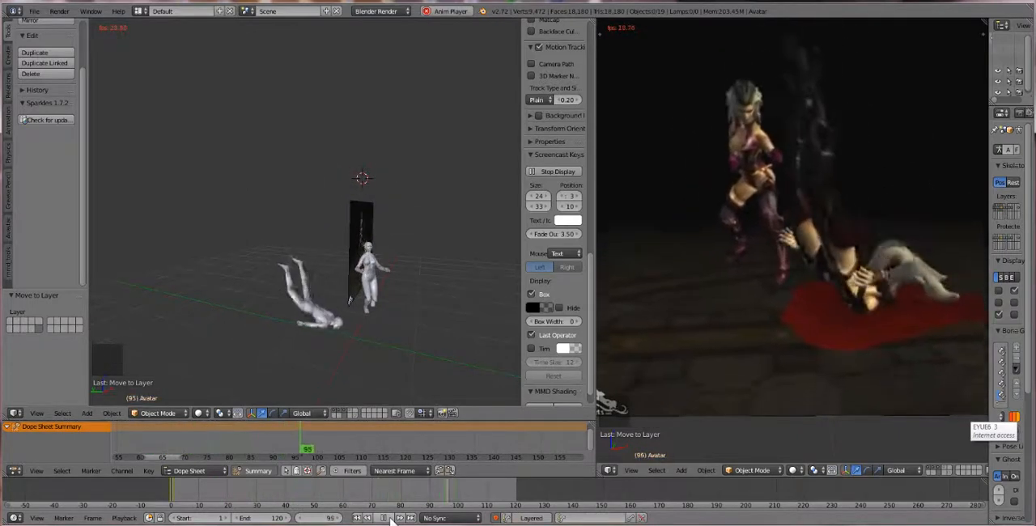
pyautogui.click(391, 518)
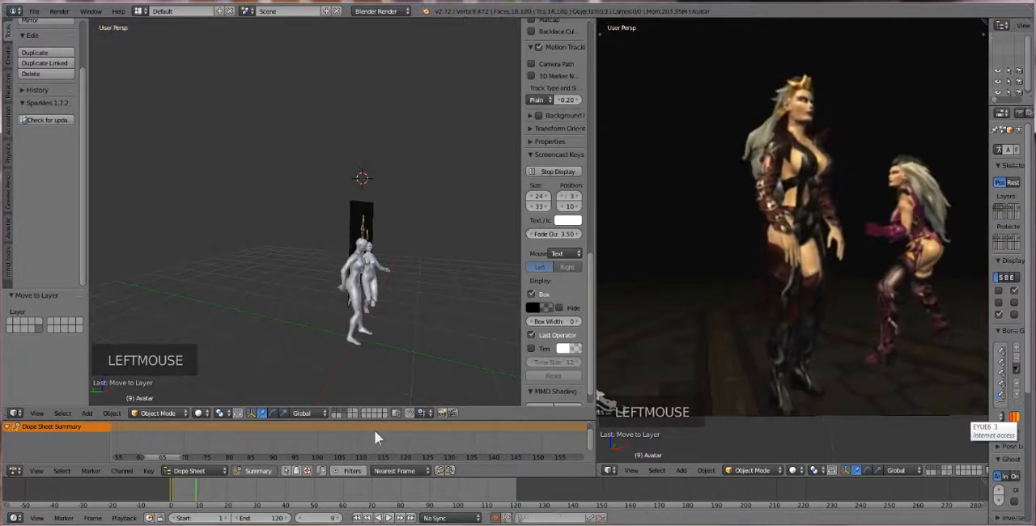
# Scrub from the beginning to frame 105 and set the animation's end frame to 105
pyautogui.moveTo(386, 336); pyautogui.dragTo(387, 332, button='middle')
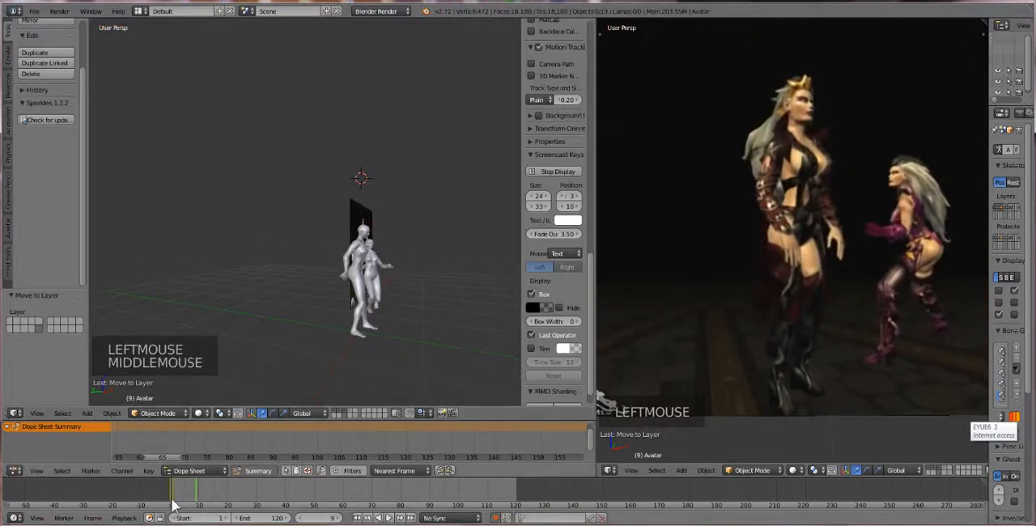
pyautogui.moveTo(173, 503); pyautogui.dragTo(472, 493)
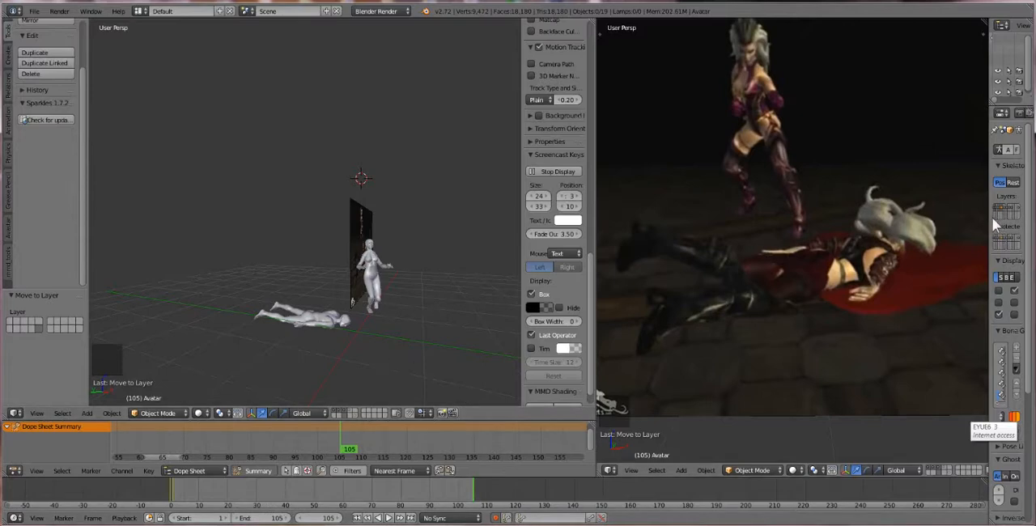
# Widen the properties editor and bring up the scene's Animation Export settings
pyautogui.moveTo(988, 220); pyautogui.dragTo(788, 242)
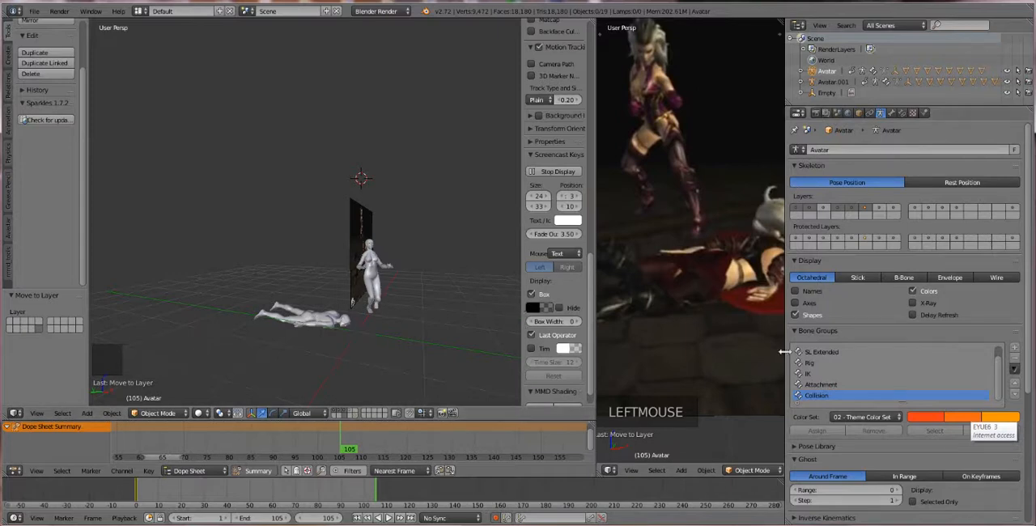
pyautogui.click(815, 114)
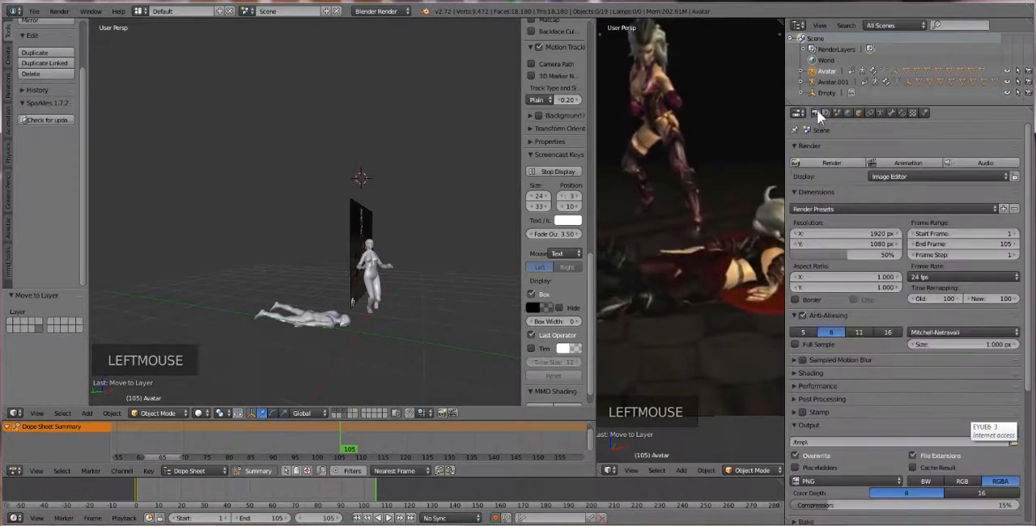
pyautogui.scroll(-15, 869, 365)
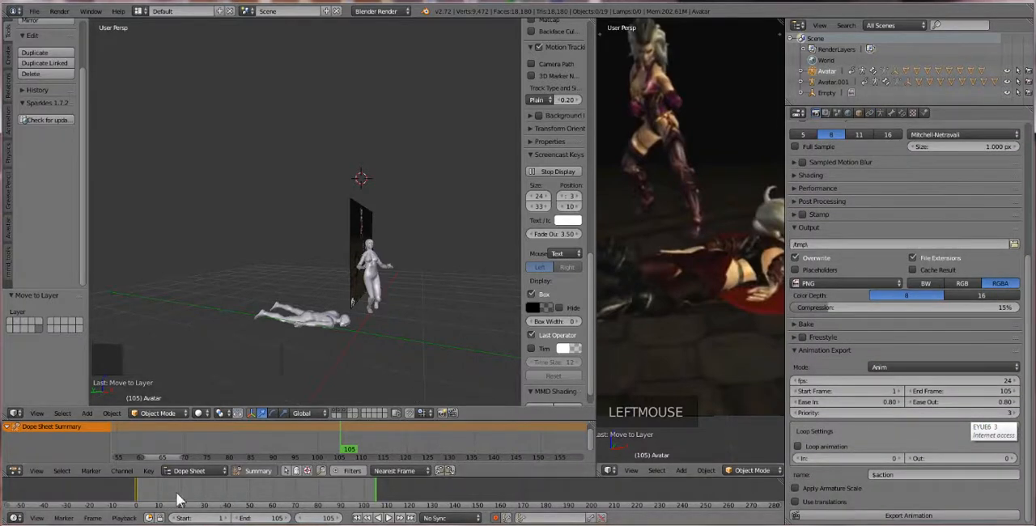
# Play the shortened animation from the start to check its timing
pyautogui.click(127, 502)
pyautogui.moveTo(133, 497); pyautogui.dragTo(112, 503)
pyautogui.doubleClick(388, 518)
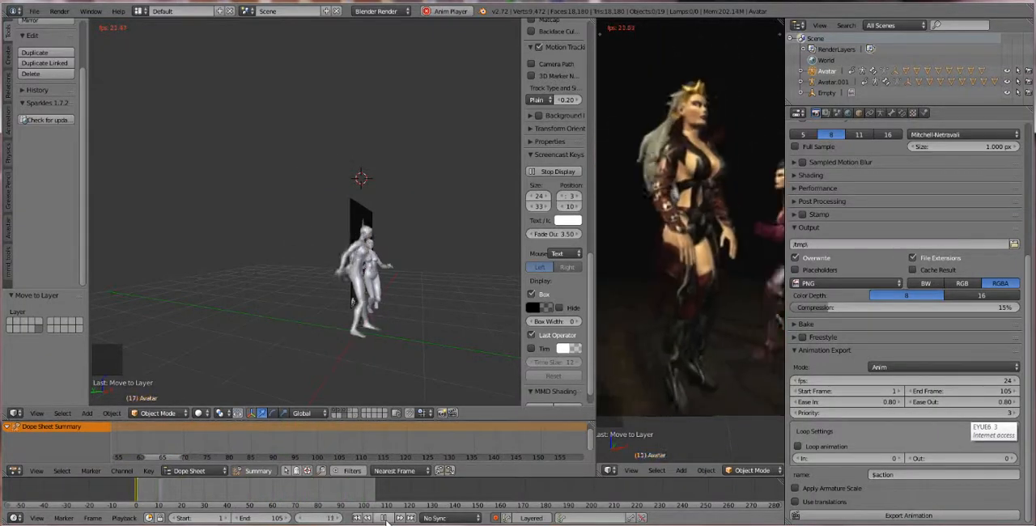
# Set the animation export's frame rate to 30 fps and restart the animation playback
pyautogui.doubleClick(933, 377)
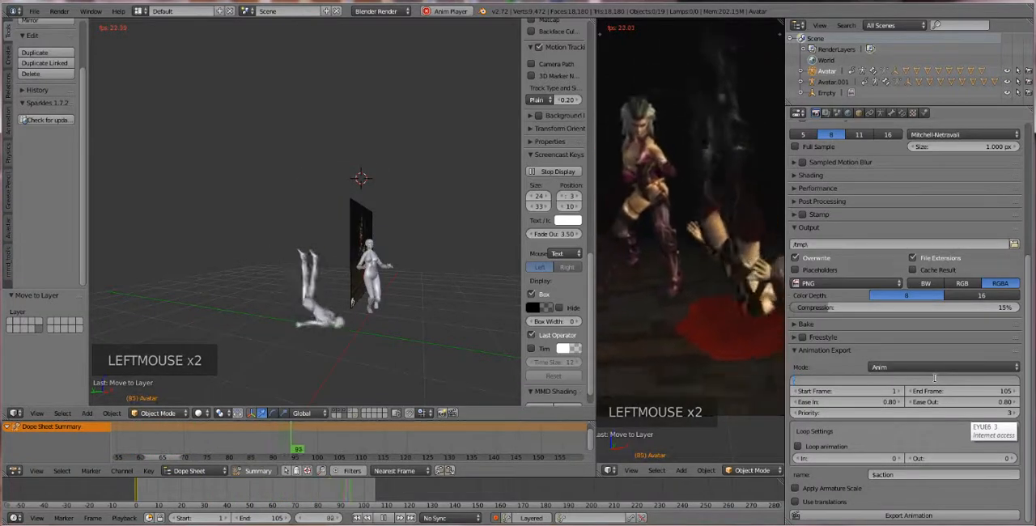
pyautogui.write('30')
pyautogui.press('Return')
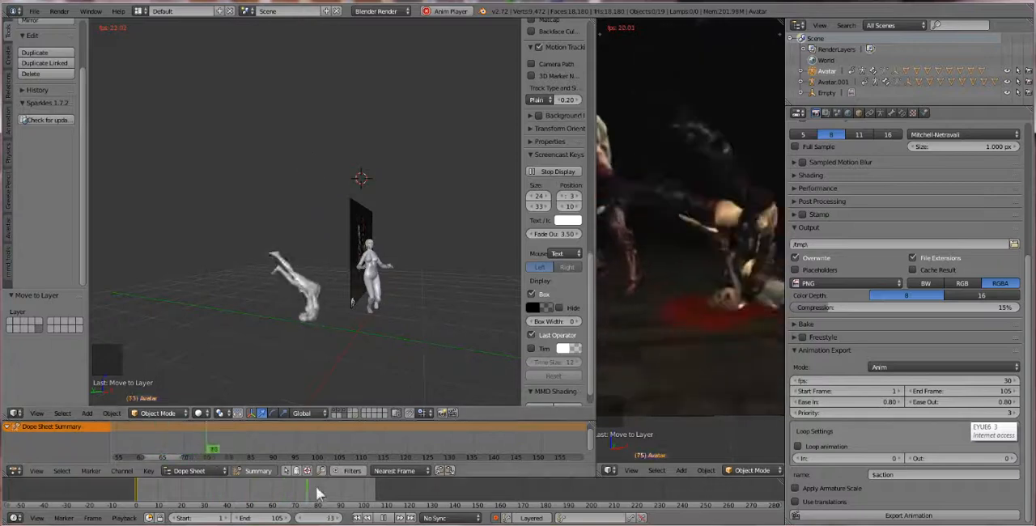
pyautogui.click(384, 517)
pyautogui.click(385, 517)
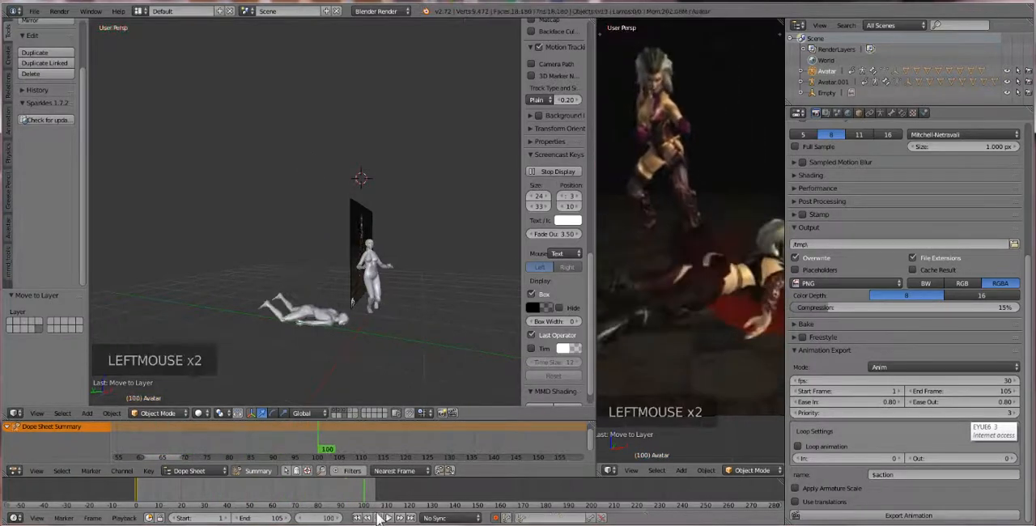
pyautogui.click(387, 518)
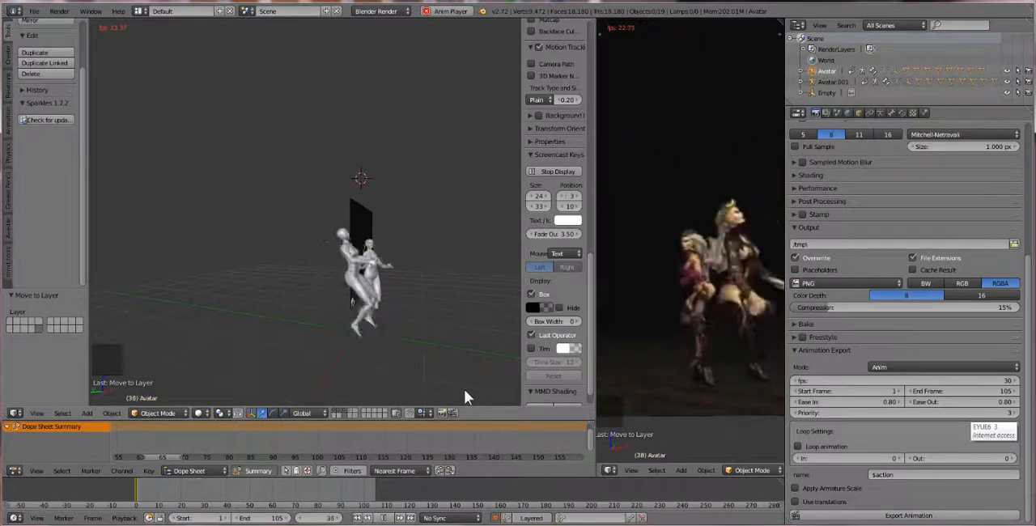
pyautogui.click(971, 379)
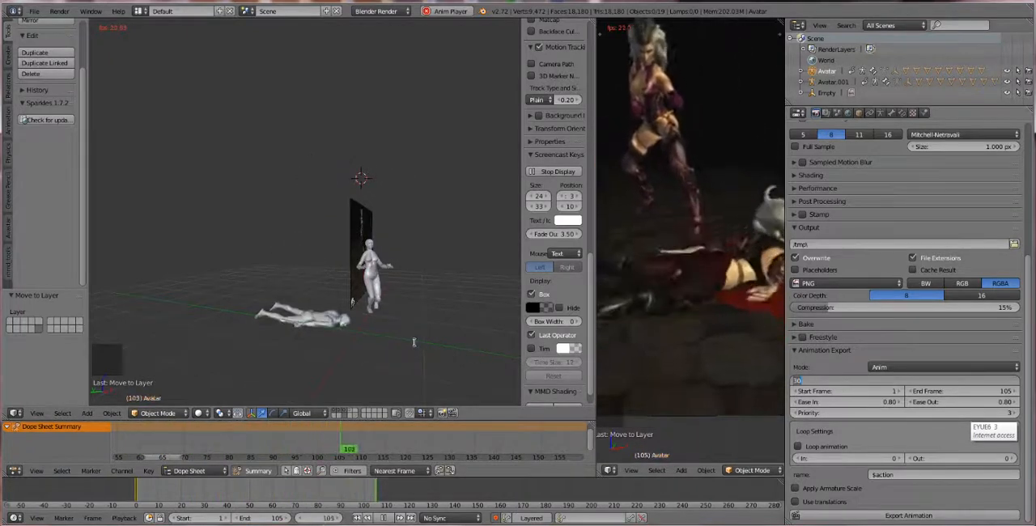
pyautogui.press('Return')
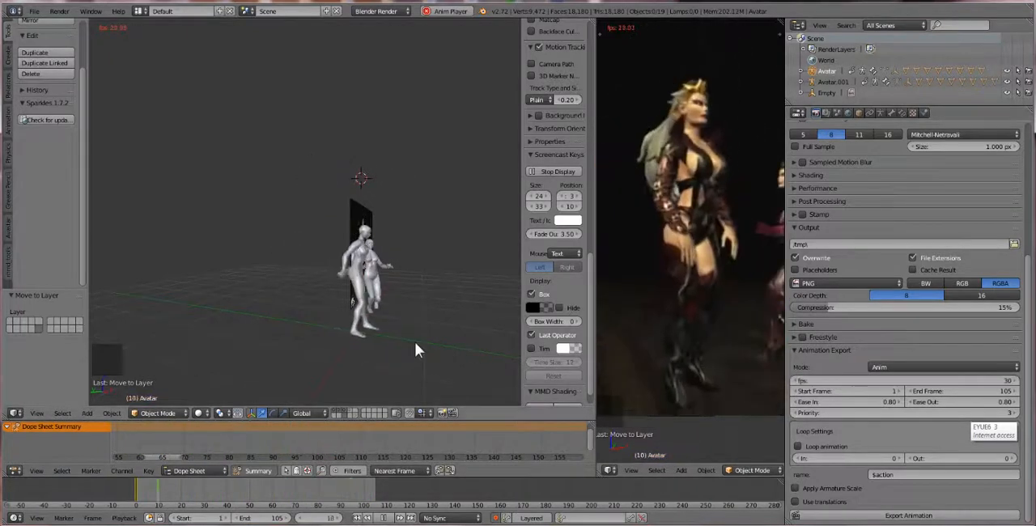
# Set the animation export mode to BVH
pyautogui.click(37, 11)
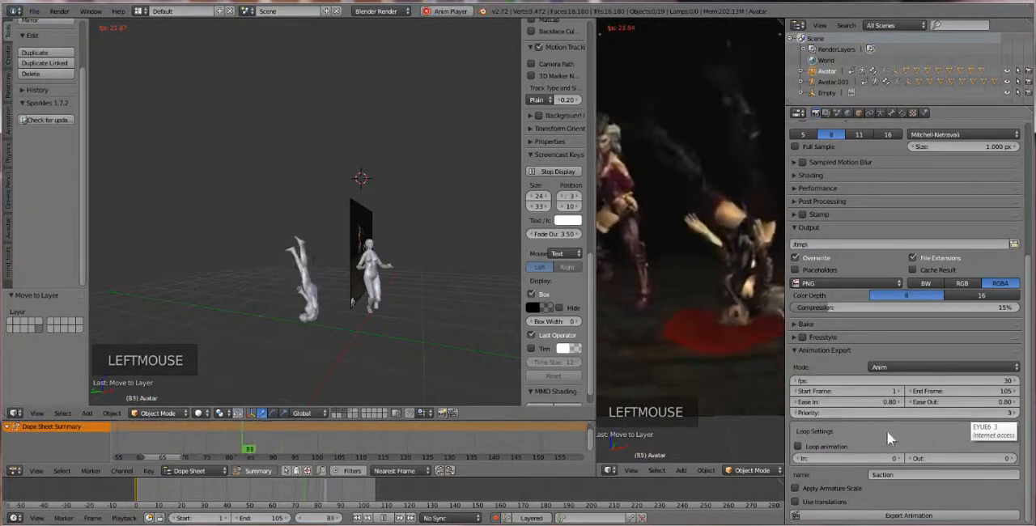
pyautogui.click(934, 364)
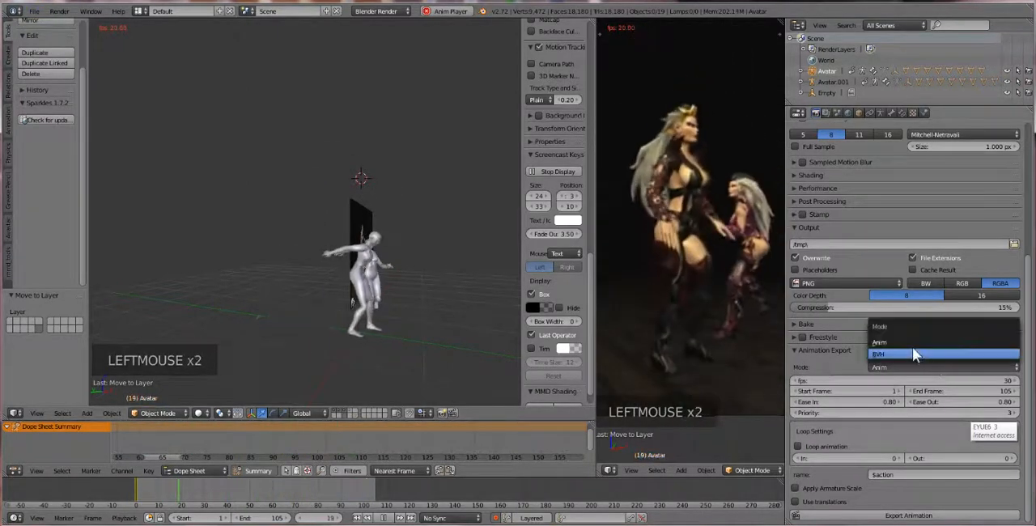
pyautogui.click(912, 348)
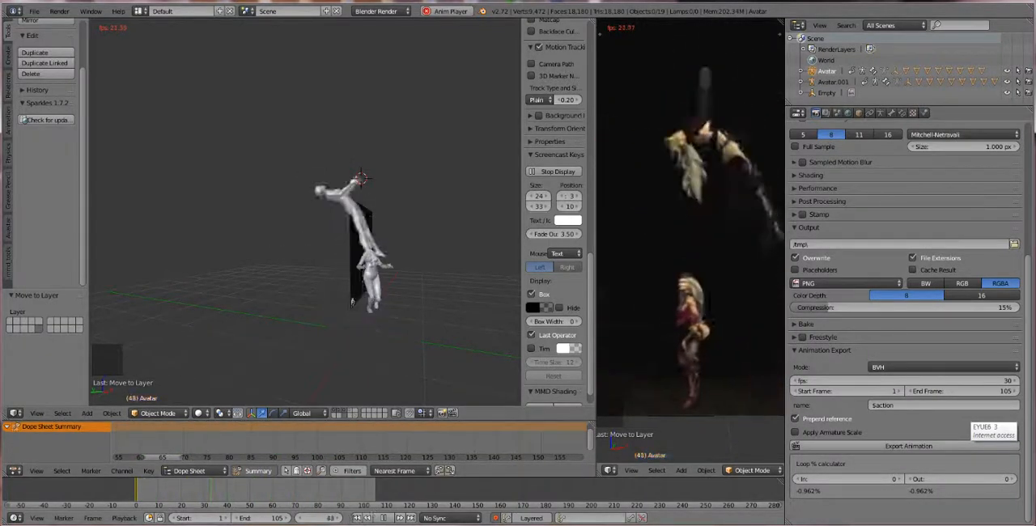
# Name the animation deathdrop3 and export it as a BVH file to the desktop
pyautogui.click(910, 446)
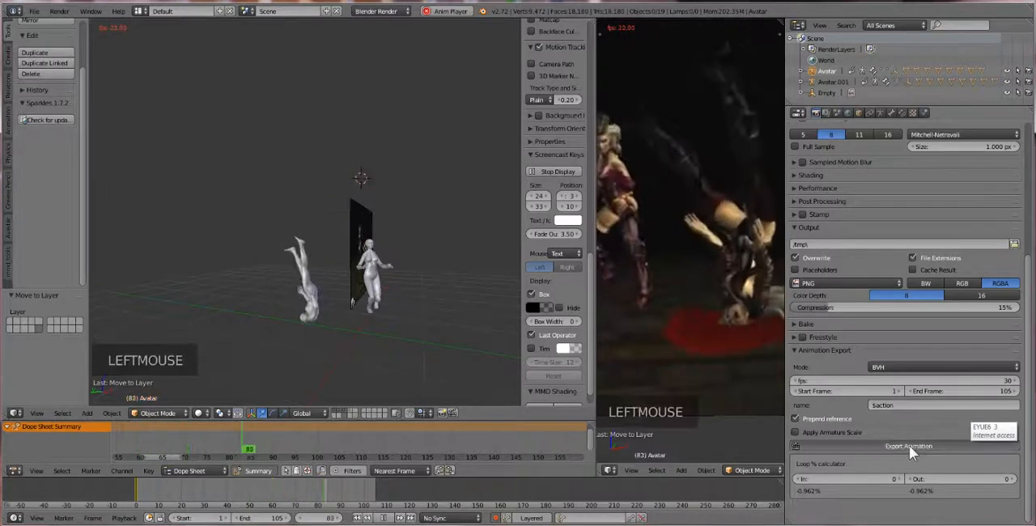
pyautogui.doubleClick(910, 405)
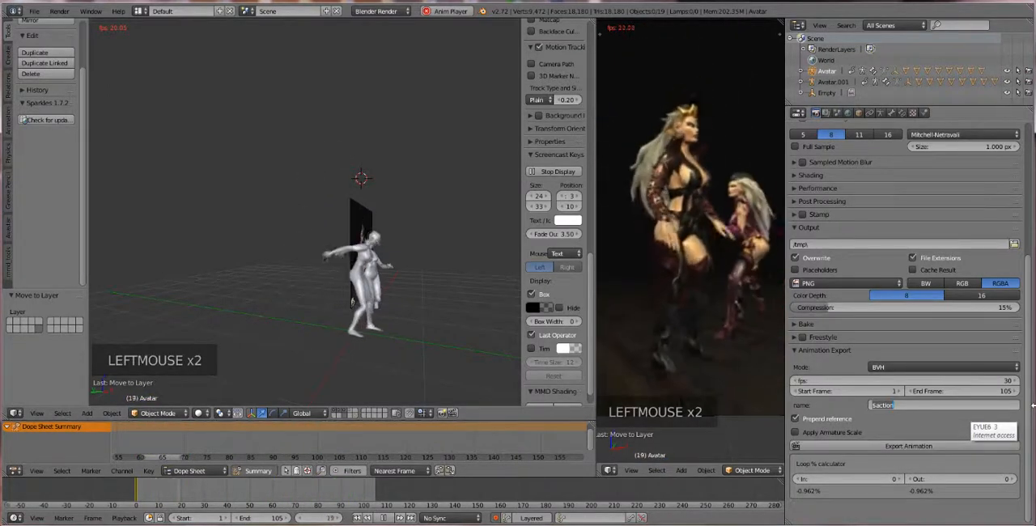
pyautogui.write('deathdro')
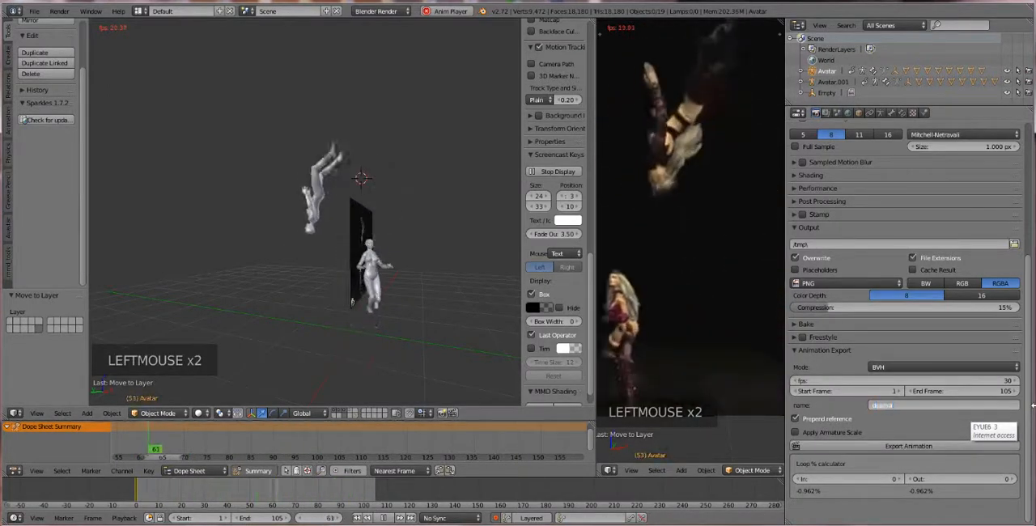
pyautogui.write('p')
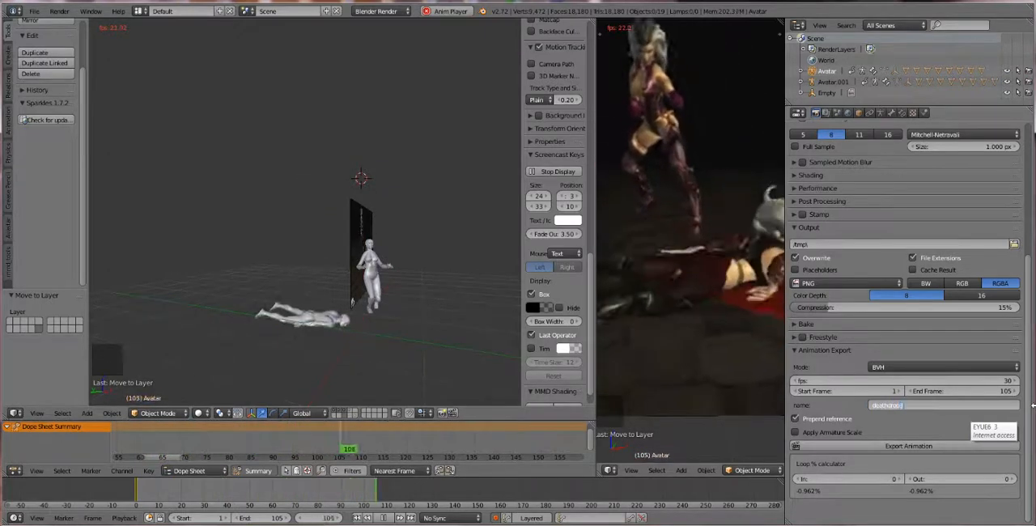
pyautogui.write('3')
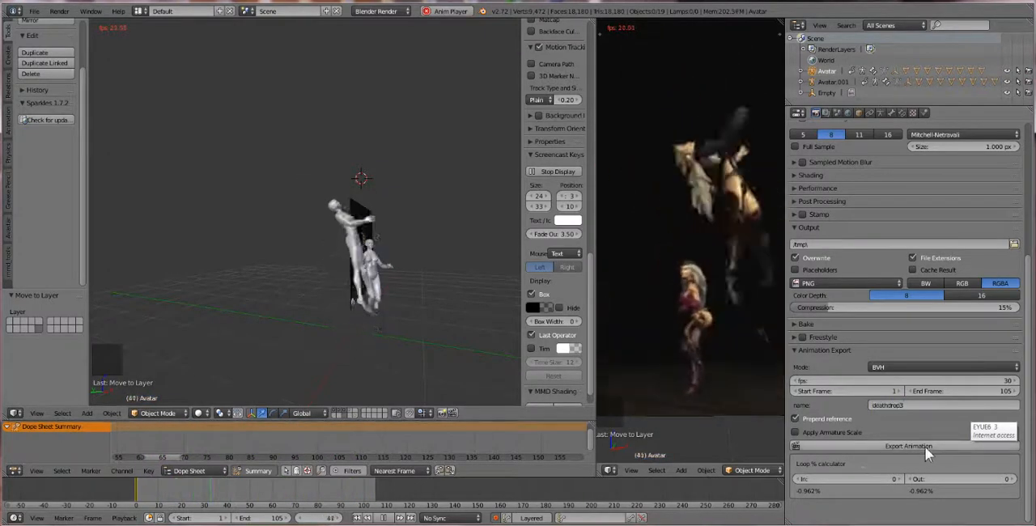
pyautogui.click(925, 447)
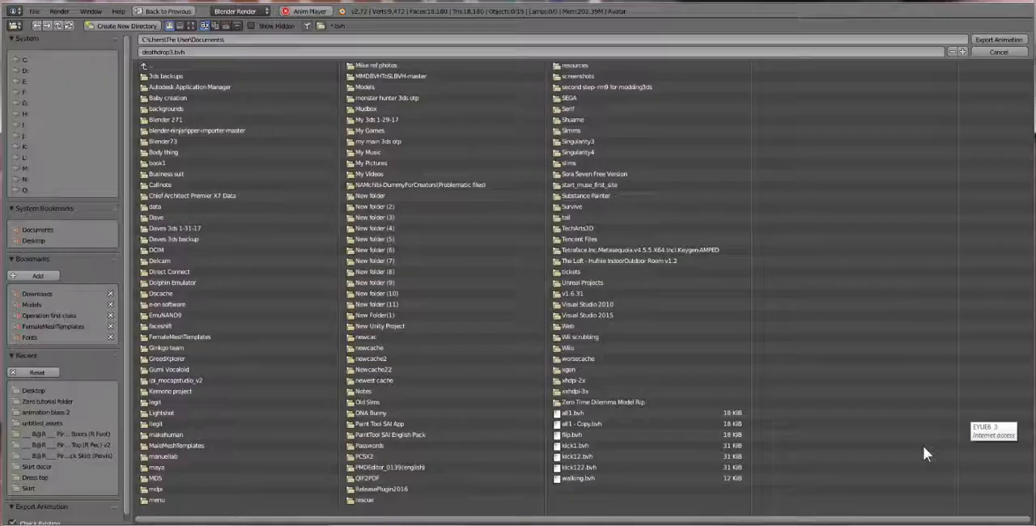
pyautogui.click(44, 239)
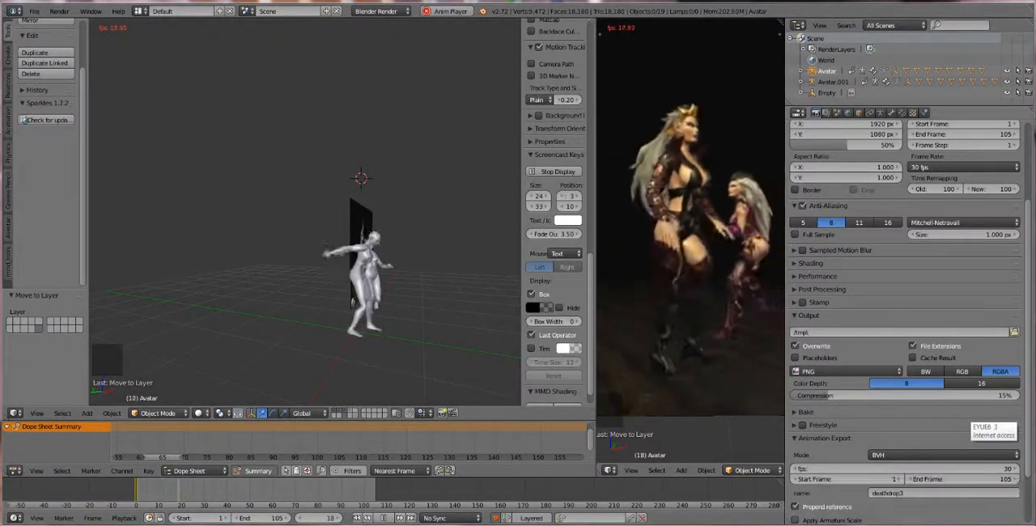
# Switch to the Firestorm viewer
pyautogui.hotkey('alt', 'Tab')
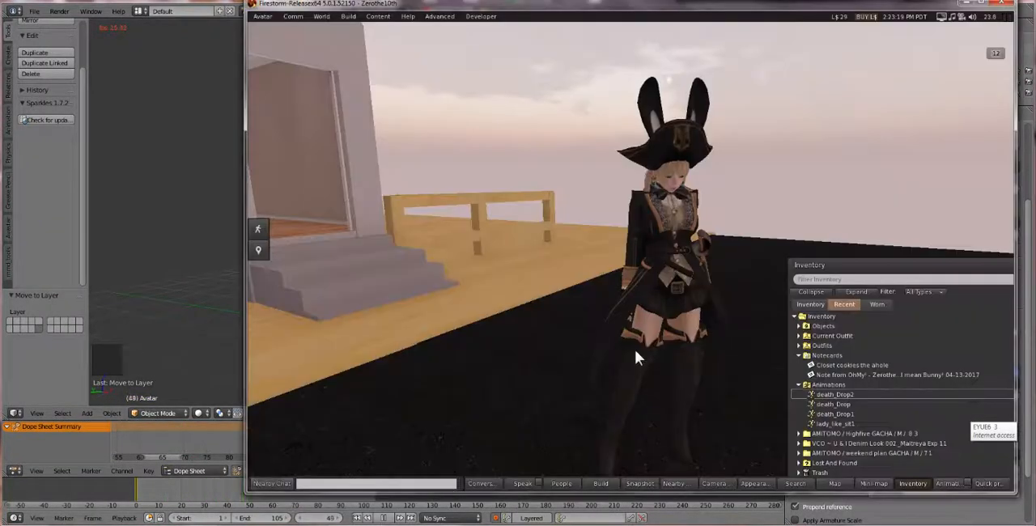
pyautogui.click(351, 18)
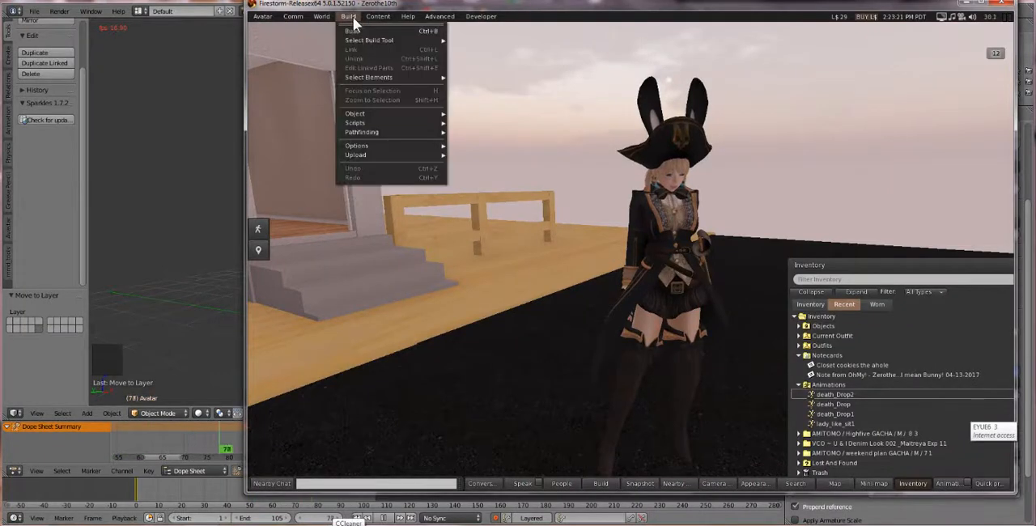
pyautogui.moveTo(378, 17)
pyautogui.moveTo(269, 18)
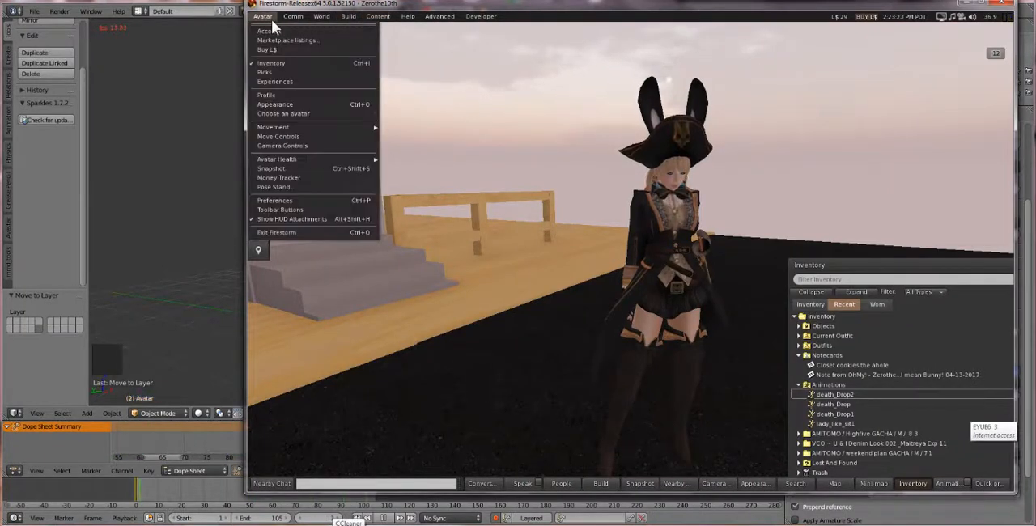
pyautogui.moveTo(440, 156)
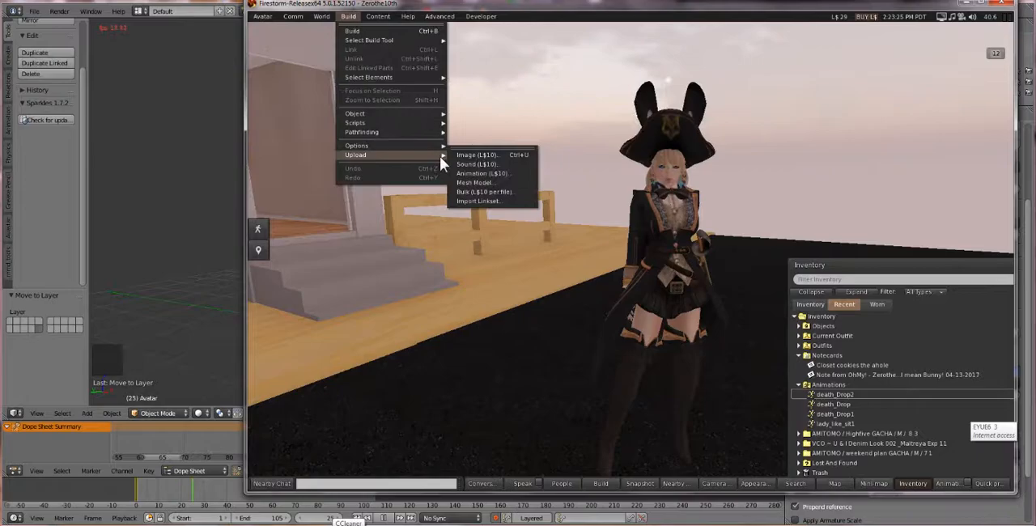
pyautogui.click(477, 182)
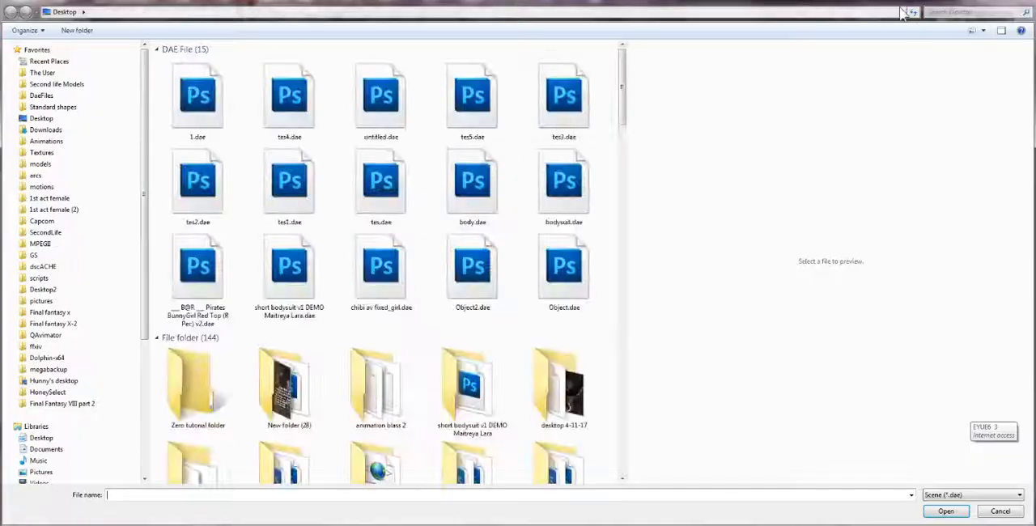
pyautogui.click(998, 512)
# Start an animation upload and choose deathdrop3.bvh from the desktop
pyautogui.click(348, 16)
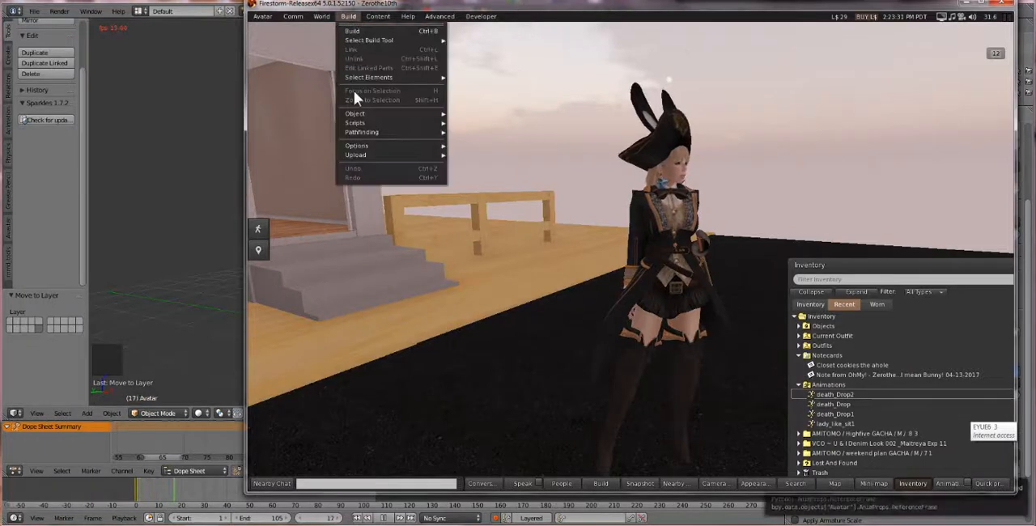
pyautogui.moveTo(373, 154)
pyautogui.click(490, 174)
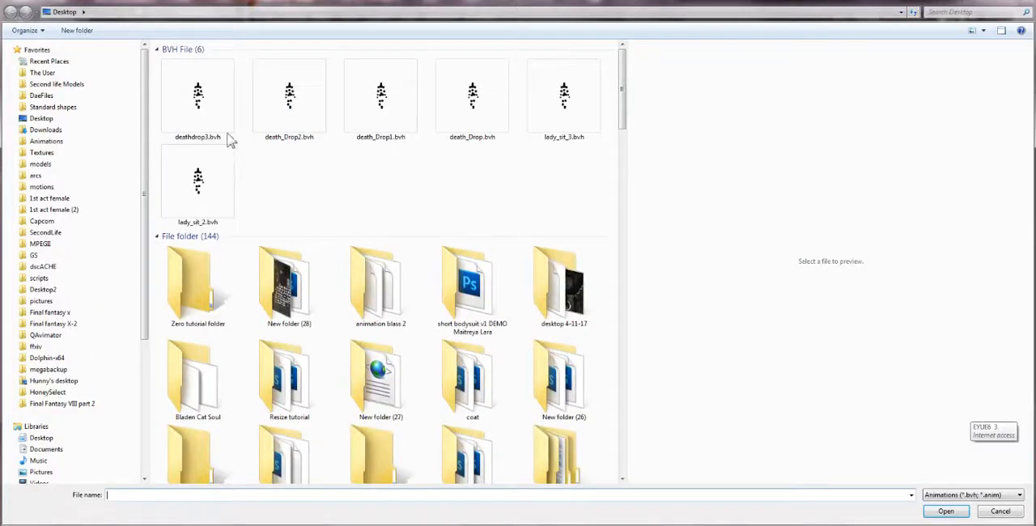
pyautogui.doubleClick(227, 133)
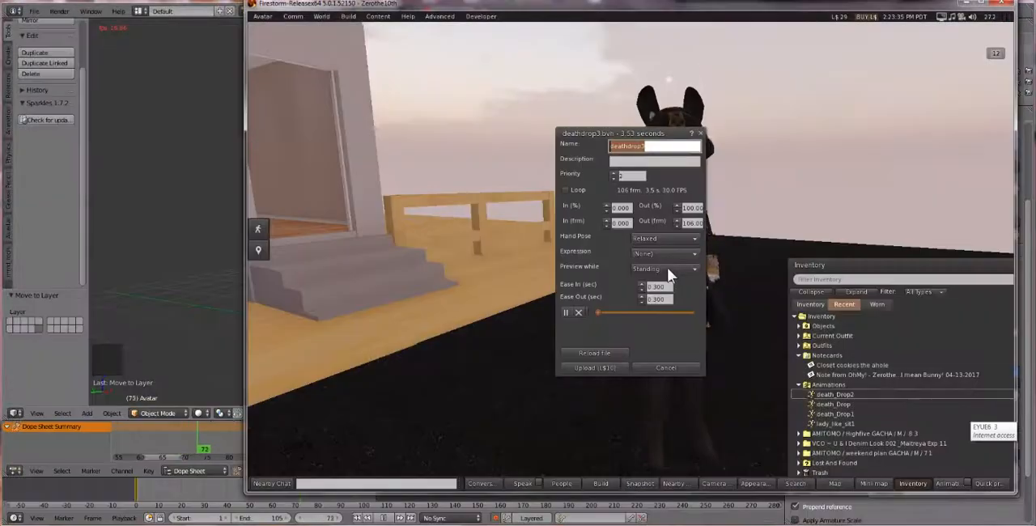
# Preview deathdrop3 on the avatar with looping on and the loop start at 100%, and close the upload window without uploading
pyautogui.moveTo(606, 133); pyautogui.dragTo(509, 129)
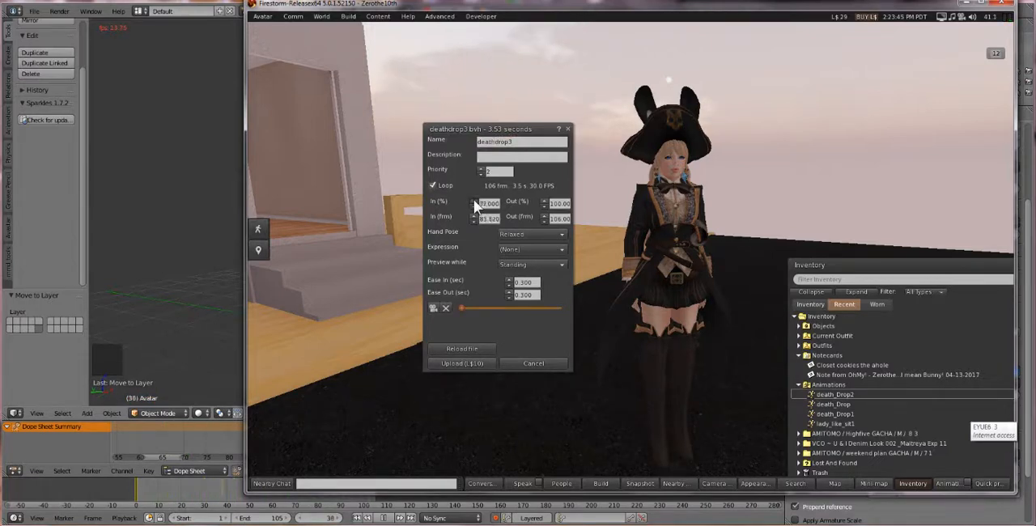
pyautogui.click(433, 308)
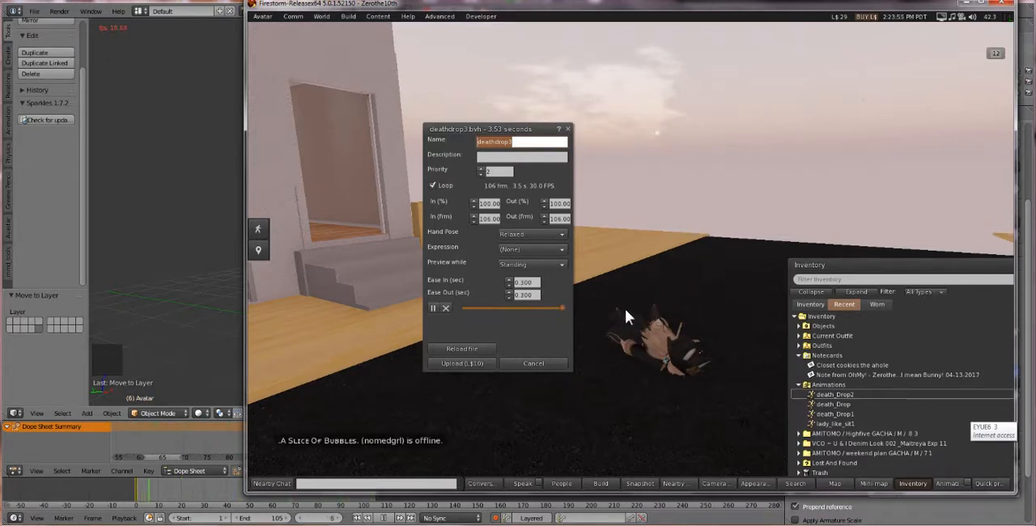
pyautogui.moveTo(498, 128); pyautogui.dragTo(381, 224)
pyautogui.click(317, 405)
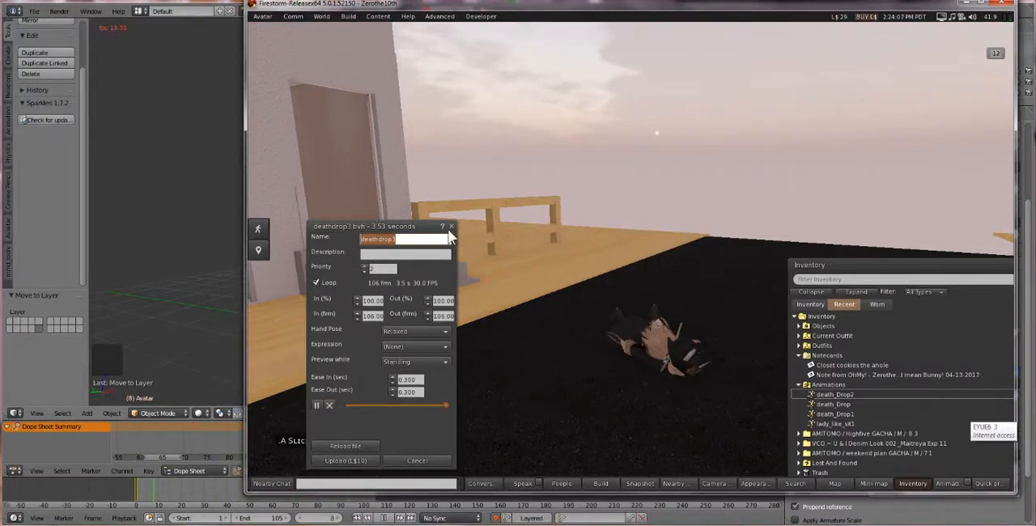
pyautogui.moveTo(401, 230); pyautogui.dragTo(394, 219)
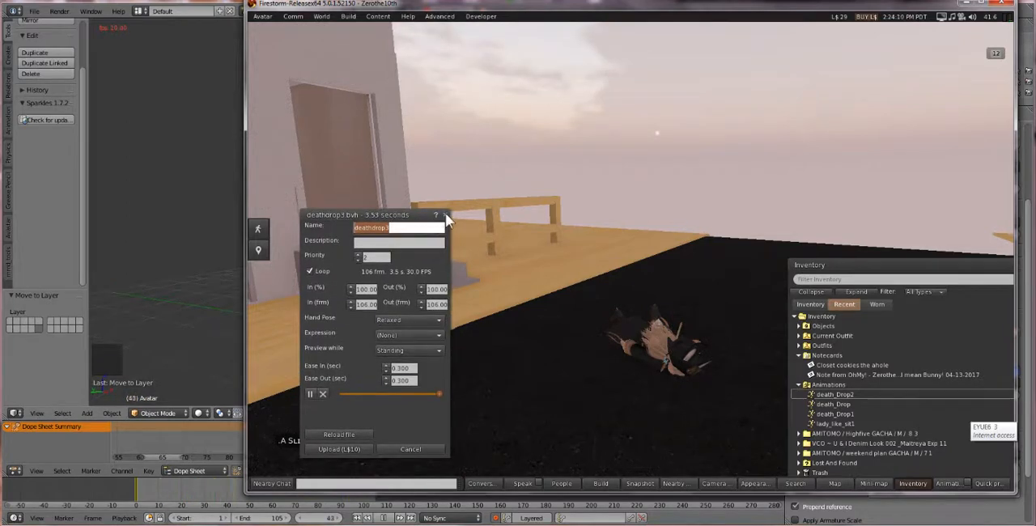
pyautogui.click(445, 215)
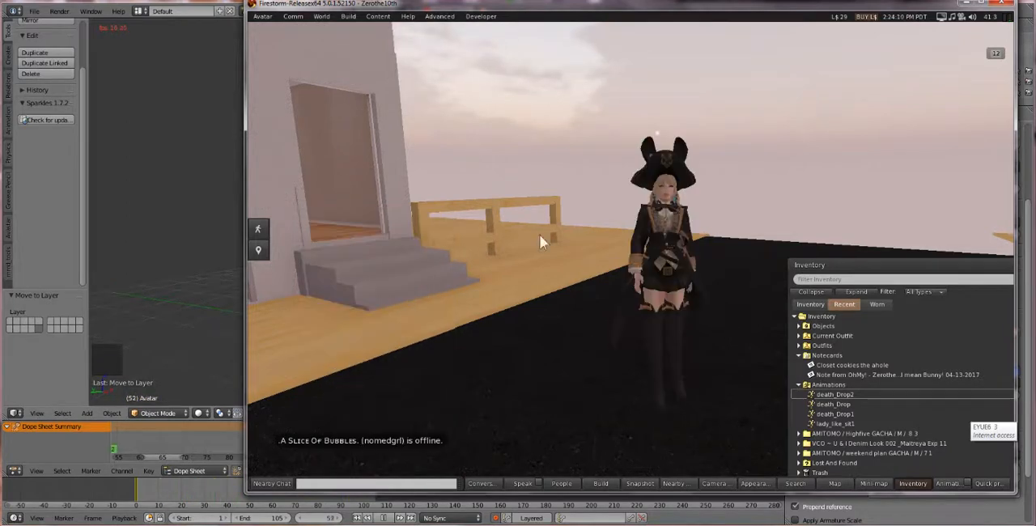
# Play the death_Drop and death_Drop1 inventory animations inworld to check them on the avatar
pyautogui.click(835, 415)
pyautogui.doubleClick(835, 414)
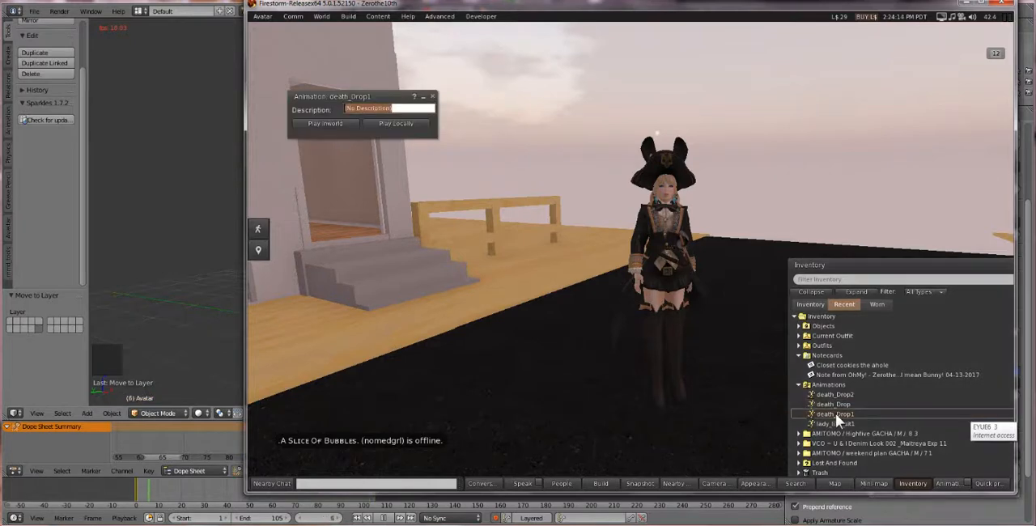
pyautogui.doubleClick(825, 404)
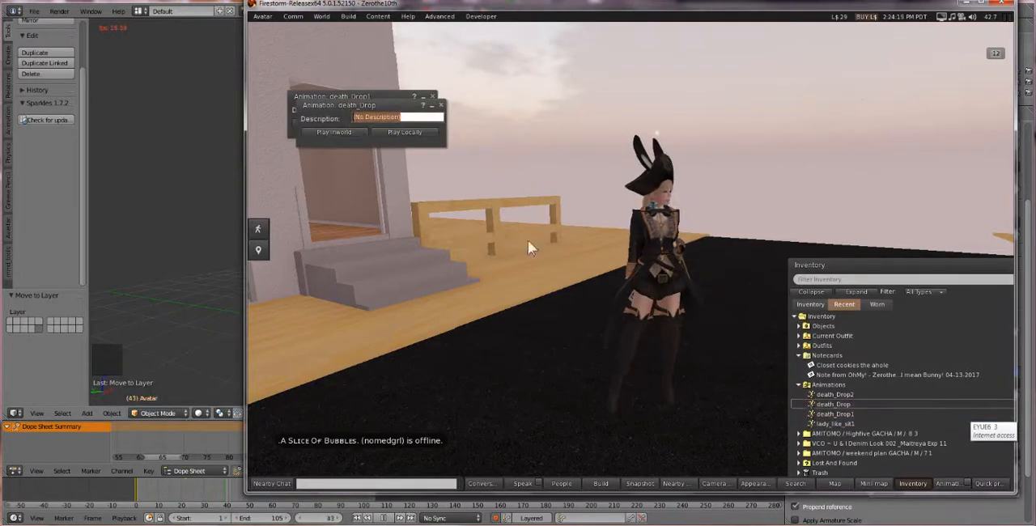
pyautogui.click(343, 131)
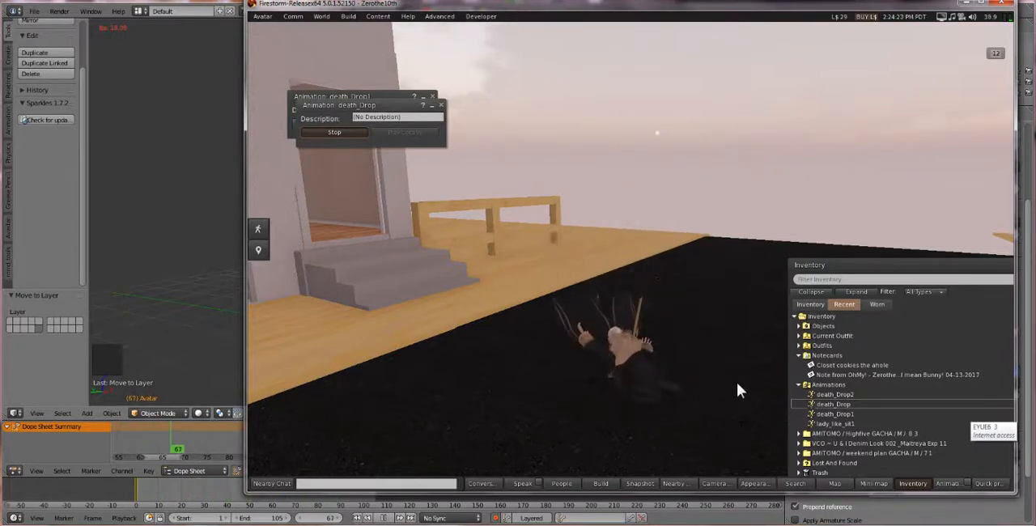
pyautogui.doubleClick(838, 414)
pyautogui.click(343, 144)
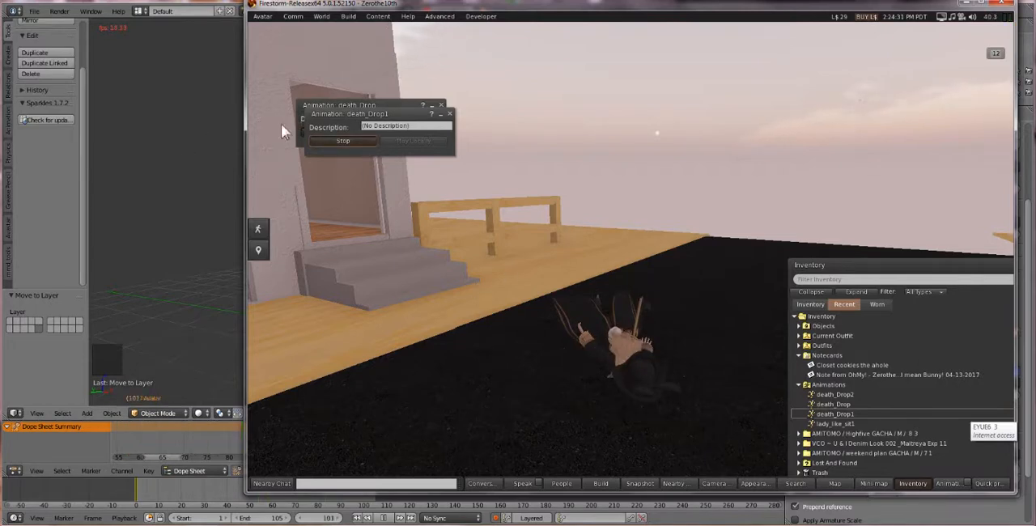
# Switch back to Blender, reopen the recent file ready for animation3.blend and play its animation
pyautogui.click(169, 167)
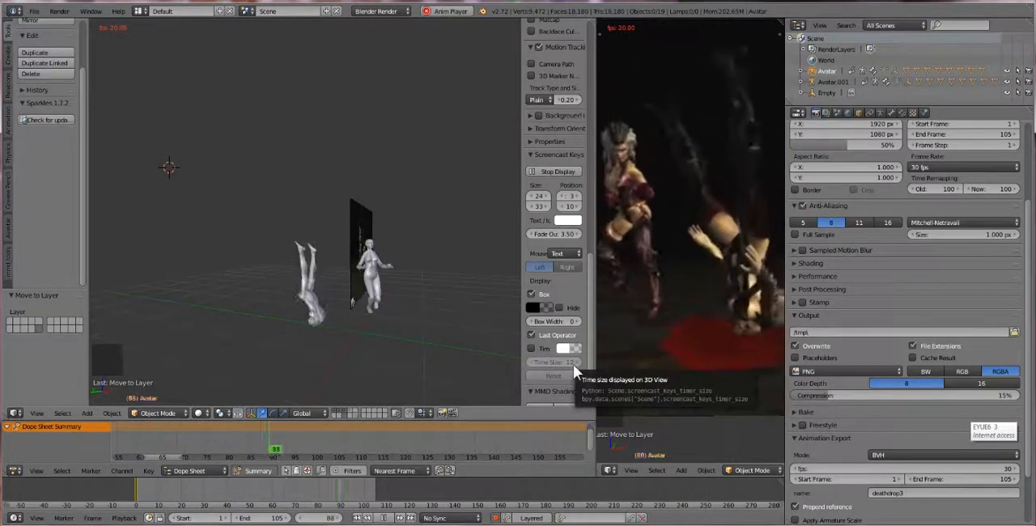
pyautogui.click(34, 11)
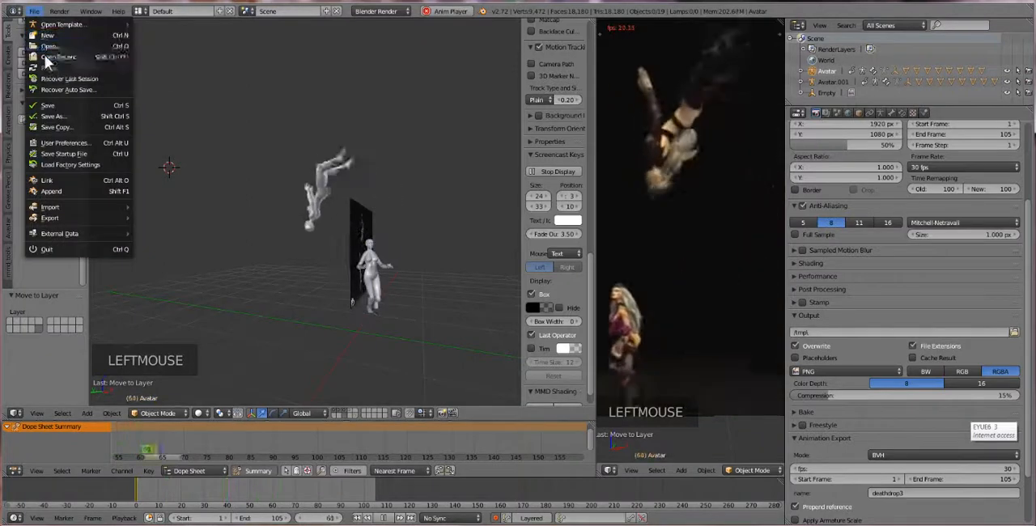
pyautogui.moveTo(48, 56)
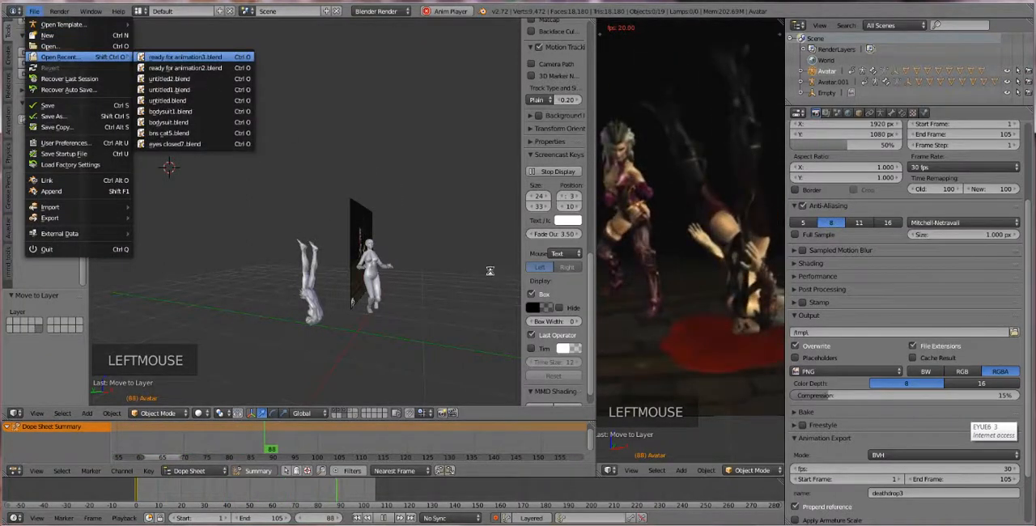
pyautogui.click(179, 57)
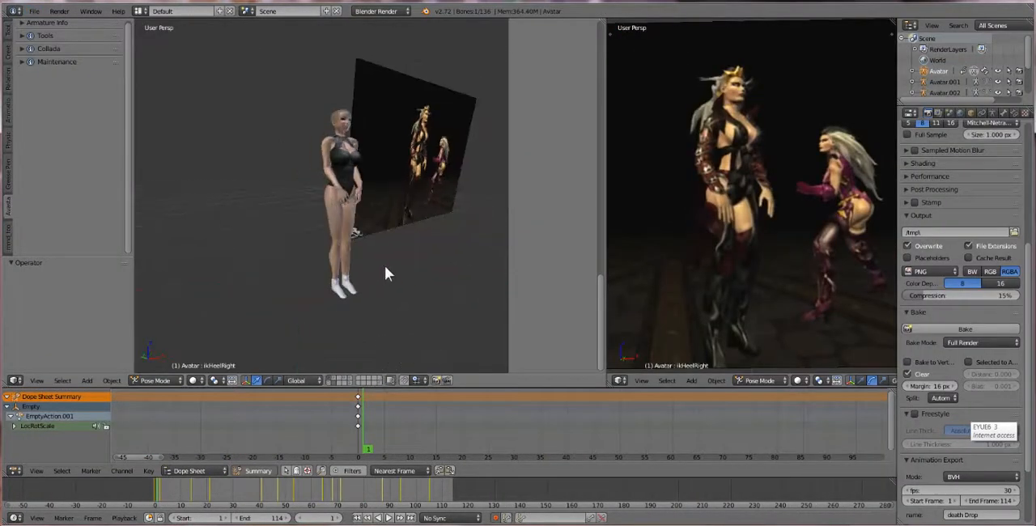
pyautogui.click(388, 518)
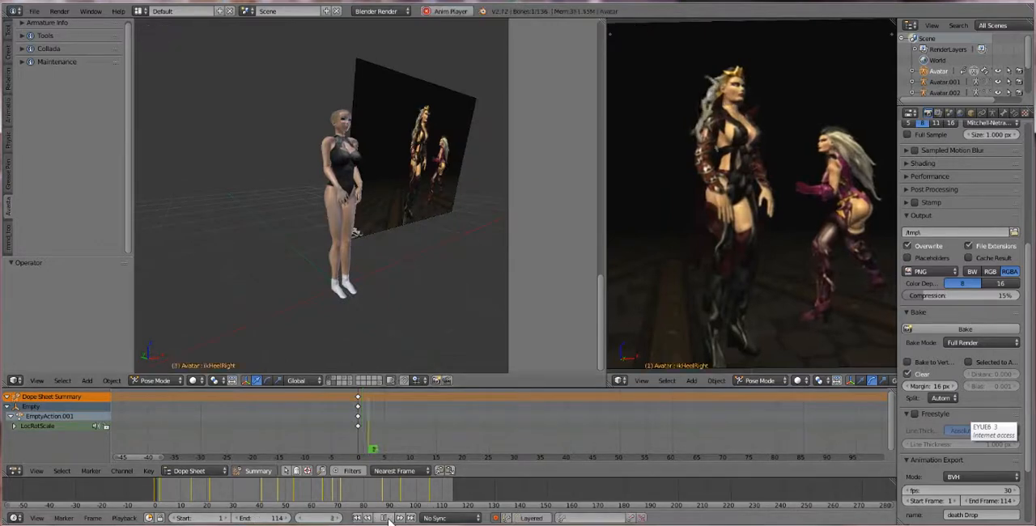